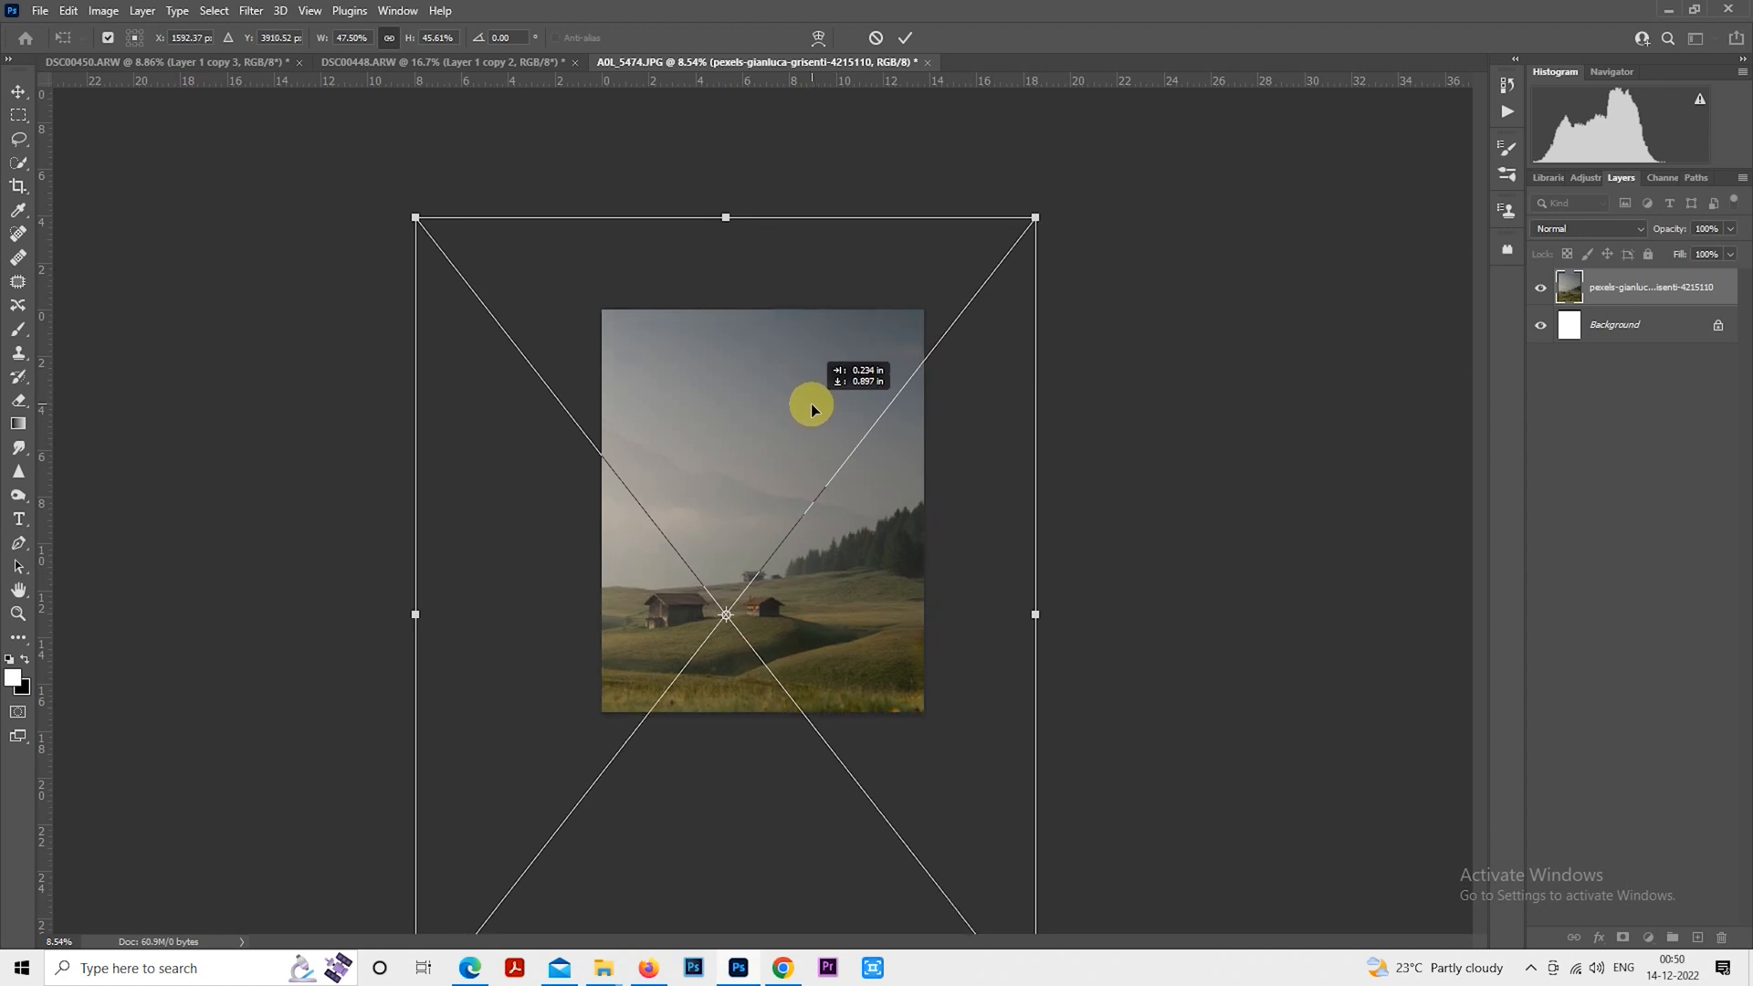
# Apply the enlarged landscape photo's placement and shift it up so the grassy foreground fills the bottom of the canvas
pyautogui.press('Return')
pyautogui.scroll(1, 832, 642)
pyautogui.scroll(3, 833, 643)
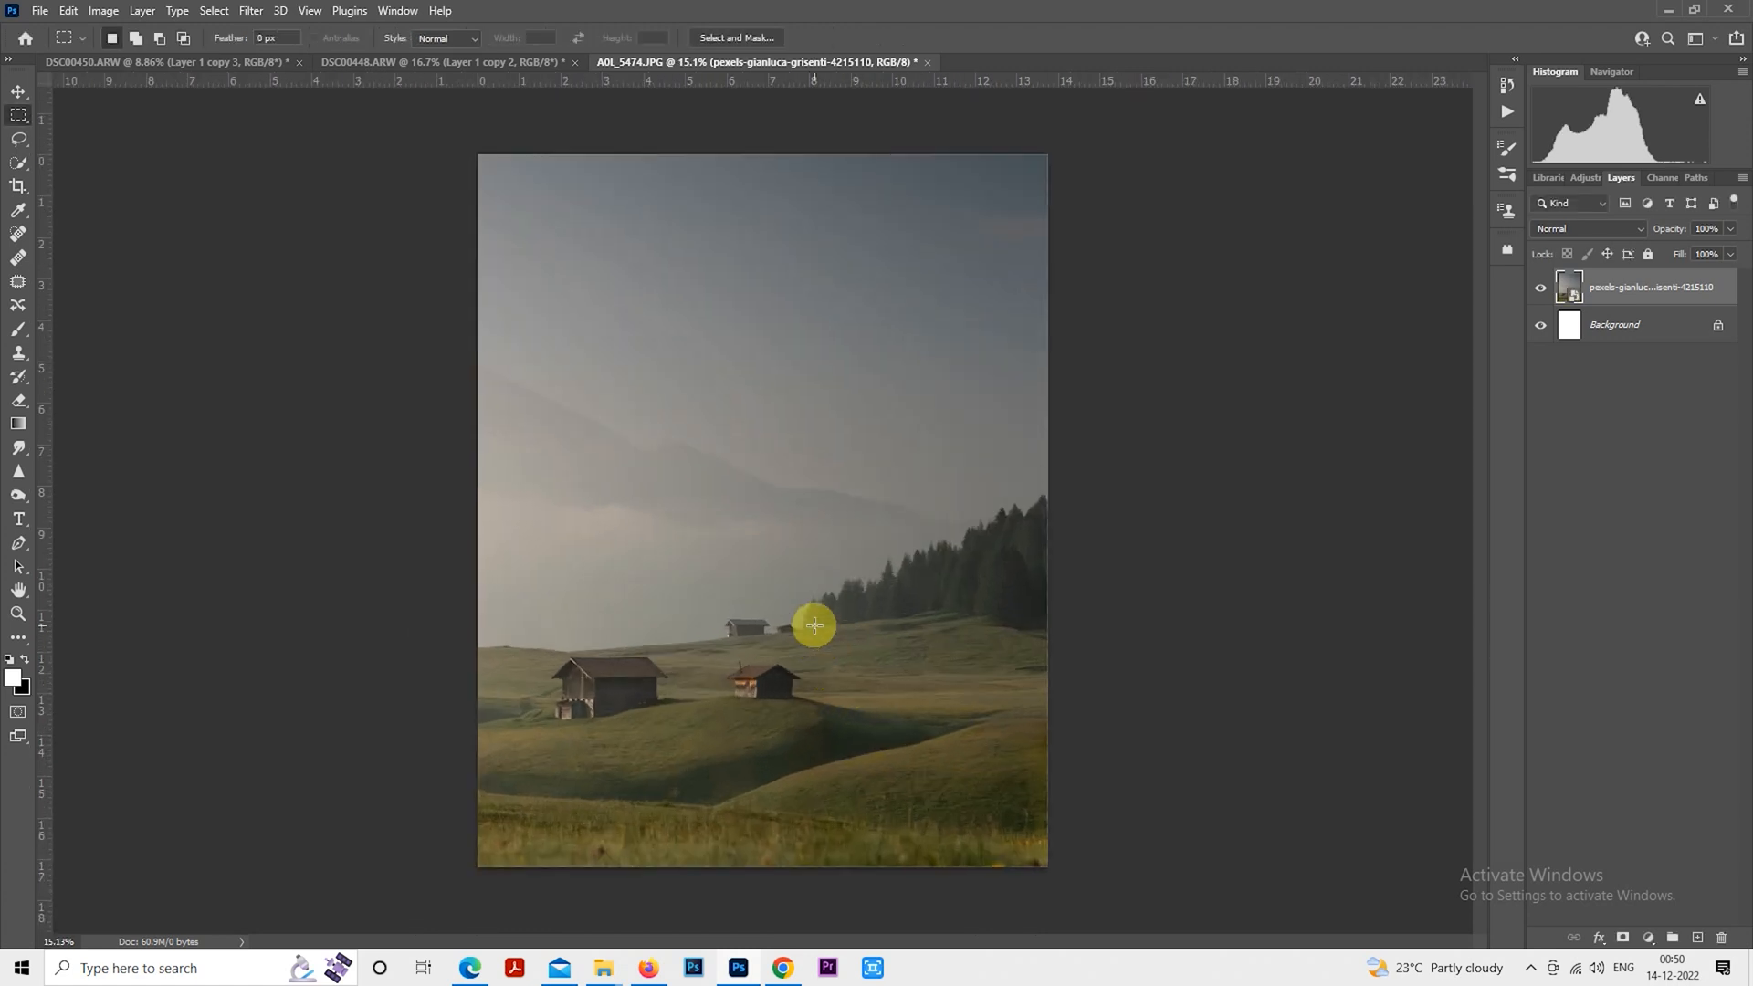
pyautogui.scroll(-1, 815, 625)
pyautogui.moveTo(830, 615); pyautogui.dragTo(836, 588)
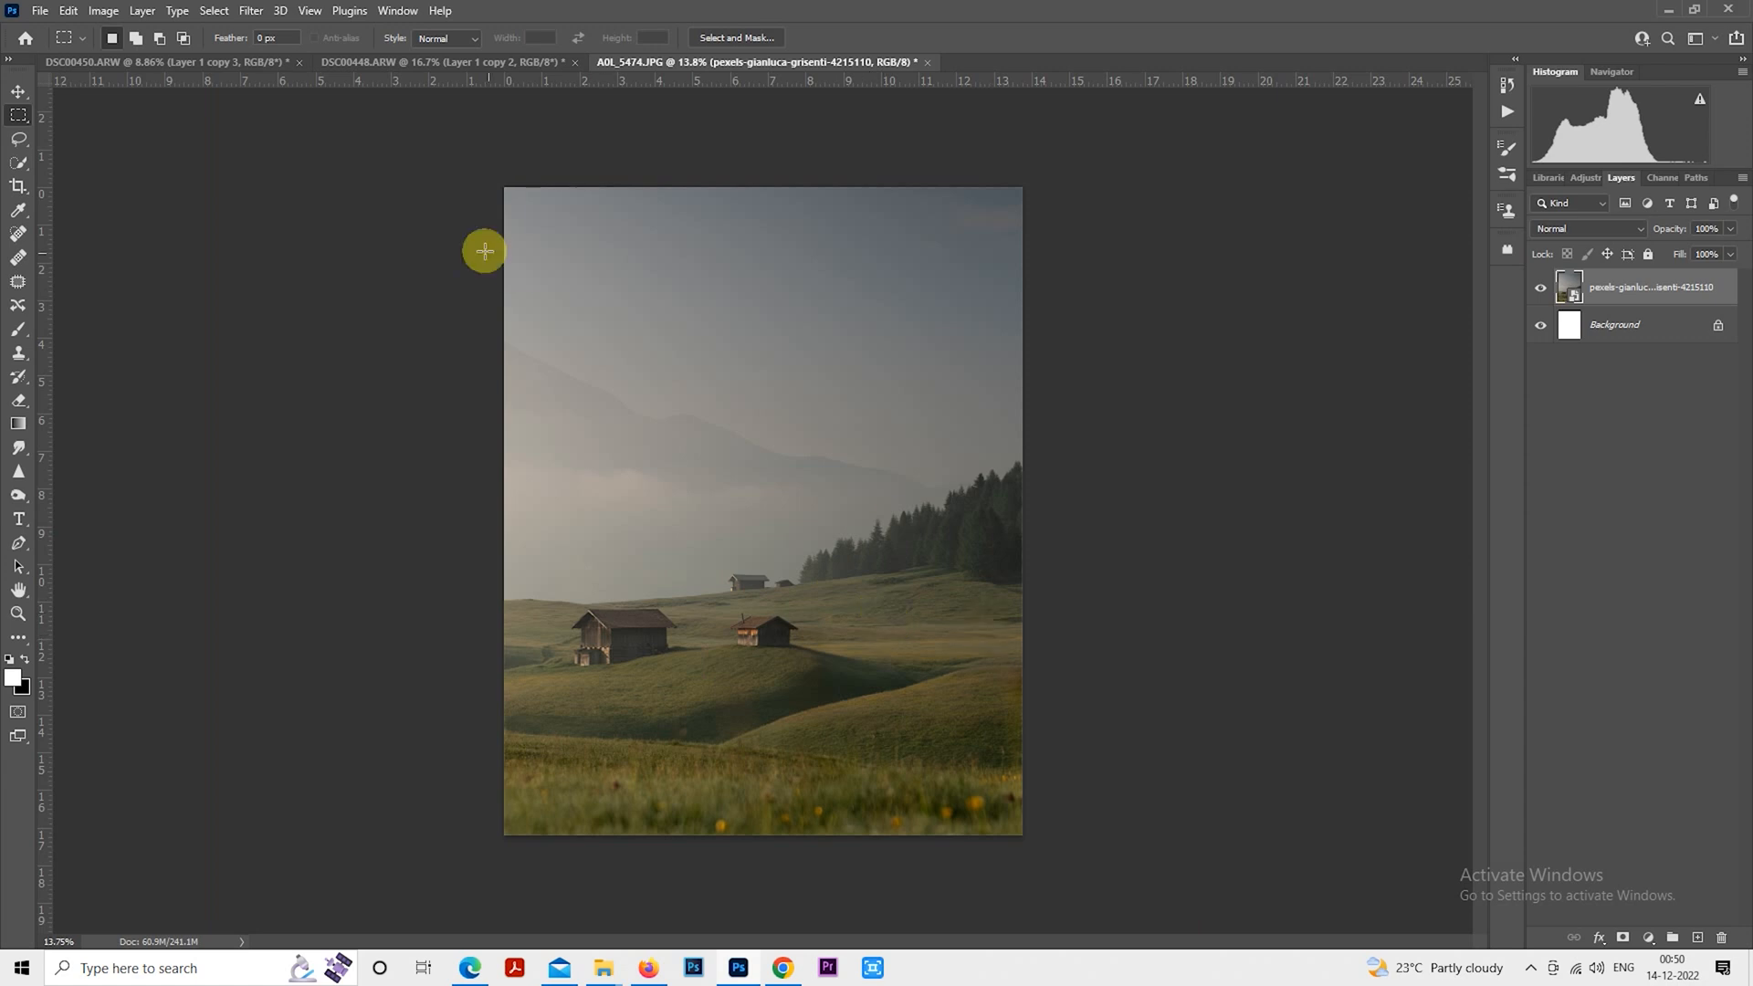
# Bring the couple cutout from DSC00450.ARW into A0L_5474.JPG, scale it to about 48% and stand it in the meadow's foreground grass
pyautogui.click(269, 61)
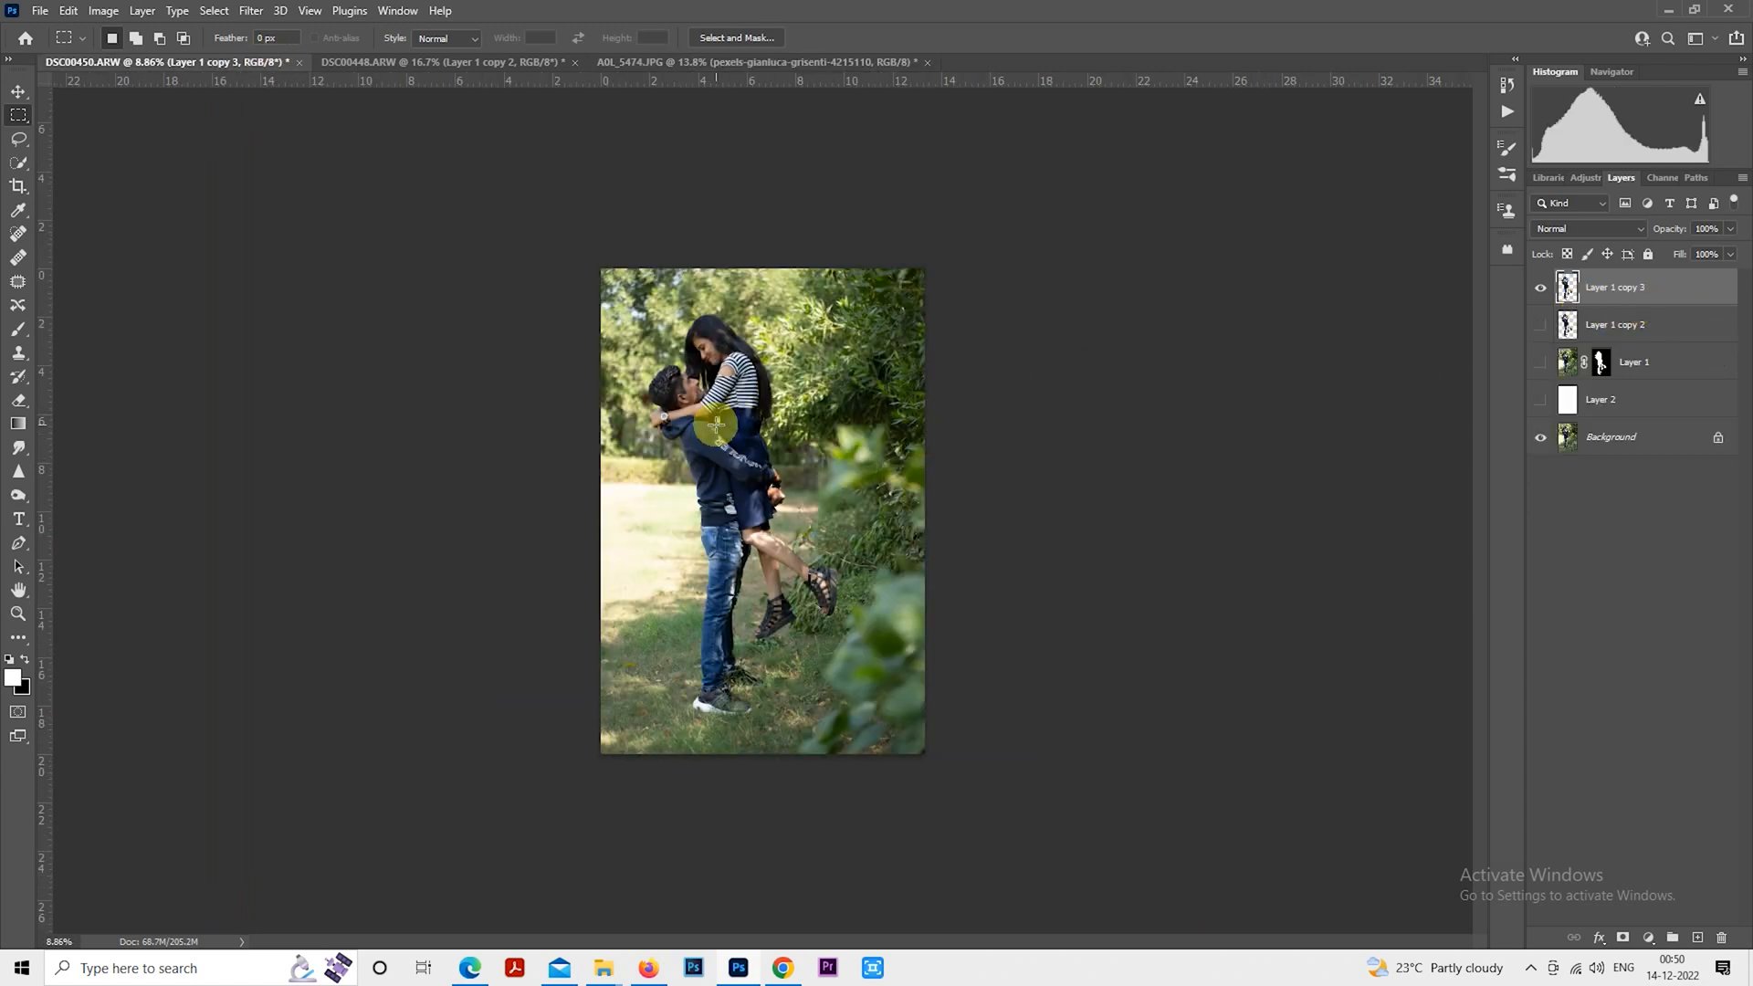
pyautogui.moveTo(741, 461); pyautogui.dragTo(767, 501)
pyautogui.rightClick(818, 584)
pyautogui.click(819, 608)
pyautogui.moveTo(911, 363); pyautogui.dragTo(847, 493)
pyautogui.moveTo(762, 585); pyautogui.dragTo(765, 592)
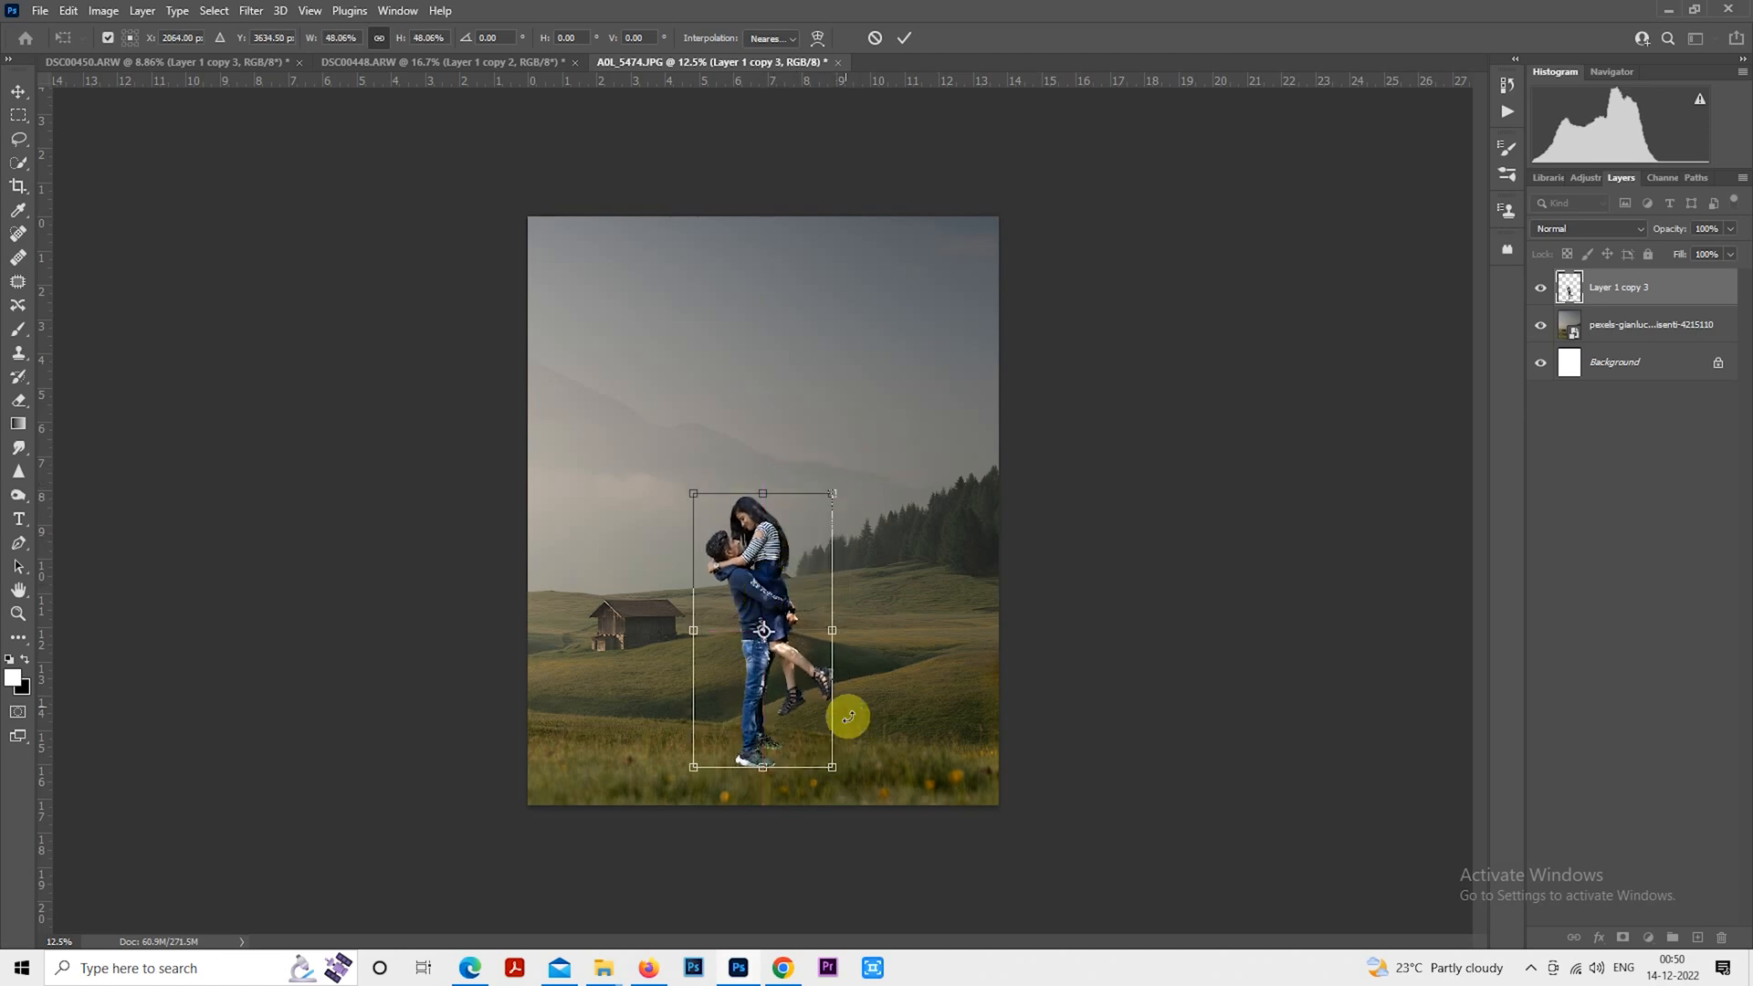
pyautogui.press('Return')
pyautogui.scroll(1, 767, 690)
pyautogui.scroll(2, 767, 691)
pyautogui.scroll(-1, 833, 615)
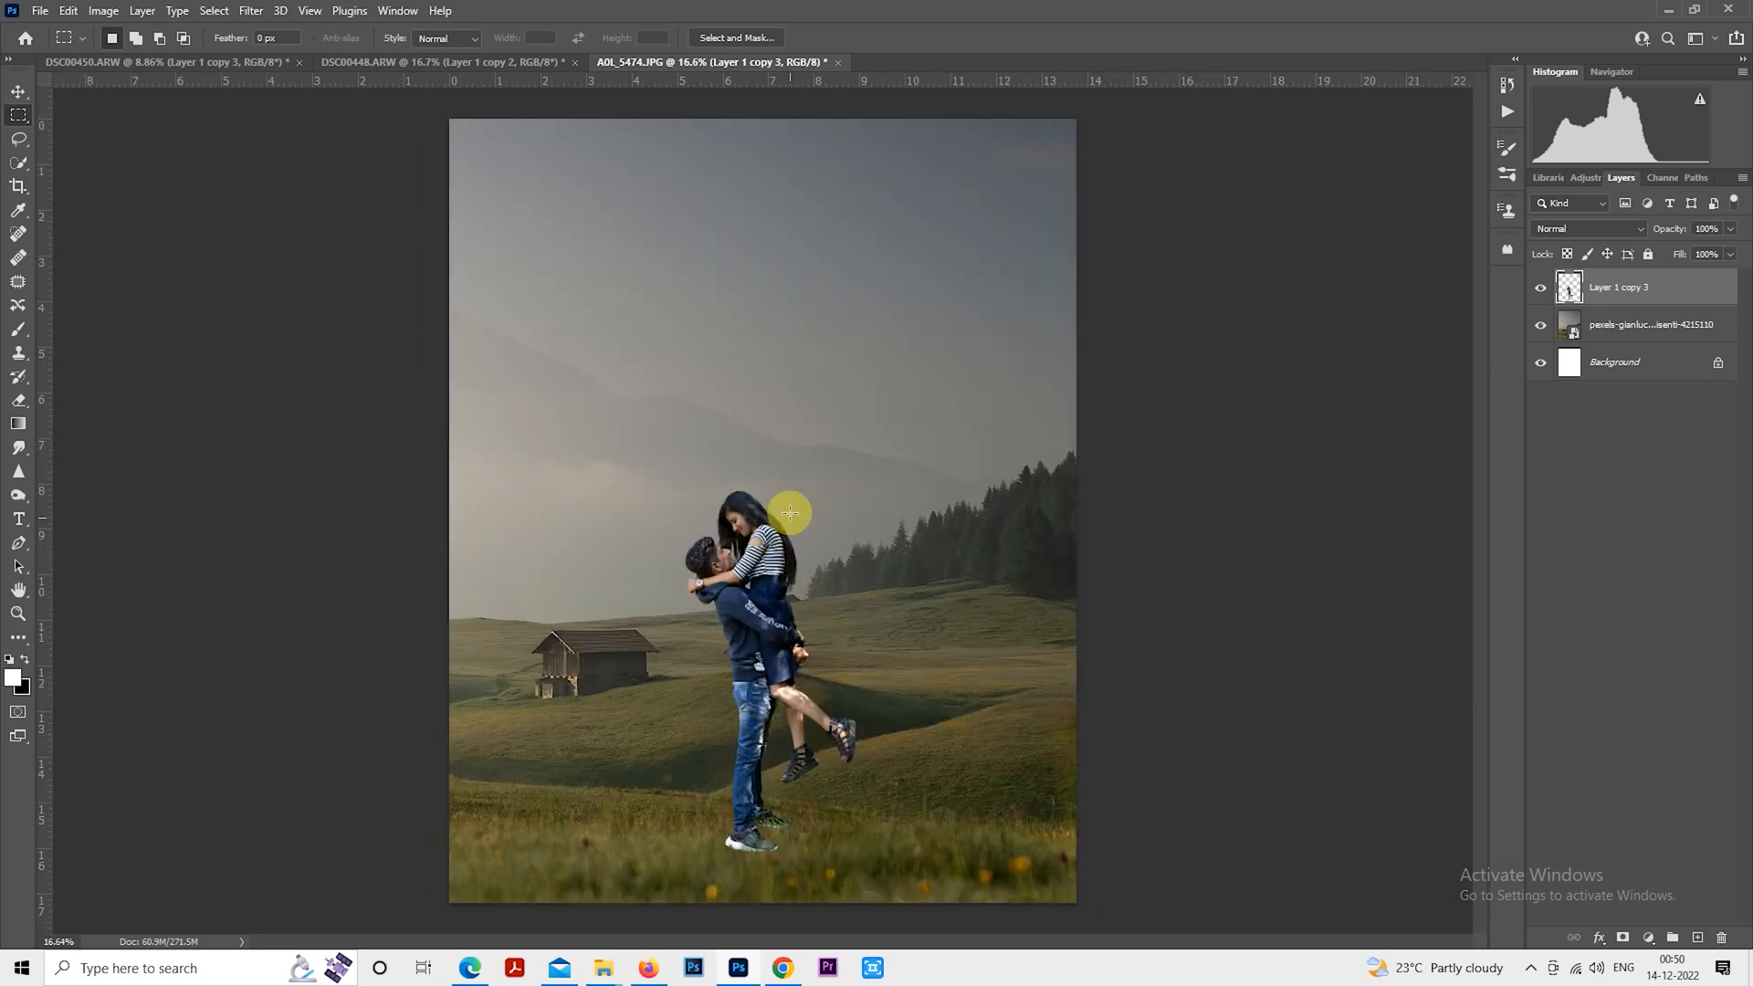
# Scale the couple cutout down slightly more, keeping the feet in the foreground grass
pyautogui.rightClick(795, 500)
pyautogui.click(891, 655)
pyautogui.moveTo(833, 487); pyautogui.dragTo(852, 535)
pyautogui.moveTo(823, 623); pyautogui.dragTo(822, 618)
pyautogui.press('Return')
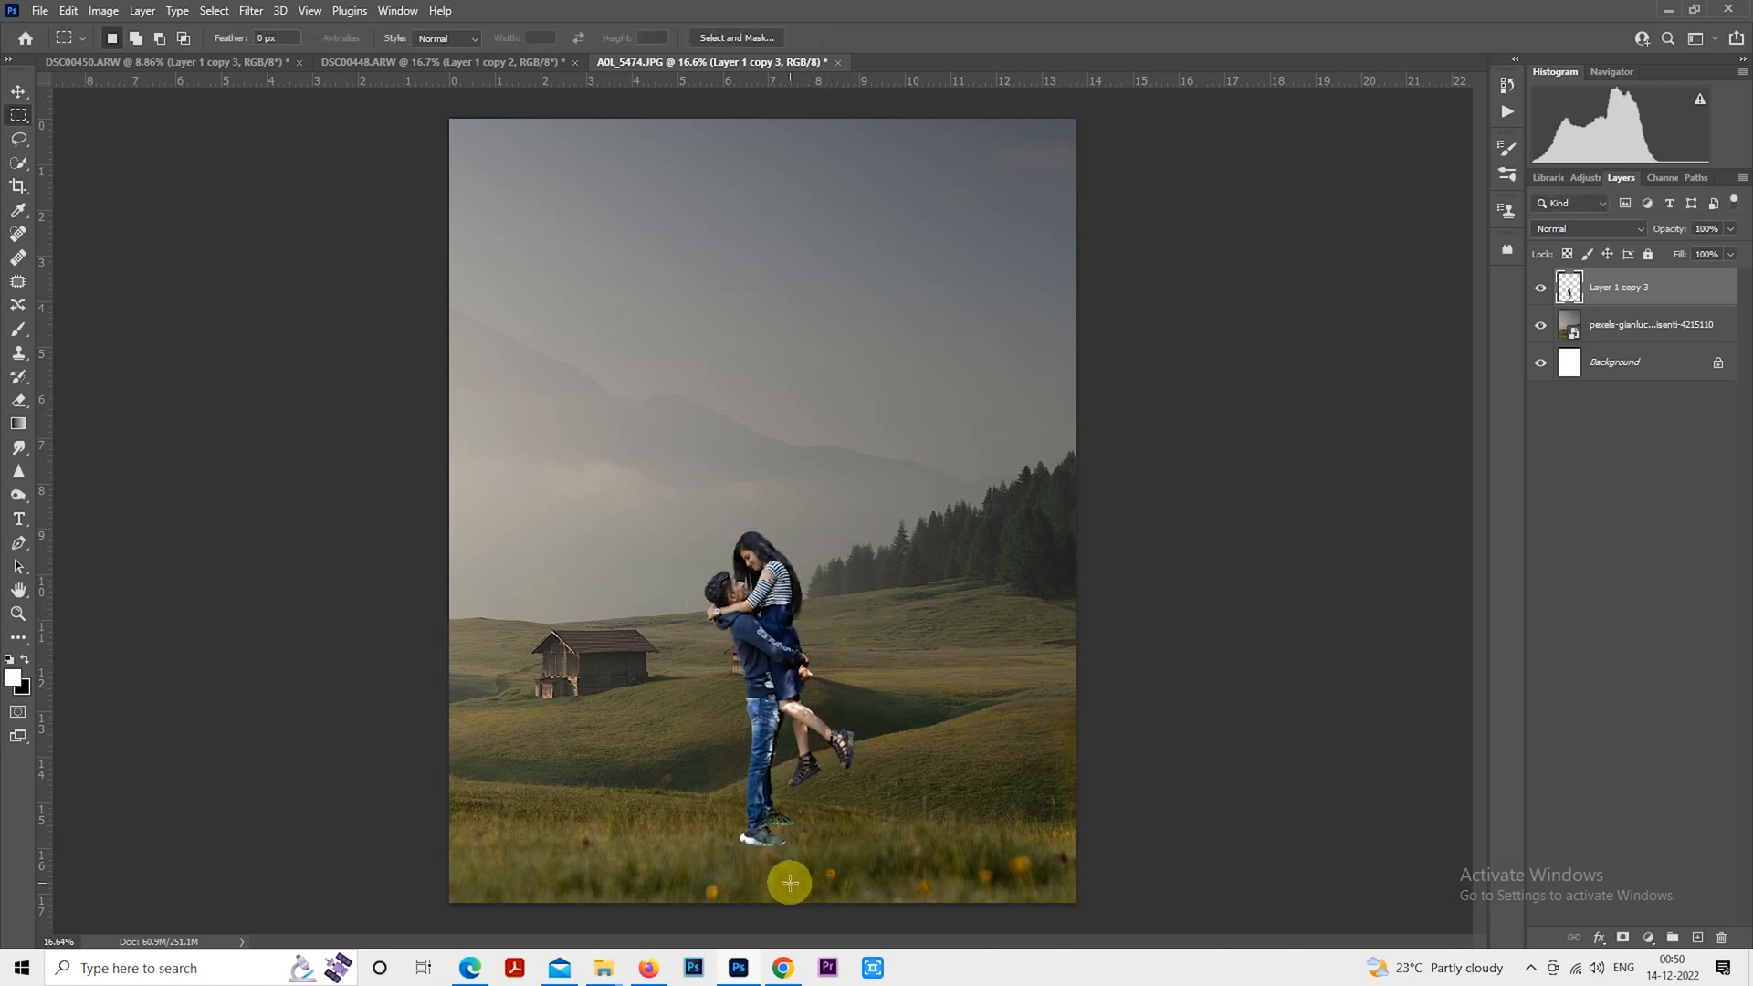
pyautogui.scroll(3, 784, 879)
pyautogui.scroll(1, 784, 878)
pyautogui.scroll(-2, 802, 853)
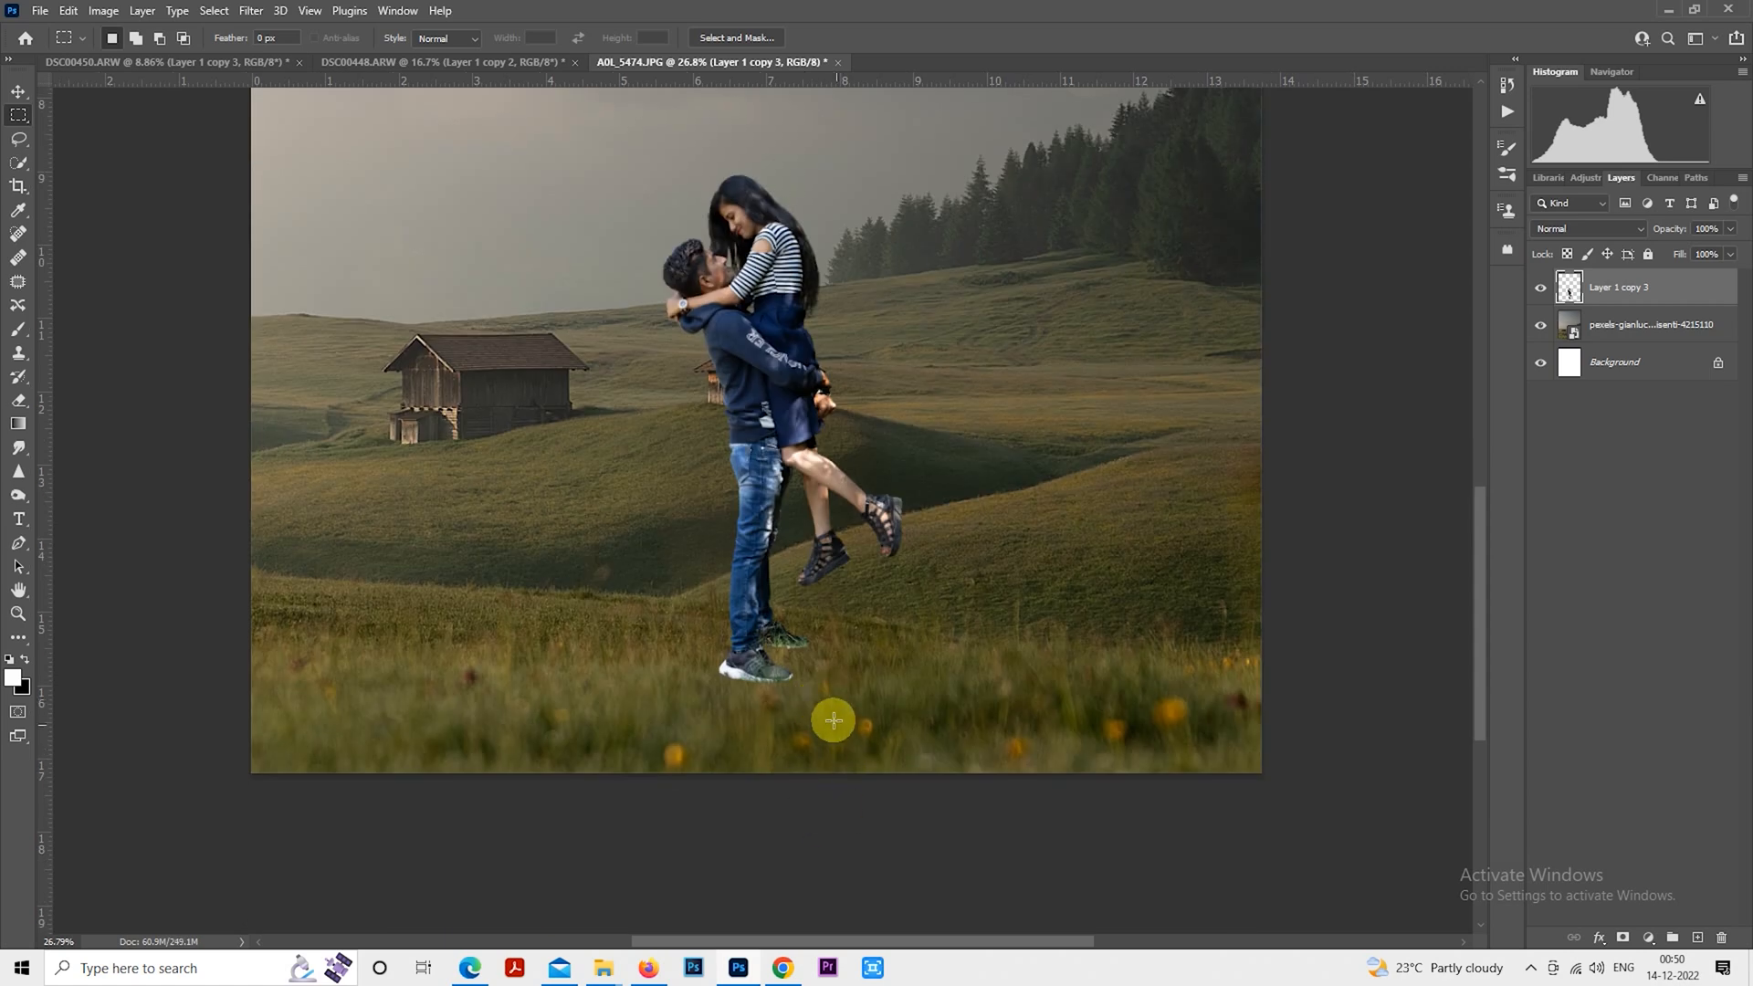
pyautogui.scroll(-6, 833, 694)
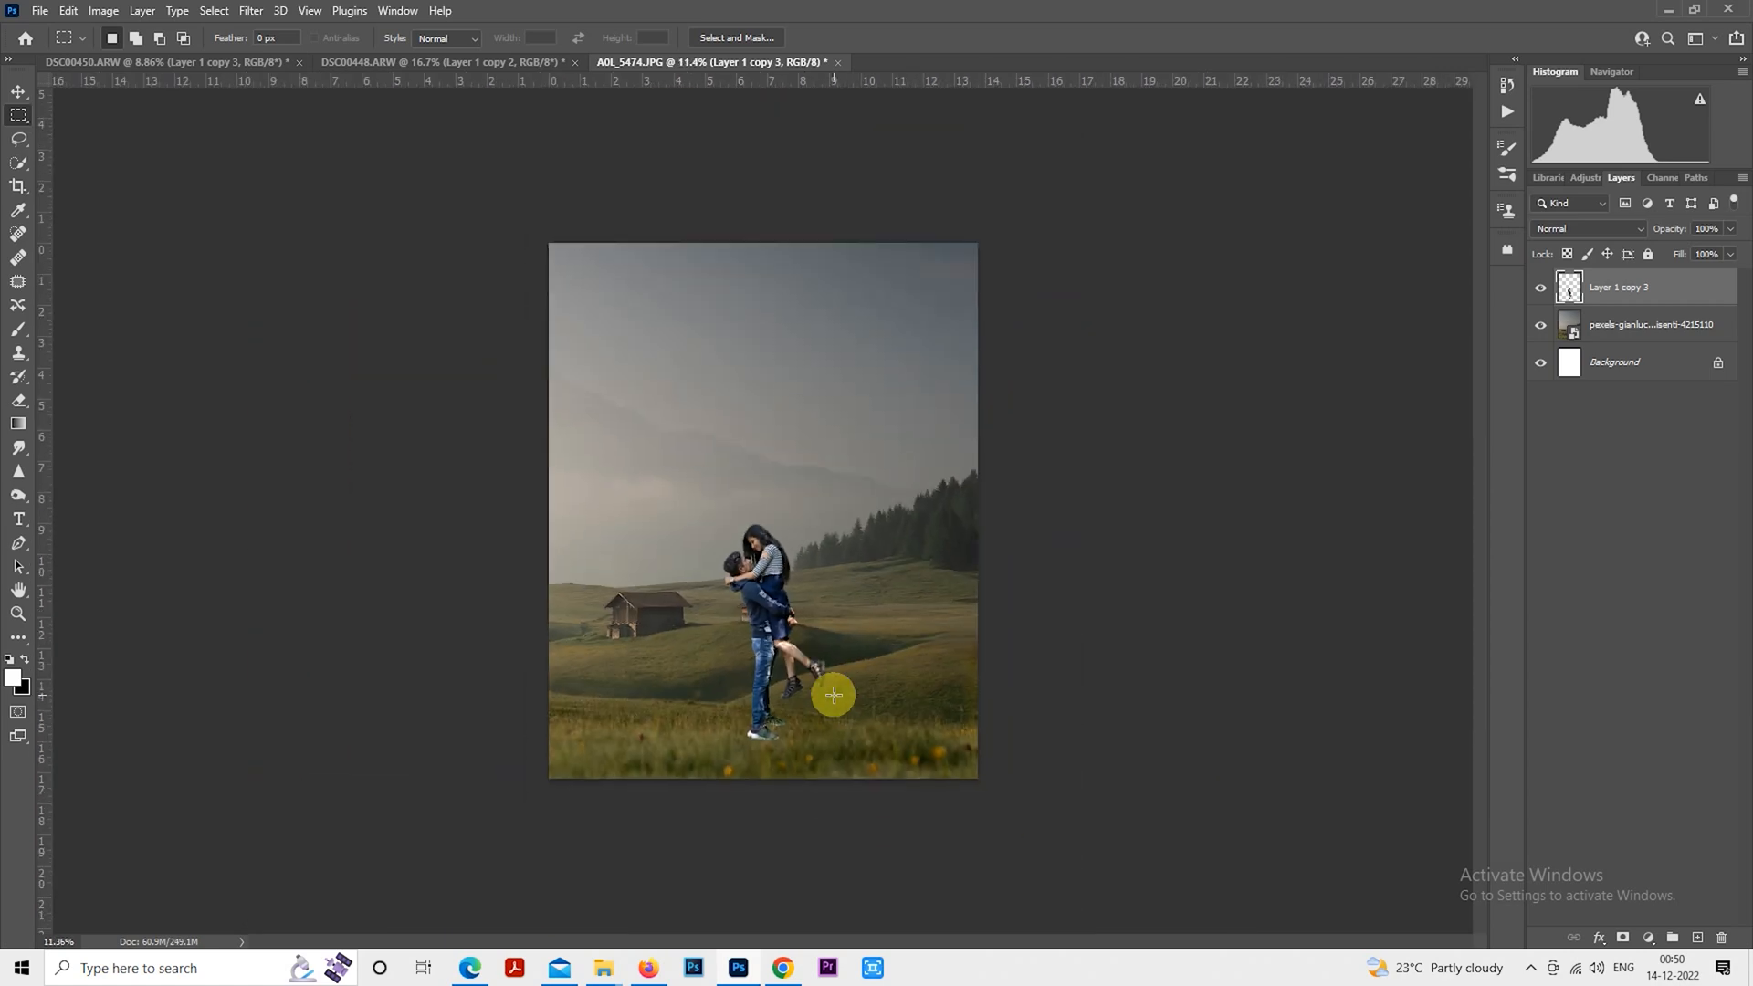
# Duplicate the landscape layer, hide the couple layer, and shrink the copy until the whole photo fits inside the canvas
pyautogui.click(1594, 327)
pyautogui.hotkey('ctrl', 'j')
pyautogui.click(1540, 288)
pyautogui.rightClick(685, 500)
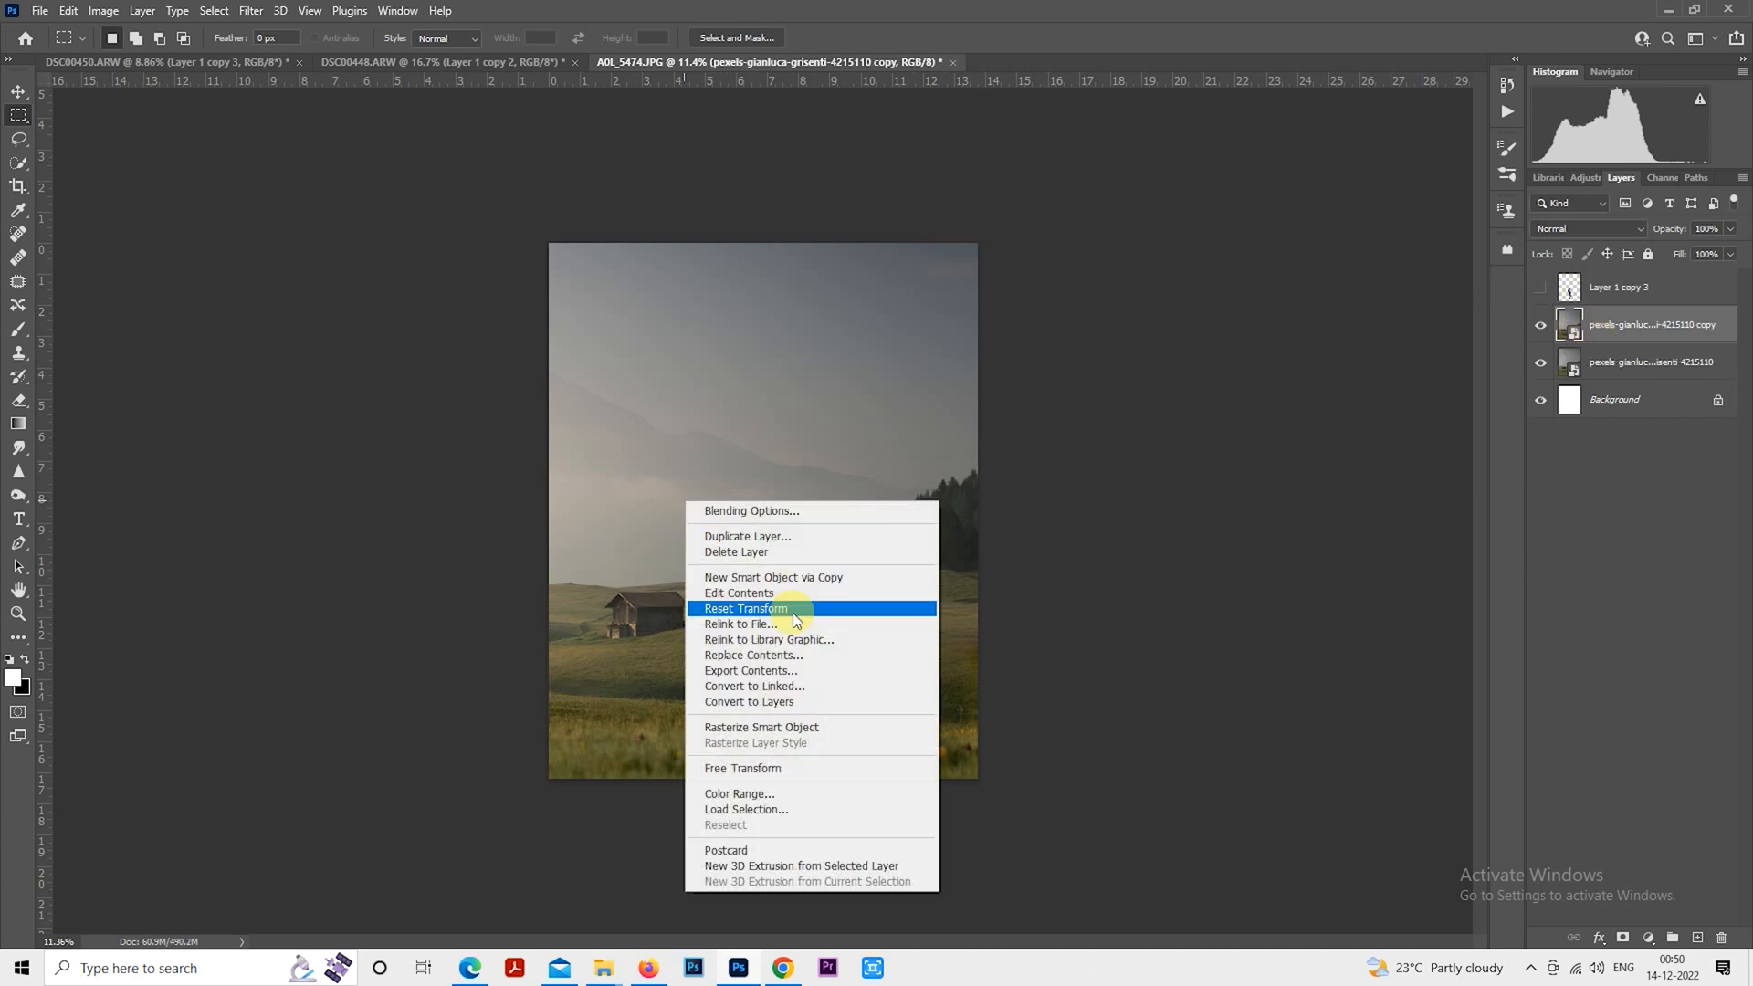
pyautogui.click(822, 770)
pyautogui.moveTo(1129, 618); pyautogui.dragTo(871, 583)
pyautogui.moveTo(813, 644); pyautogui.dragTo(863, 559)
pyautogui.press('Return')
pyautogui.scroll(2, 735, 699)
# Rasterize the landscape copy and compress its lower flower field vertically by raising the selected area's bottom edge
pyautogui.rightClick(1602, 334)
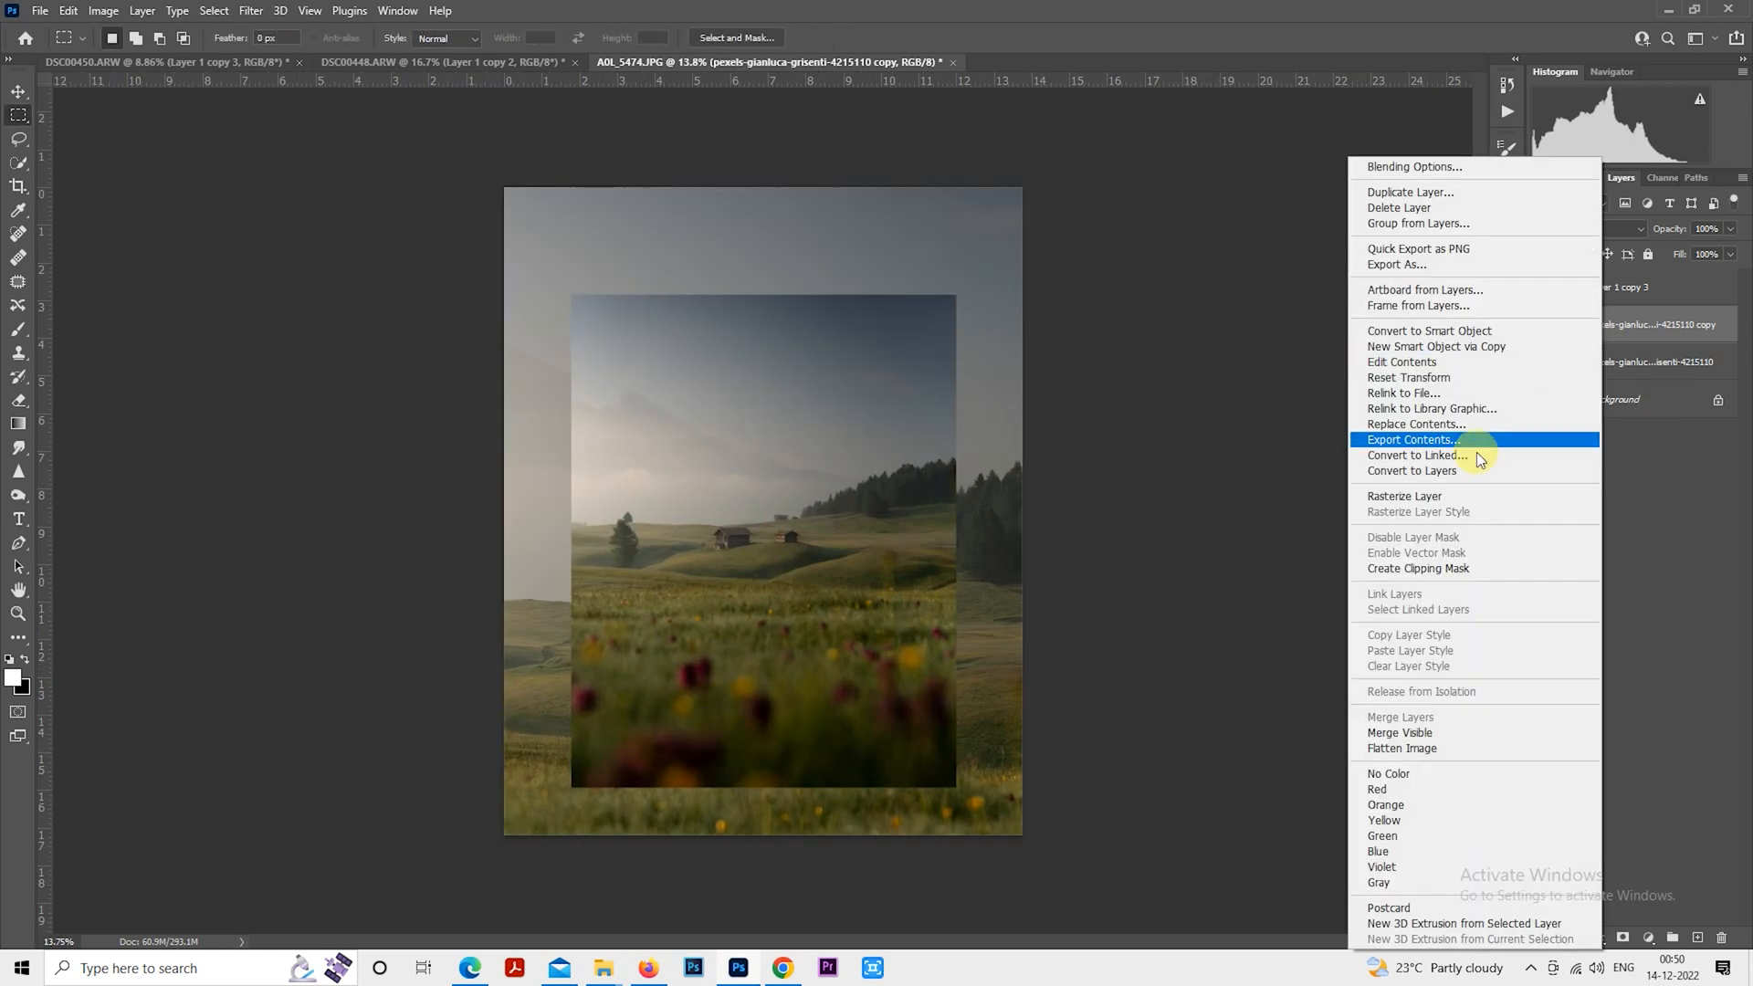
pyautogui.click(1460, 496)
pyautogui.moveTo(501, 836); pyautogui.dragTo(1092, 585)
pyautogui.rightClick(834, 650)
pyautogui.click(898, 489)
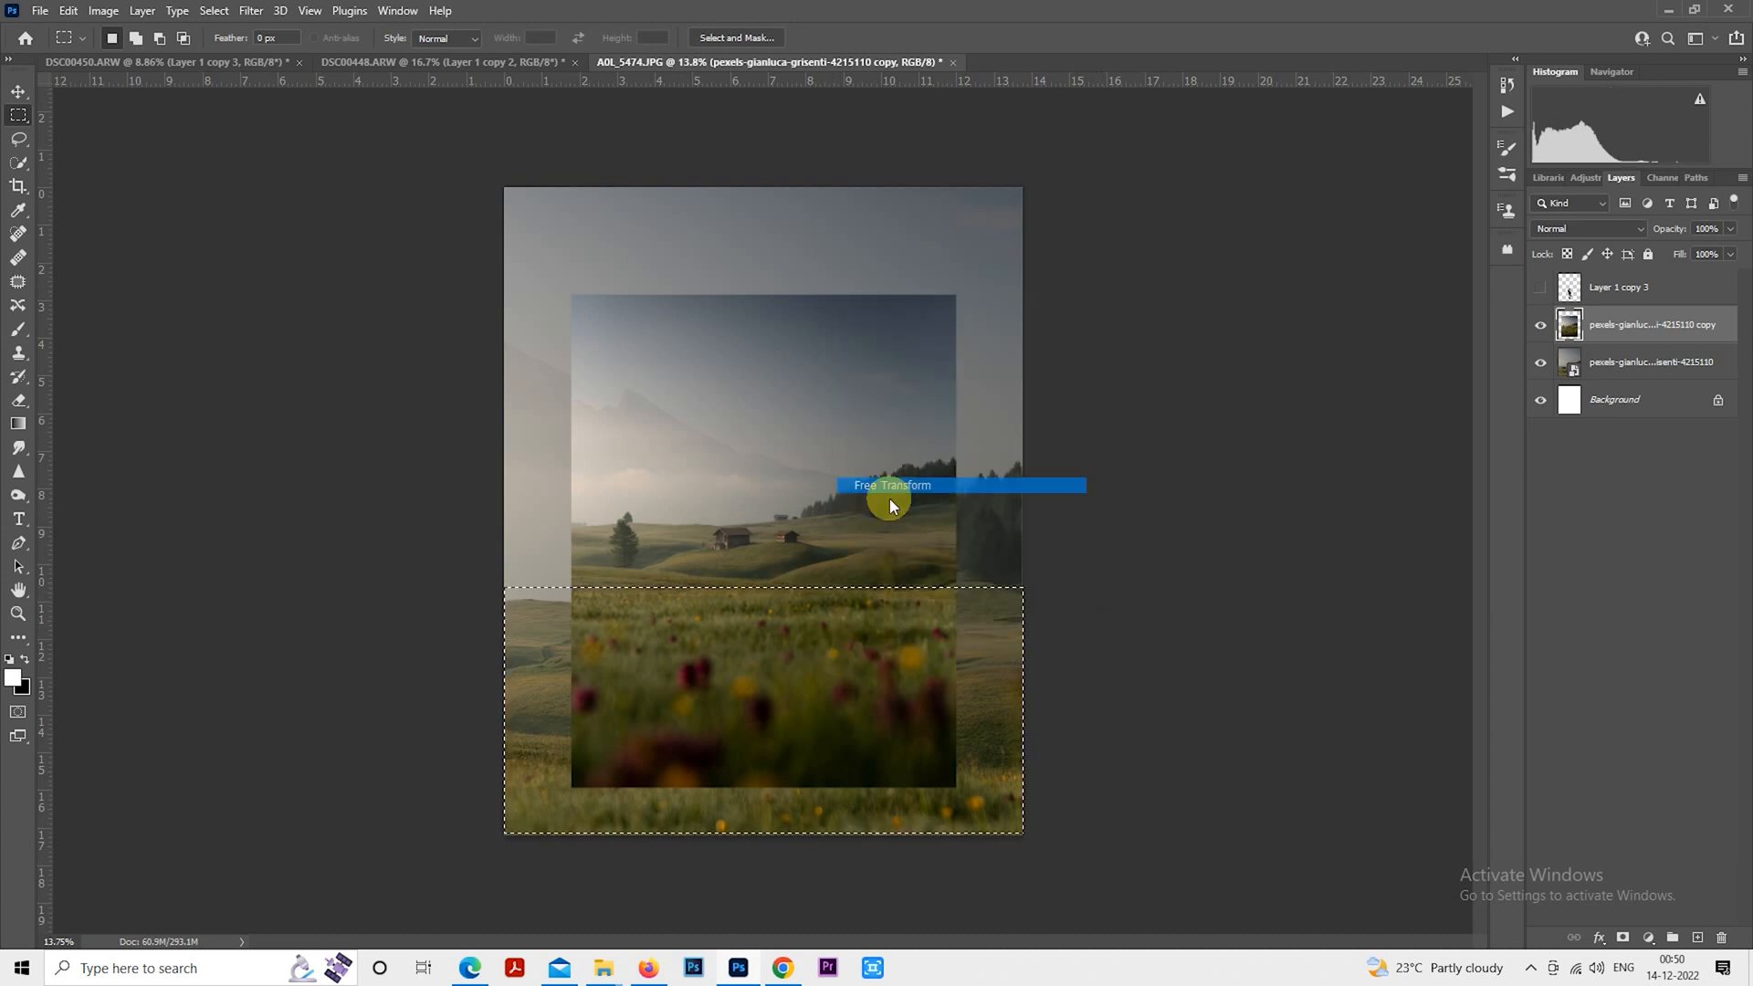
pyautogui.moveTo(763, 834); pyautogui.dragTo(767, 786)
pyautogui.press('Return')
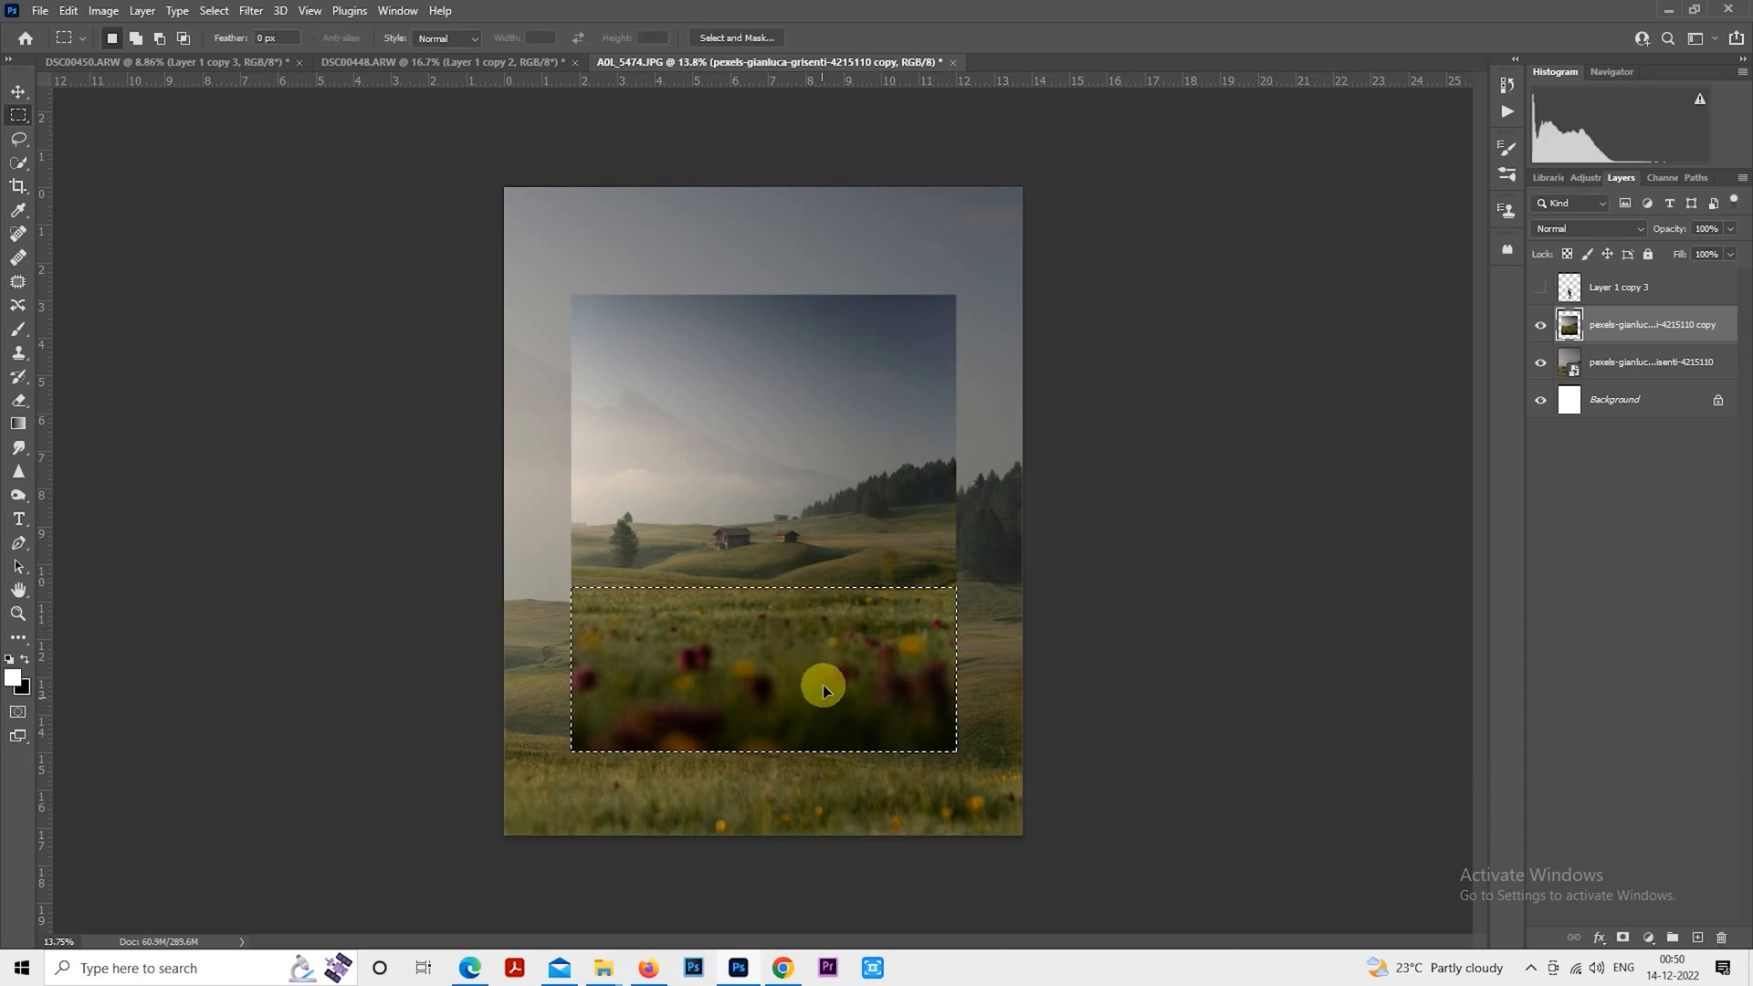
pyautogui.click(821, 714)
pyautogui.moveTo(536, 262); pyautogui.dragTo(1034, 450)
pyautogui.rightClick(716, 380)
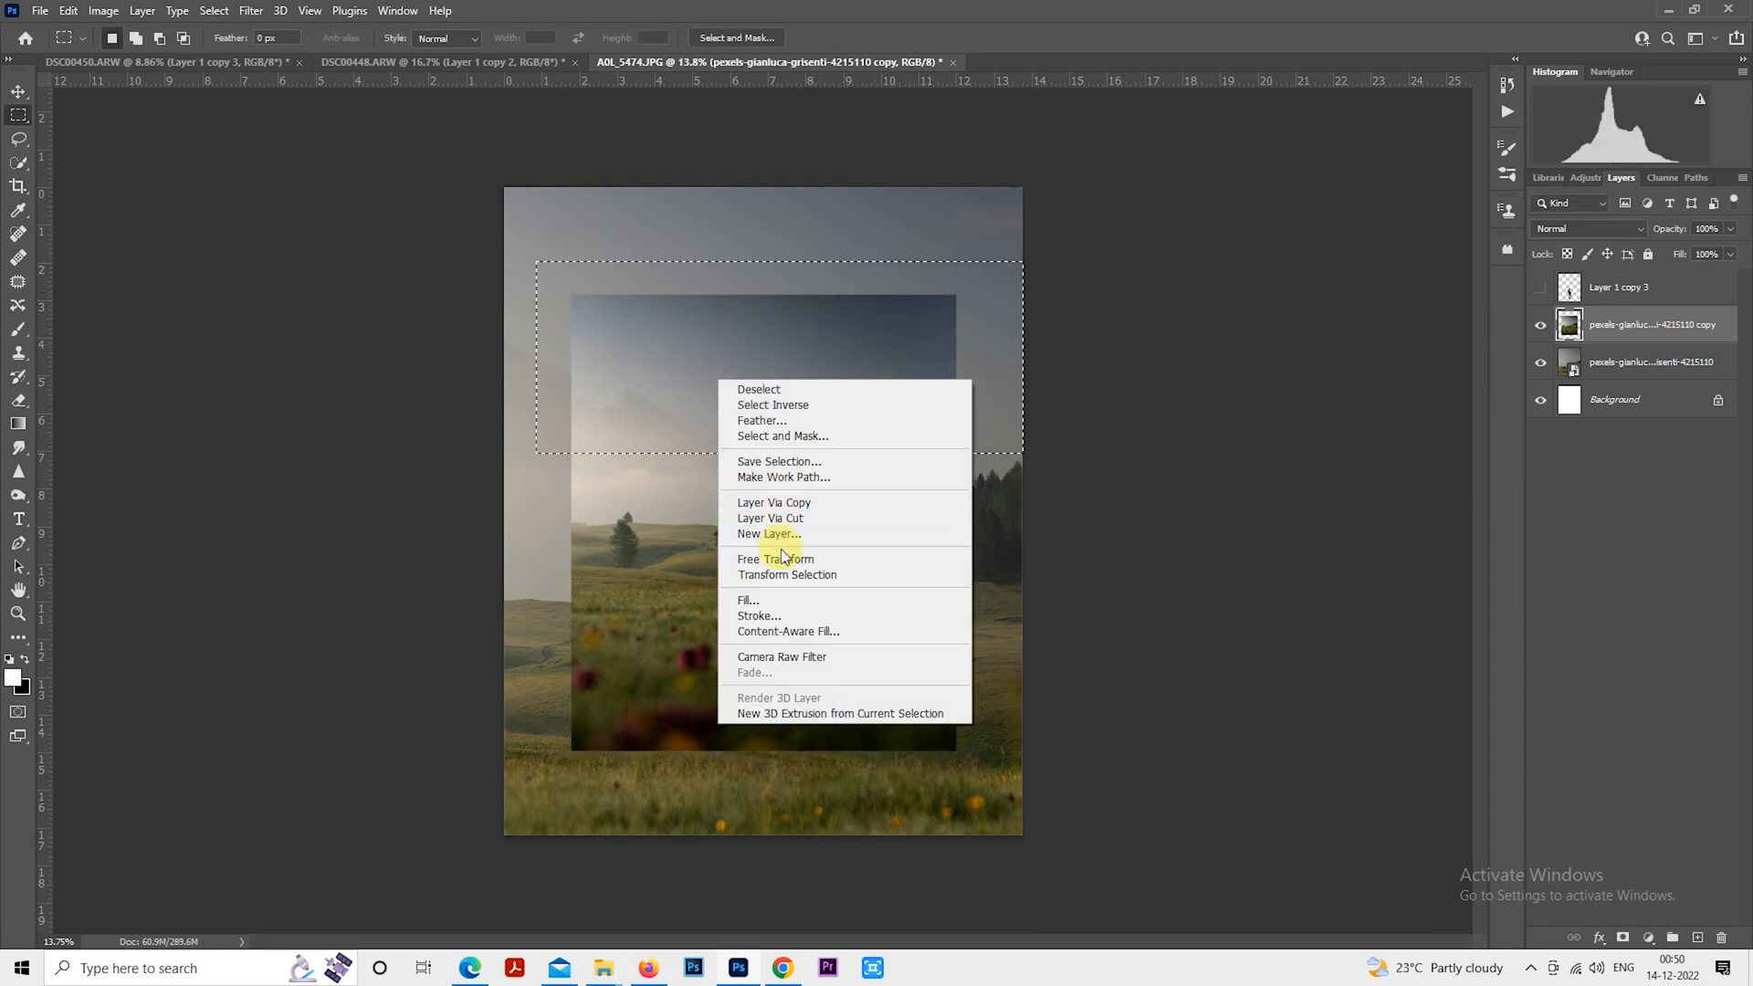
pyautogui.click(783, 551)
pyautogui.moveTo(782, 267); pyautogui.dragTo(783, 221)
pyautogui.press('Escape')
pyautogui.hotkey('ctrl', 'd')
# Enlarge and reposition the landscape copy so it covers the whole canvas with the cabins and flower field in view
pyautogui.hotkey('ctrl', '-')
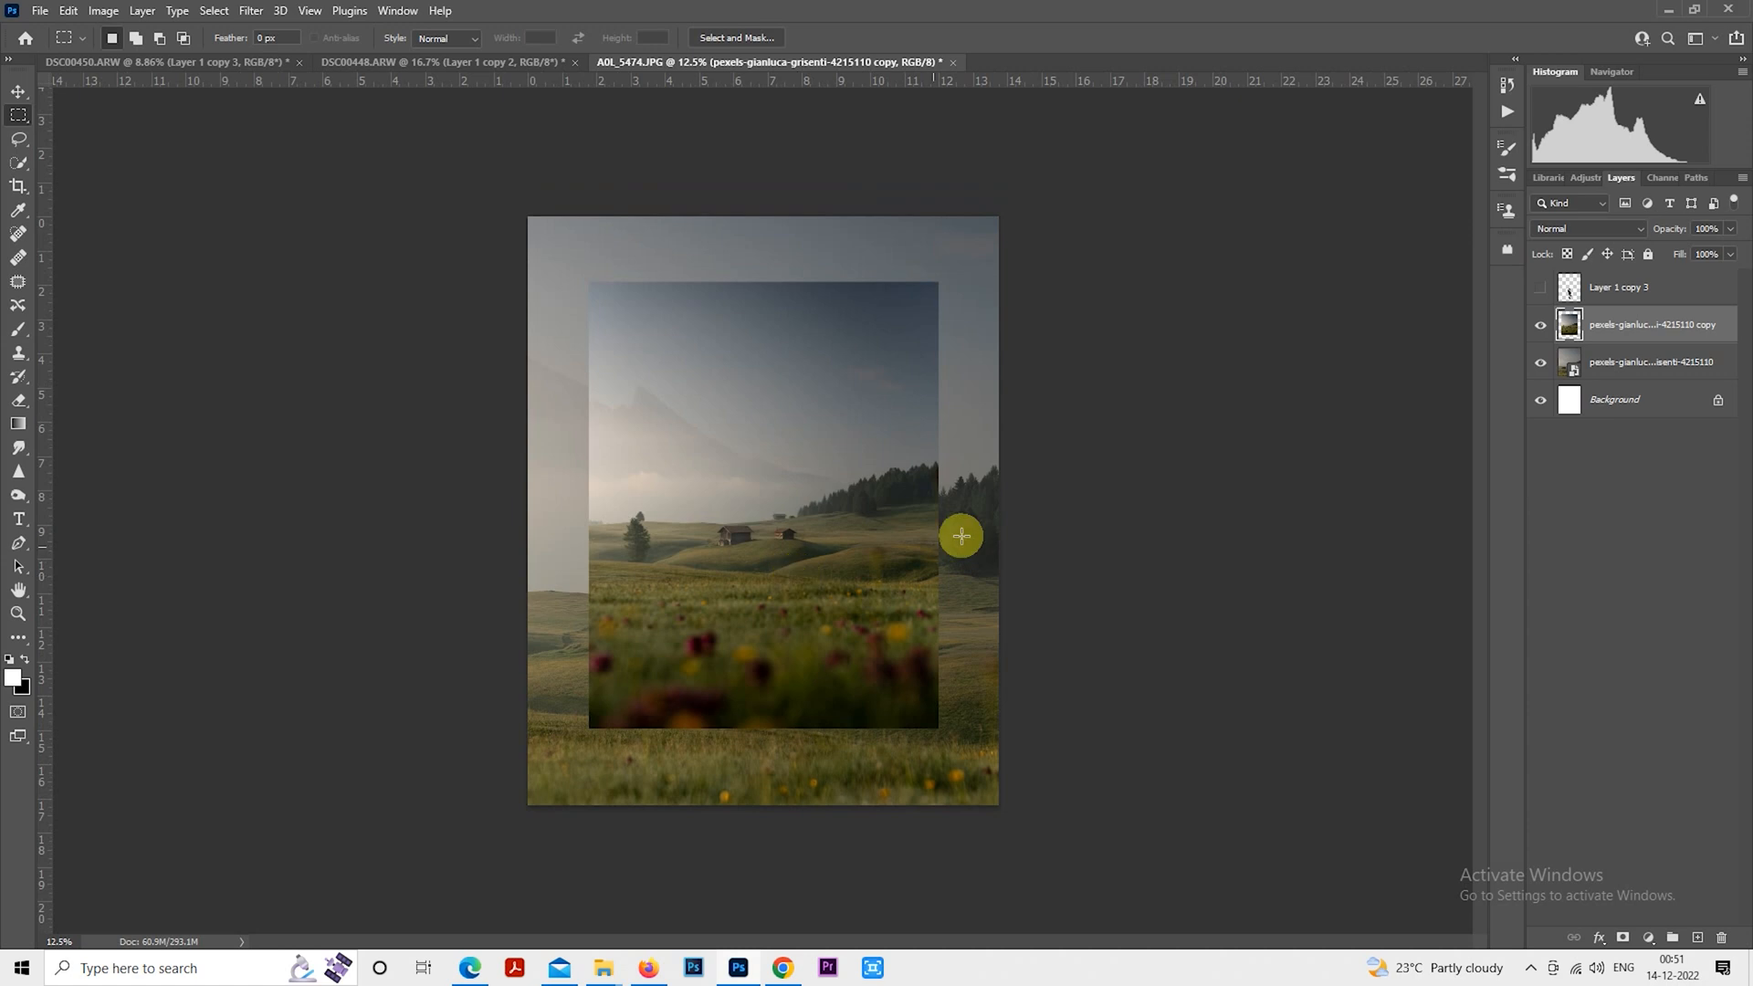
pyautogui.rightClick(786, 464)
pyautogui.click(922, 626)
pyautogui.moveTo(901, 696); pyautogui.dragTo(1062, 929)
pyautogui.moveTo(940, 605)
pyautogui.mouseDown()
pyautogui.moveTo(939, 658)
pyautogui.moveTo(944, 624)
pyautogui.mouseUp()
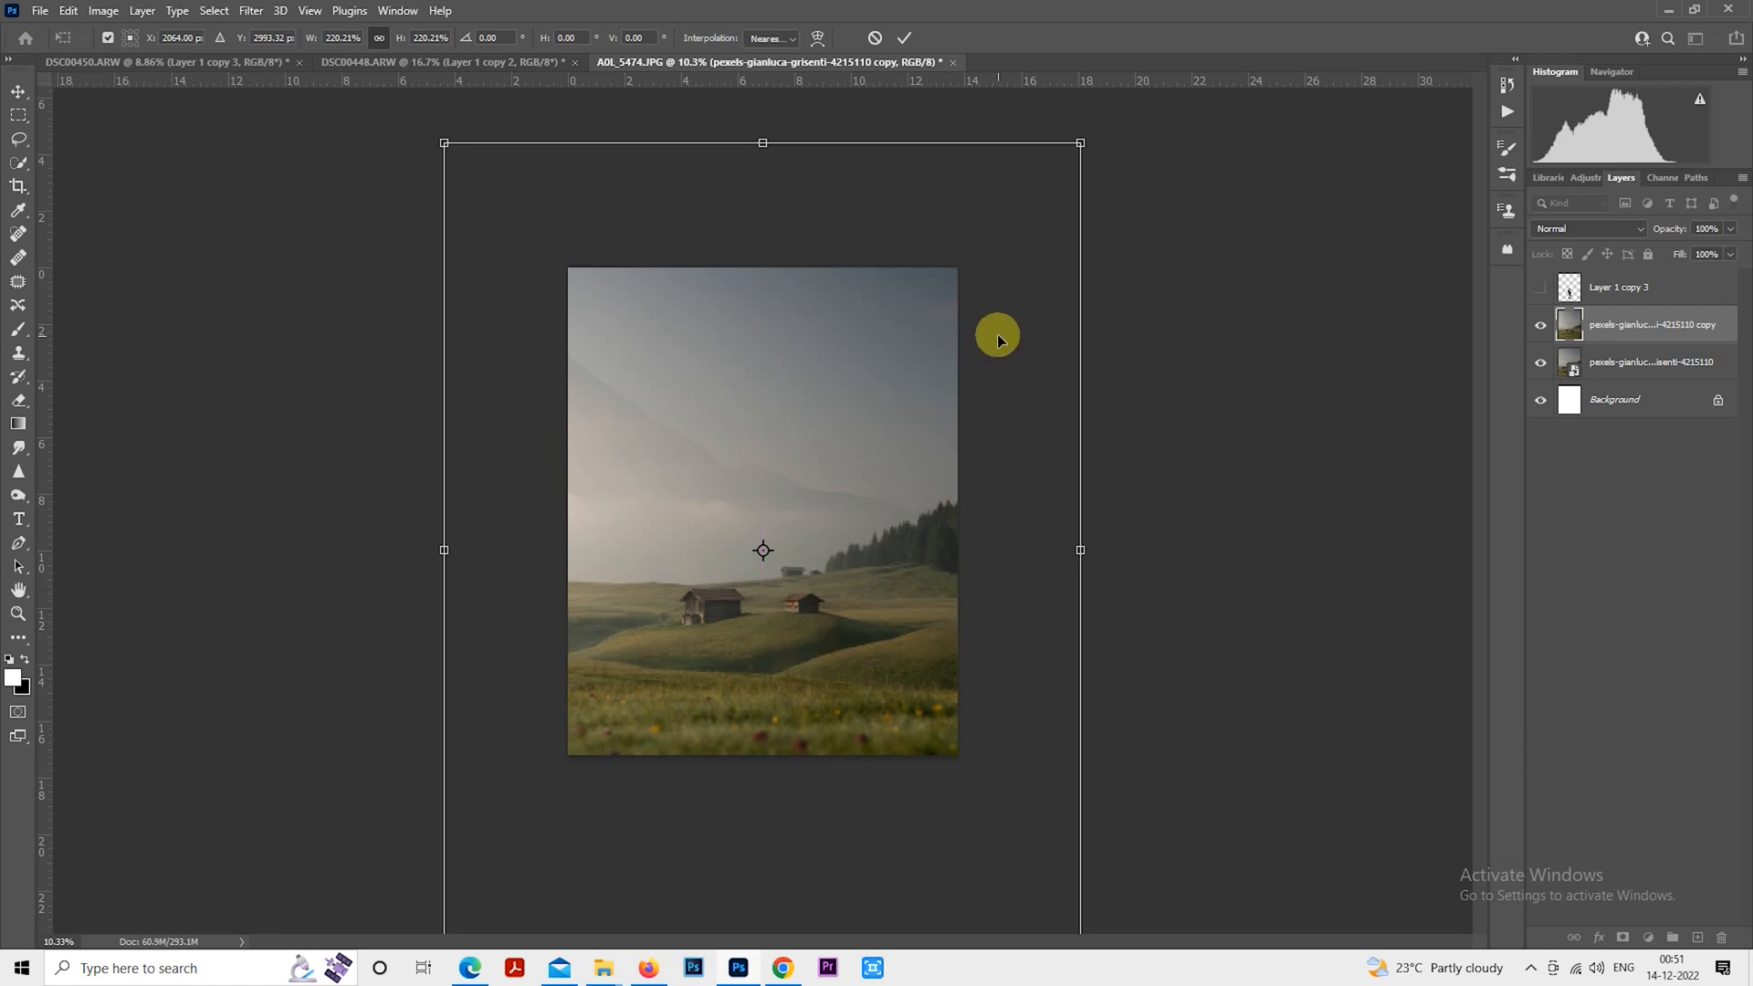
pyautogui.moveTo(971, 391); pyautogui.dragTo(926, 393)
pyautogui.moveTo(1016, 159); pyautogui.dragTo(885, 379)
pyautogui.press('Return')
# Scale the landscape copy to about 107.8% and reposition it with the cabins in the lower half and few flowers along the bottom
pyautogui.rightClick(835, 378)
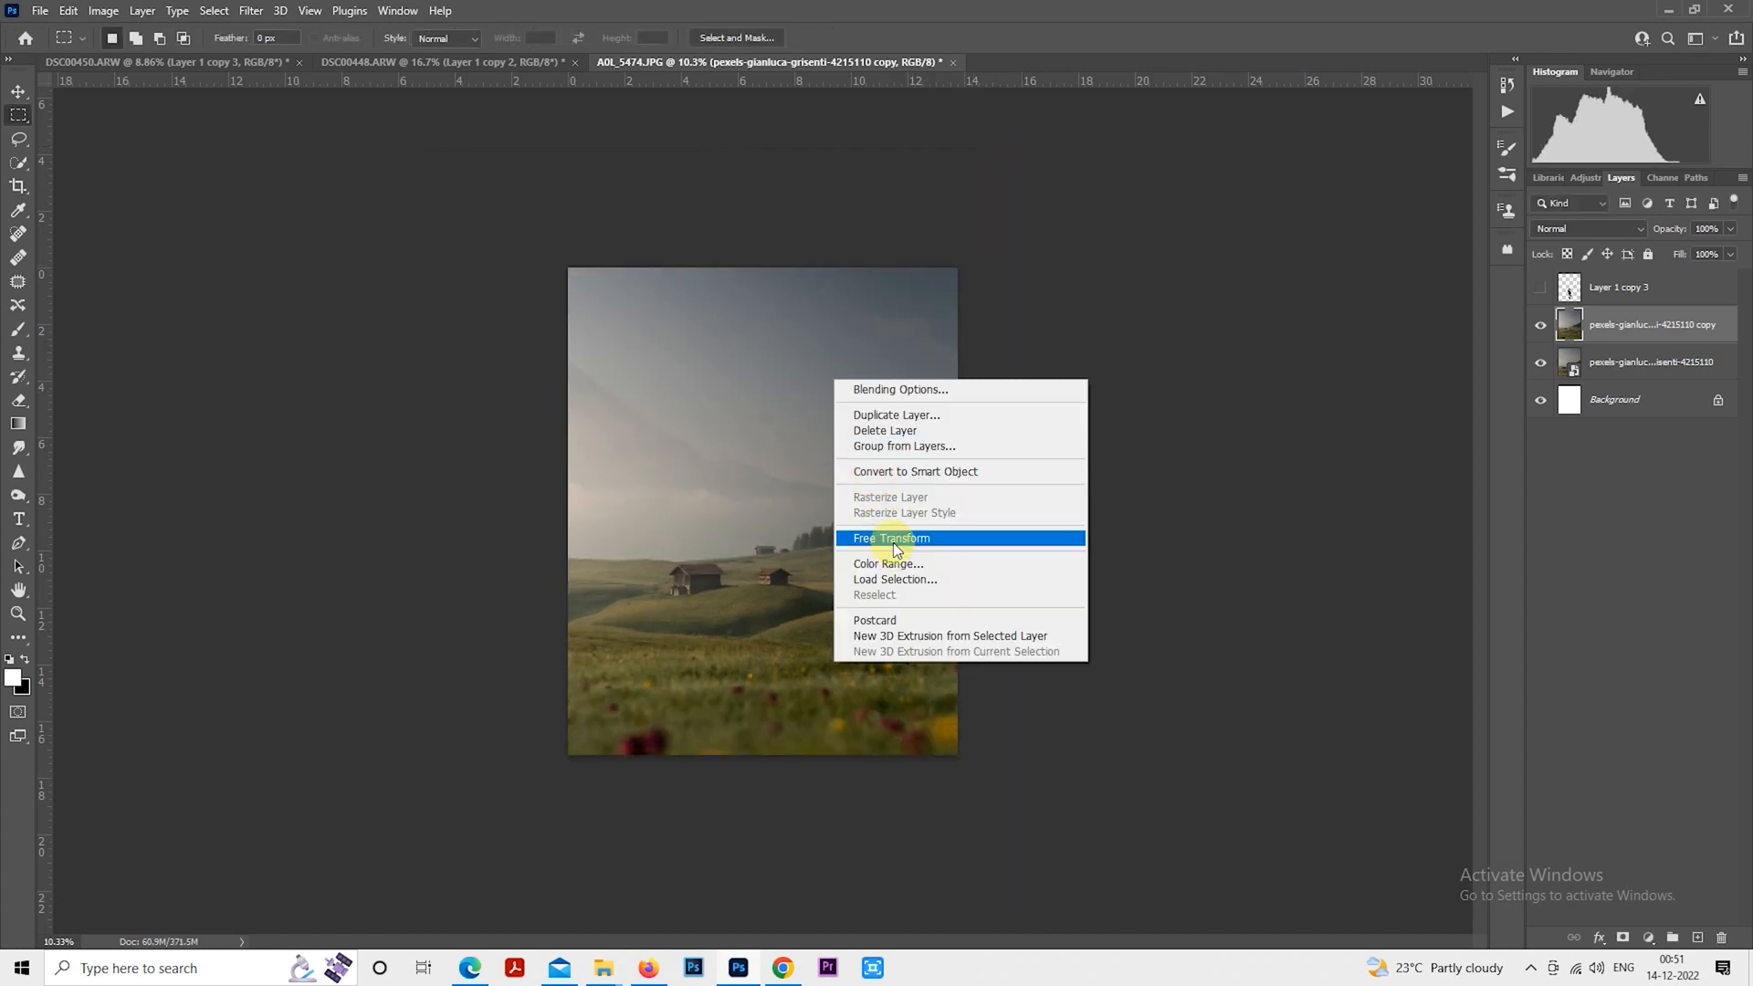
pyautogui.click(890, 539)
pyautogui.moveTo(869, 527); pyautogui.dragTo(847, 580)
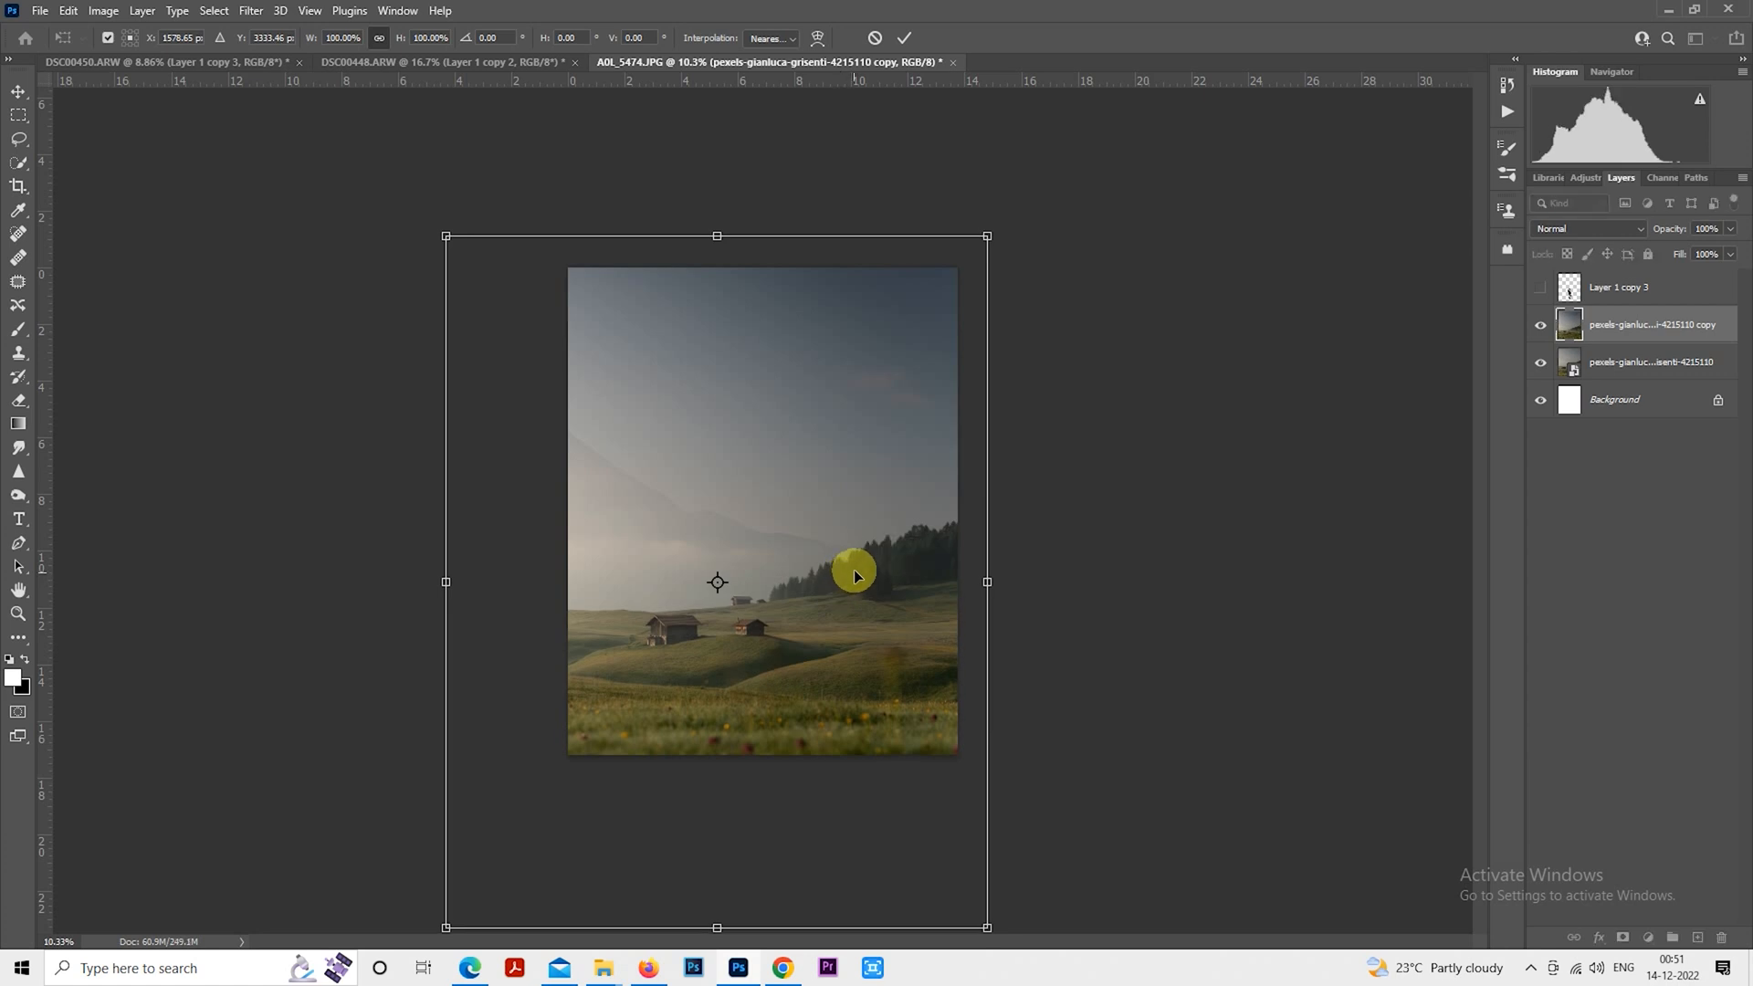
pyautogui.moveTo(990, 231); pyautogui.dragTo(1019, 187)
pyautogui.moveTo(888, 451); pyautogui.dragTo(899, 431)
pyautogui.moveTo(1028, 182); pyautogui.dragTo(1021, 196)
pyautogui.moveTo(919, 357); pyautogui.dragTo(919, 347)
pyautogui.press('Return')
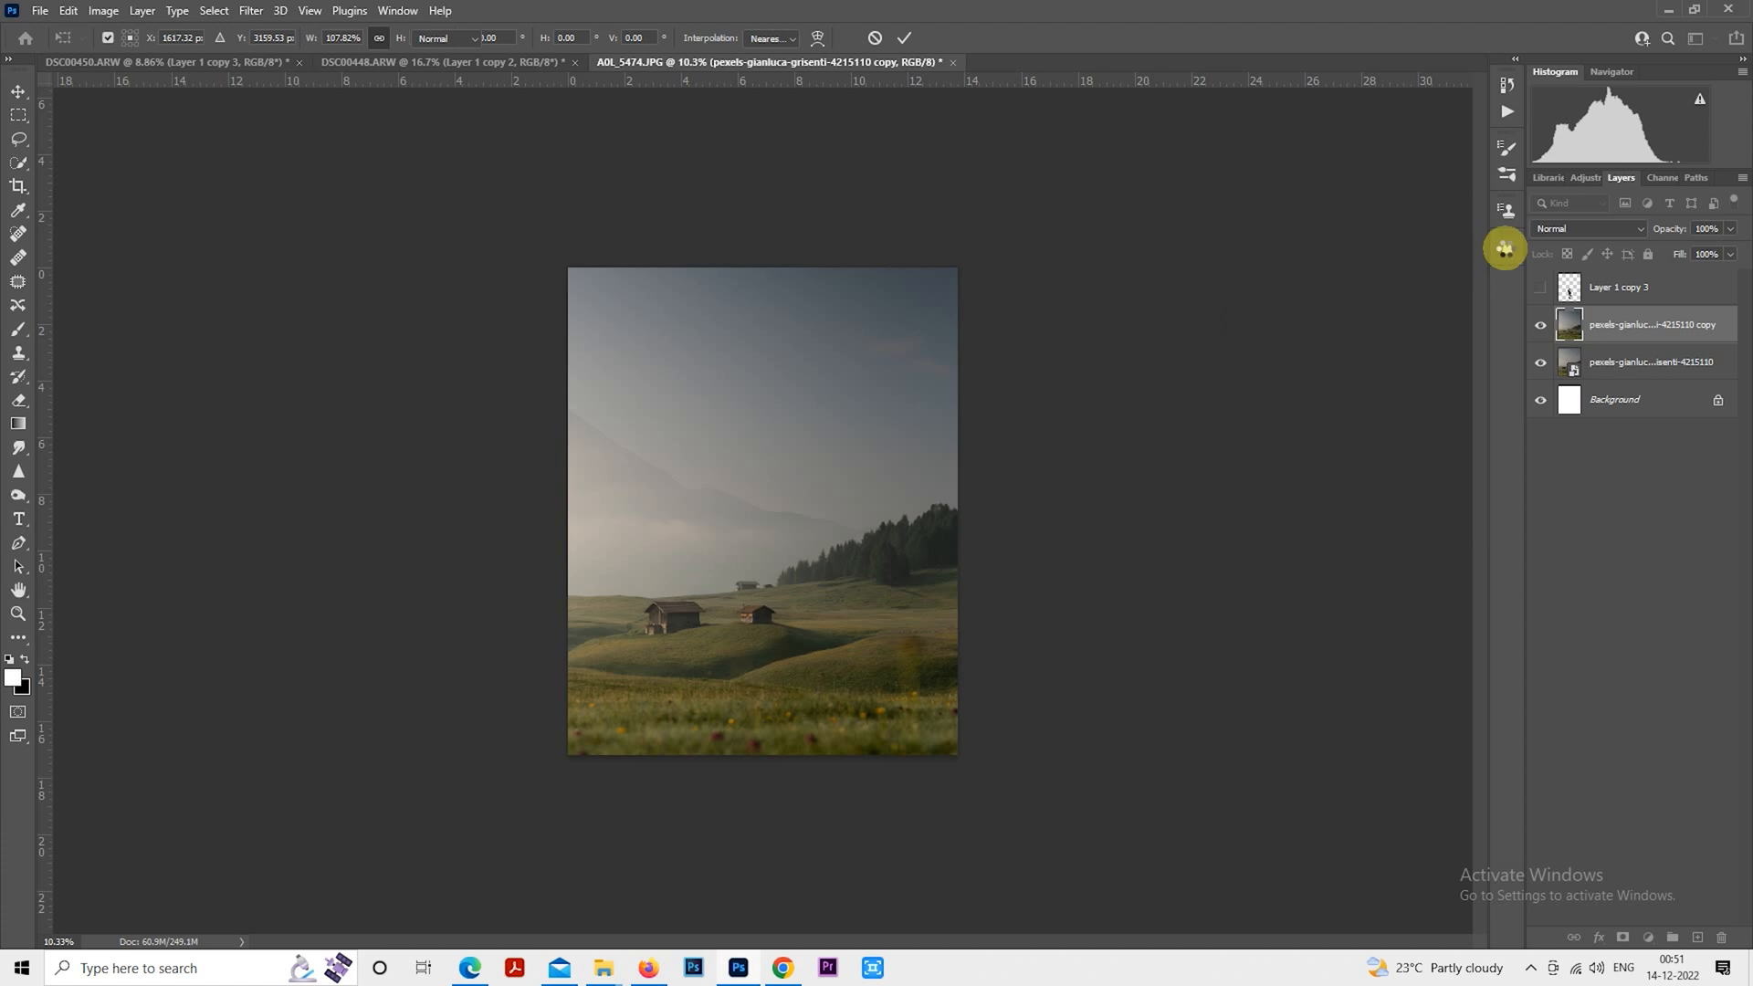
# Show the couple layer again and adjust the cutout's position slightly in the foreground grass
pyautogui.click(1540, 287)
pyautogui.click(1588, 286)
pyautogui.hotkey('ctrl', '+')
pyautogui.scroll(4, 808, 603)
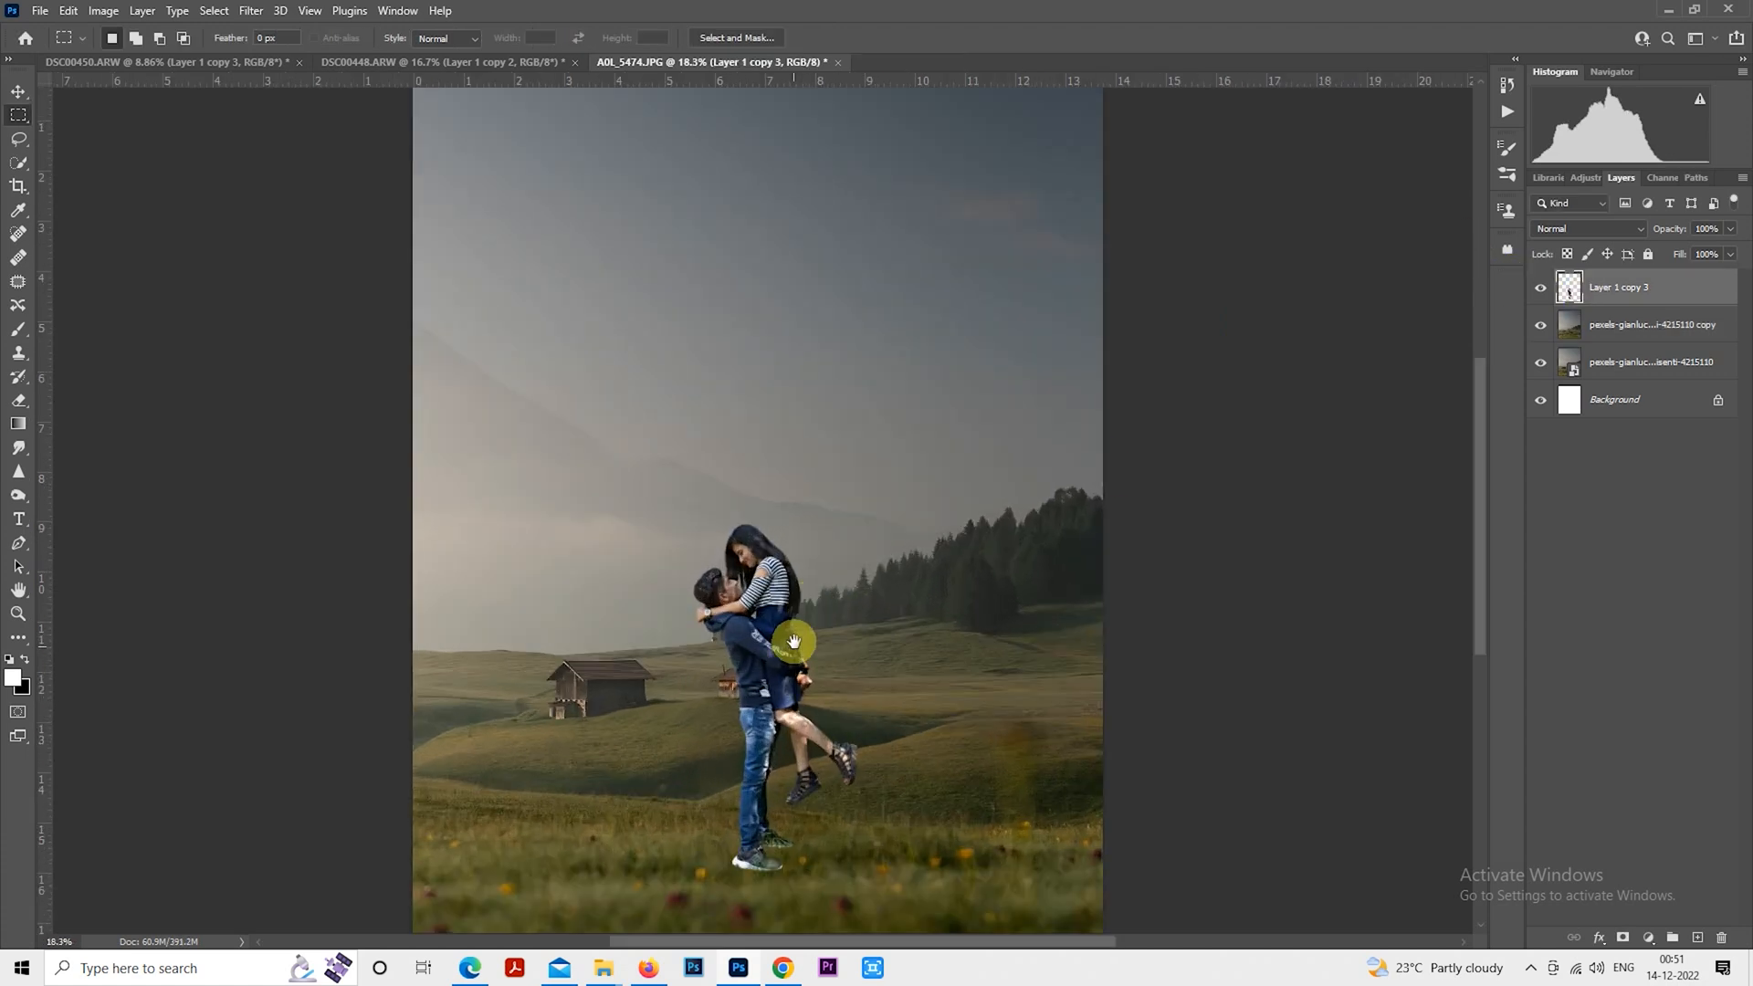
pyautogui.moveTo(794, 649); pyautogui.dragTo(795, 532)
pyautogui.scroll(4, 783, 652)
pyautogui.moveTo(773, 621); pyautogui.dragTo(769, 606)
pyautogui.scroll(-3, 783, 610)
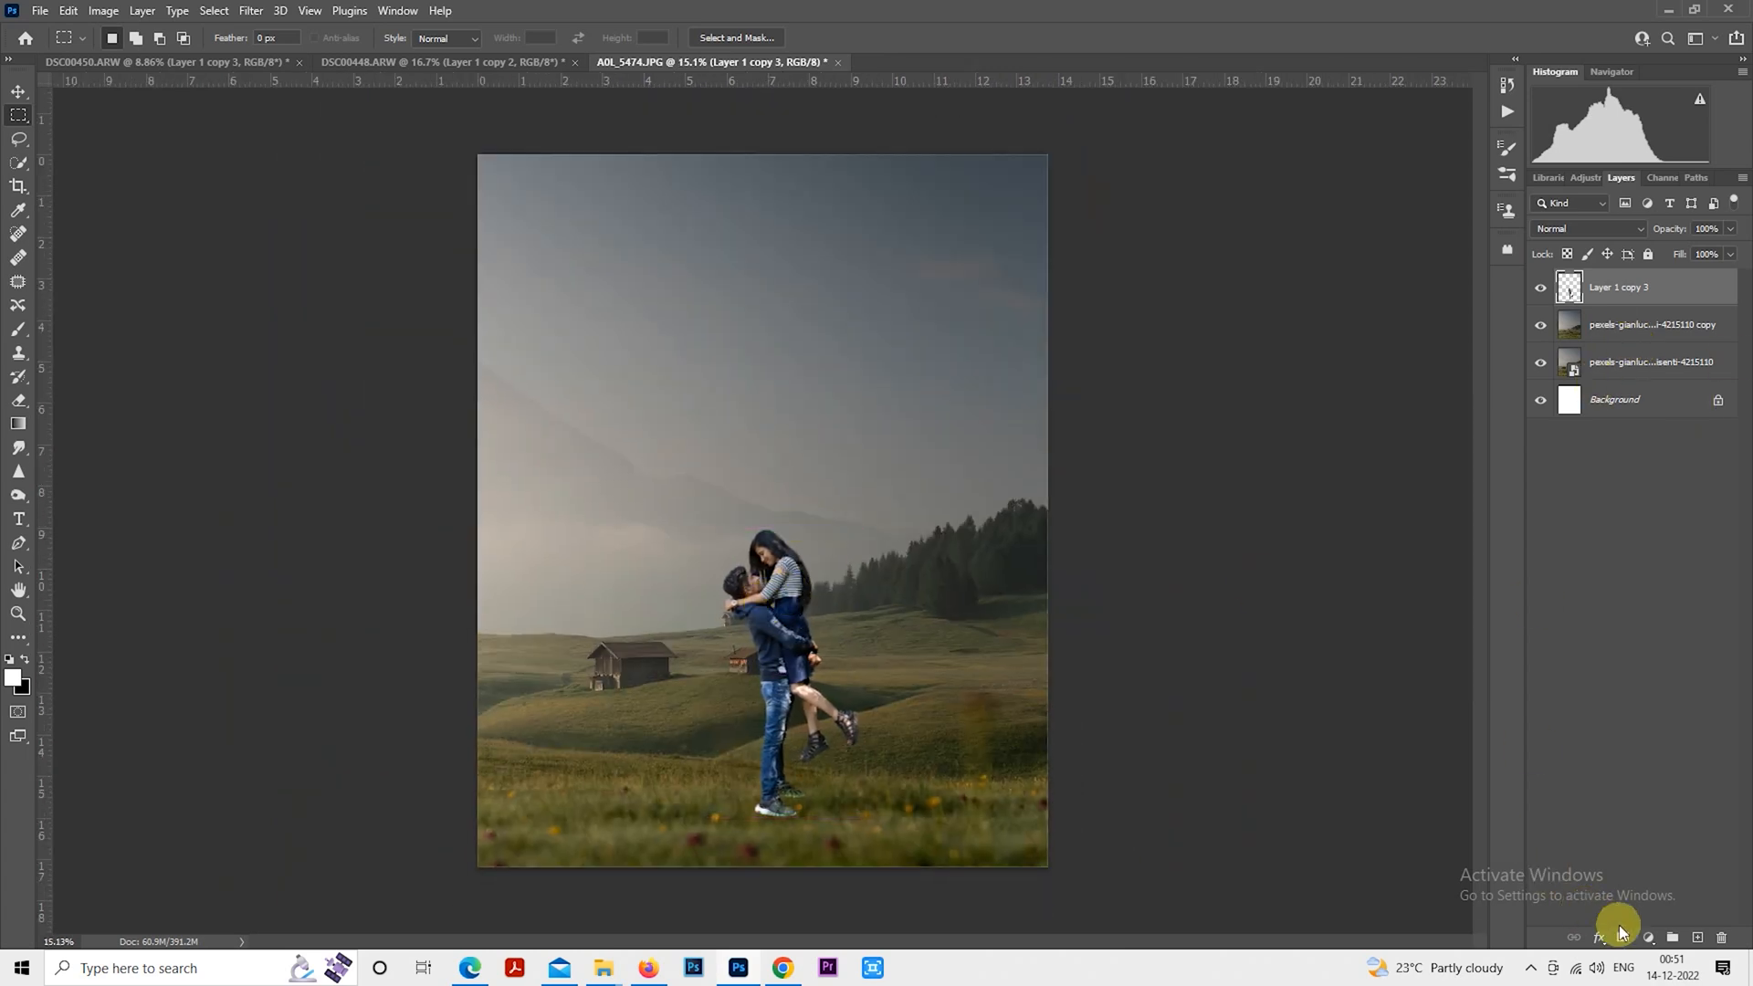
# Add a layer mask to the couple layer and choose the Grass brush for painting around the shoes
pyautogui.scroll(10, 788, 931)
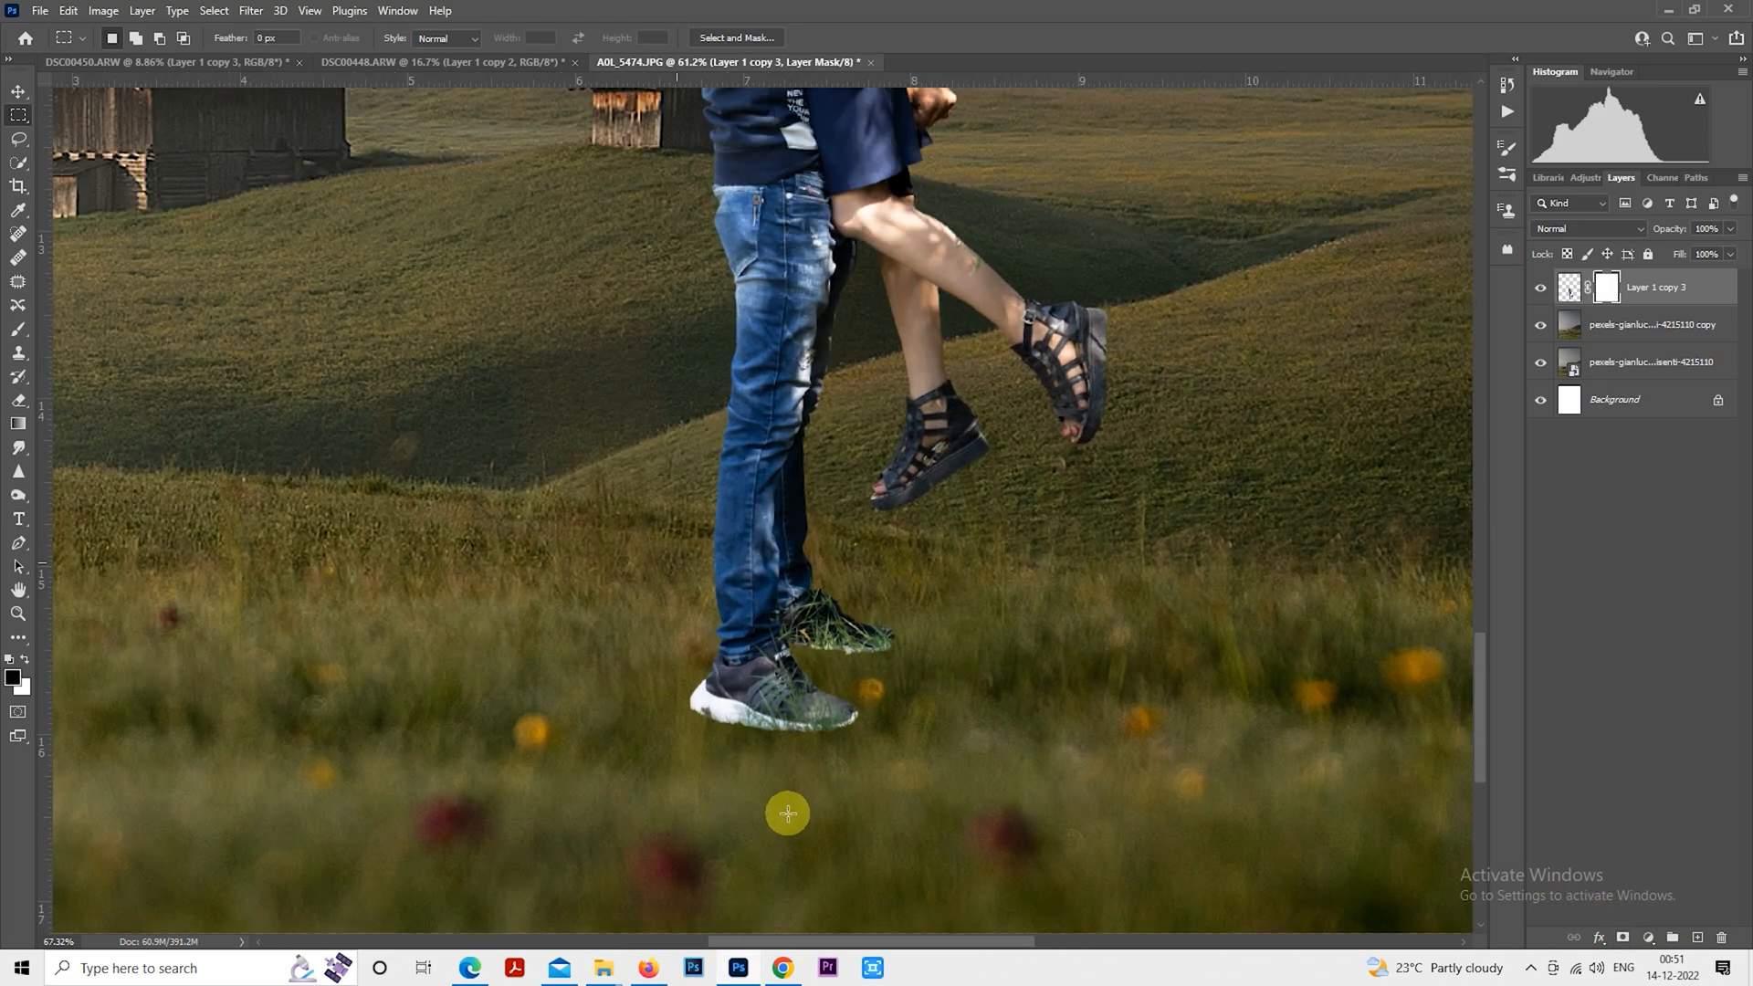
pyautogui.scroll(-2, 813, 749)
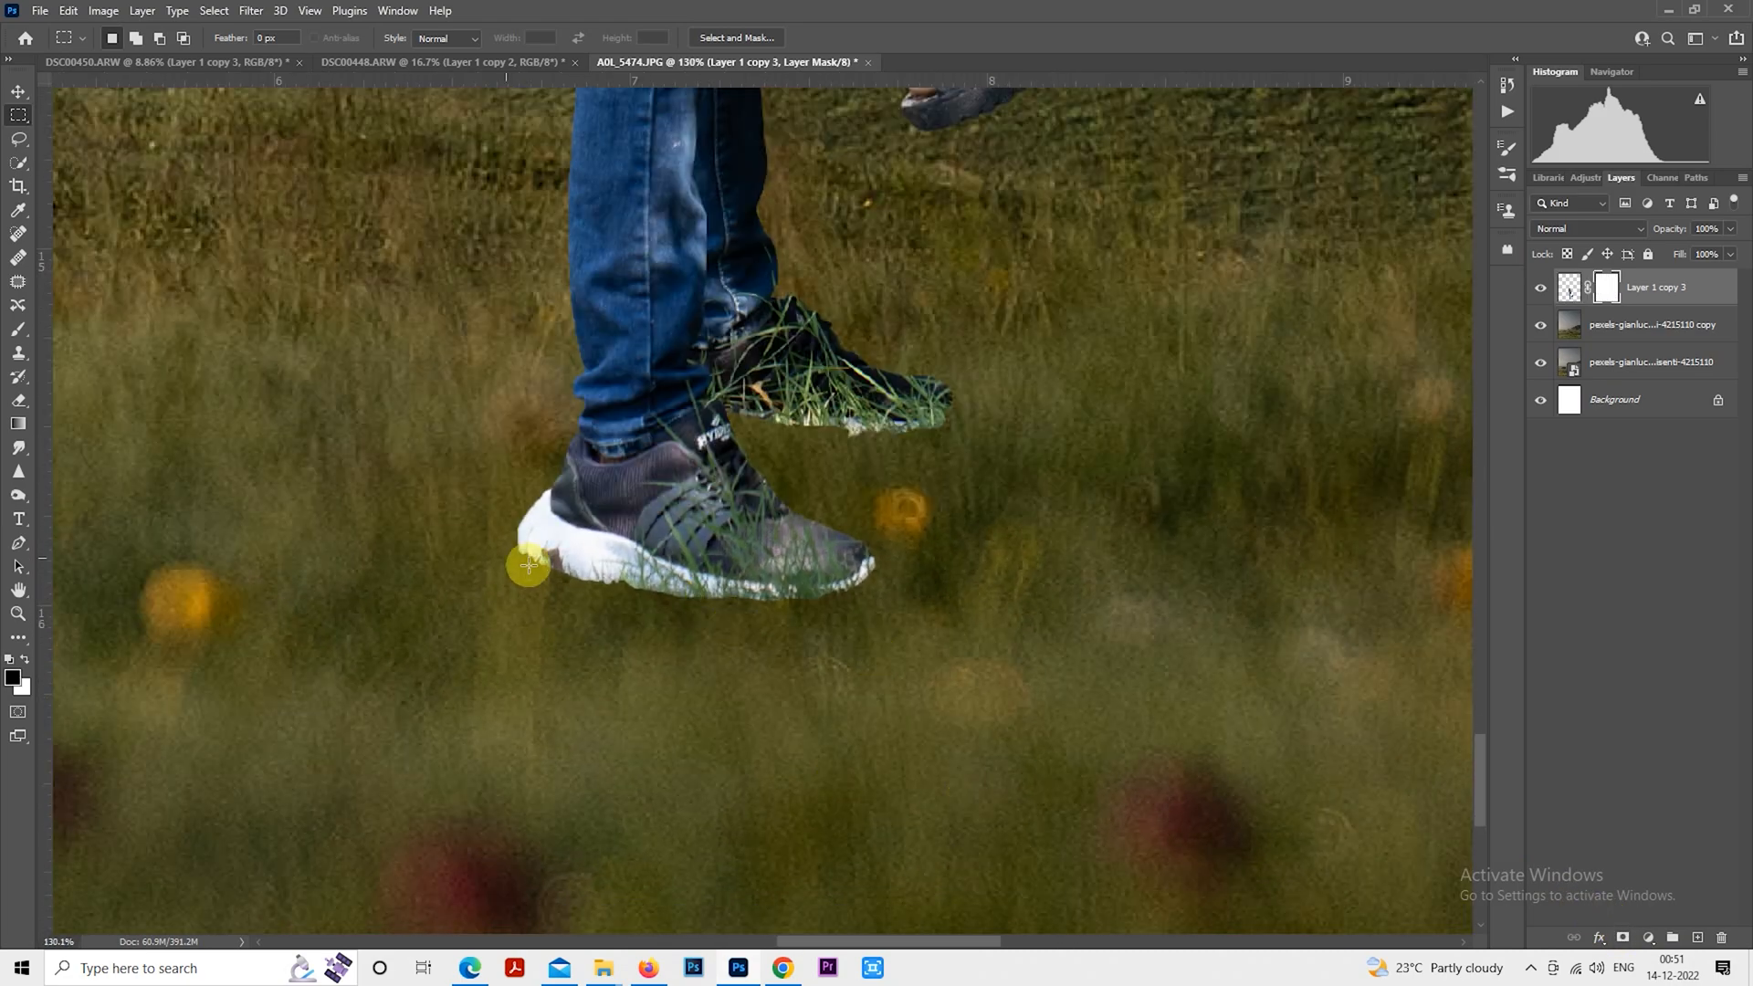
pyautogui.click(21, 333)
pyautogui.click(133, 40)
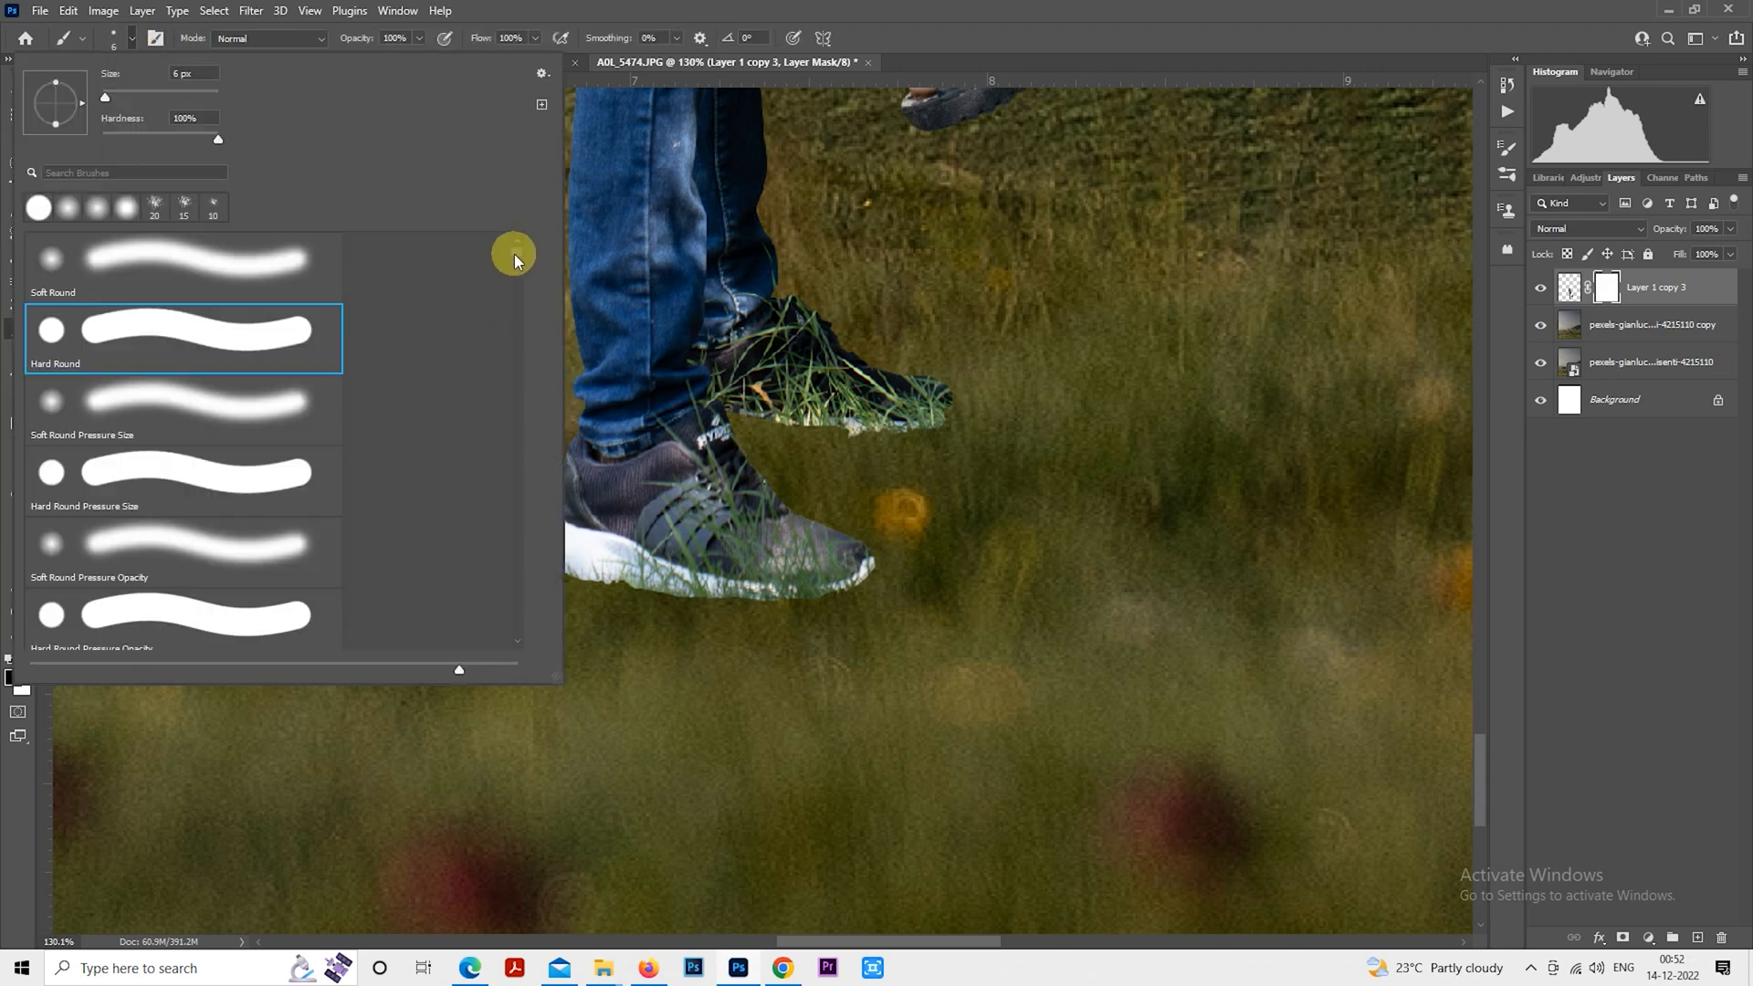
pyautogui.scroll(-5, 515, 257)
pyautogui.scroll(-3, 515, 260)
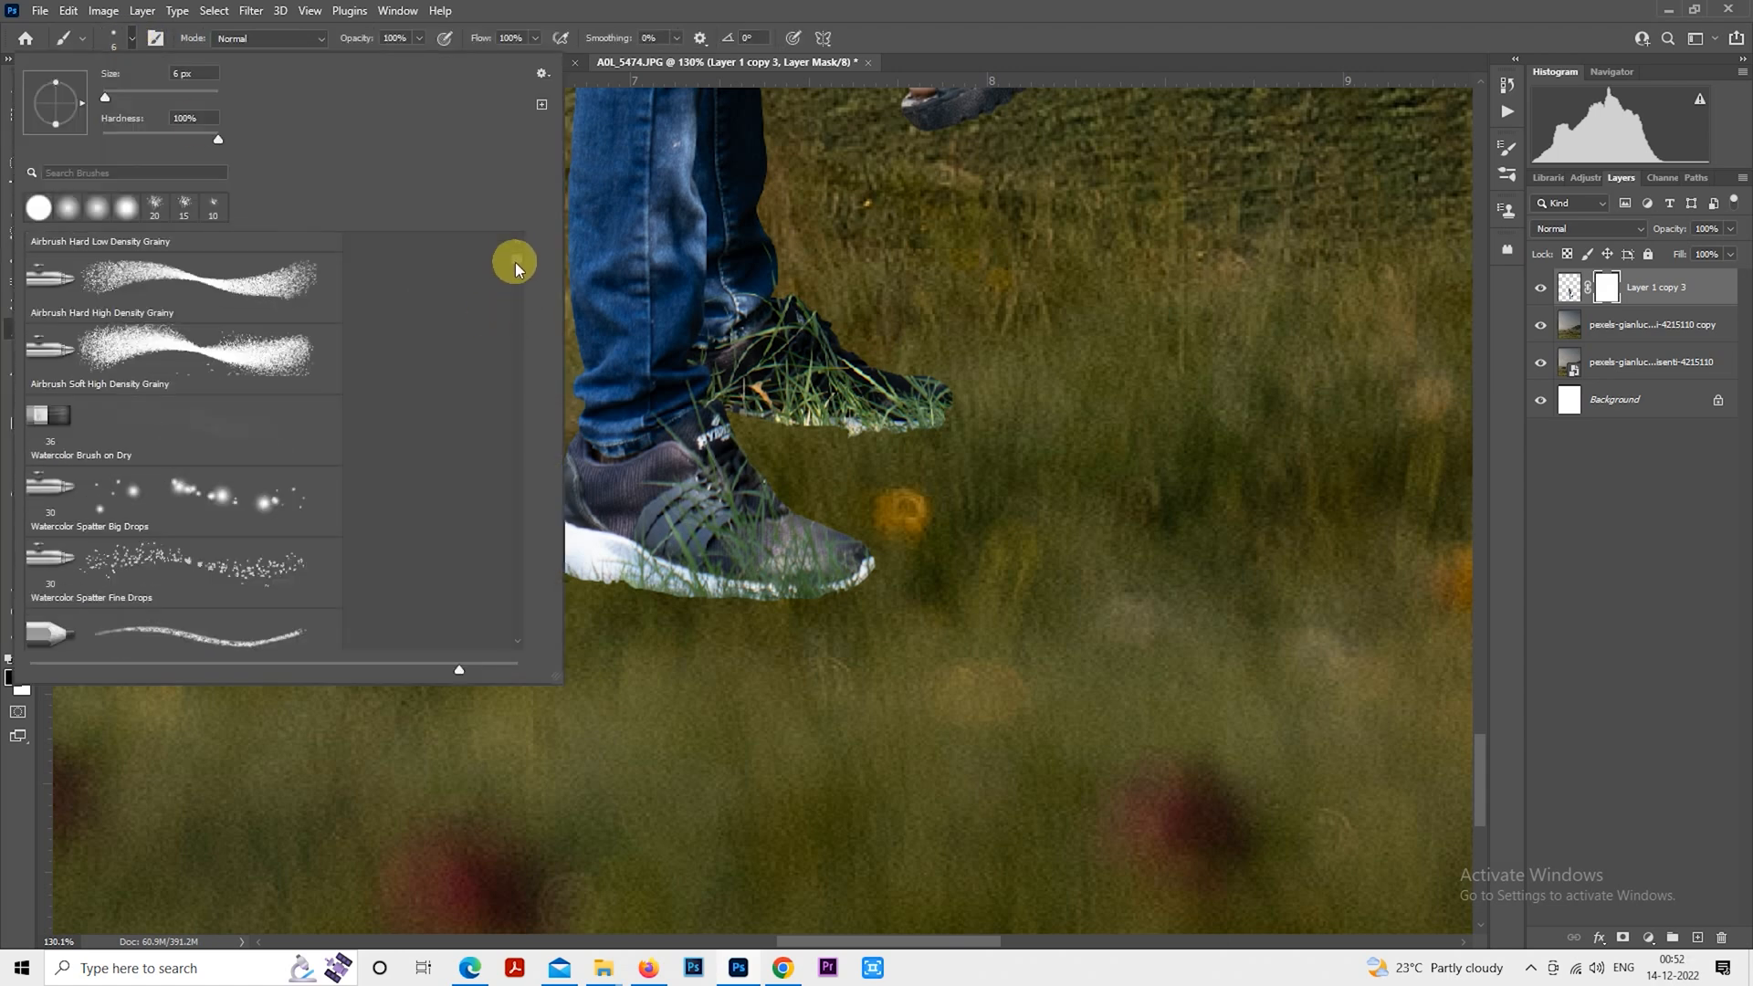
pyautogui.scroll(-3, 515, 263)
pyautogui.scroll(-9, 515, 265)
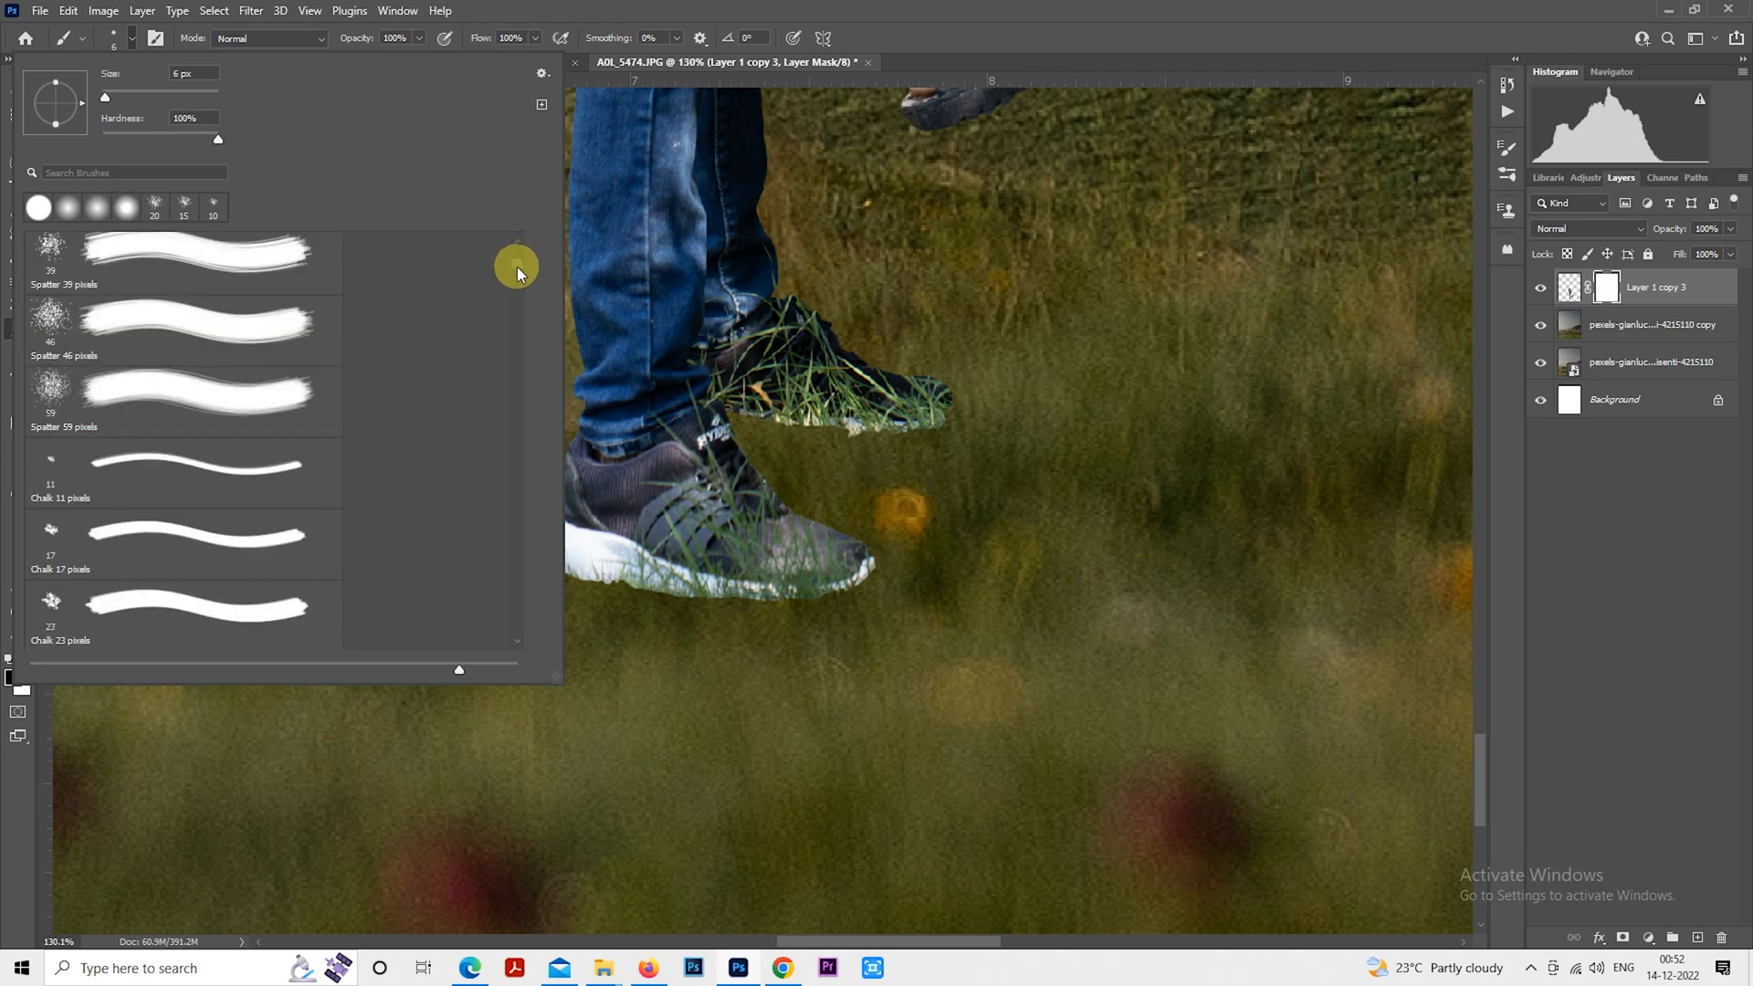
pyautogui.scroll(-3, 517, 276)
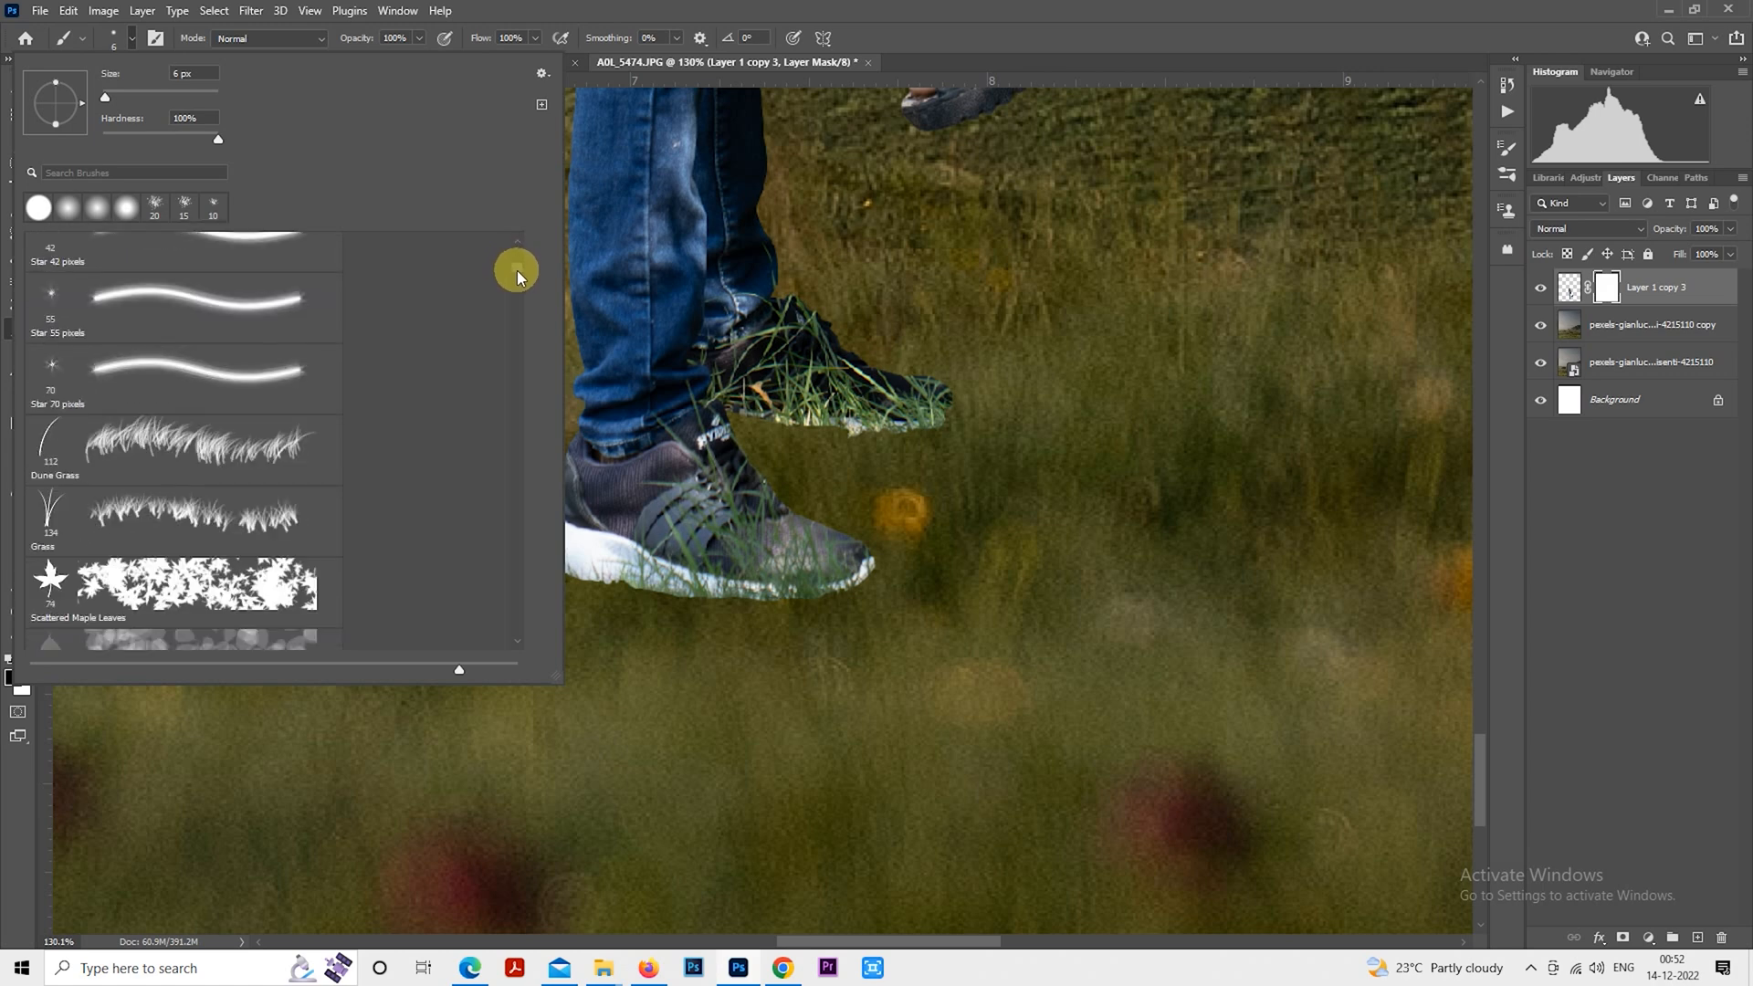
pyautogui.click(88, 516)
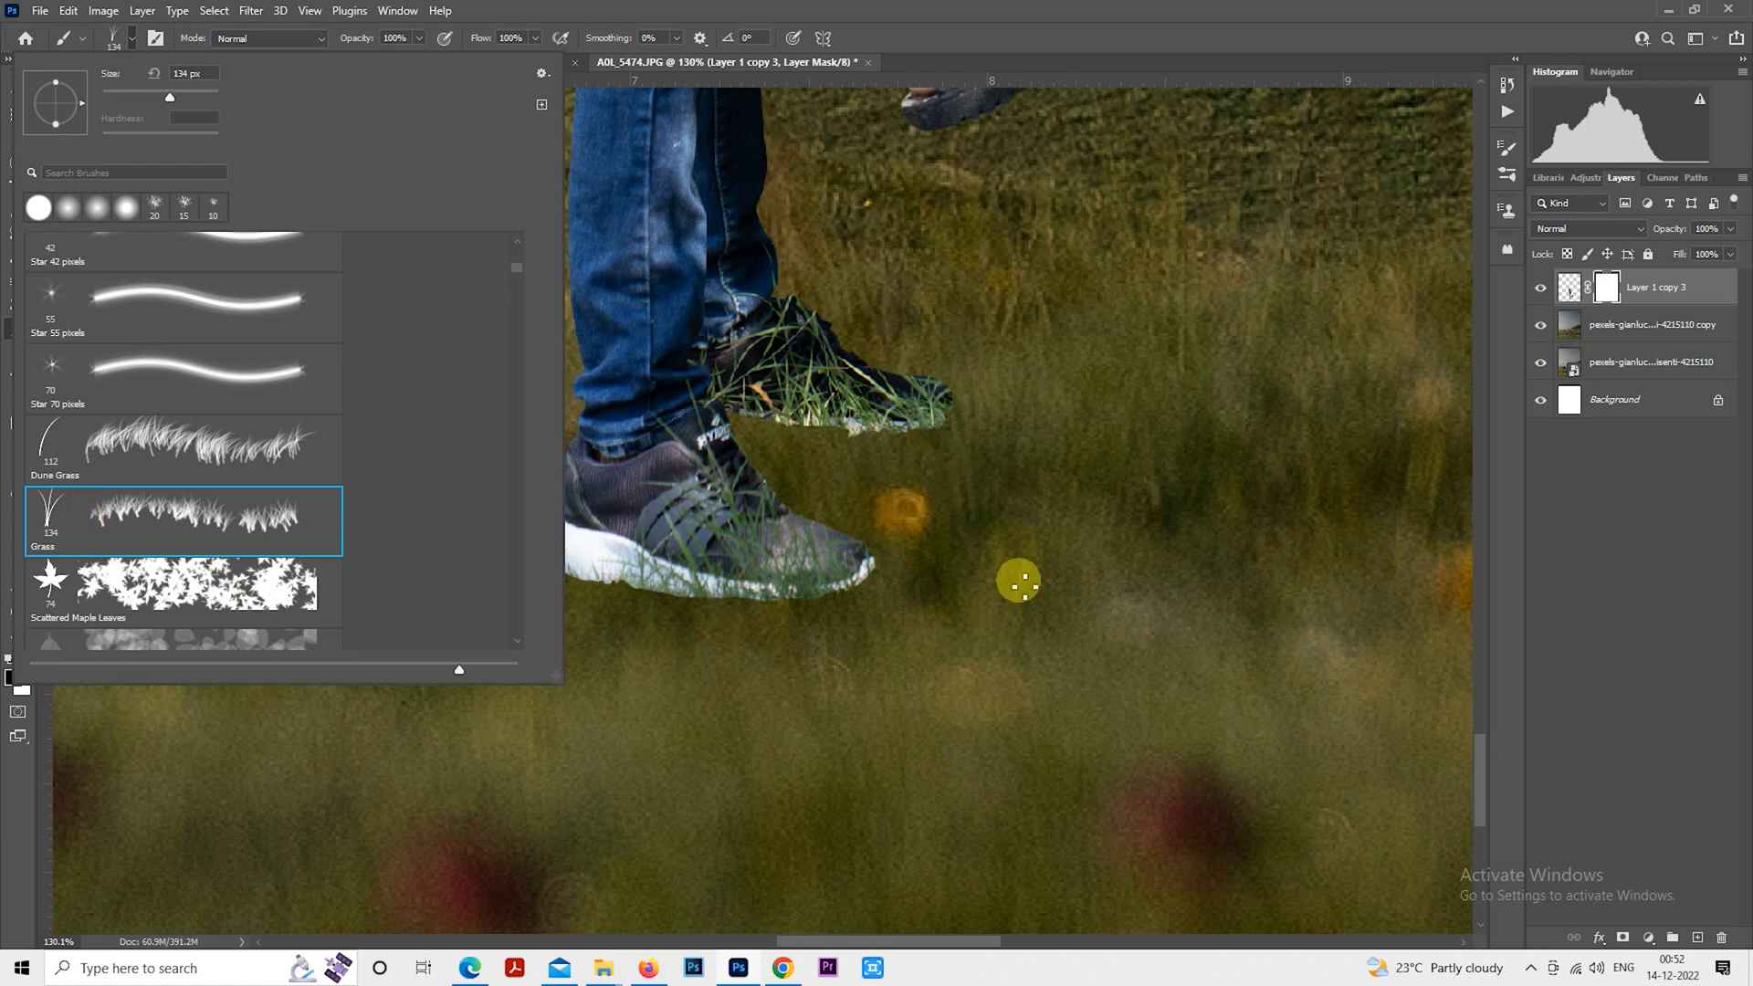
pyautogui.click(1017, 577)
# Paint black on the mask along the front shoe's sole with the Grass brush at about 90 px
pyautogui.press('[')
pyautogui.press('[')
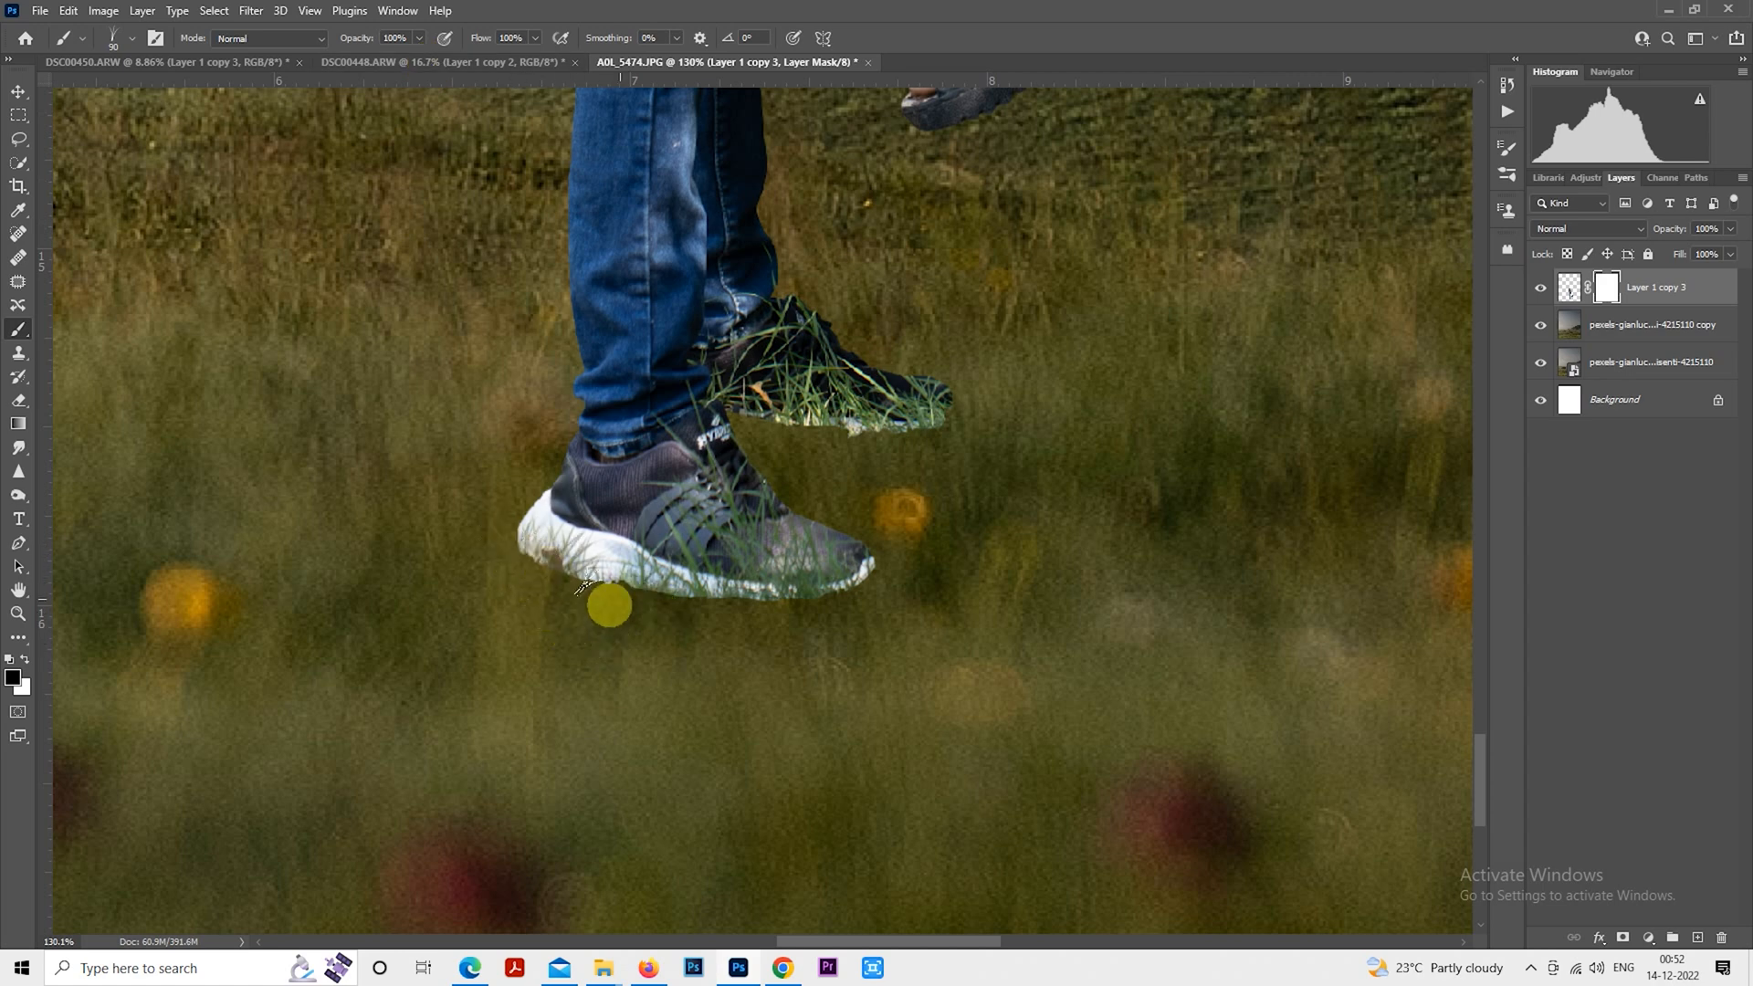
pyautogui.moveTo(610, 588)
pyautogui.mouseDown()
pyautogui.moveTo(704, 588)
pyautogui.moveTo(719, 555)
pyautogui.moveTo(850, 573)
pyautogui.mouseUp()
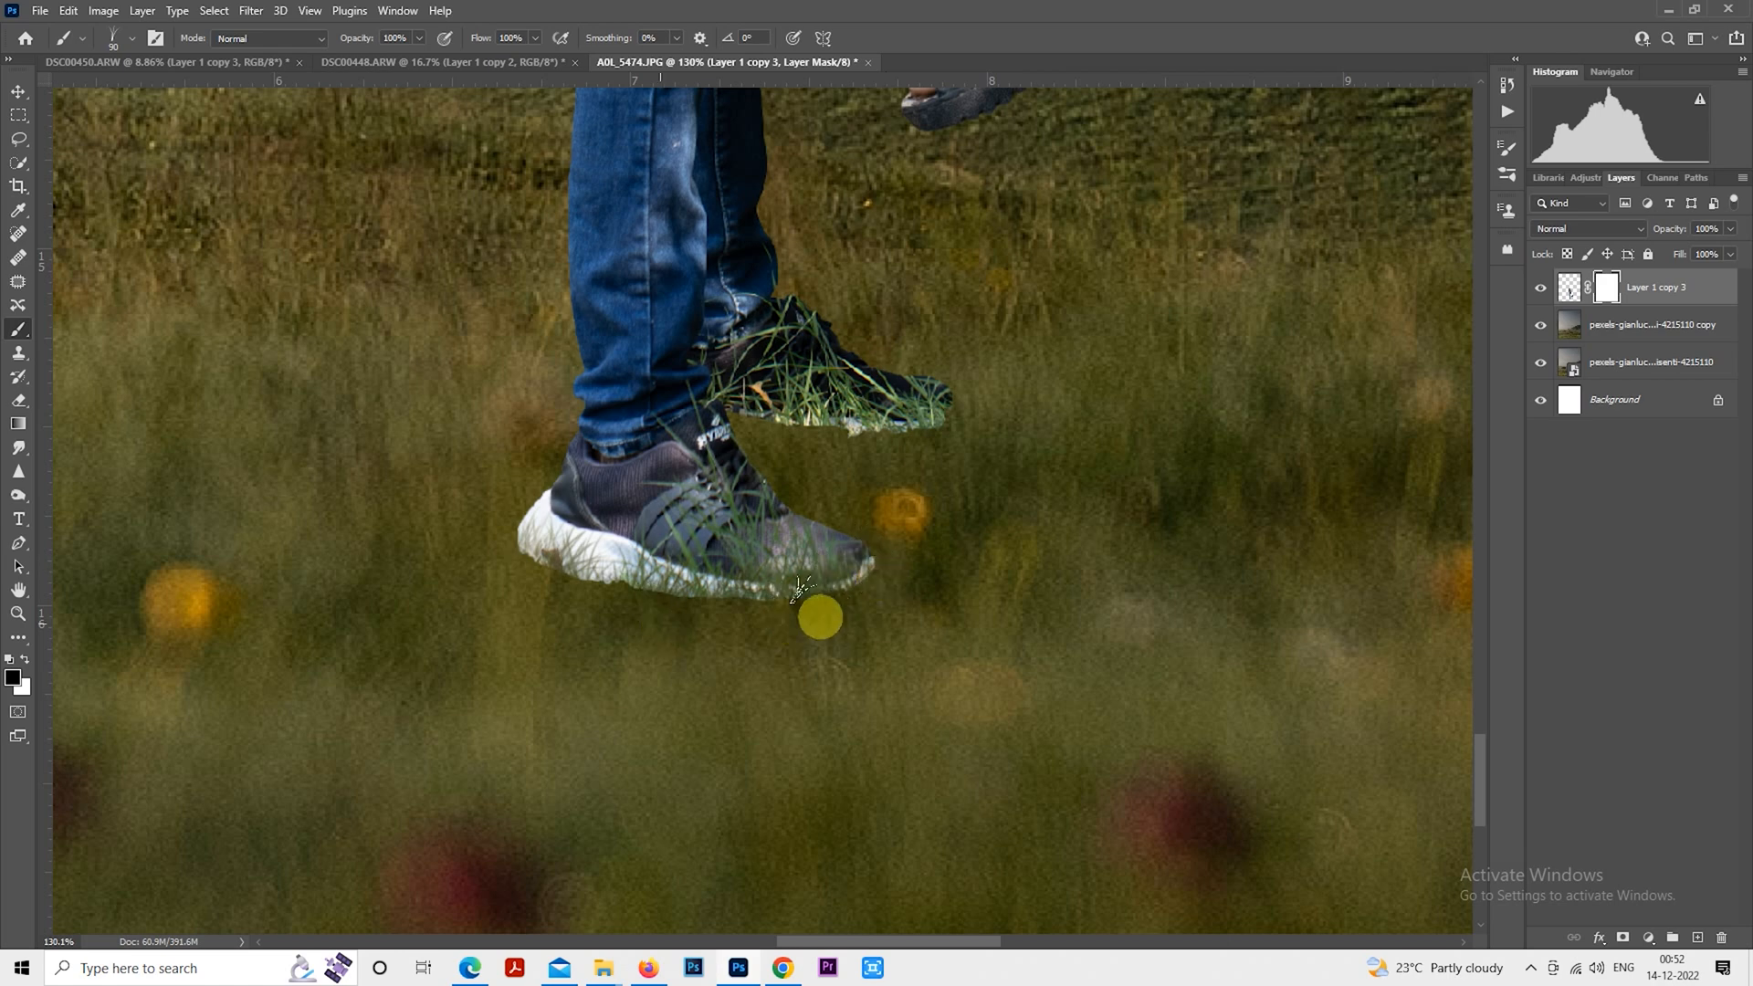
pyautogui.press('[')
pyautogui.press('[')
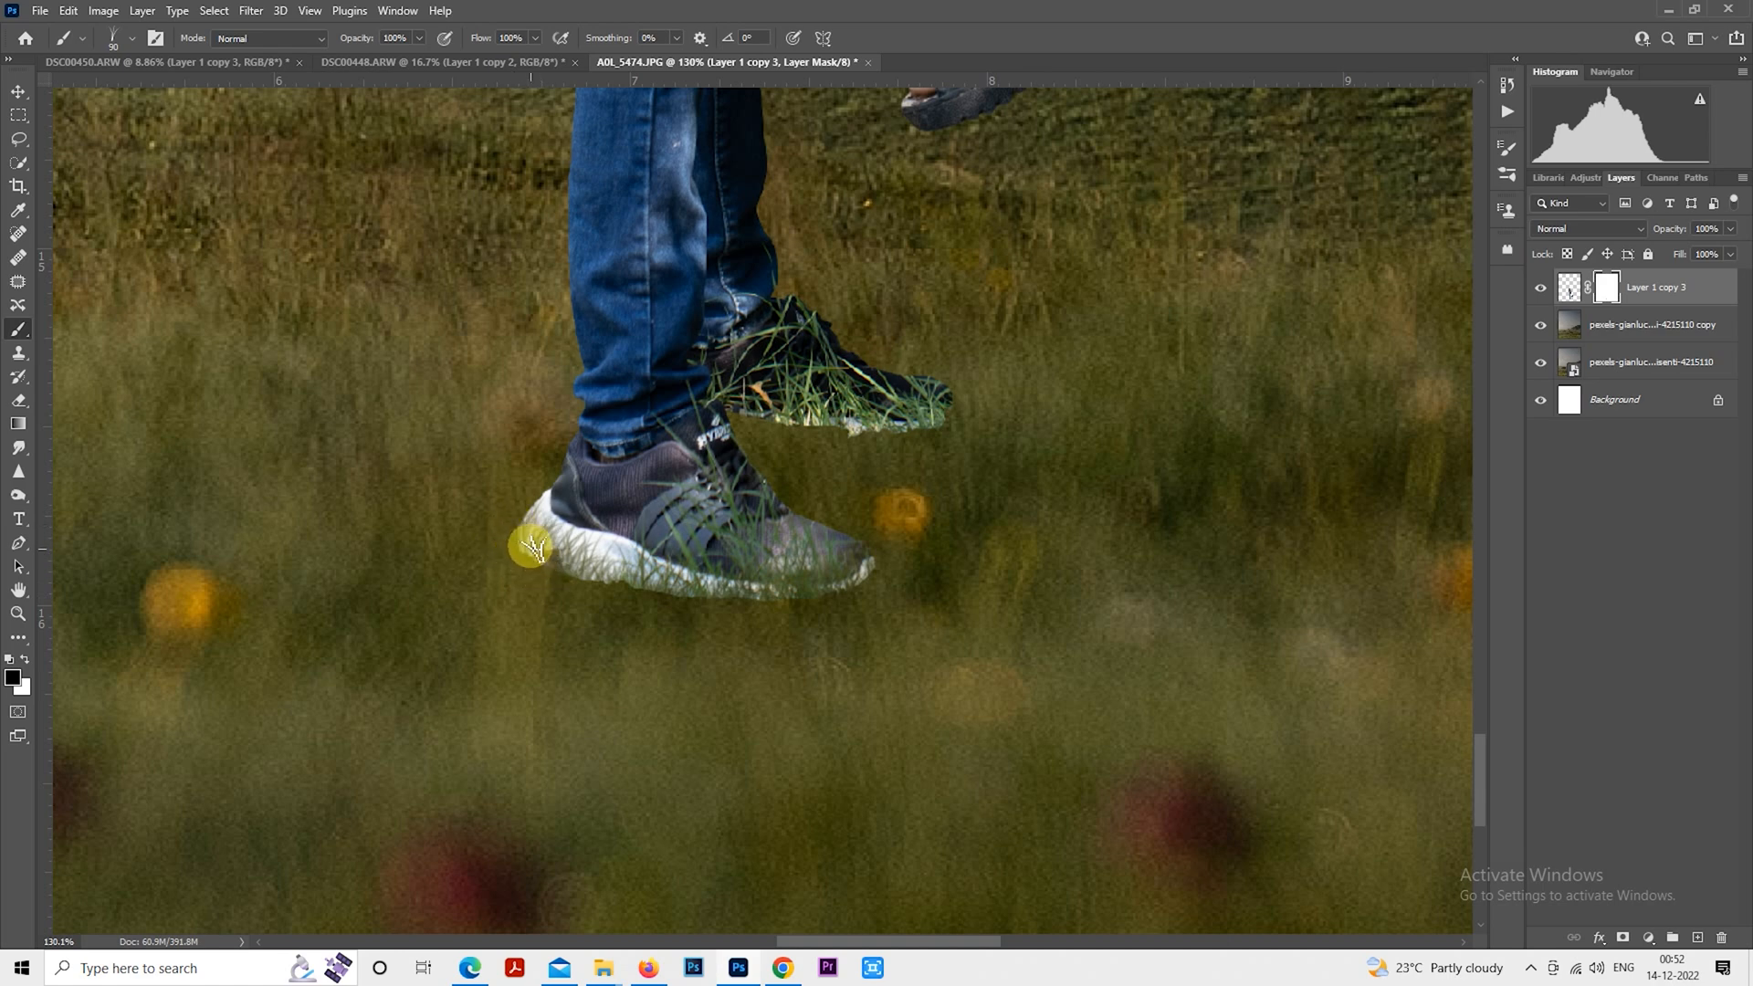
pyautogui.moveTo(531, 542); pyautogui.dragTo(601, 581)
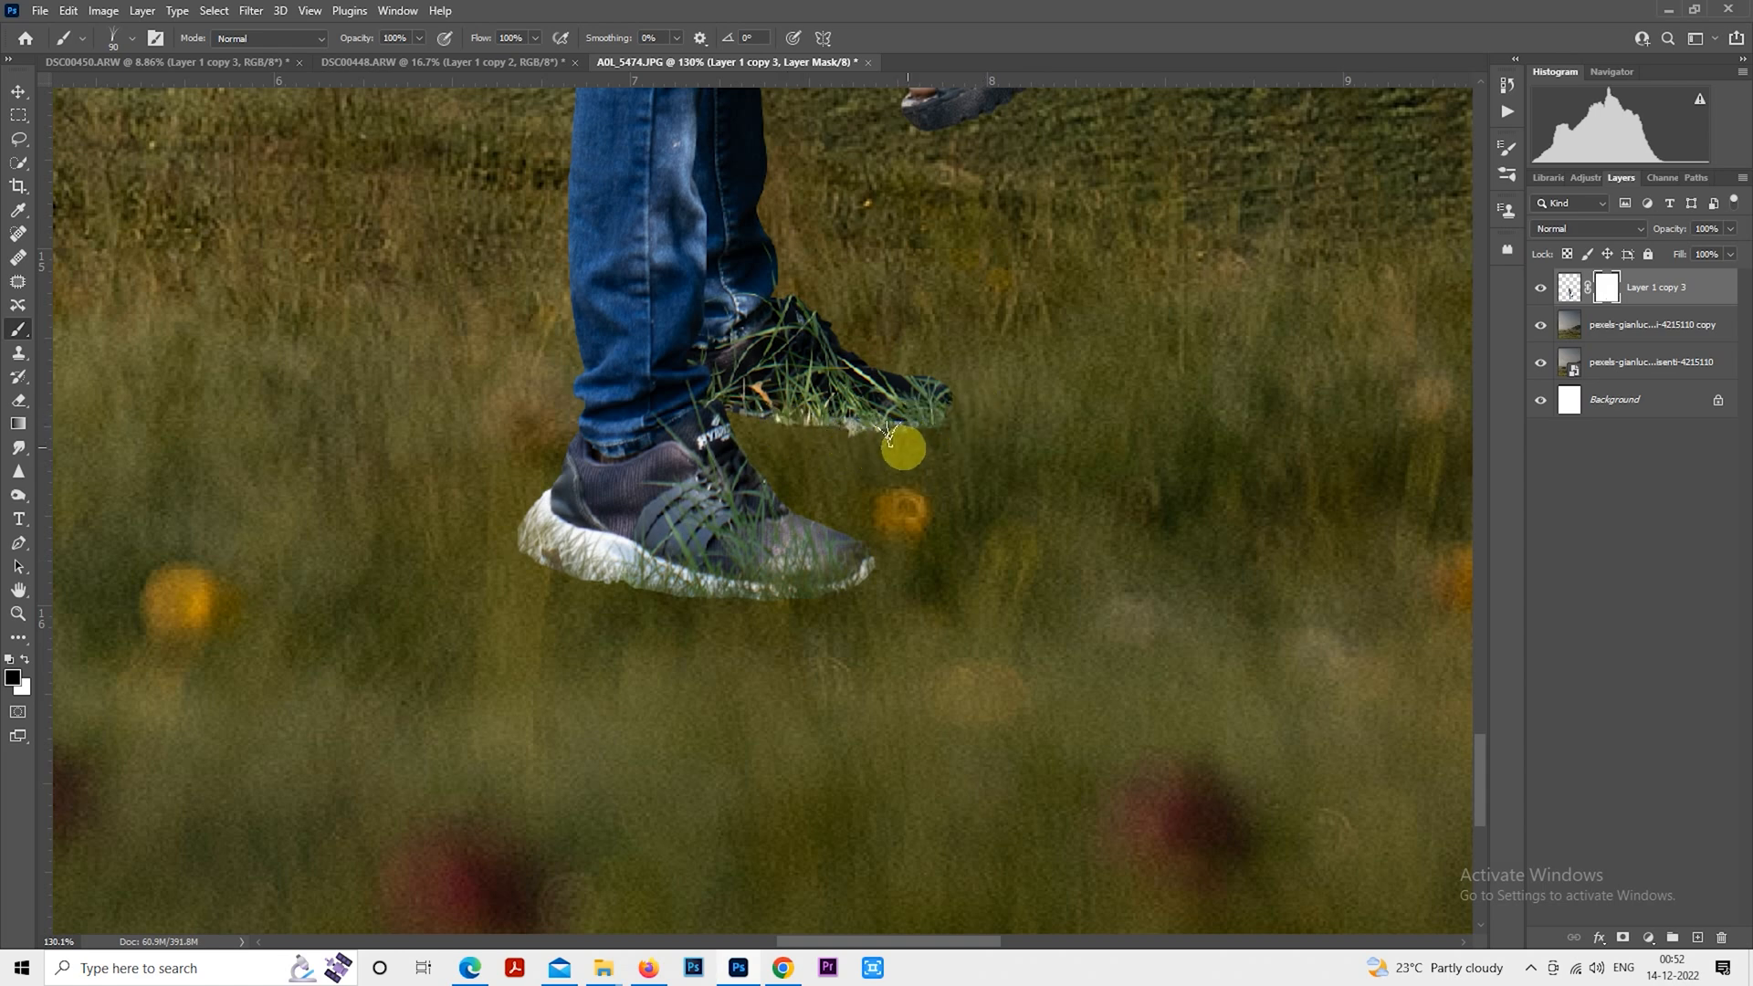
# Paint larger grass blades over both shoes on the mask, using Grass brush sizes of about 175 to 200 px
pyautogui.press(']')
pyautogui.press(']')
pyautogui.press(']')
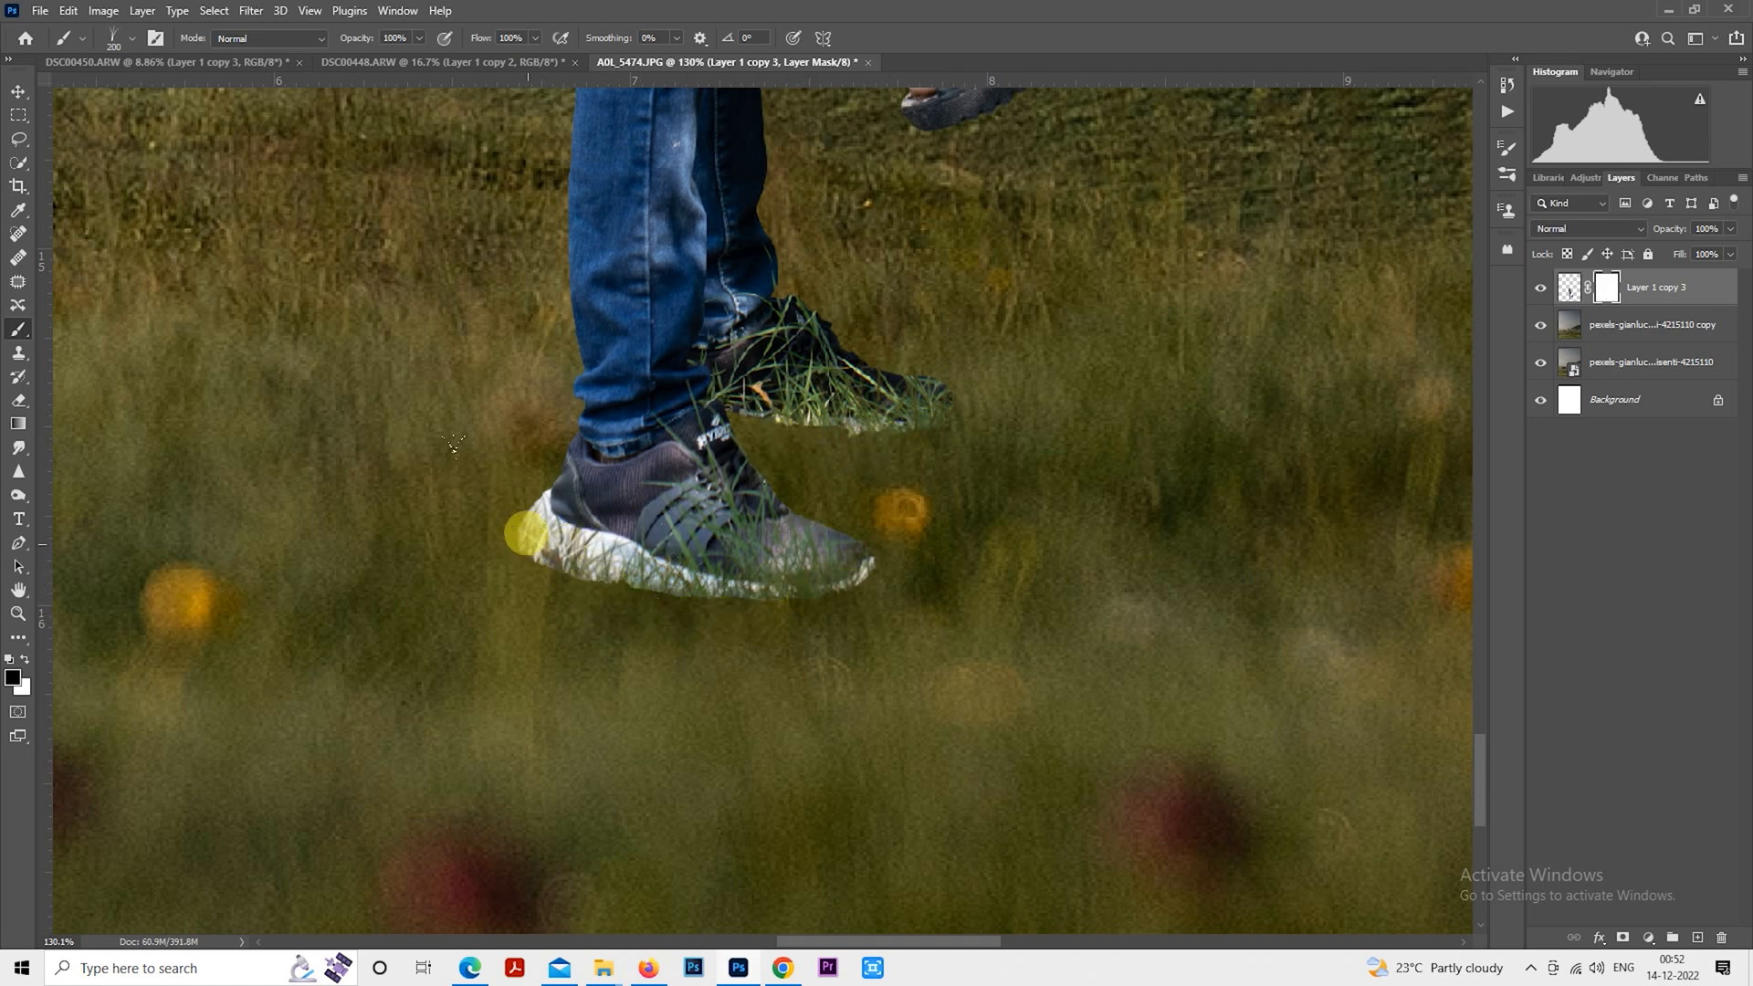
pyautogui.press(']')
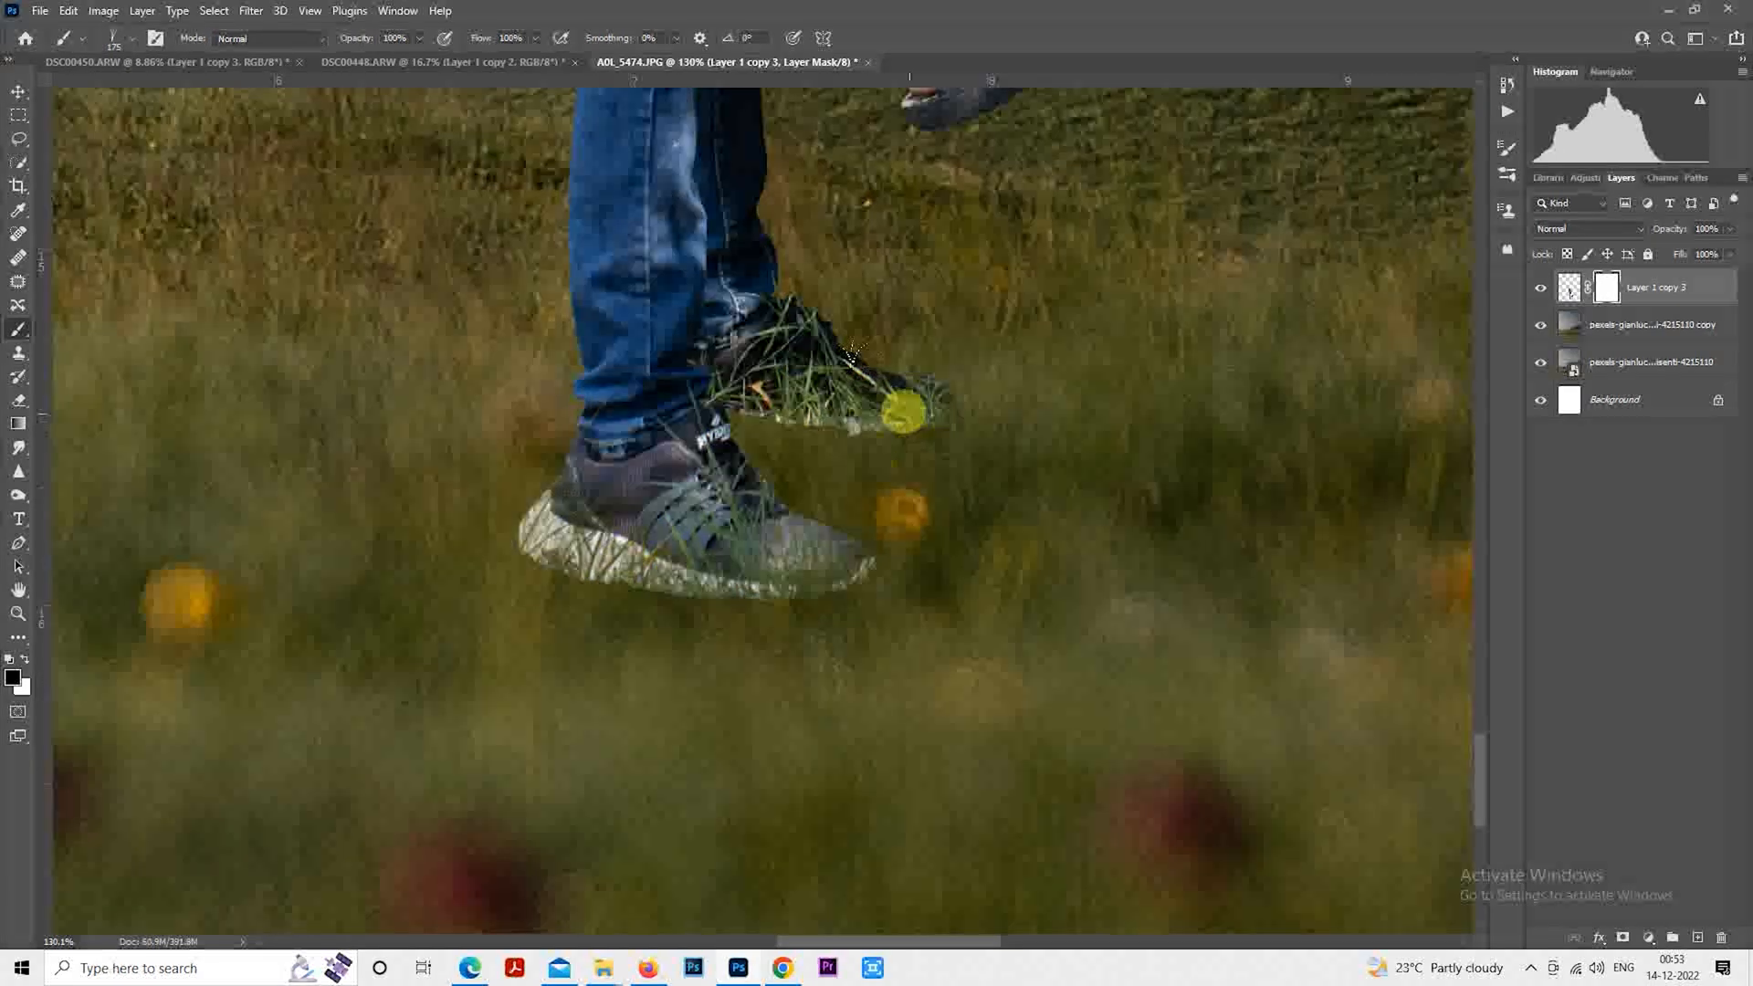
# Switch to the Soft Round brush and paint black on the mask along the front shoe's sole to soften it into the grass
pyautogui.click(133, 39)
pyautogui.scroll(10, 511, 272)
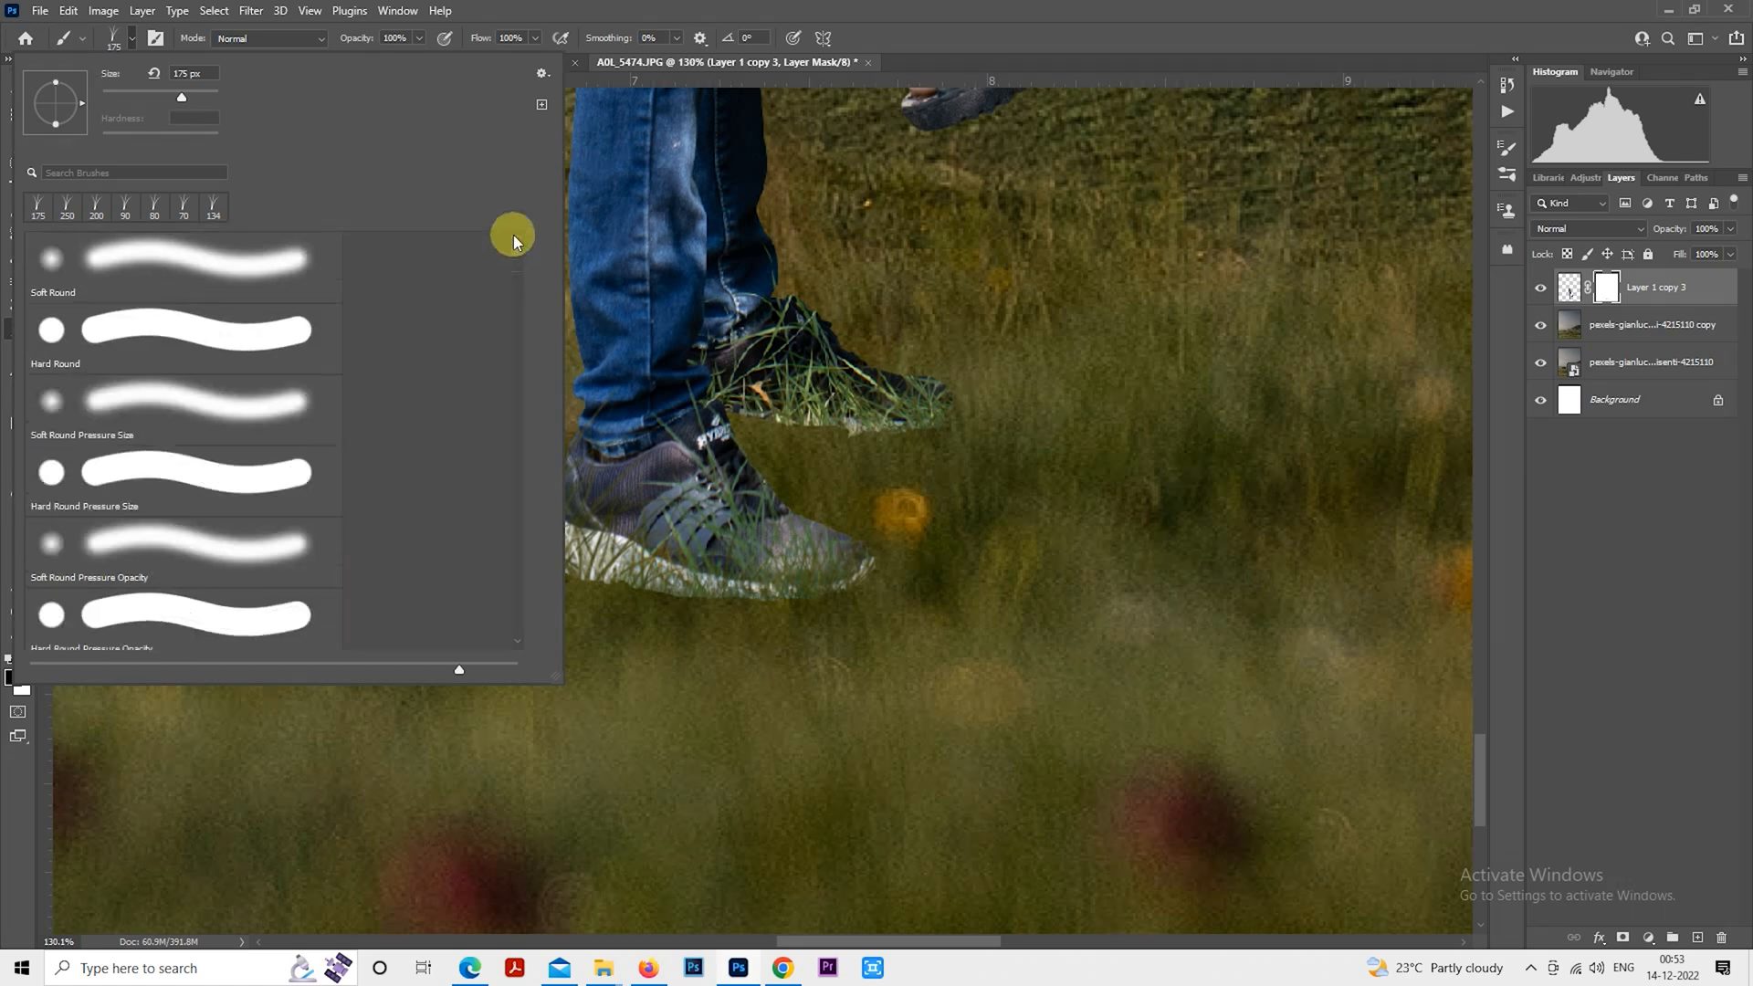
pyautogui.click(290, 255)
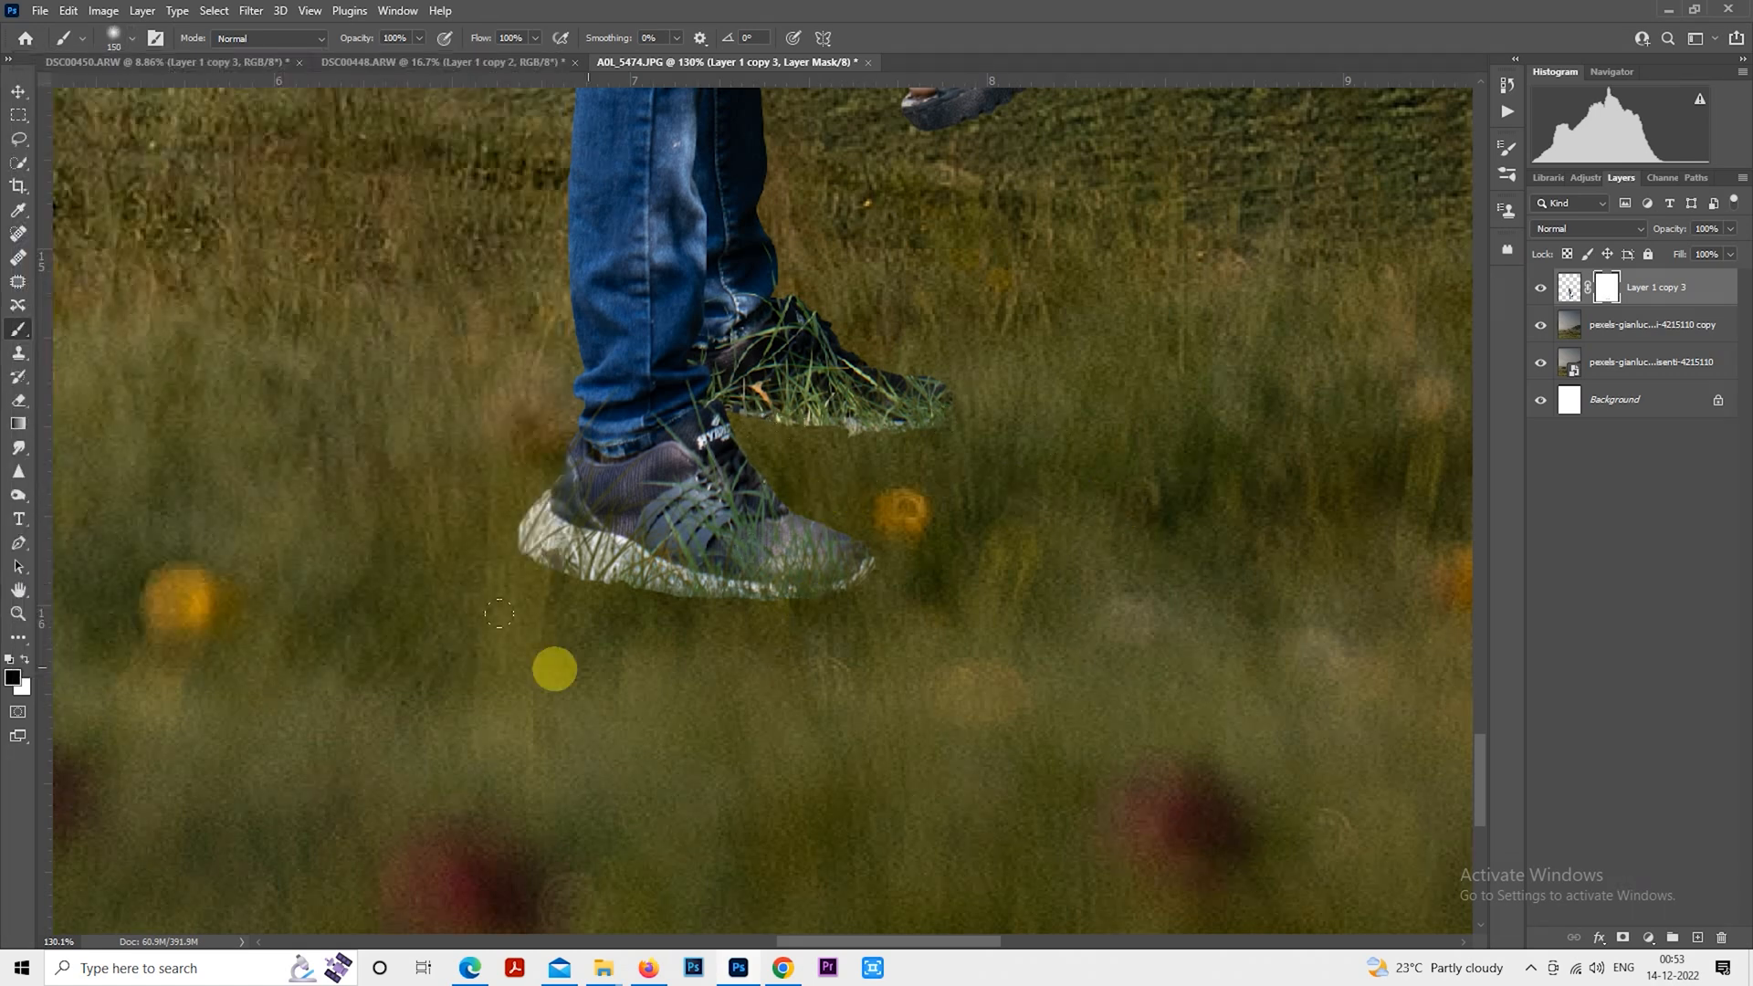
pyautogui.press('[')
pyautogui.press('[')
pyautogui.press('[')
pyautogui.press('[')
pyautogui.press('[')
pyautogui.press('[')
pyautogui.press(']')
pyautogui.press(']')
pyautogui.press(']')
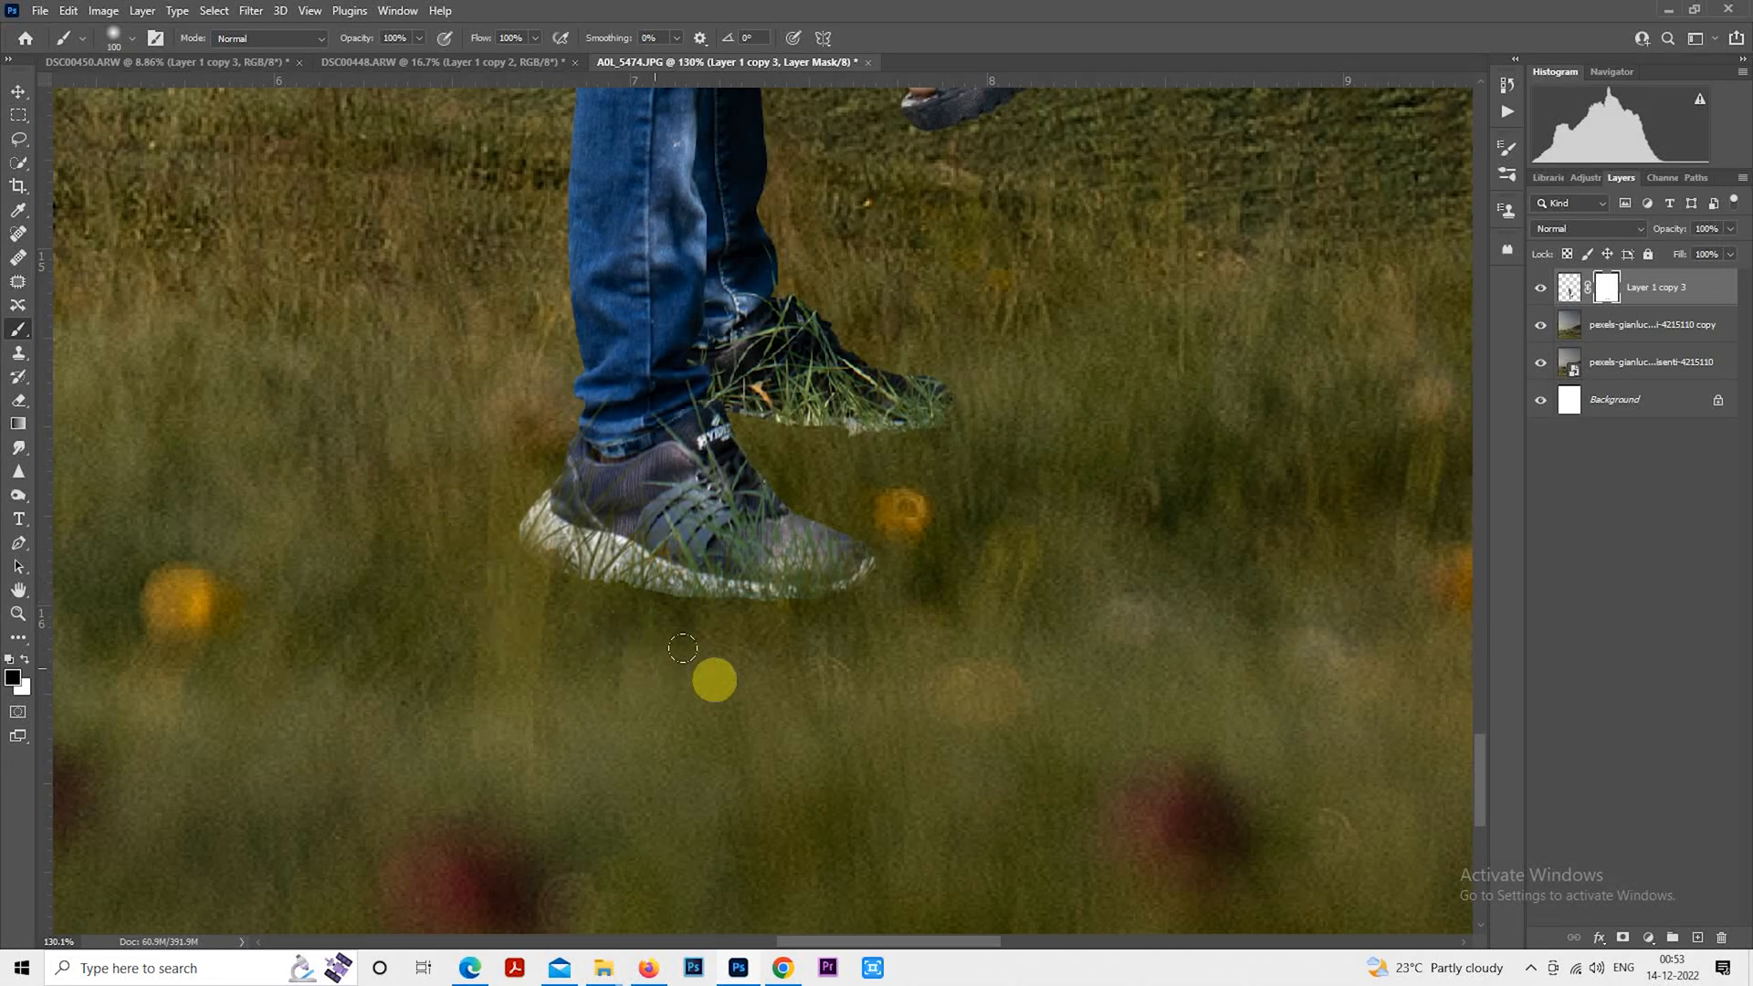
pyautogui.press(']')
pyautogui.moveTo(489, 626)
pyautogui.mouseDown()
pyautogui.moveTo(426, 524)
pyautogui.moveTo(614, 670)
pyautogui.moveTo(881, 692)
pyautogui.moveTo(958, 654)
pyautogui.moveTo(919, 676)
pyautogui.moveTo(962, 604)
pyautogui.mouseUp()
# Paint black on the mask along the rear shoe's sole with the Soft Round brush at about 50 to 100 px
pyautogui.press('[')
pyautogui.press('[')
pyautogui.press('[')
pyautogui.press('[')
pyautogui.press('[')
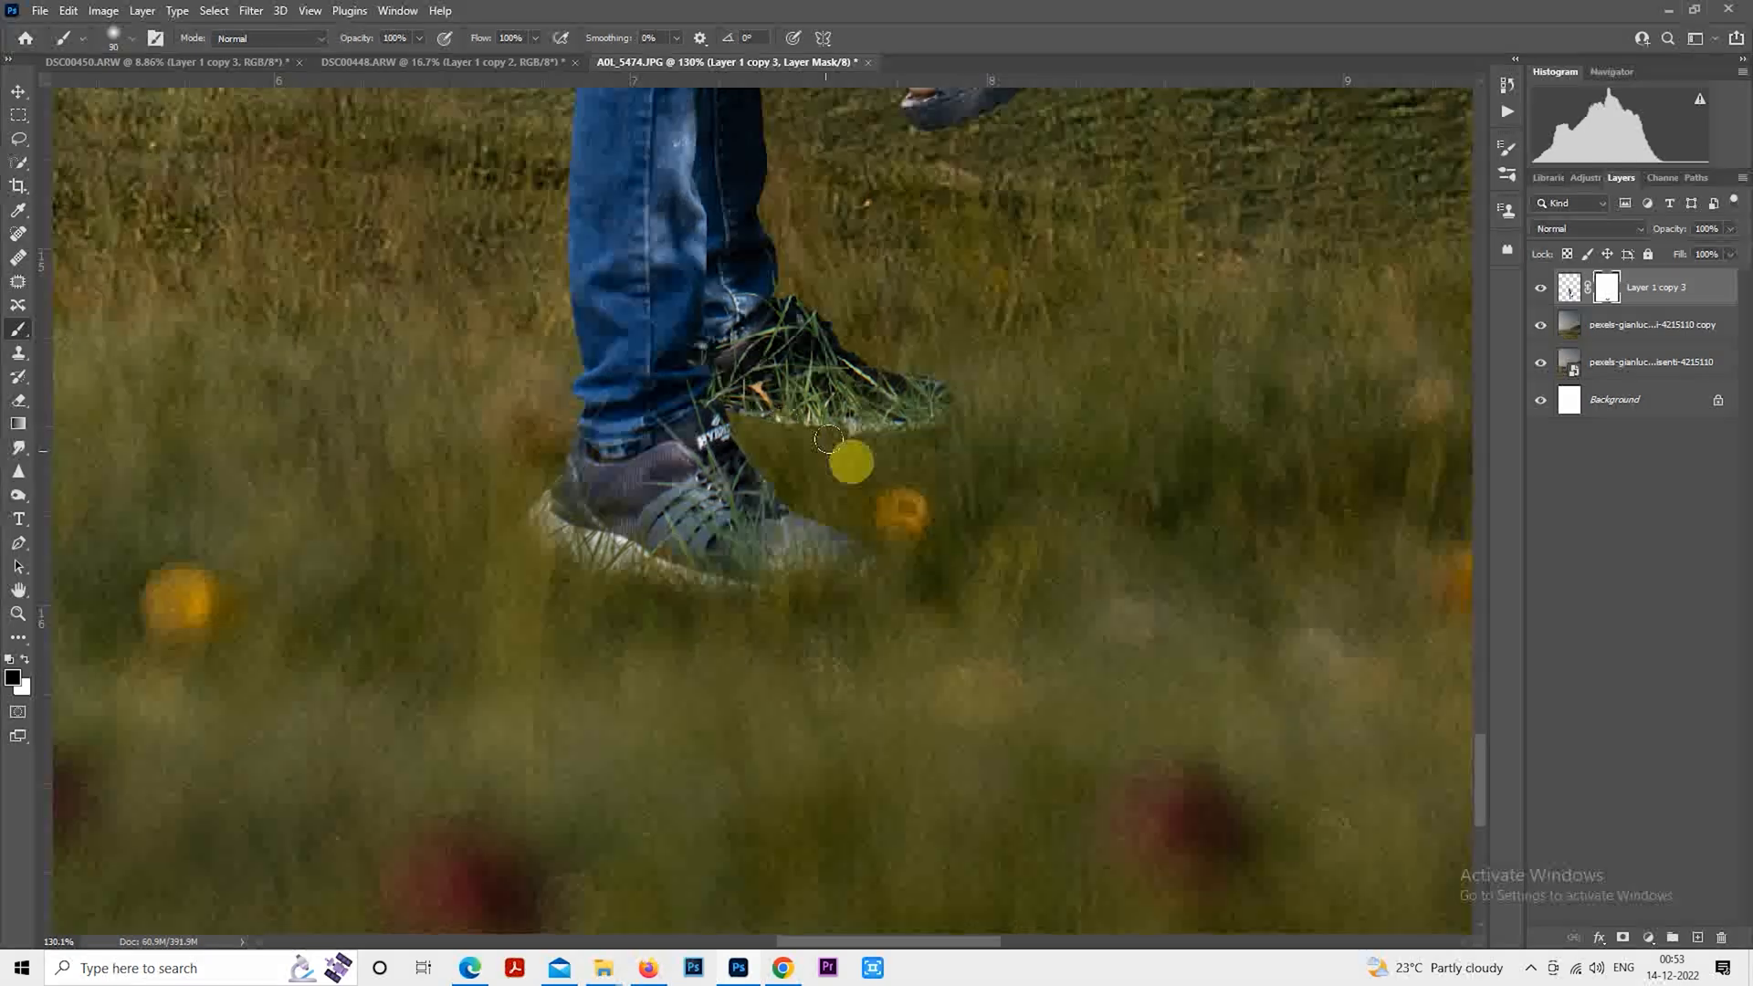
pyautogui.moveTo(748, 426)
pyautogui.mouseDown()
pyautogui.moveTo(857, 438)
pyautogui.moveTo(775, 442)
pyautogui.moveTo(912, 468)
pyautogui.moveTo(962, 418)
pyautogui.mouseUp()
pyautogui.press(']')
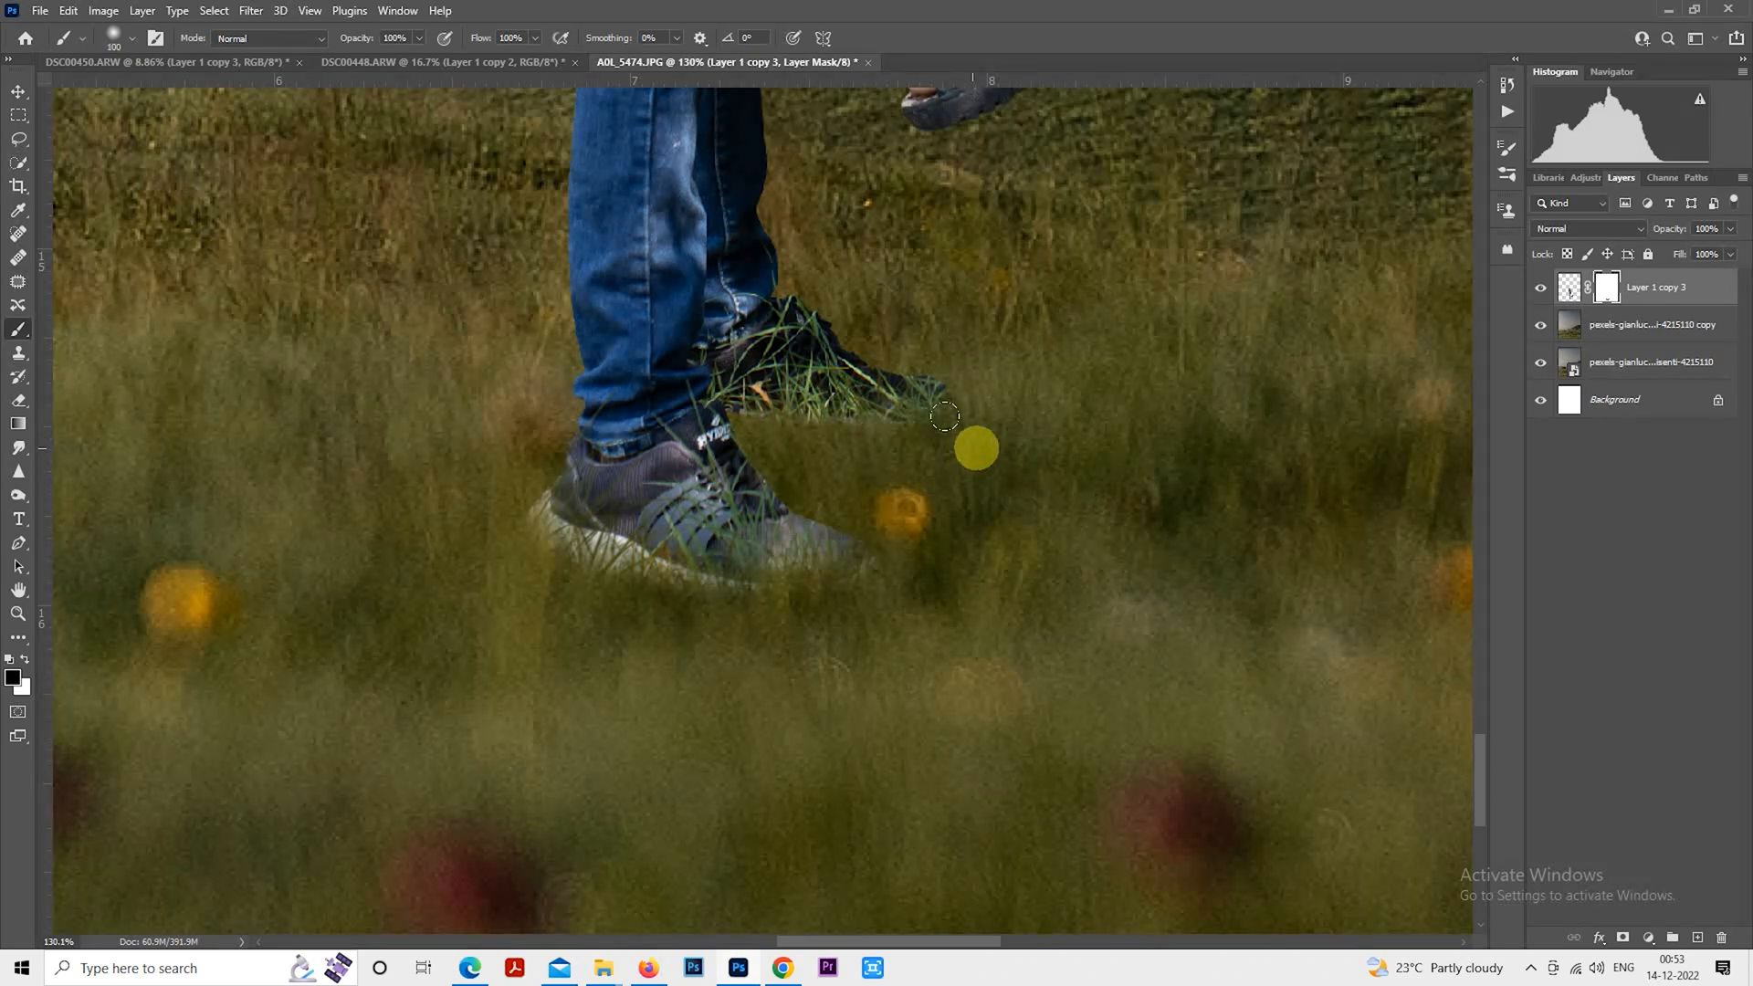
pyautogui.press('[')
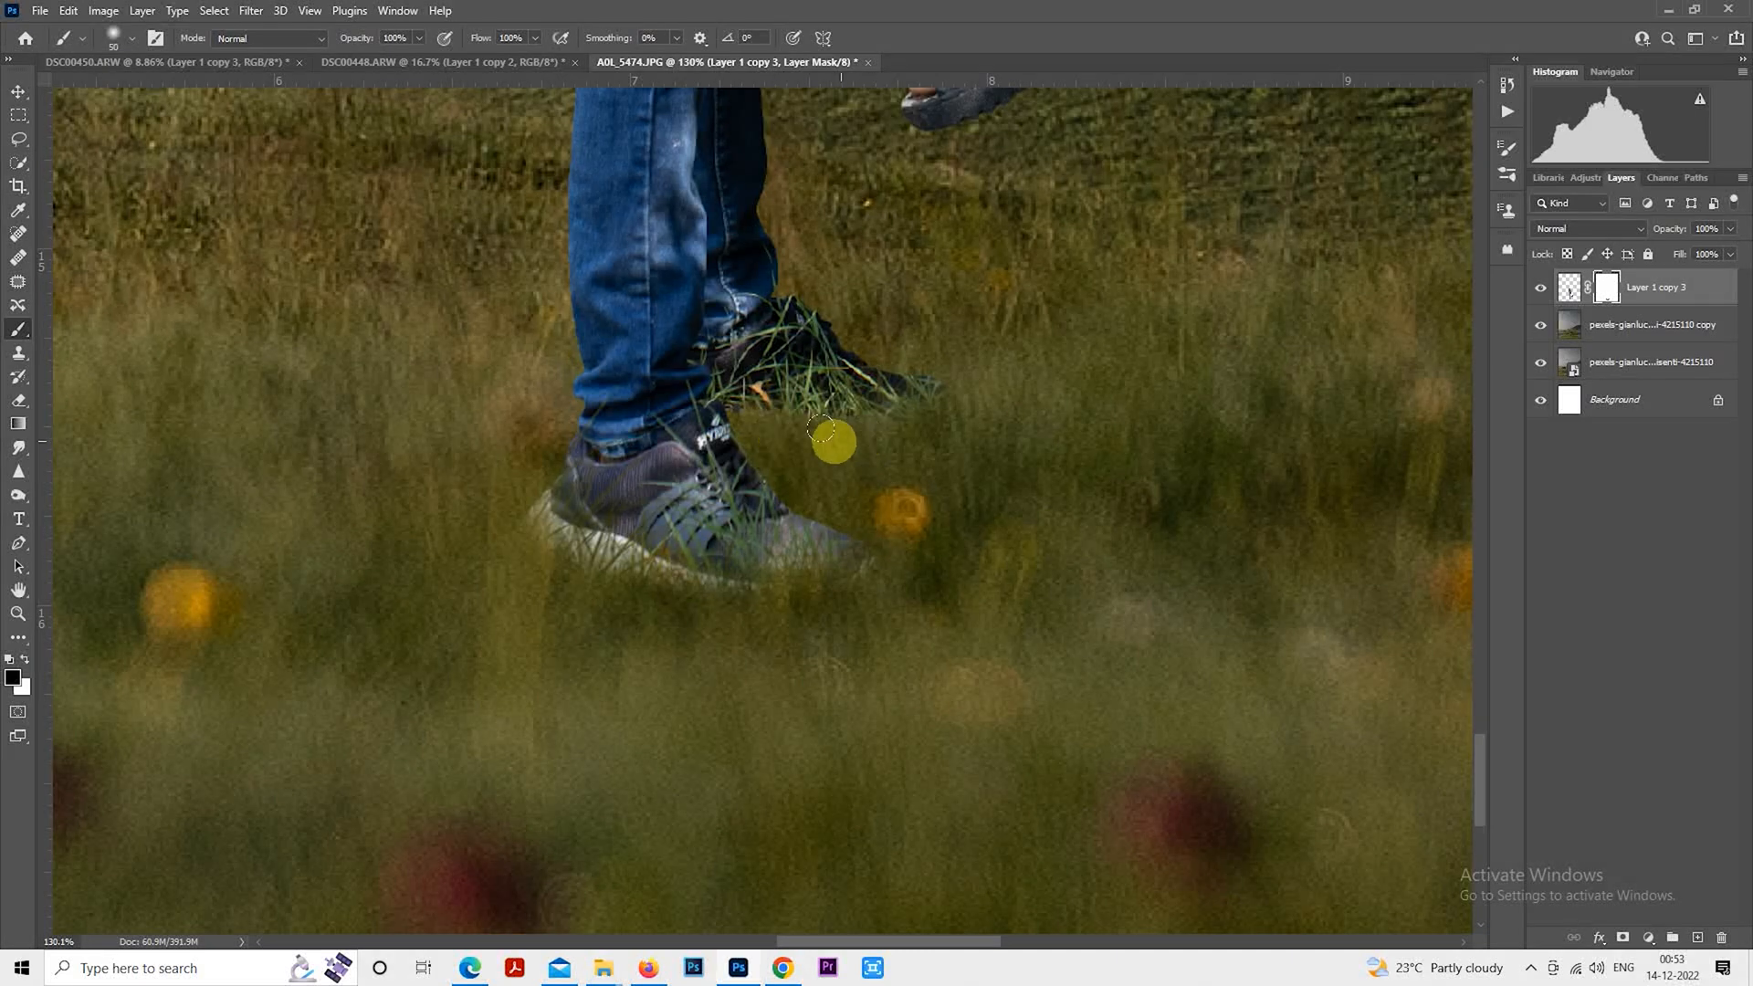
pyautogui.press(']')
pyautogui.press(']')
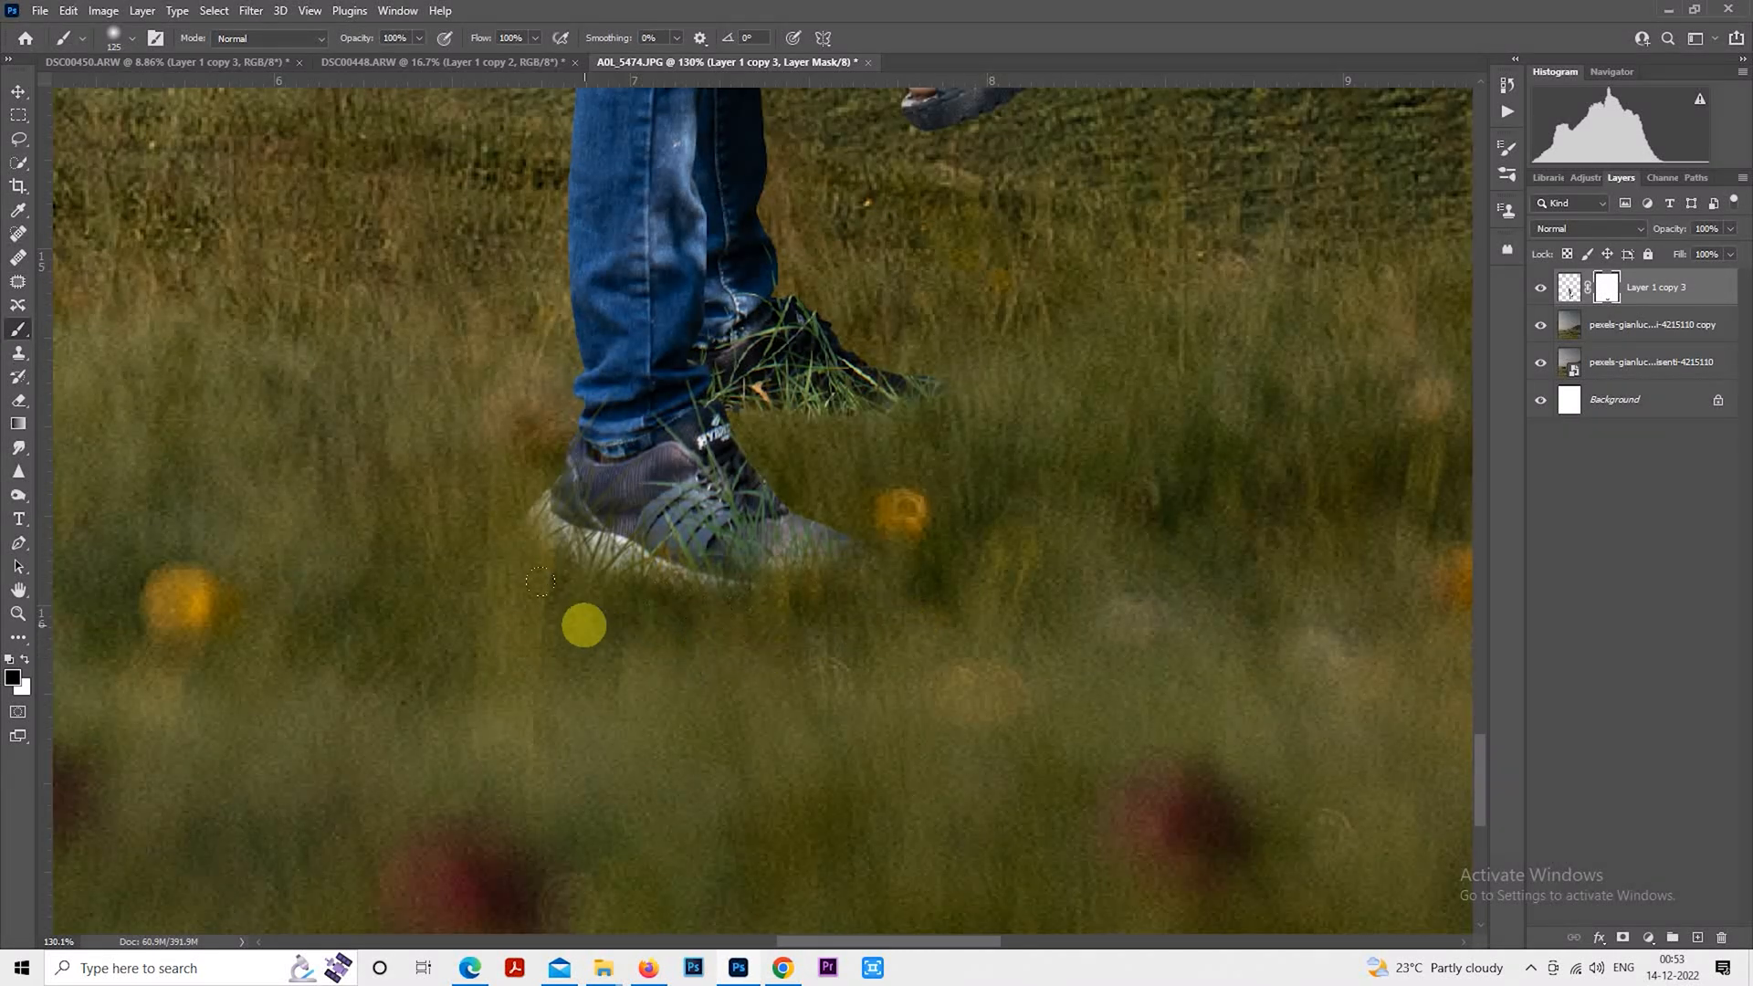
# On the landscape copy layer, select the full canvas area with the Rectangular Marquee and copy it to a new layer
pyautogui.scroll(-5, 481, 555)
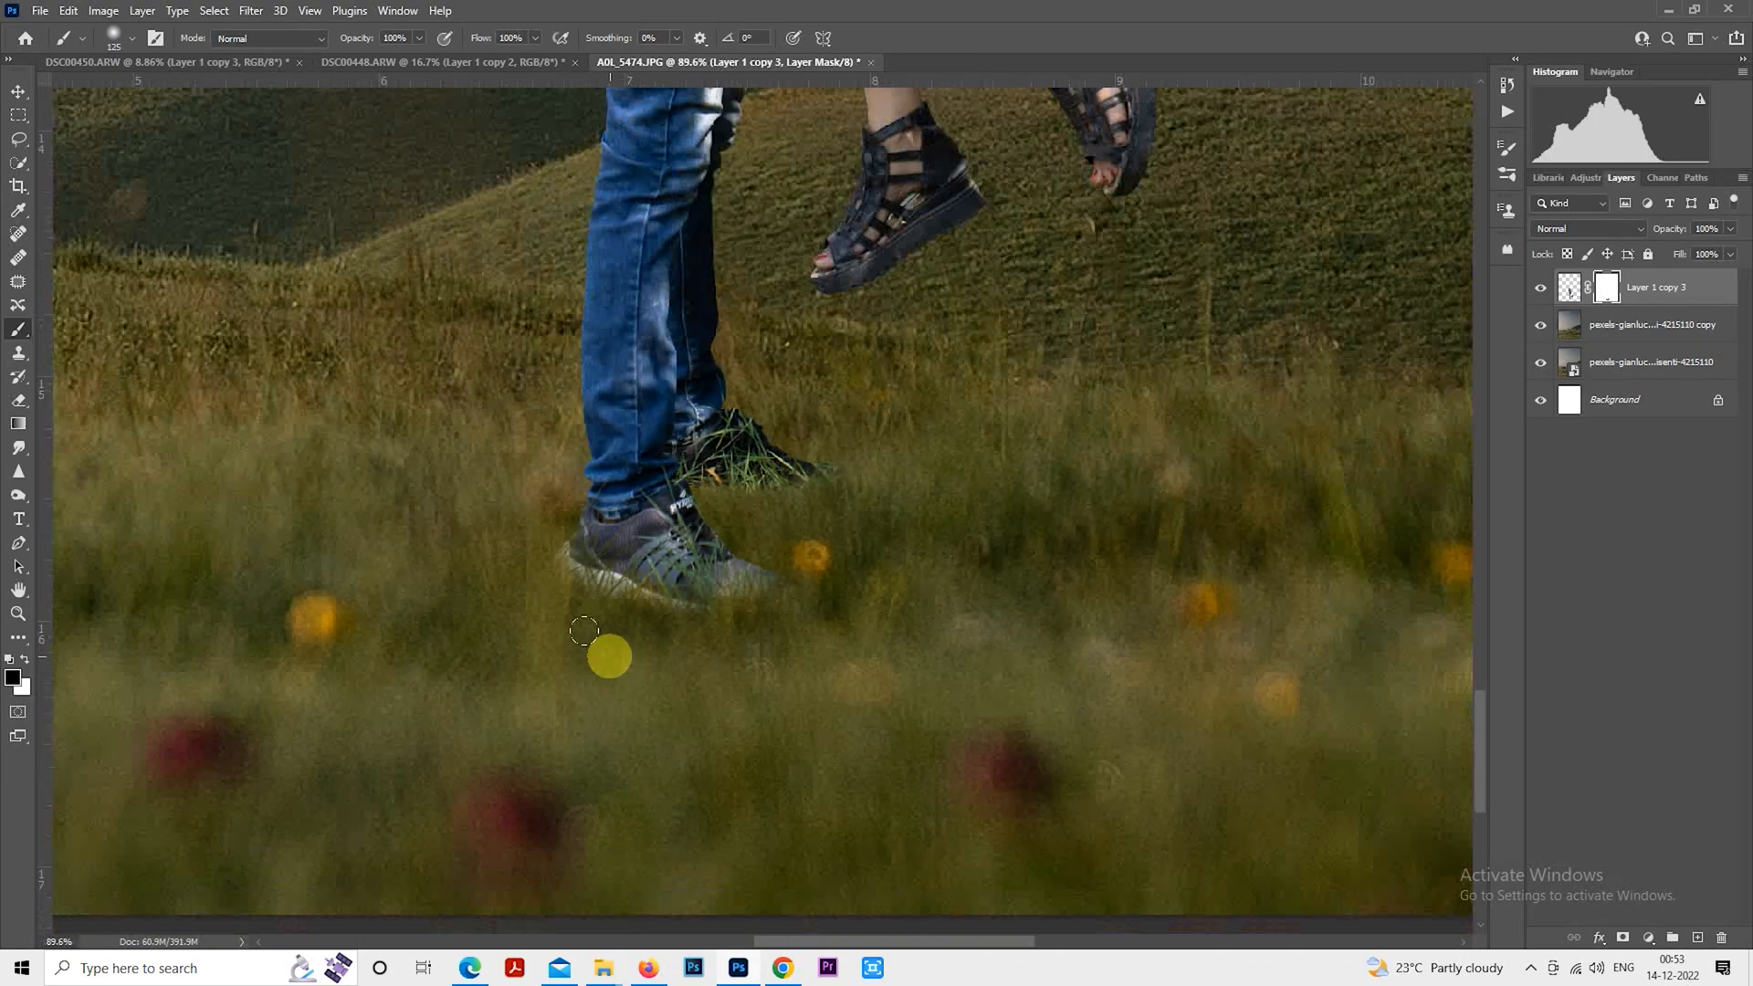
pyautogui.scroll(-1, 715, 746)
pyautogui.scroll(5, 813, 868)
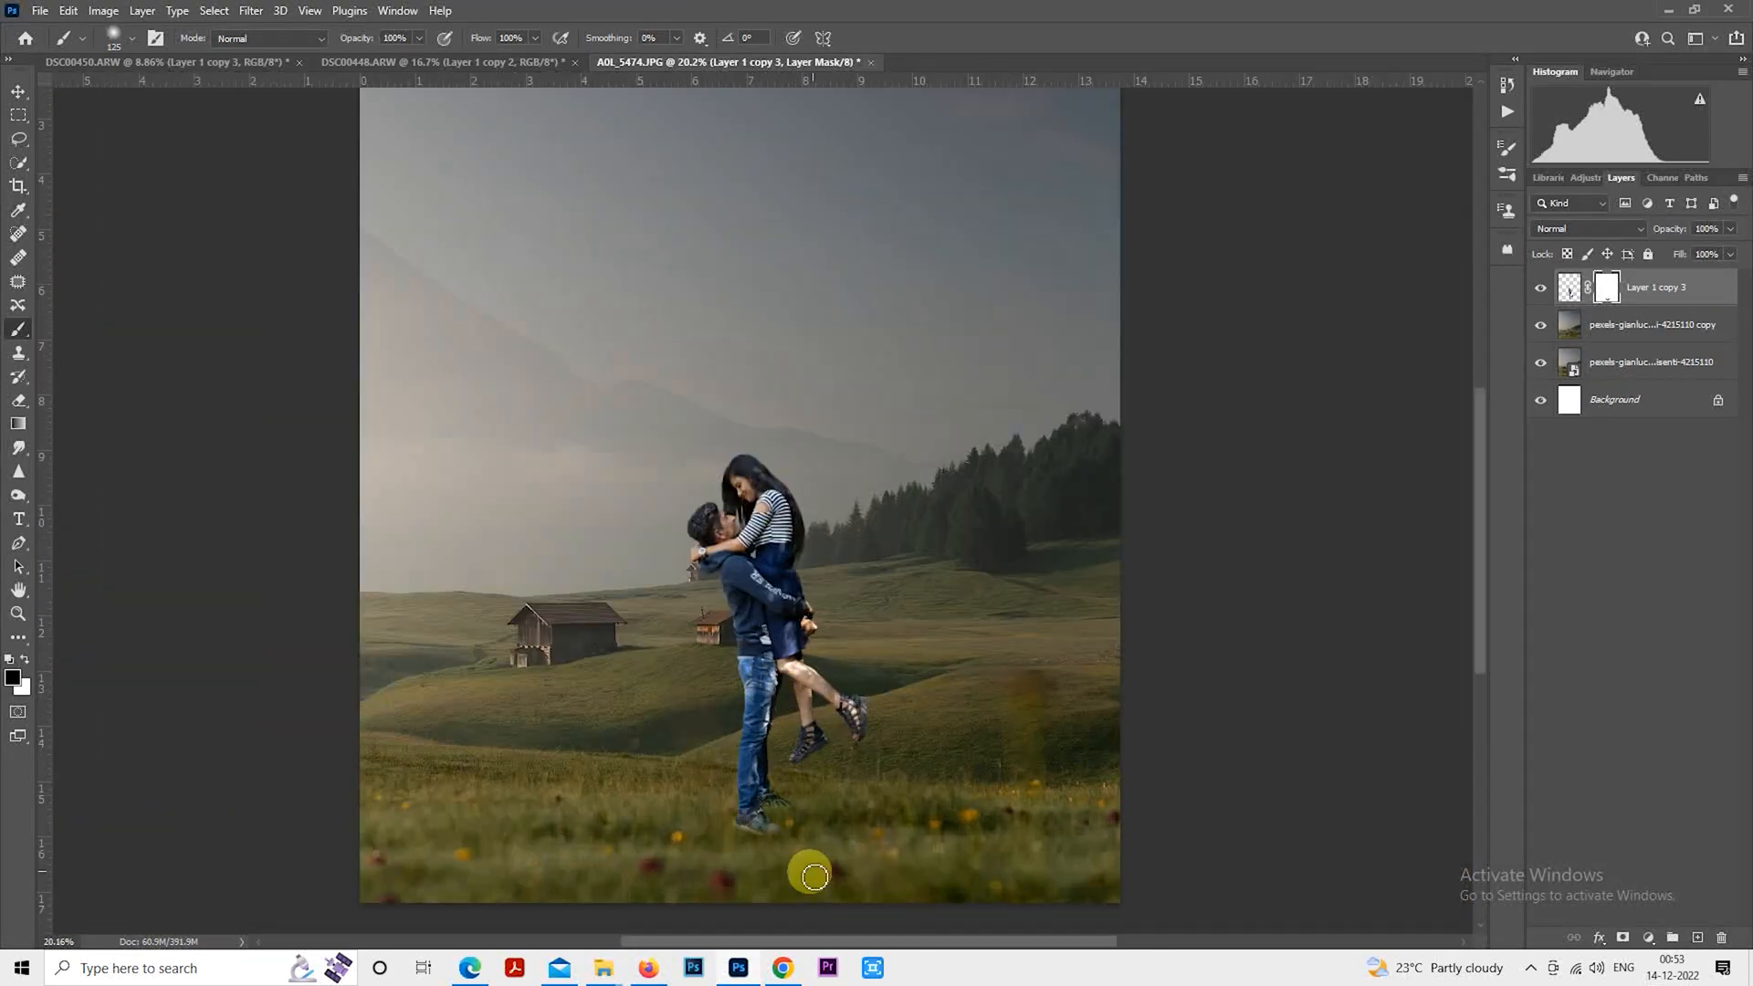
pyautogui.press(']')
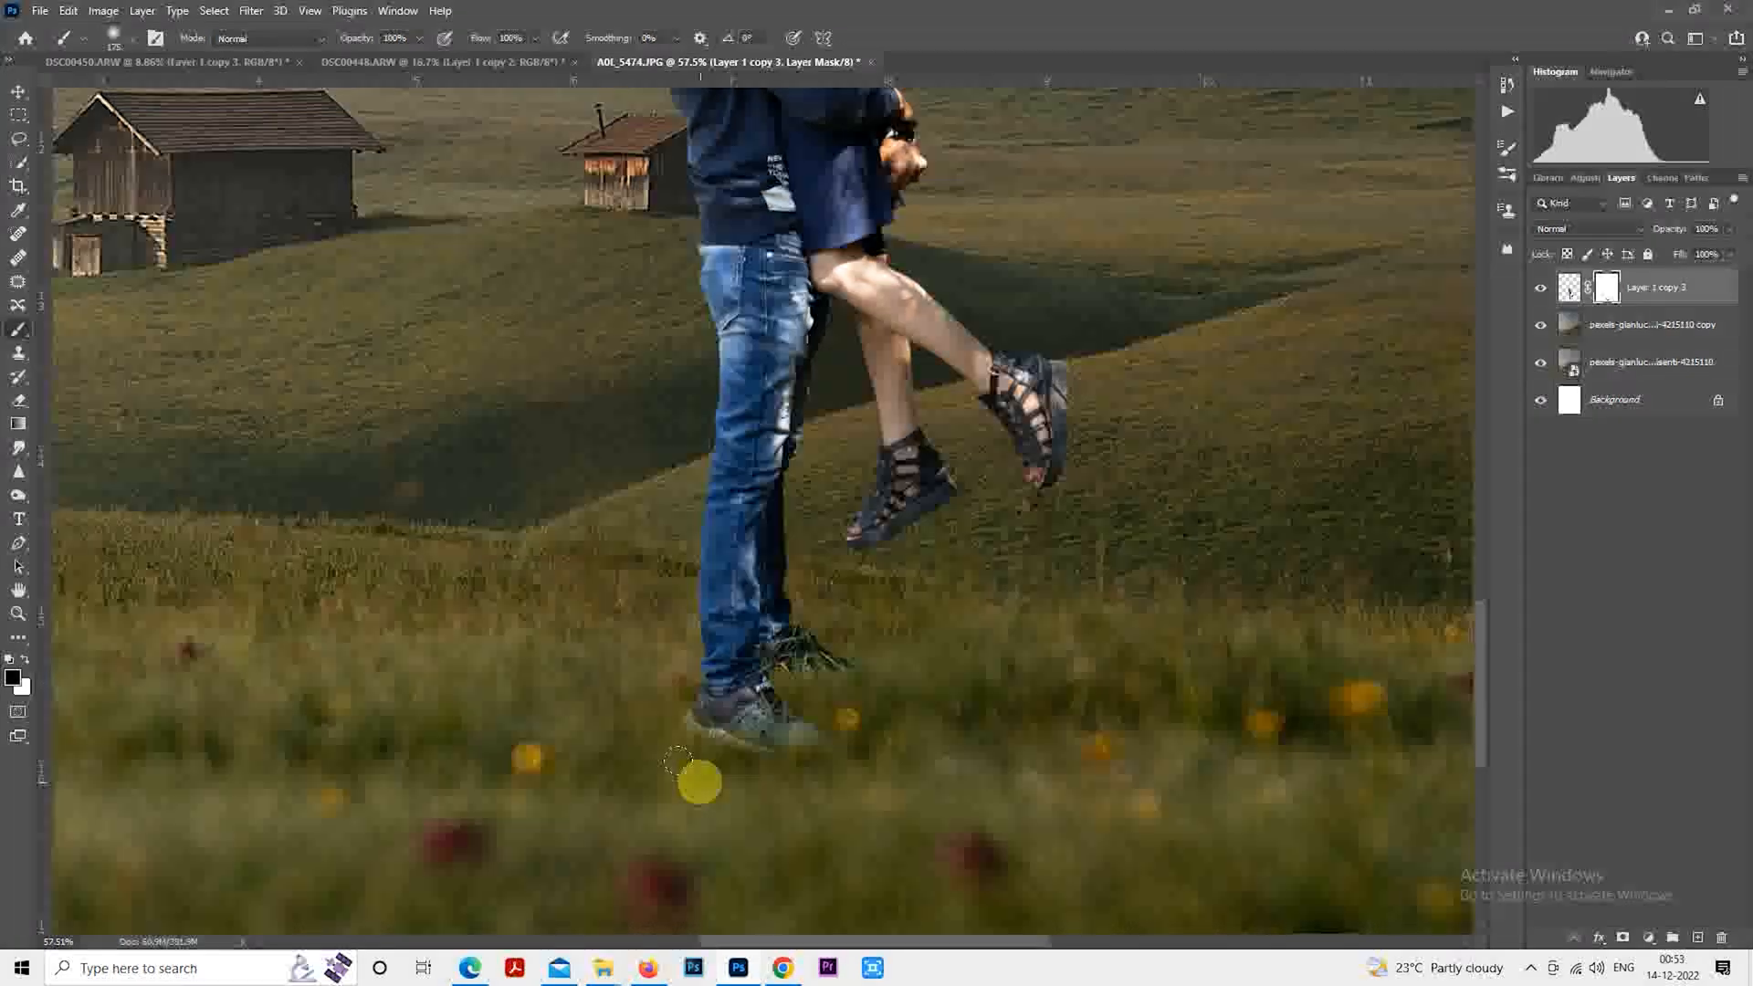
pyautogui.scroll(-6, 849, 735)
pyautogui.scroll(-2, 861, 764)
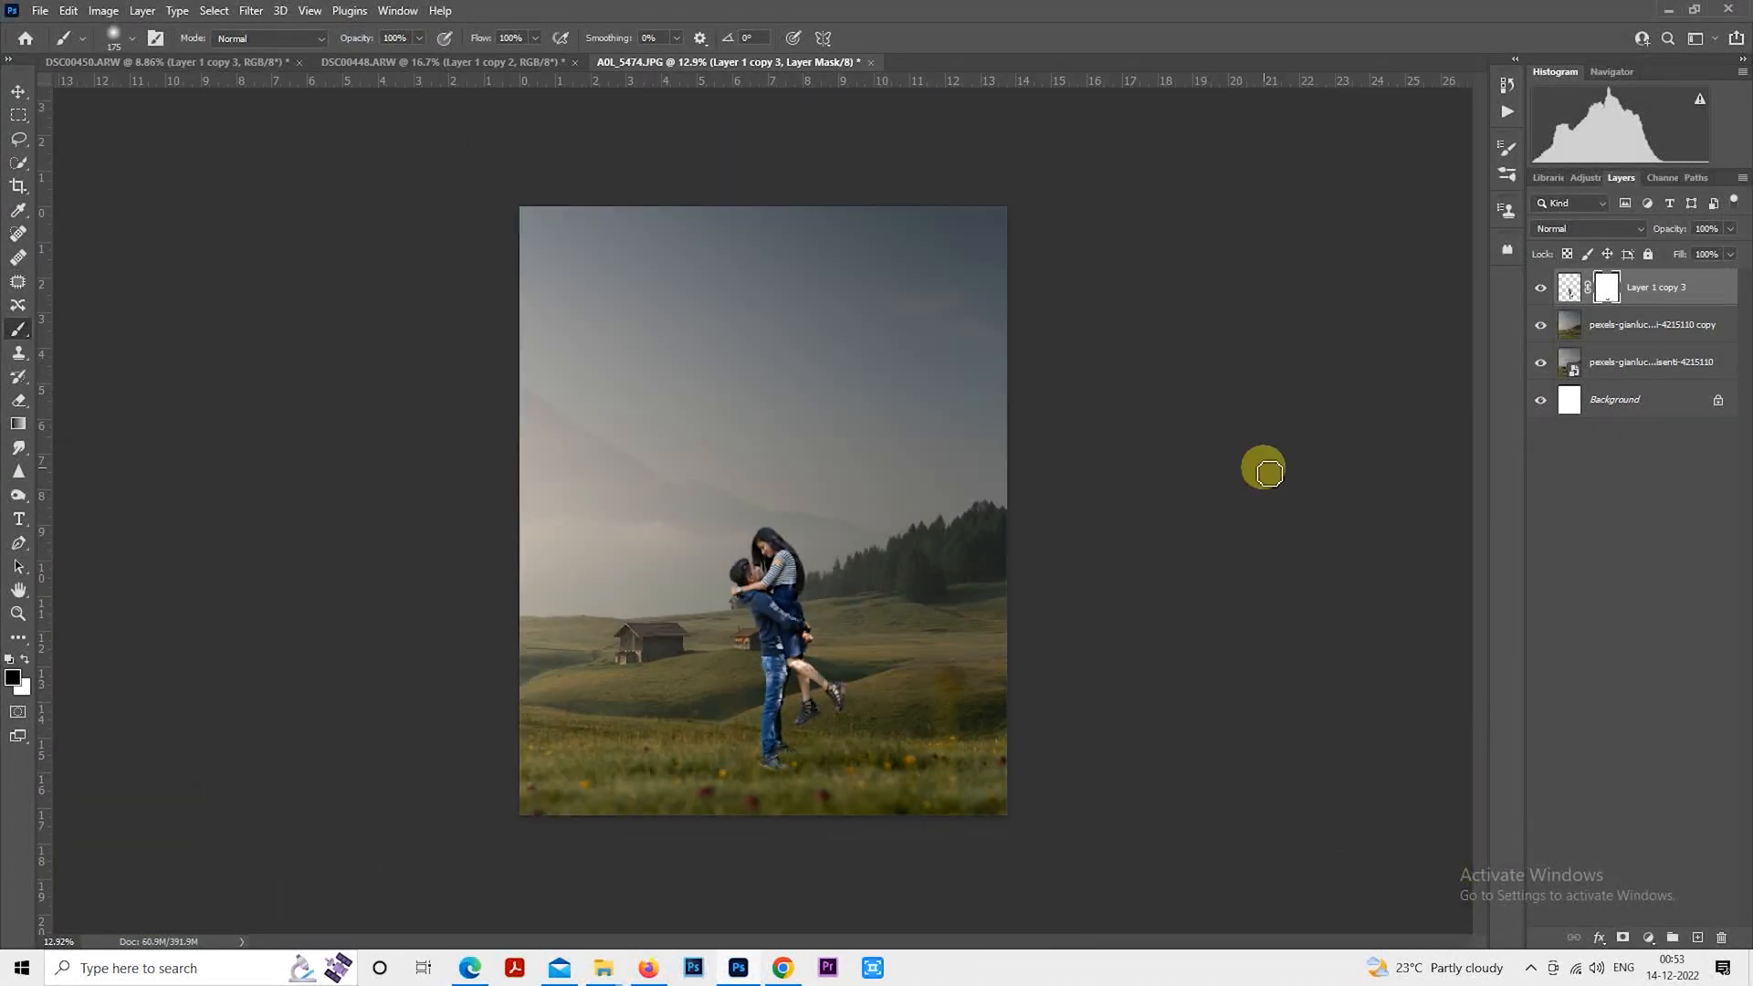
pyautogui.click(1608, 331)
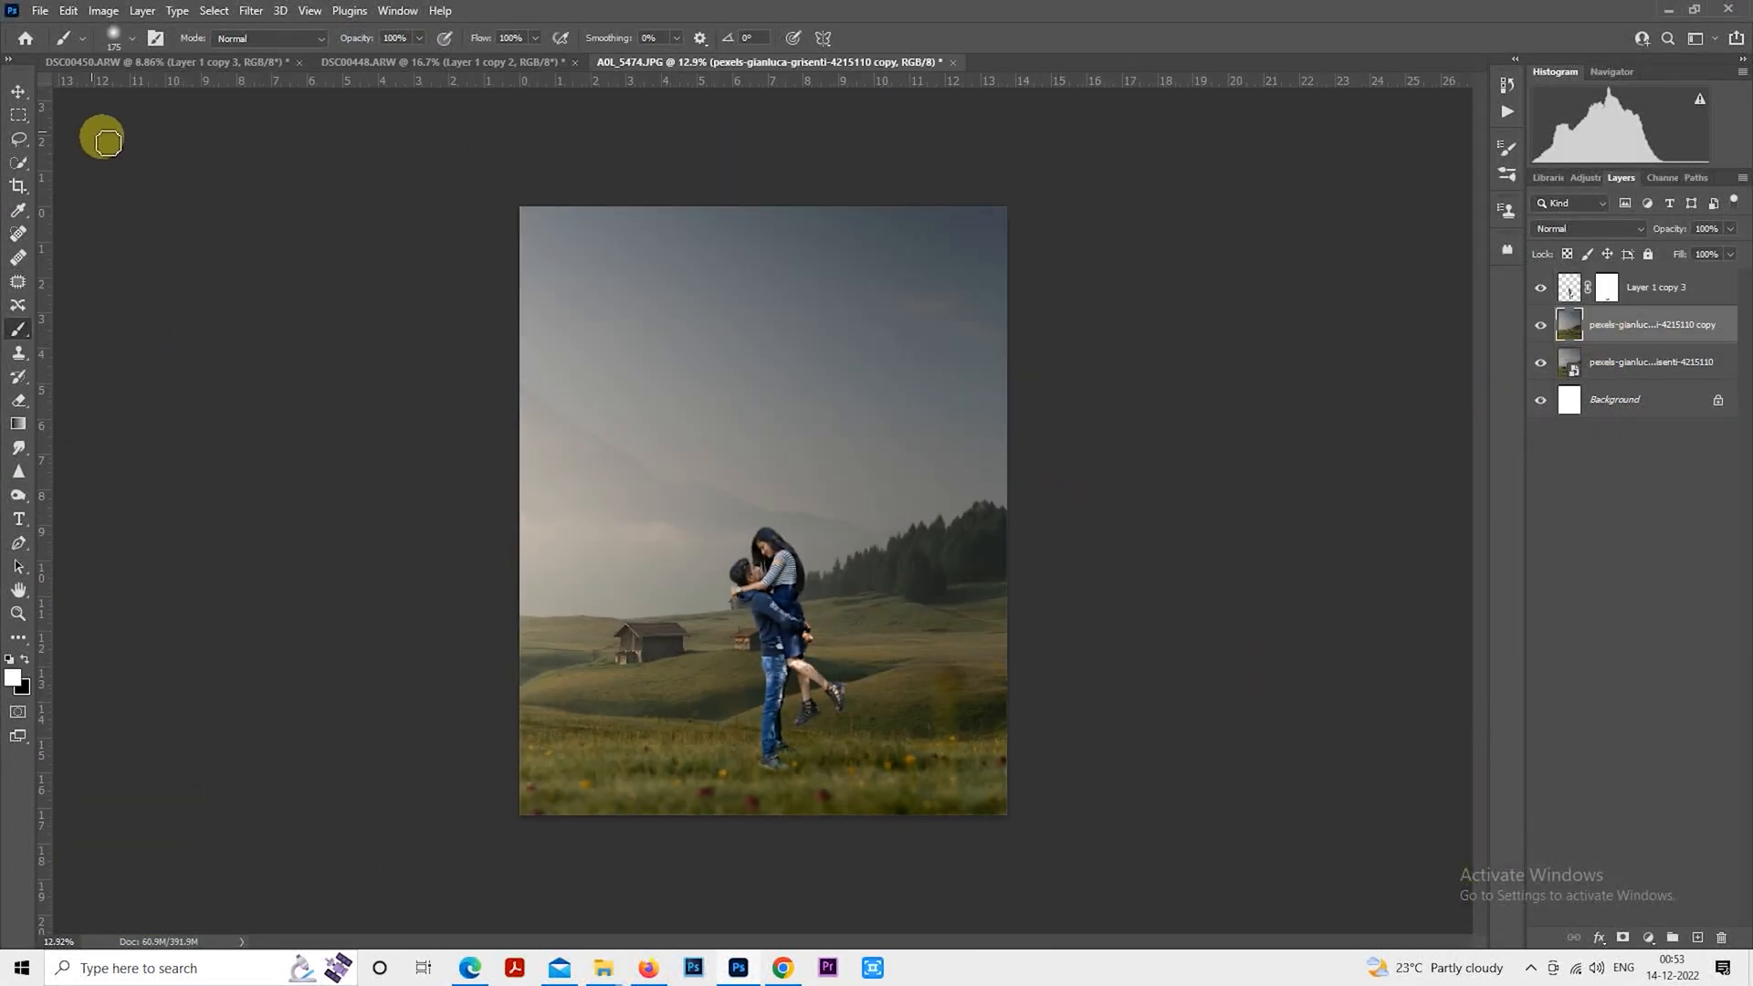
pyautogui.click(18, 116)
pyautogui.moveTo(515, 245); pyautogui.dragTo(1088, 868)
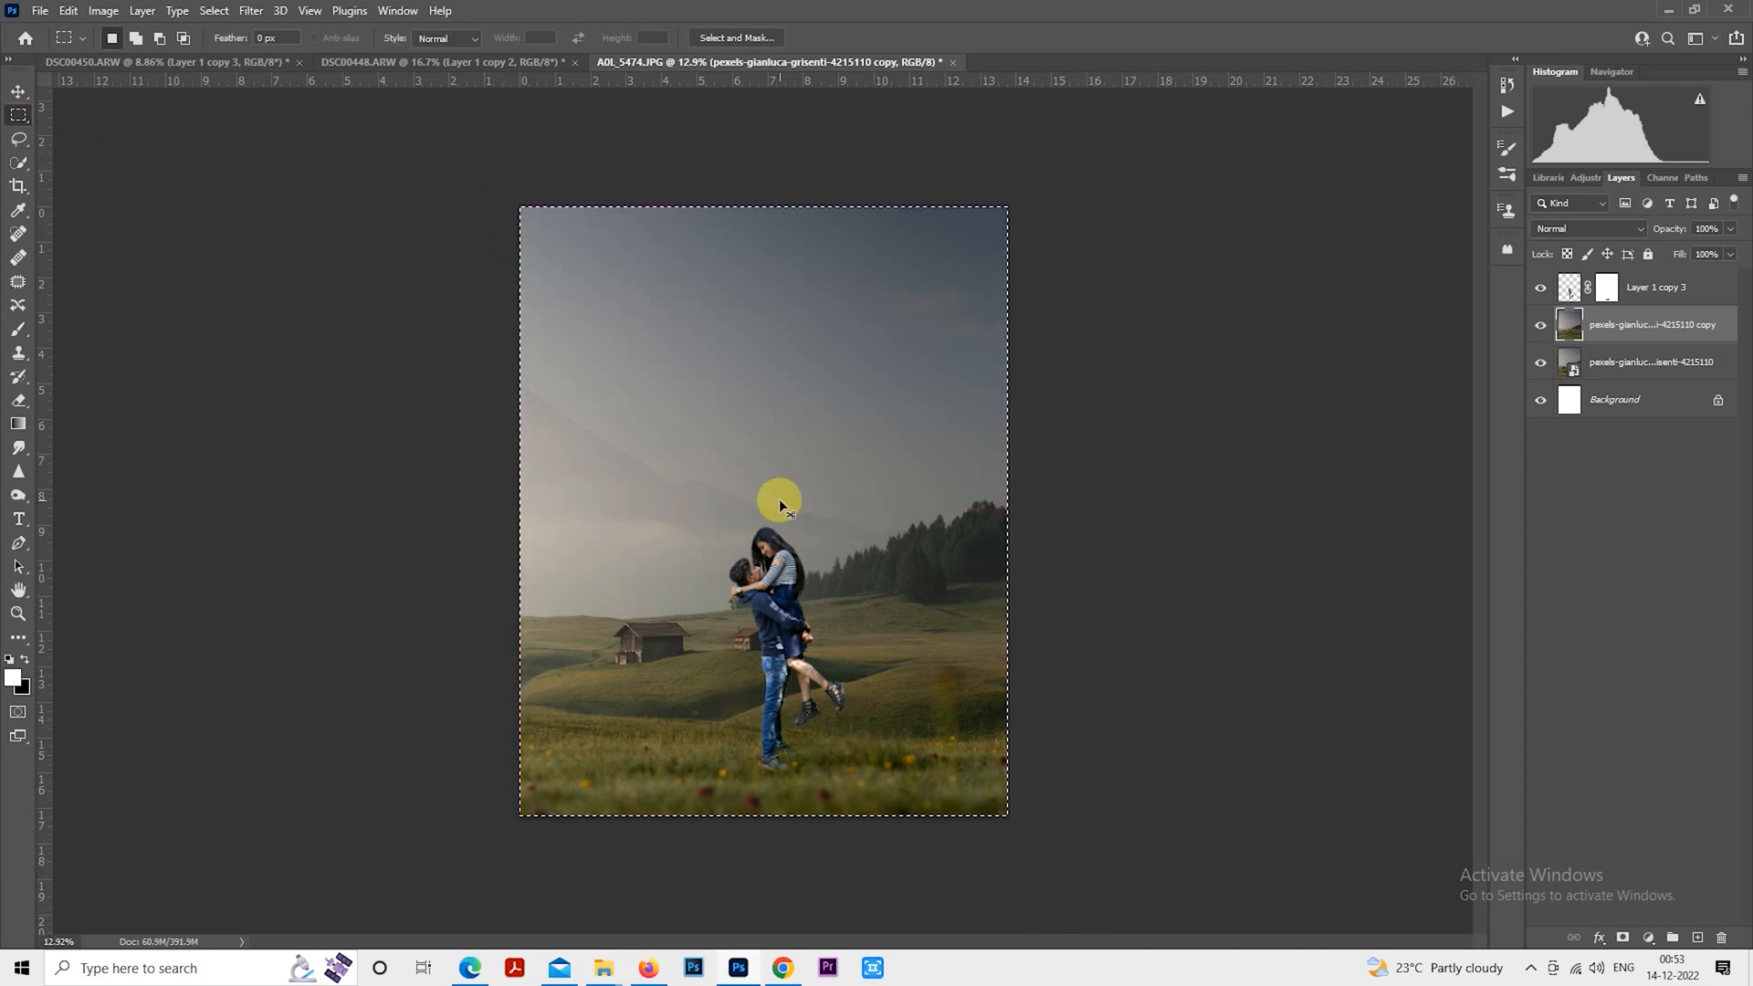
pyautogui.hotkey('ctrl', 'j')
# Start a Tilt-Shift blur on the new landscape layer and move its focus band down onto the foreground grass at the couple's feet
pyautogui.click(251, 11)
pyautogui.click(243, 13)
pyautogui.click(243, 13)
pyautogui.click(250, 12)
pyautogui.click(250, 12)
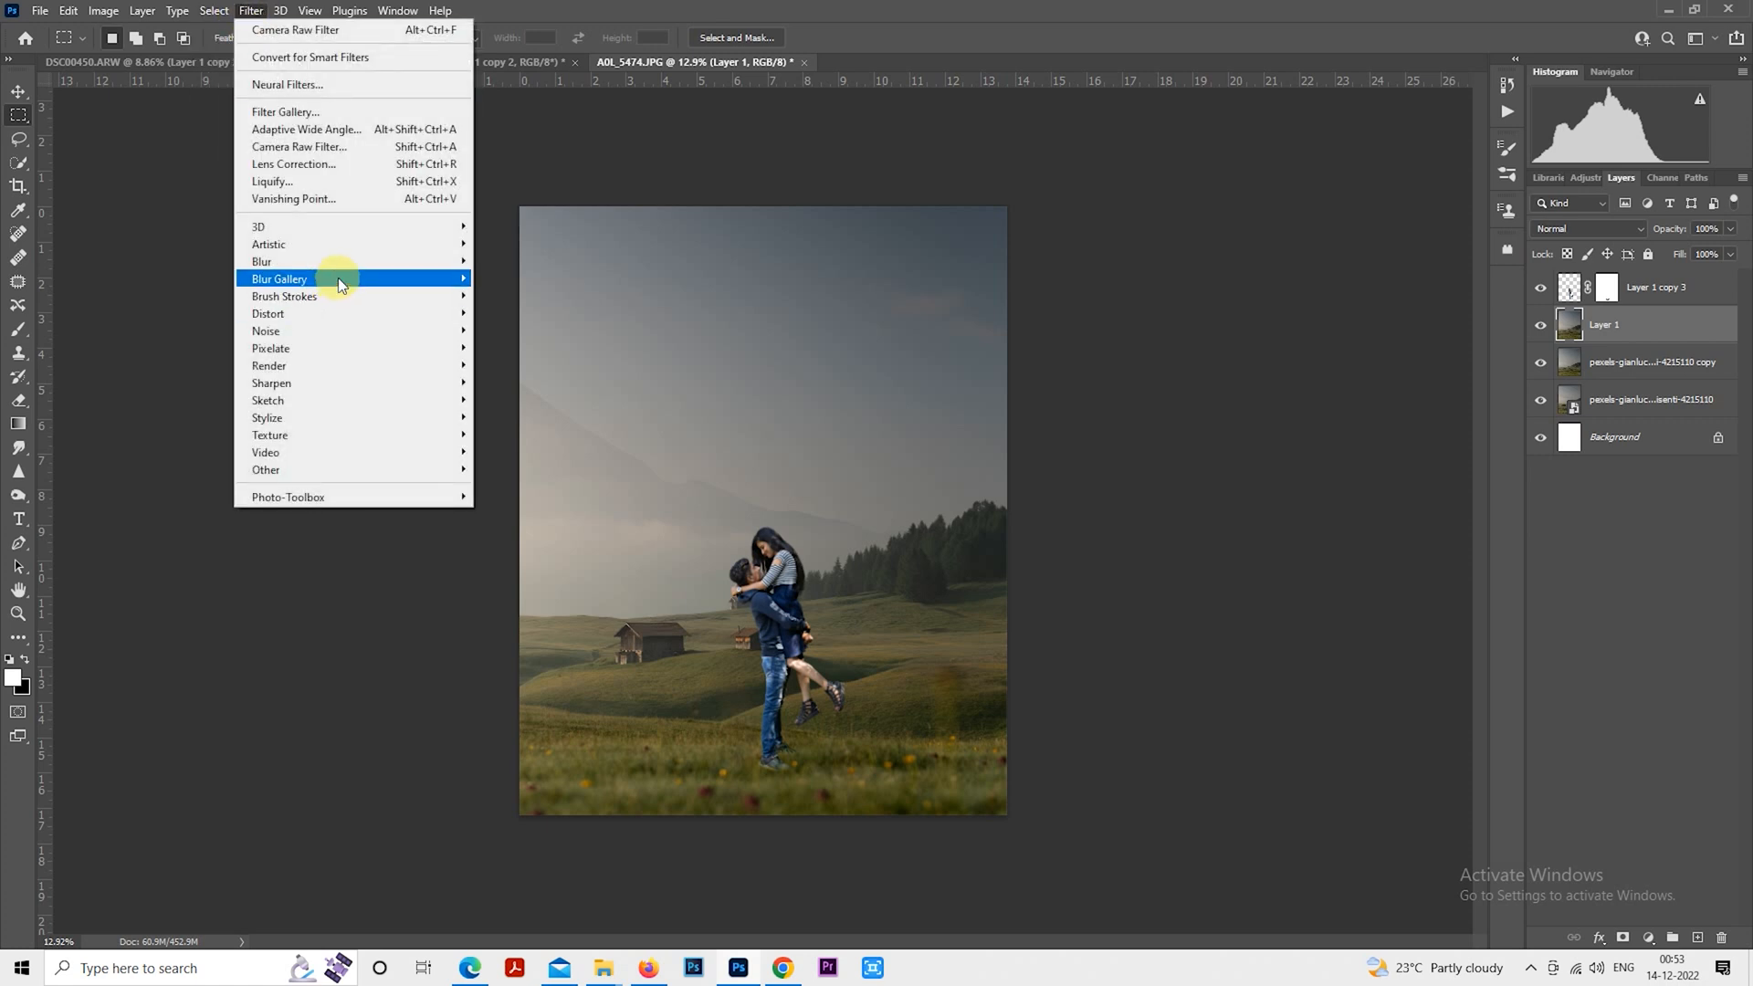
pyautogui.moveTo(338, 277)
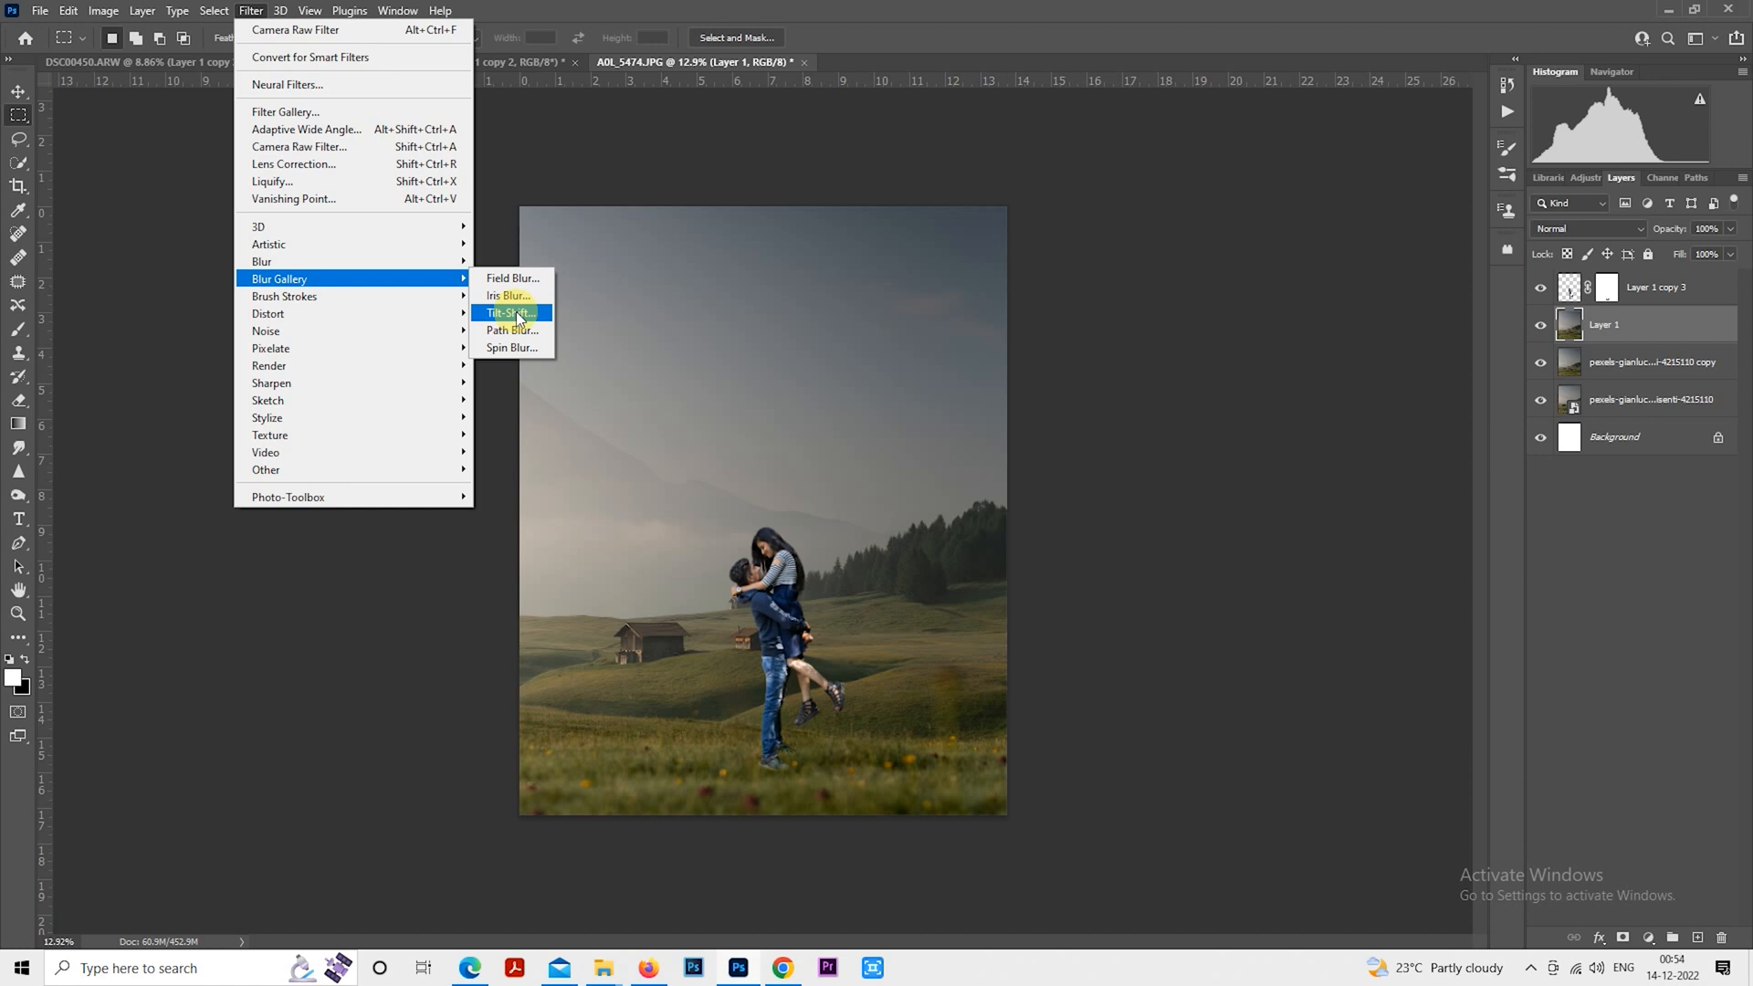
pyautogui.click(517, 313)
pyautogui.moveTo(857, 572); pyautogui.dragTo(860, 817)
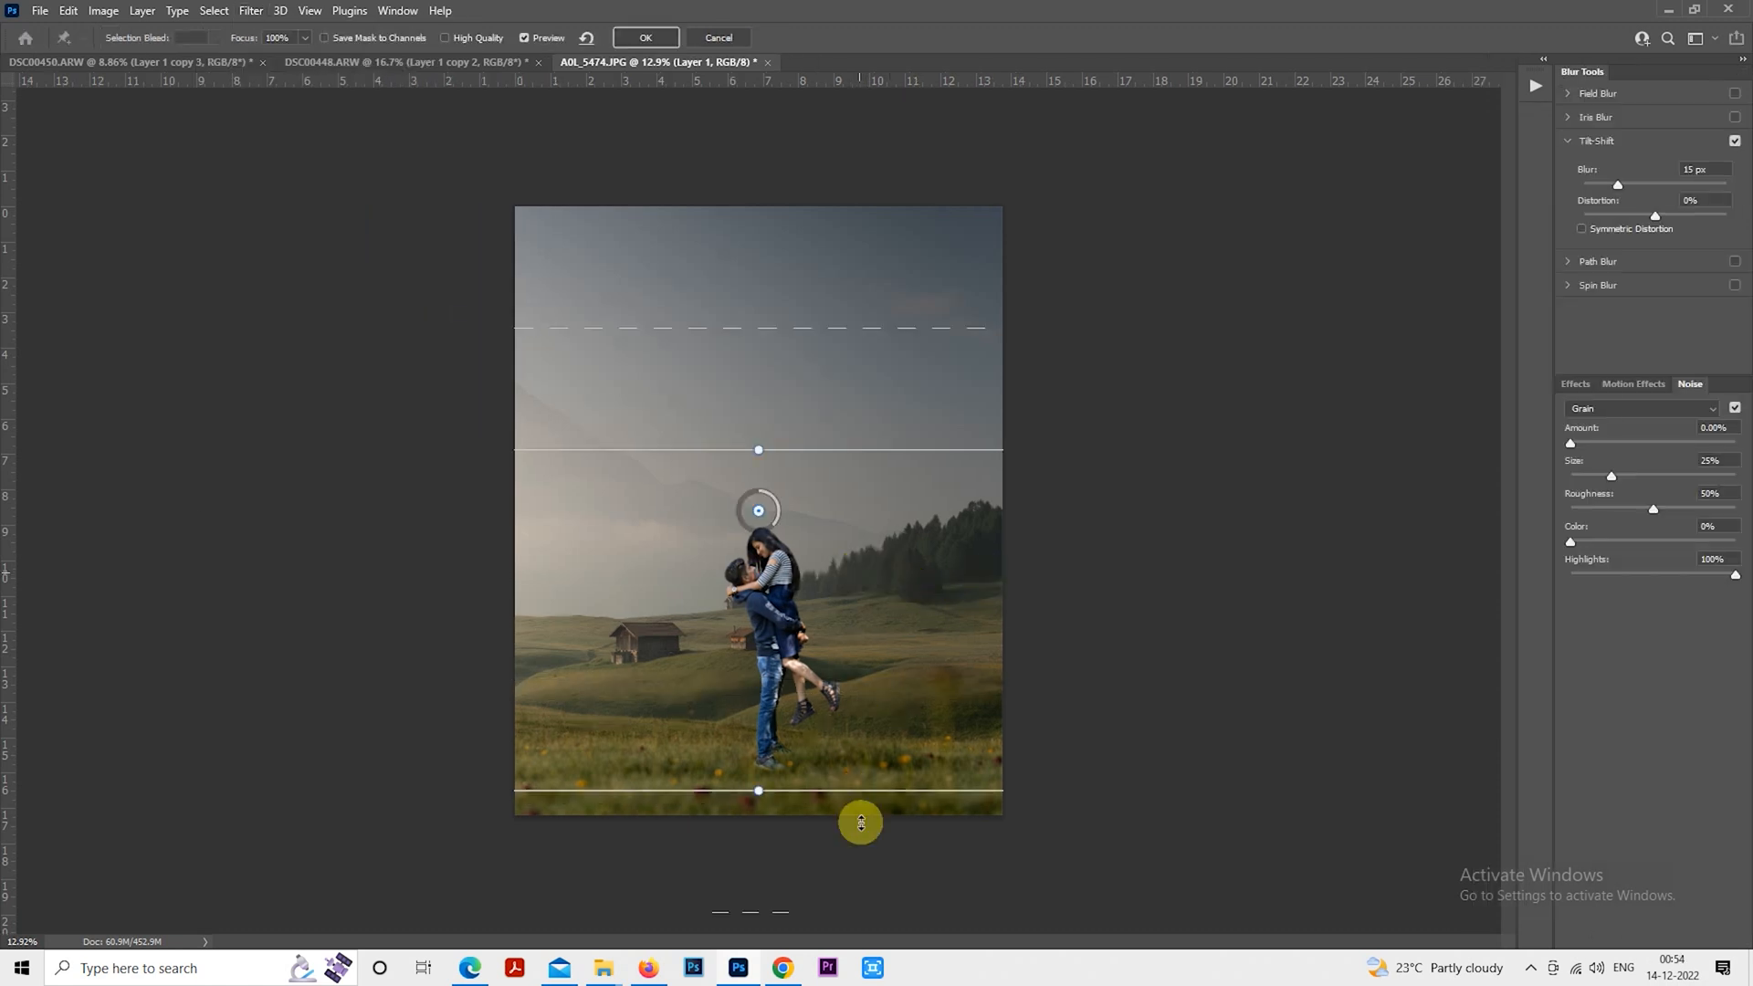
pyautogui.moveTo(831, 505); pyautogui.dragTo(847, 822)
pyautogui.moveTo(824, 637); pyautogui.dragTo(818, 666)
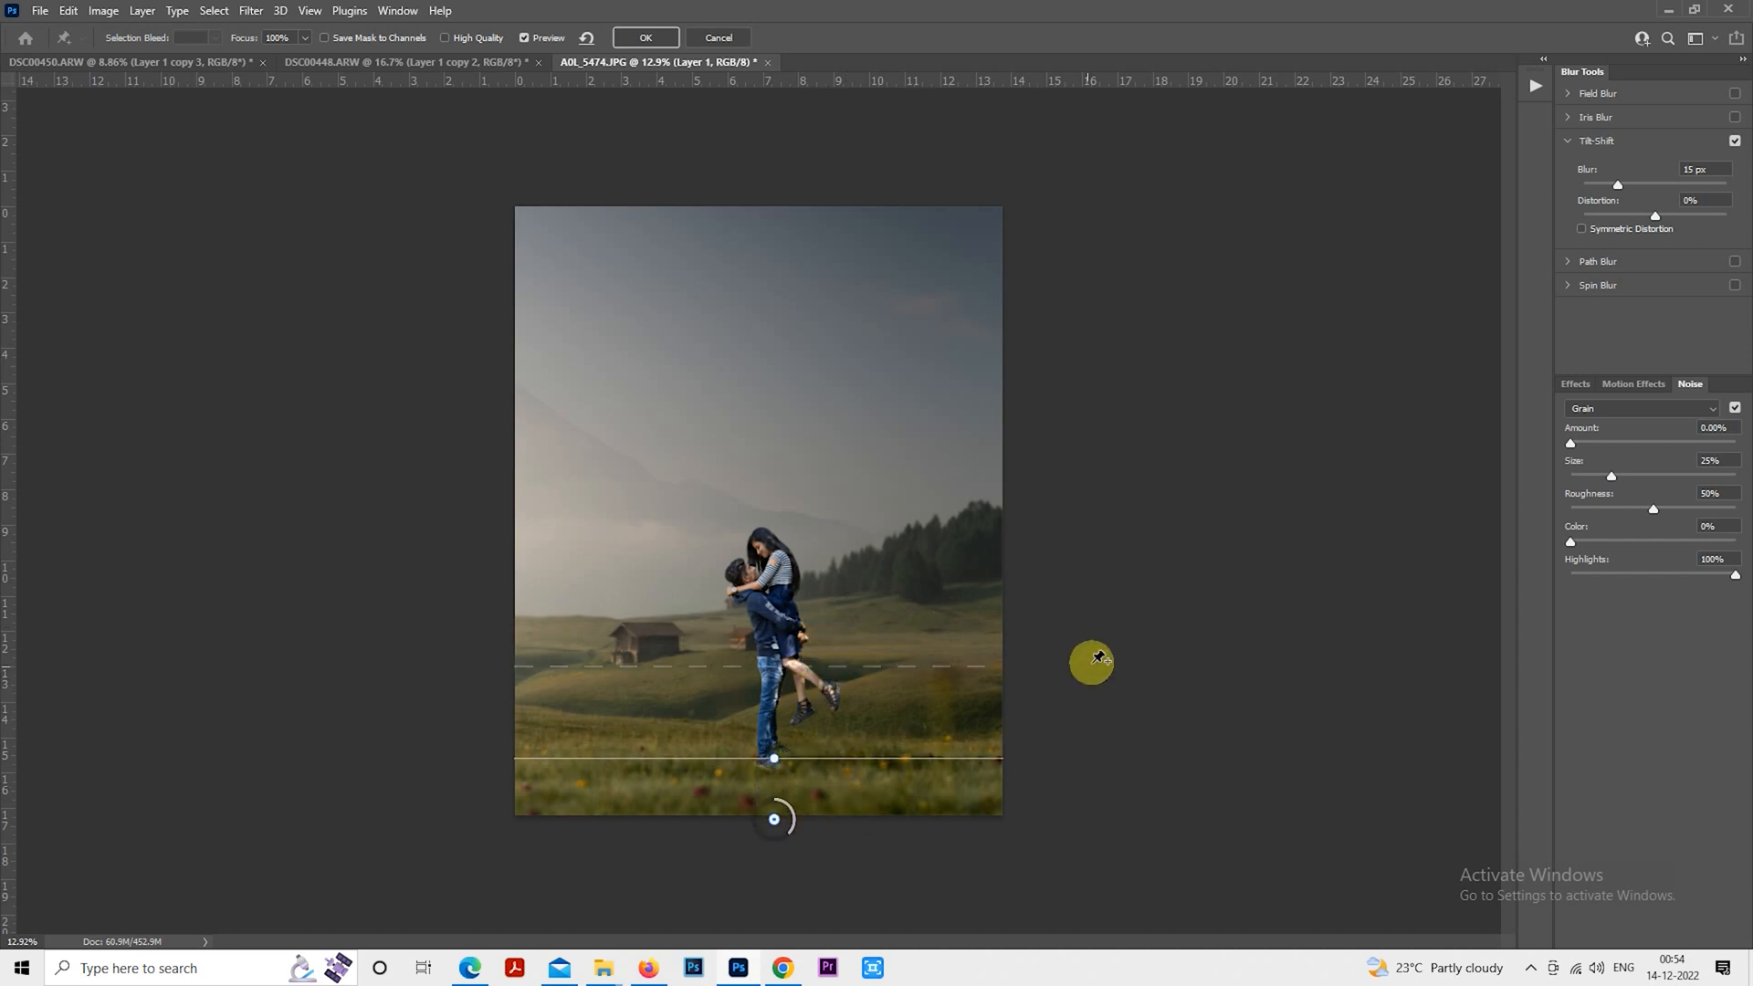
# Set the tilt-shift blur to 46 px, fine-tune the focus band's height and apply the filter
pyautogui.moveTo(1647, 182); pyautogui.dragTo(1643, 181)
pyautogui.moveTo(859, 815); pyautogui.dragTo(860, 822)
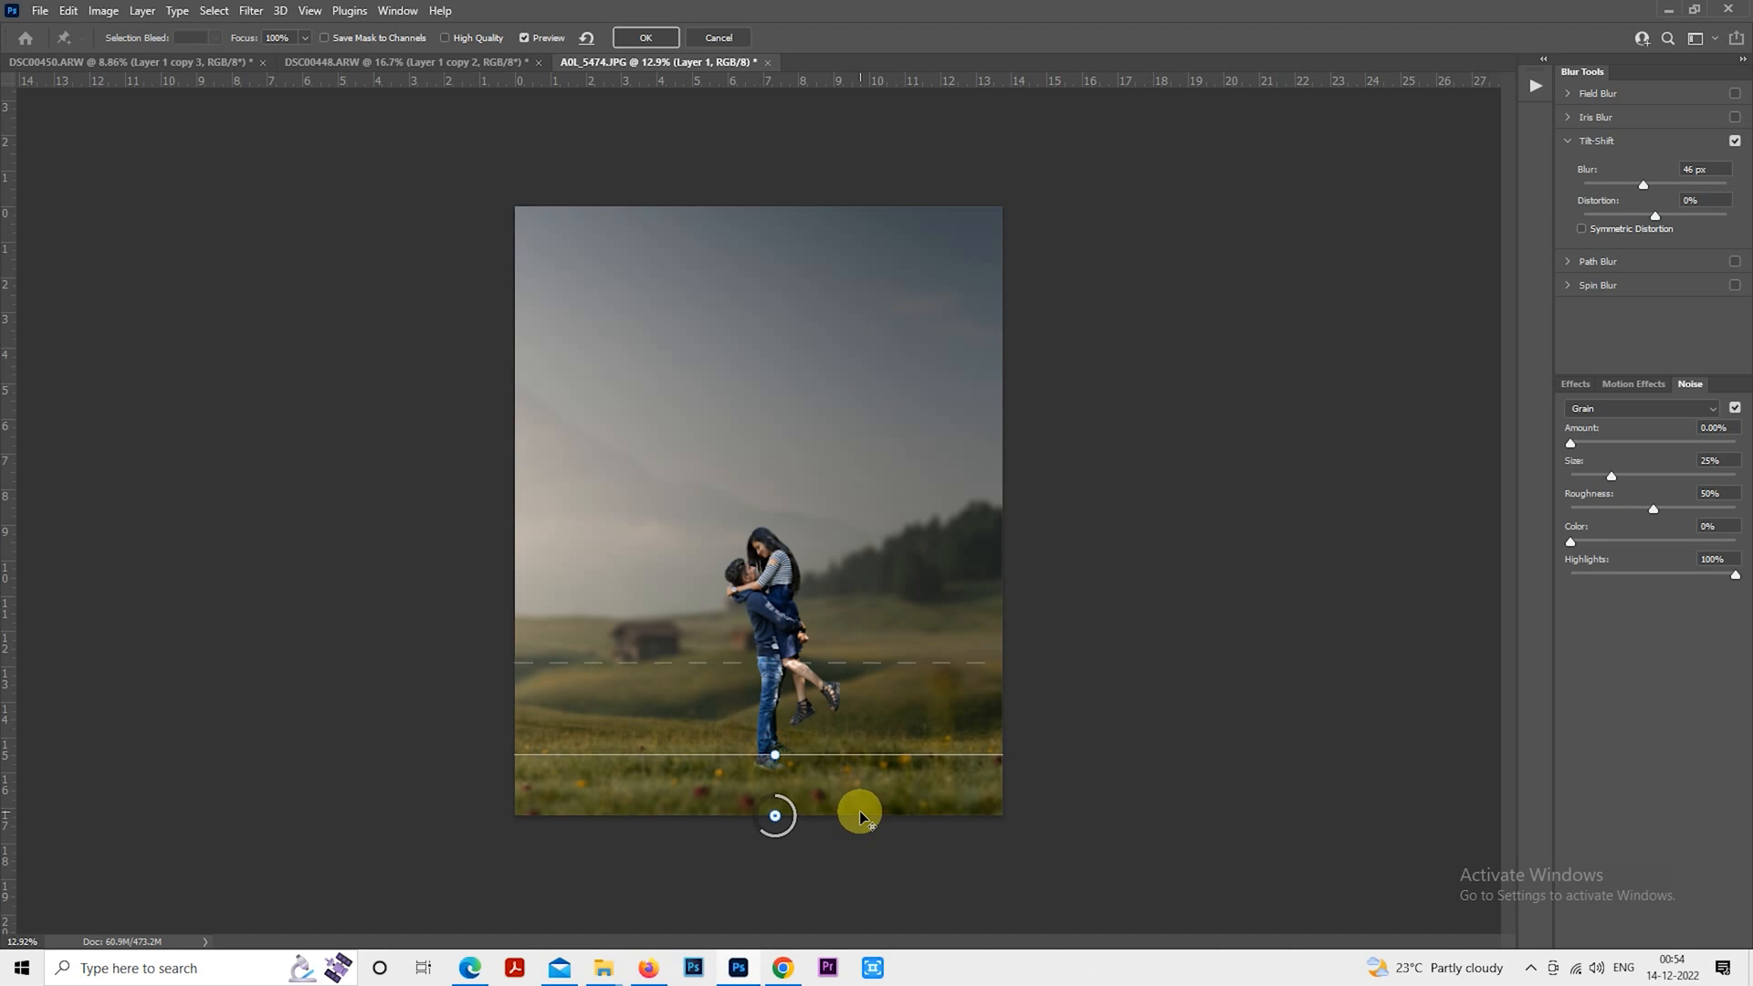
pyautogui.moveTo(860, 827); pyautogui.dragTo(858, 822)
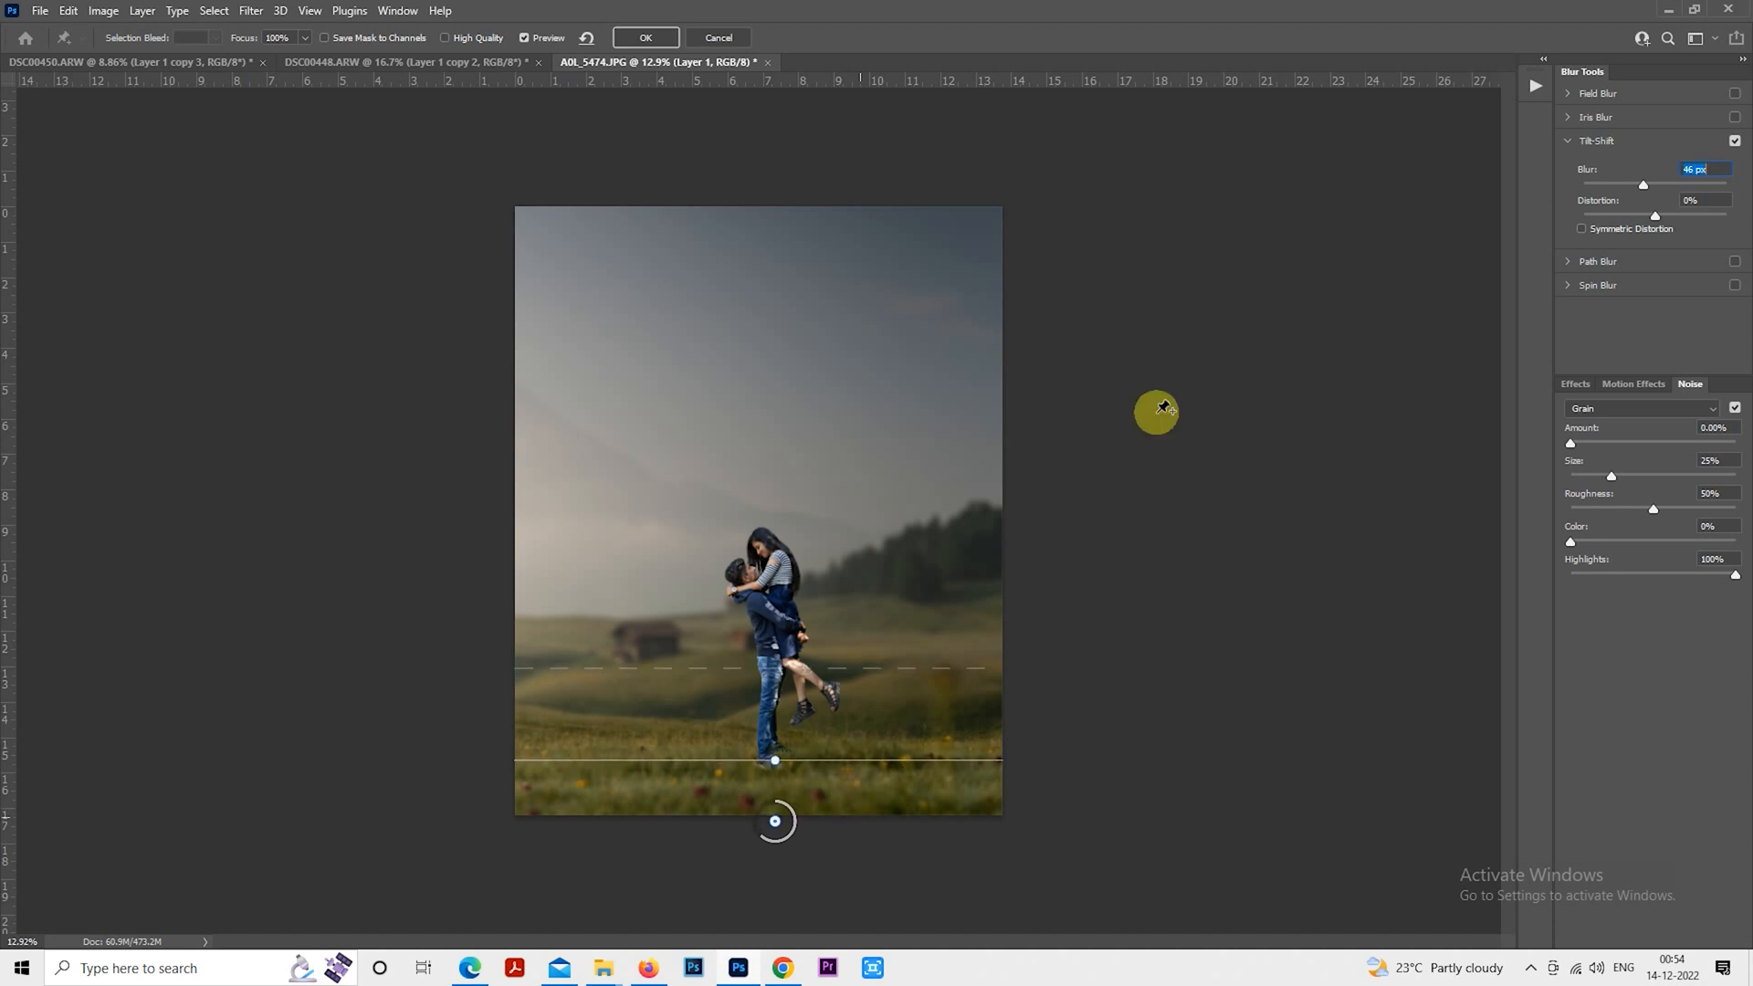
pyautogui.click(645, 37)
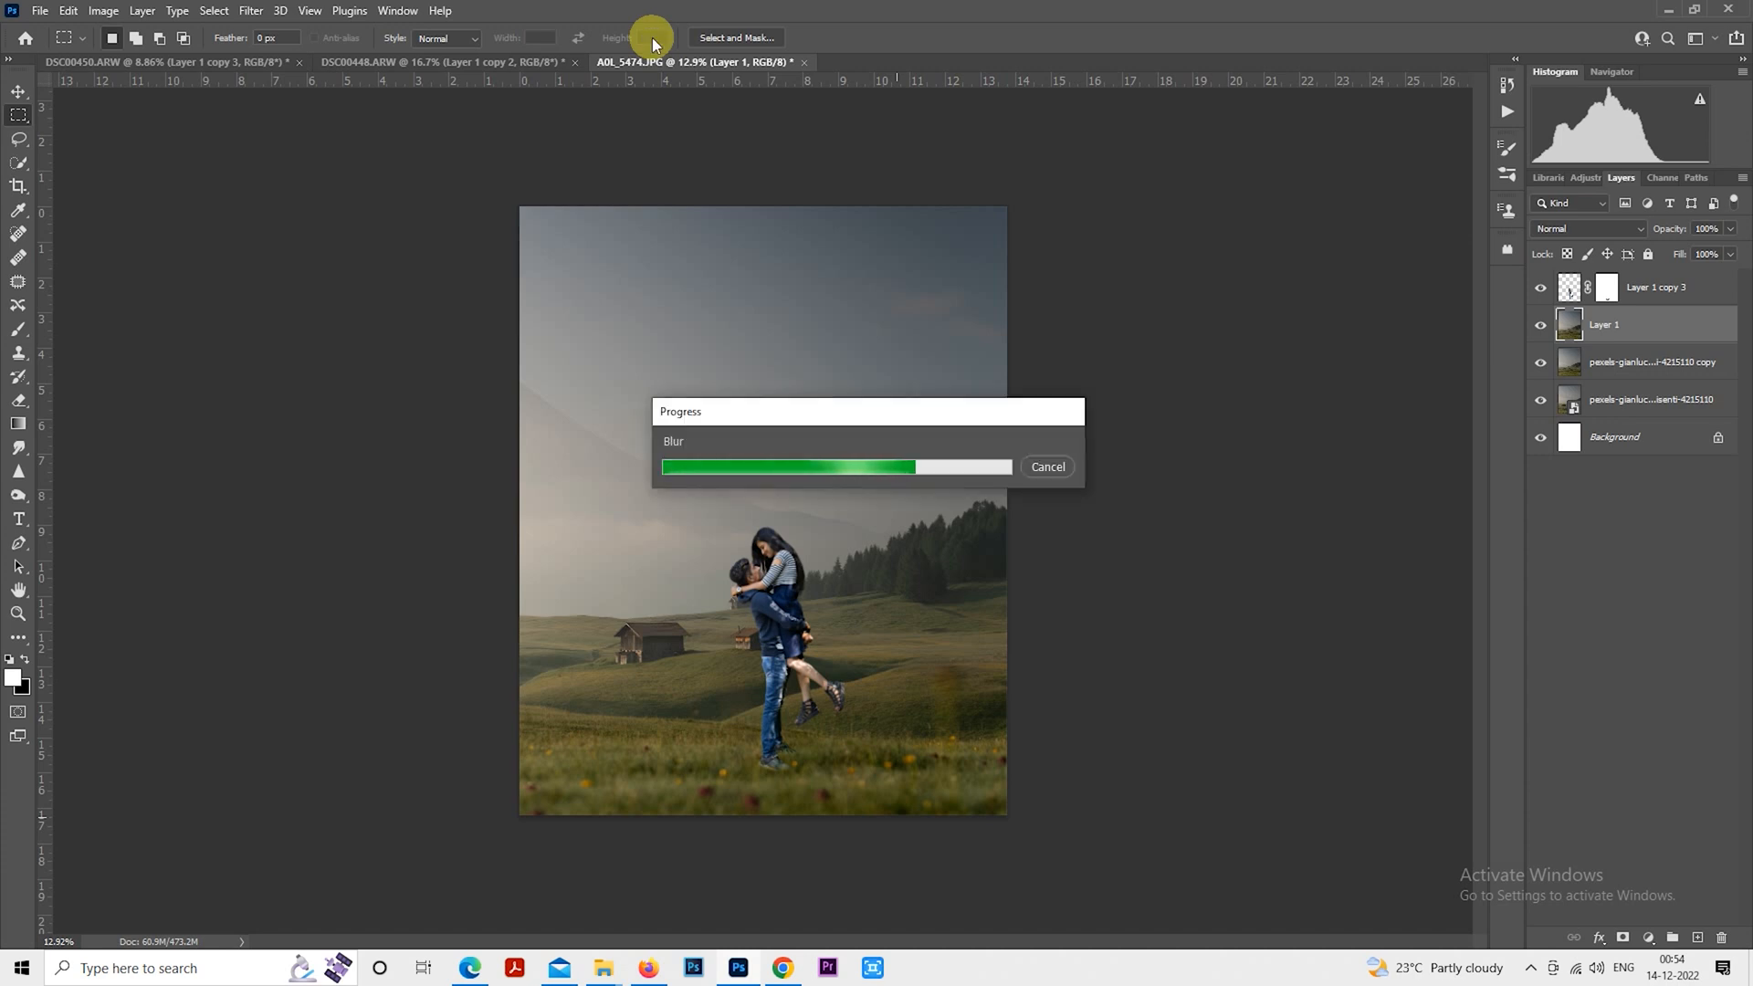
# Bring the close-up couple cutout from DSC00448.ARW into the AOL_5474.JPG composite, scaling it to about 131% and rotating it about -1.9°
pyautogui.click(517, 62)
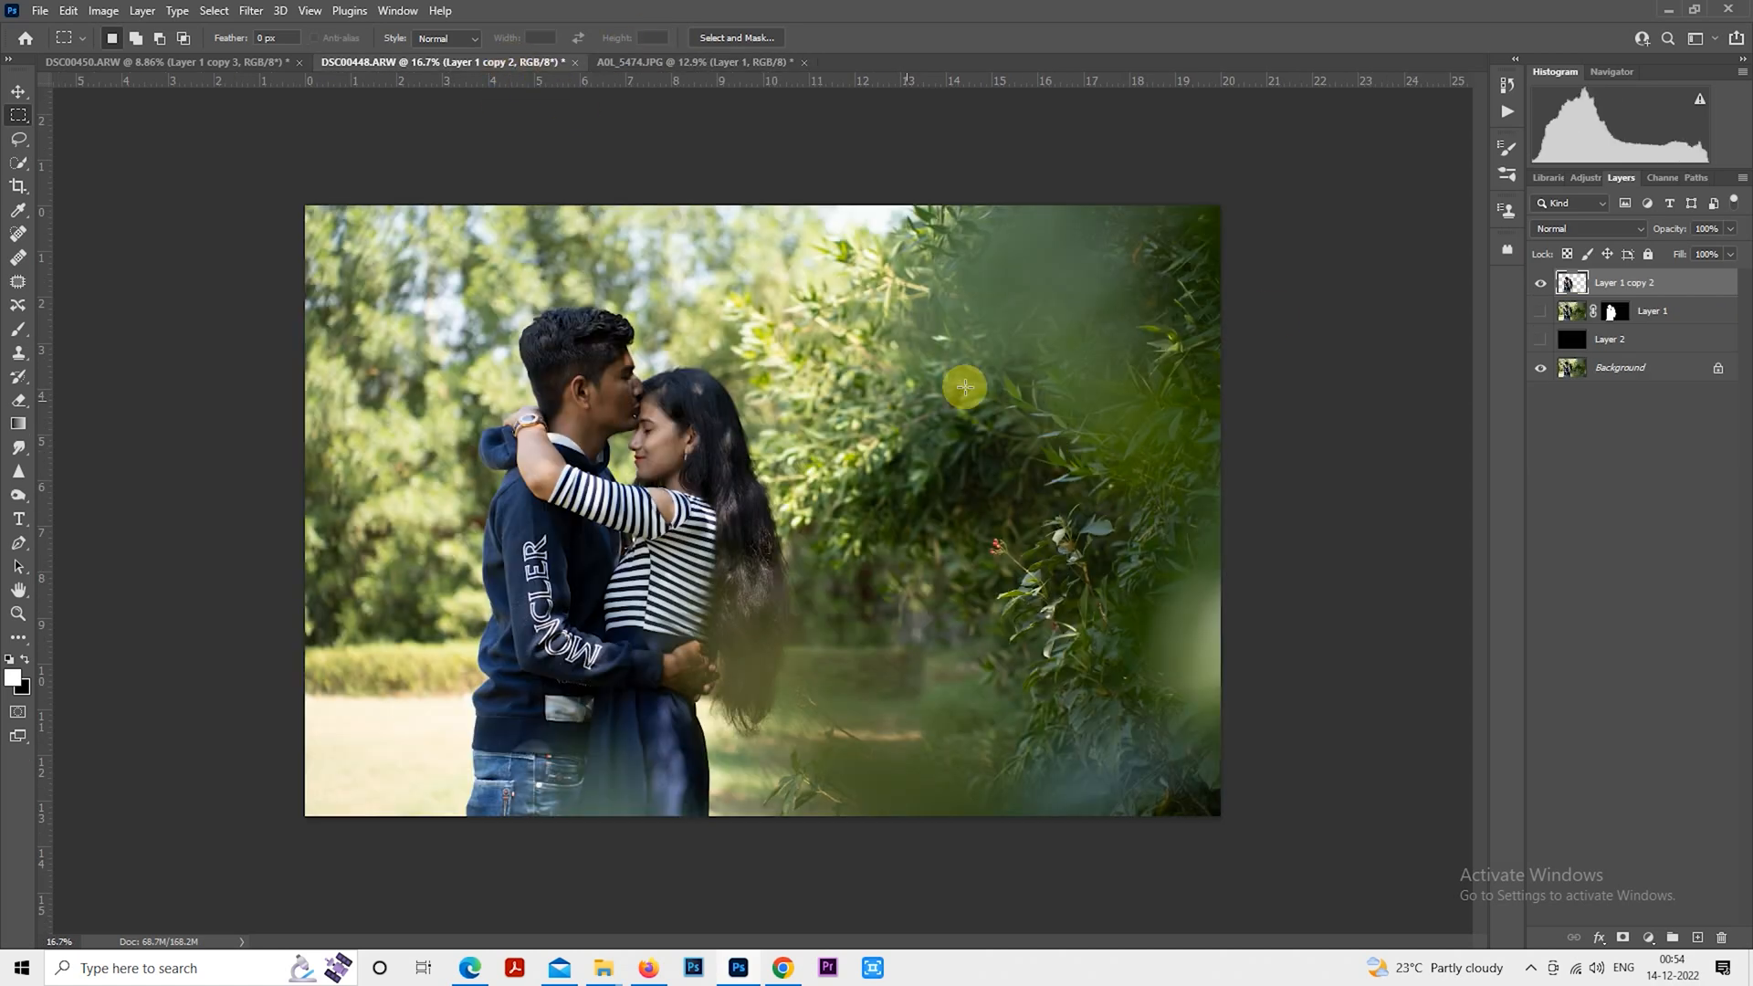
pyautogui.moveTo(656, 543); pyautogui.dragTo(809, 516)
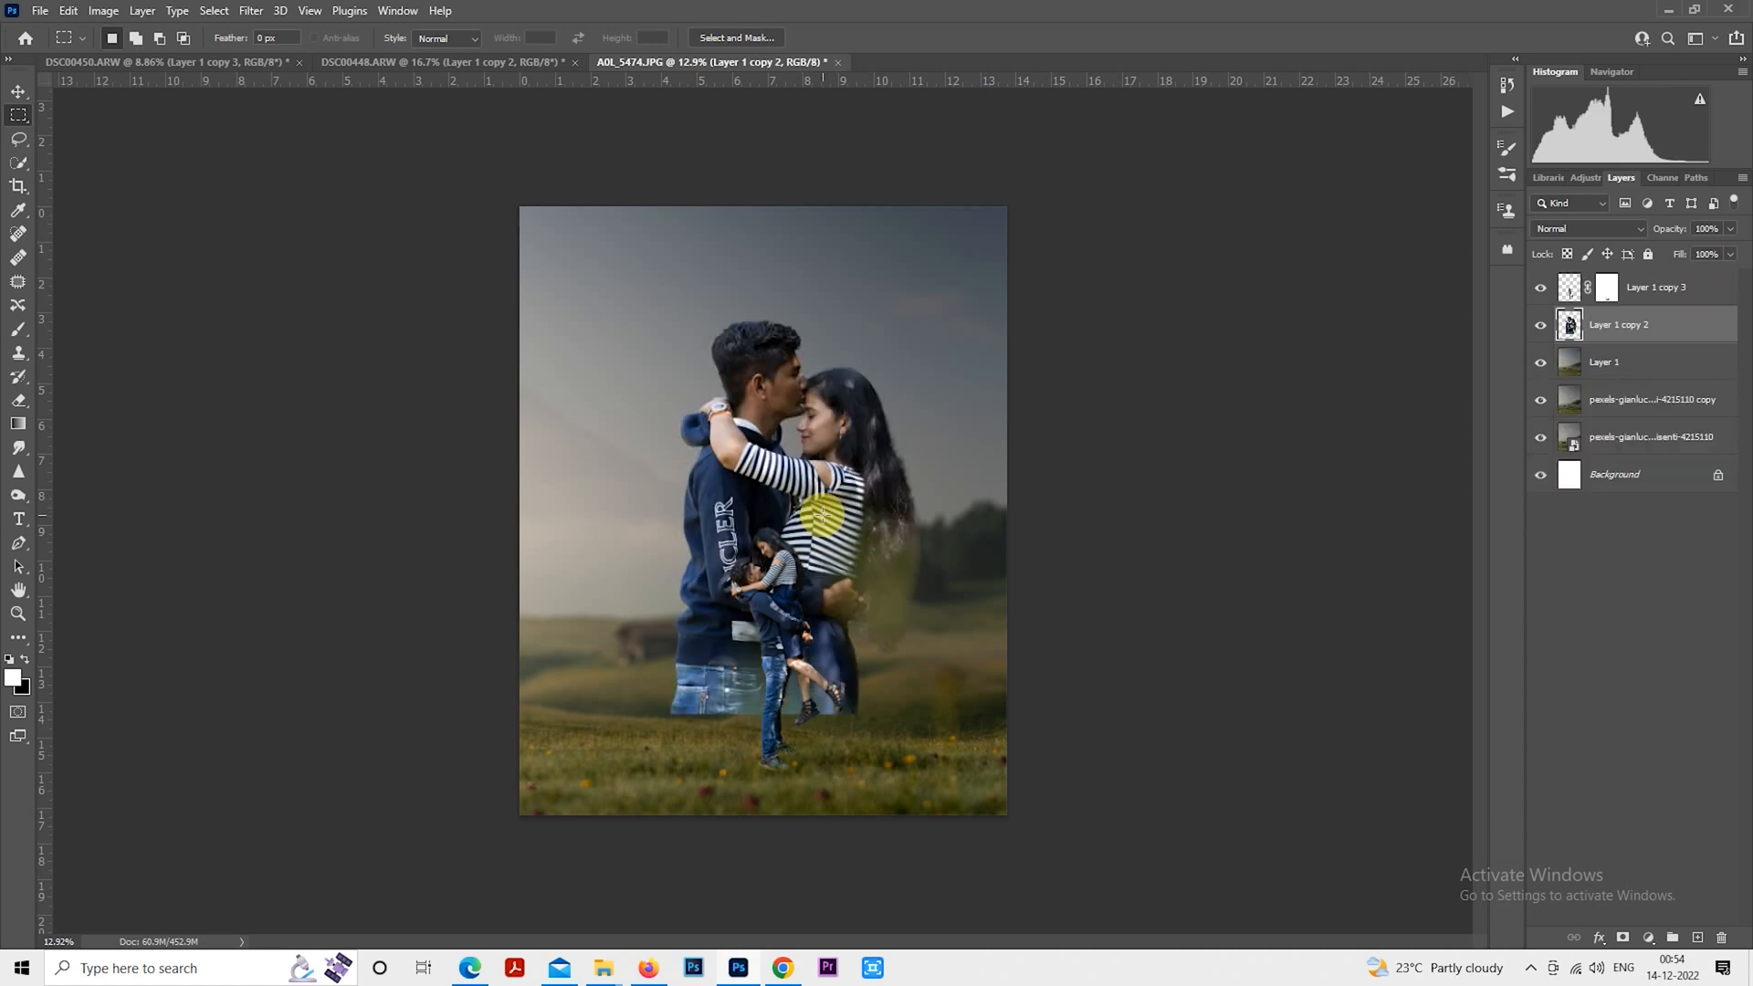
pyautogui.rightClick(778, 444)
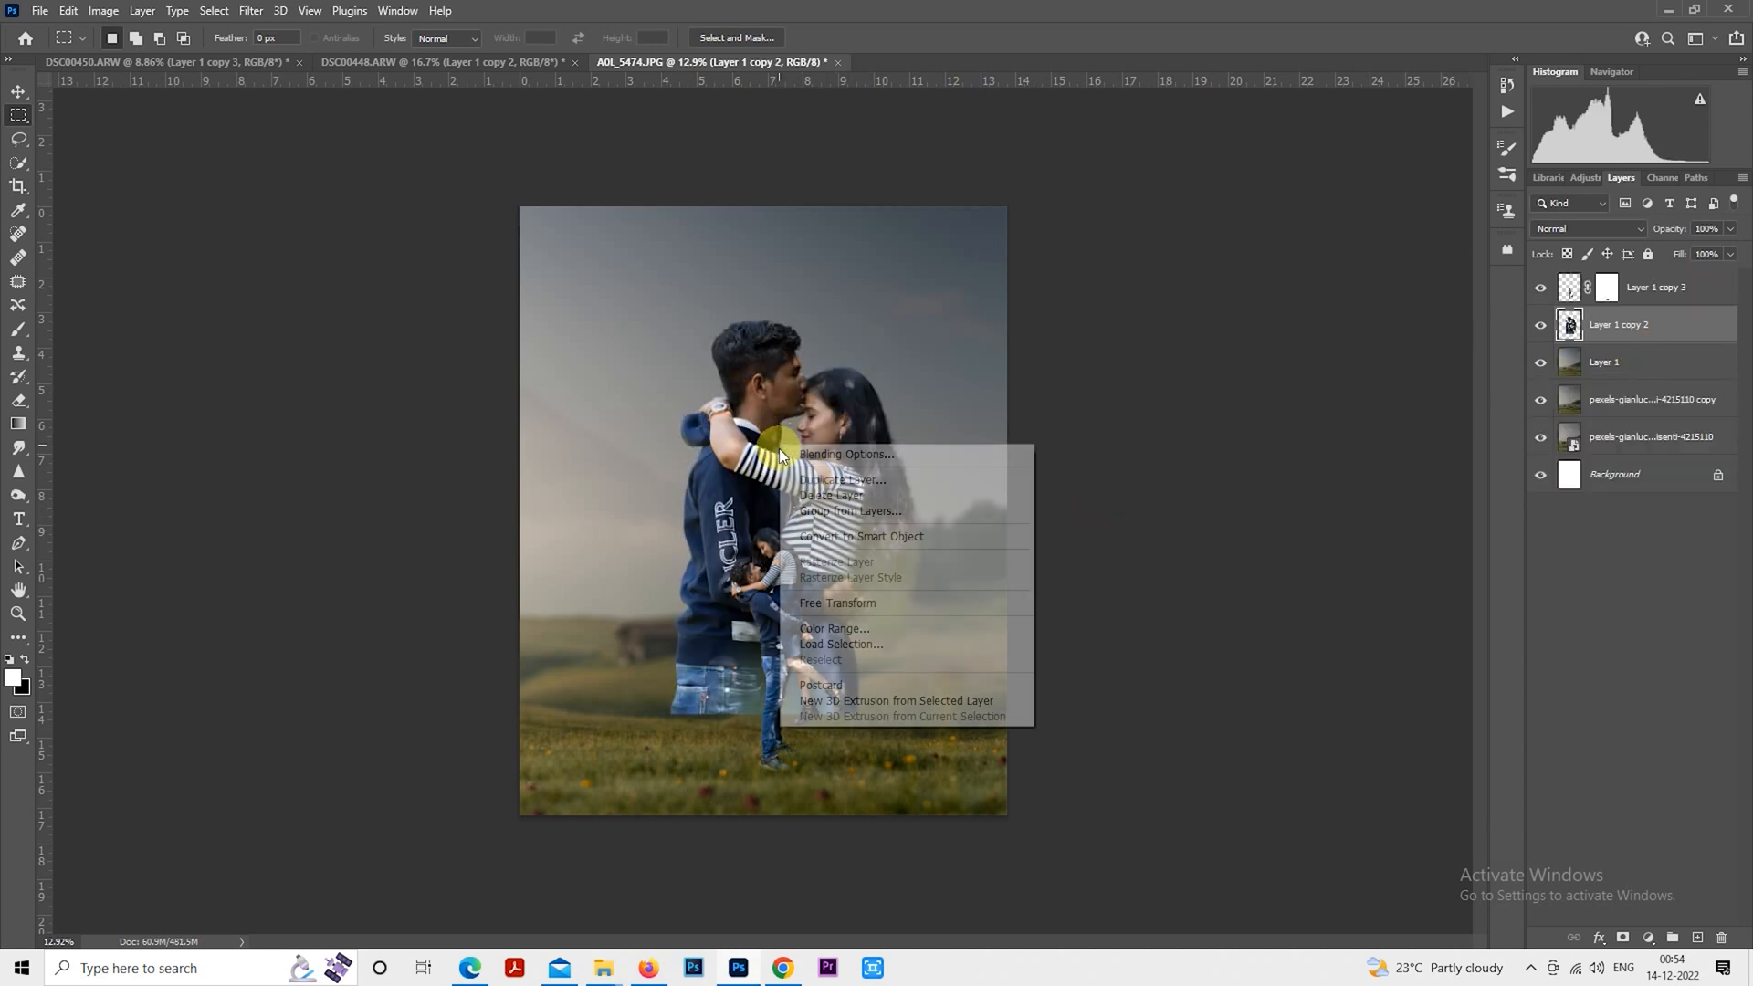
pyautogui.click(867, 605)
pyautogui.moveTo(857, 587); pyautogui.dragTo(830, 520)
pyautogui.moveTo(907, 657); pyautogui.dragTo(935, 725)
pyautogui.moveTo(884, 588); pyautogui.dragTo(885, 626)
pyautogui.moveTo(984, 446); pyautogui.dragTo(987, 438)
pyautogui.moveTo(872, 444); pyautogui.dragTo(833, 450)
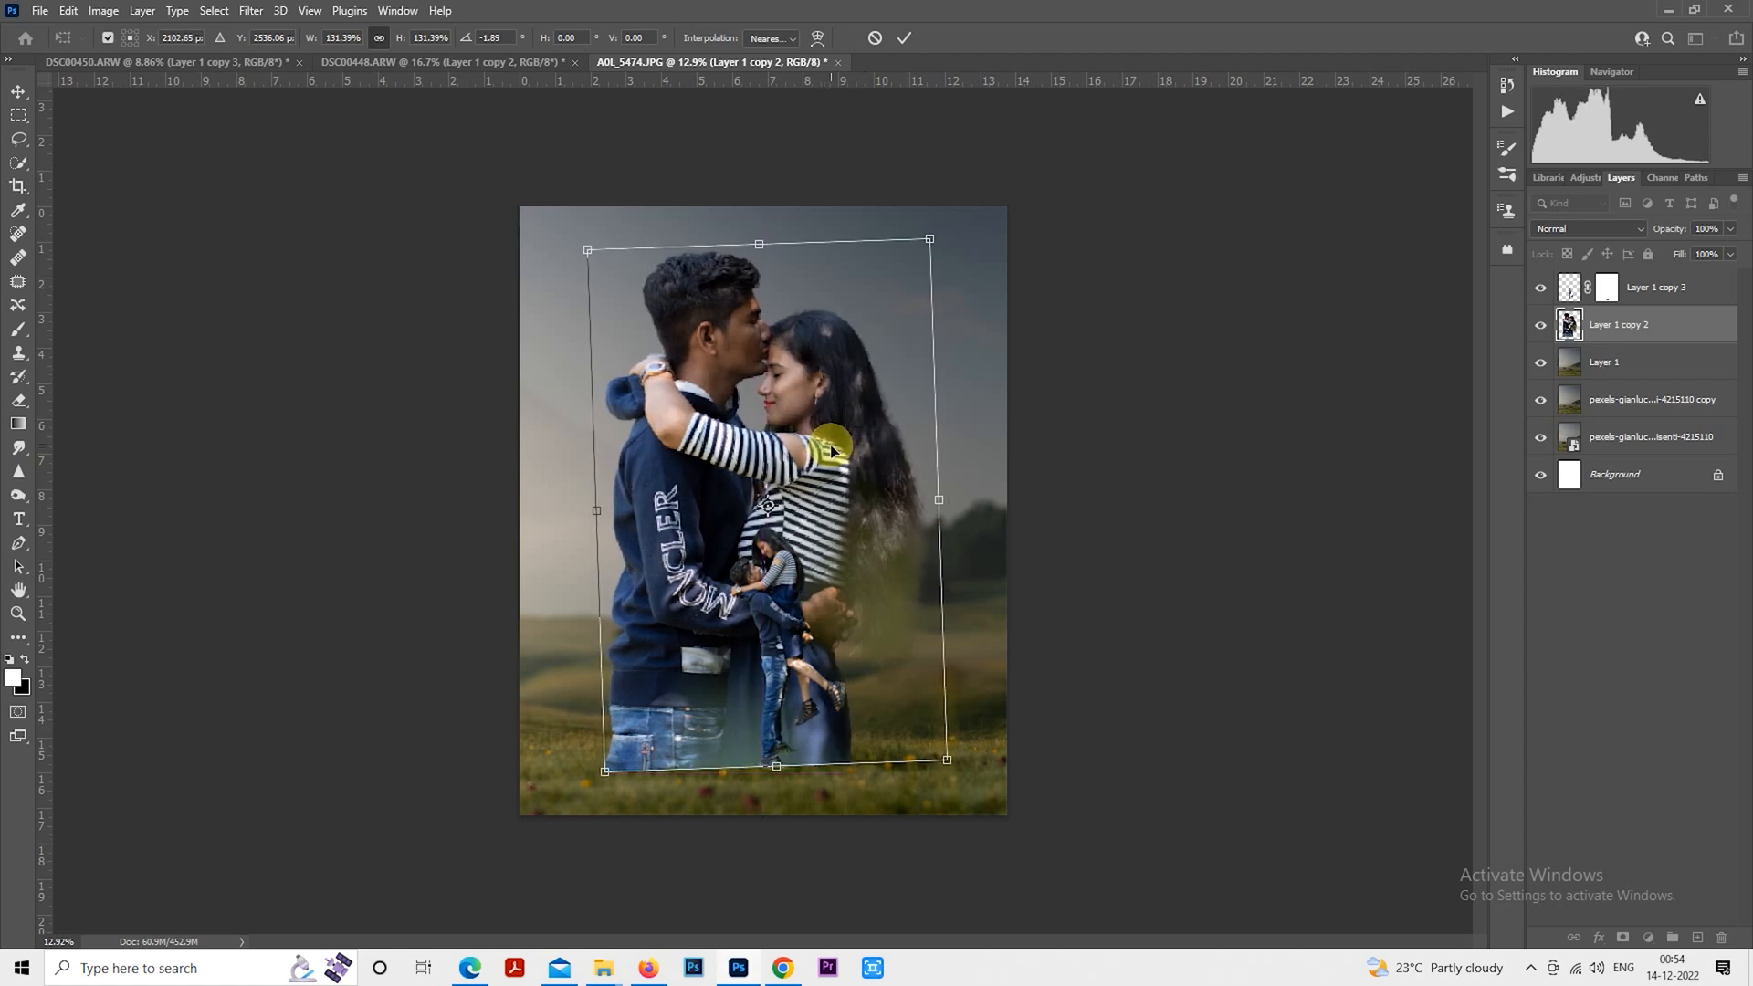
pyautogui.press('Return')
# Transform the close-up couple again, shifting it slightly toward the image's center and scaling it to about 103.8%
pyautogui.press('m')
pyautogui.scroll(-1, 776, 412)
pyautogui.rightClick(774, 414)
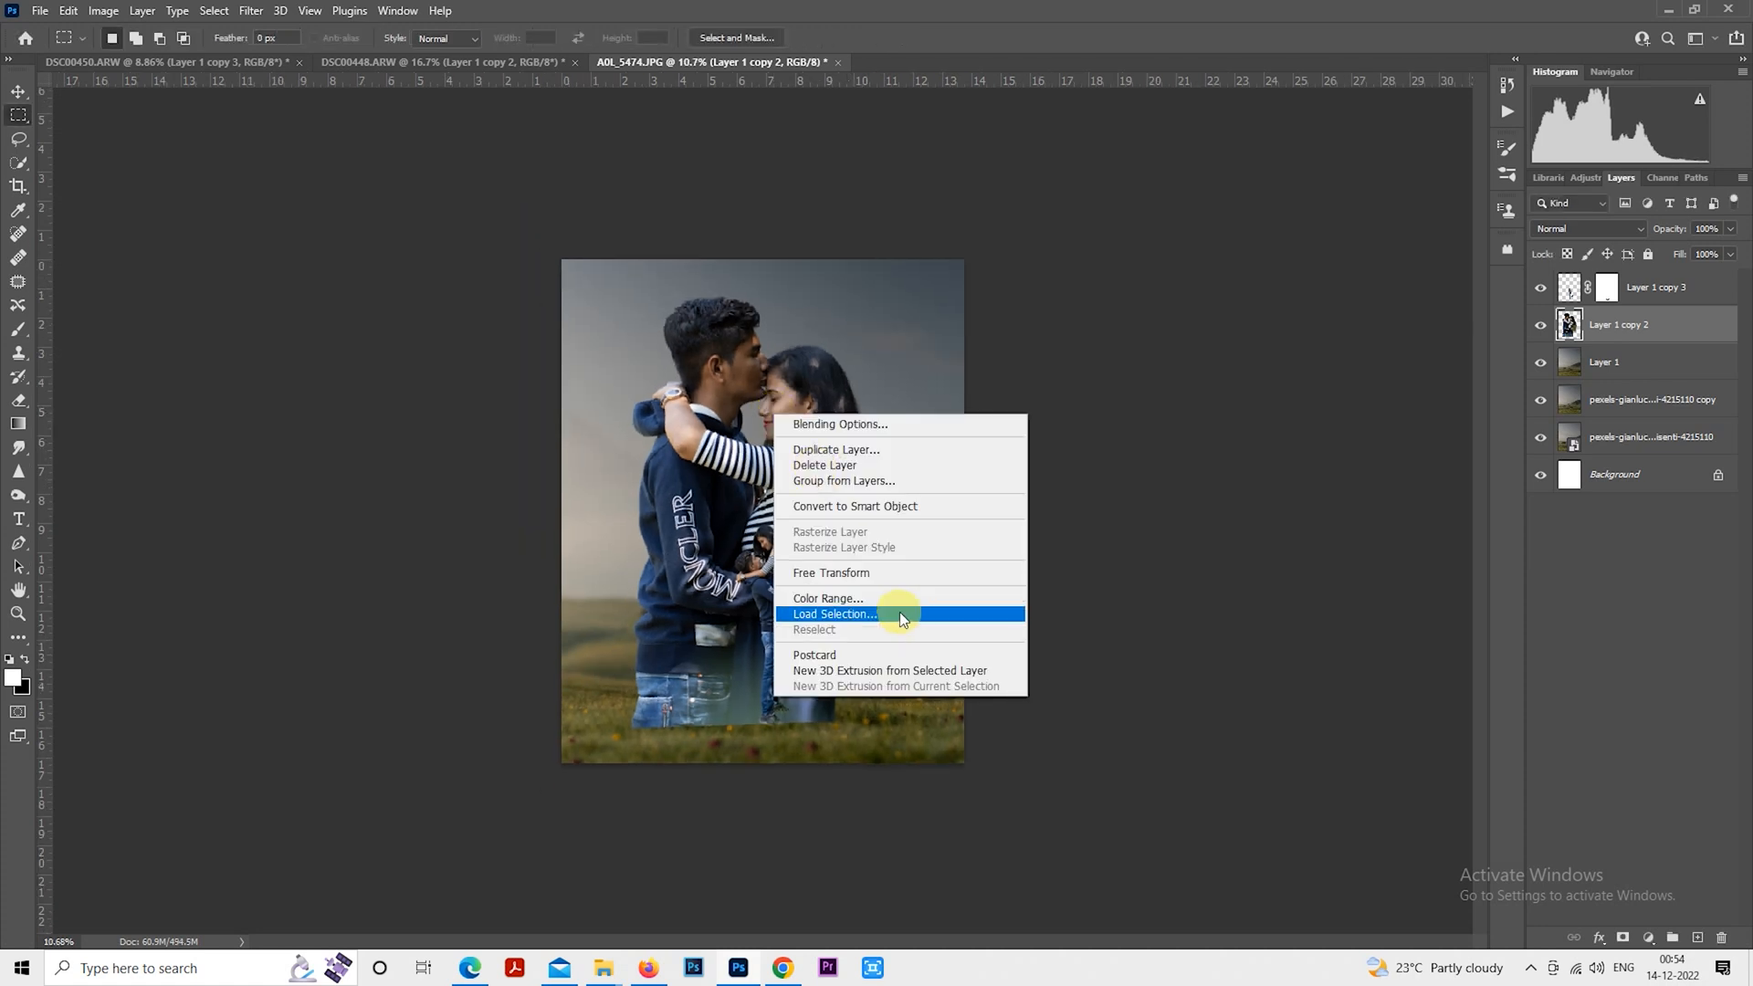
pyautogui.click(891, 573)
pyautogui.moveTo(861, 653); pyautogui.dragTo(870, 658)
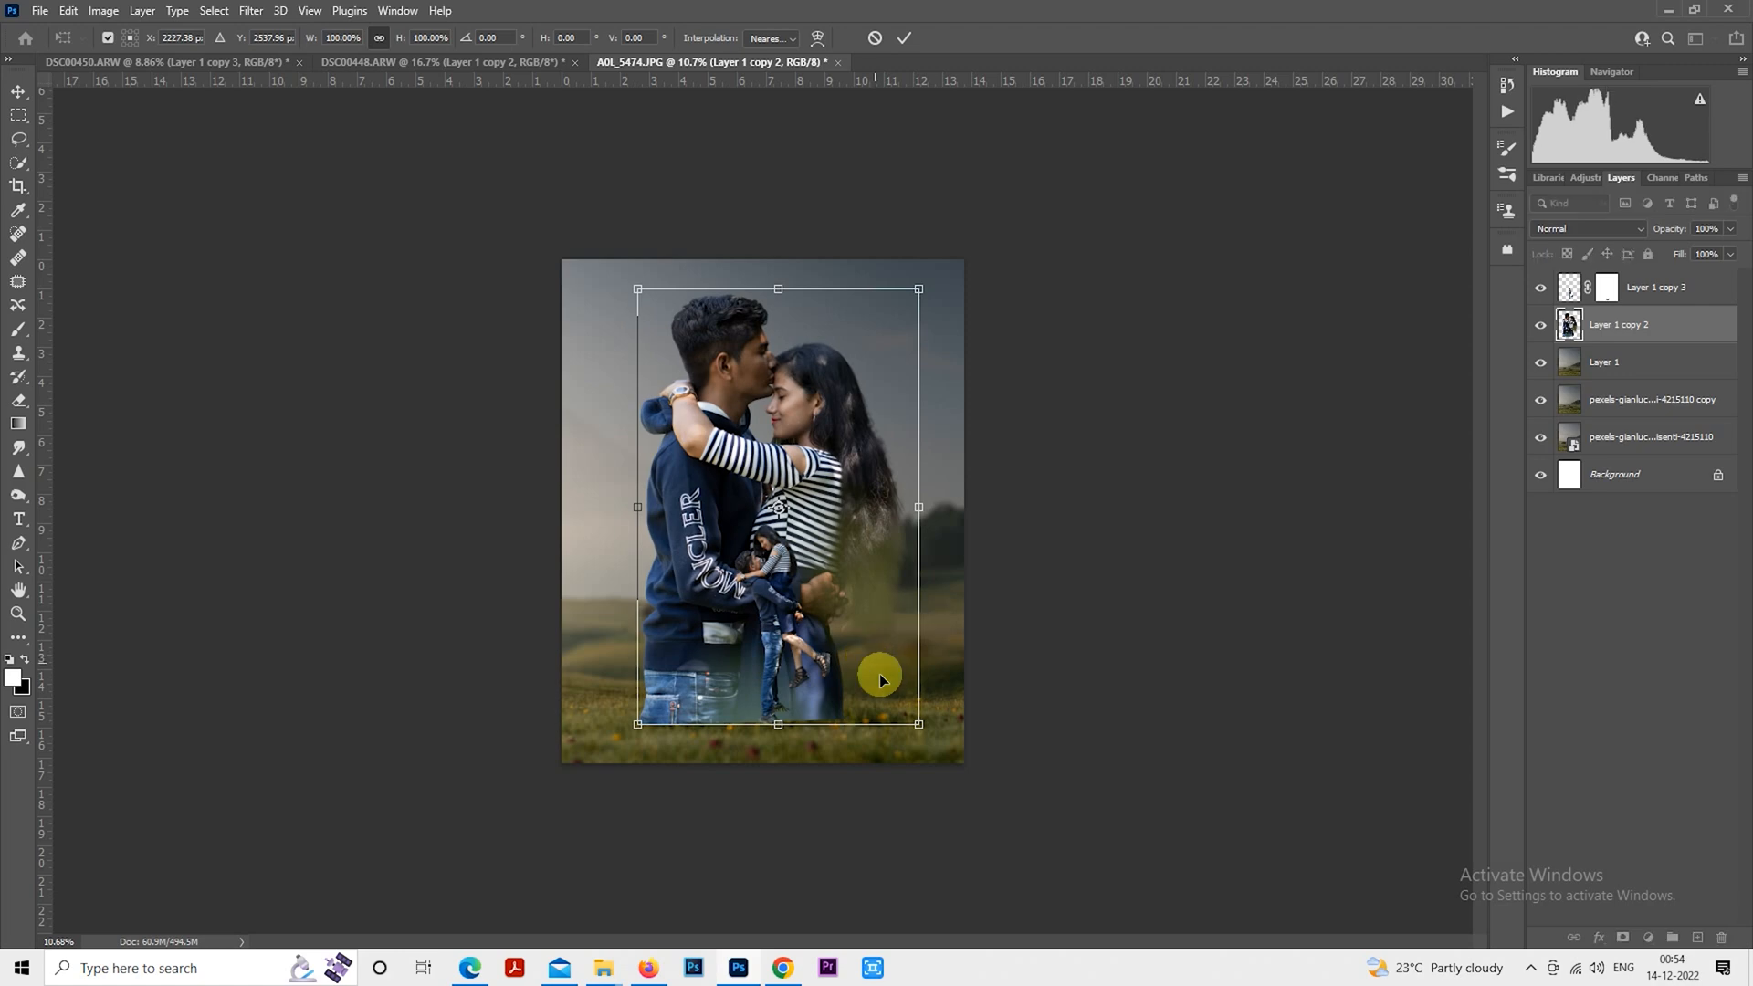
pyautogui.moveTo(919, 724); pyautogui.dragTo(924, 732)
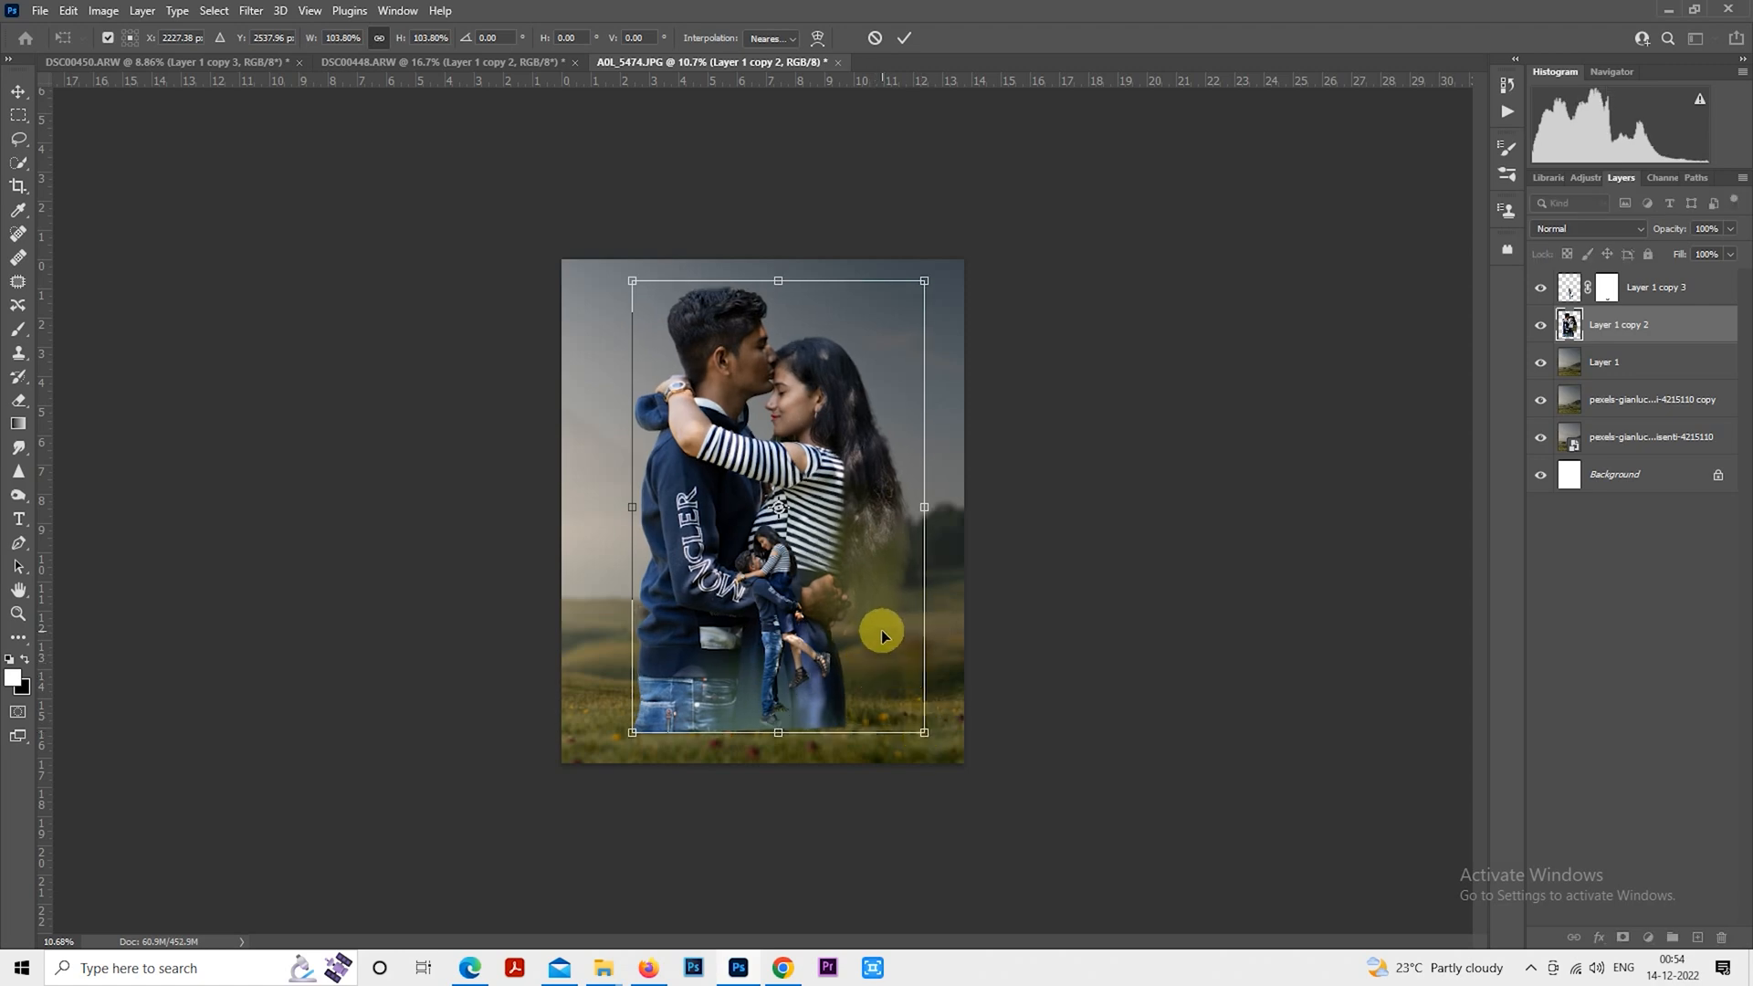
pyautogui.press('Return')
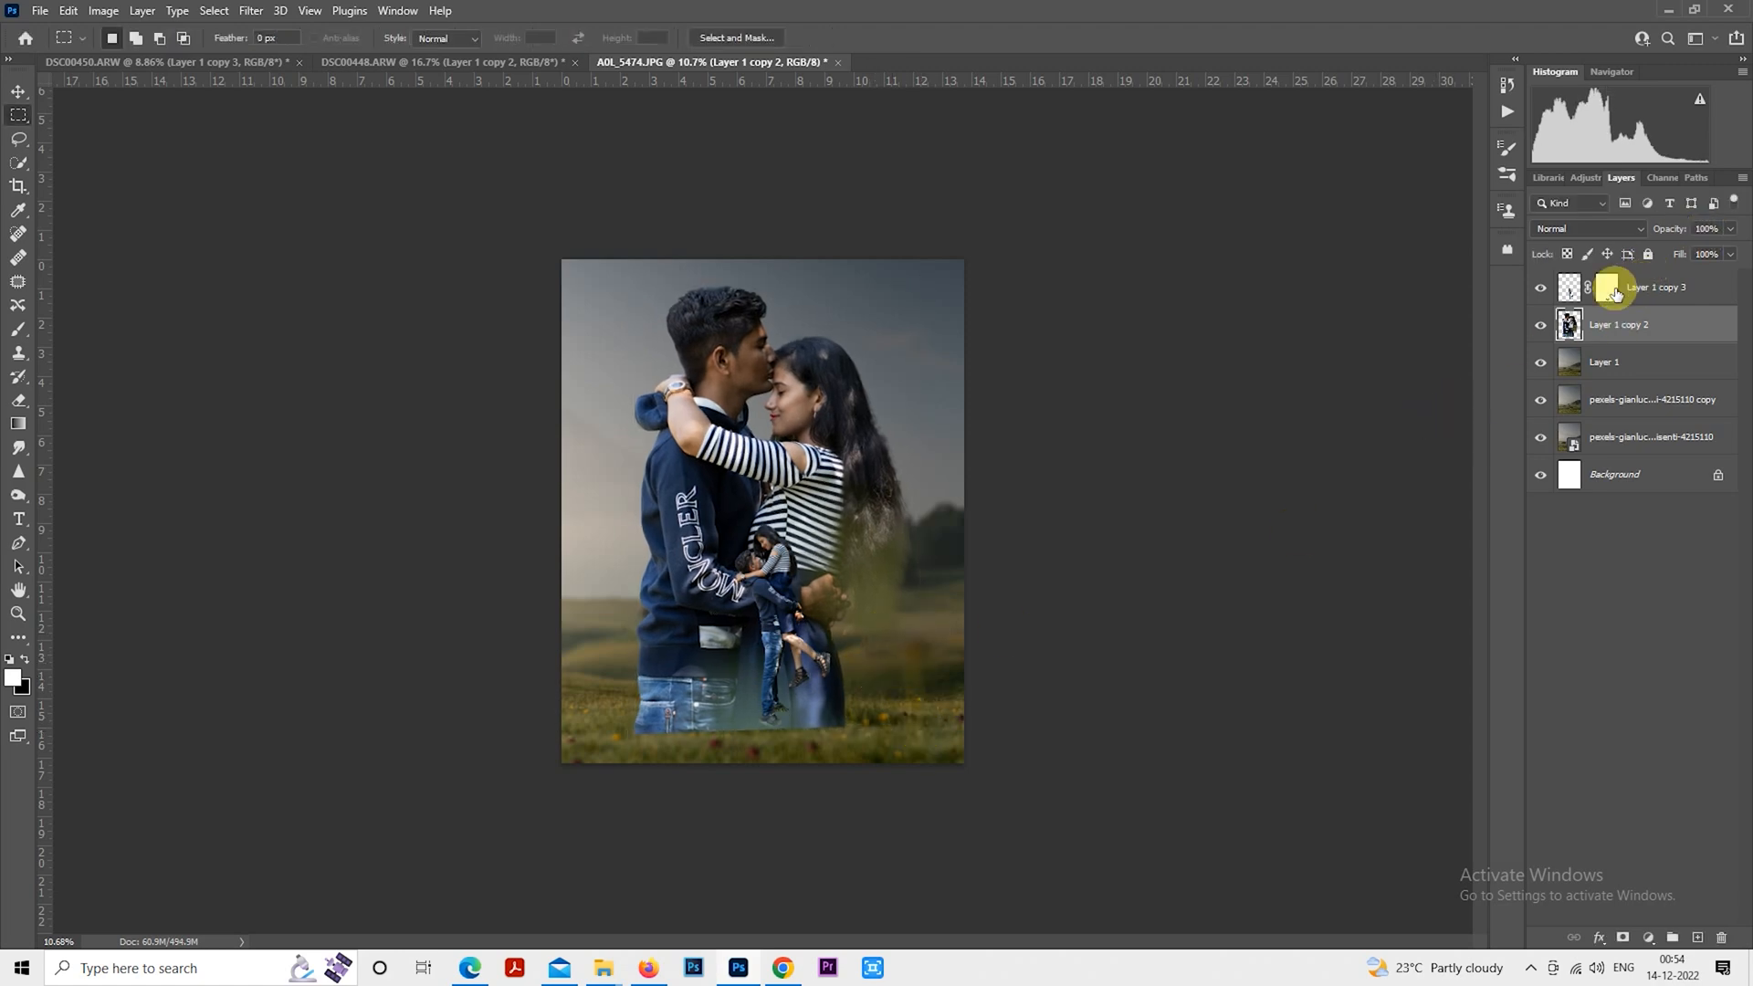
# Add a layer mask to the close-up couple's layer and paint black across its lower edge with a much larger soft brush
pyautogui.click(1622, 938)
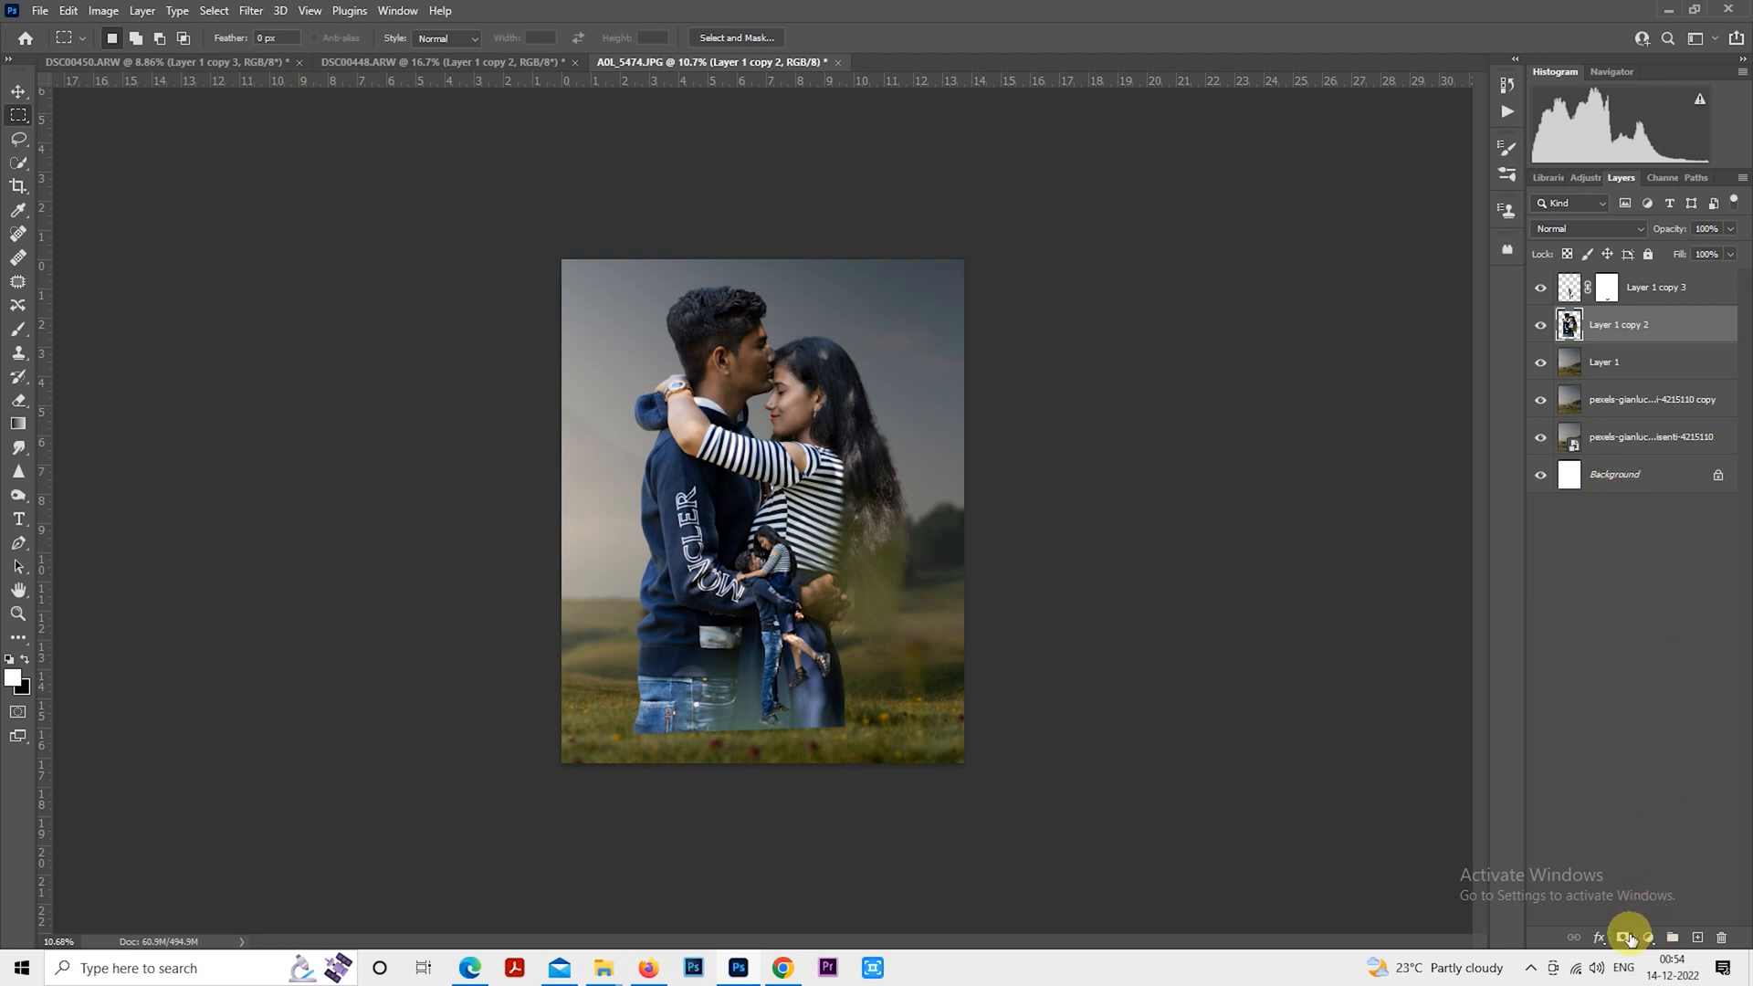
pyautogui.click(18, 330)
pyautogui.press(']')
pyautogui.press(']')
pyautogui.press(']')
pyautogui.press(']')
pyautogui.press(']')
pyautogui.press(']')
pyautogui.press(']')
pyautogui.press(']')
pyautogui.press(']')
pyautogui.press(']')
pyautogui.press(']')
pyautogui.press(']')
pyautogui.press(']')
pyautogui.press(']')
pyautogui.press(']')
pyautogui.press(']')
pyautogui.moveTo(629, 739)
pyautogui.mouseDown()
pyautogui.moveTo(685, 765)
pyautogui.moveTo(784, 731)
pyautogui.moveTo(926, 754)
pyautogui.mouseUp()
# Paint black on the mask across the close-up couple's waists with the soft brush at about 1800 px
pyautogui.press(']')
pyautogui.press(']')
pyautogui.press('[')
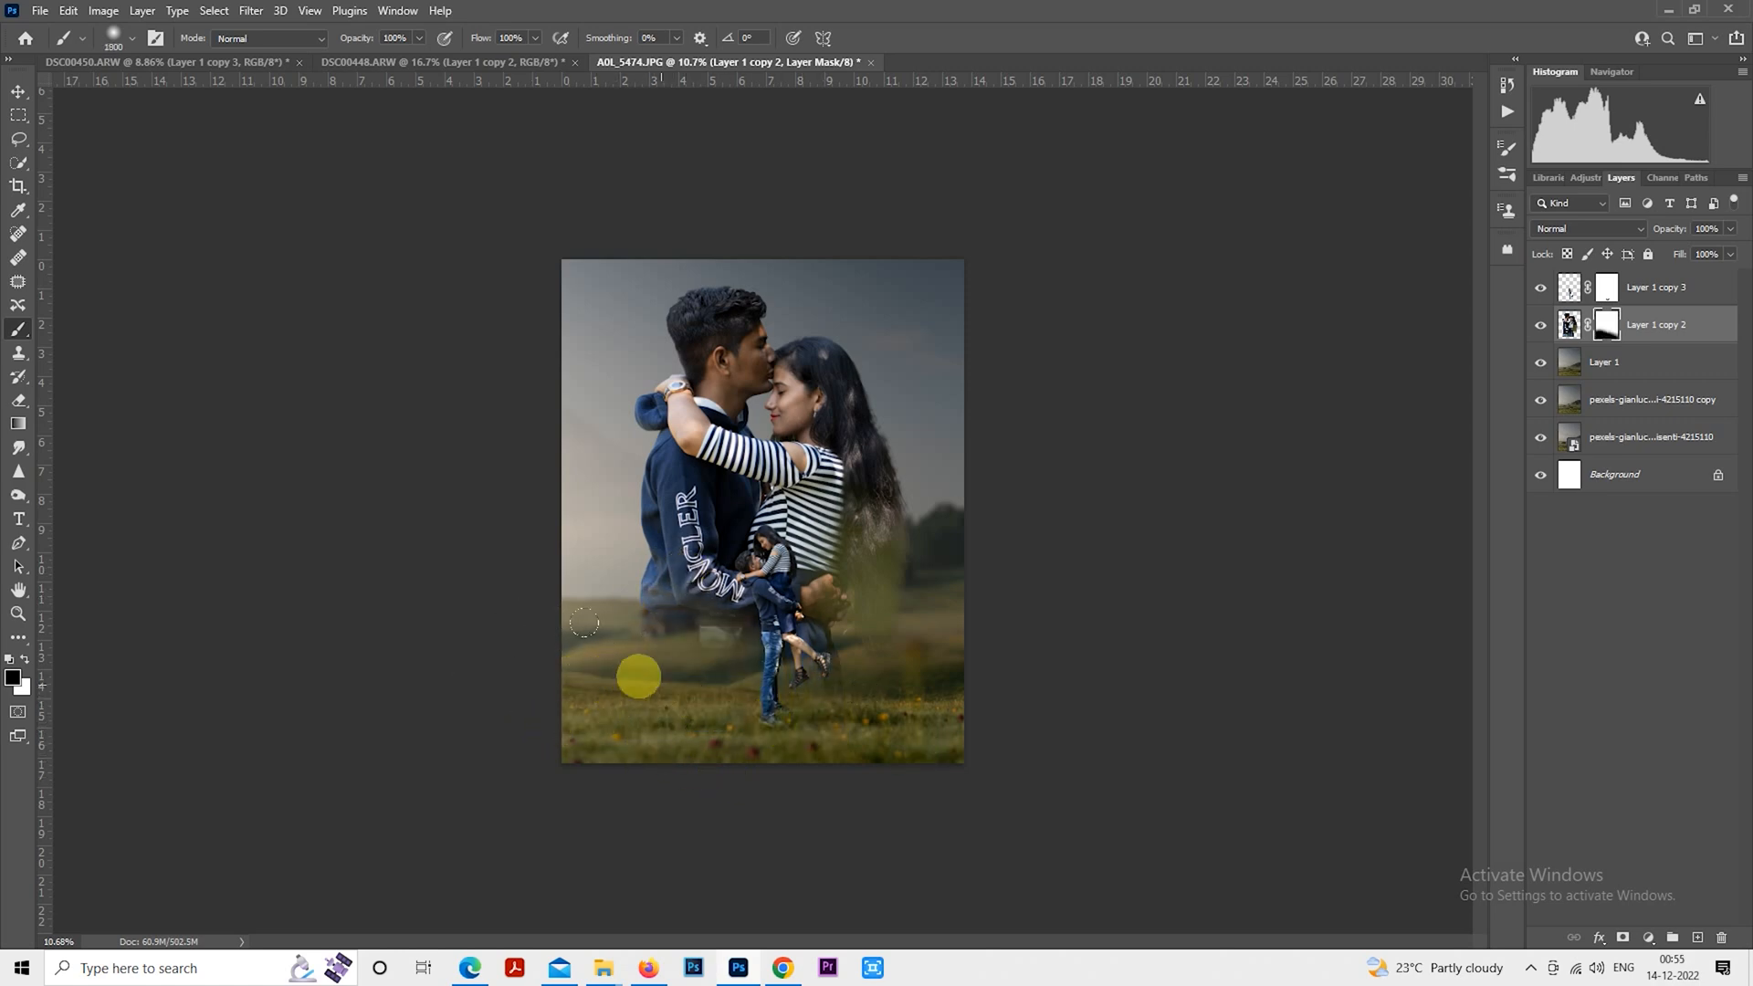
pyautogui.moveTo(623, 668)
pyautogui.mouseDown()
pyautogui.moveTo(831, 677)
pyautogui.moveTo(599, 667)
pyautogui.moveTo(696, 678)
pyautogui.moveTo(566, 618)
pyautogui.moveTo(743, 673)
pyautogui.moveTo(830, 673)
pyautogui.moveTo(755, 685)
pyautogui.moveTo(948, 611)
pyautogui.mouseUp()
# Fade the close-up couple's lower torsos, the woman's hair ends and the jacket's edge on the mask, using about 2200 to 2500 px
pyautogui.press(']')
pyautogui.press(']')
pyautogui.press(']')
pyautogui.press(']')
pyautogui.press(']')
pyautogui.press(']')
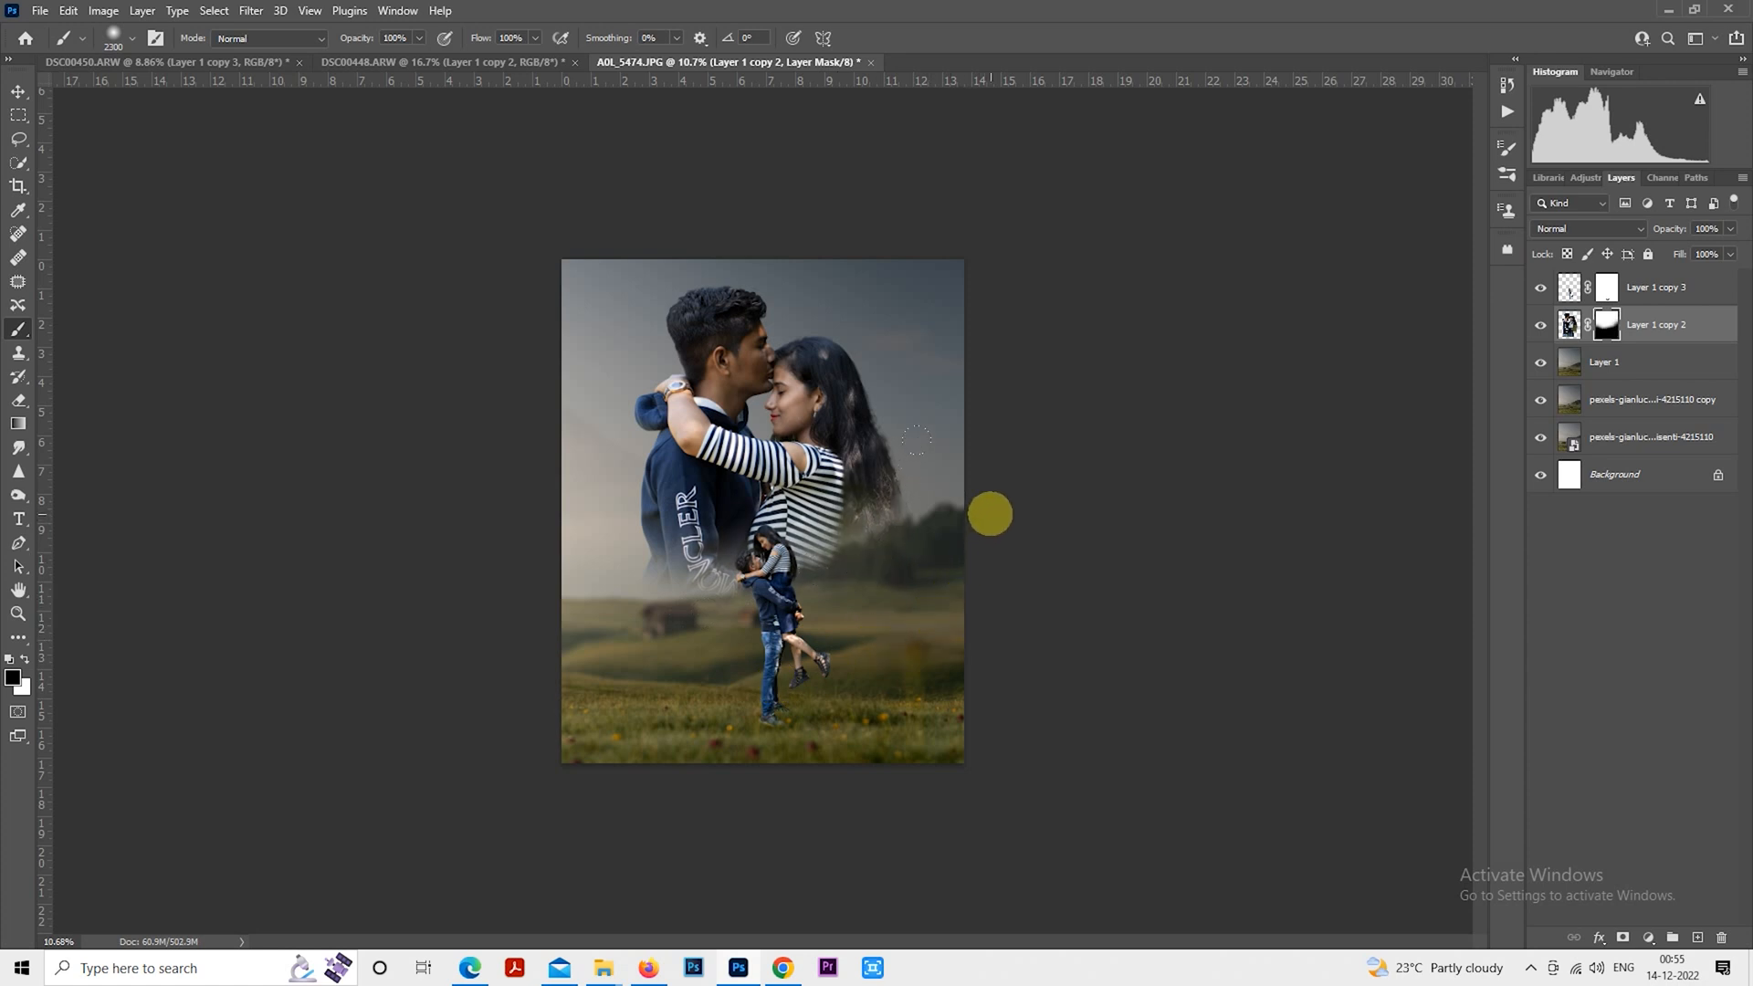
pyautogui.moveTo(983, 532); pyautogui.dragTo(903, 639)
pyautogui.moveTo(791, 670)
pyautogui.mouseDown()
pyautogui.moveTo(907, 598)
pyautogui.moveTo(992, 509)
pyautogui.mouseUp()
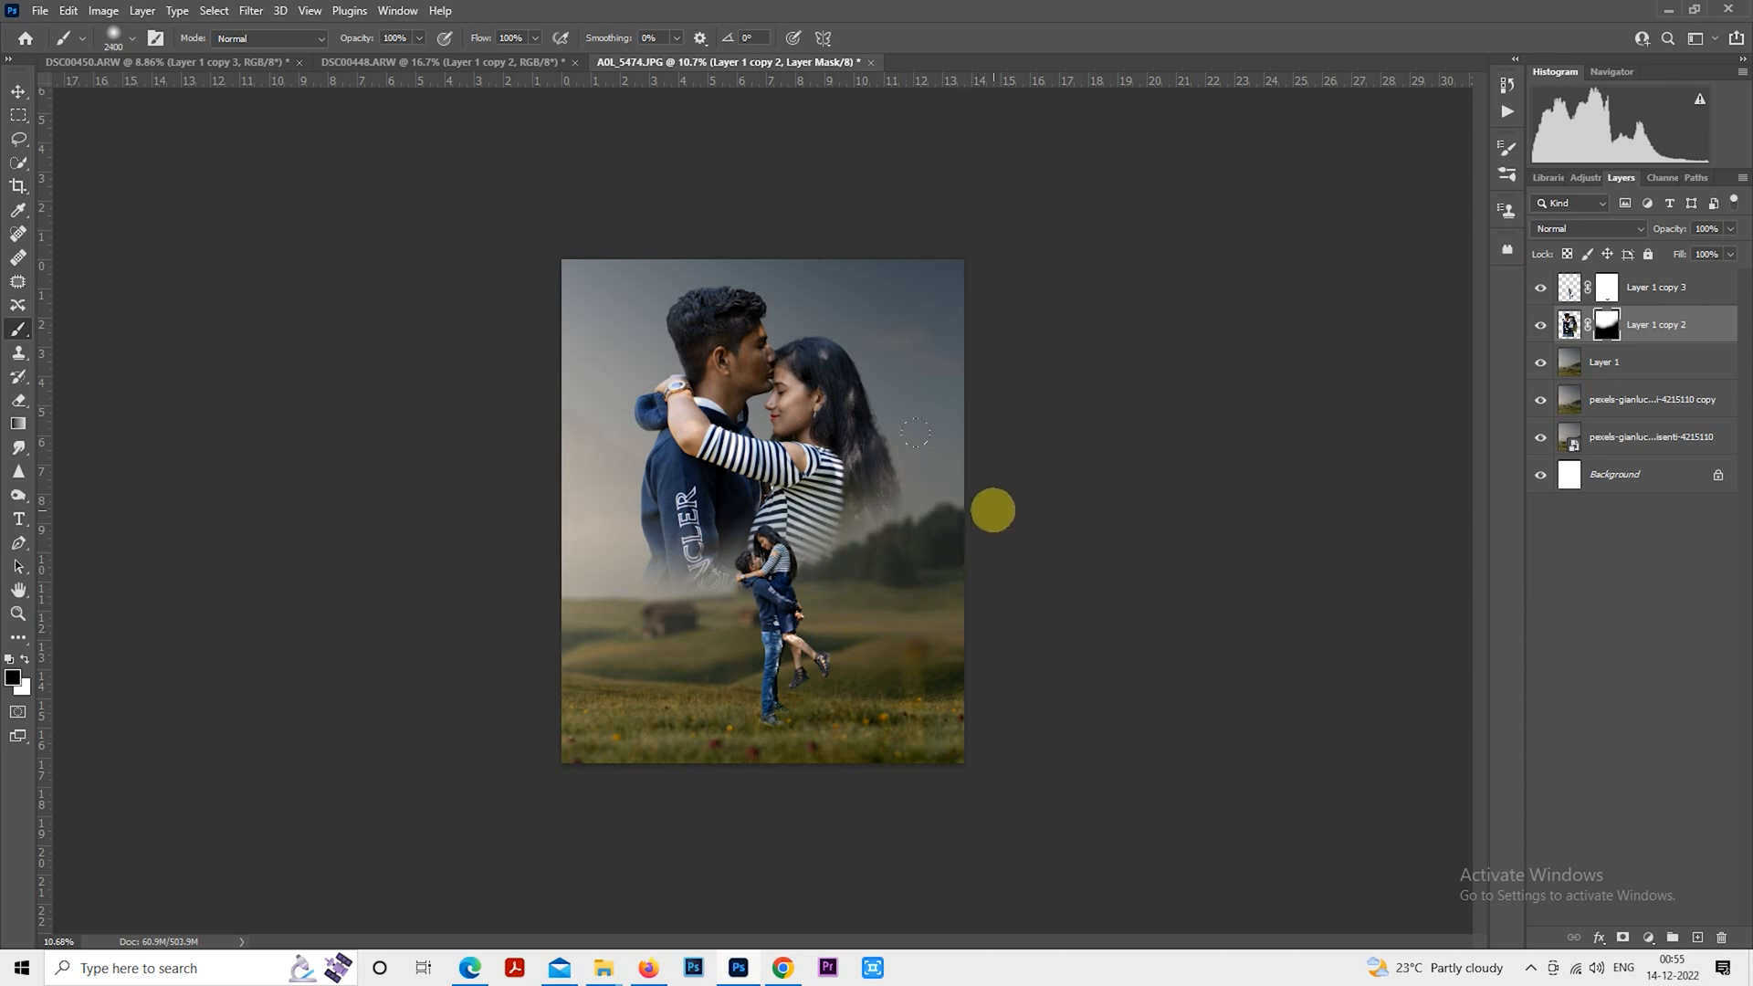
pyautogui.moveTo(979, 446)
pyautogui.mouseDown()
pyautogui.moveTo(974, 587)
pyautogui.moveTo(837, 638)
pyautogui.moveTo(947, 571)
pyautogui.moveTo(892, 626)
pyautogui.moveTo(1052, 478)
pyautogui.moveTo(993, 455)
pyautogui.moveTo(892, 647)
pyautogui.moveTo(721, 690)
pyautogui.moveTo(583, 625)
pyautogui.moveTo(795, 678)
pyautogui.moveTo(543, 564)
pyautogui.mouseUp()
pyautogui.press(']')
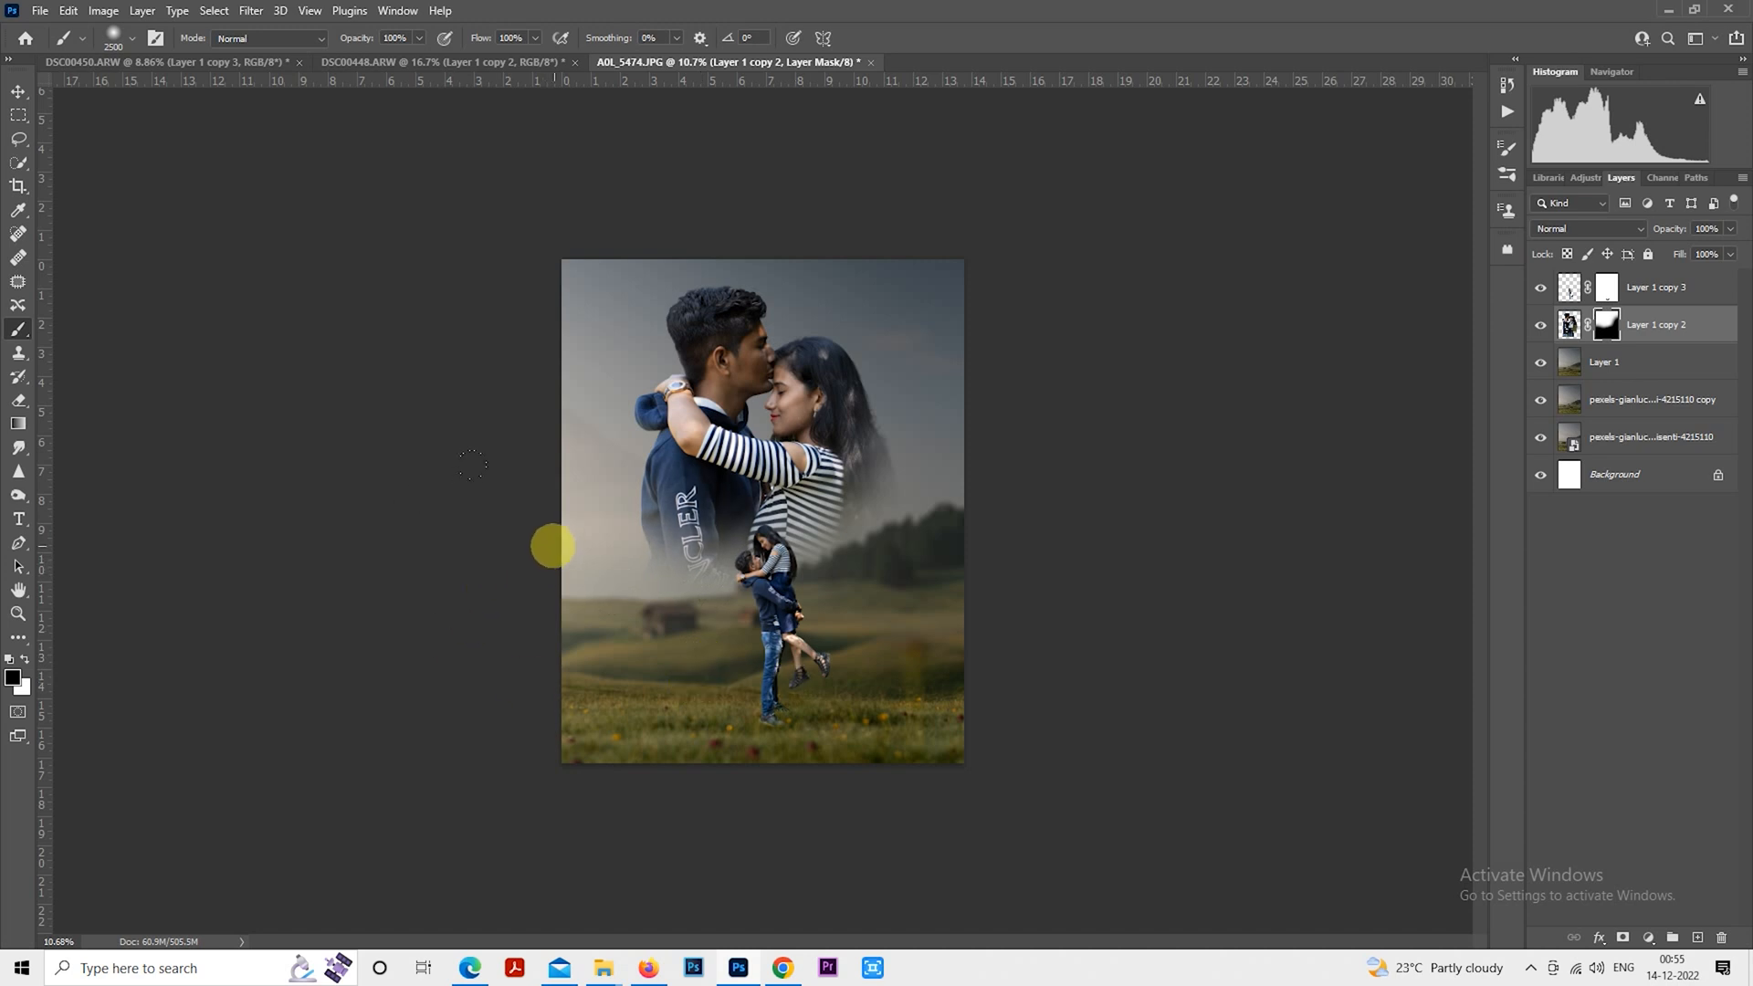
# Restore part of the man's jacket along his back by erasing on the mask, and return to the Brush tool
pyautogui.click(19, 400)
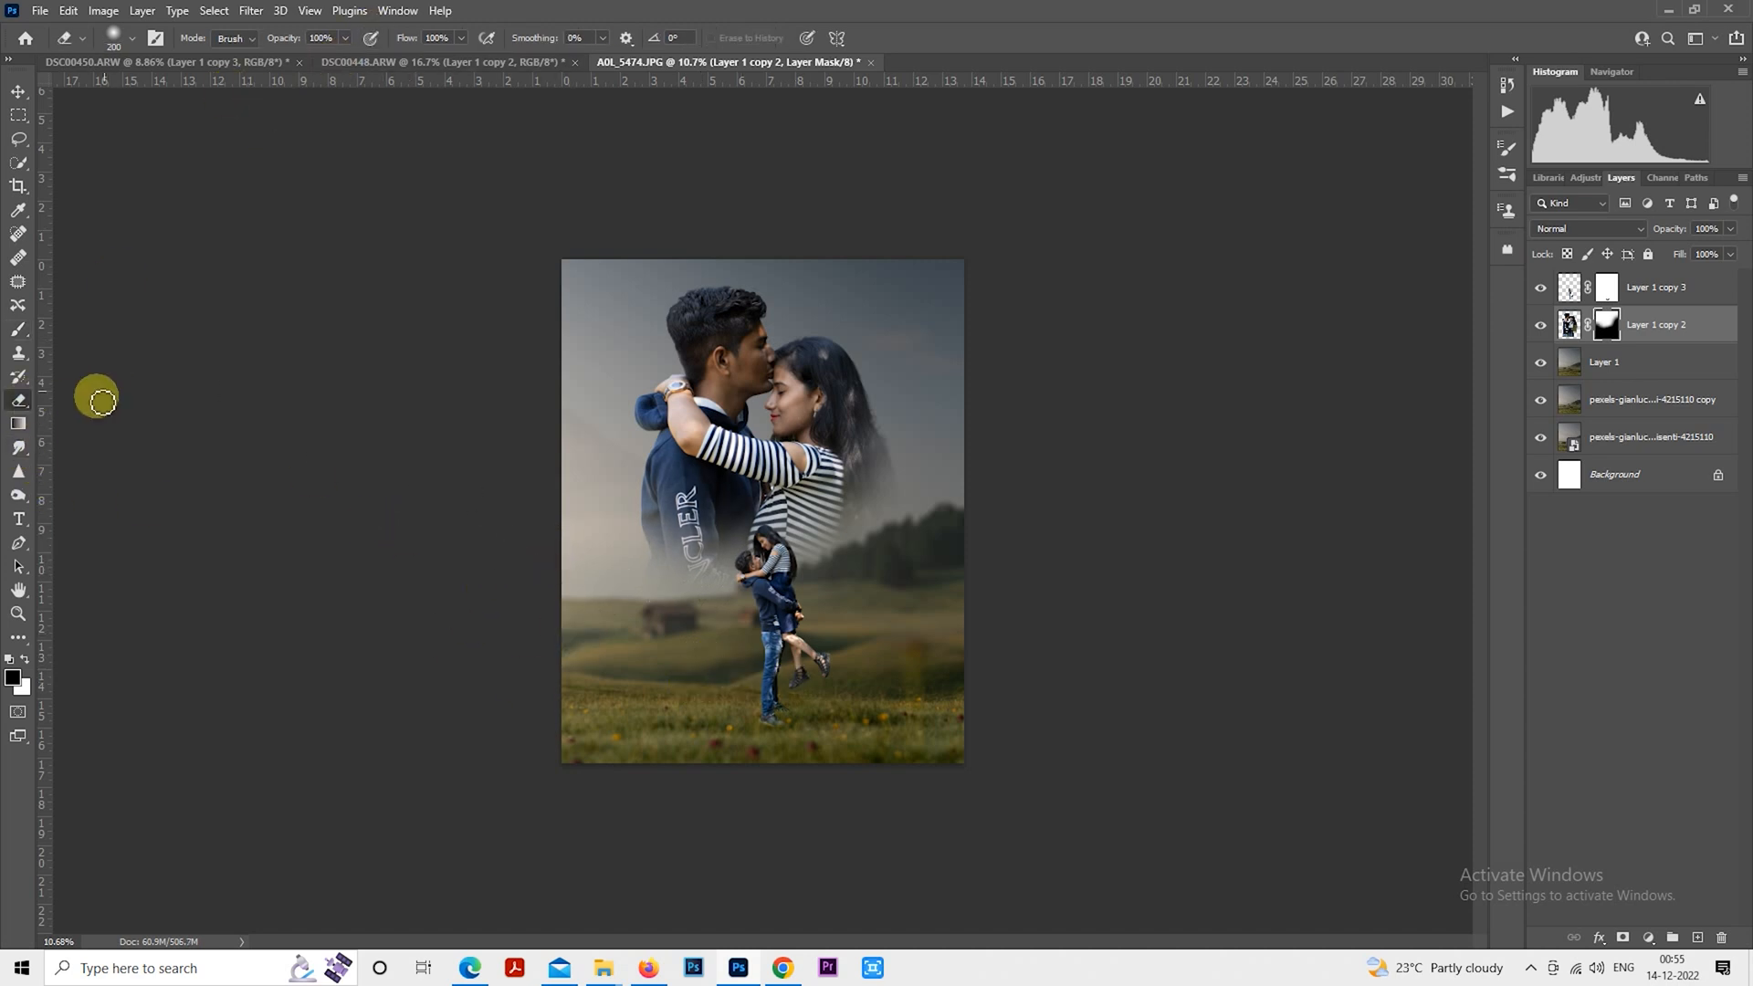
pyautogui.moveTo(630, 478)
pyautogui.mouseDown()
pyautogui.moveTo(712, 443)
pyautogui.moveTo(167, 392)
pyautogui.moveTo(131, 361)
pyautogui.mouseUp()
pyautogui.click(17, 333)
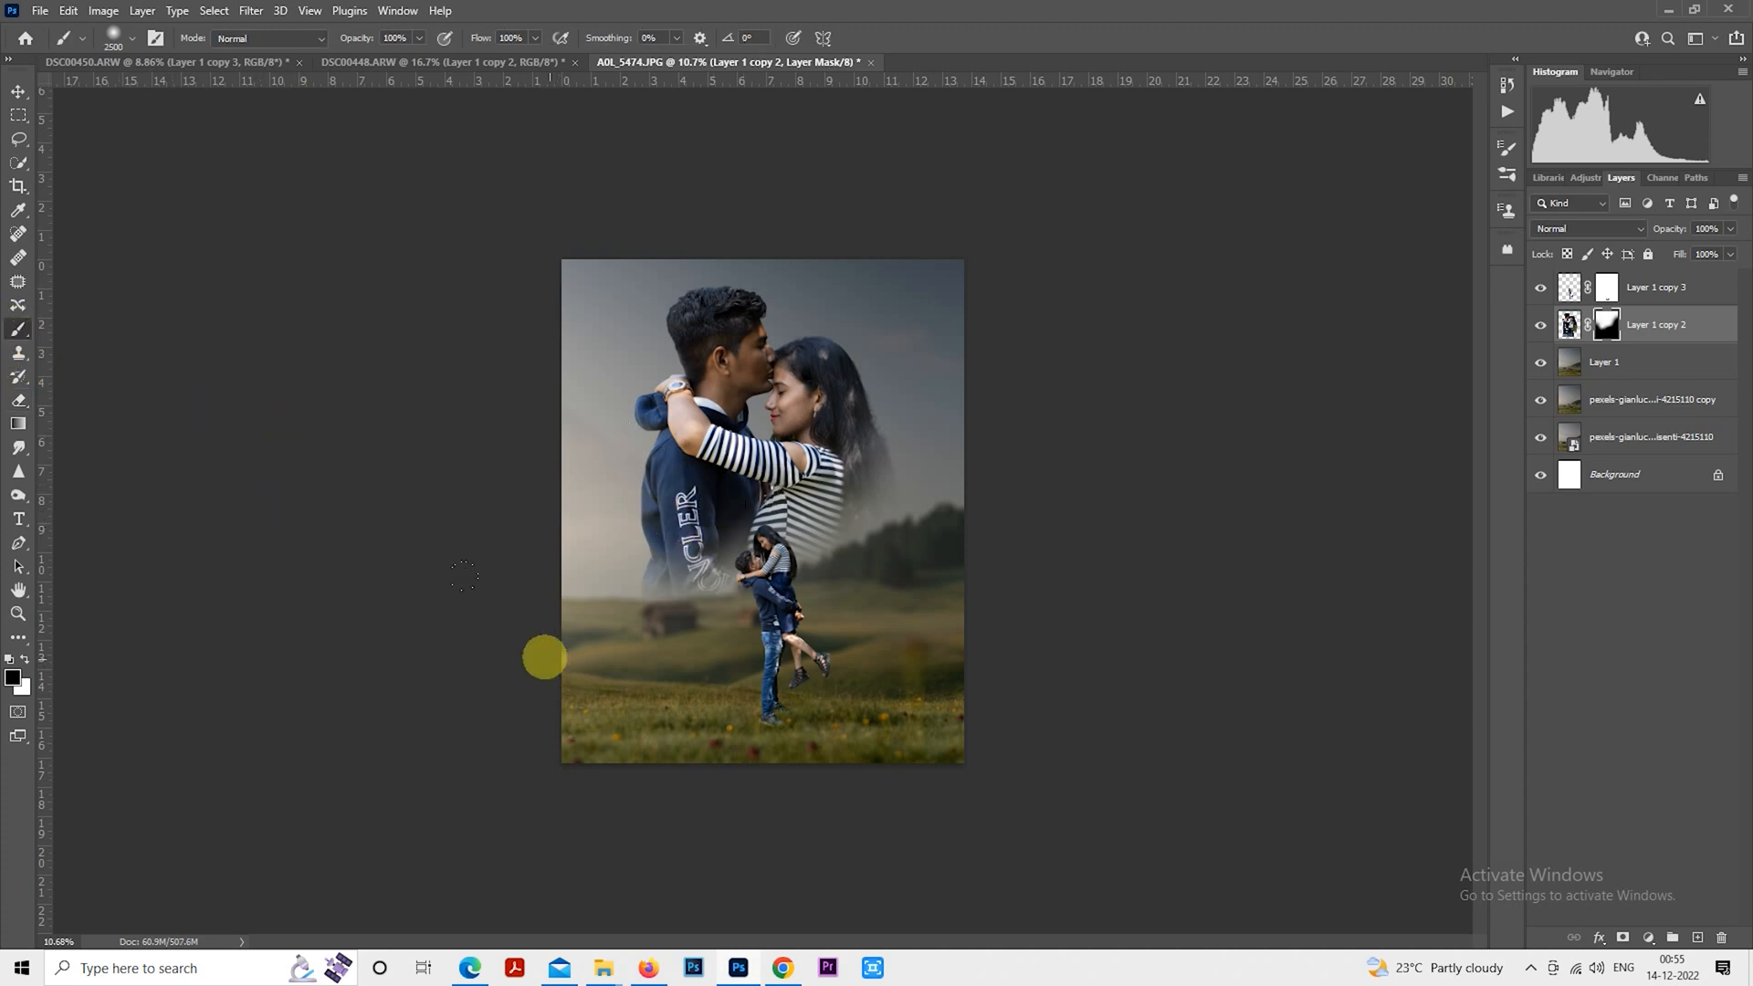
# Lower the brush opacity to 52% and lightly paint on the mask around the close-up couple's outer edges
pyautogui.click(419, 38)
pyautogui.moveTo(383, 58); pyautogui.dragTo(379, 59)
pyautogui.moveTo(565, 569)
pyautogui.mouseDown()
pyautogui.moveTo(650, 661)
pyautogui.moveTo(826, 660)
pyautogui.moveTo(526, 516)
pyautogui.moveTo(666, 633)
pyautogui.moveTo(513, 481)
pyautogui.moveTo(560, 395)
pyautogui.mouseUp()
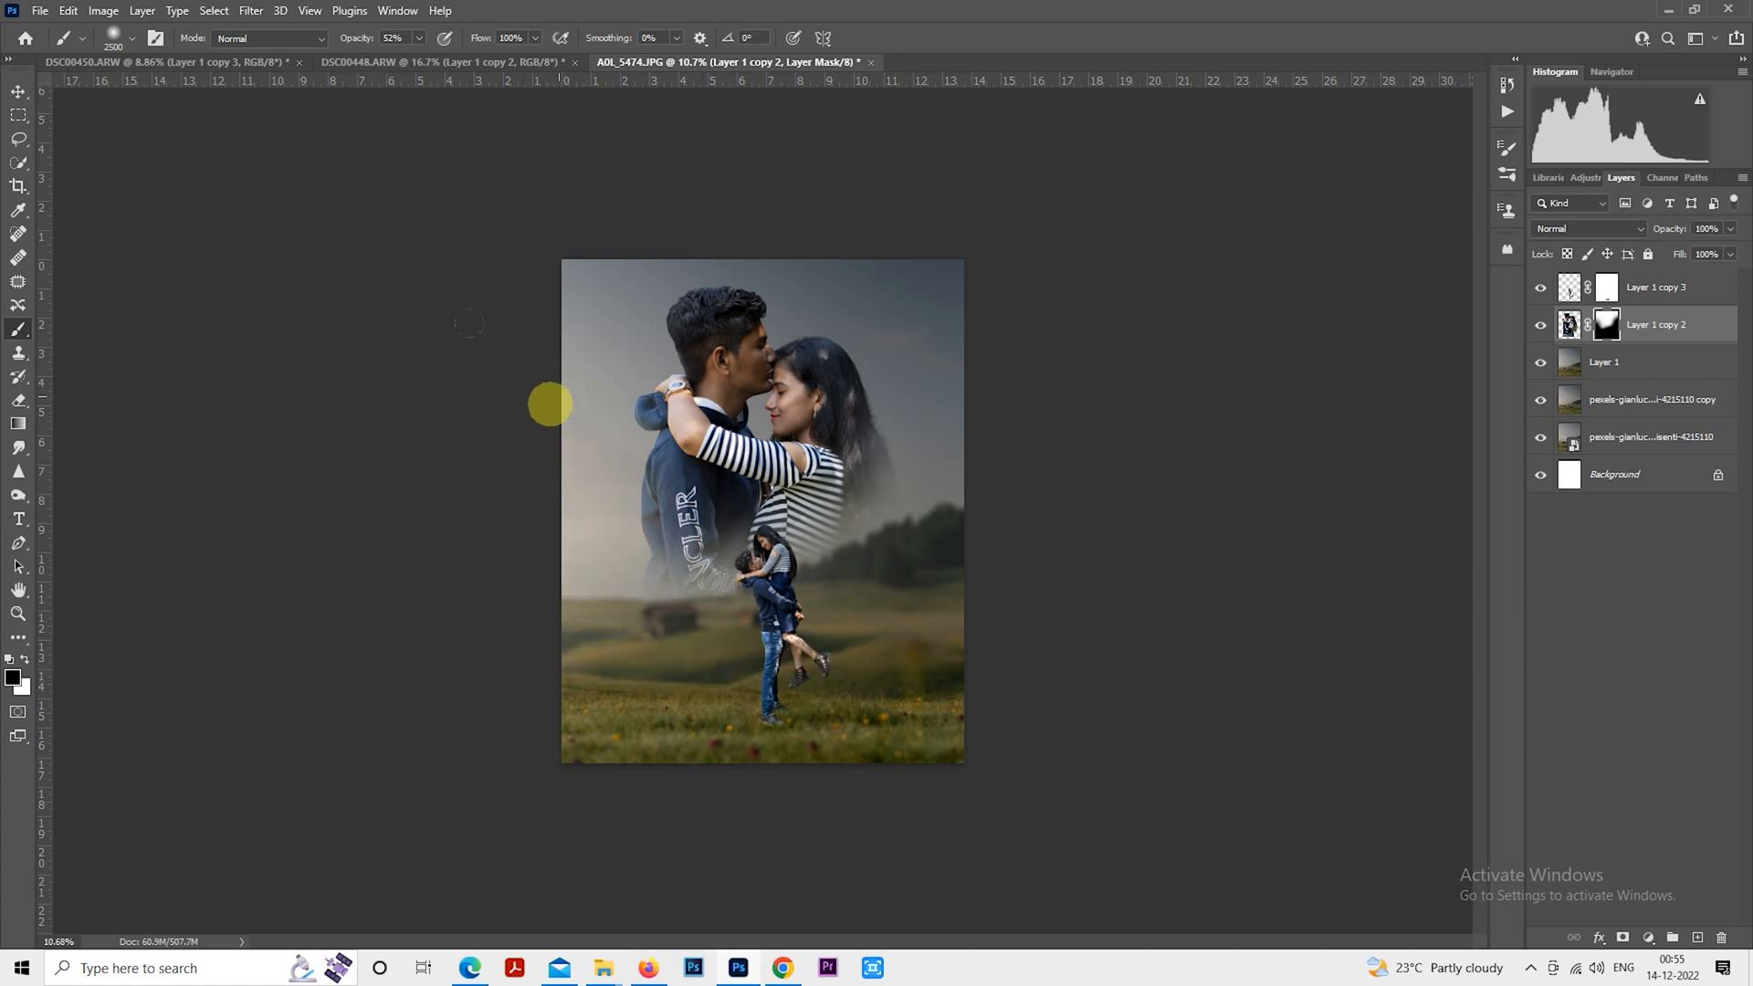
pyautogui.moveTo(715, 206)
pyautogui.mouseDown()
pyautogui.moveTo(579, 262)
pyautogui.moveTo(767, 180)
pyautogui.moveTo(889, 258)
pyautogui.moveTo(965, 404)
pyautogui.moveTo(967, 520)
pyautogui.moveTo(601, 337)
pyautogui.moveTo(724, 184)
pyautogui.moveTo(743, 200)
pyautogui.moveTo(561, 326)
pyautogui.mouseUp()
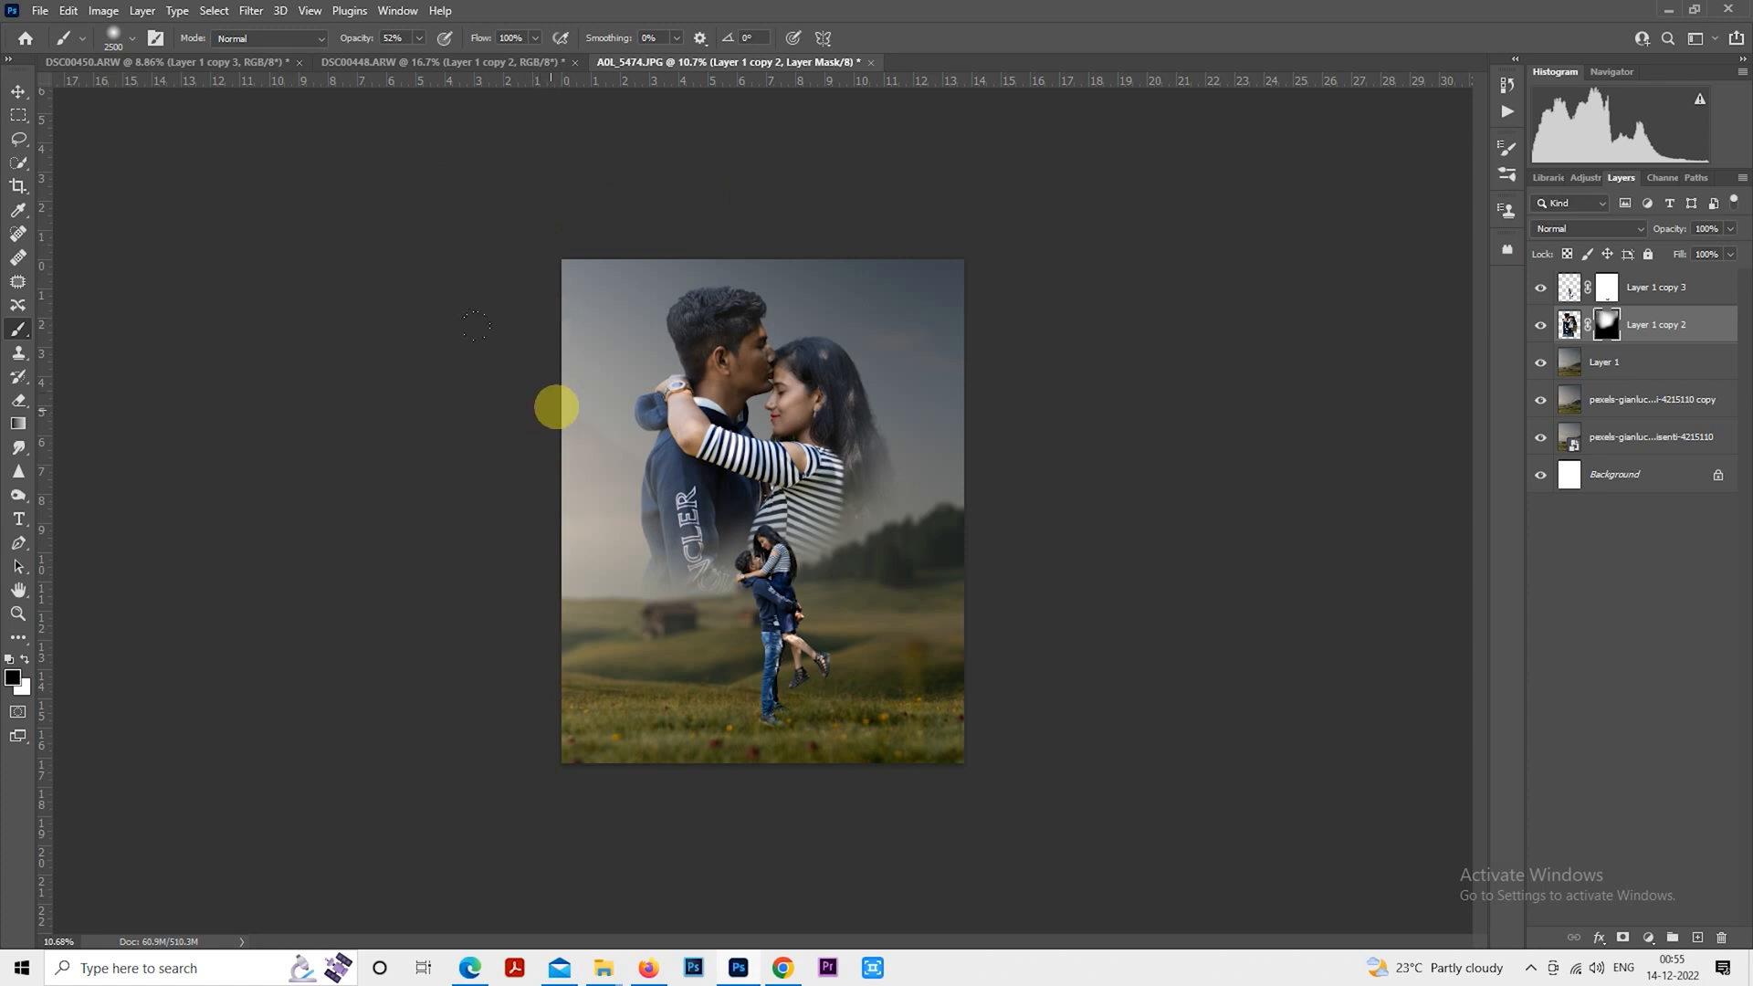
pyautogui.scroll(1, 410, 514)
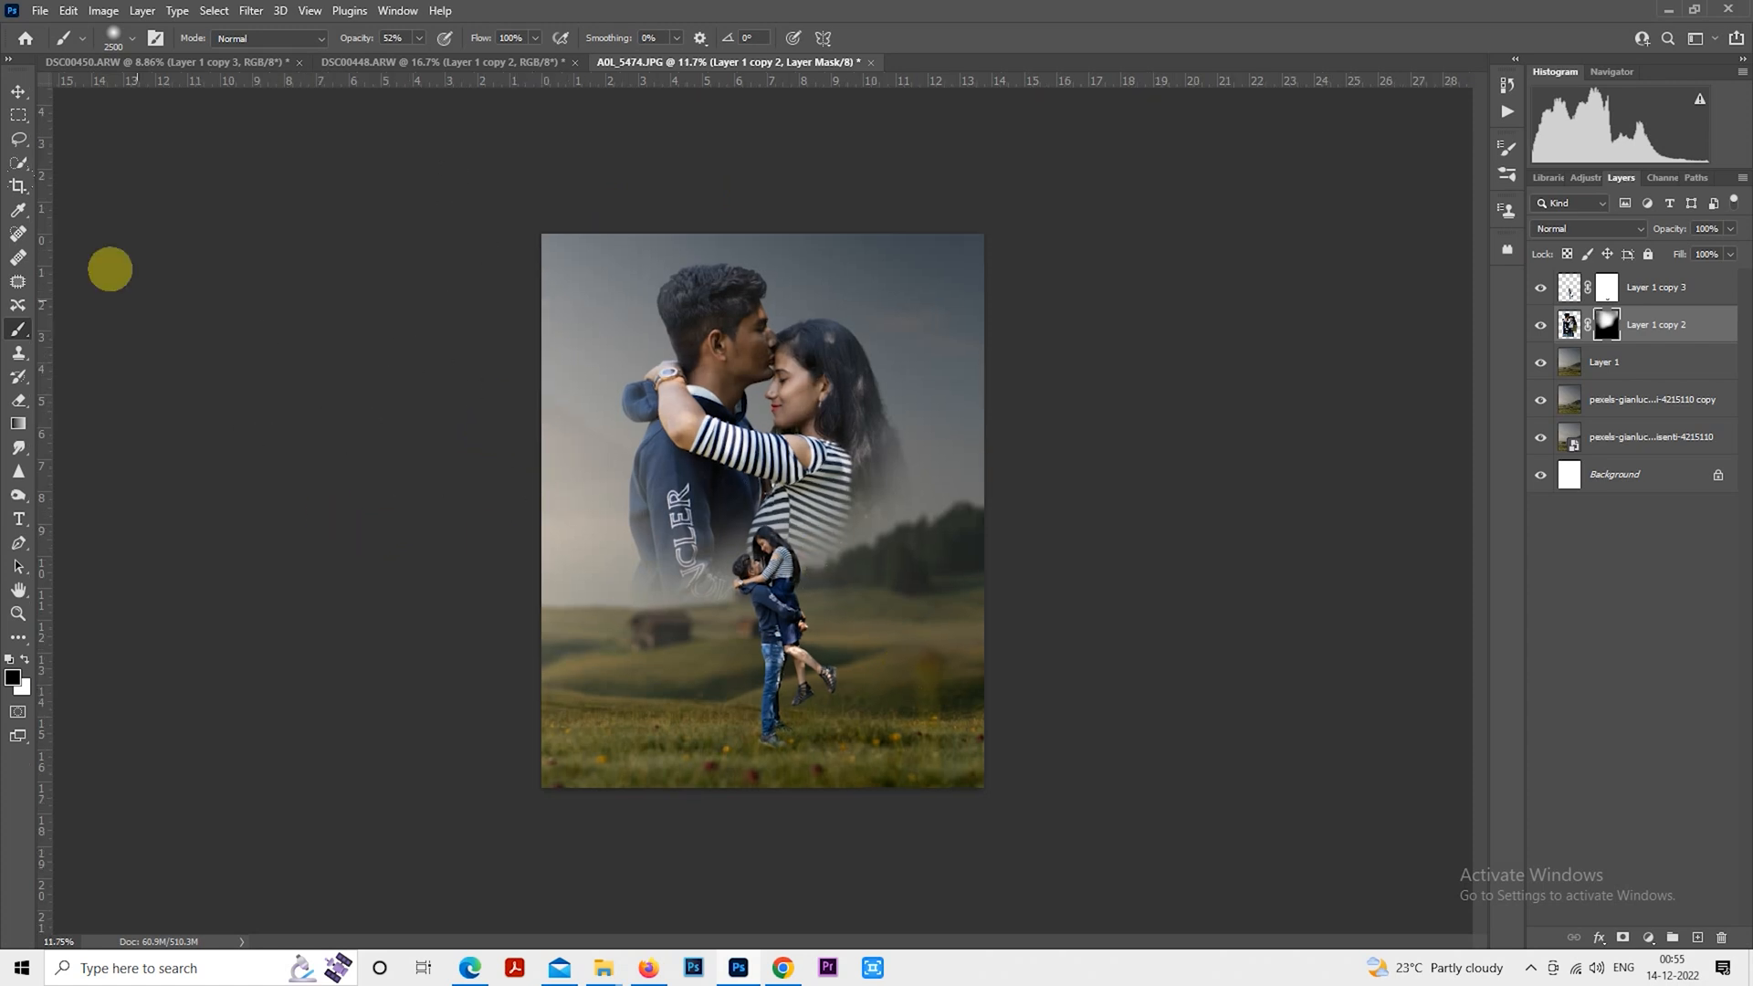
# Switch from the mask to the image of the close-up couple's layer and swap the foreground and background colours
pyautogui.click(19, 115)
pyautogui.scroll(1, 1084, 458)
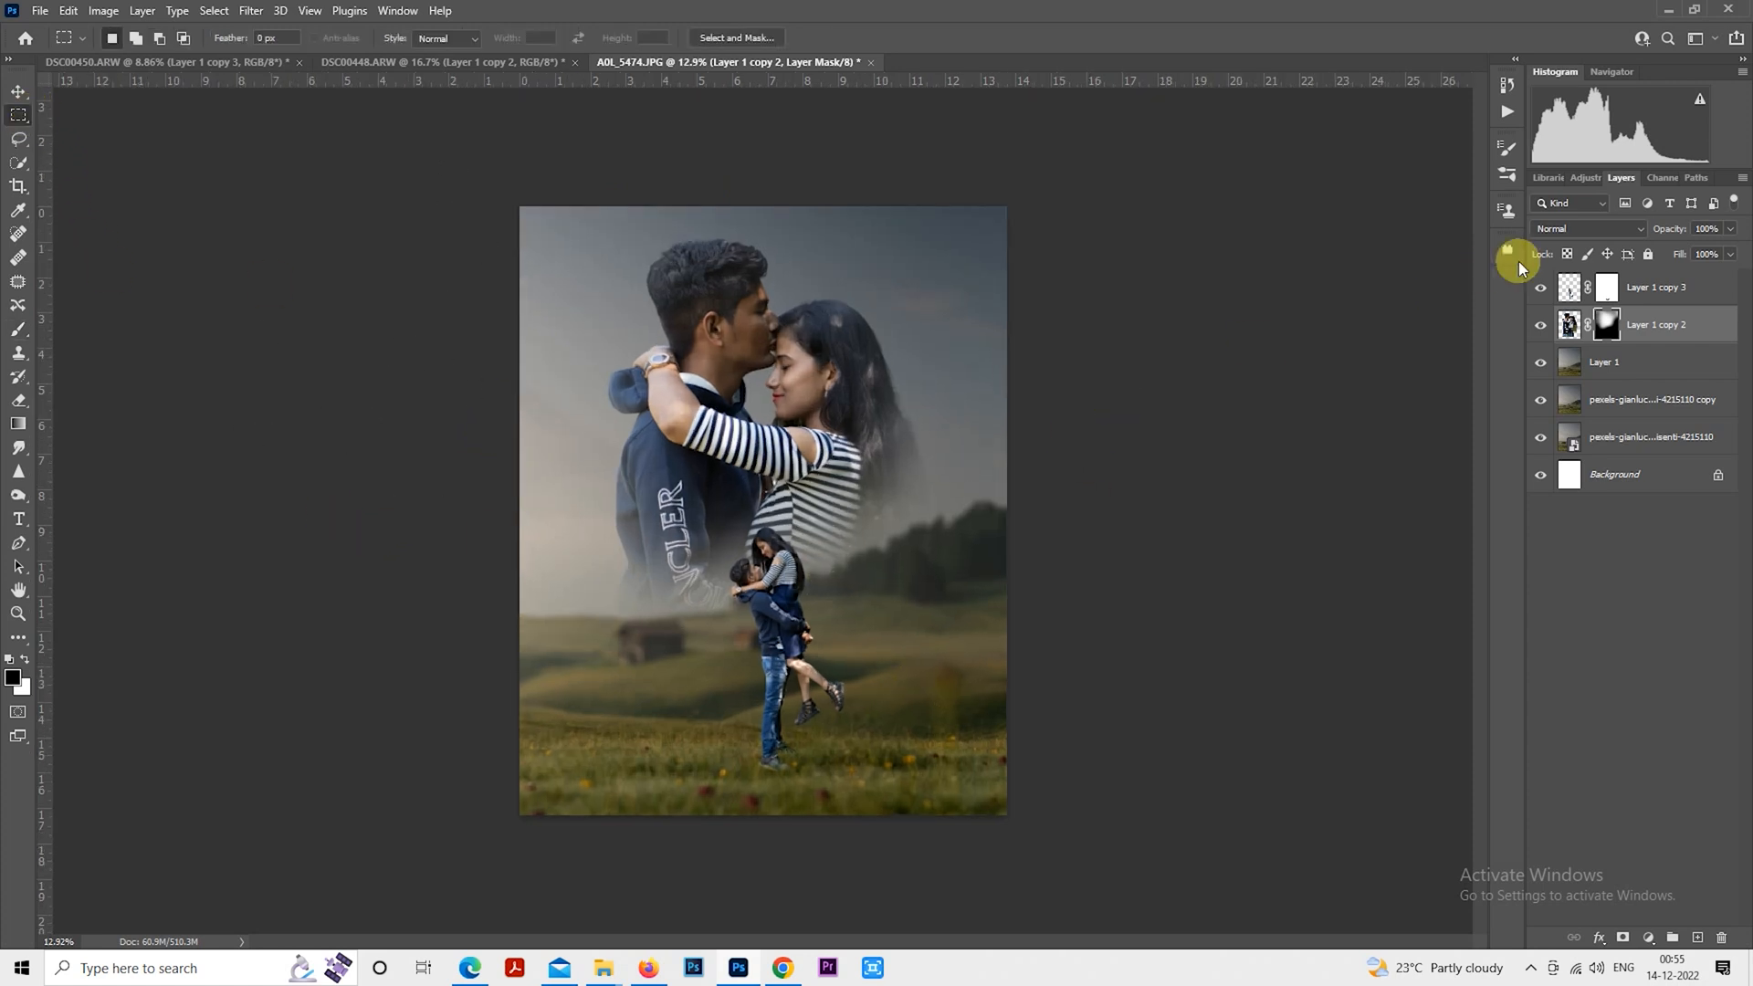
pyautogui.click(1570, 328)
pyautogui.press('x')
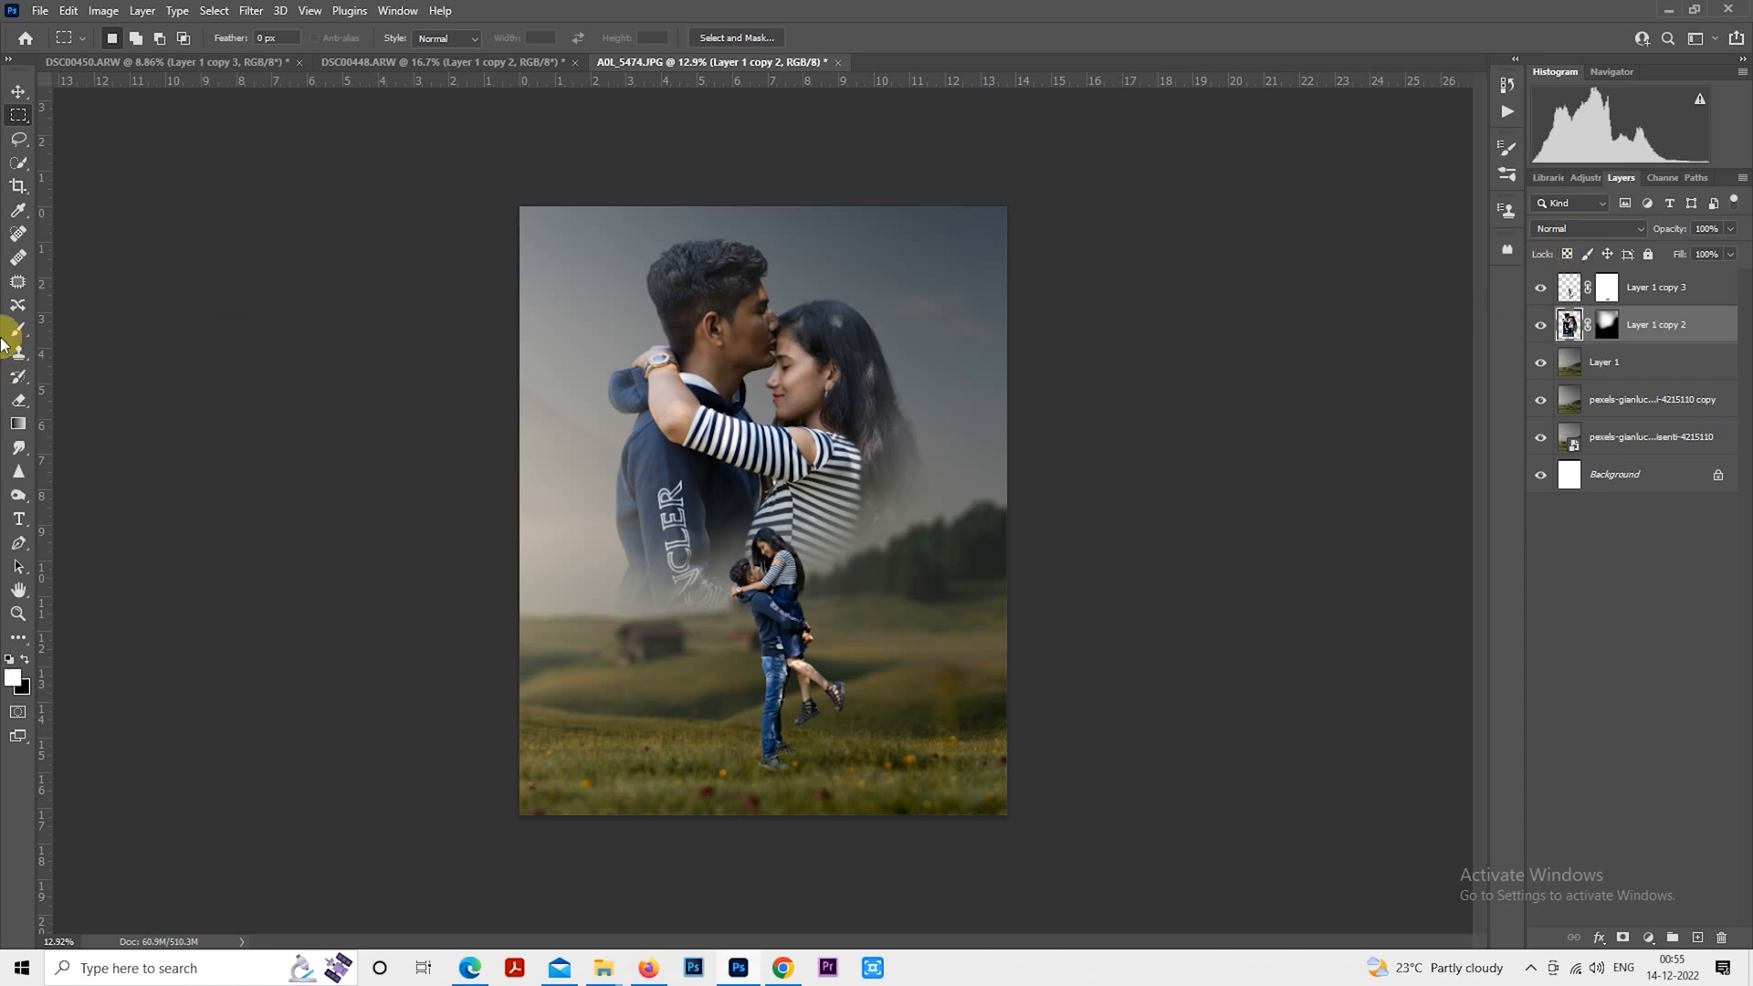
# Try to remove the dark spot at the man's neck hairline with the Spot Healing Brush at 20 px
pyautogui.click(19, 235)
pyautogui.scroll(15, 509, 290)
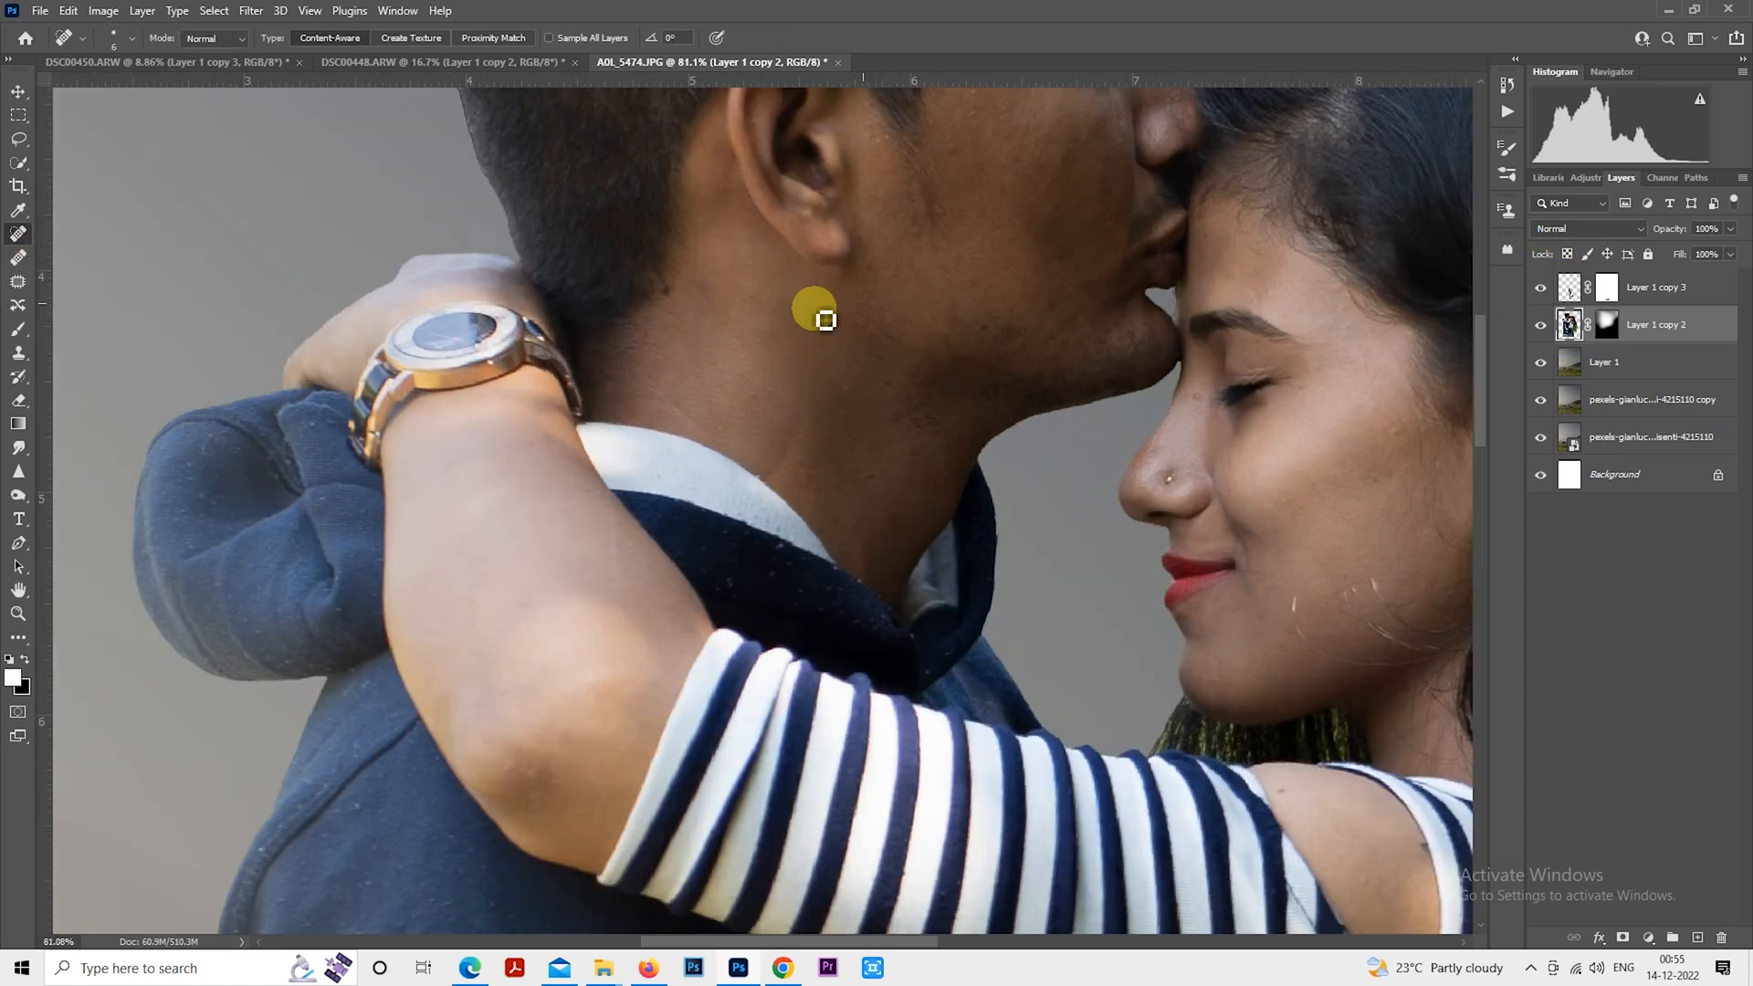
pyautogui.moveTo(814, 305)
pyautogui.mouseDown()
pyautogui.moveTo(740, 538)
pyautogui.moveTo(615, 556)
pyautogui.mouseUp()
pyautogui.scroll(3, 595, 529)
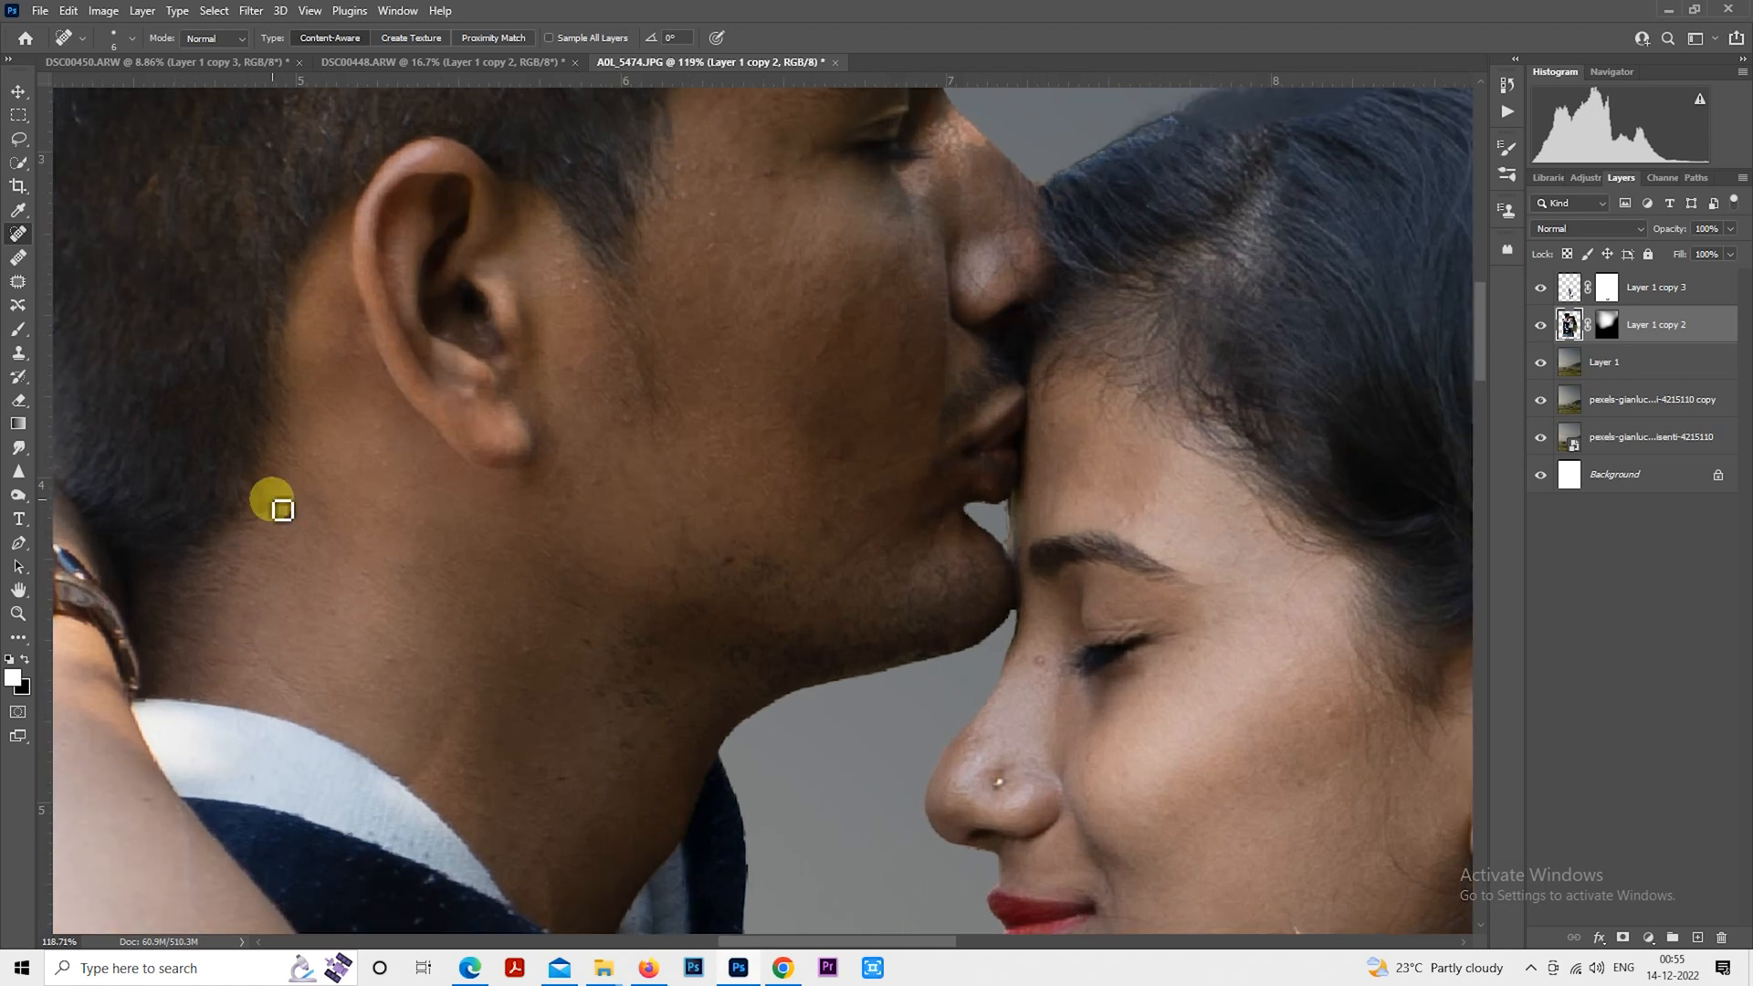
pyautogui.press(']')
pyautogui.click(265, 513)
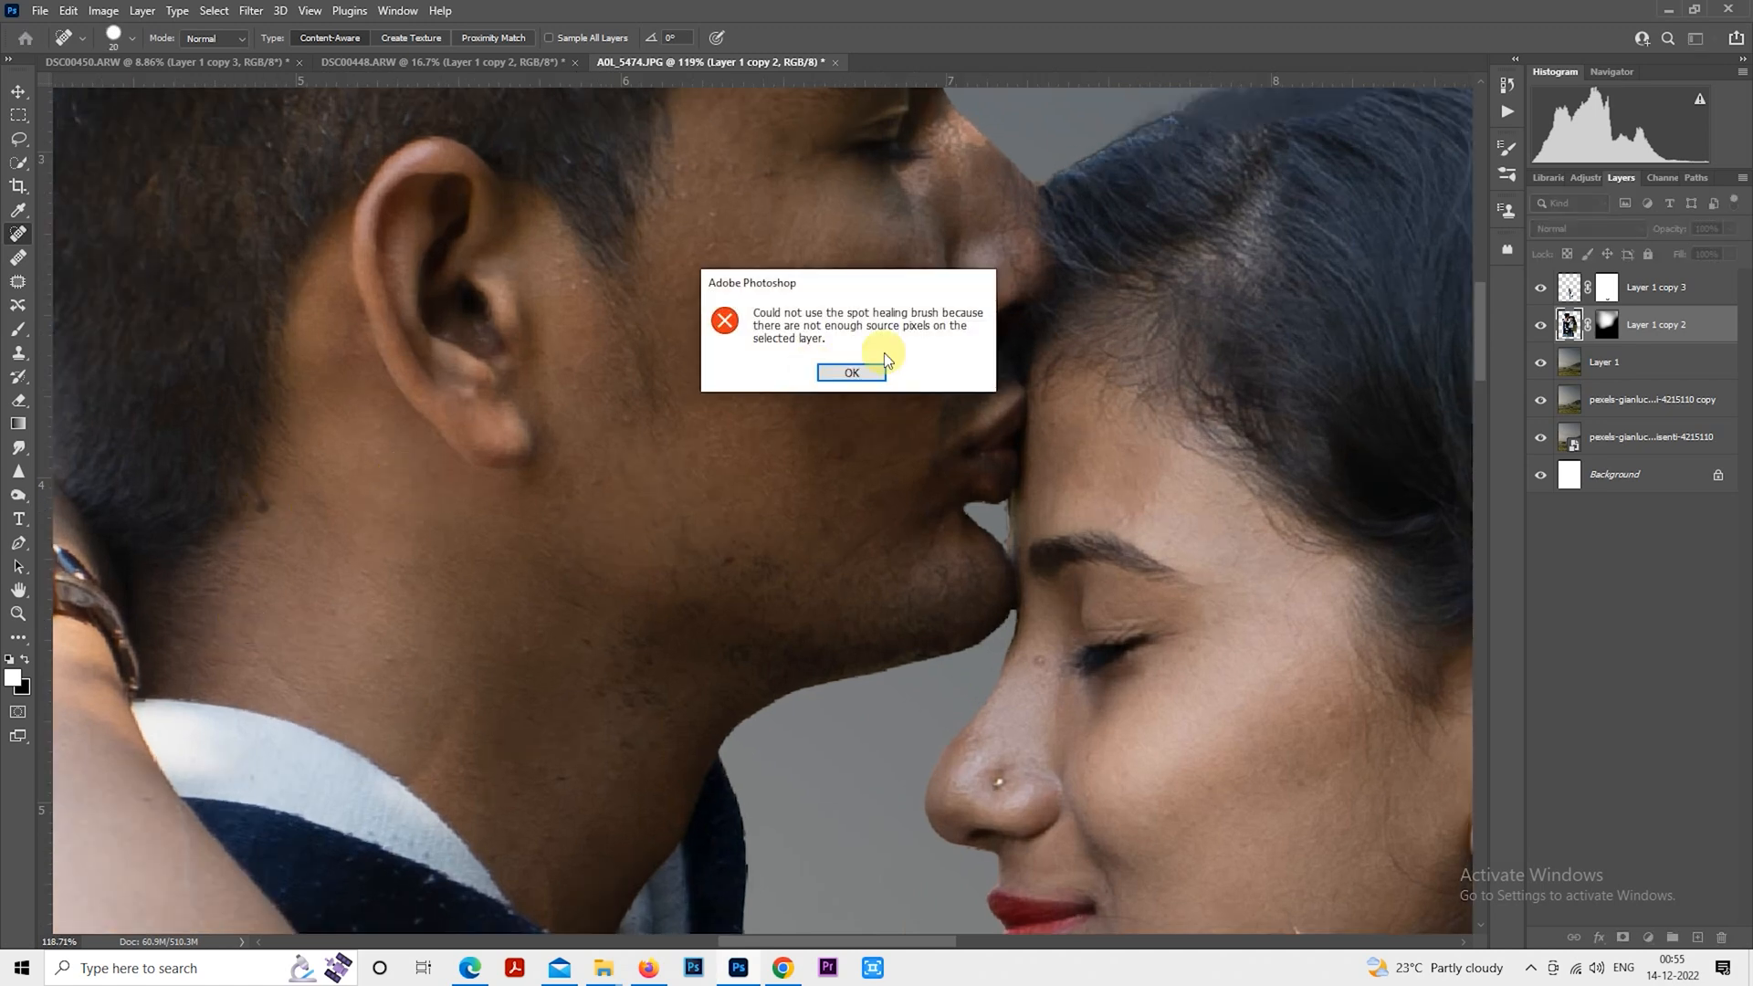
pyautogui.click(883, 371)
# Heal the dark spots on the man's neck behind the ear with the Healing Brush at 15 px, sampling clean neck skin
pyautogui.click(18, 259)
pyautogui.scroll(1, 333, 507)
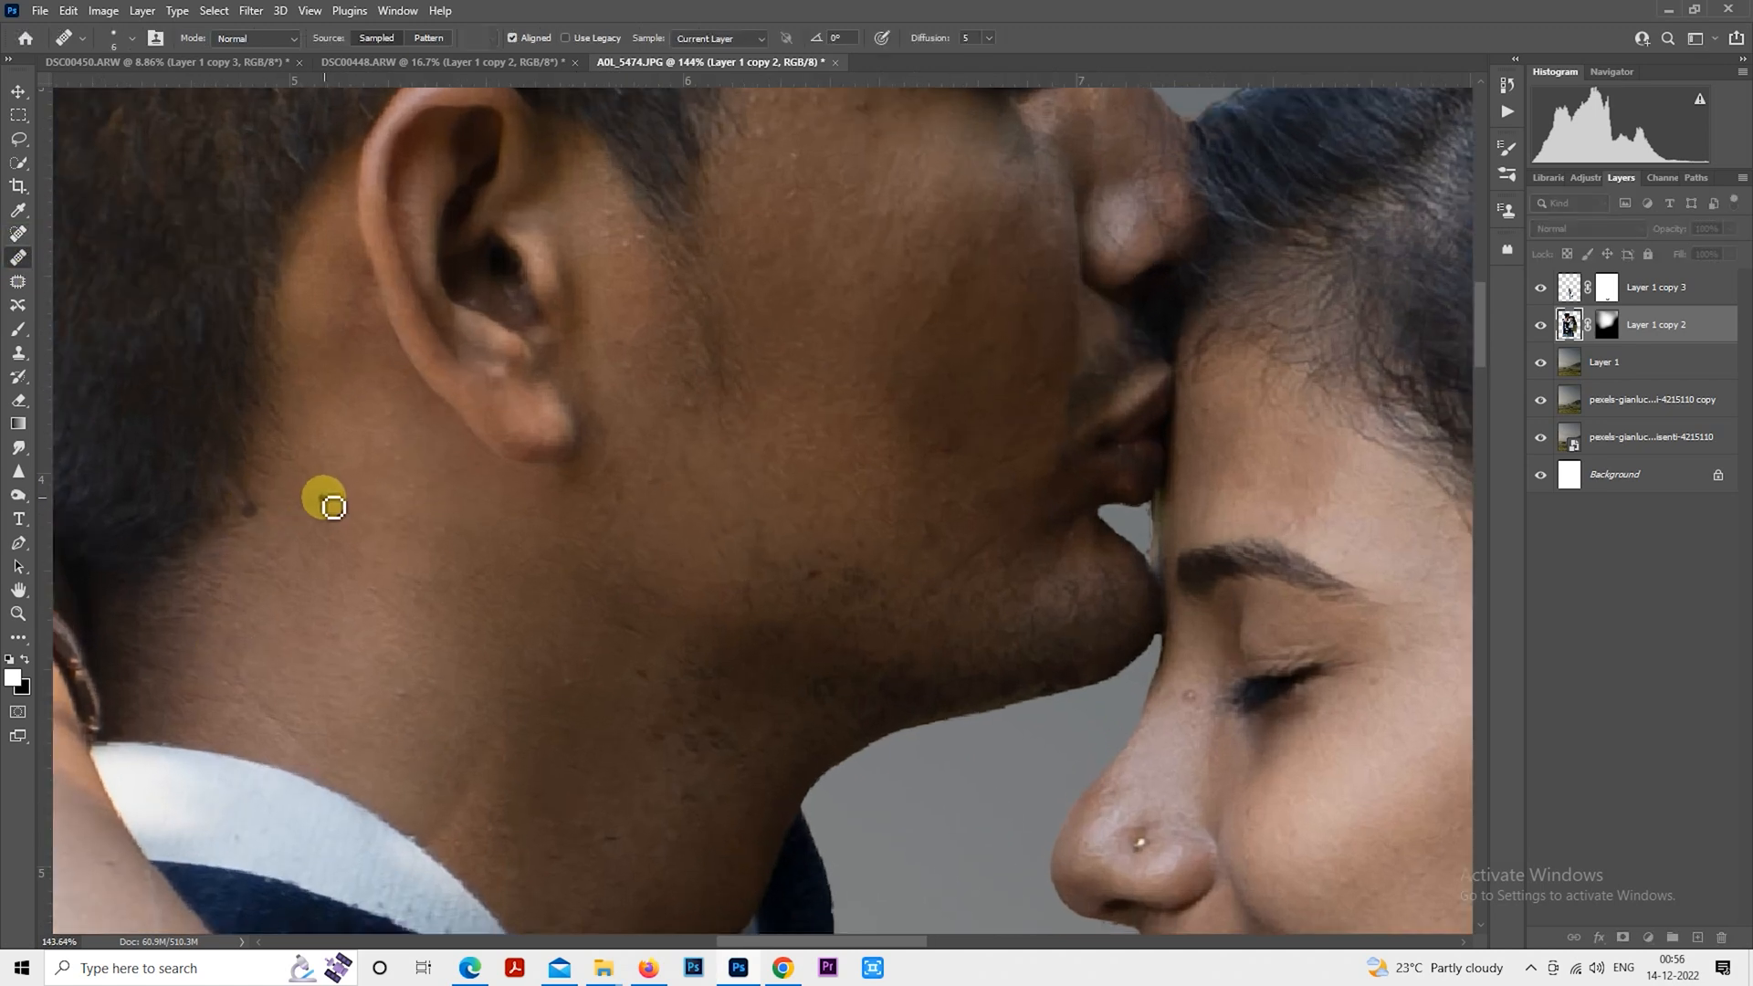
pyautogui.press(']')
pyautogui.press(']')
pyautogui.press(']')
pyautogui.press(']')
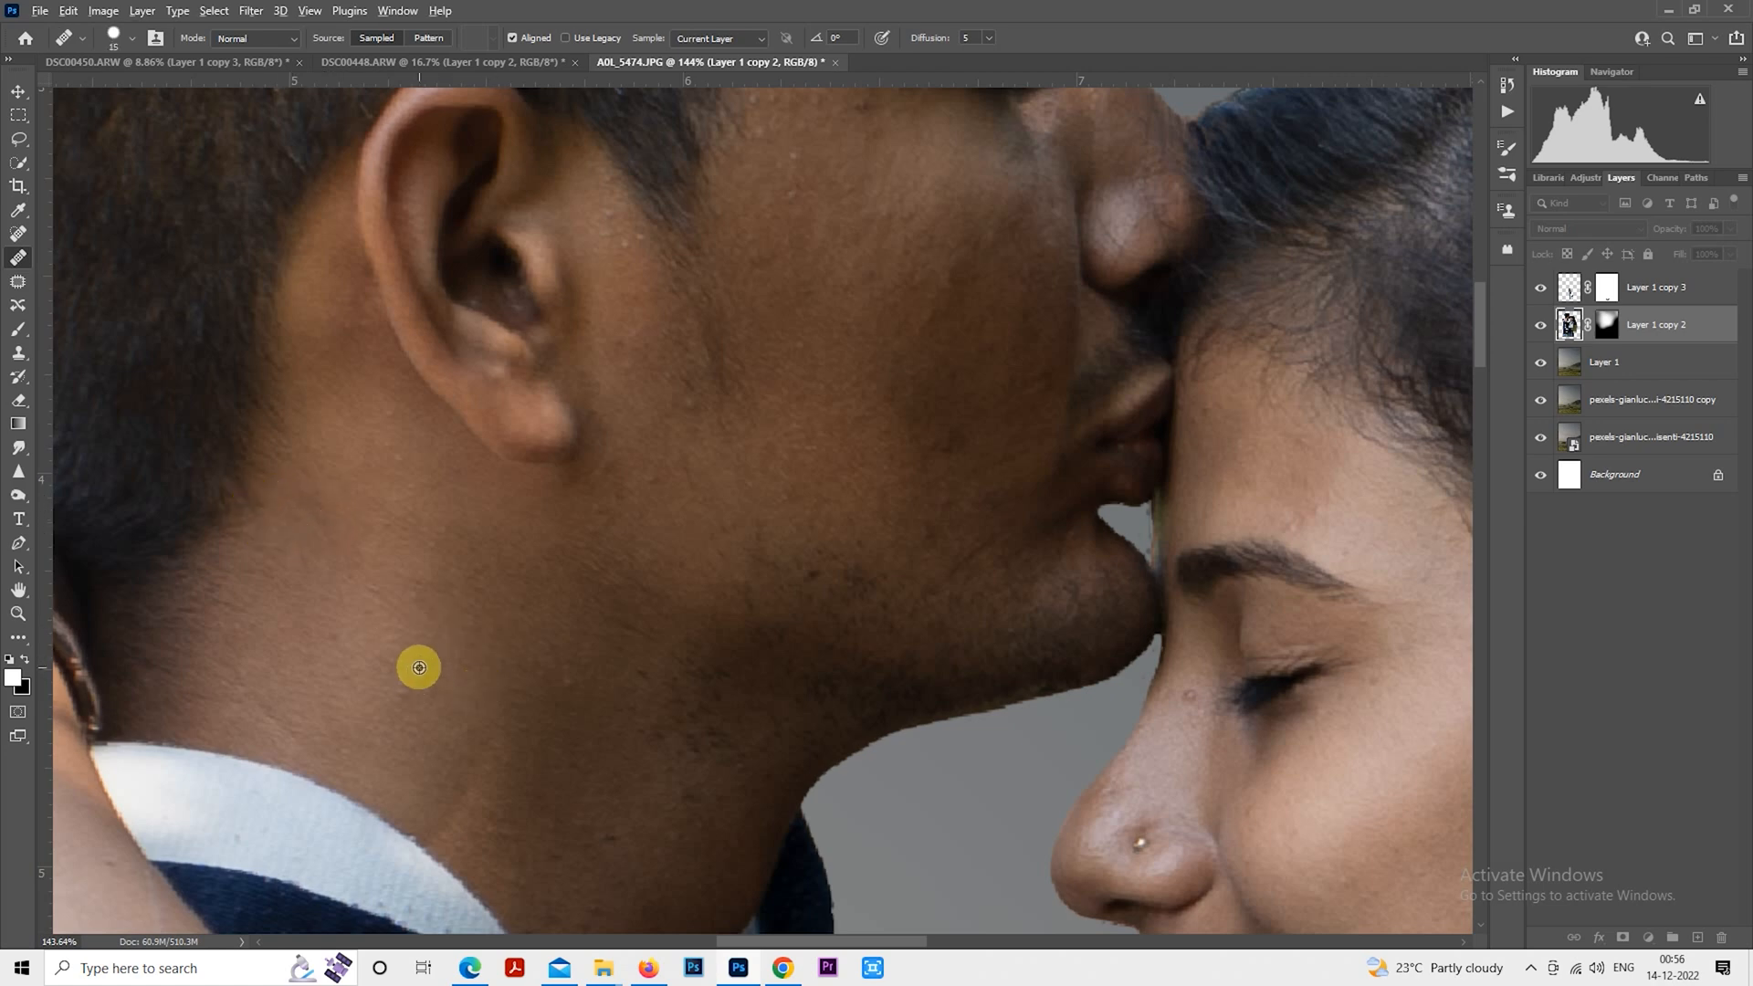
pyautogui.keyDown('alt'); pyautogui.click(404, 594); pyautogui.keyUp('alt')
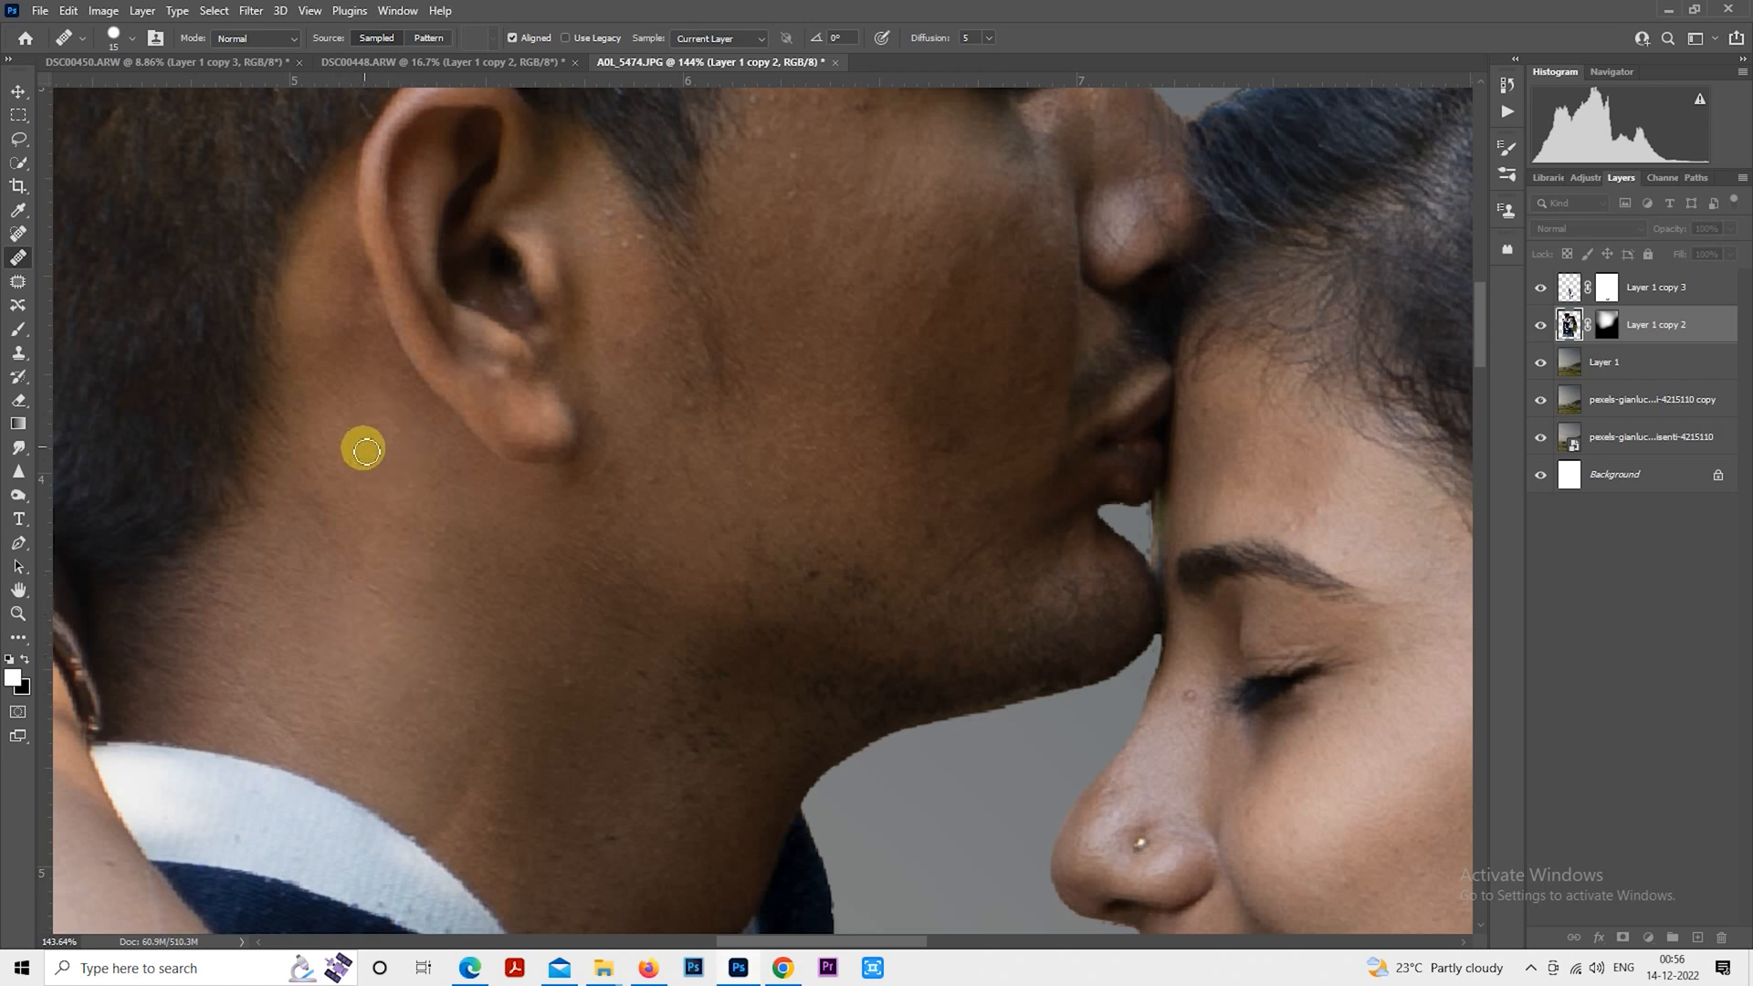
# Heal the uneven skin in front of the man's ear and on the jaw below the earlobe
pyautogui.scroll(5, 435, 579)
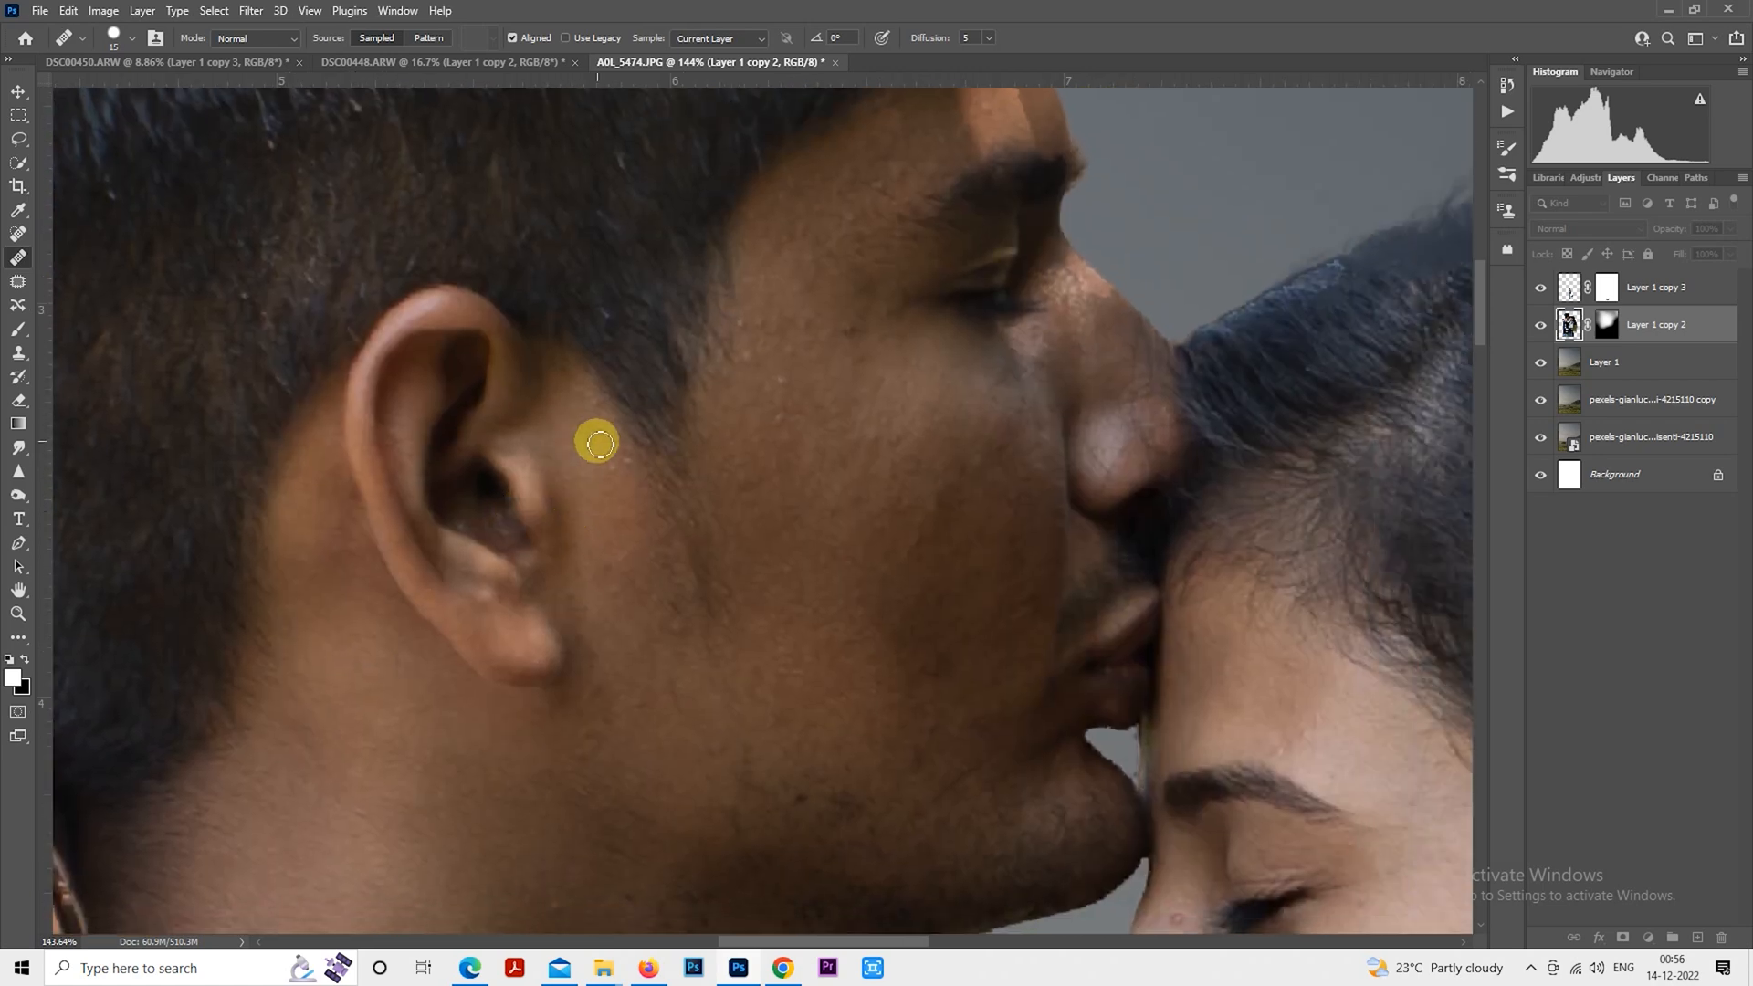
pyautogui.moveTo(610, 589); pyautogui.dragTo(621, 559)
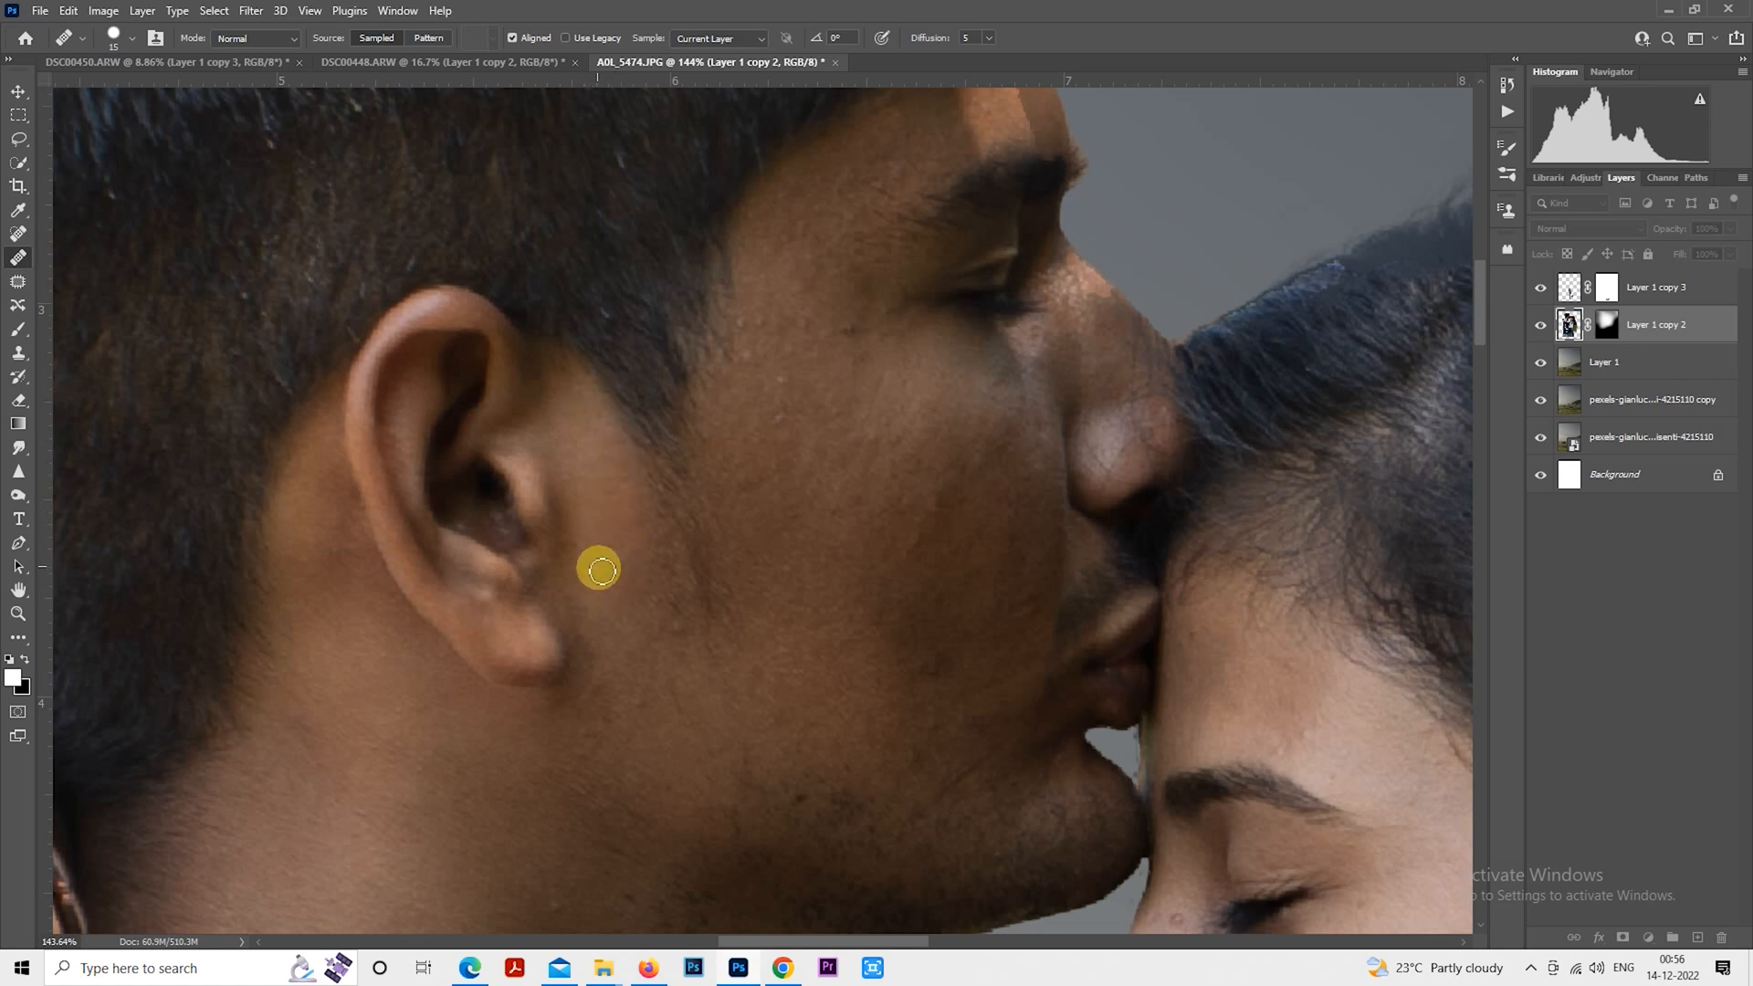
pyautogui.scroll(-5, 598, 568)
pyautogui.hscroll(3, 547, 456)
pyautogui.moveTo(552, 404)
pyautogui.mouseDown()
pyautogui.moveTo(539, 368)
pyautogui.moveTo(507, 407)
pyautogui.mouseUp()
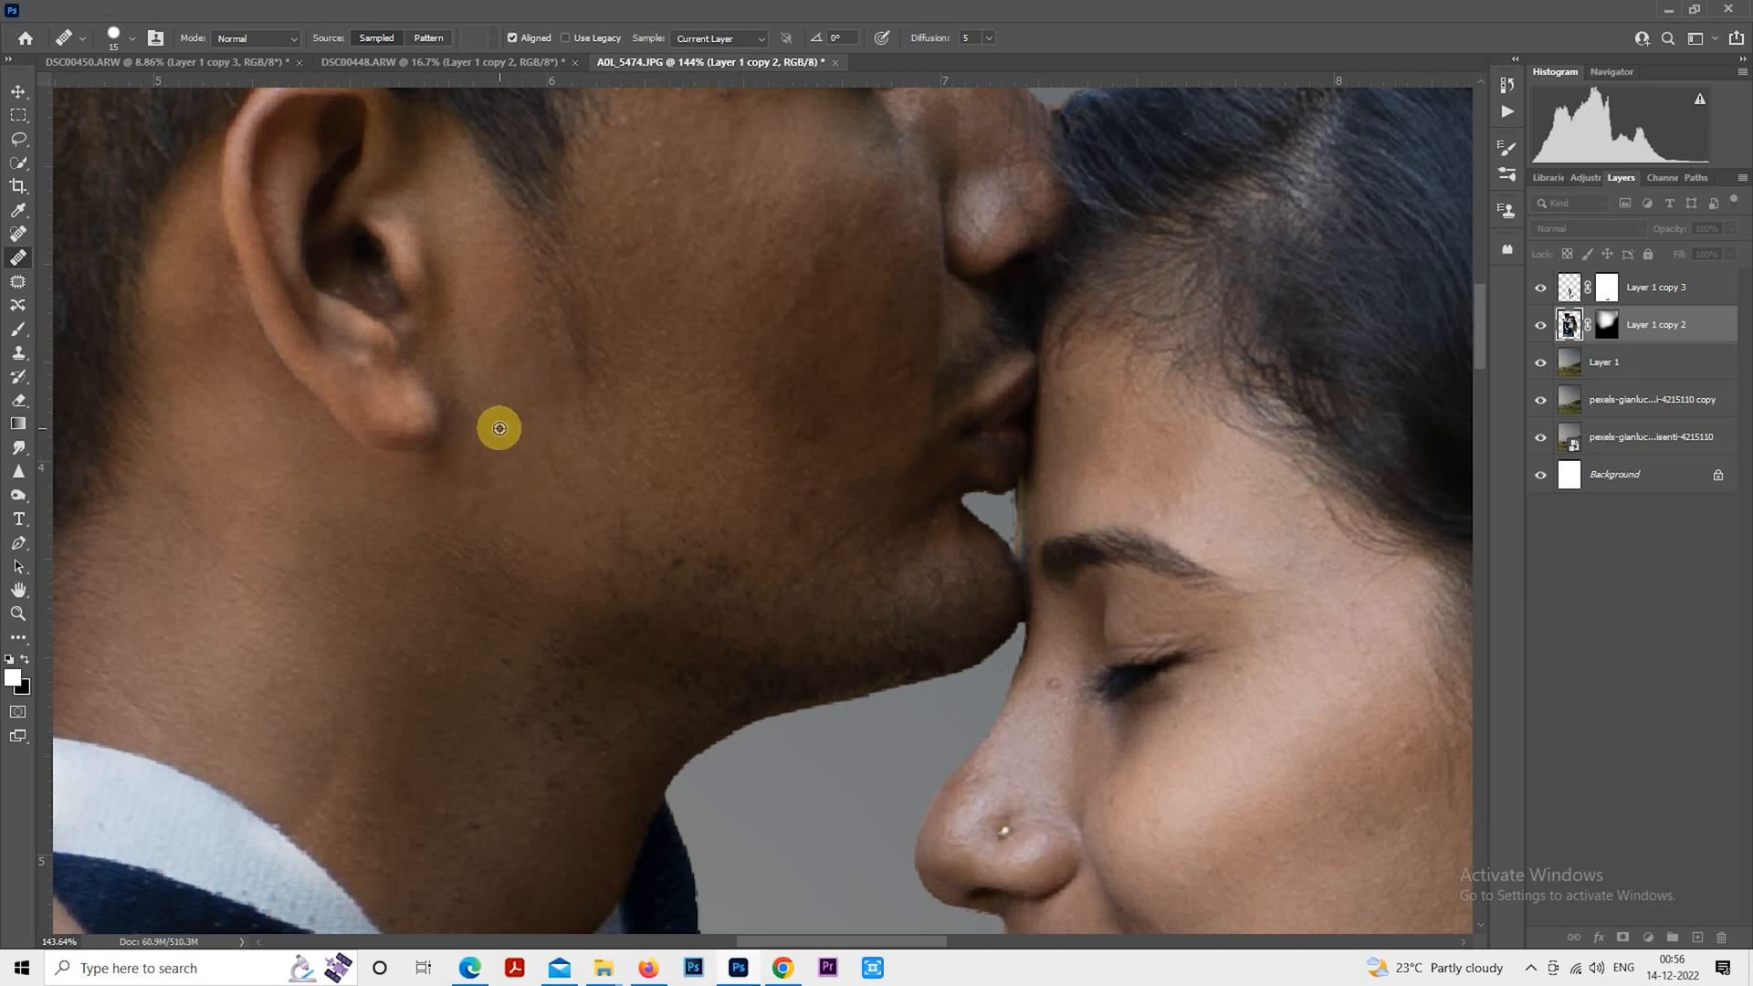
pyautogui.moveTo(542, 482); pyautogui.dragTo(483, 479)
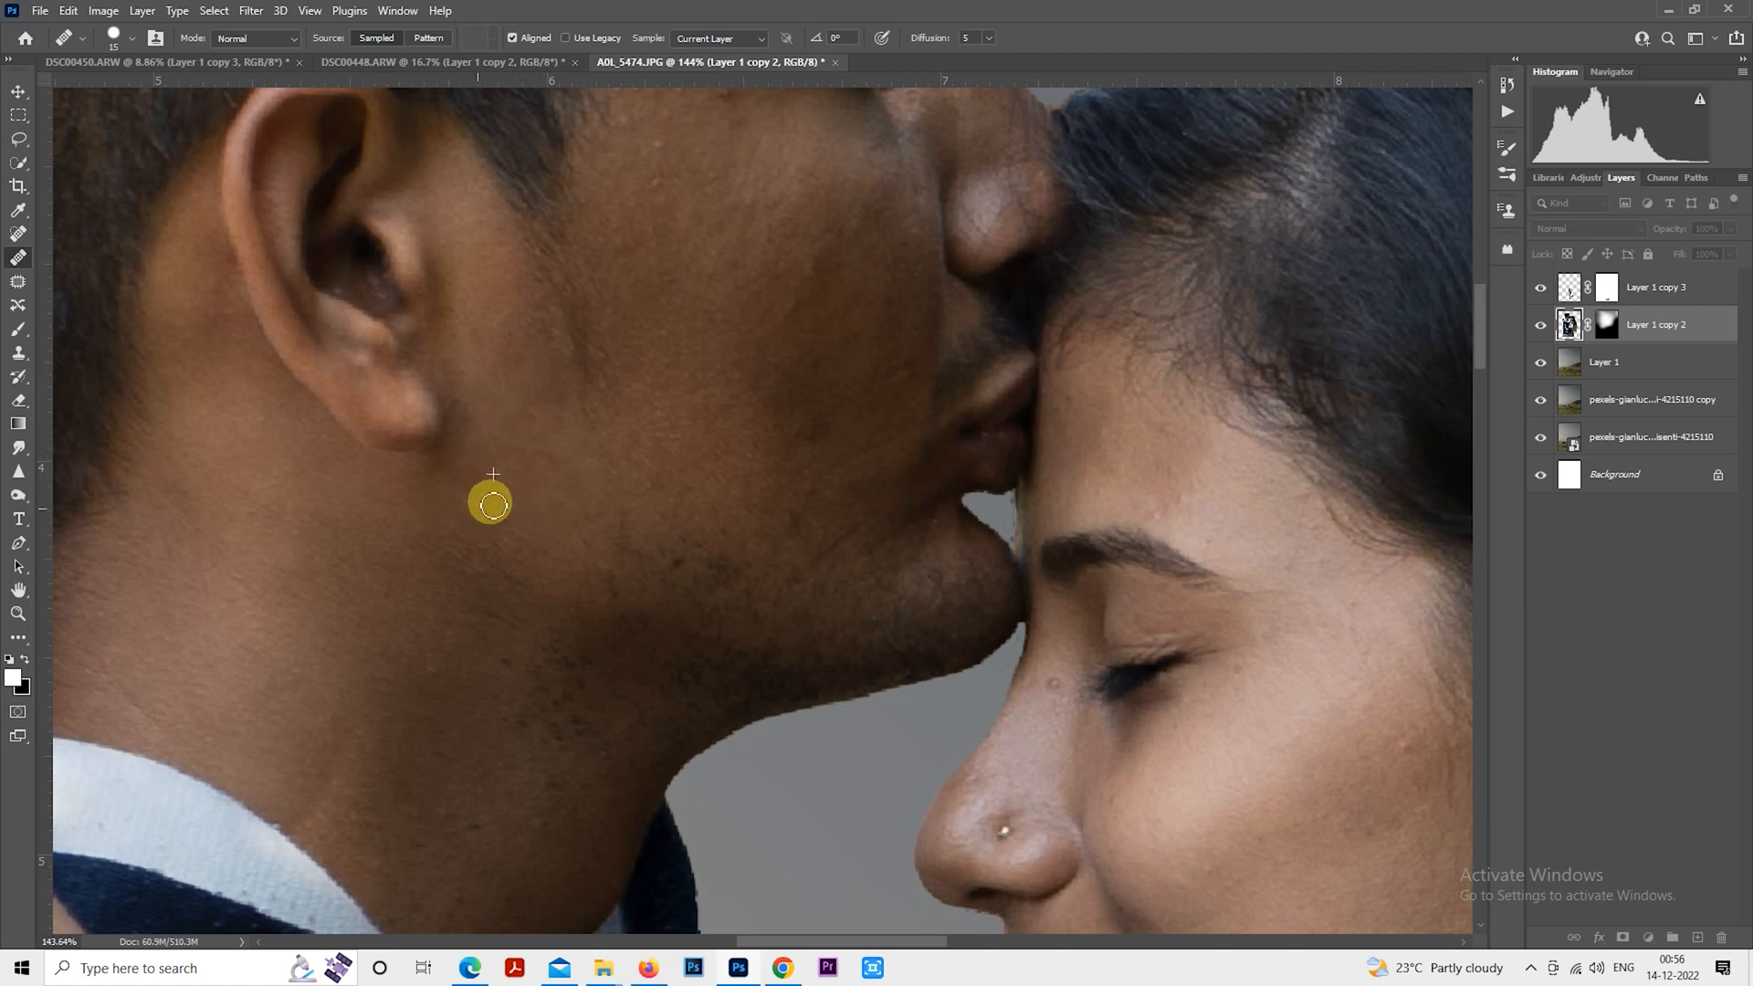
# Heal the marks on the man's upper neck between the jaw and the jacket collar
pyautogui.moveTo(645, 393); pyautogui.dragTo(563, 615)
pyautogui.moveTo(716, 551); pyautogui.dragTo(760, 156)
pyautogui.moveTo(495, 542); pyautogui.dragTo(575, 484)
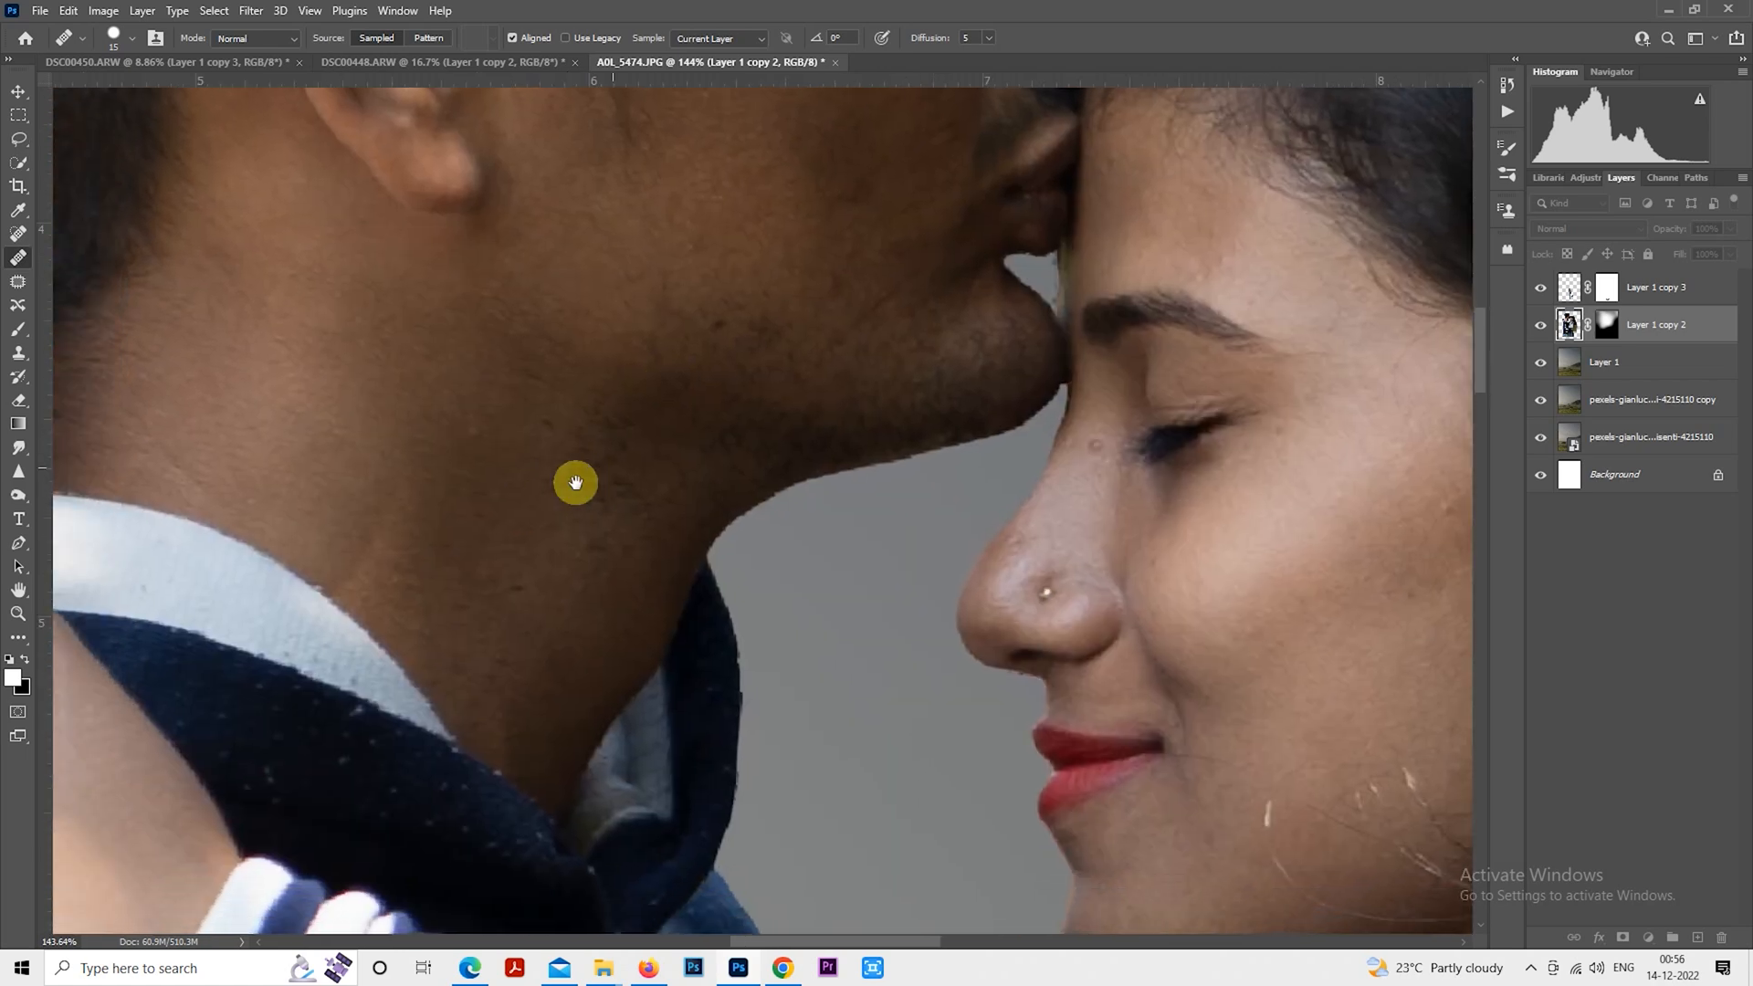
pyautogui.scroll(2, 546, 675)
pyautogui.moveTo(513, 650); pyautogui.dragTo(696, 677)
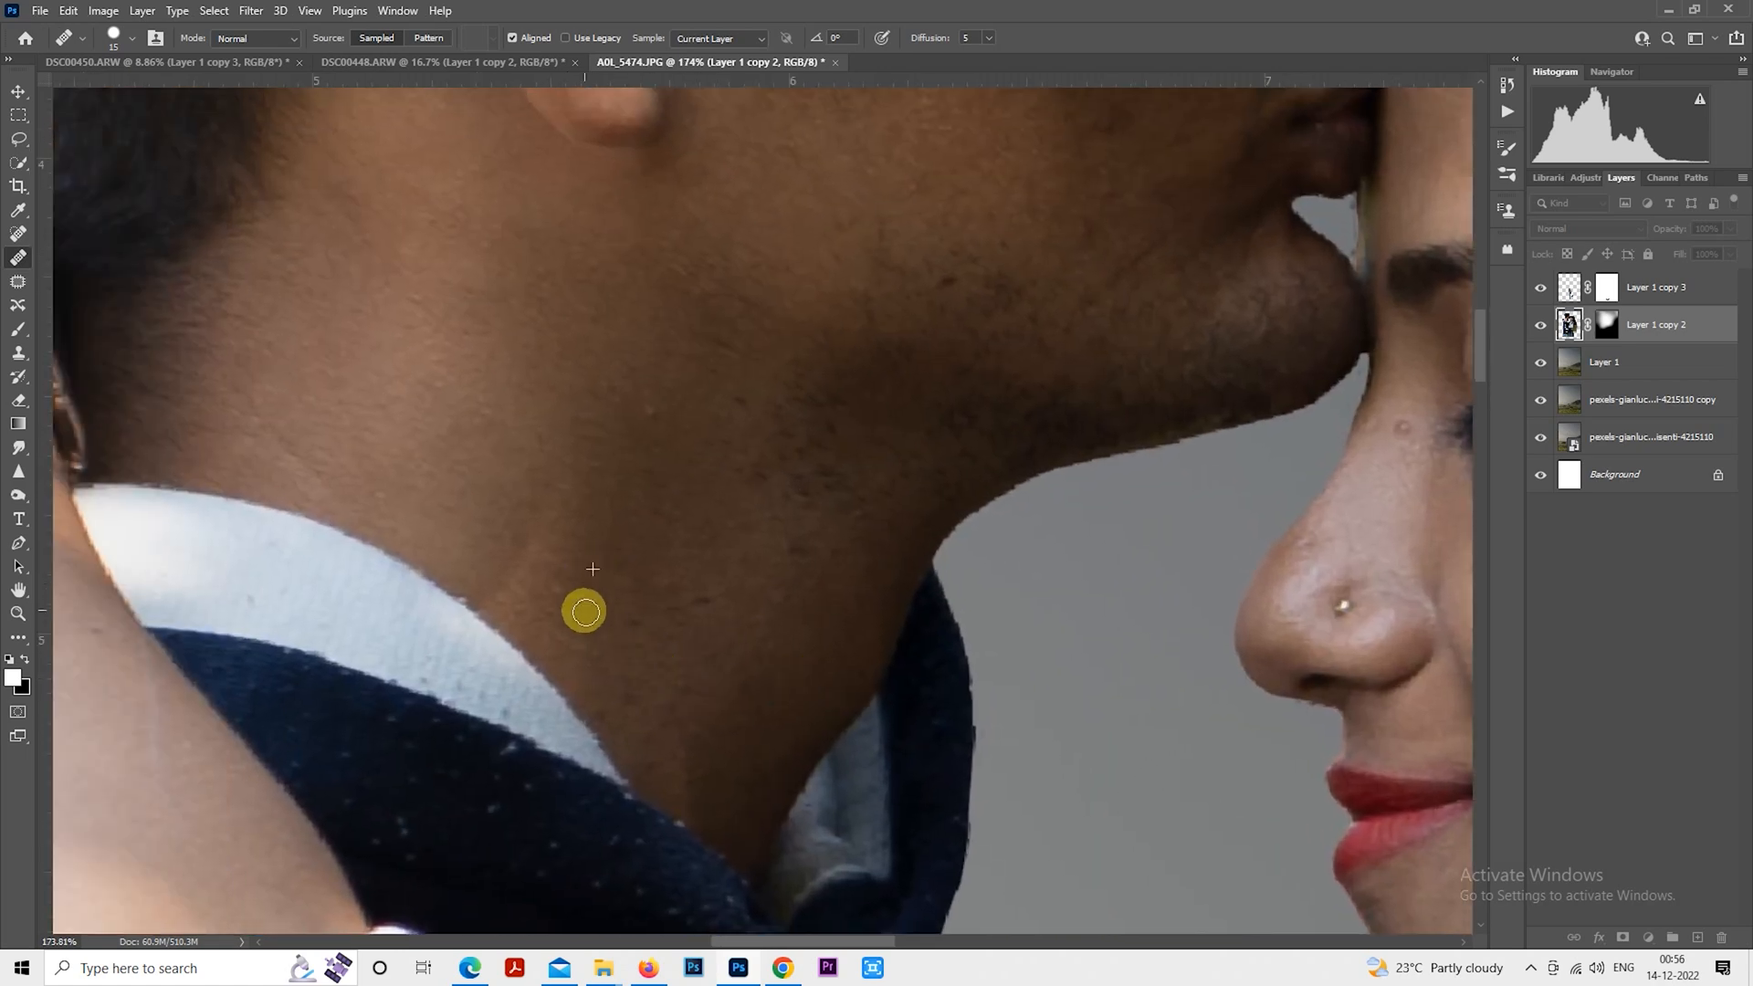
pyautogui.moveTo(543, 451)
pyautogui.mouseDown()
pyautogui.moveTo(491, 478)
pyautogui.moveTo(486, 426)
pyautogui.mouseUp()
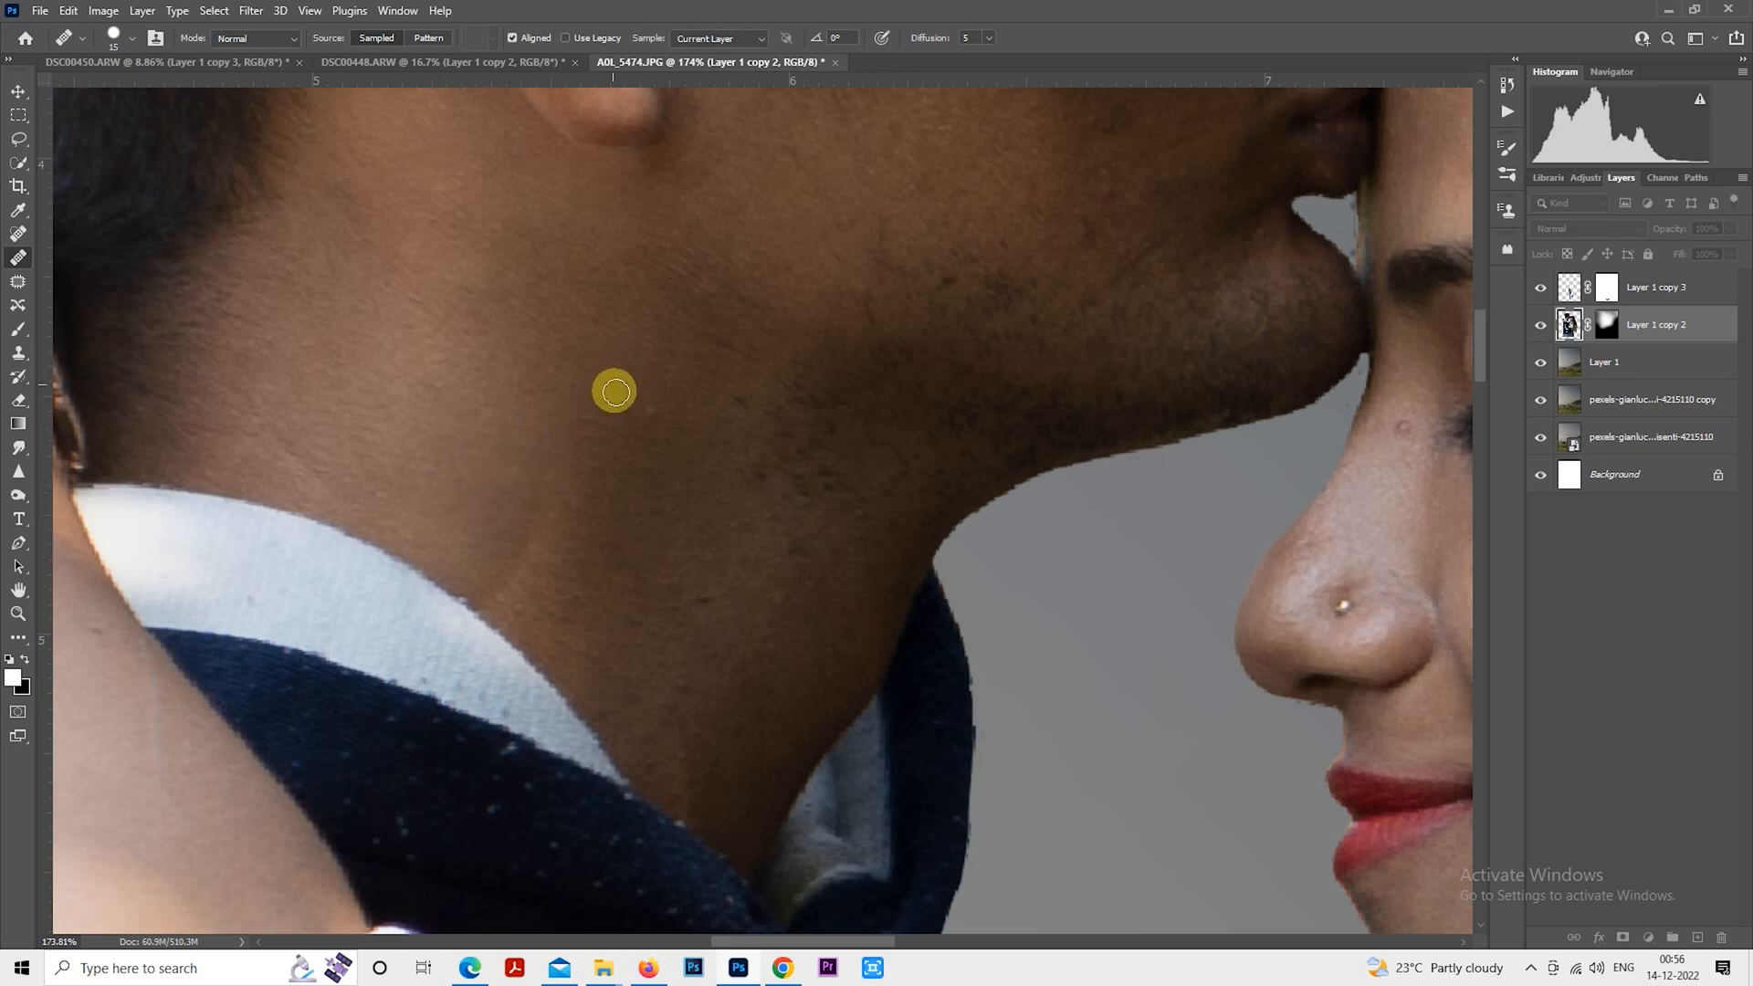
# Smooth the blemishes down the front of the man's neck, resampling clean skin several times
pyautogui.keyDown('alt'); pyautogui.click(652, 536); pyautogui.keyUp('alt')
pyautogui.moveTo(576, 576)
pyautogui.mouseDown()
pyautogui.moveTo(621, 583)
pyautogui.moveTo(613, 624)
pyautogui.moveTo(612, 555)
pyautogui.moveTo(634, 698)
pyautogui.moveTo(590, 648)
pyautogui.moveTo(607, 715)
pyautogui.moveTo(642, 696)
pyautogui.moveTo(651, 762)
pyautogui.moveTo(679, 685)
pyautogui.moveTo(606, 670)
pyautogui.mouseUp()
pyautogui.moveTo(687, 595); pyautogui.dragTo(715, 597)
pyautogui.moveTo(710, 593); pyautogui.dragTo(525, 707)
pyautogui.keyDown('alt'); pyautogui.click(536, 720); pyautogui.keyUp('alt')
pyautogui.moveTo(530, 773)
pyautogui.mouseDown()
pyautogui.moveTo(582, 817)
pyautogui.moveTo(579, 715)
pyautogui.moveTo(545, 768)
pyautogui.moveTo(553, 797)
pyautogui.moveTo(582, 765)
pyautogui.moveTo(589, 714)
pyautogui.moveTo(549, 690)
pyautogui.moveTo(554, 638)
pyautogui.moveTo(619, 690)
pyautogui.moveTo(678, 690)
pyautogui.mouseUp()
pyautogui.keyDown('alt'); pyautogui.click(514, 714); pyautogui.keyUp('alt')
pyautogui.keyDown('alt'); pyautogui.click(516, 667); pyautogui.keyUp('alt')
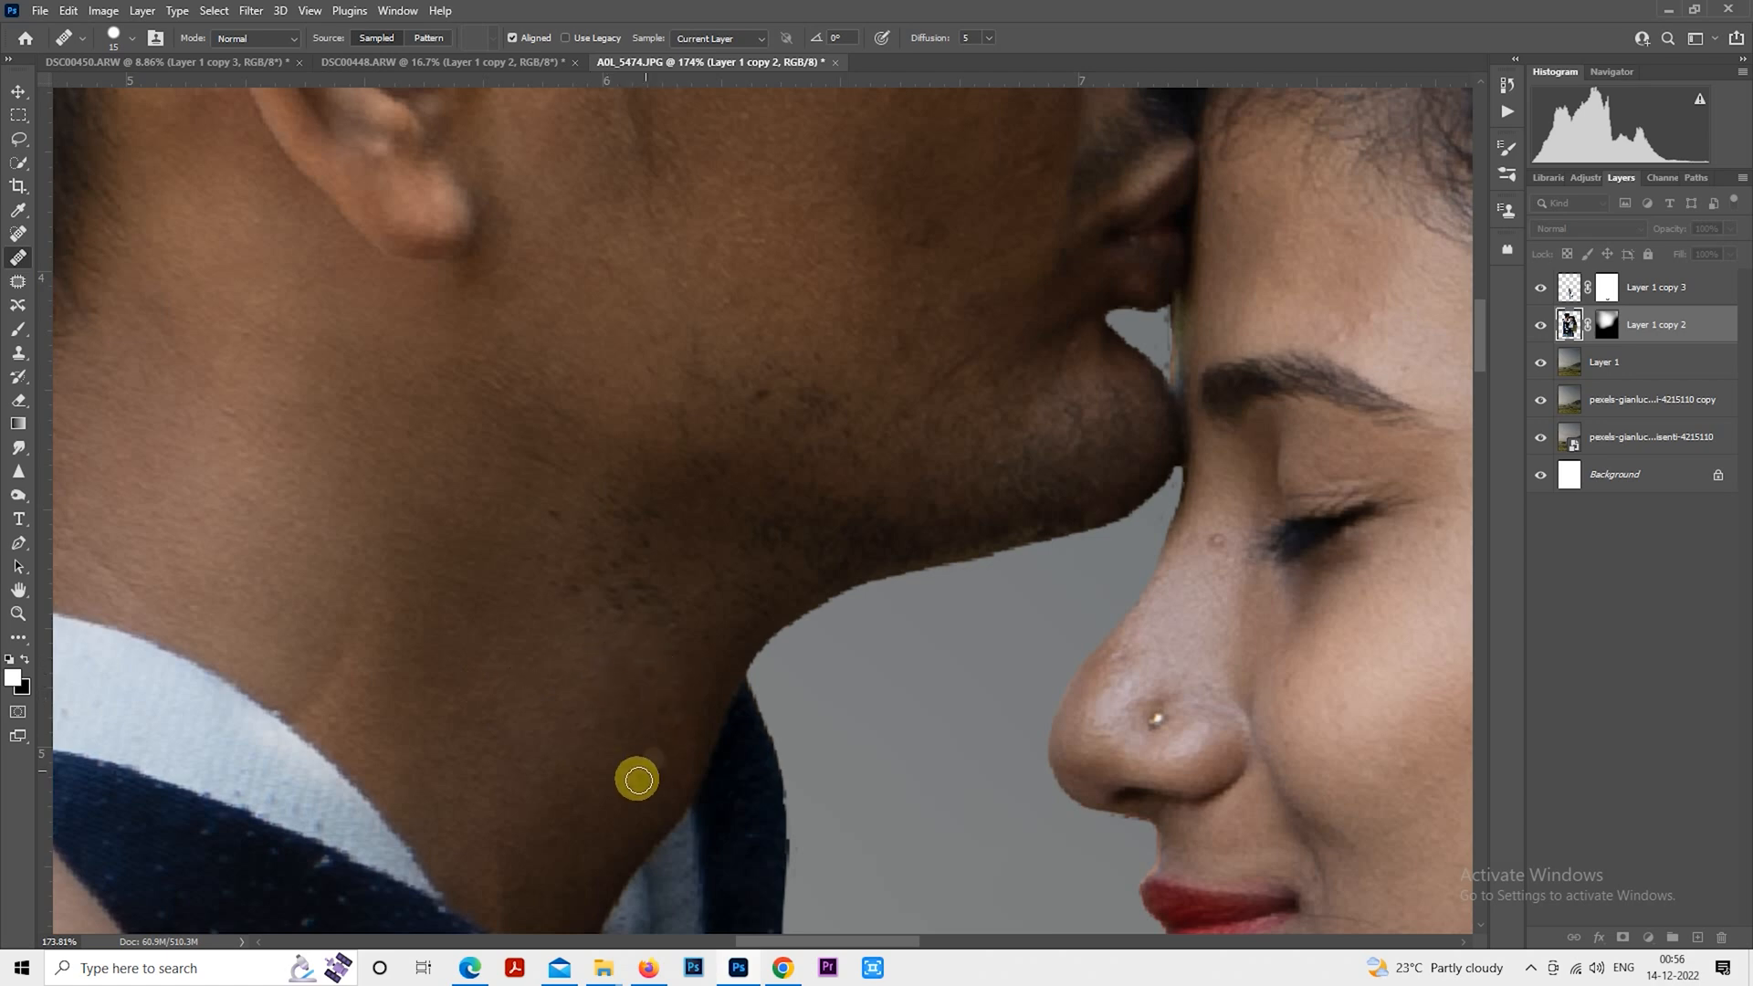
# Heal away the dark stubble patches on the man's neck directly beneath the jawline
pyautogui.moveTo(556, 591); pyautogui.dragTo(570, 590)
pyautogui.moveTo(588, 531)
pyautogui.mouseDown()
pyautogui.moveTo(540, 564)
pyautogui.moveTo(599, 551)
pyautogui.moveTo(633, 583)
pyautogui.moveTo(617, 611)
pyautogui.mouseUp()
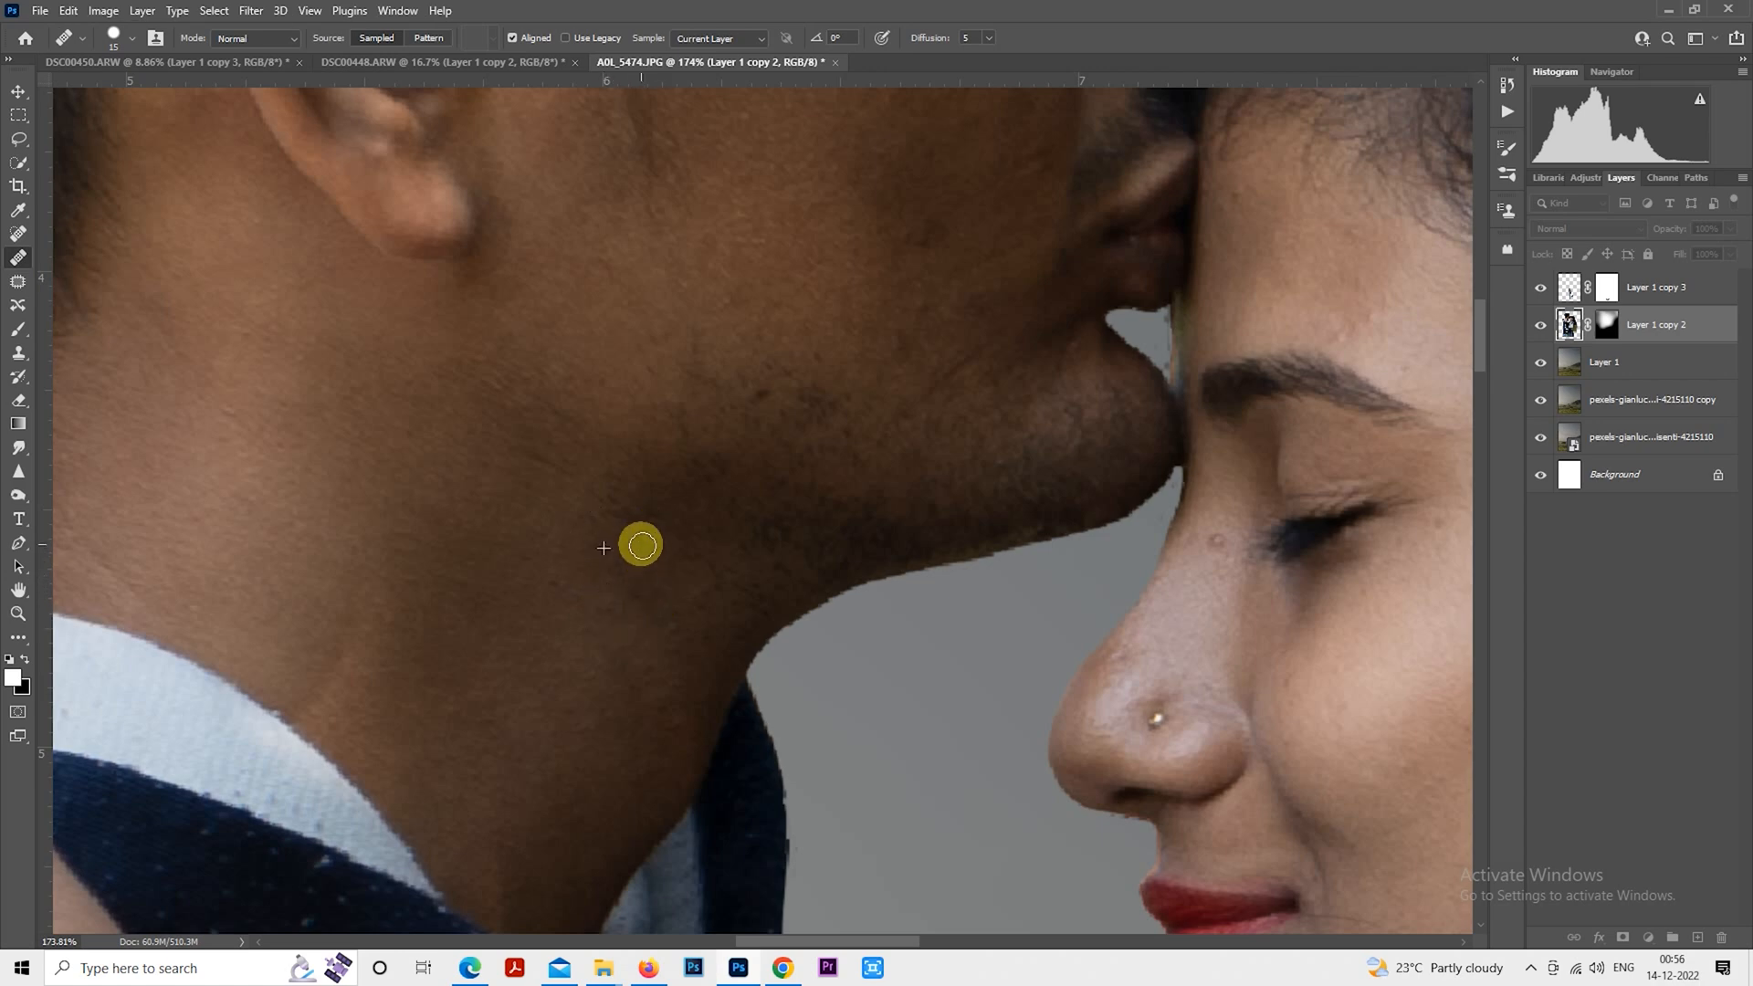
pyautogui.moveTo(648, 514)
pyautogui.mouseDown()
pyautogui.moveTo(577, 560)
pyautogui.moveTo(647, 515)
pyautogui.moveTo(631, 548)
pyautogui.mouseUp()
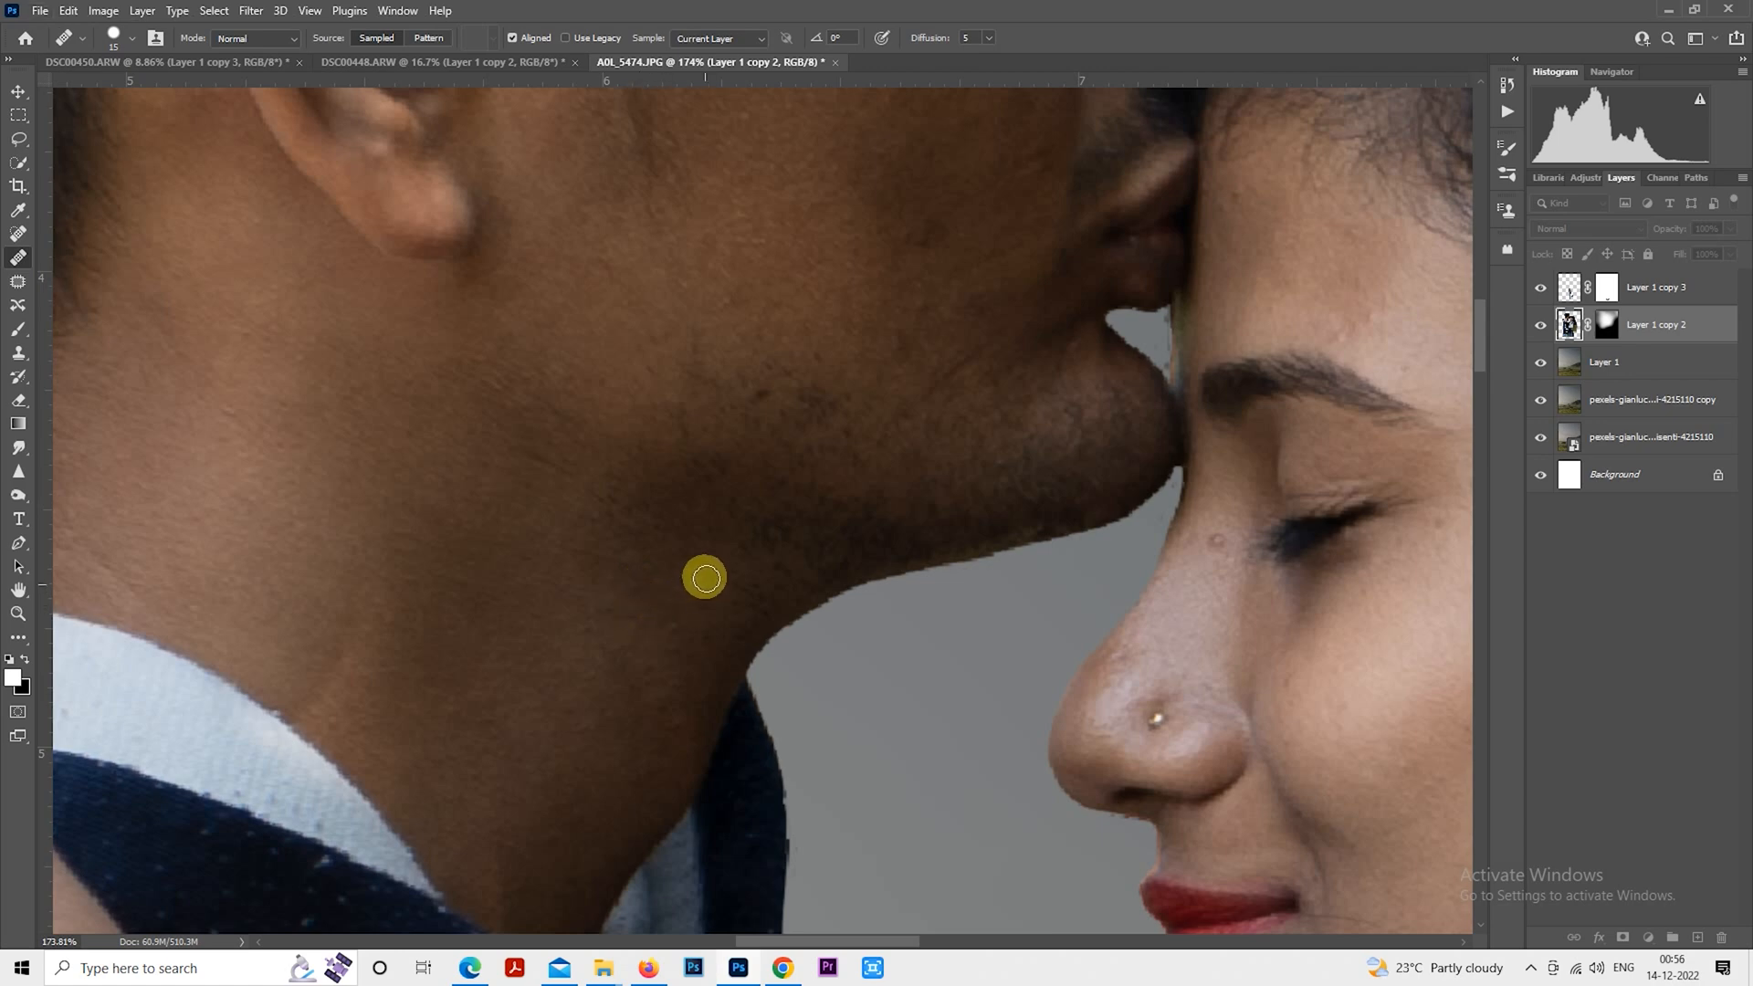
pyautogui.scroll(-3, 708, 626)
pyautogui.scroll(3, 1068, 470)
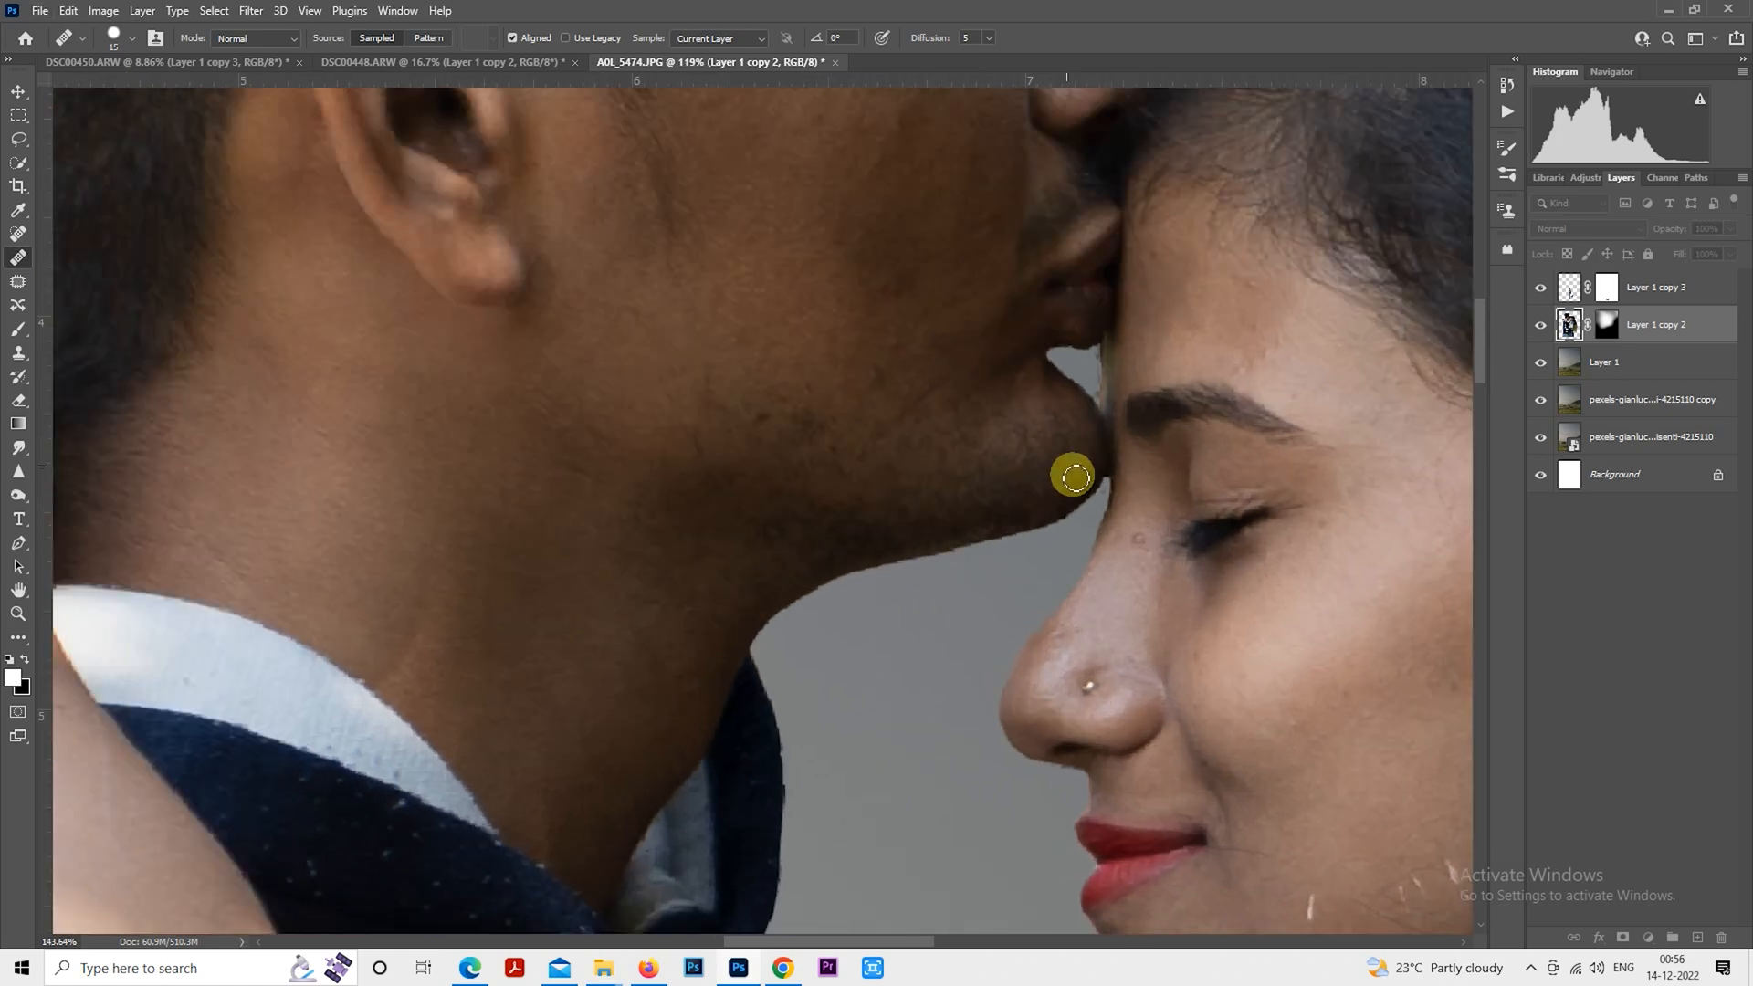
pyautogui.scroll(-3, 986, 415)
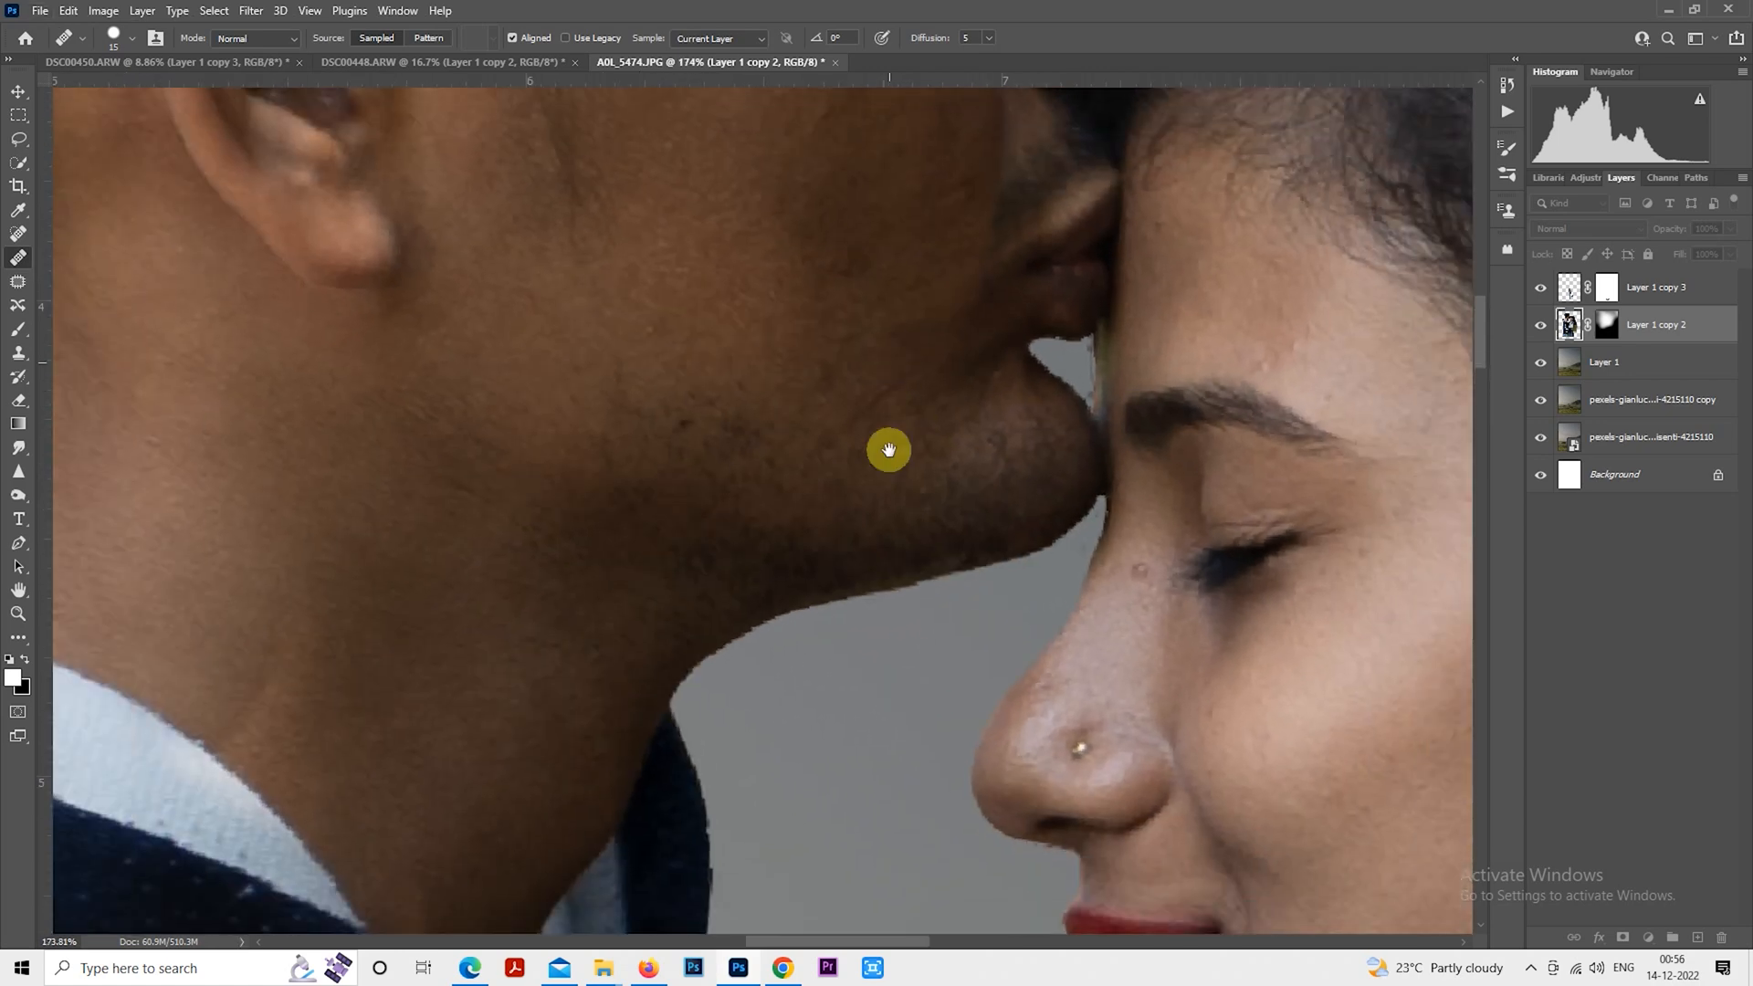
# Sample clean skin and heal the marks along the man's jaw and lower face
pyautogui.scroll(2, 888, 451)
pyautogui.keyDown('alt'); pyautogui.click(913, 484); pyautogui.keyUp('alt')
pyautogui.moveTo(882, 549)
pyautogui.mouseDown()
pyautogui.moveTo(893, 473)
pyautogui.moveTo(935, 456)
pyautogui.moveTo(933, 479)
pyautogui.moveTo(915, 401)
pyautogui.moveTo(931, 442)
pyautogui.mouseUp()
pyautogui.moveTo(993, 299); pyautogui.dragTo(879, 537)
pyautogui.moveTo(899, 454); pyautogui.dragTo(955, 610)
pyautogui.moveTo(738, 475); pyautogui.dragTo(864, 575)
# Heal the small spots on the man's temple beside the end of the eyebrow
pyautogui.scroll(1, 954, 353)
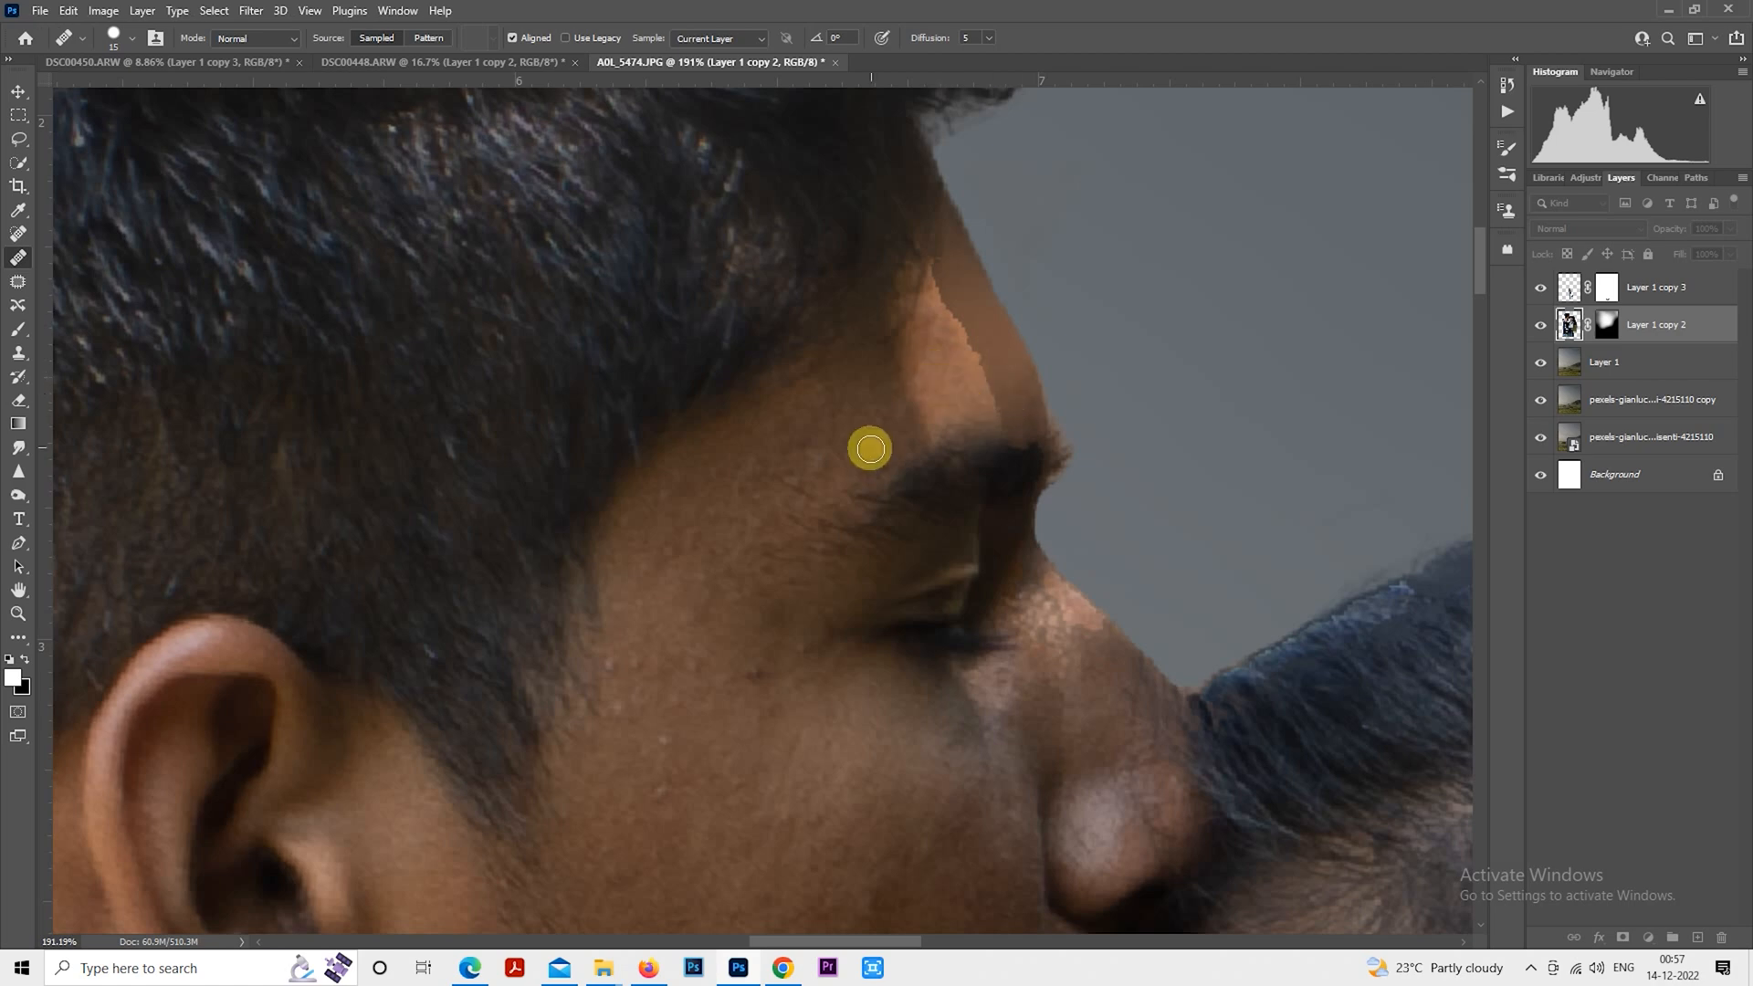
pyautogui.scroll(1, 825, 481)
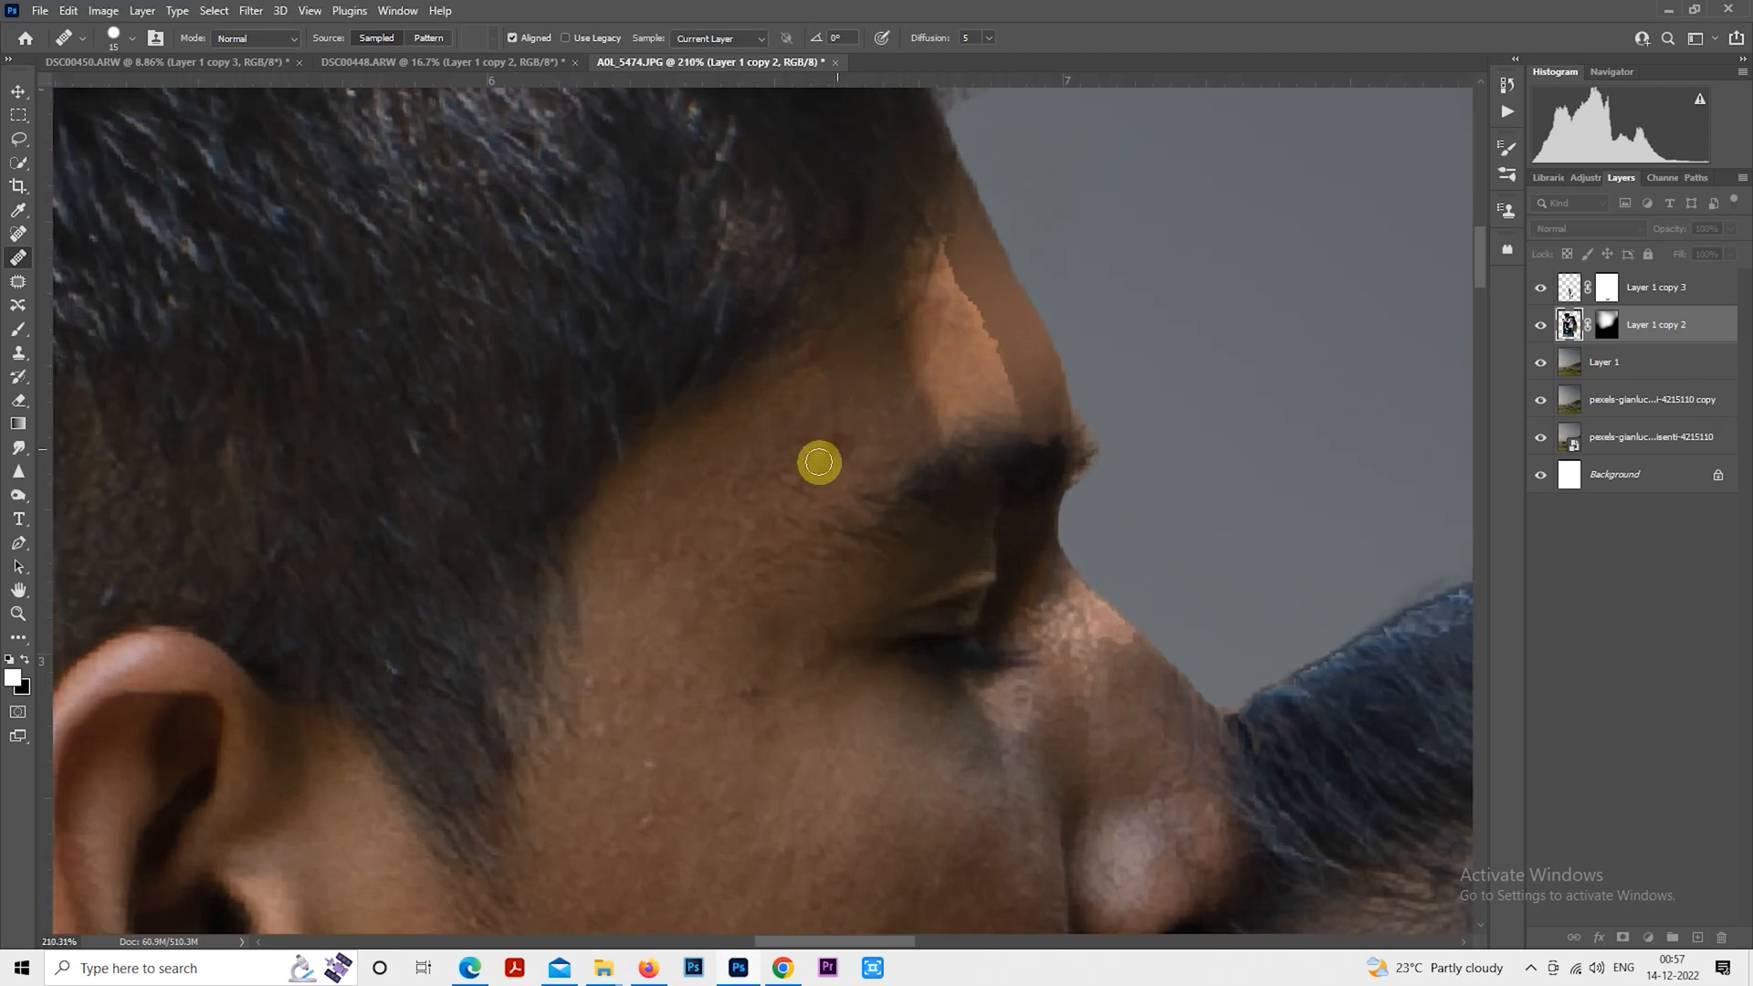
pyautogui.scroll(-1, 814, 436)
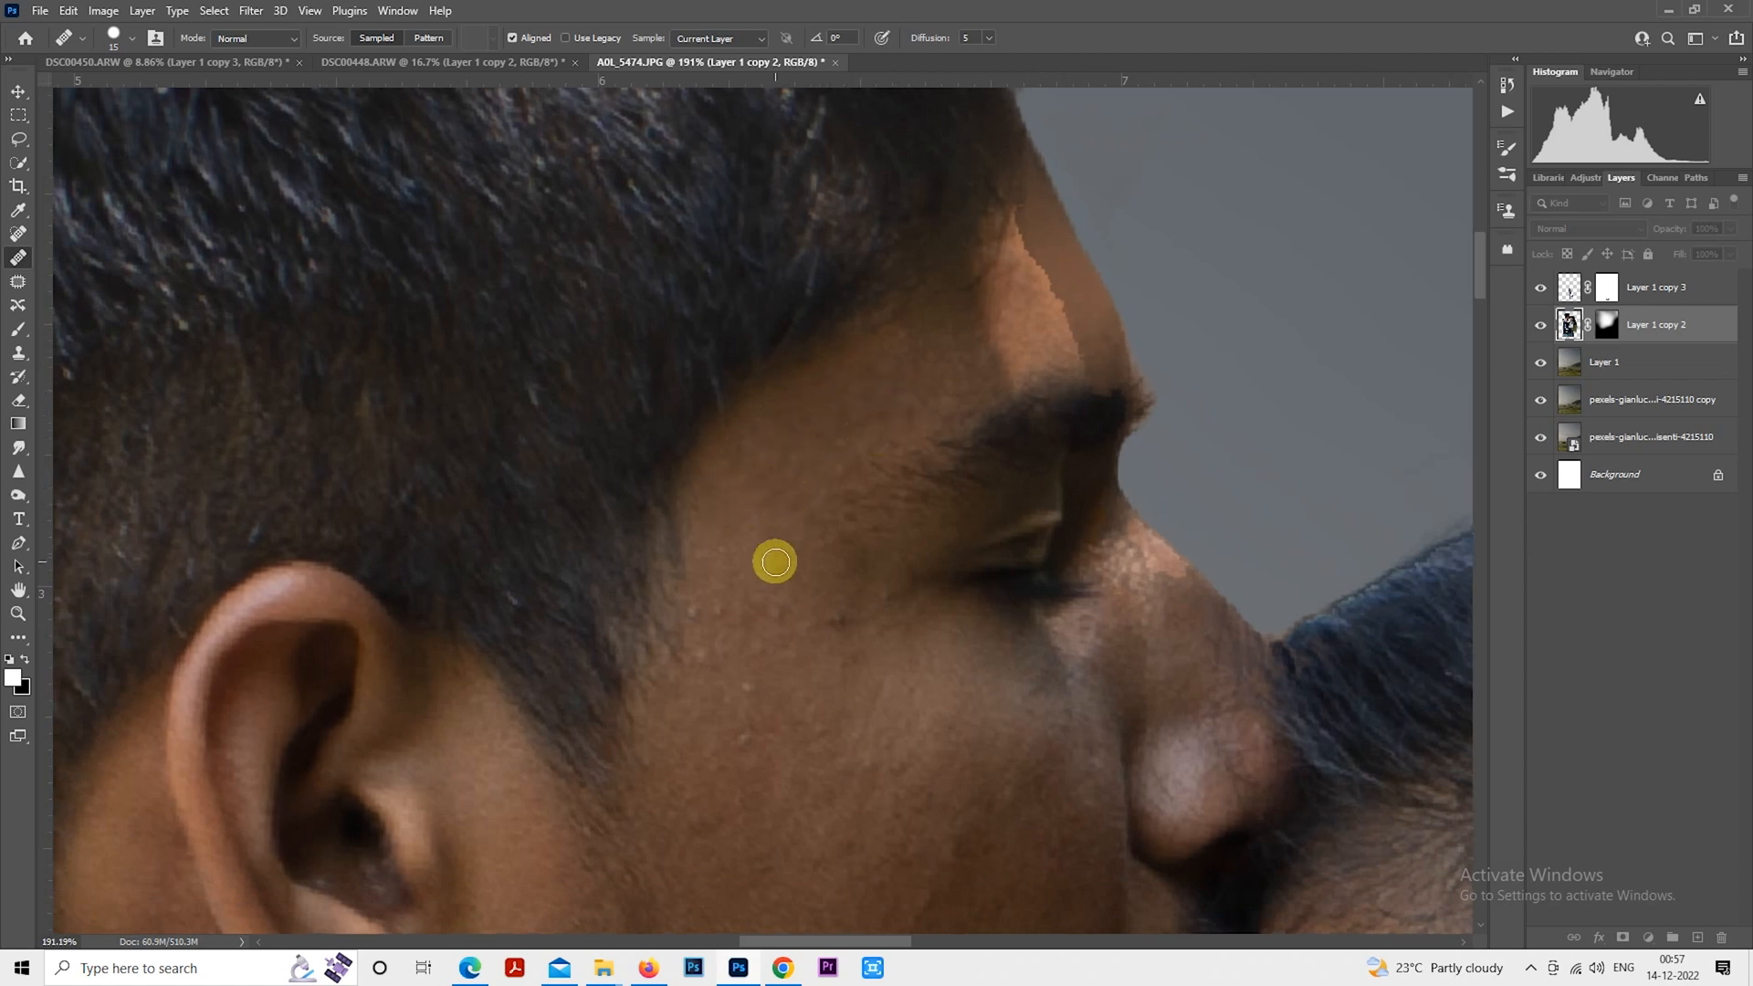
pyautogui.moveTo(767, 544)
pyautogui.mouseDown()
pyautogui.moveTo(799, 552)
pyautogui.moveTo(849, 497)
pyautogui.mouseUp()
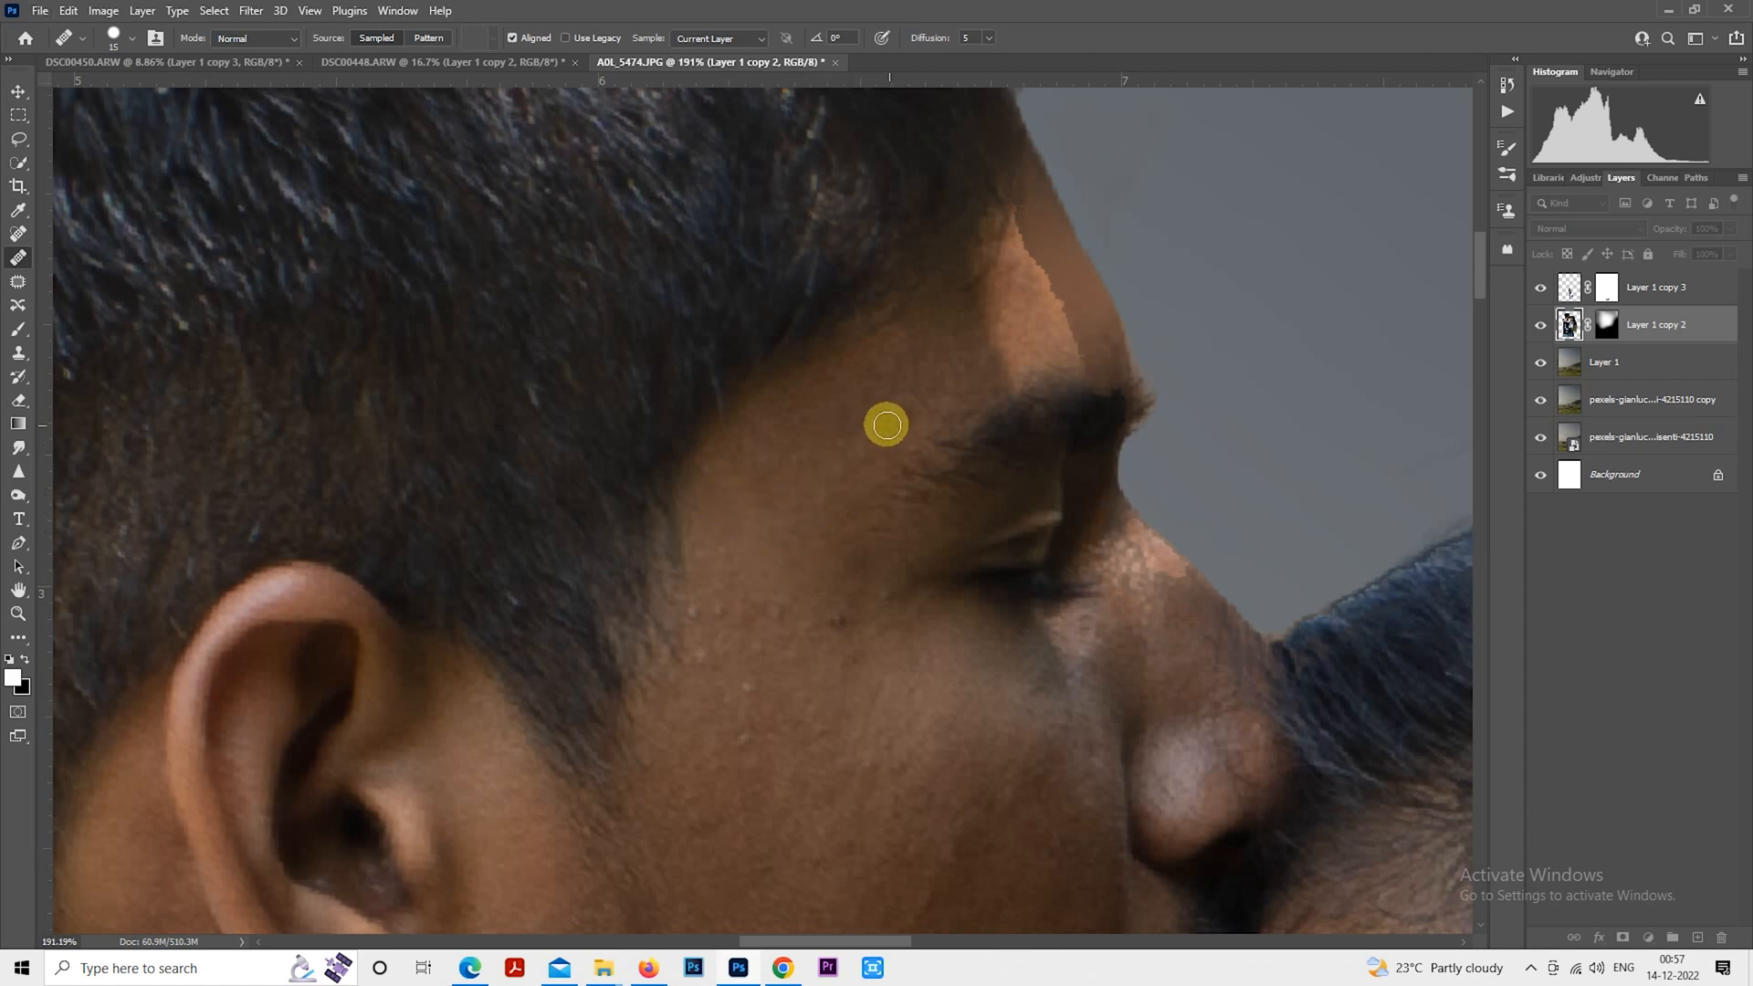
# Heal the bumps and the dark spot on the man's upper cheek between the sideburn and the eye
pyautogui.scroll(-3, 813, 301)
pyautogui.moveTo(757, 355)
pyautogui.mouseDown()
pyautogui.moveTo(764, 391)
pyautogui.moveTo(793, 409)
pyautogui.moveTo(712, 401)
pyautogui.moveTo(714, 446)
pyautogui.moveTo(744, 442)
pyautogui.moveTo(755, 478)
pyautogui.moveTo(716, 460)
pyautogui.moveTo(809, 439)
pyautogui.moveTo(789, 404)
pyautogui.moveTo(879, 385)
pyautogui.moveTo(840, 404)
pyautogui.mouseUp()
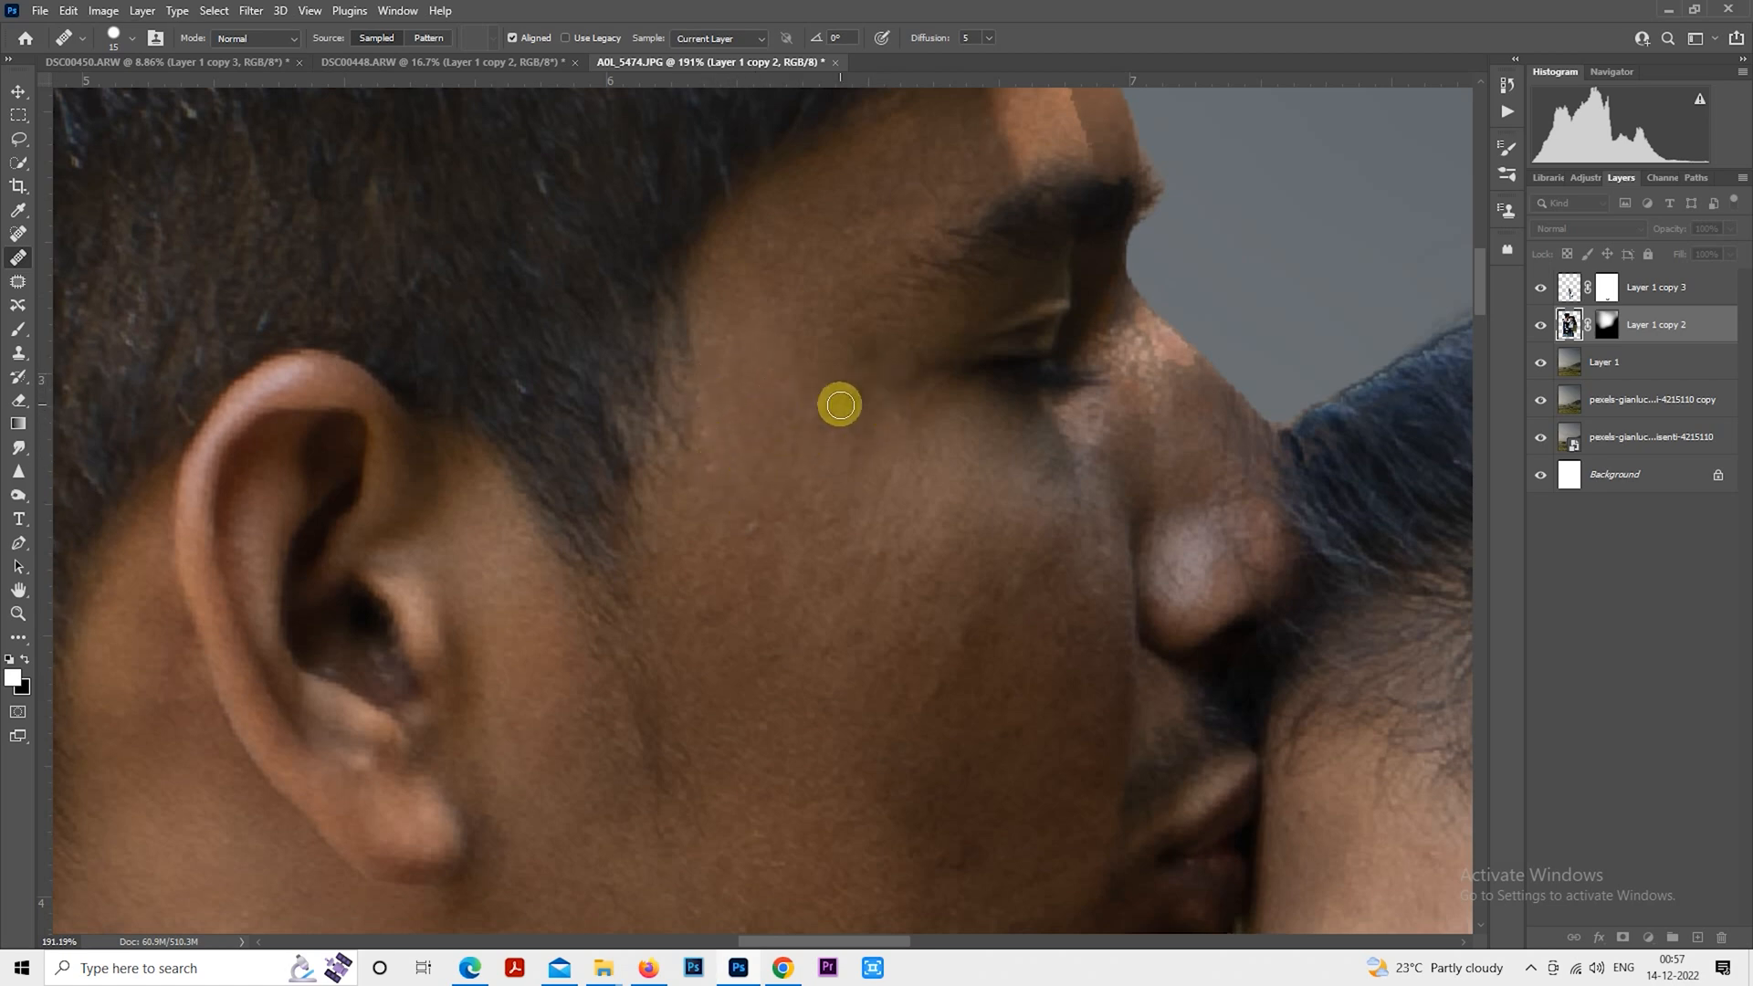
pyautogui.scroll(-2, 779, 407)
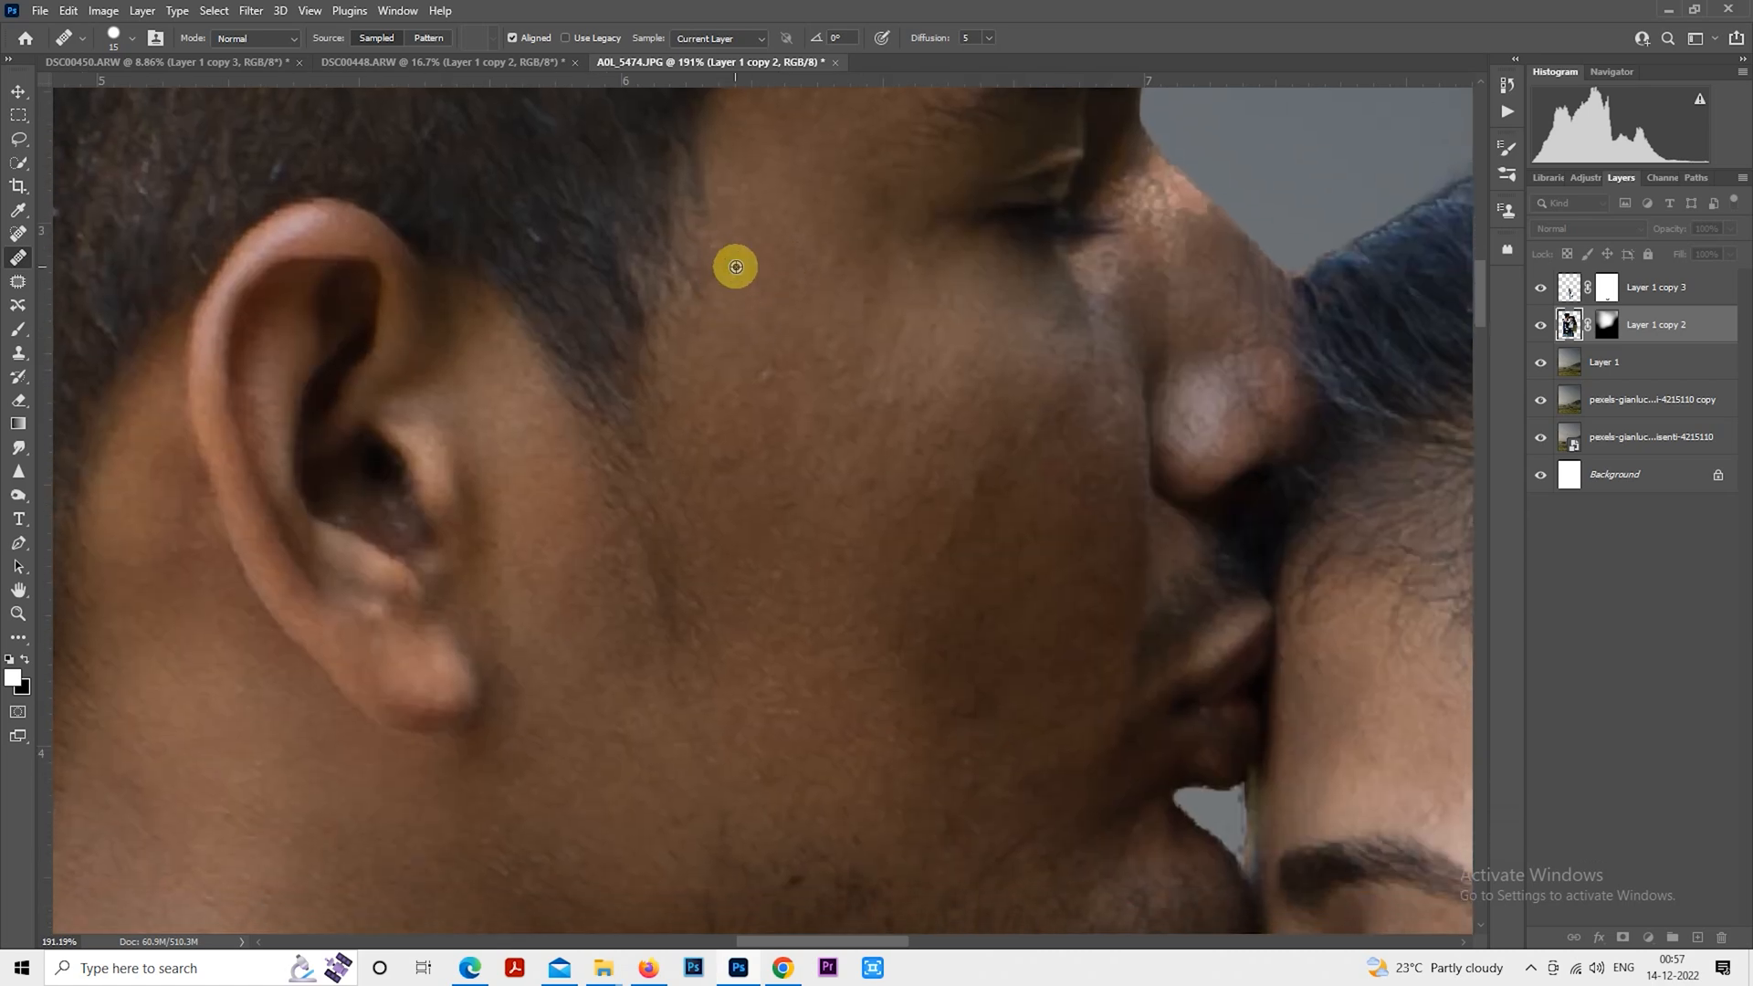
pyautogui.moveTo(779, 405)
pyautogui.mouseDown()
pyautogui.moveTo(719, 459)
pyautogui.moveTo(720, 414)
pyautogui.moveTo(746, 486)
pyautogui.moveTo(714, 468)
pyautogui.moveTo(757, 444)
pyautogui.mouseUp()
# Heal the man's cheek beside the nose and under the eye, sampling nearby skin
pyautogui.hscroll(3, 757, 445)
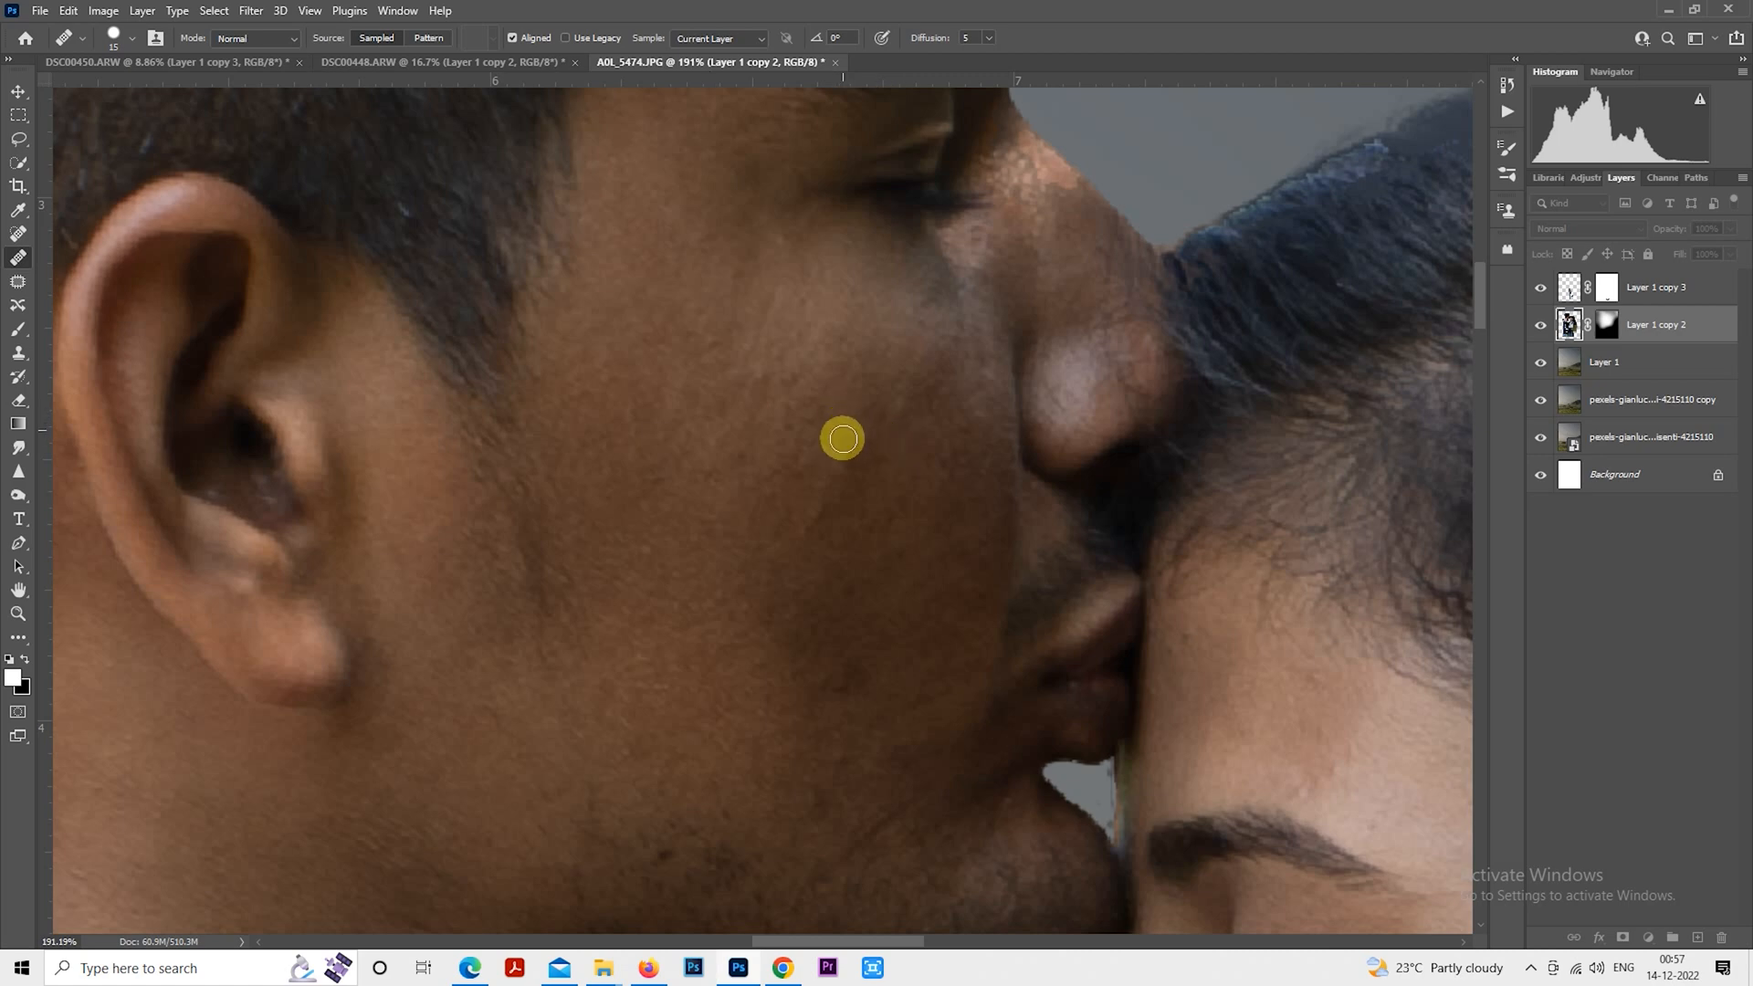
pyautogui.moveTo(863, 409); pyautogui.dragTo(869, 469)
pyautogui.keyDown('alt'); pyautogui.click(882, 391); pyautogui.keyUp('alt')
pyautogui.moveTo(933, 391); pyautogui.dragTo(934, 380)
pyautogui.keyDown('alt'); pyautogui.click(922, 344); pyautogui.keyUp('alt')
pyautogui.click(948, 328)
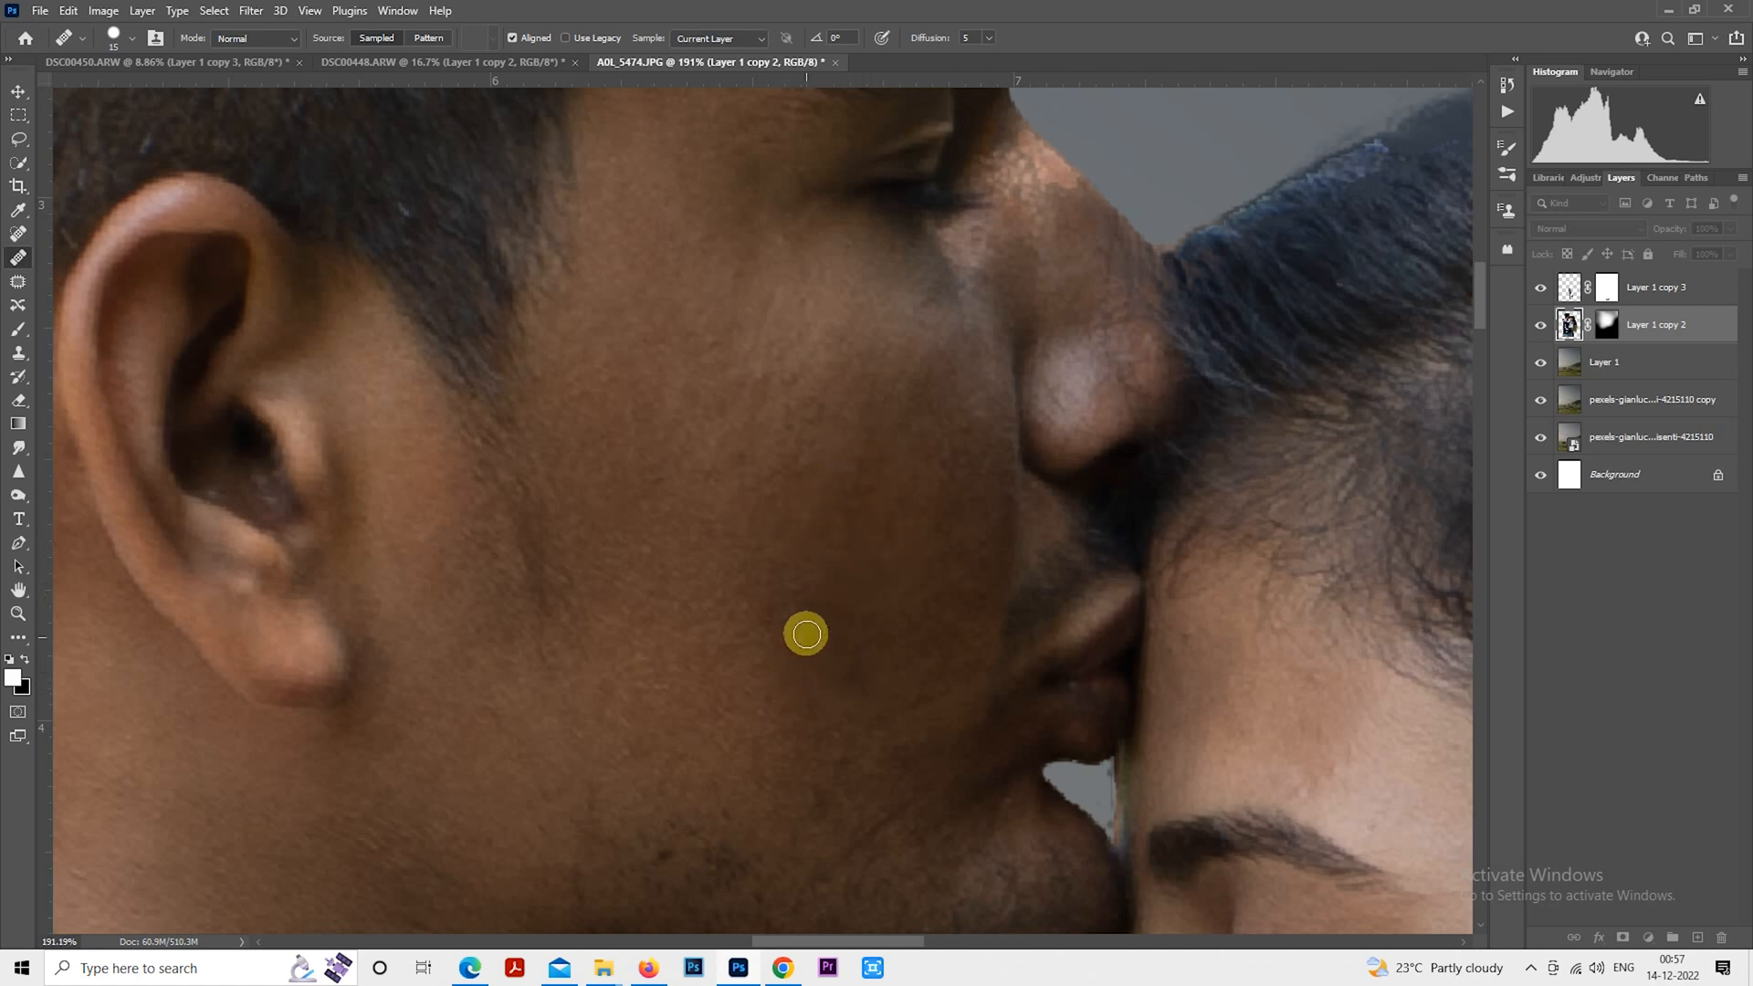
# Even out the remaining marks on the man's lower and middle cheek, resampling adjacent skin
pyautogui.moveTo(838, 763)
pyautogui.mouseDown()
pyautogui.moveTo(821, 800)
pyautogui.moveTo(794, 744)
pyautogui.mouseUp()
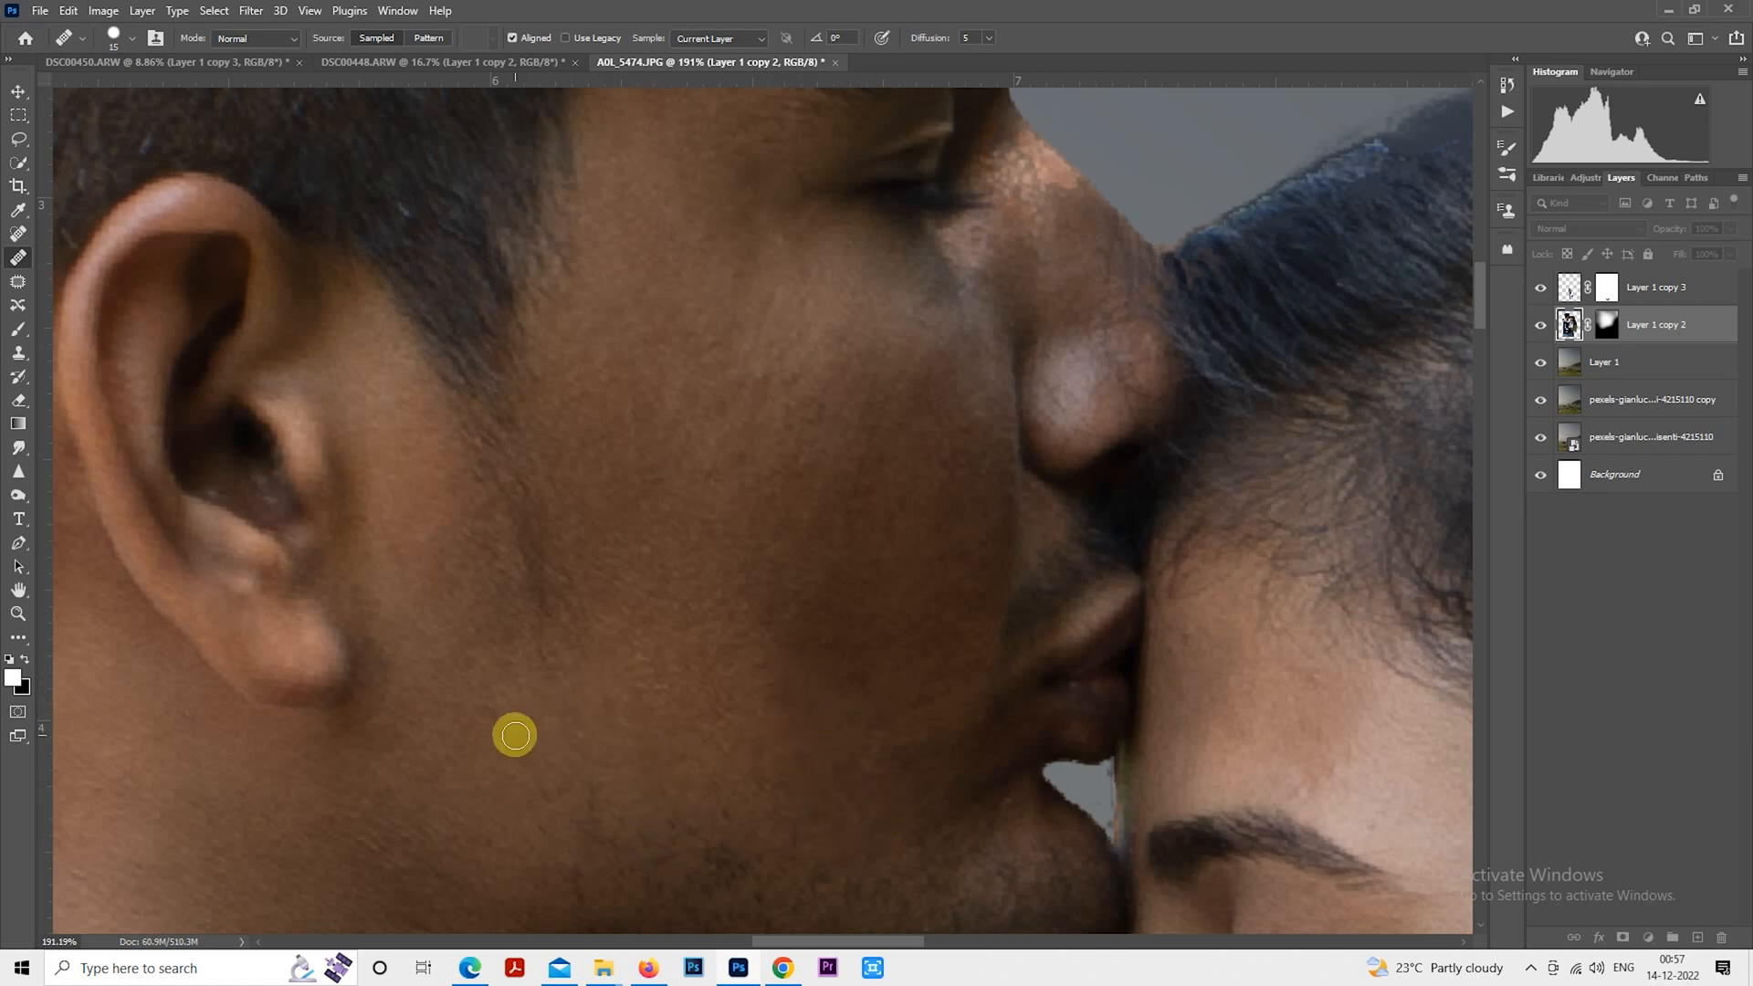
pyautogui.moveTo(733, 782)
pyautogui.mouseDown()
pyautogui.moveTo(773, 765)
pyautogui.moveTo(785, 681)
pyautogui.moveTo(873, 660)
pyautogui.moveTo(724, 684)
pyautogui.moveTo(753, 651)
pyautogui.moveTo(741, 626)
pyautogui.moveTo(673, 668)
pyautogui.moveTo(620, 661)
pyautogui.moveTo(671, 621)
pyautogui.moveTo(644, 621)
pyautogui.moveTo(644, 560)
pyautogui.moveTo(699, 521)
pyautogui.moveTo(697, 606)
pyautogui.moveTo(771, 581)
pyautogui.moveTo(765, 612)
pyautogui.moveTo(799, 629)
pyautogui.moveTo(764, 577)
pyautogui.moveTo(788, 706)
pyautogui.mouseUp()
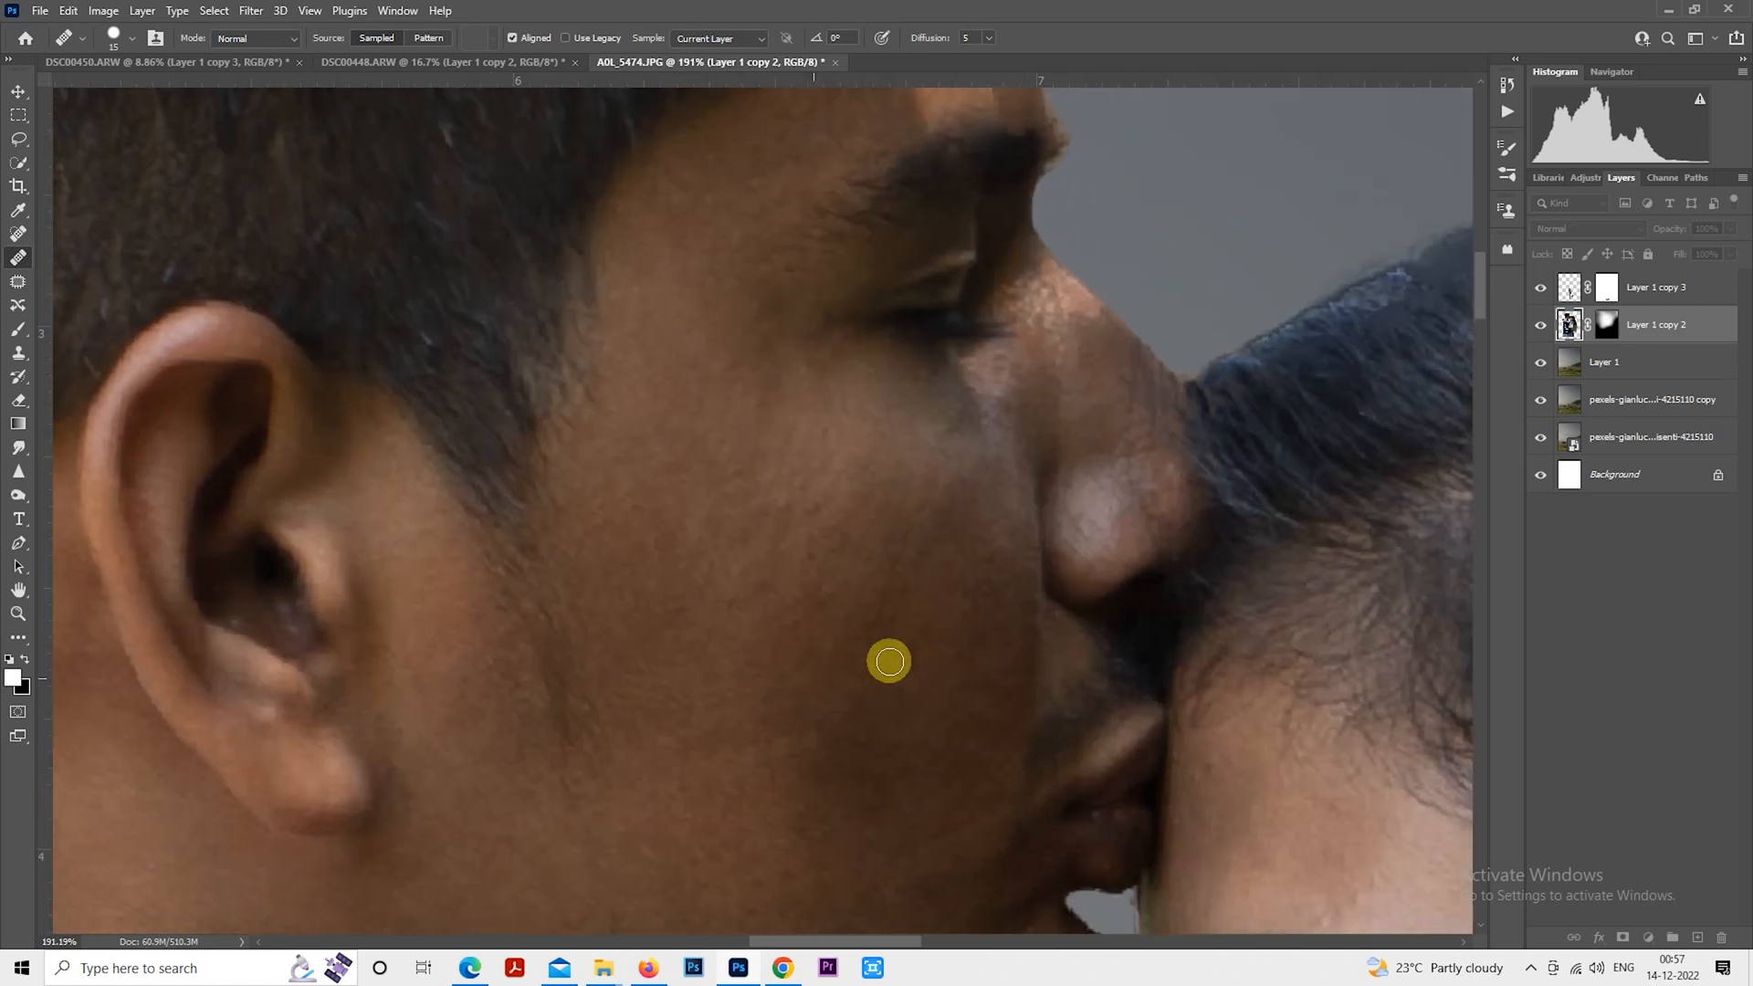
pyautogui.keyDown('alt'); pyautogui.click(924, 675); pyautogui.keyUp('alt')
pyautogui.click(912, 611)
pyautogui.keyDown('alt'); pyautogui.click(903, 619); pyautogui.keyUp('alt')
pyautogui.click(894, 588)
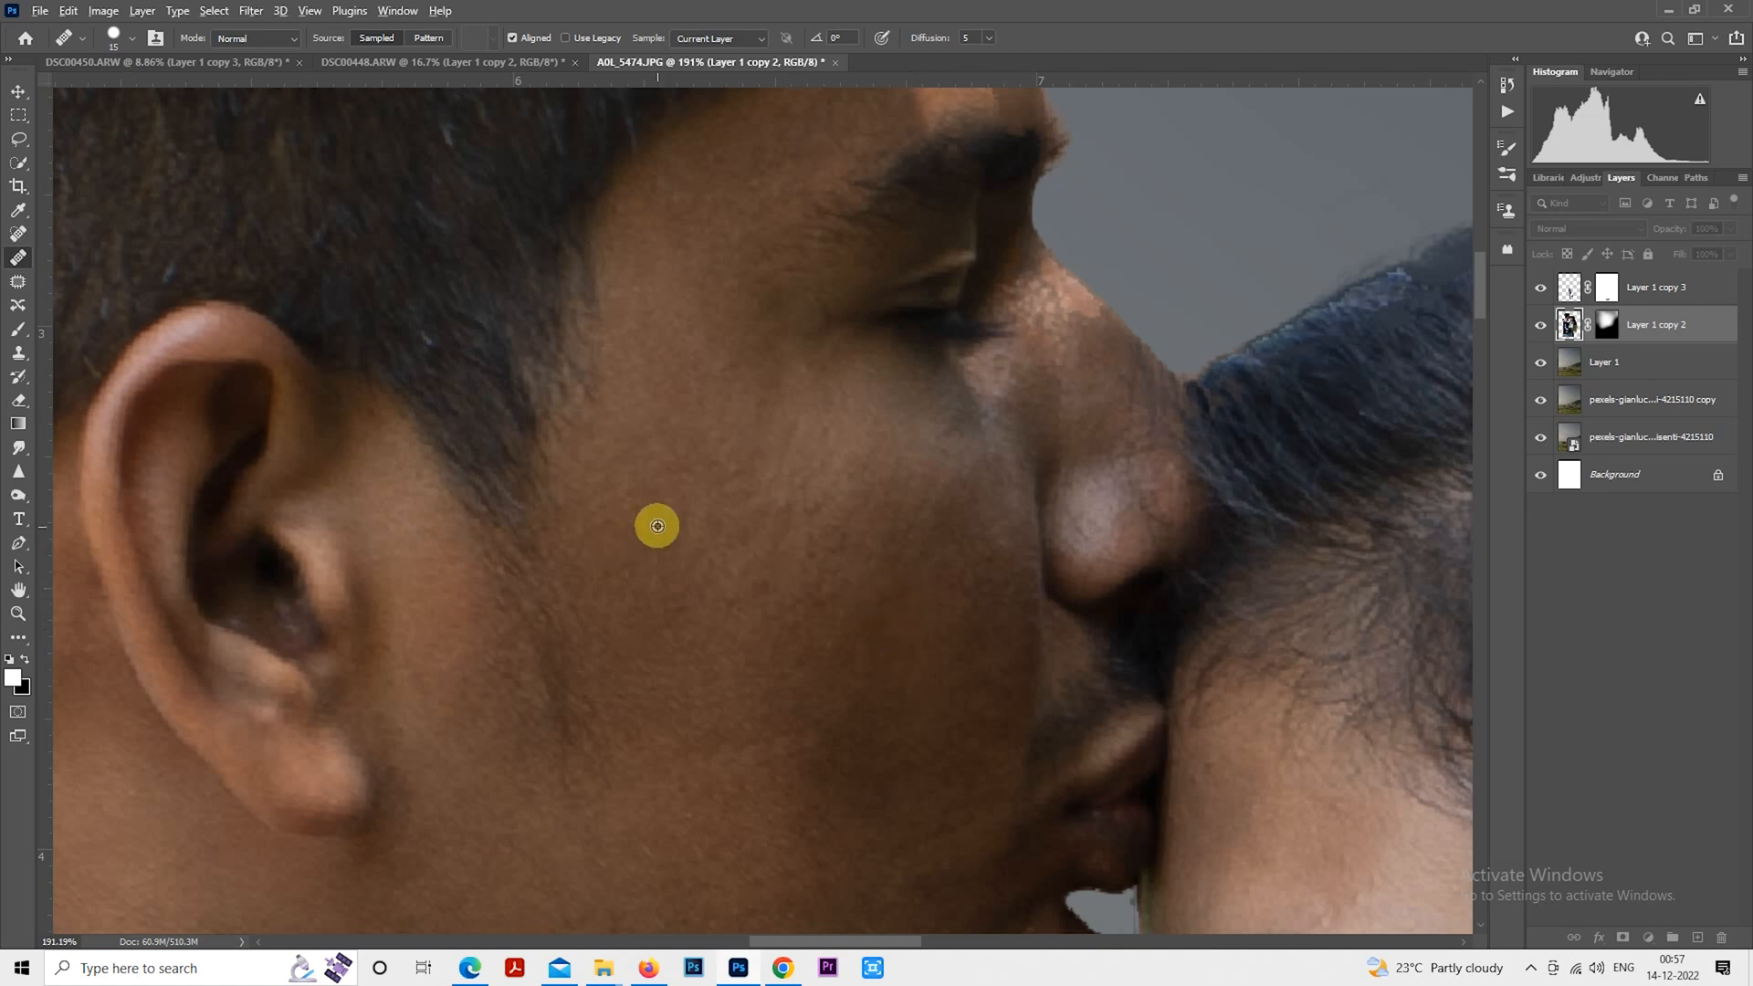
pyautogui.moveTo(720, 462)
pyautogui.mouseDown()
pyautogui.moveTo(748, 526)
pyautogui.moveTo(798, 514)
pyautogui.moveTo(796, 433)
pyautogui.moveTo(780, 481)
pyautogui.moveTo(825, 428)
pyautogui.moveTo(821, 476)
pyautogui.moveTo(829, 388)
pyautogui.mouseUp()
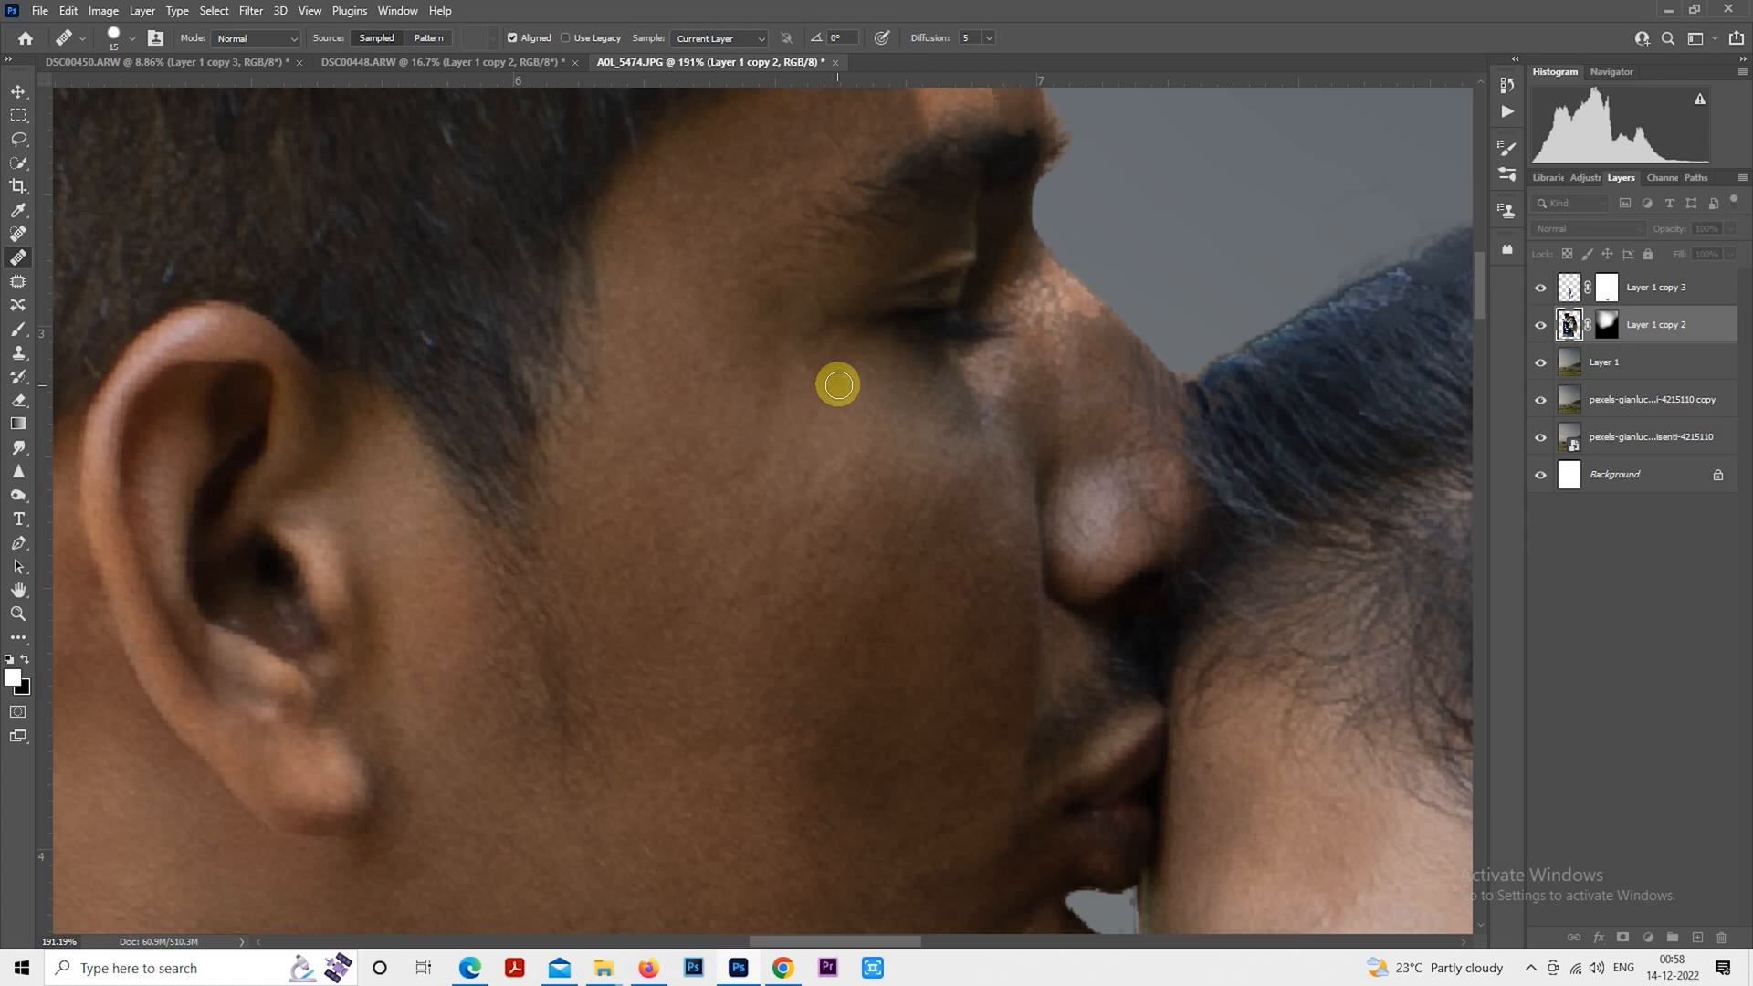
# Smooth the man's cheek below the eye with the Healing Brush, resampling nearby clean skin
pyautogui.keyDown('alt'); pyautogui.click(797, 408); pyautogui.keyUp('alt')
pyautogui.moveTo(794, 469)
pyautogui.mouseDown()
pyautogui.moveTo(810, 503)
pyautogui.moveTo(831, 478)
pyautogui.moveTo(833, 538)
pyautogui.mouseUp()
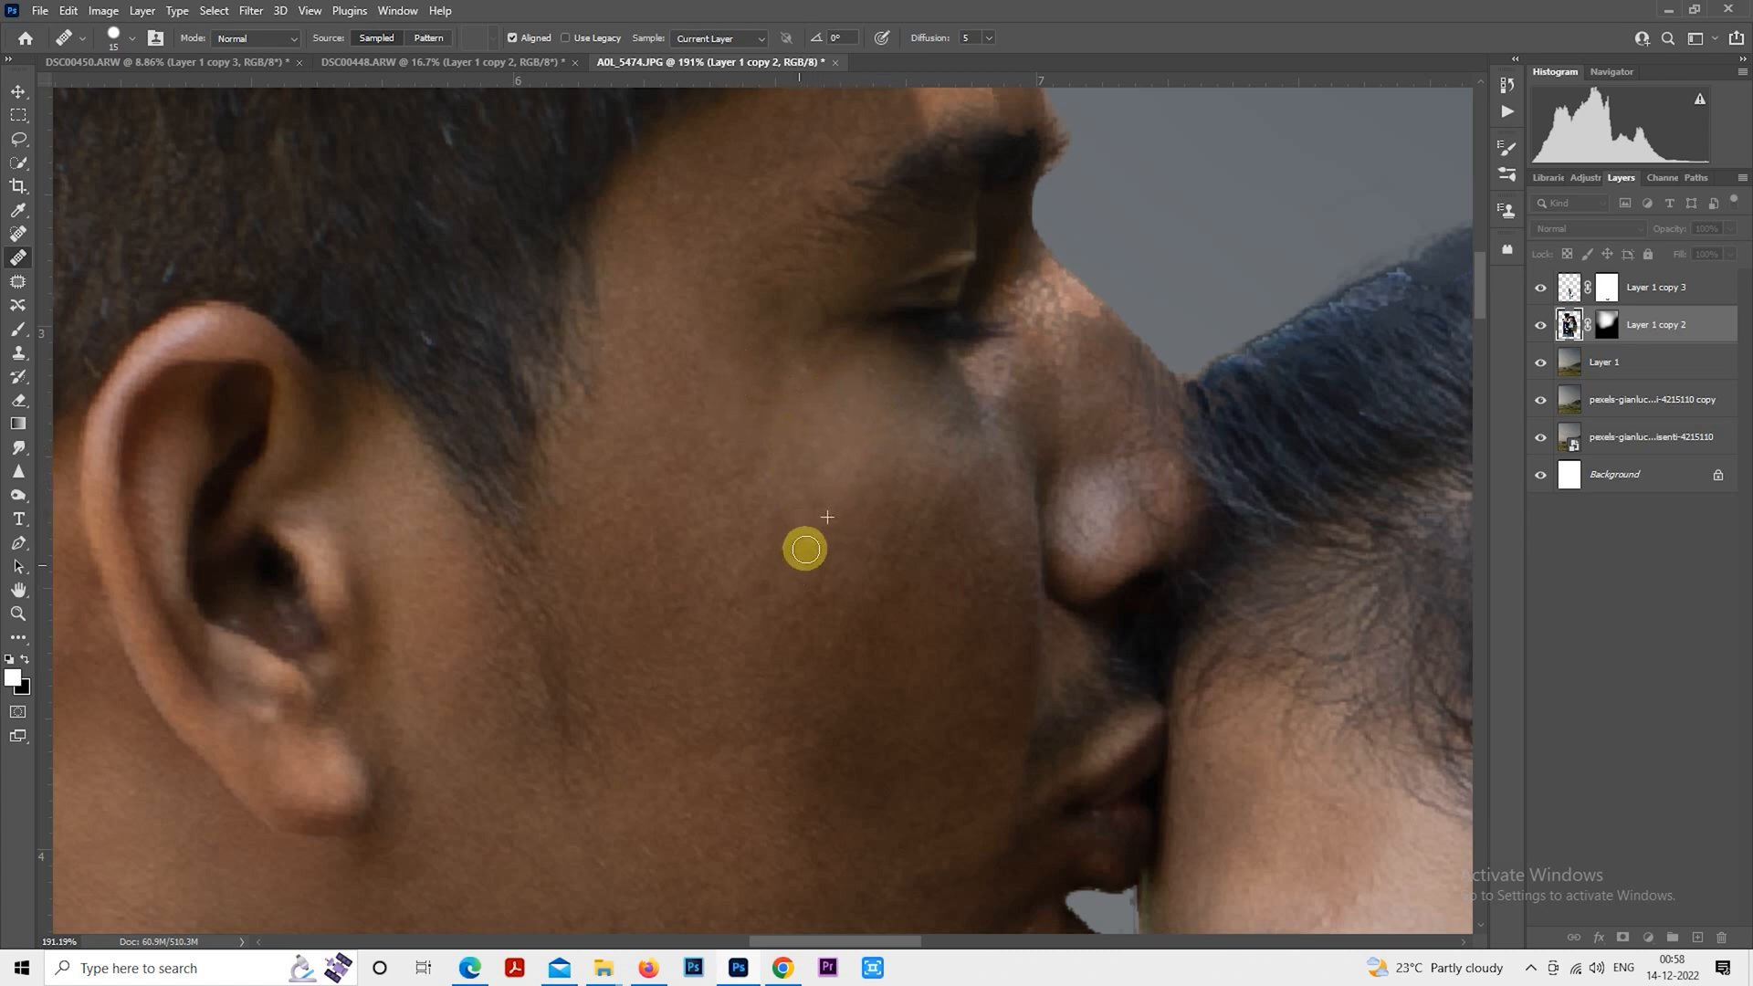
pyautogui.moveTo(722, 590)
pyautogui.mouseDown()
pyautogui.moveTo(767, 535)
pyautogui.moveTo(814, 531)
pyautogui.moveTo(816, 510)
pyautogui.moveTo(776, 524)
pyautogui.mouseUp()
pyautogui.keyDown('alt'); pyautogui.click(791, 561); pyautogui.keyUp('alt')
pyautogui.moveTo(819, 596)
pyautogui.mouseDown()
pyautogui.moveTo(775, 618)
pyautogui.moveTo(854, 631)
pyautogui.moveTo(842, 502)
pyautogui.moveTo(783, 505)
pyautogui.moveTo(763, 469)
pyautogui.moveTo(669, 485)
pyautogui.moveTo(782, 450)
pyautogui.mouseUp()
pyautogui.keyDown('alt'); pyautogui.click(675, 440); pyautogui.keyUp('alt')
# Heal the uneven patch on the woman's forehead above the eyebrow, sampling adjacent skin
pyautogui.scroll(-5, 704, 457)
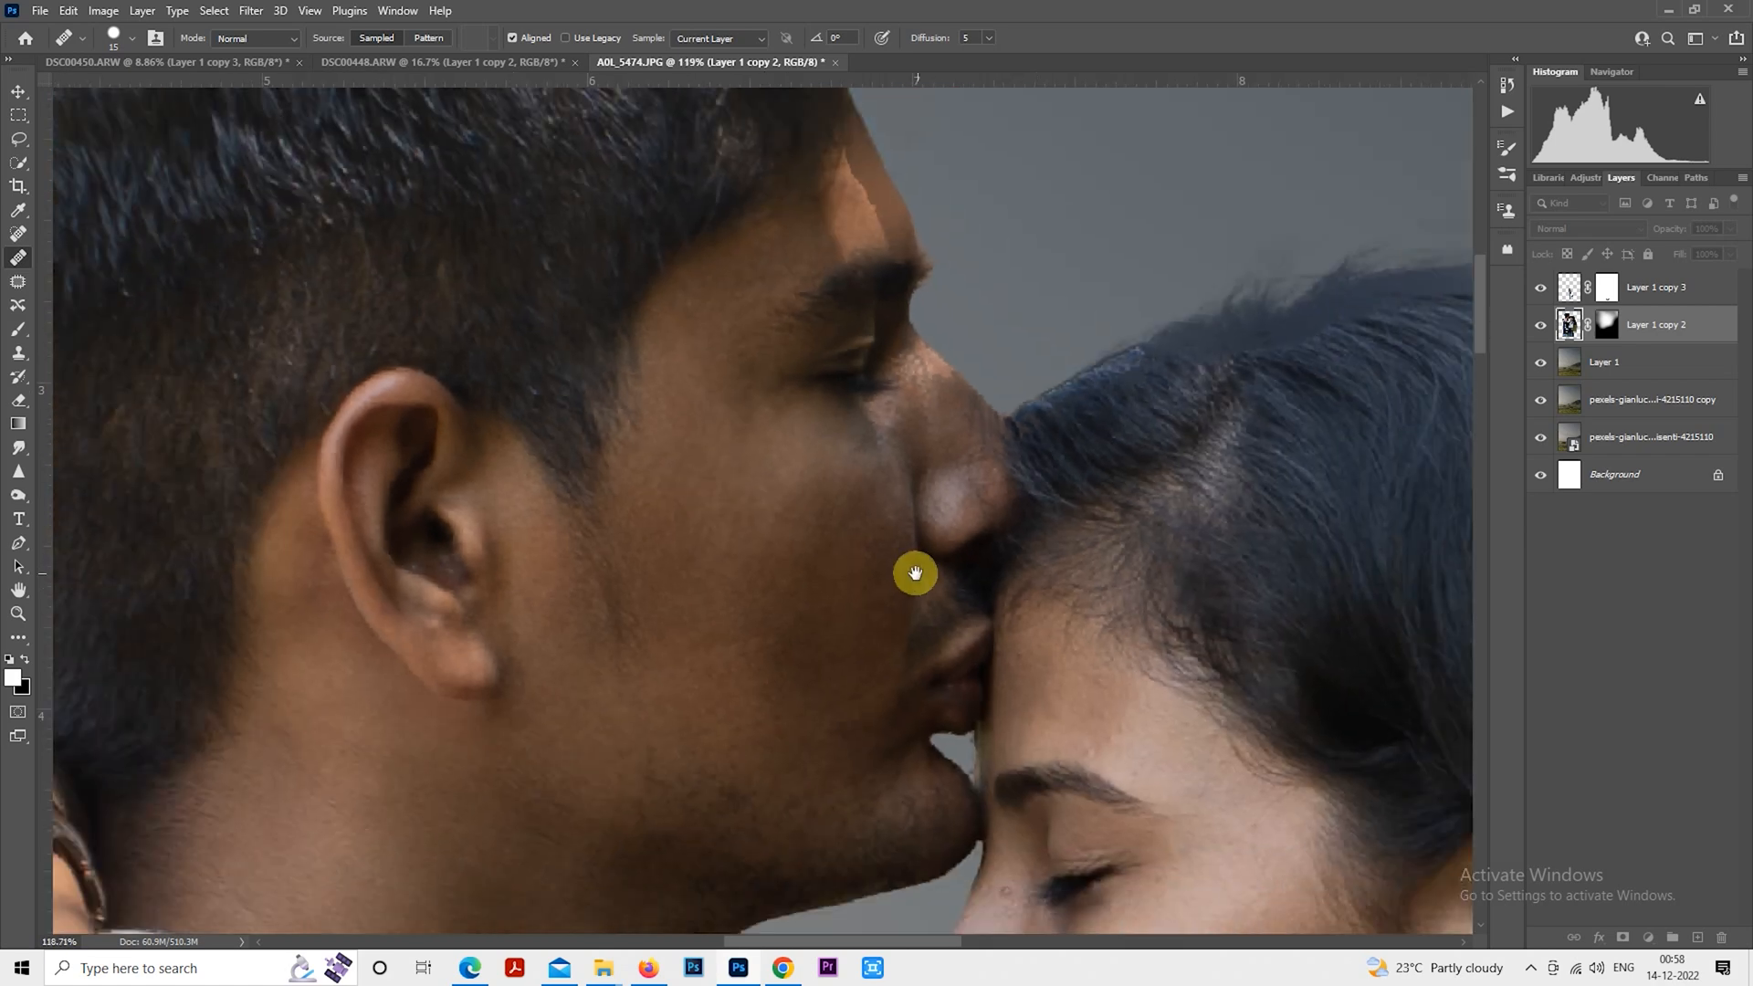
pyautogui.moveTo(1018, 683); pyautogui.dragTo(605, 426)
pyautogui.scroll(5, 605, 426)
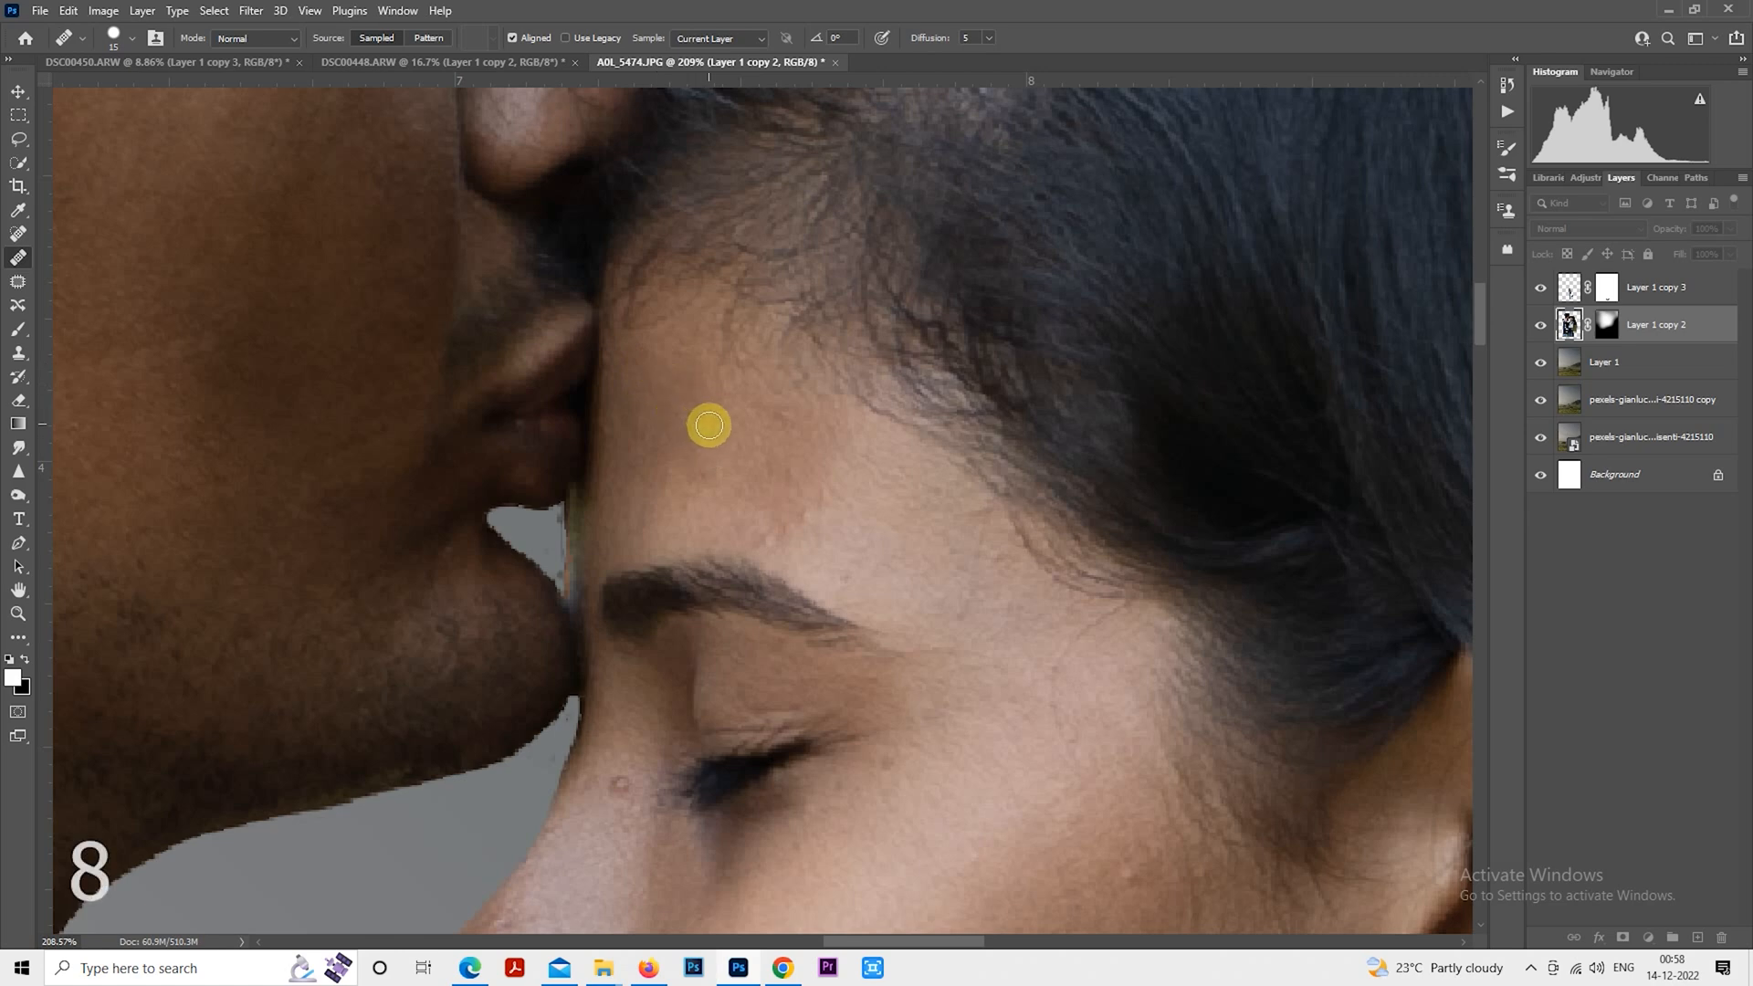
pyautogui.keyDown('alt'); pyautogui.click(700, 480); pyautogui.keyUp('alt')
pyautogui.moveTo(734, 491); pyautogui.dragTo(765, 532)
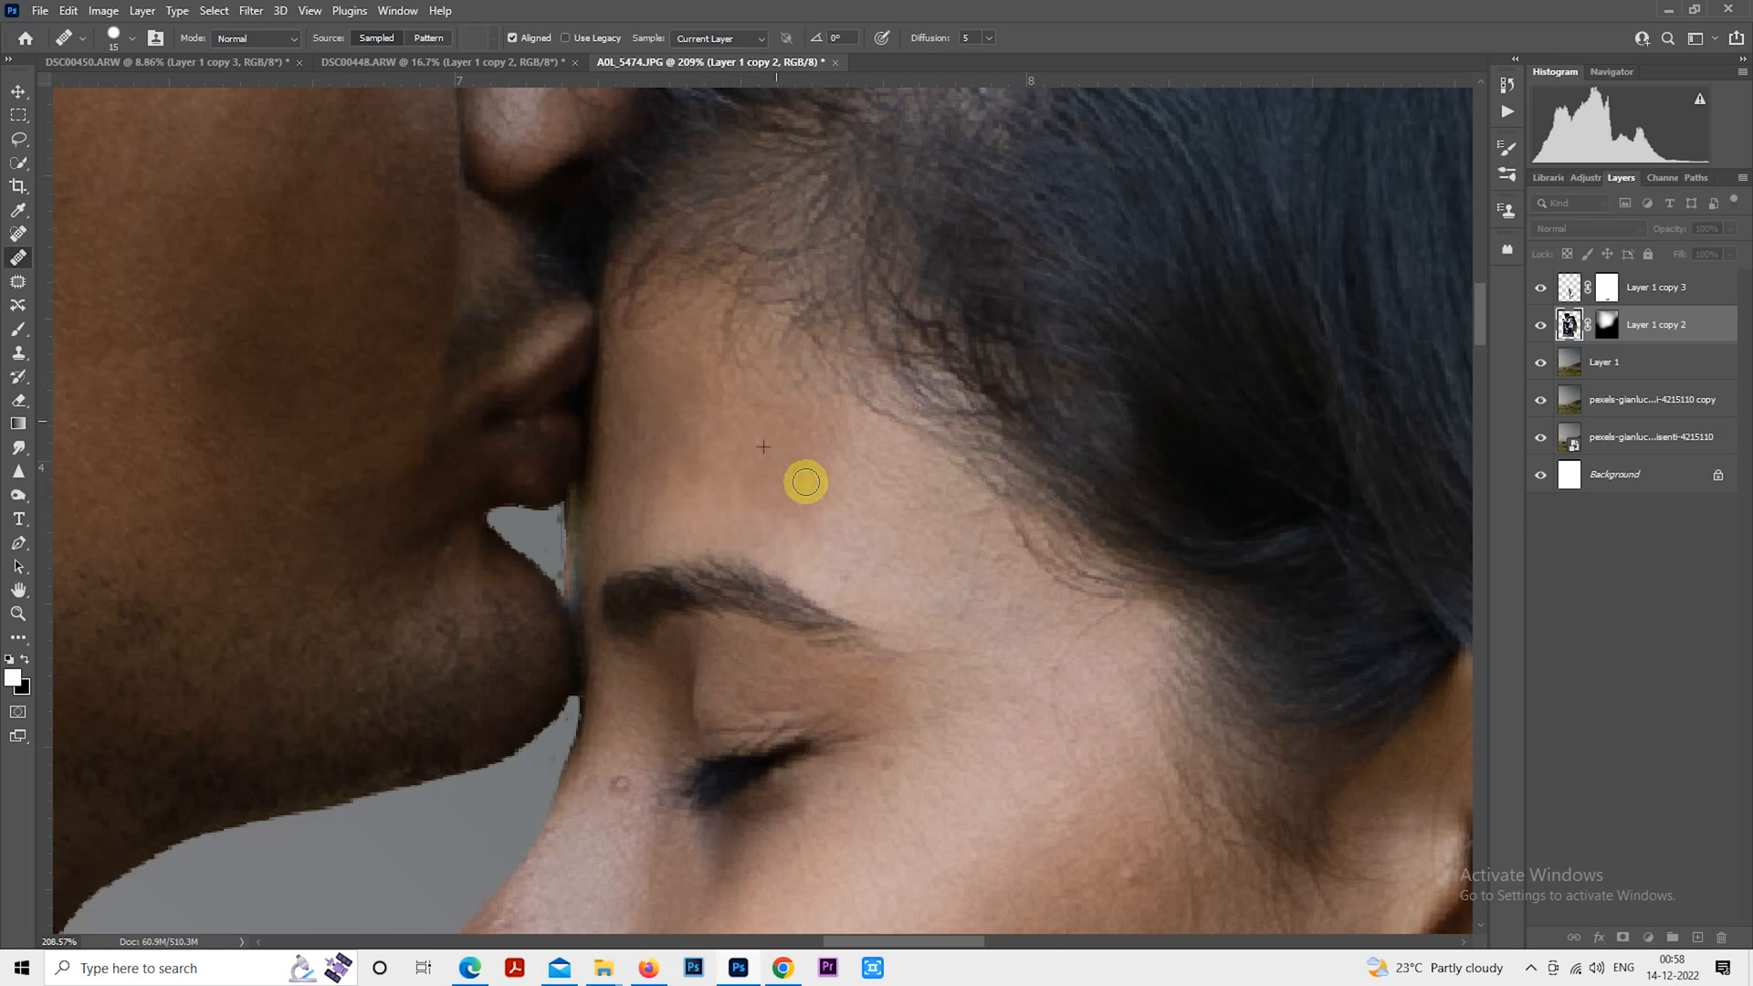
# Heal the mole beside the bridge of the woman's nose and the blemishes on her temple and cheek
pyautogui.scroll(-5, 830, 305)
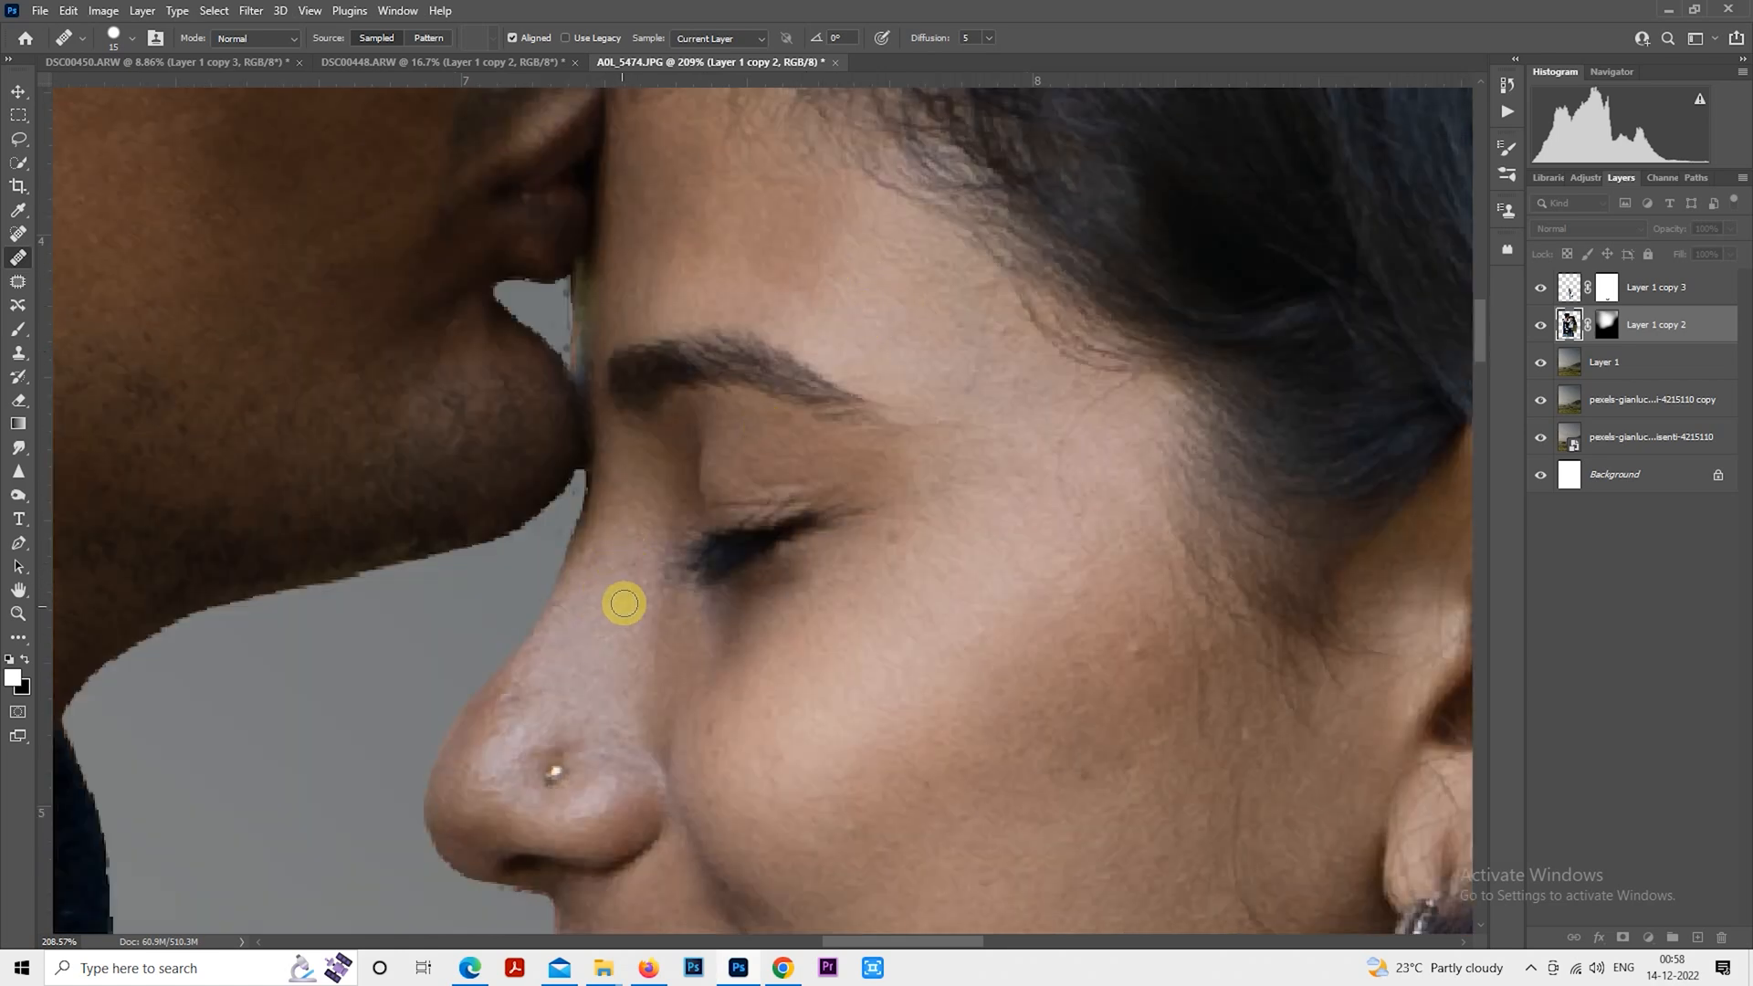
pyautogui.scroll(-3, 595, 546)
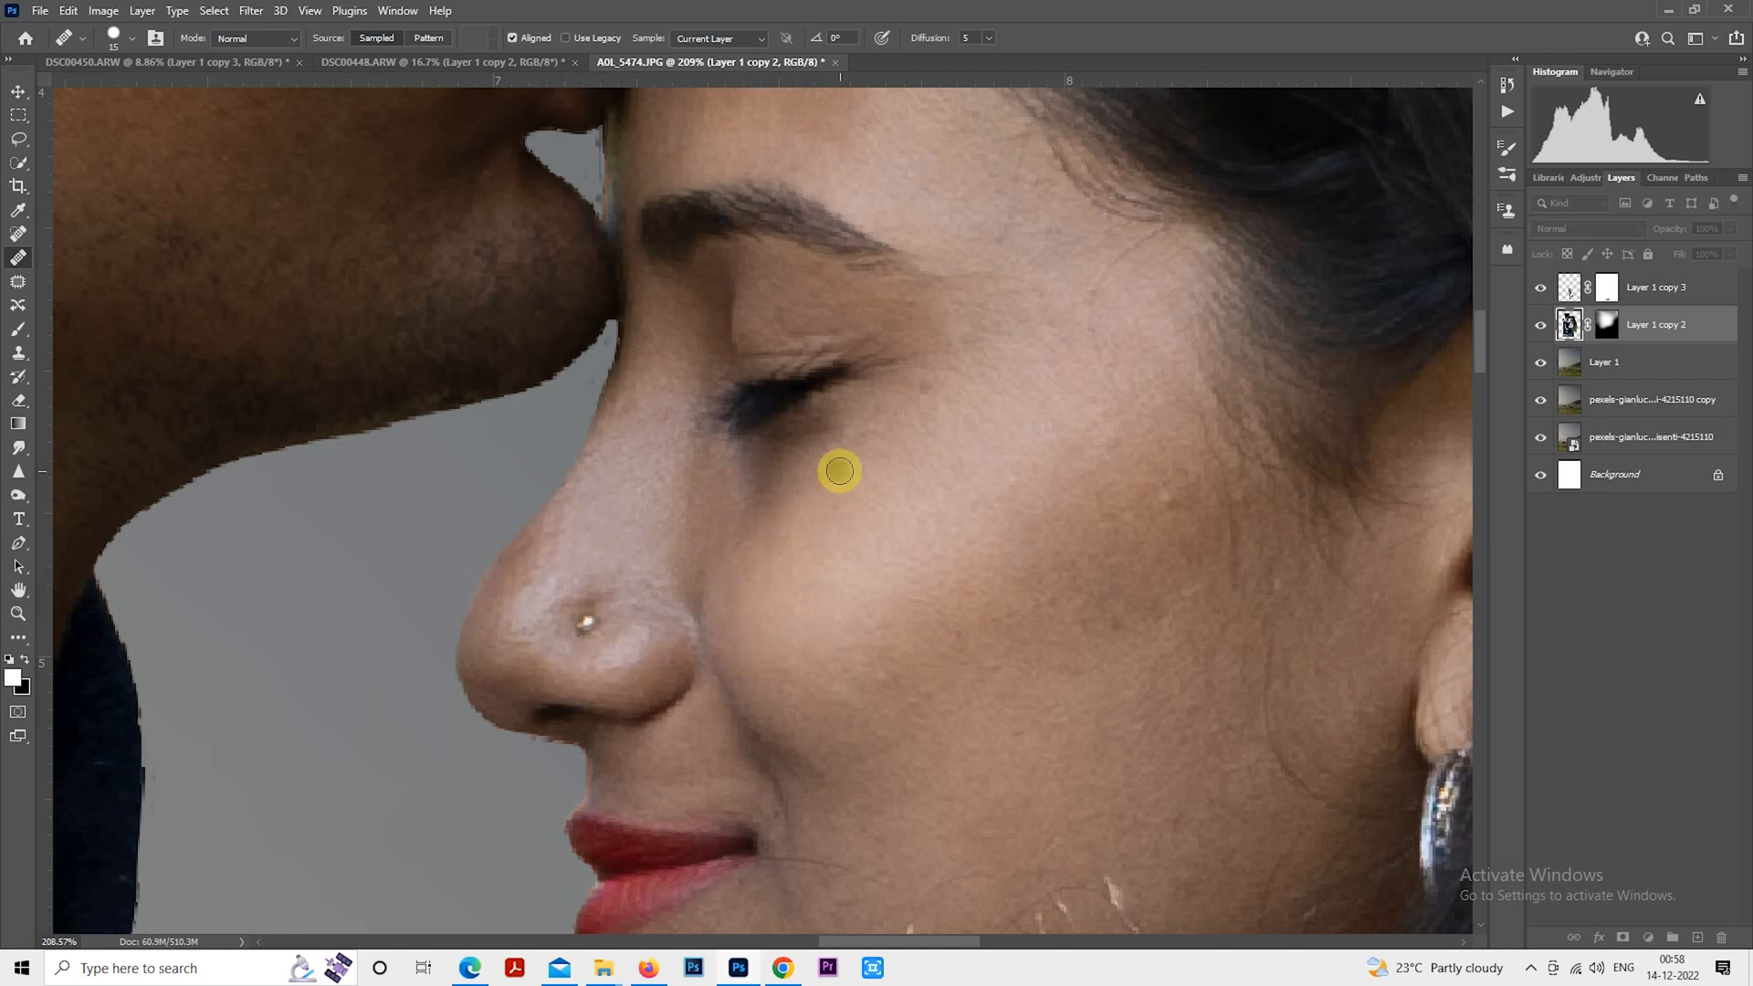
pyautogui.moveTo(962, 394); pyautogui.dragTo(782, 450)
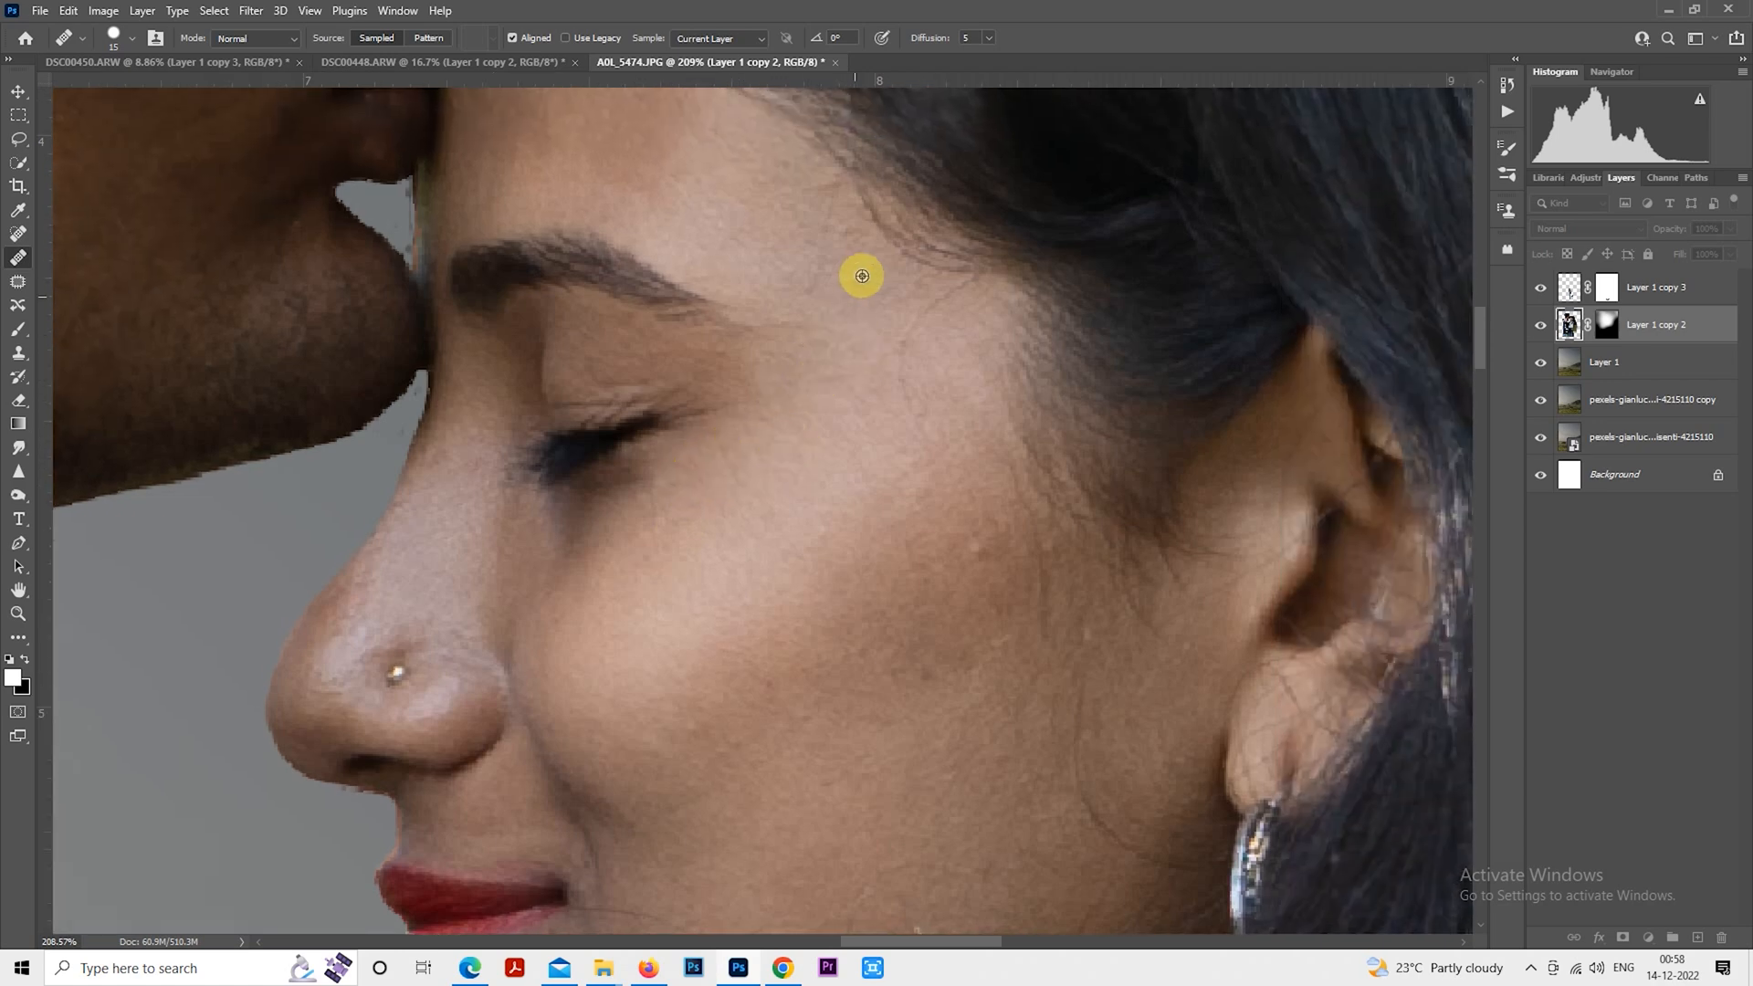
pyautogui.moveTo(886, 404); pyautogui.dragTo(786, 271)
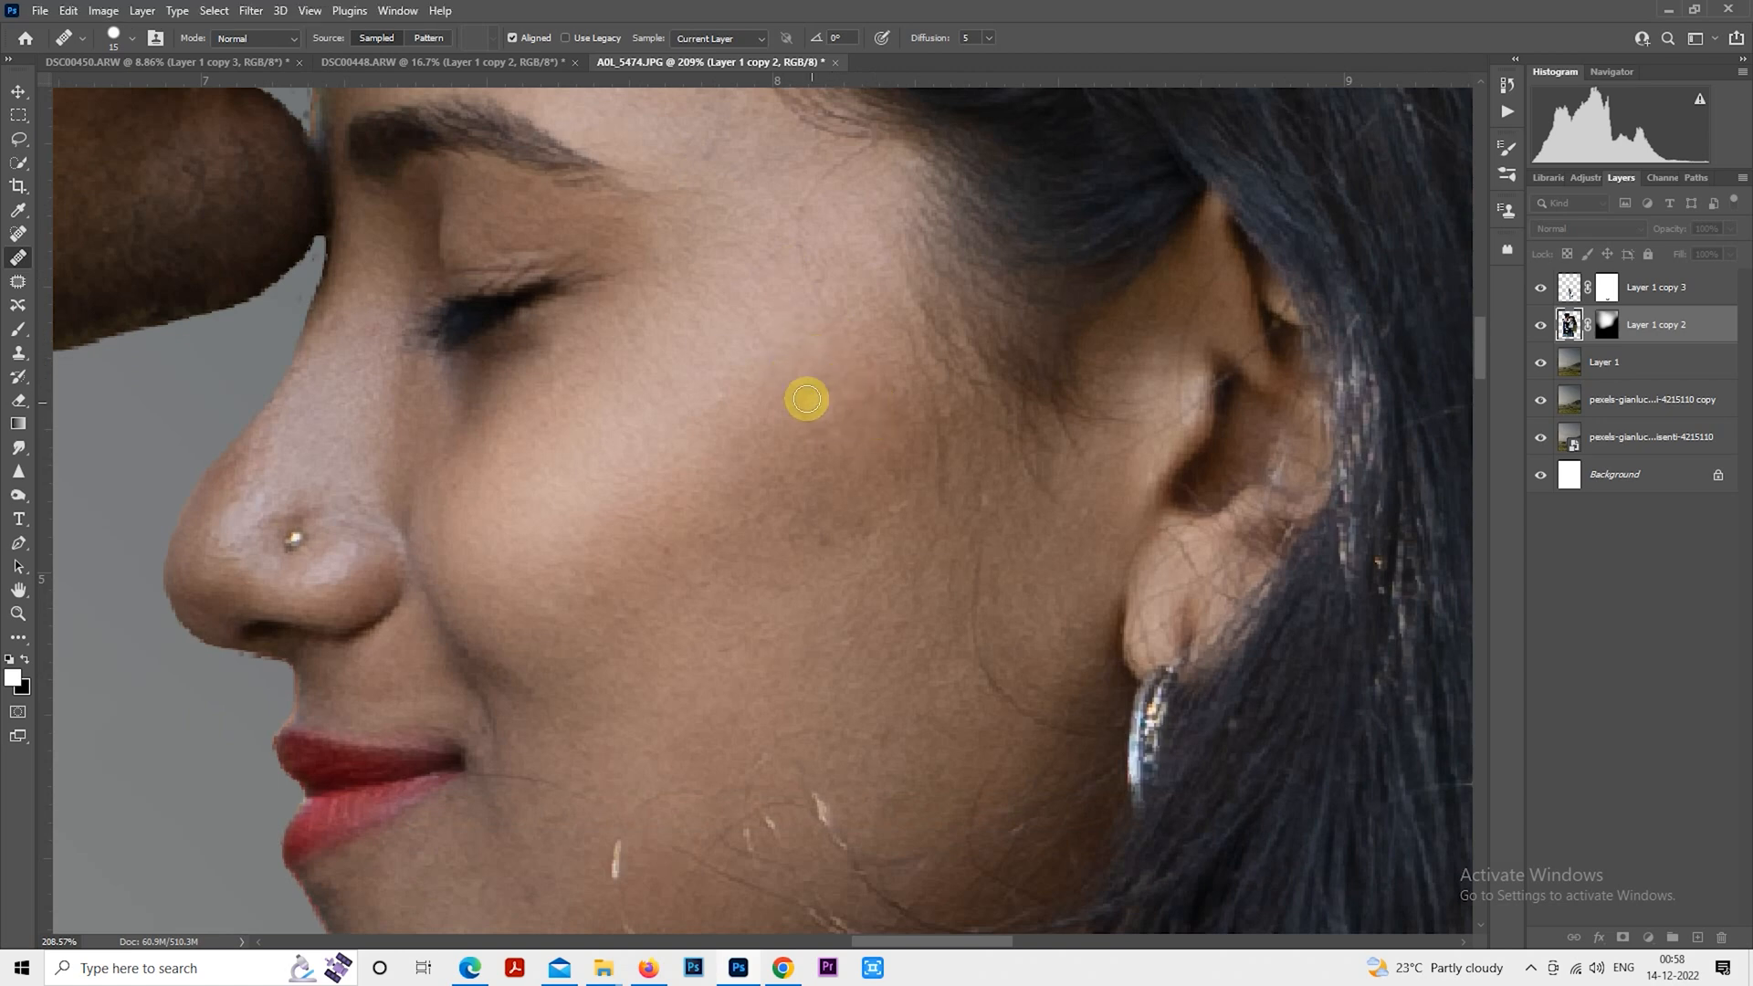
pyautogui.moveTo(813, 427); pyautogui.dragTo(832, 314)
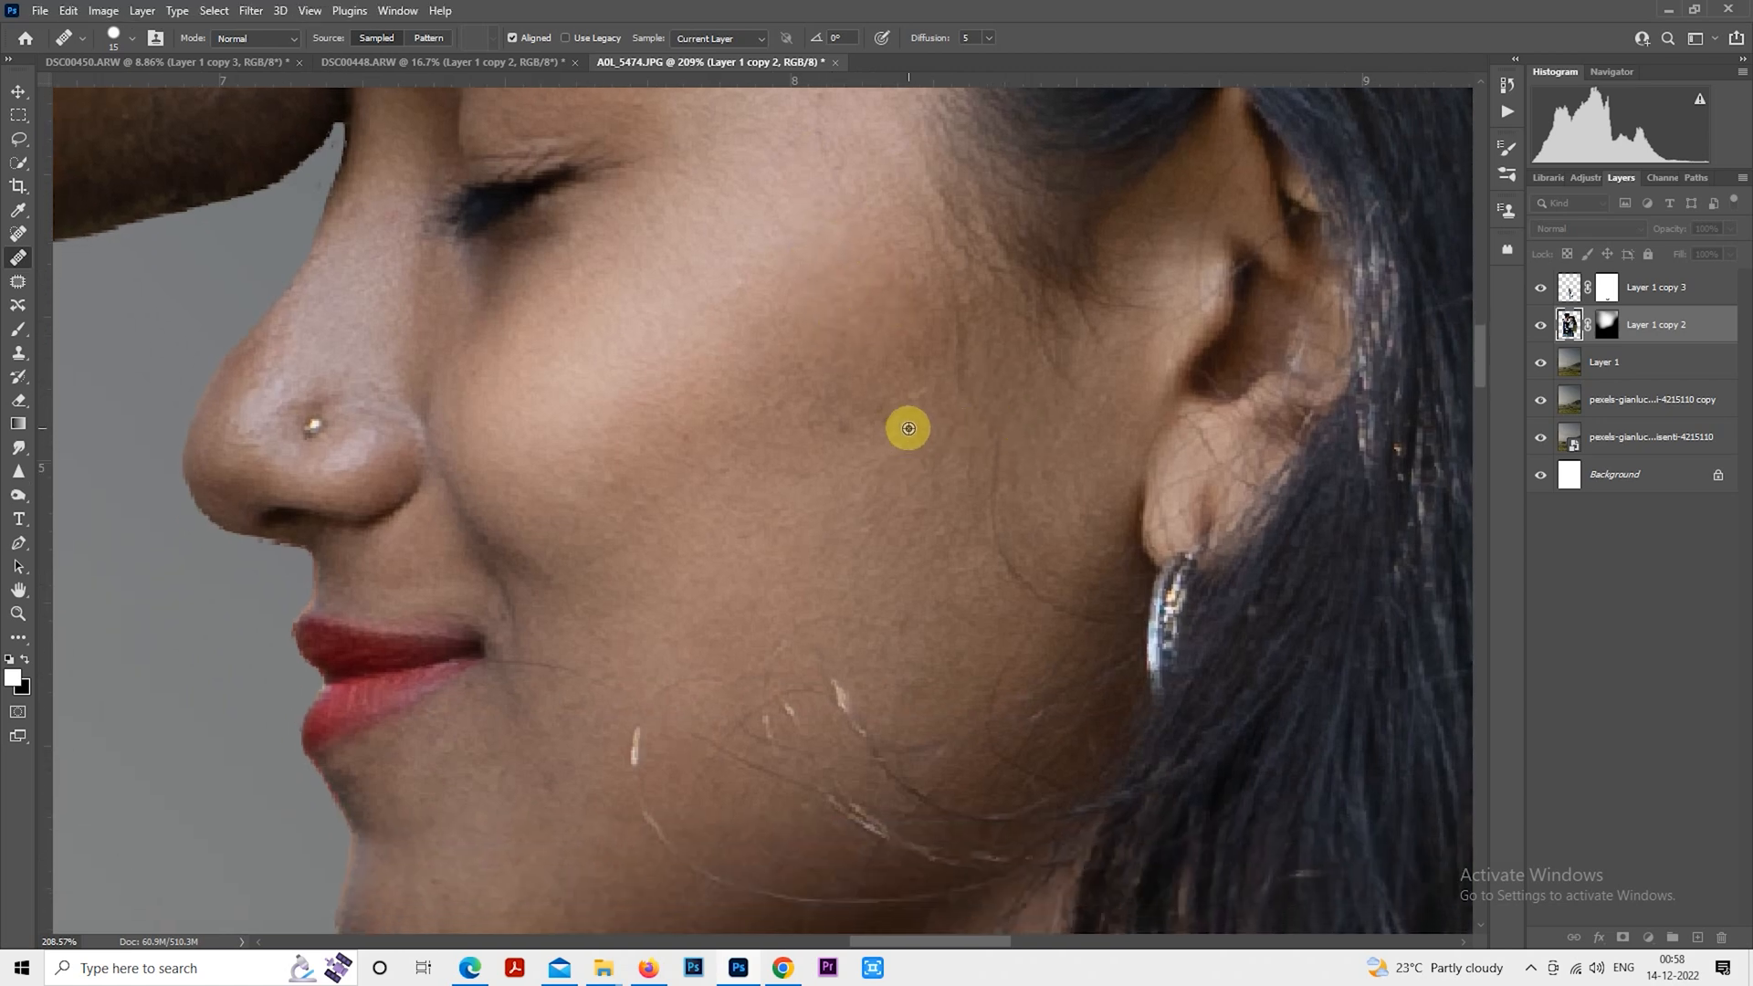
pyautogui.moveTo(726, 429); pyautogui.dragTo(908, 472)
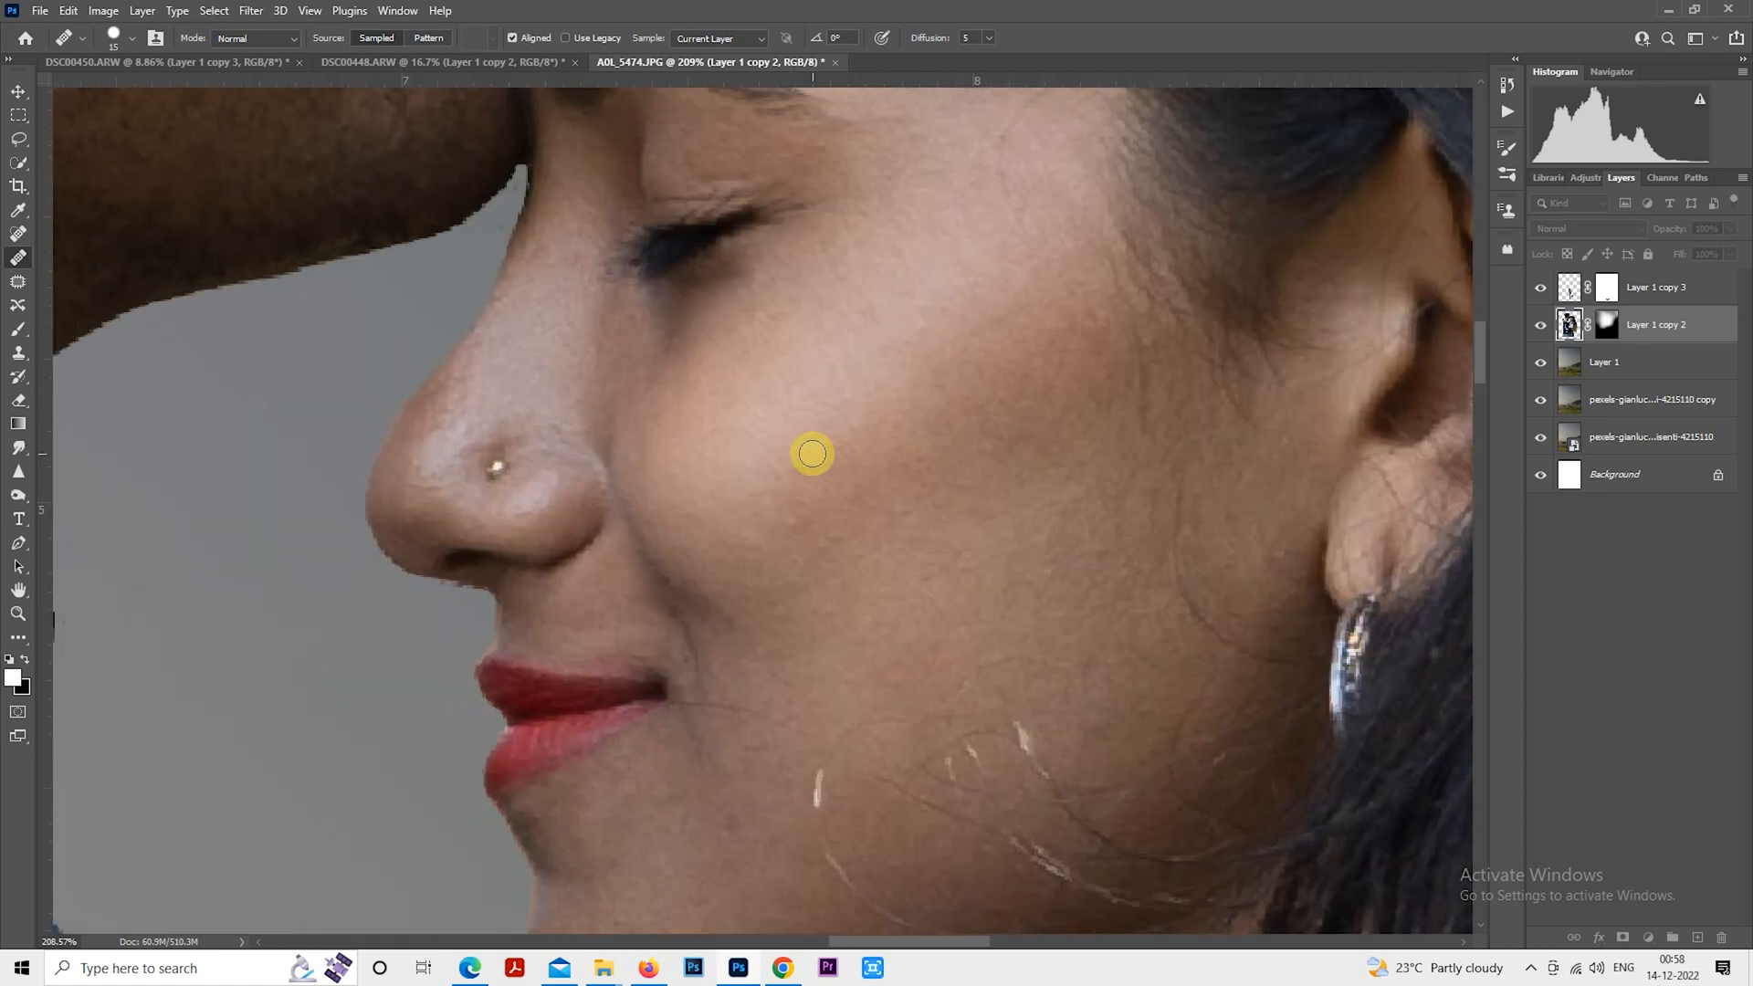
pyautogui.moveTo(857, 516); pyautogui.dragTo(853, 316)
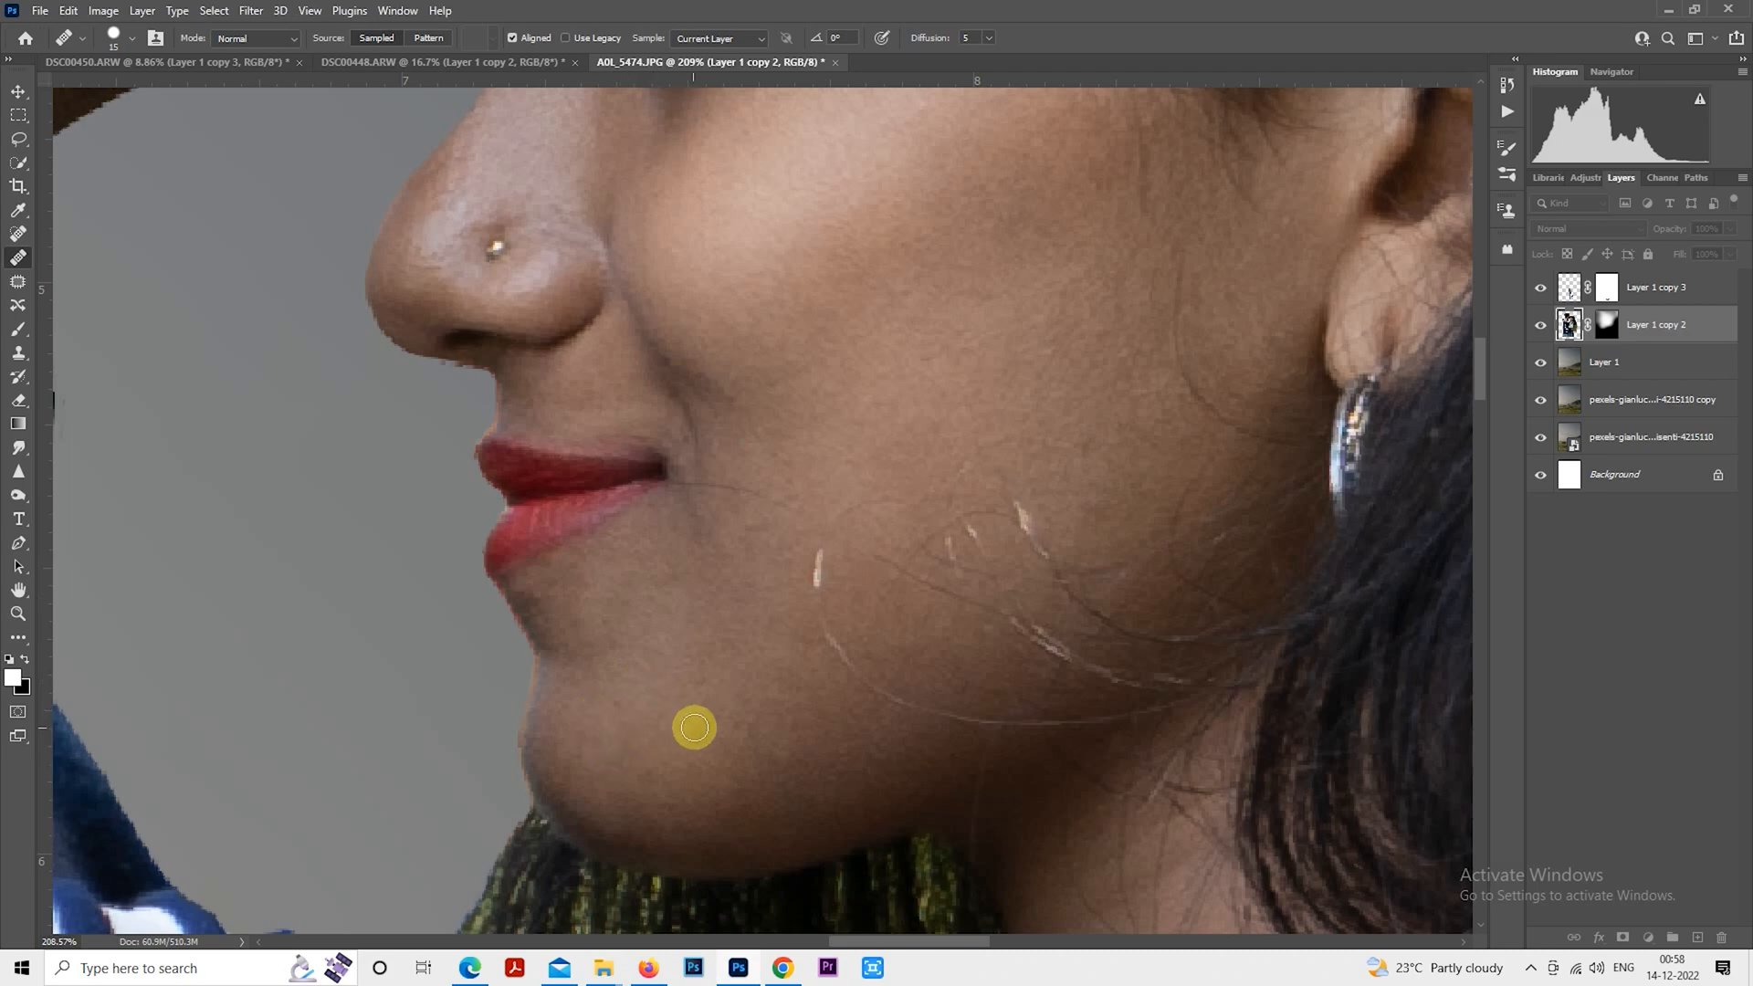
# Apply the SkinFiner filter to the close-up couple layer with its default smoothing settings, checking the faces in the preview
pyautogui.scroll(-8, 751, 724)
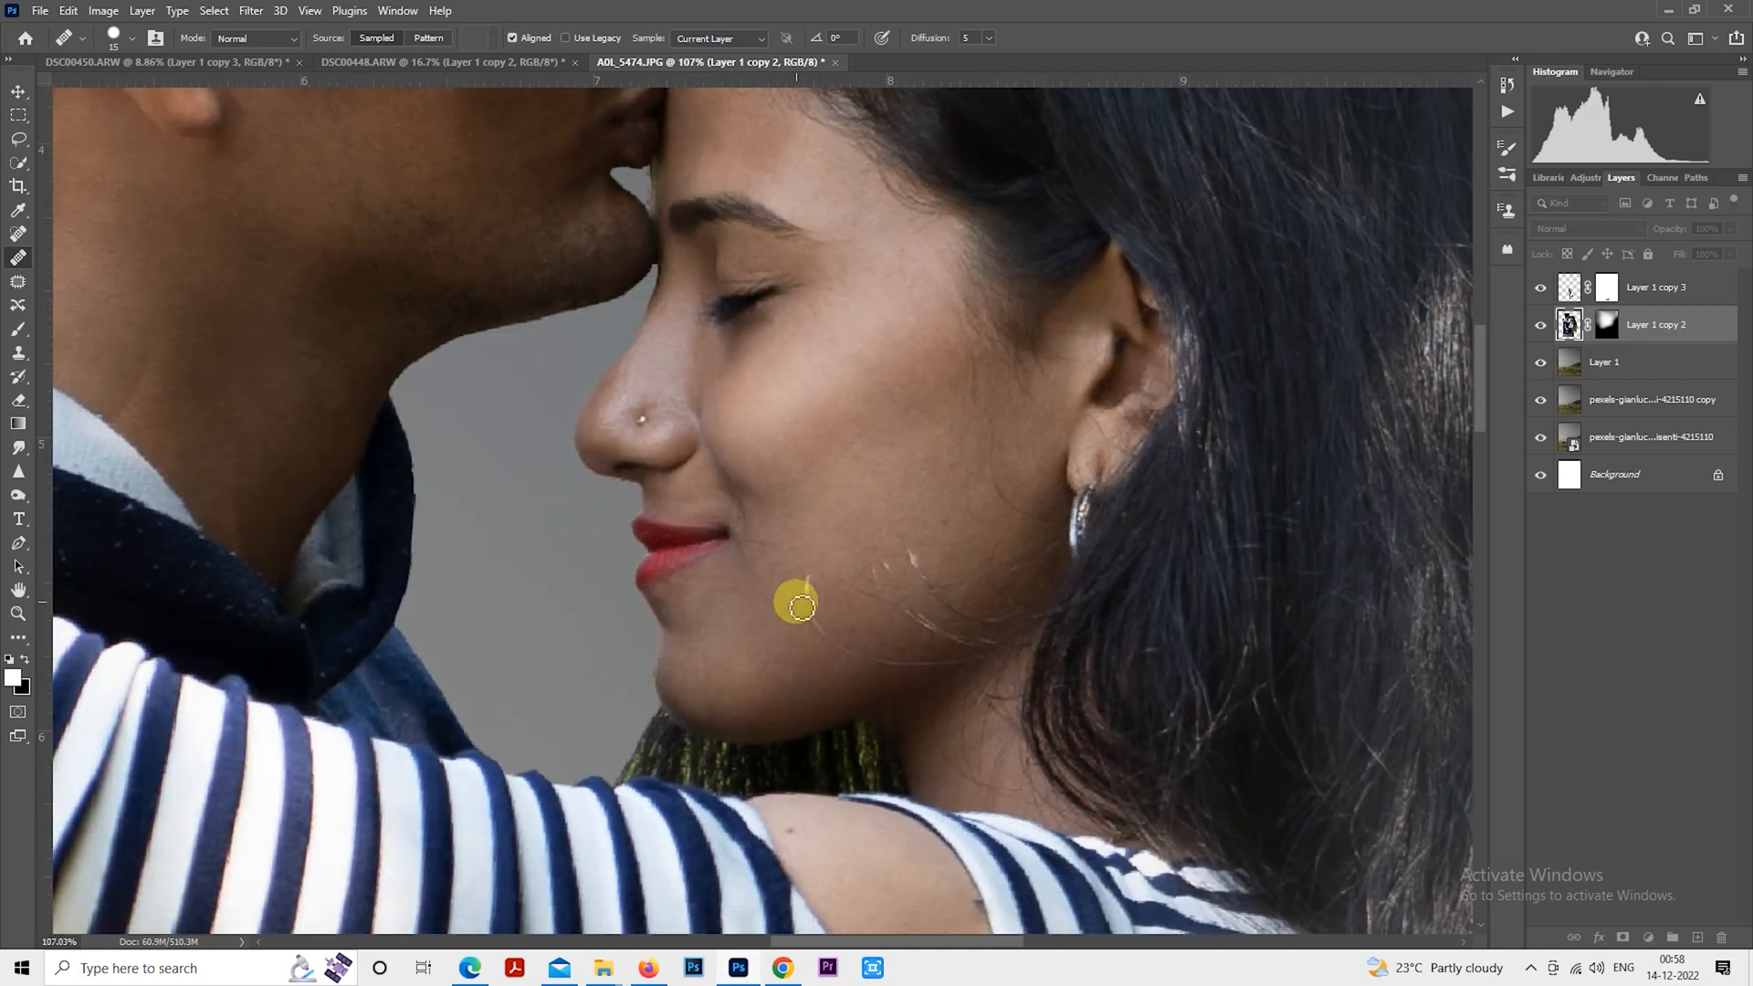
pyautogui.scroll(-4, 808, 623)
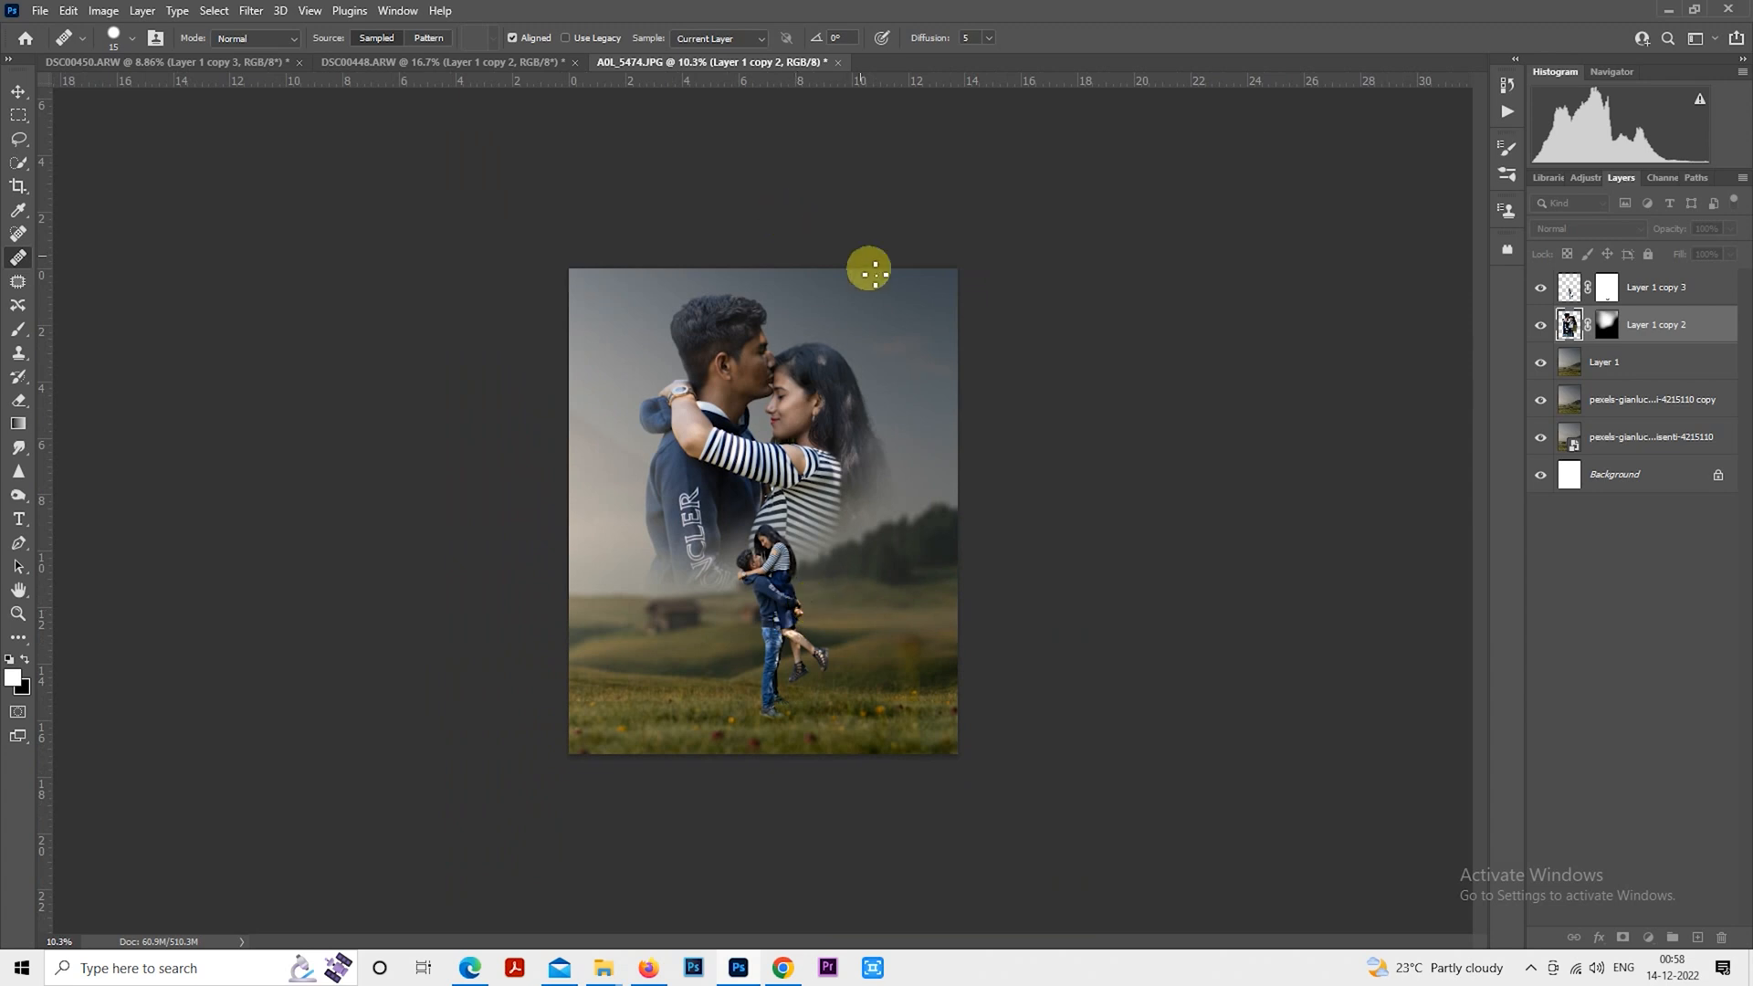
pyautogui.click(253, 10)
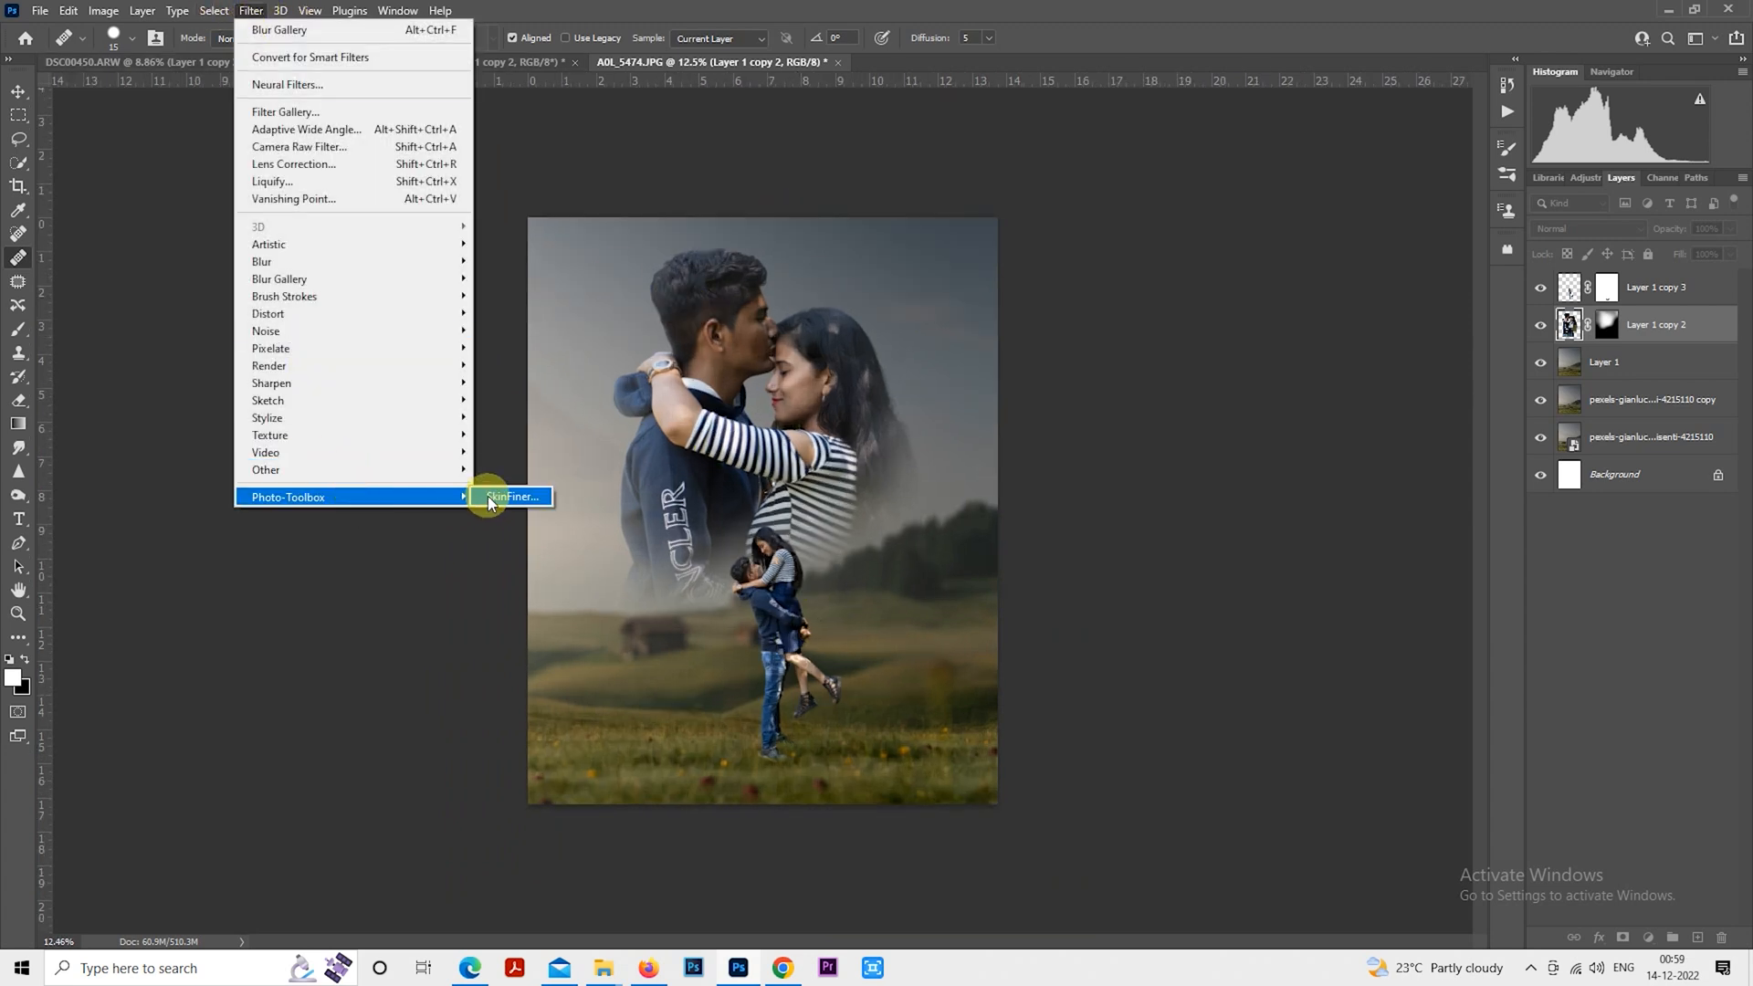
pyautogui.click(493, 497)
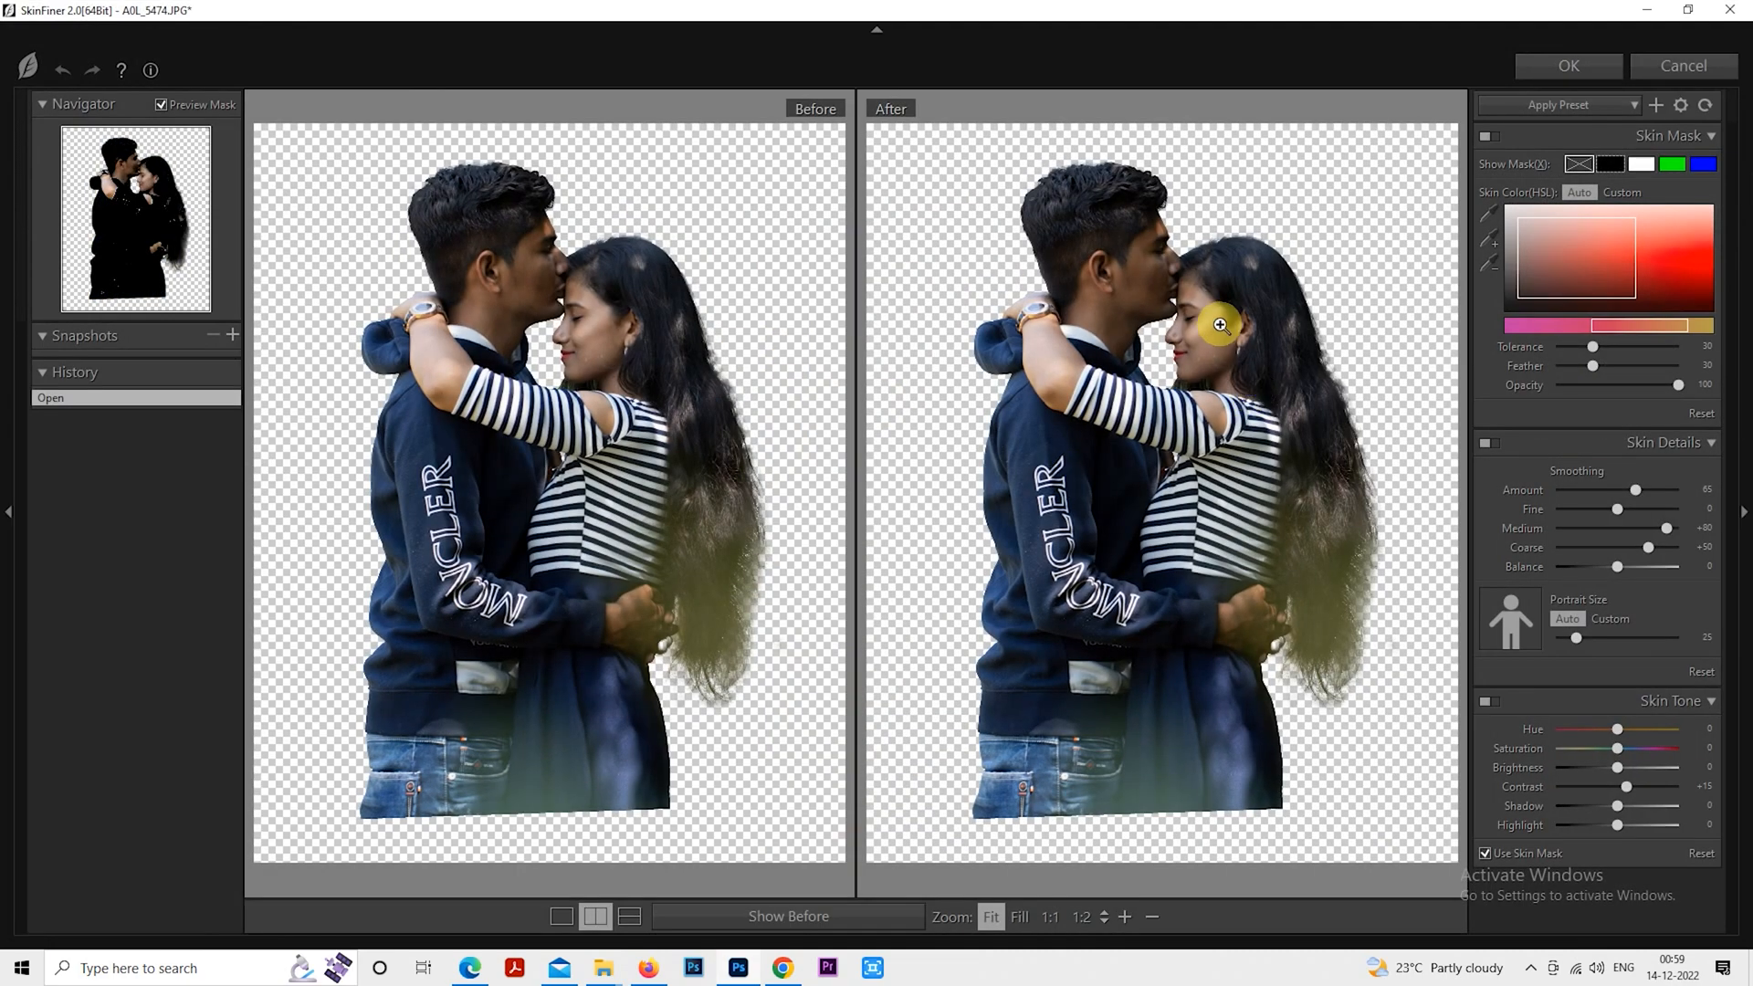
pyautogui.click(1214, 316)
pyautogui.moveTo(872, 365); pyautogui.dragTo(1196, 500)
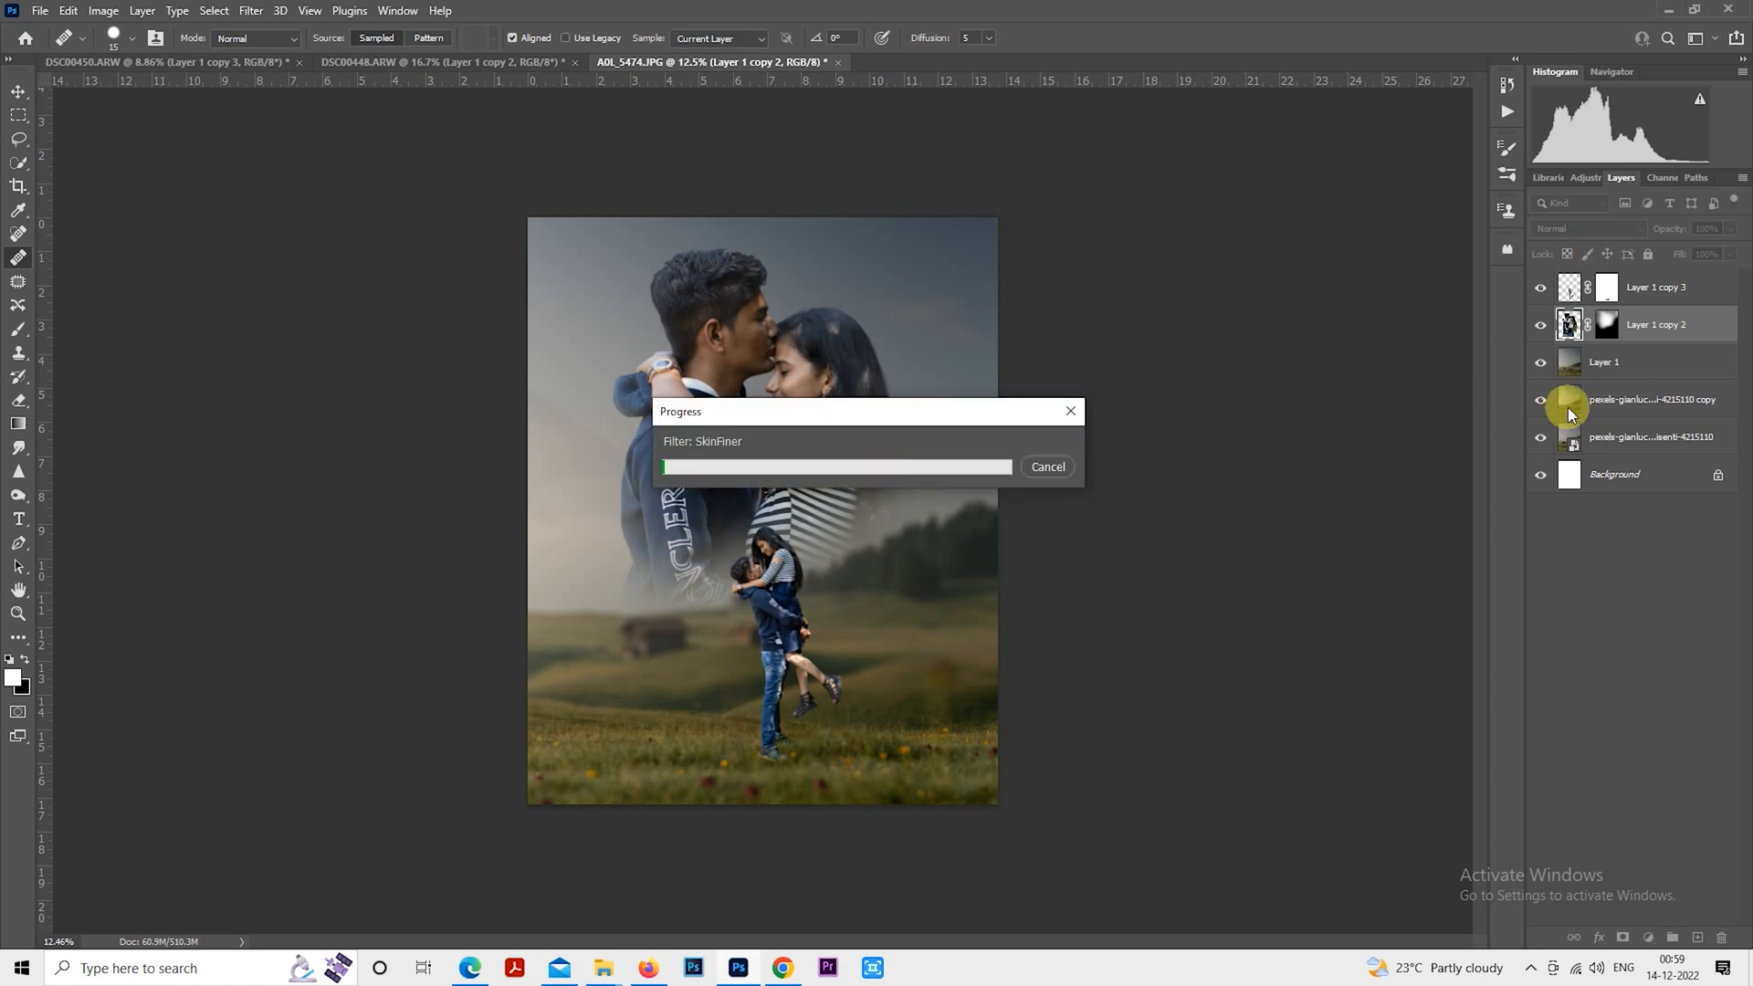
# Retouch the woman's face on Layer 1 copy 3, the full-length couple, using a small content-aware Spot Healing Brush
pyautogui.click(1568, 288)
pyautogui.click(22, 238)
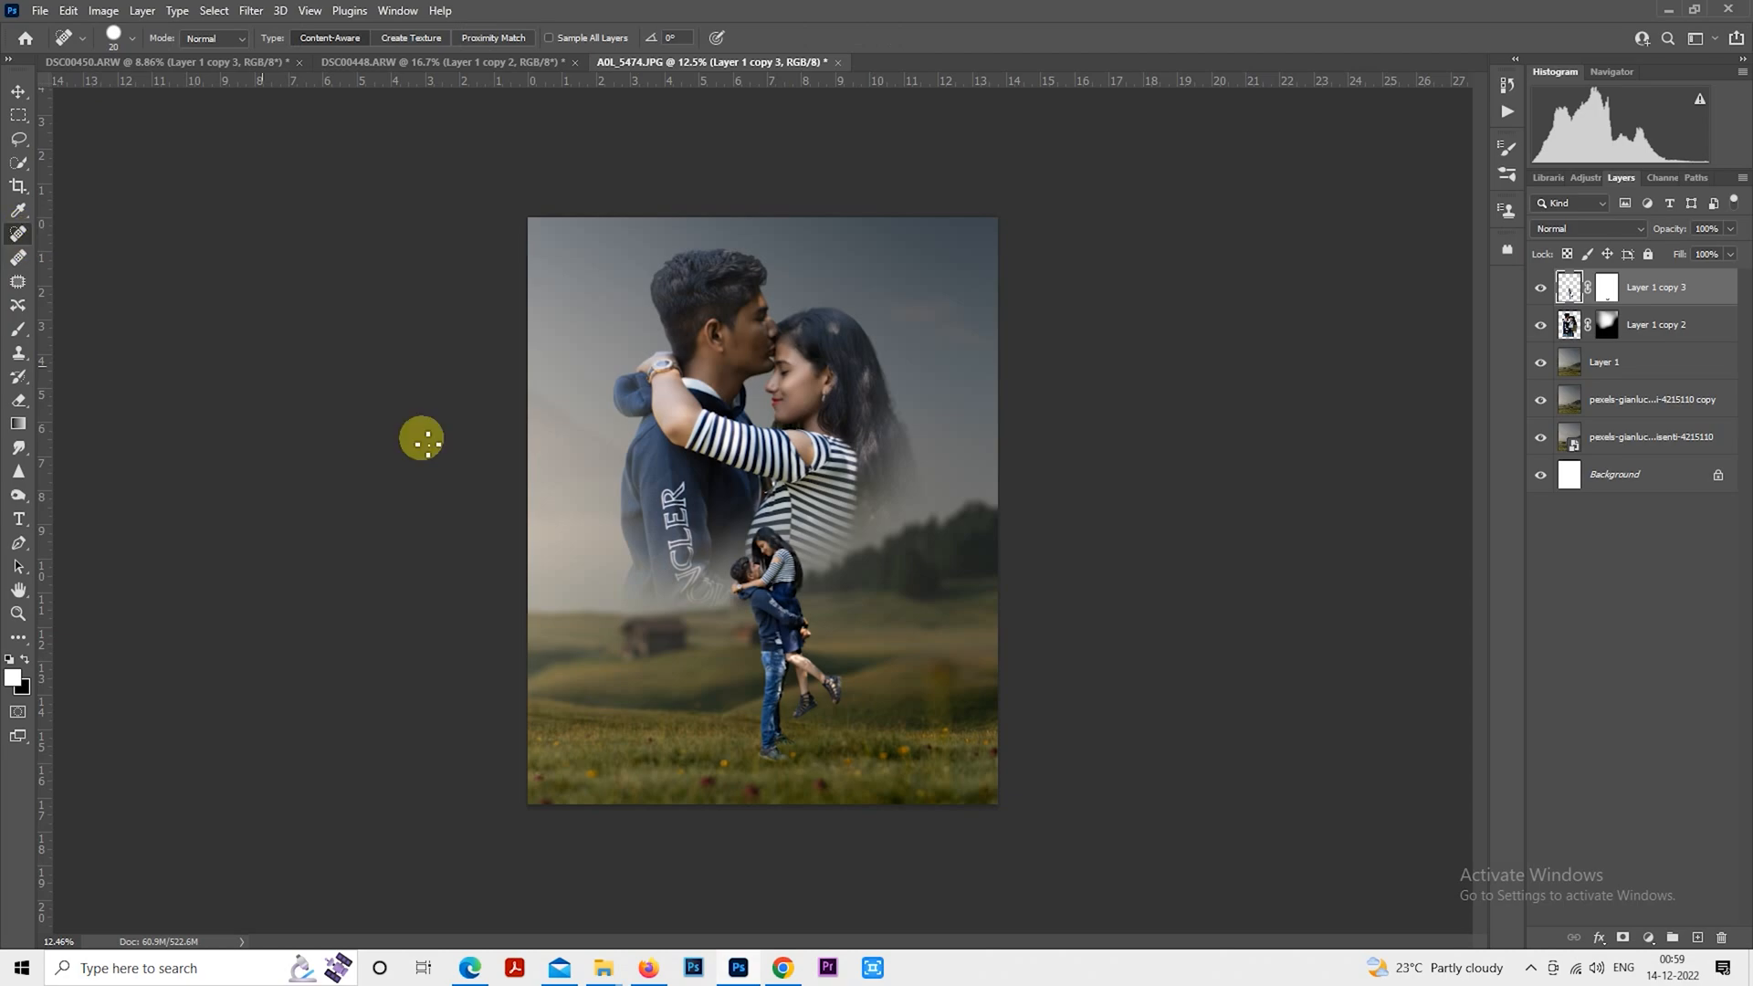
pyautogui.scroll(14, 763, 587)
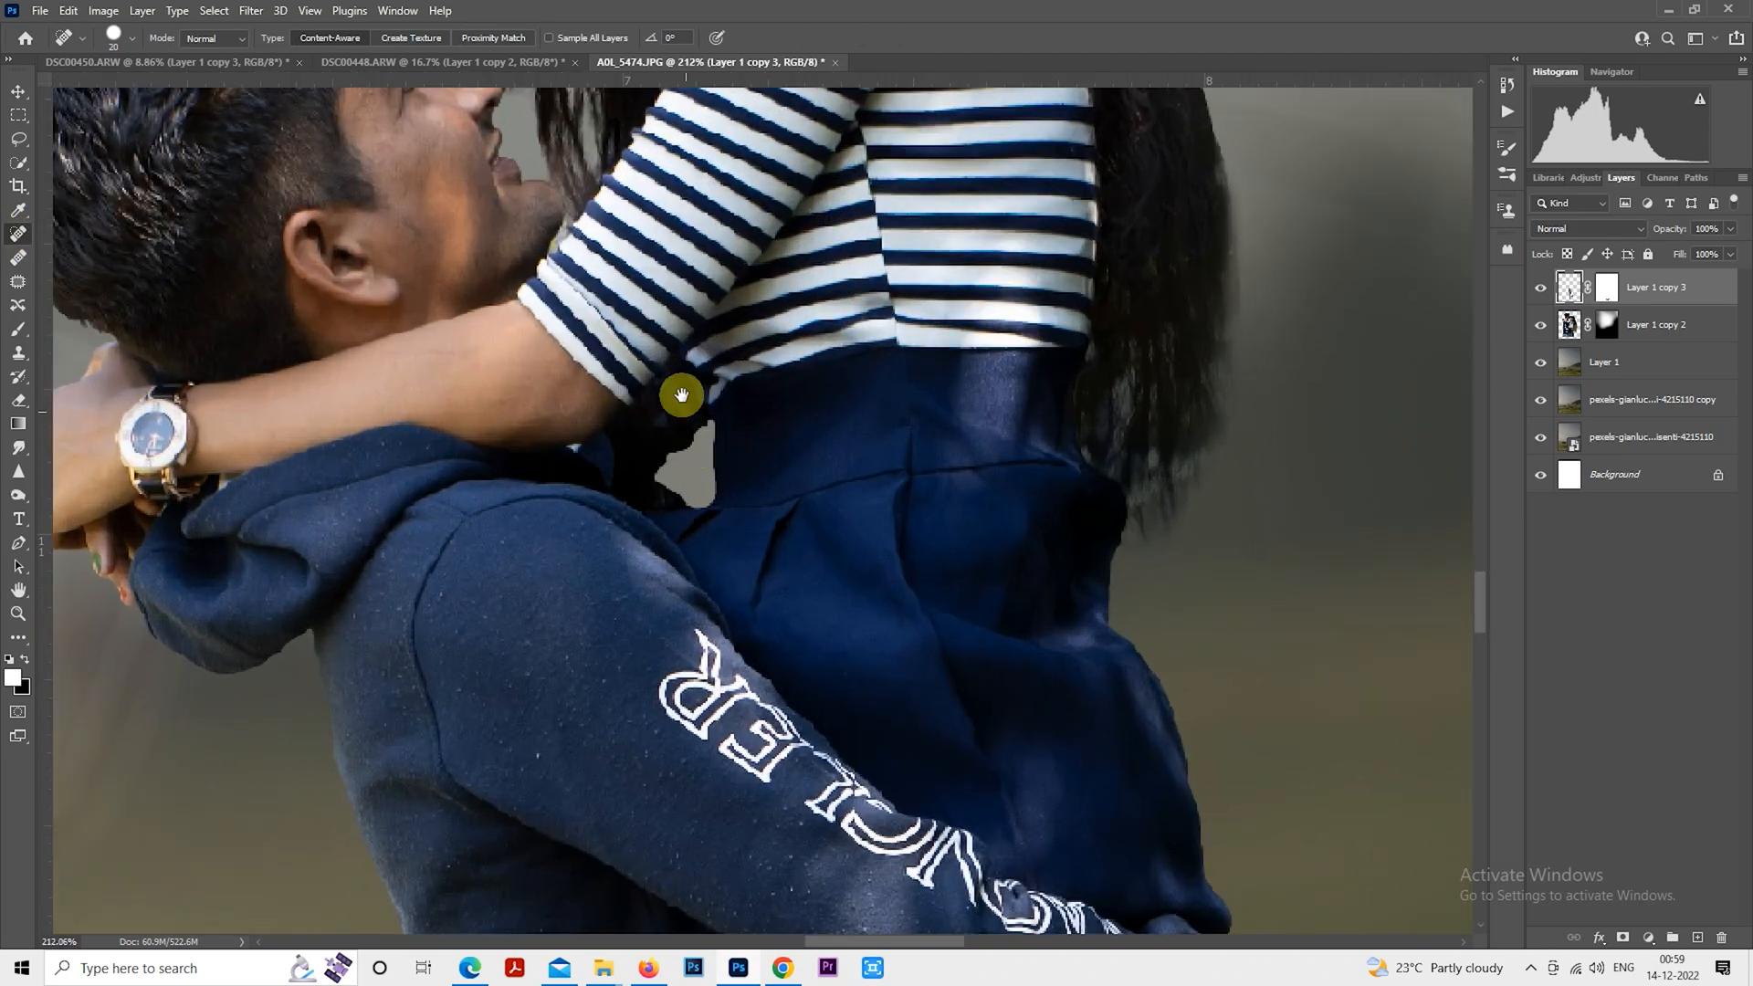
pyautogui.moveTo(699, 447); pyautogui.dragTo(990, 969)
pyautogui.scroll(5, 931, 366)
pyautogui.moveTo(947, 474); pyautogui.dragTo(845, 635)
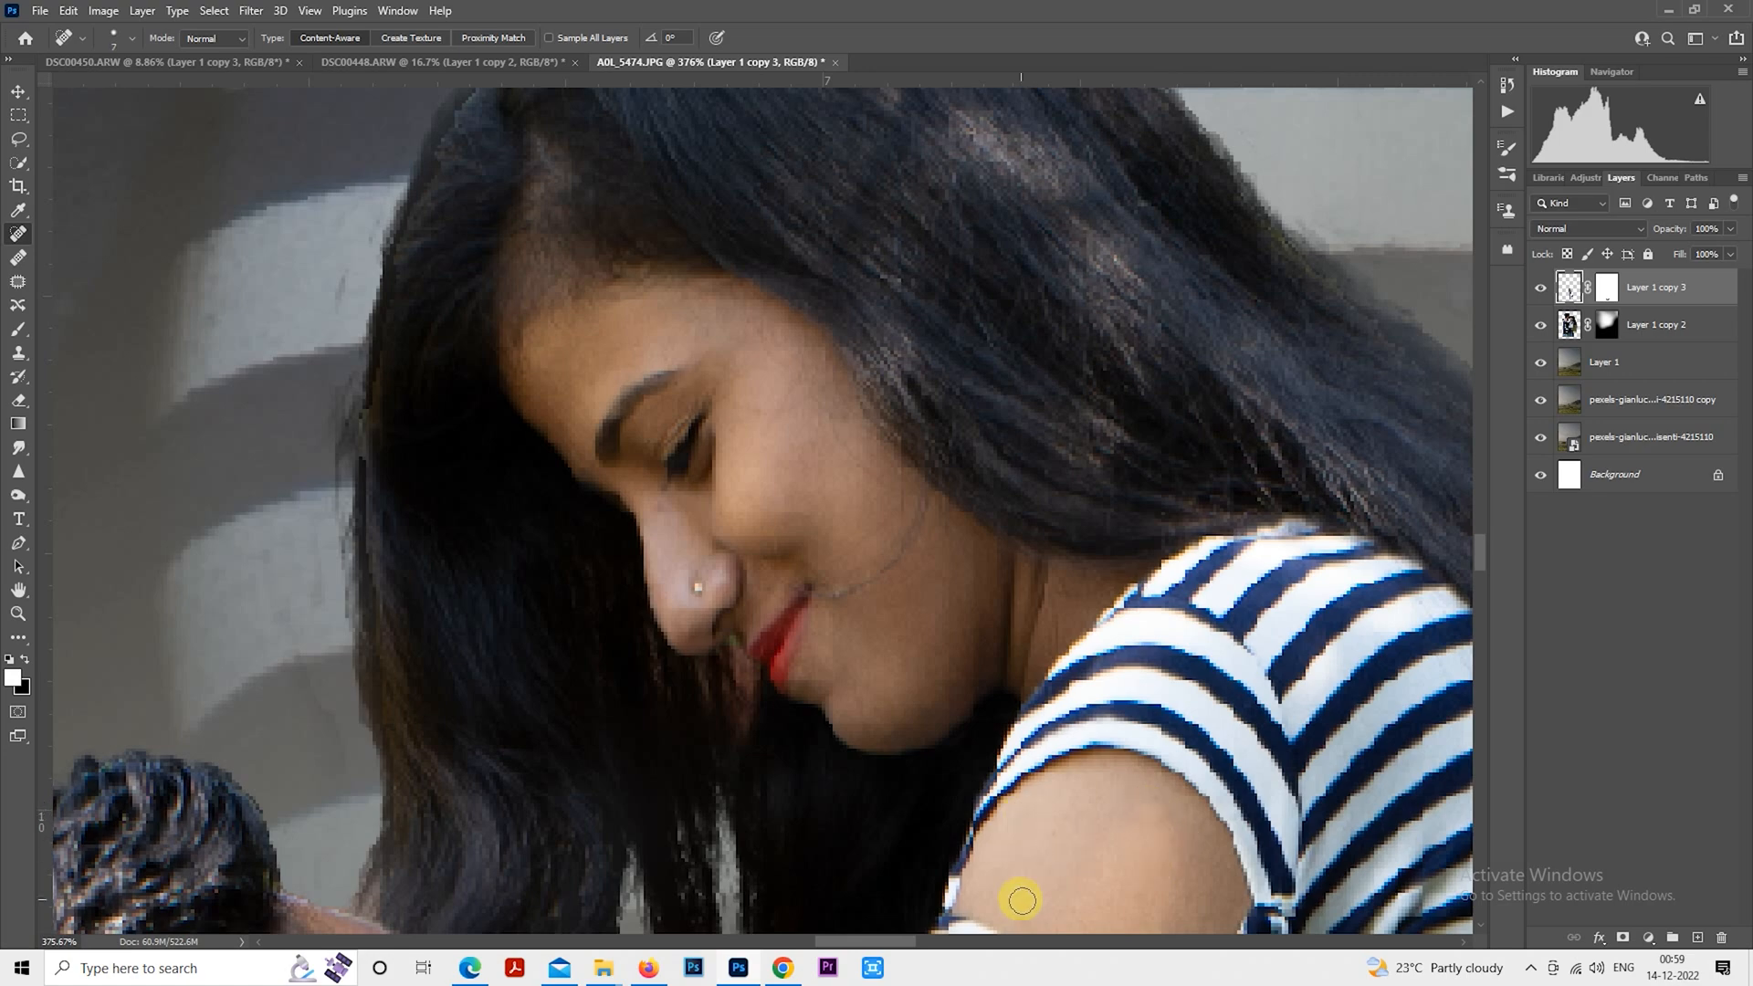
pyautogui.scroll(1, 703, 538)
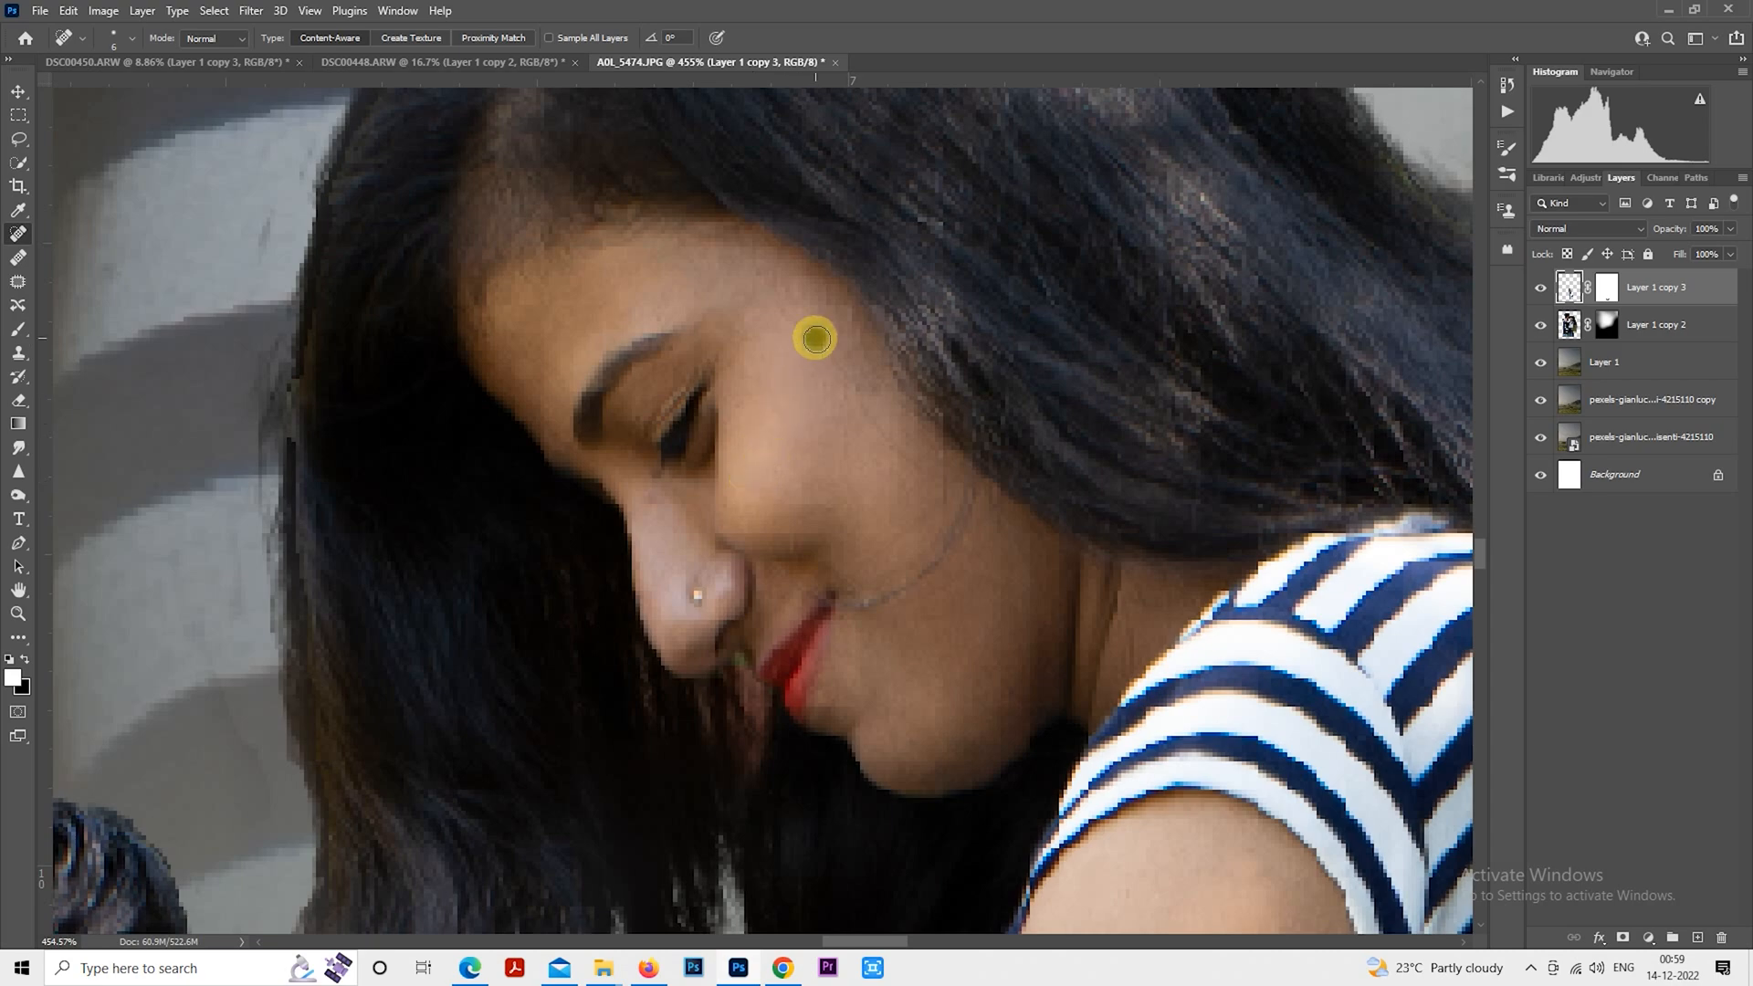
# Heal the spots on the cheek of the man in the full-length couple with the Spot Healing Brush
pyautogui.moveTo(707, 628); pyautogui.dragTo(1123, 207)
pyautogui.moveTo(438, 548); pyautogui.dragTo(411, 353)
pyautogui.moveTo(781, 501); pyautogui.dragTo(558, 501)
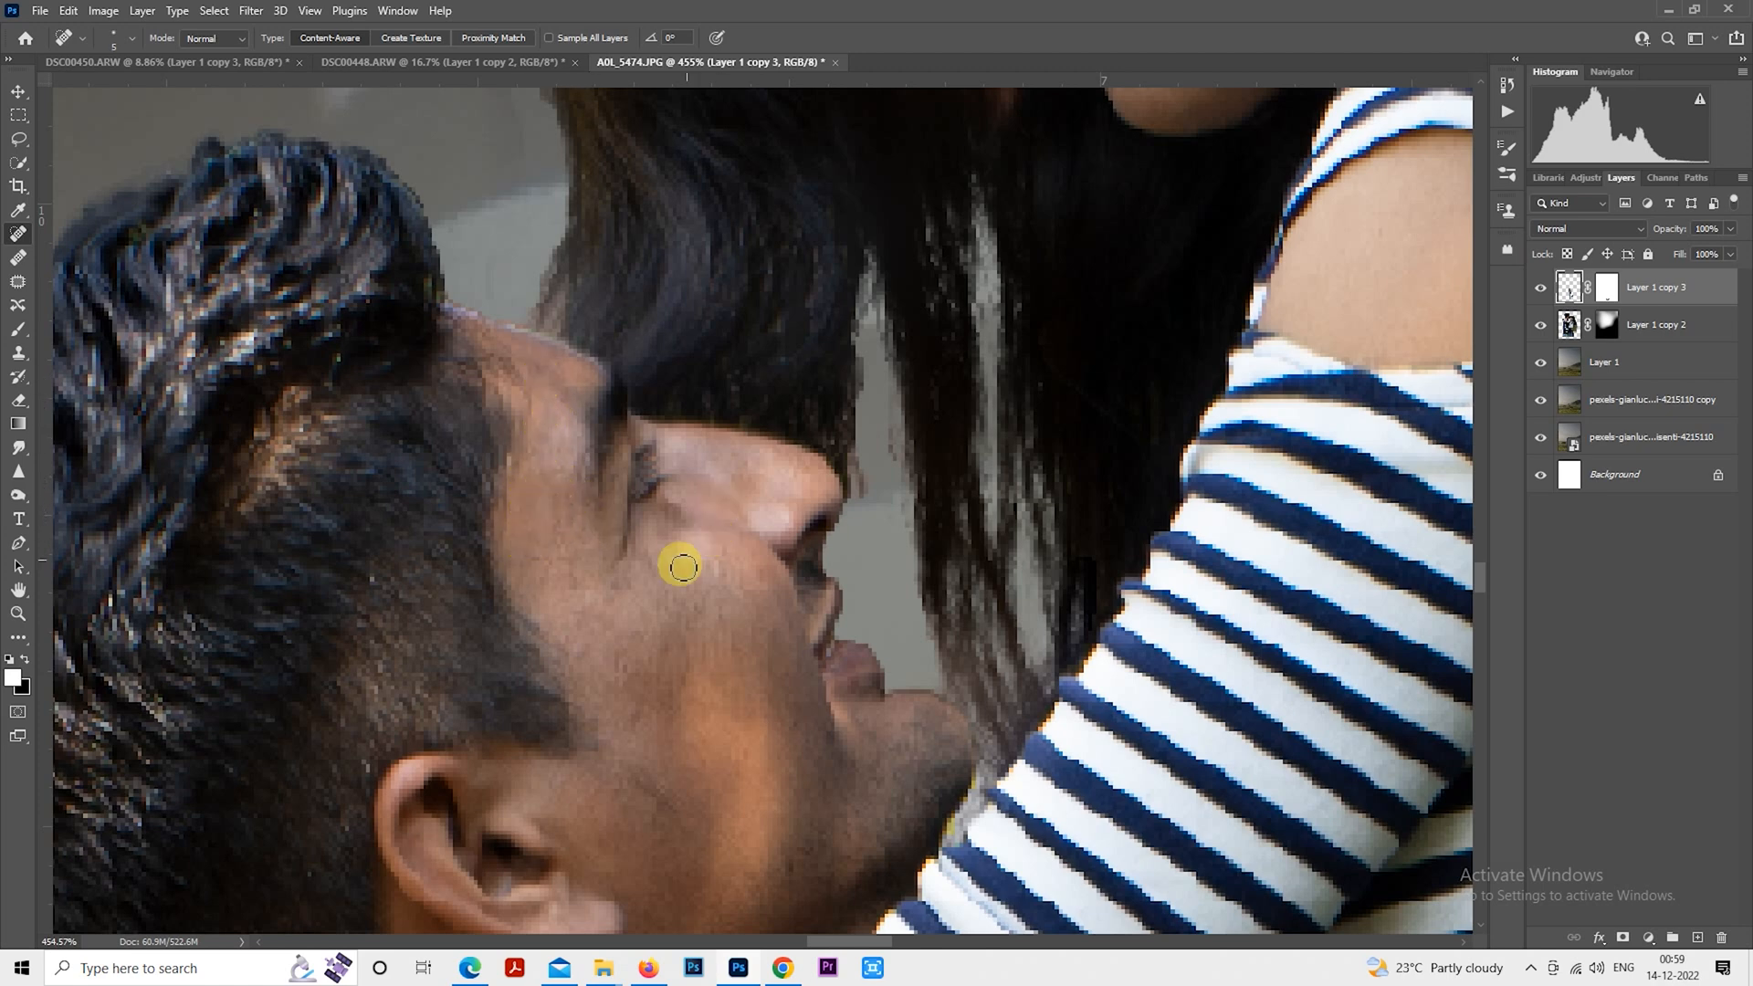
pyautogui.click(721, 620)
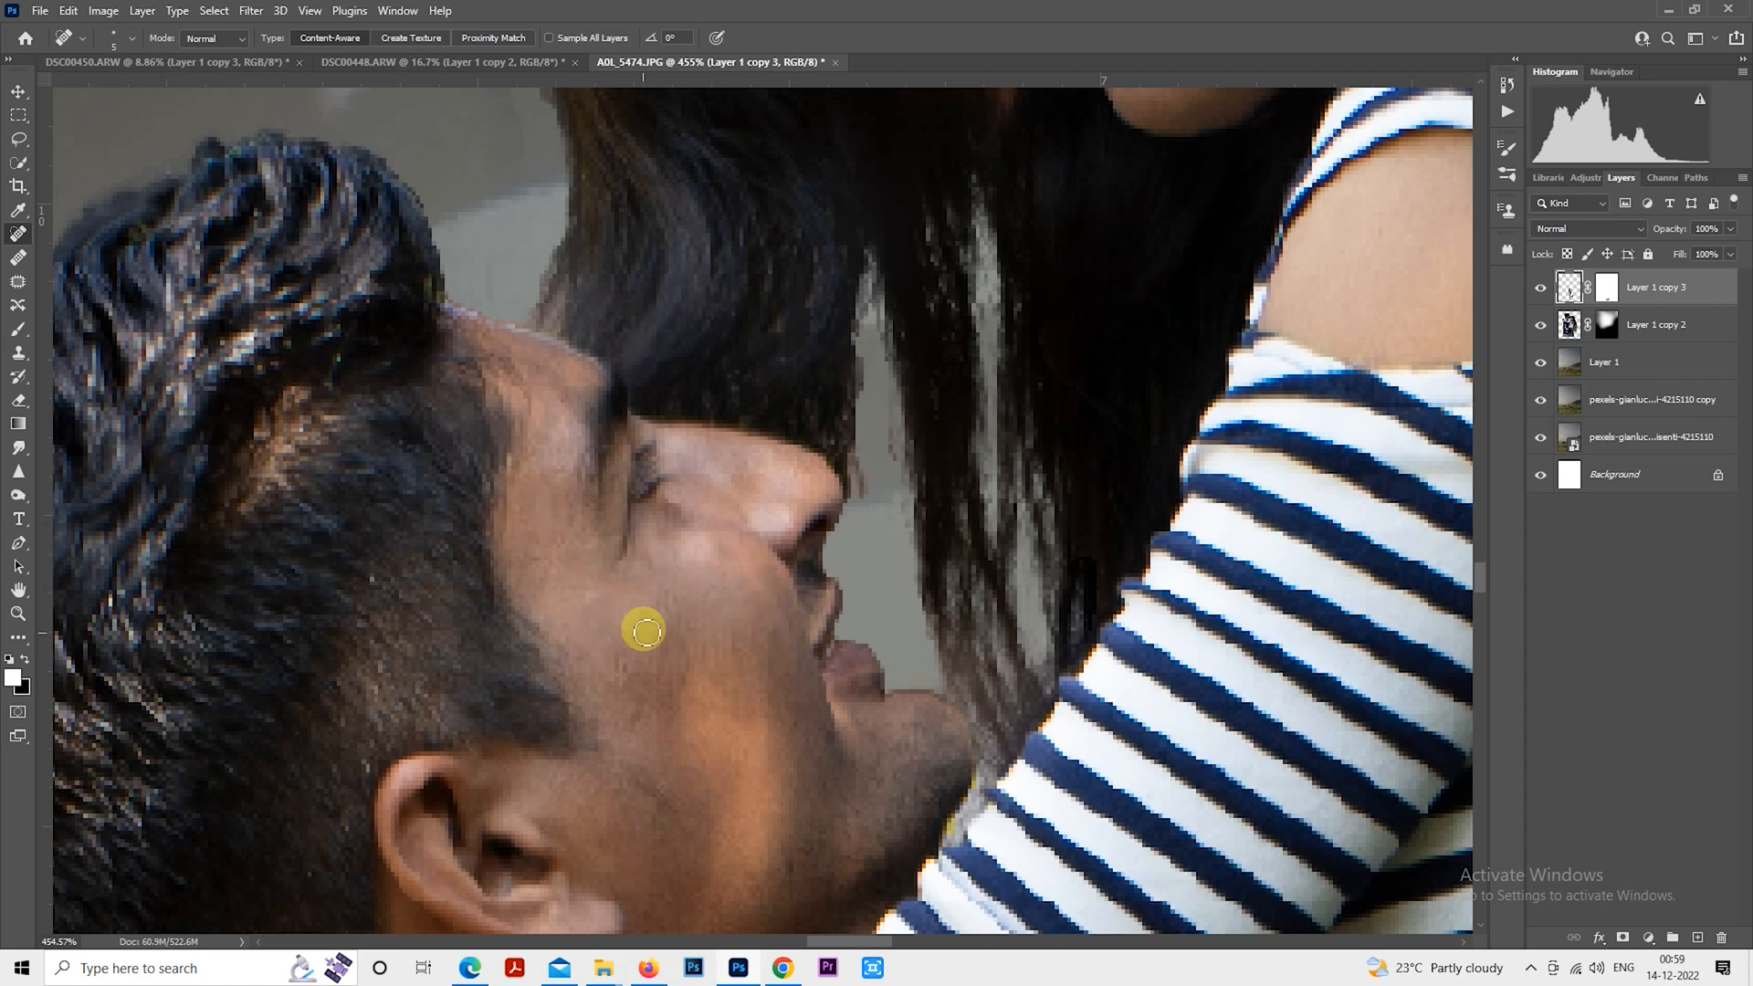
pyautogui.click(650, 681)
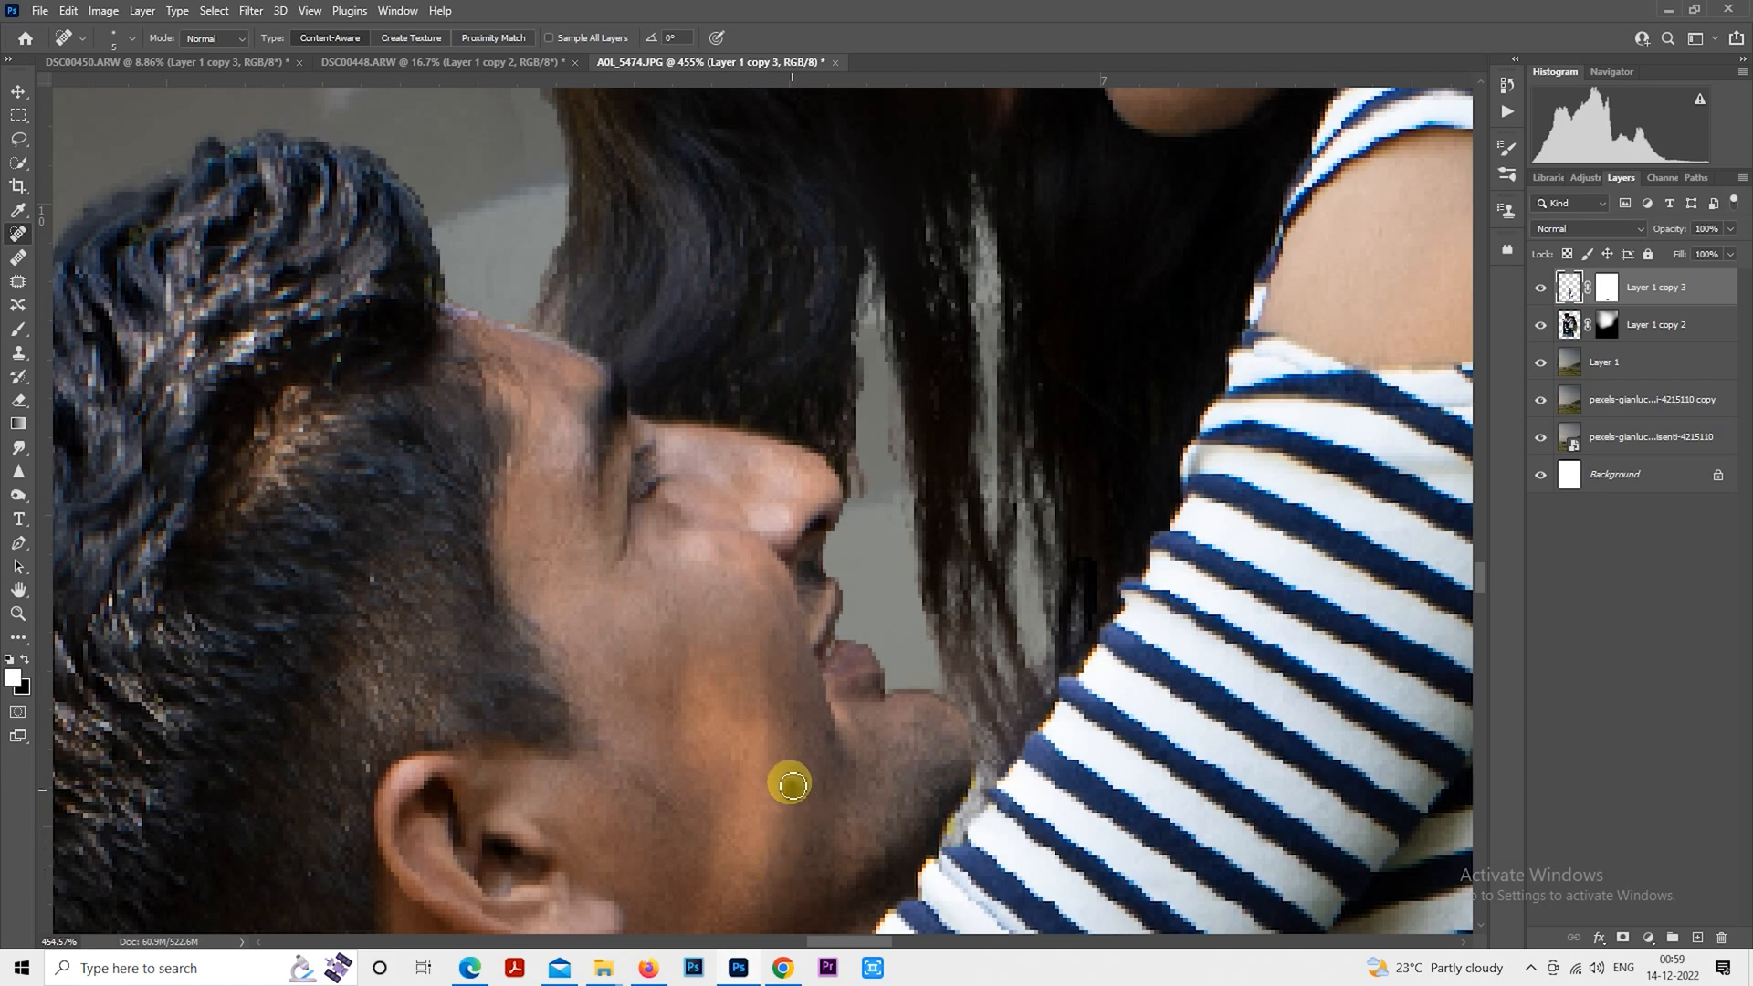
pyautogui.click(715, 717)
# Retouch the marks on the woman's forearm around the man's neck in the full-length couple
pyautogui.scroll(-6, 743, 668)
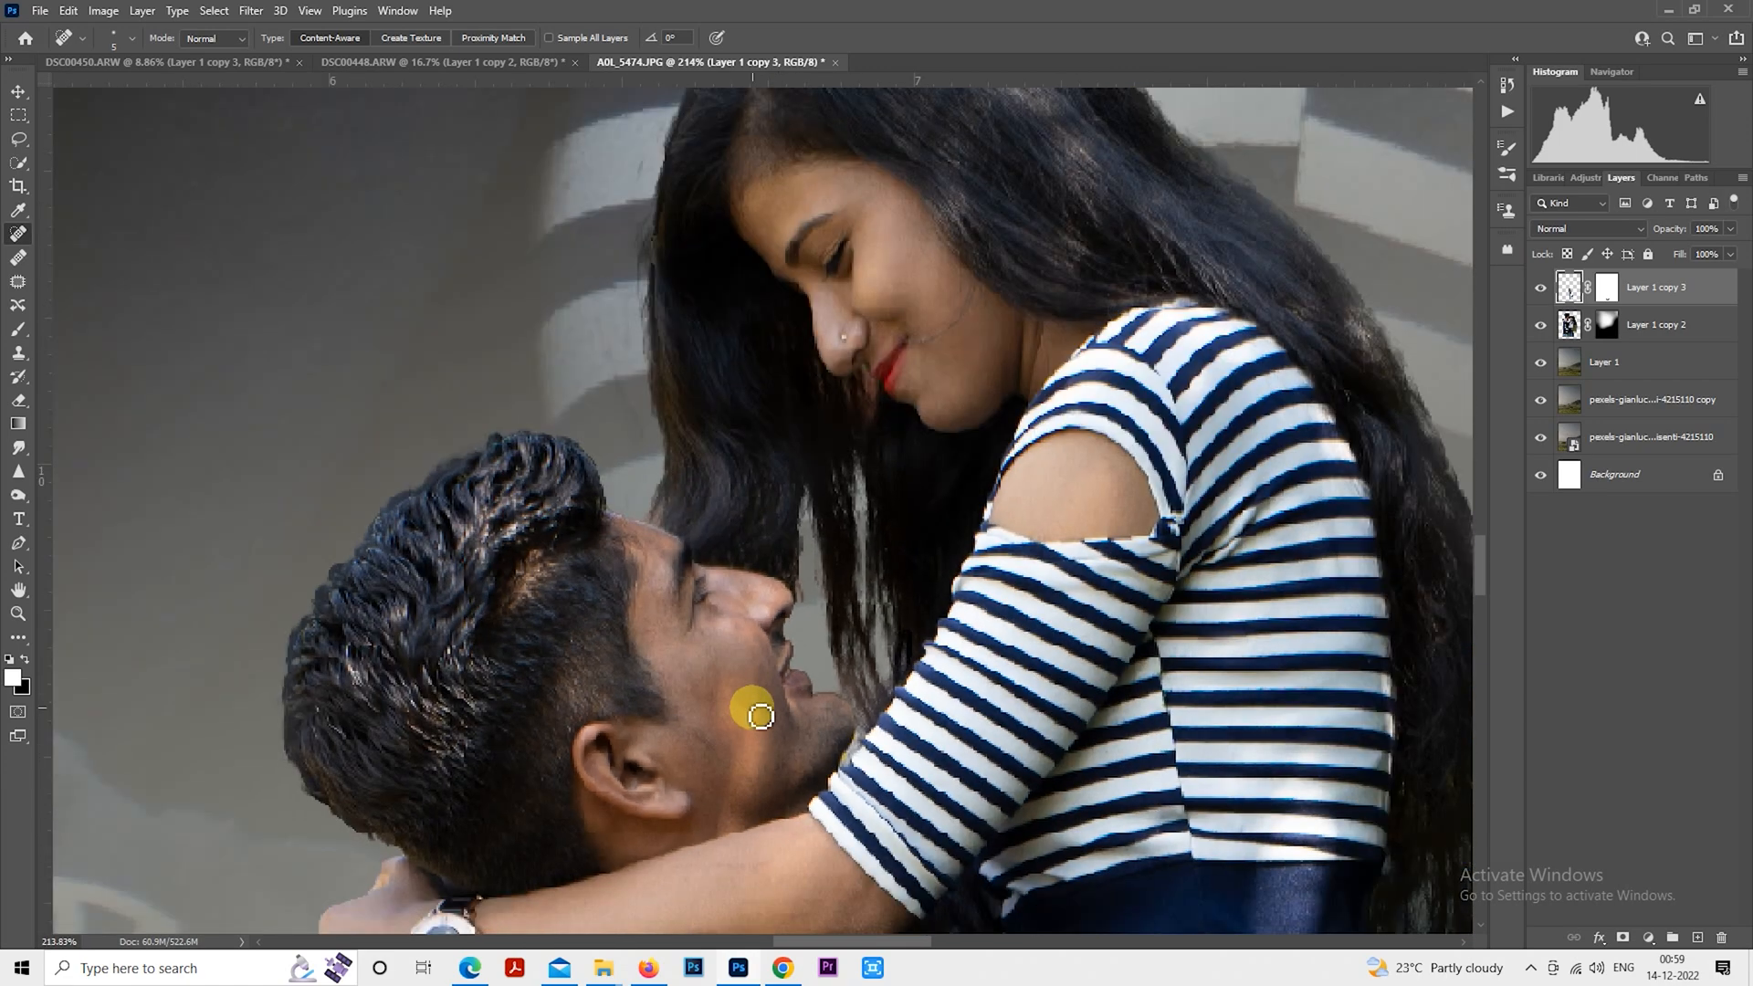
pyautogui.scroll(4, 758, 858)
pyautogui.moveTo(781, 629); pyautogui.dragTo(808, 600)
pyautogui.scroll(-3, 808, 599)
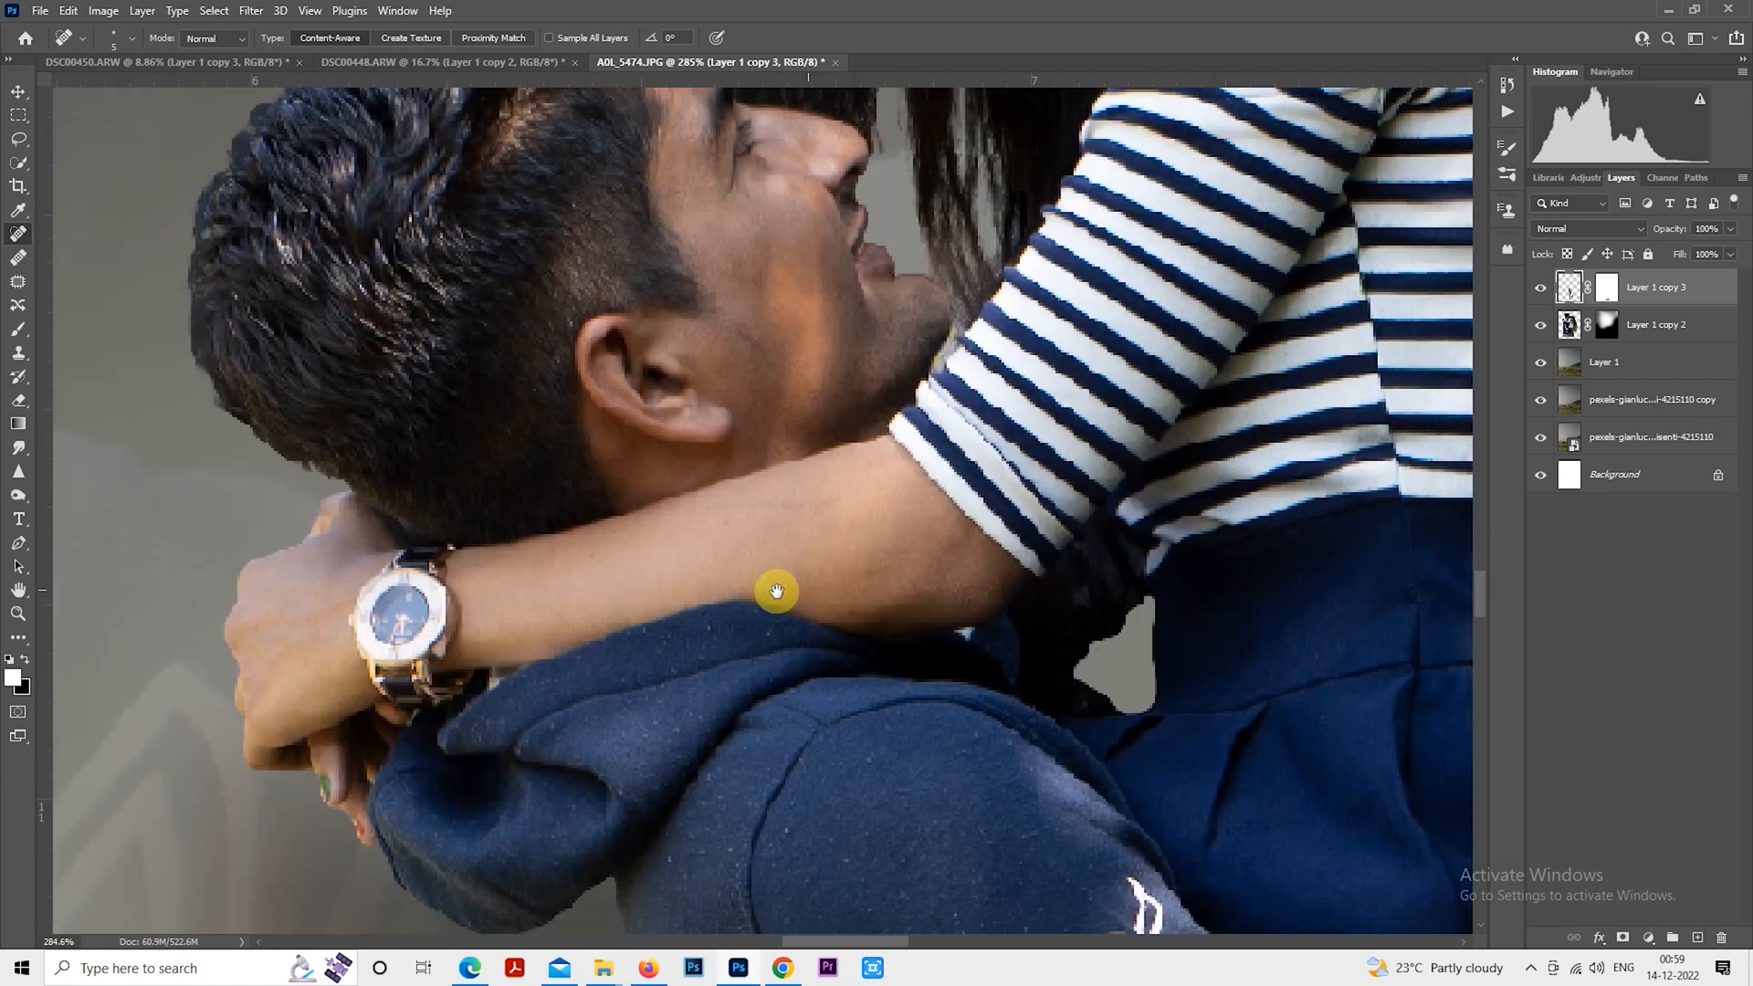
pyautogui.scroll(2, 784, 595)
pyautogui.moveTo(767, 461); pyautogui.dragTo(840, 455)
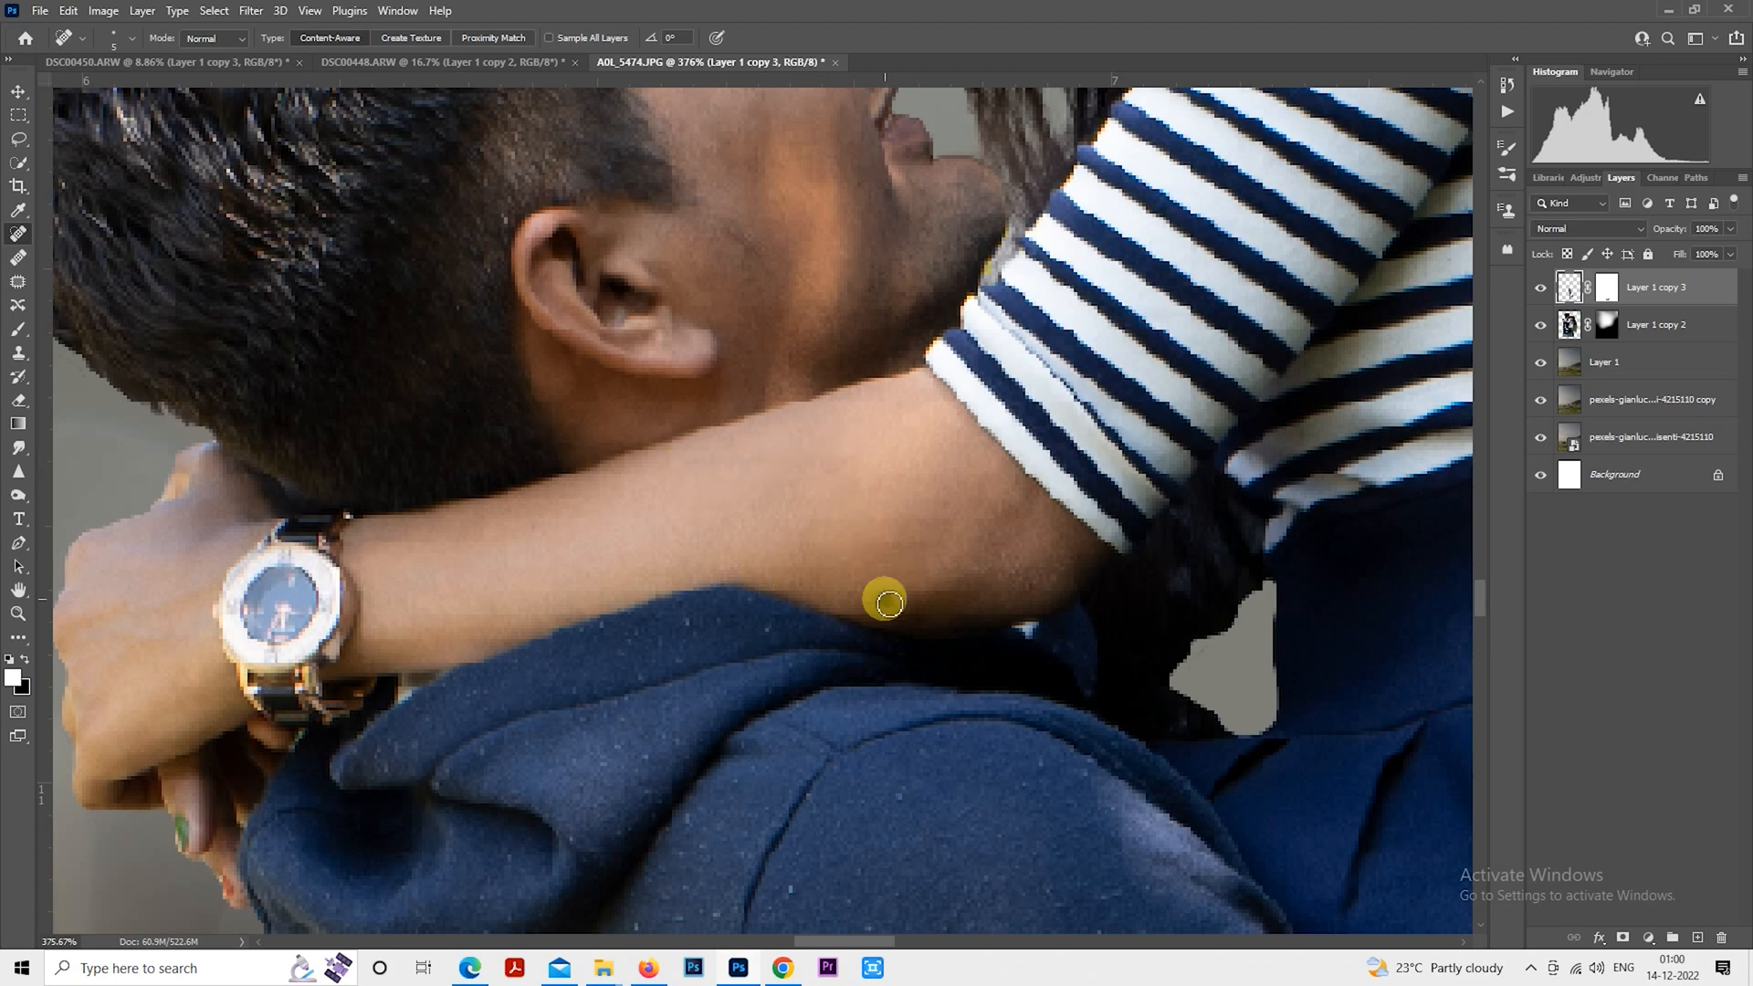
# Apply the SkinFiner filter to the full-length couple layer with its default smoothing settings
pyautogui.scroll(-8, 877, 575)
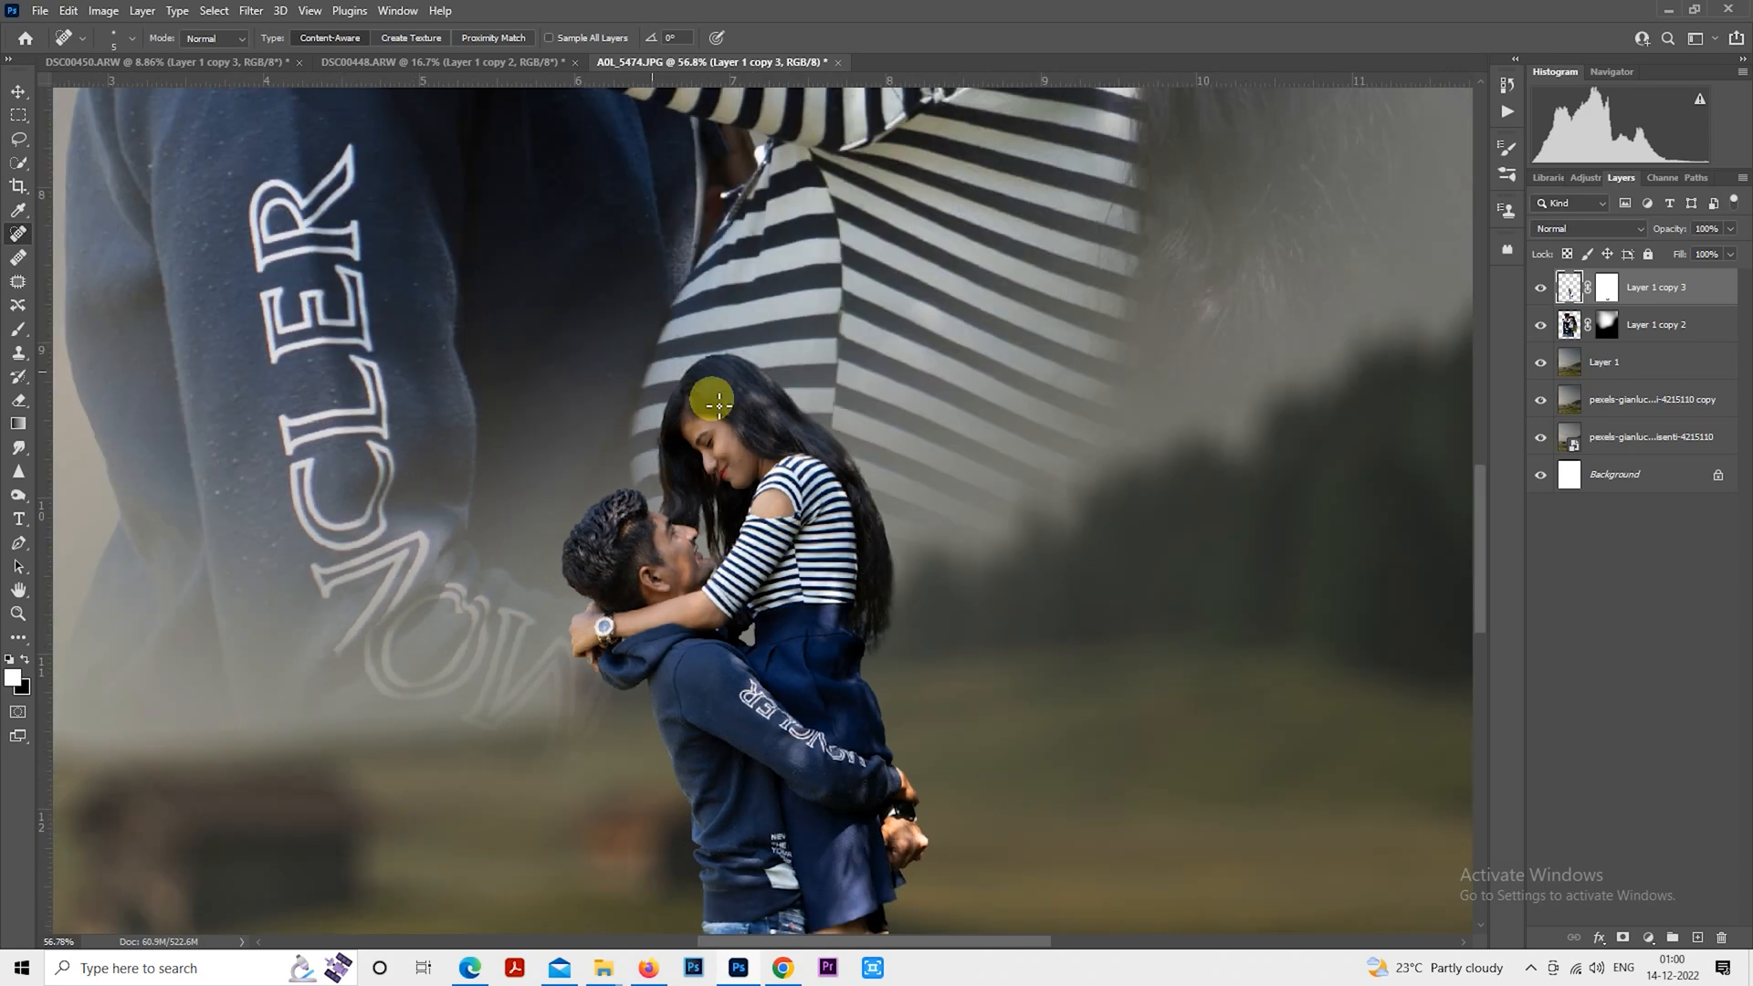
pyautogui.click(252, 10)
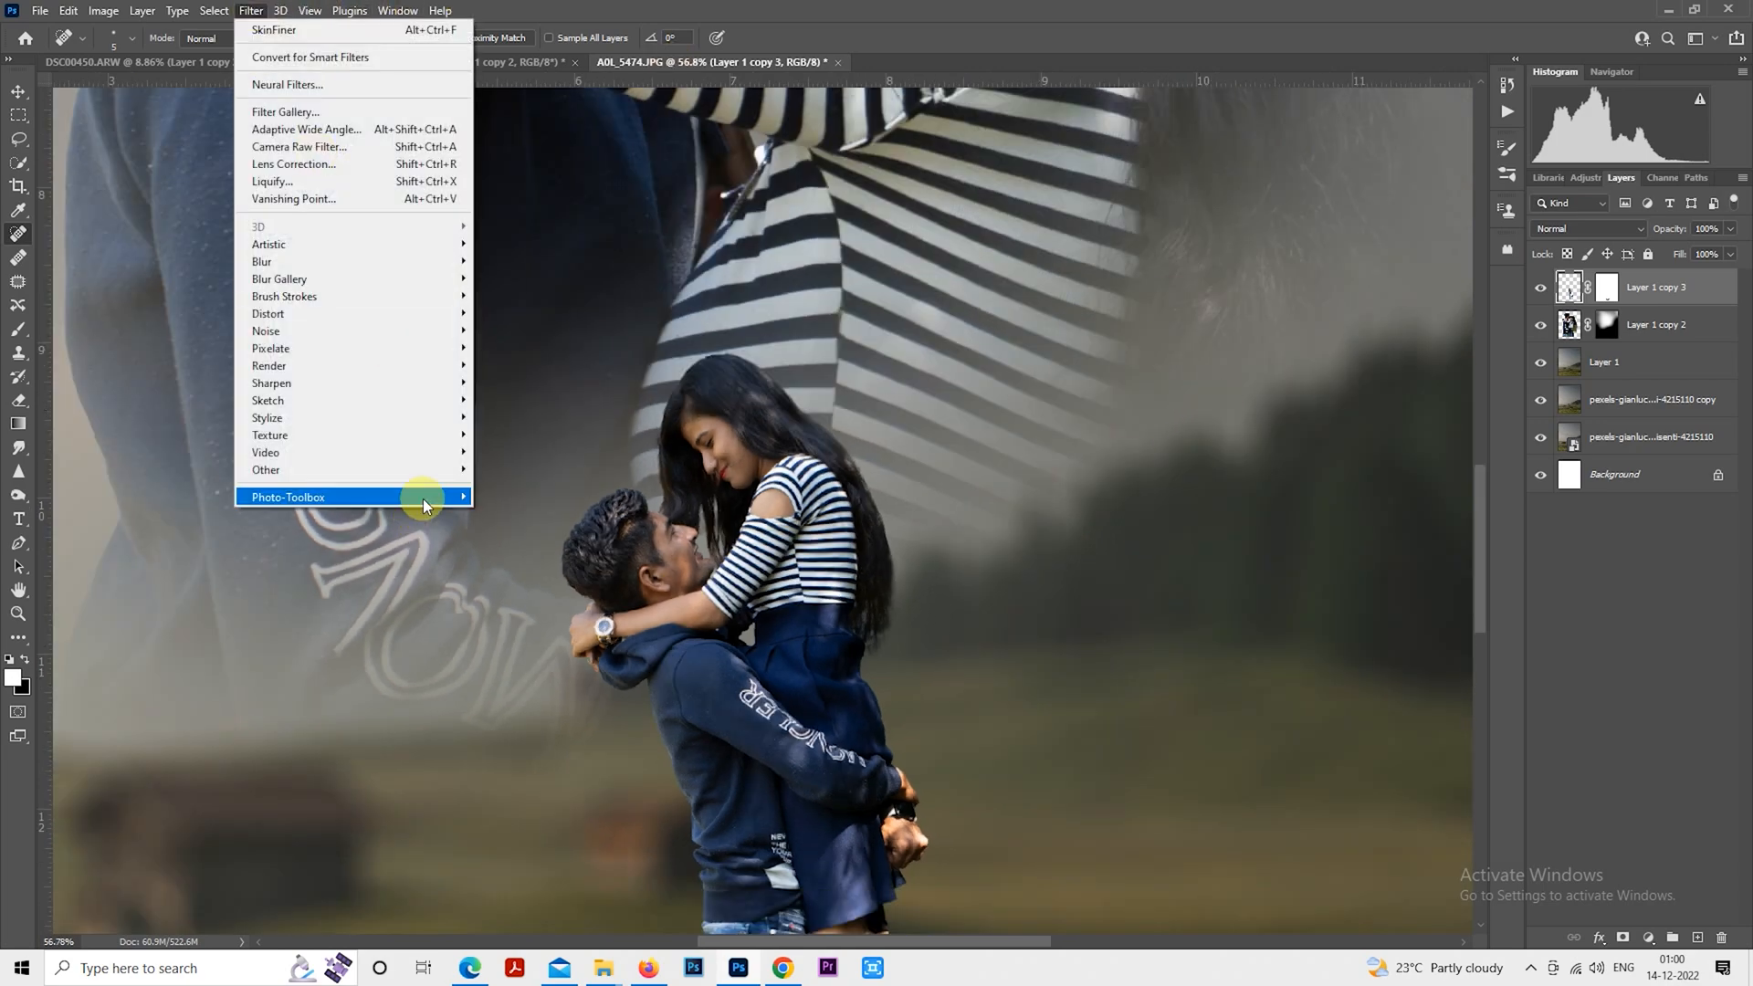
pyautogui.click(499, 495)
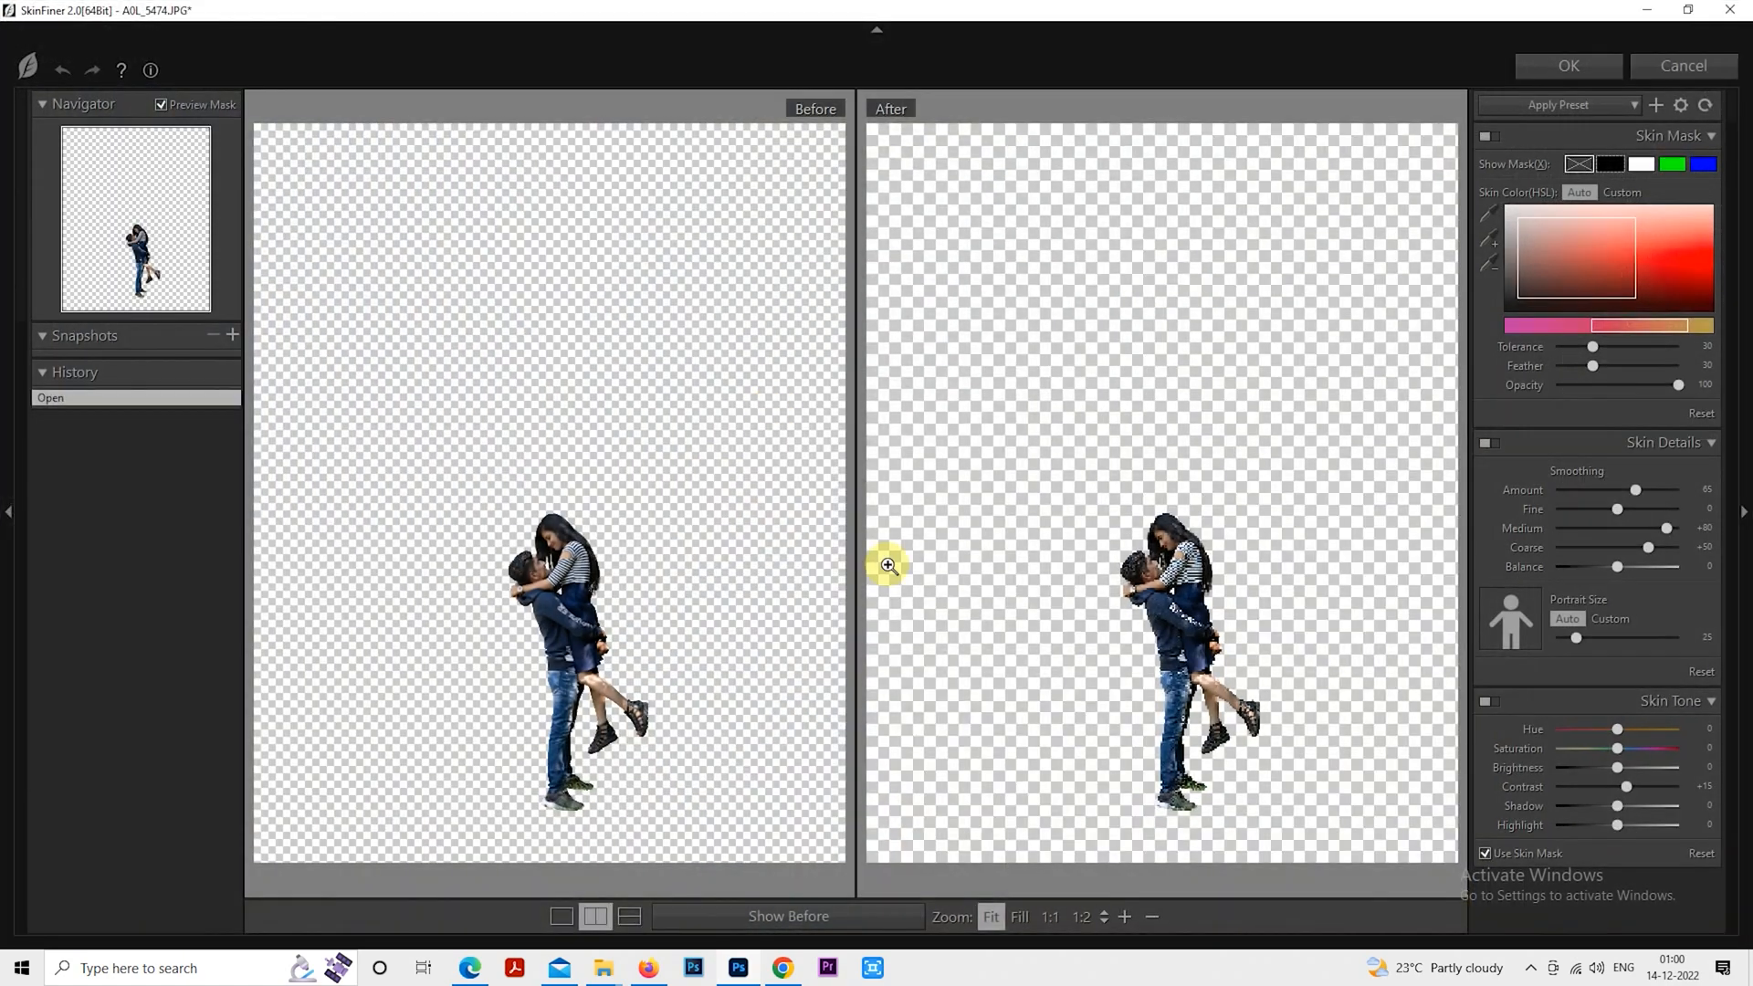
pyautogui.click(1152, 575)
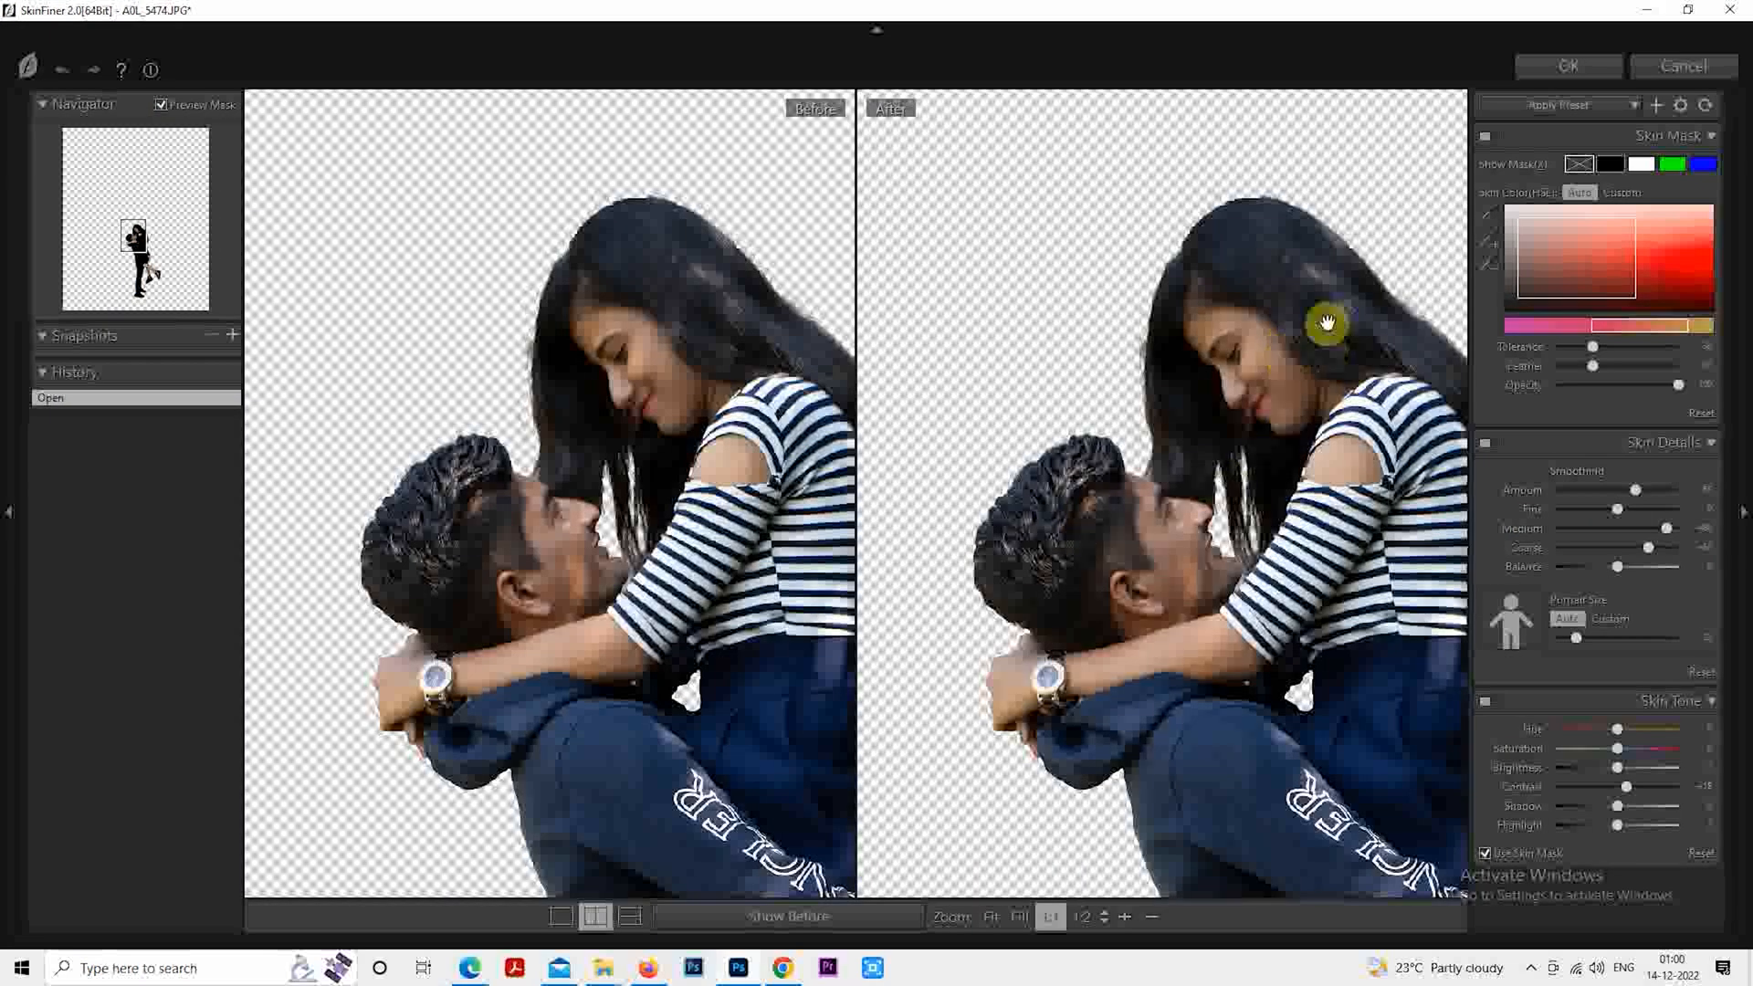
pyautogui.click(1559, 81)
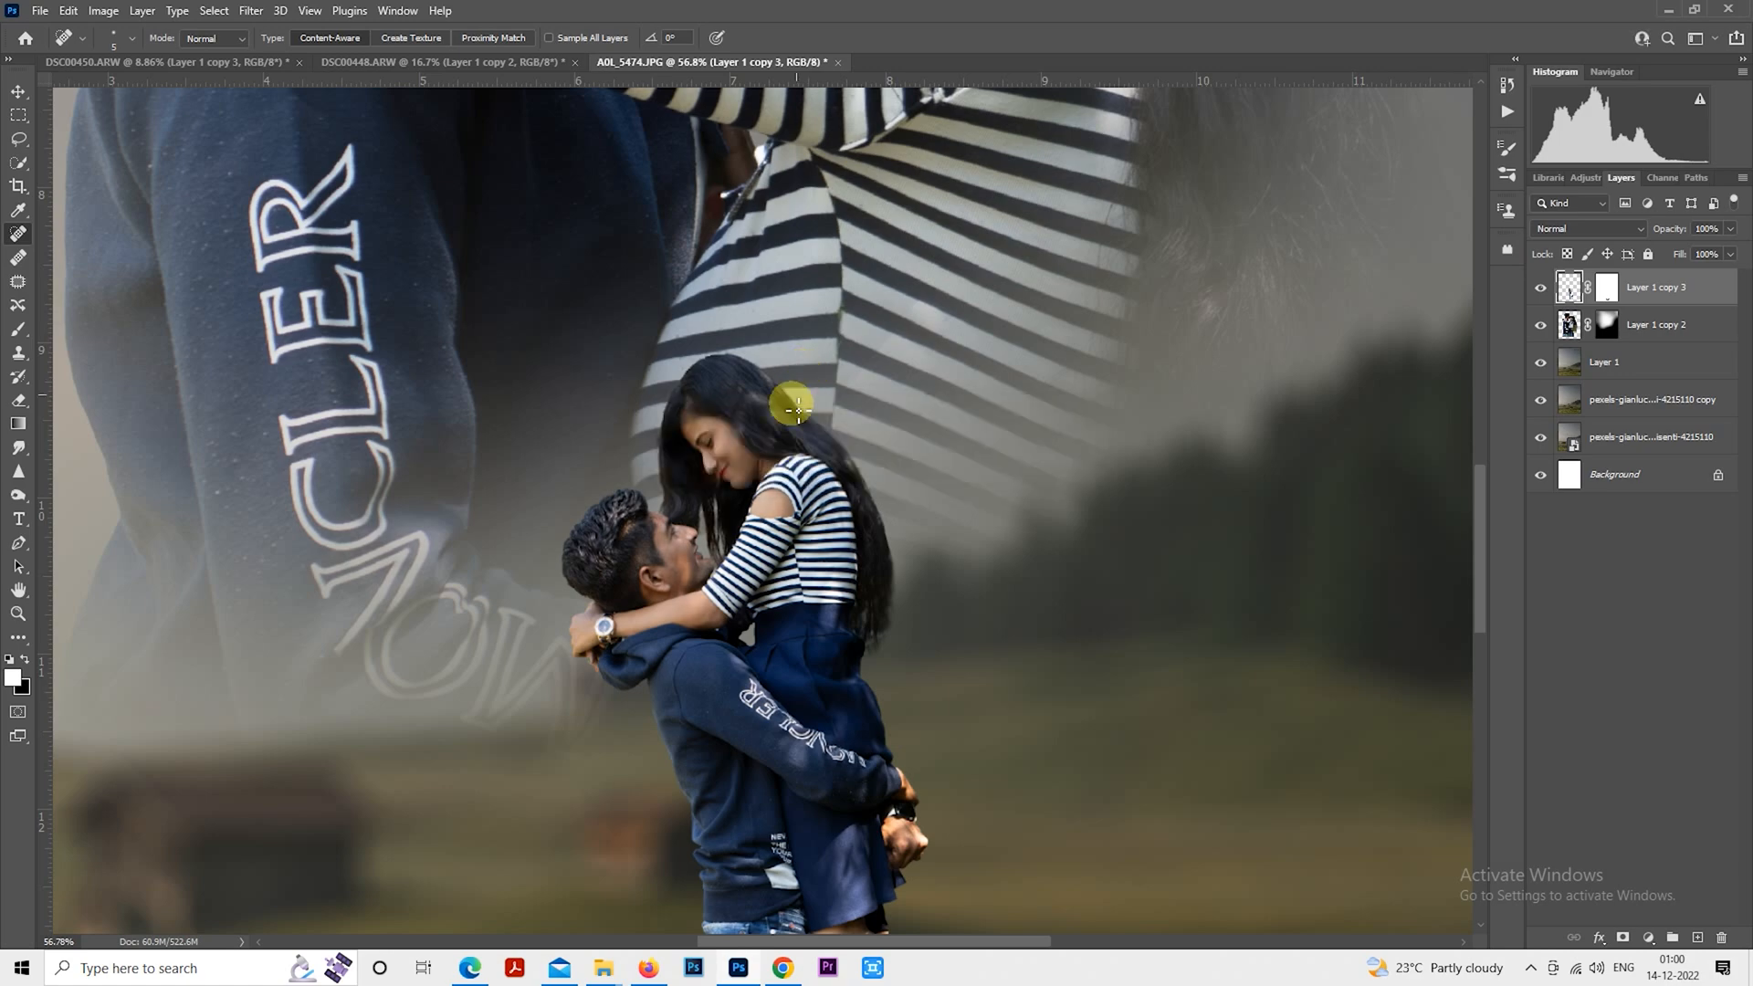
# Shrink the Brush to 10 px at the full-length woman's hair edge and undo the white stroke painted on the layer
pyautogui.scroll(5, 681, 489)
pyautogui.scroll(4, 727, 469)
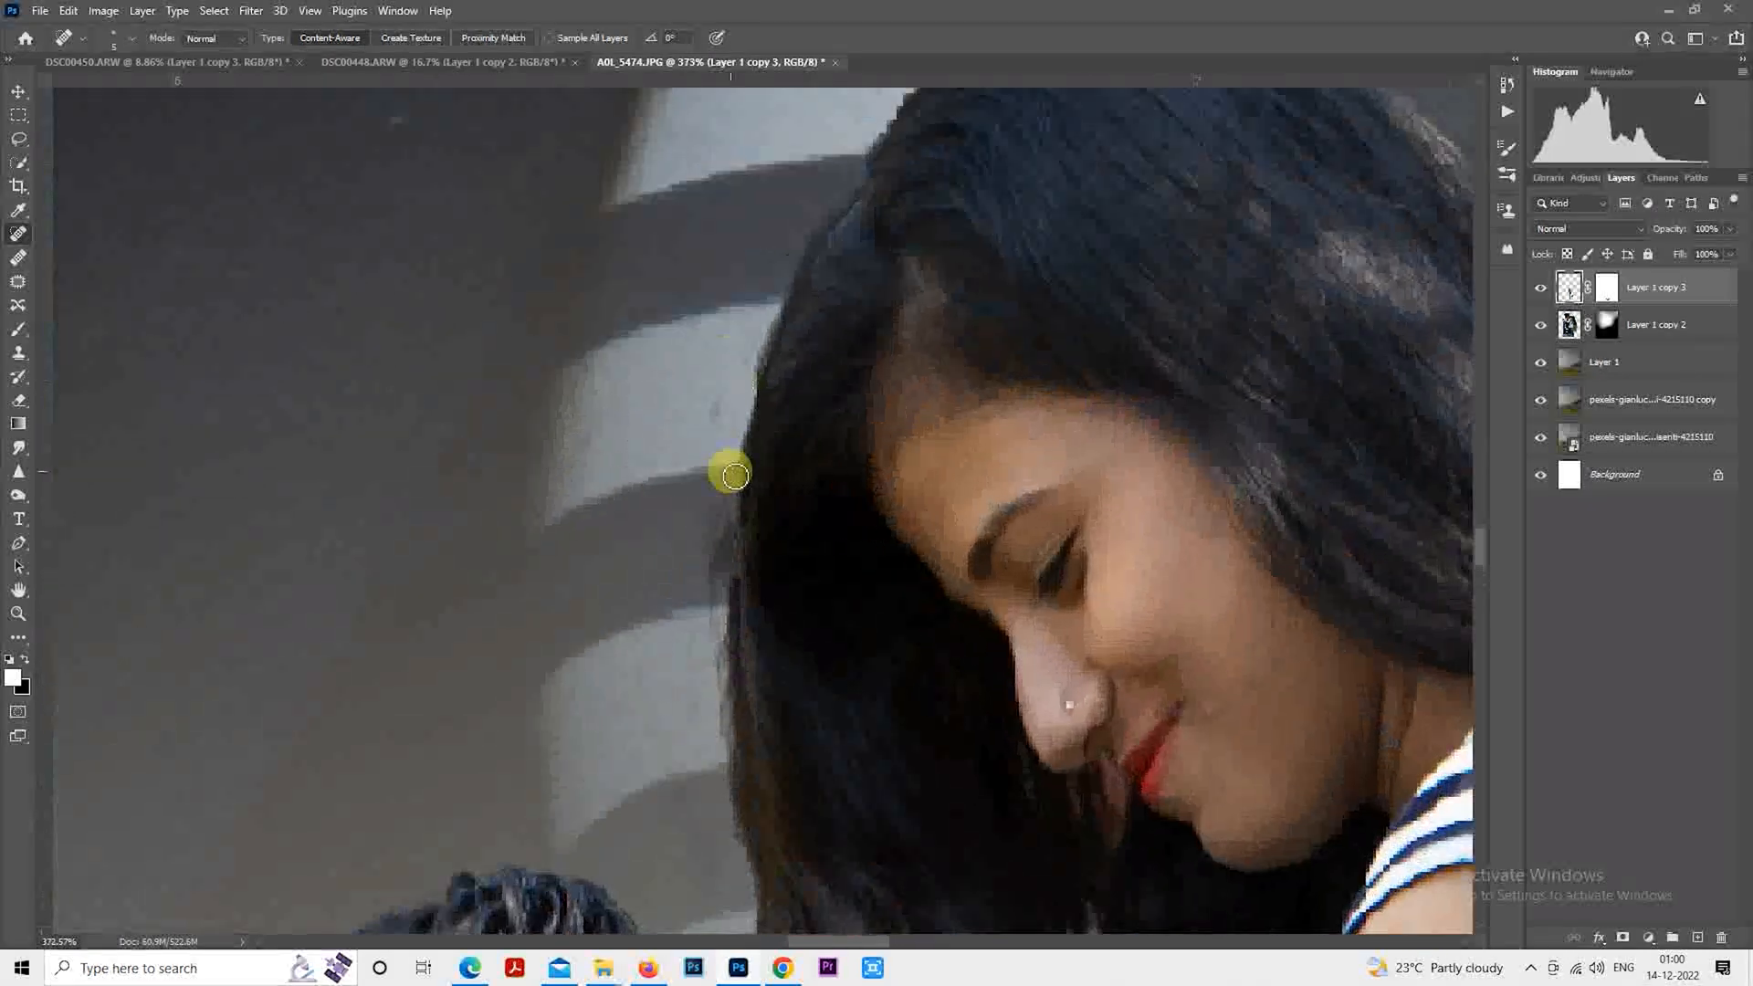
pyautogui.click(21, 330)
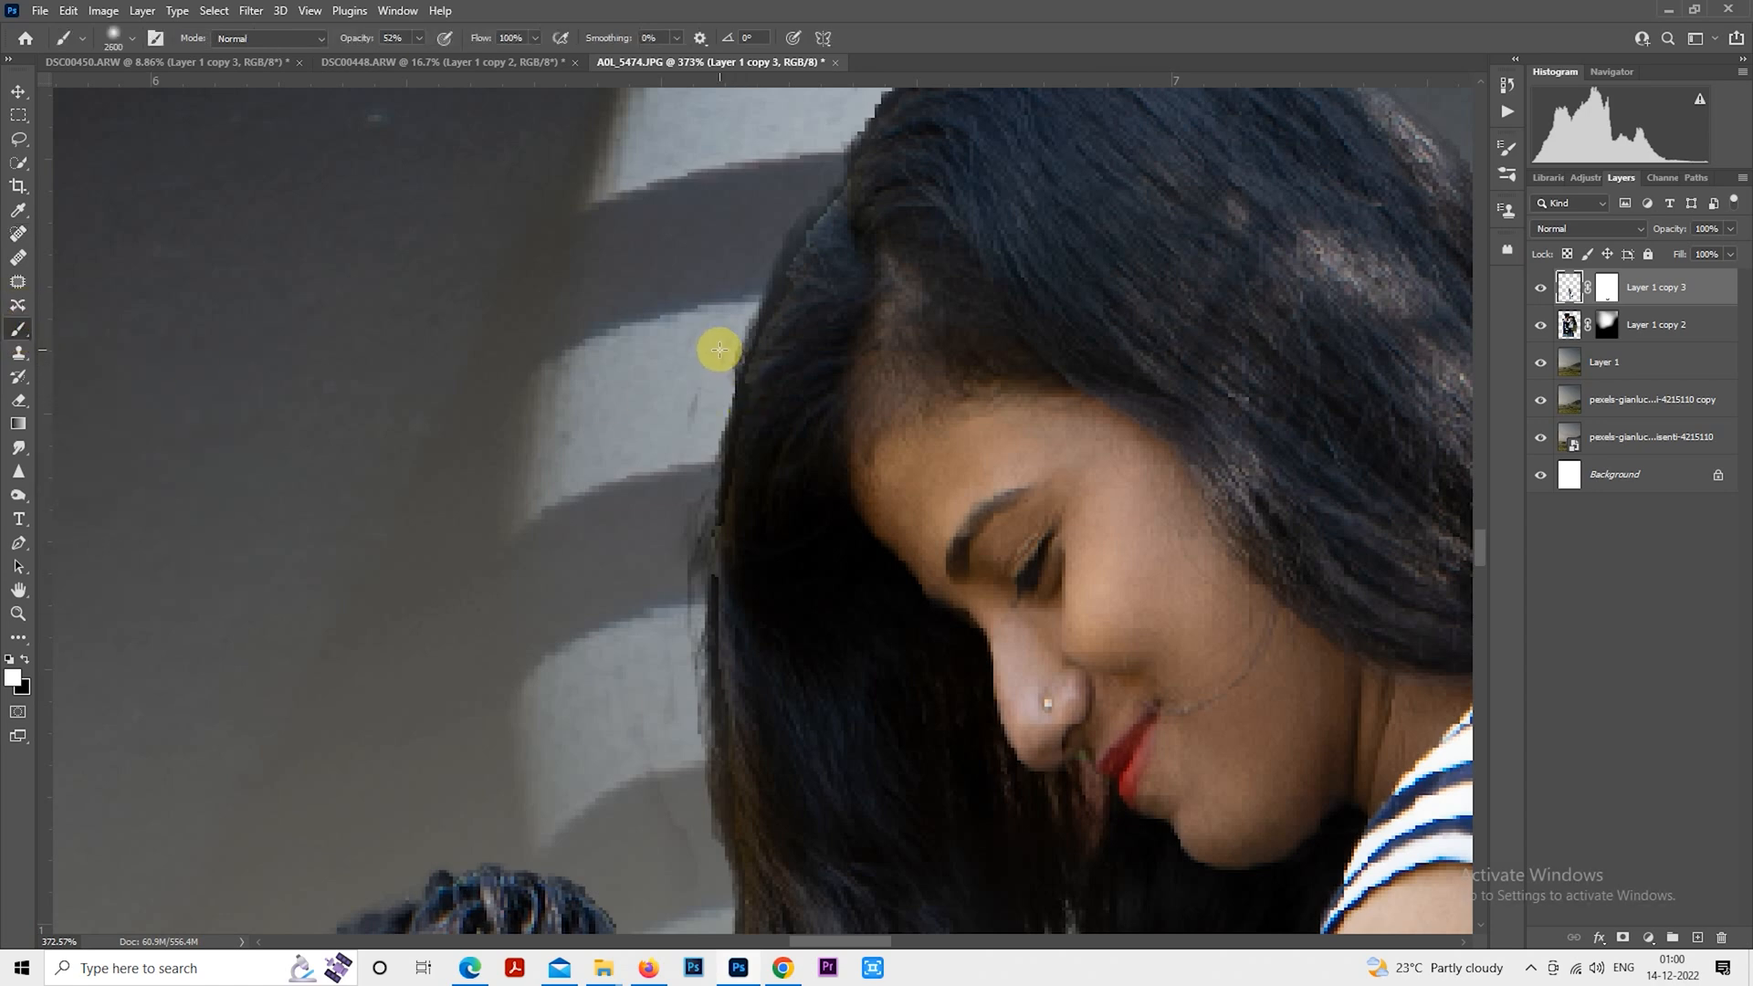
pyautogui.press('[')
pyautogui.press('[')
pyautogui.press('[')
pyautogui.press('[')
pyautogui.press('[')
pyautogui.press('[')
pyautogui.press('[')
pyautogui.press('[')
pyautogui.press('[')
pyautogui.press('[')
pyautogui.press('[')
pyautogui.press('[')
pyautogui.press('[')
pyautogui.press('[')
pyautogui.press('[')
pyautogui.press('[')
pyautogui.press('[')
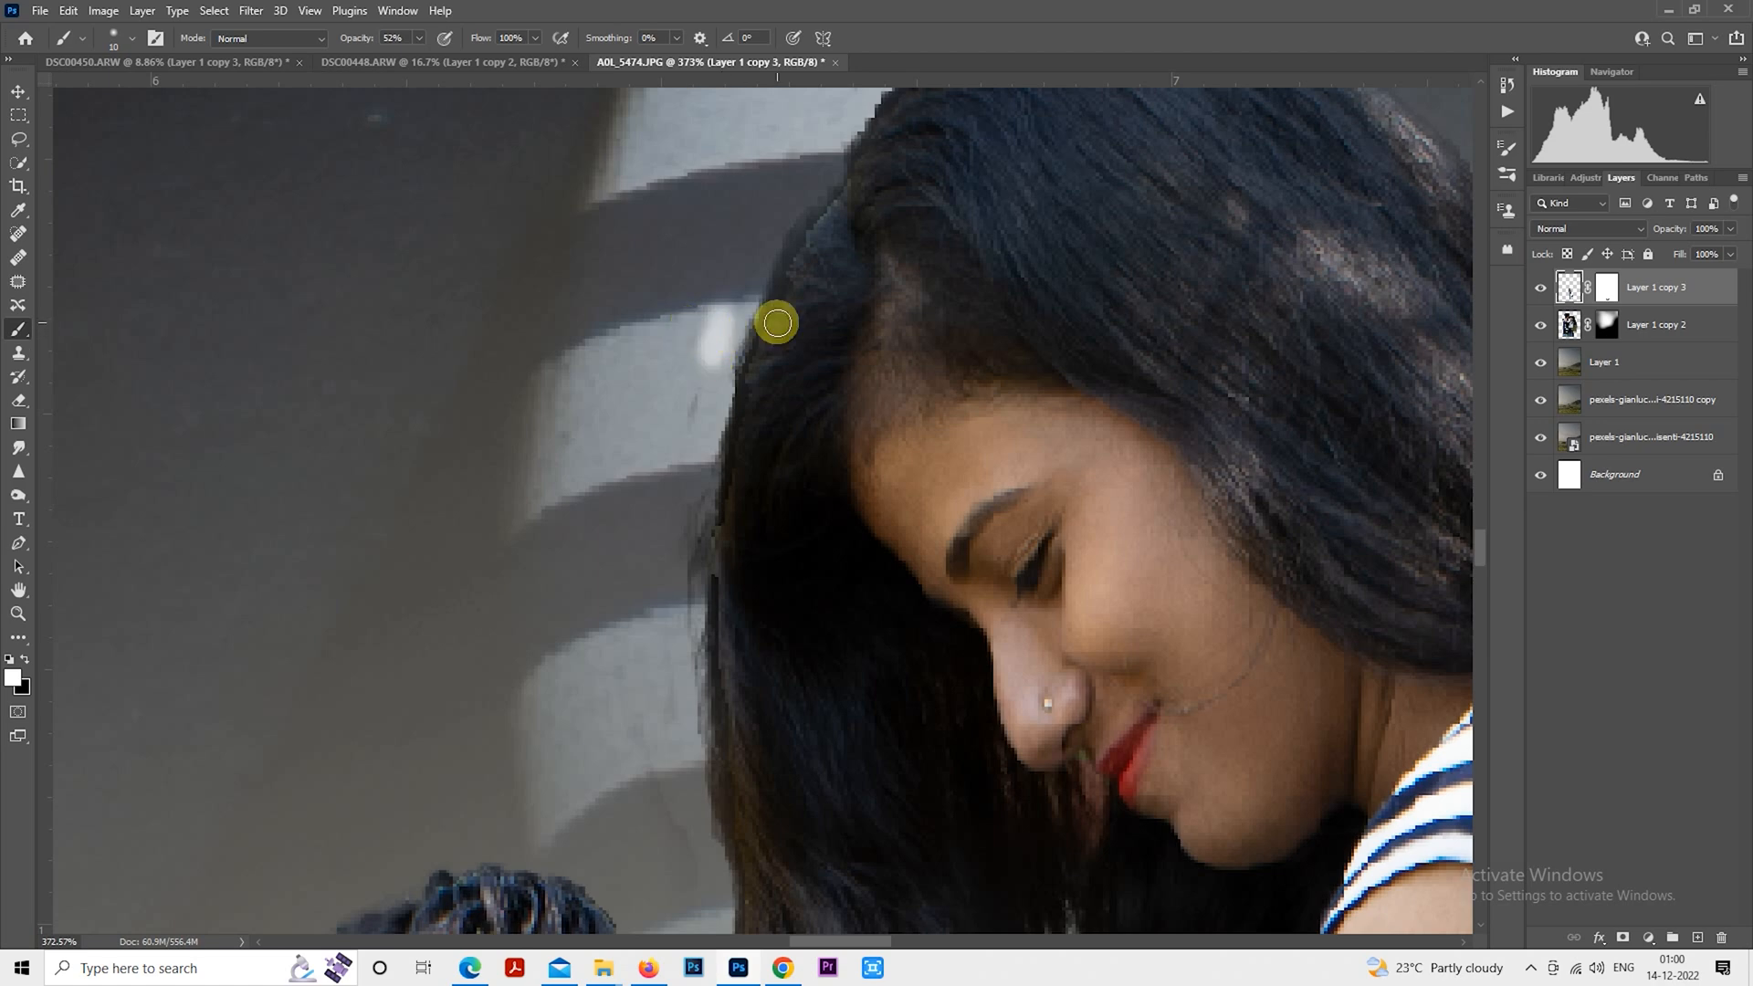
pyautogui.hotkey('ctrl', 'z')
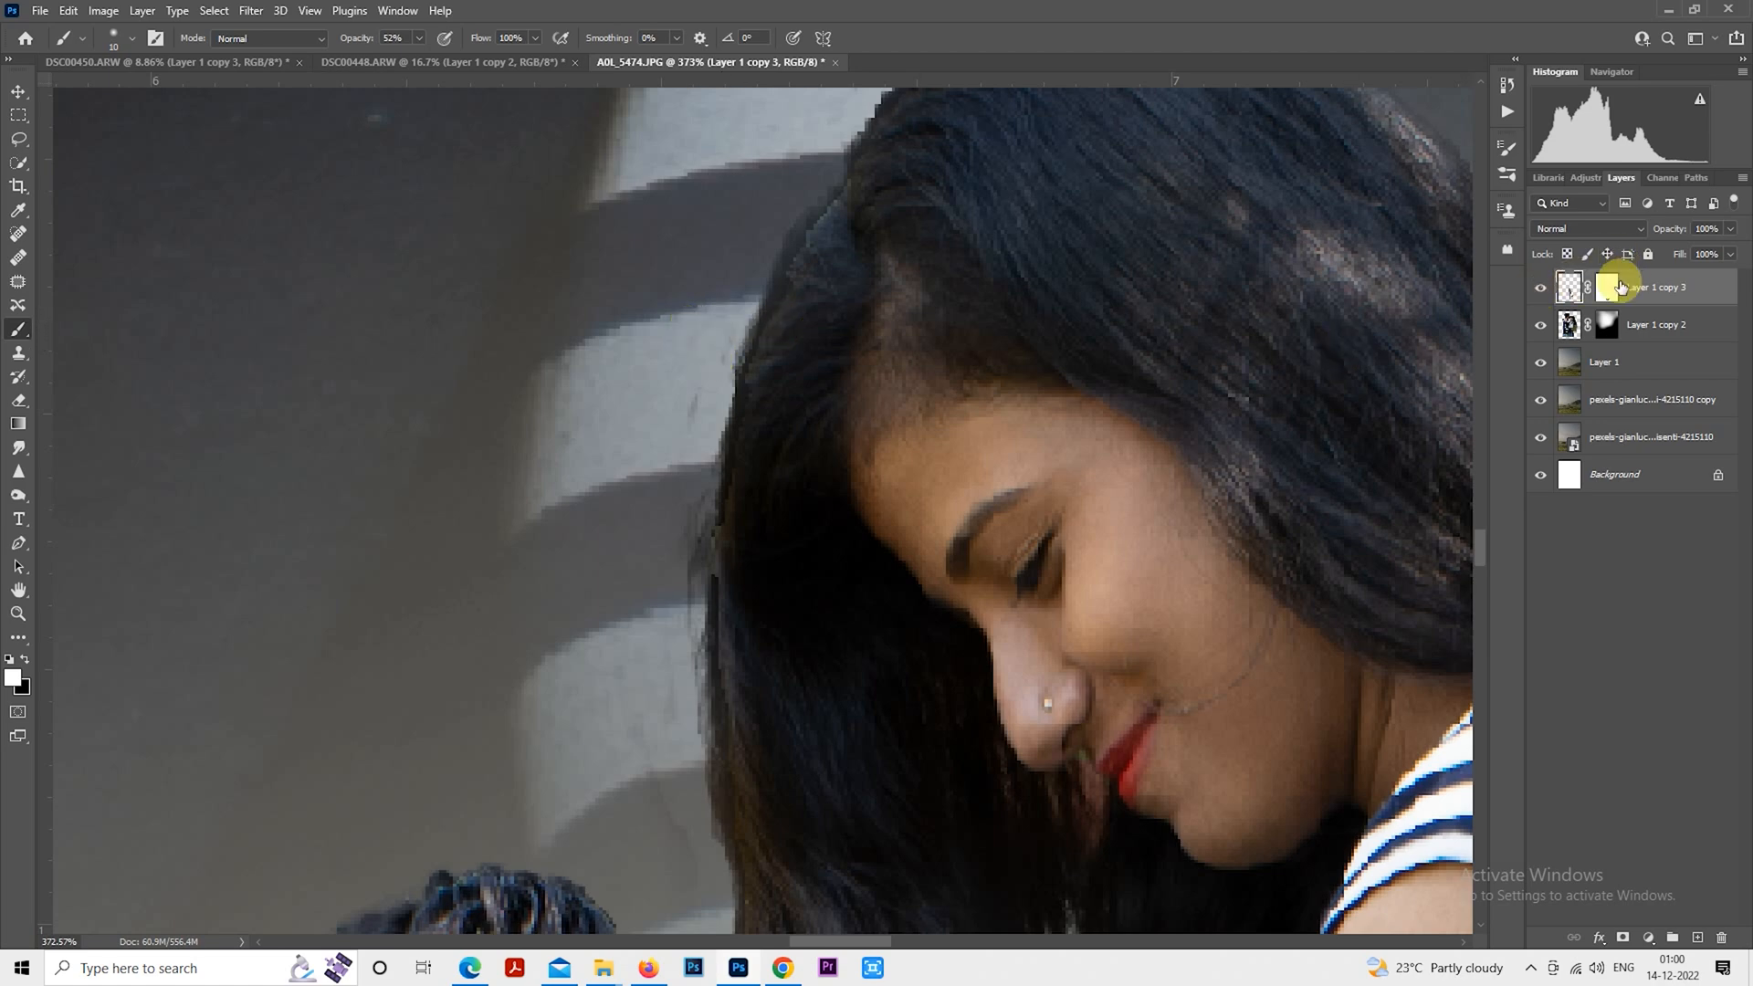
# Clean the woman's hair edge on Layer 1 copy 3's mask with a 20 px black brush at 100% opacity
pyautogui.press(']')
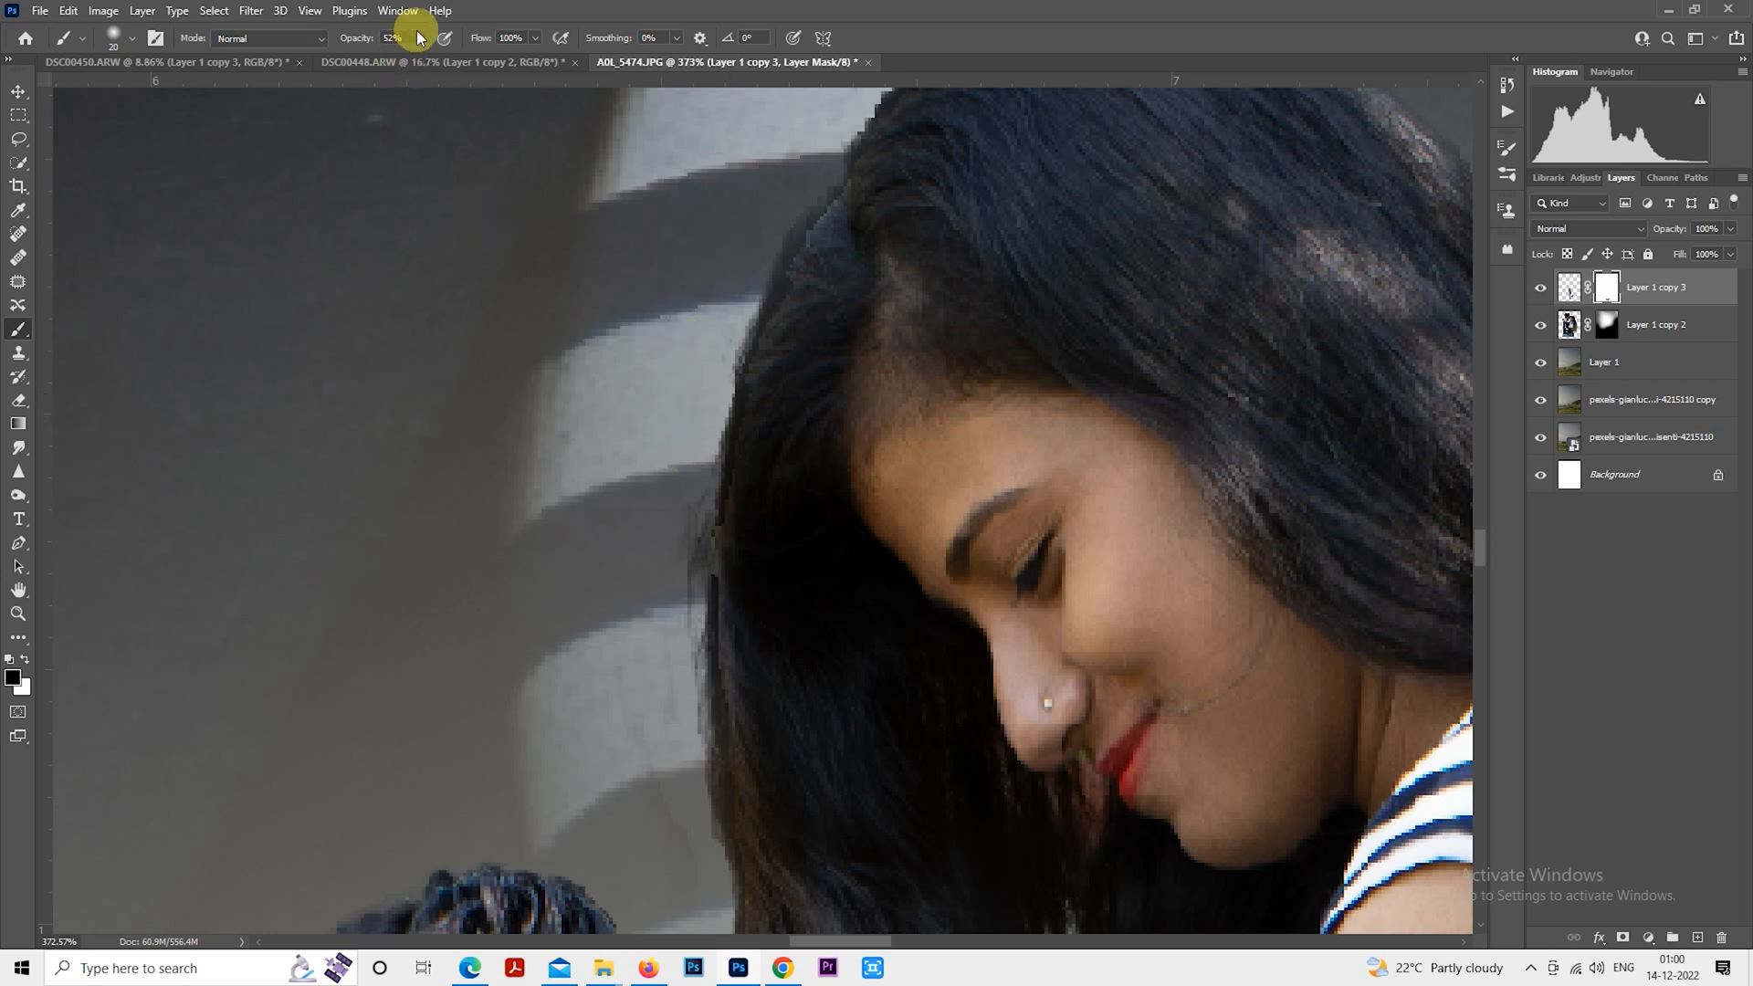
pyautogui.moveTo(429, 60); pyautogui.dragTo(527, 58)
pyautogui.click(665, 539)
pyautogui.press('[')
pyautogui.press(']')
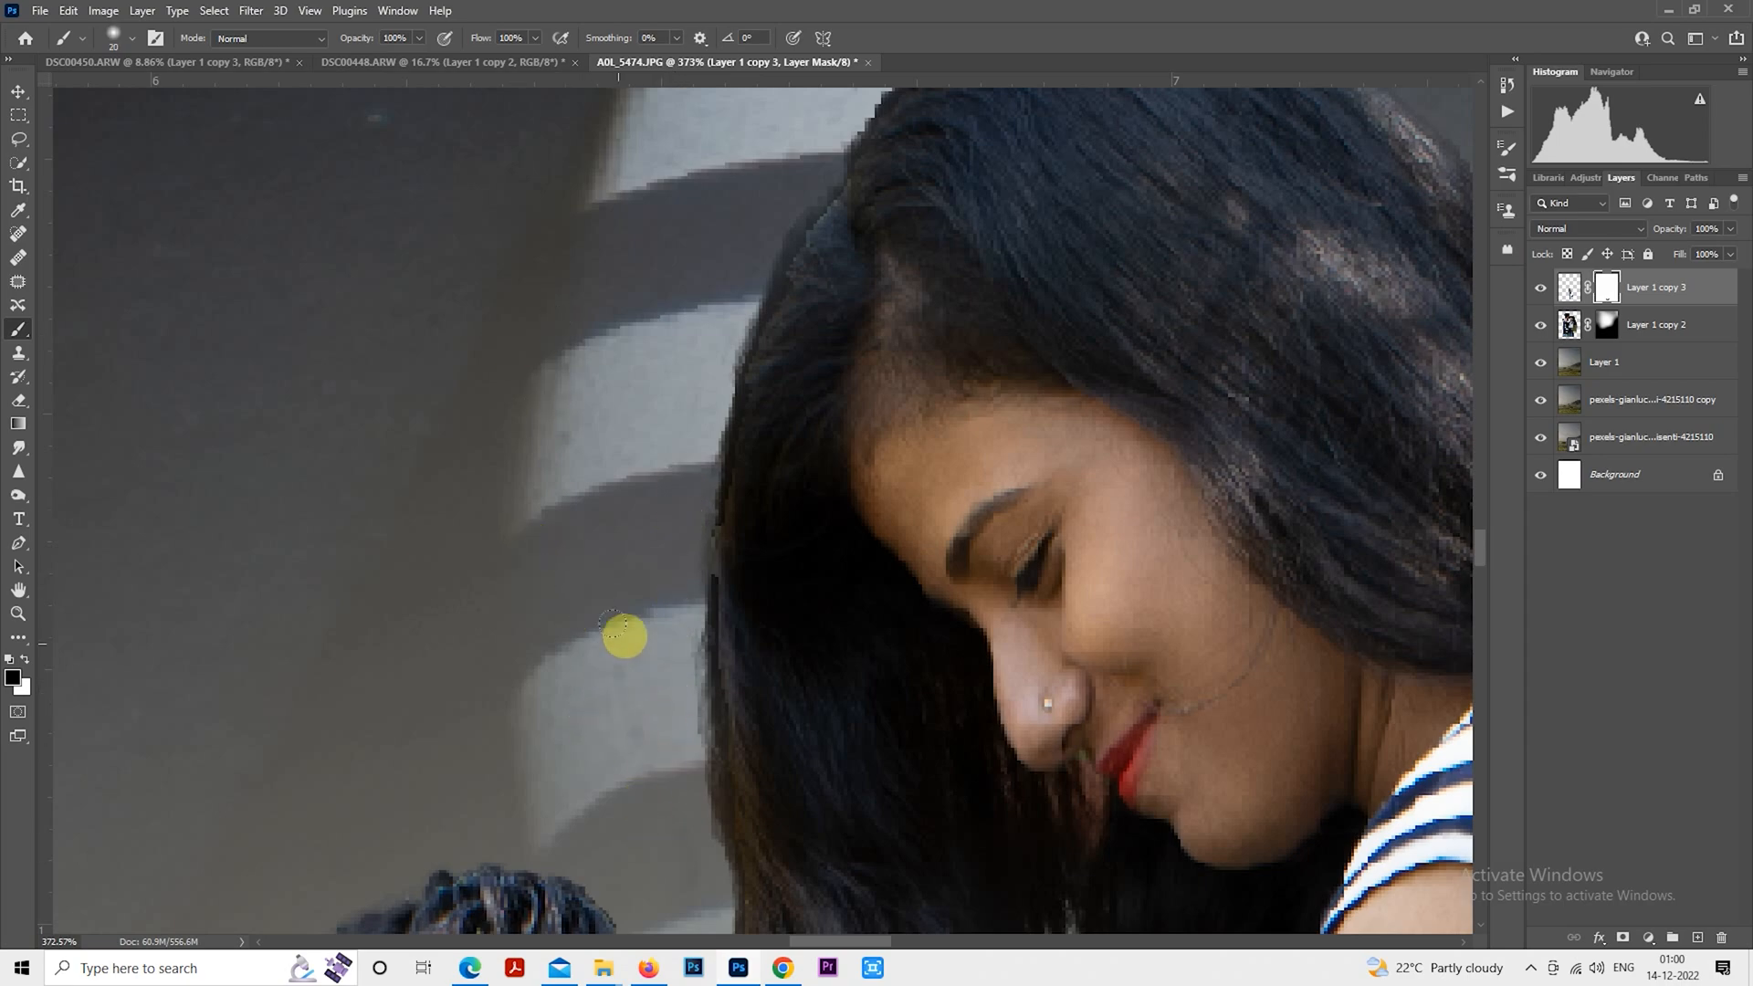
pyautogui.scroll(-5, 639, 653)
pyautogui.scroll(-10, 923, 579)
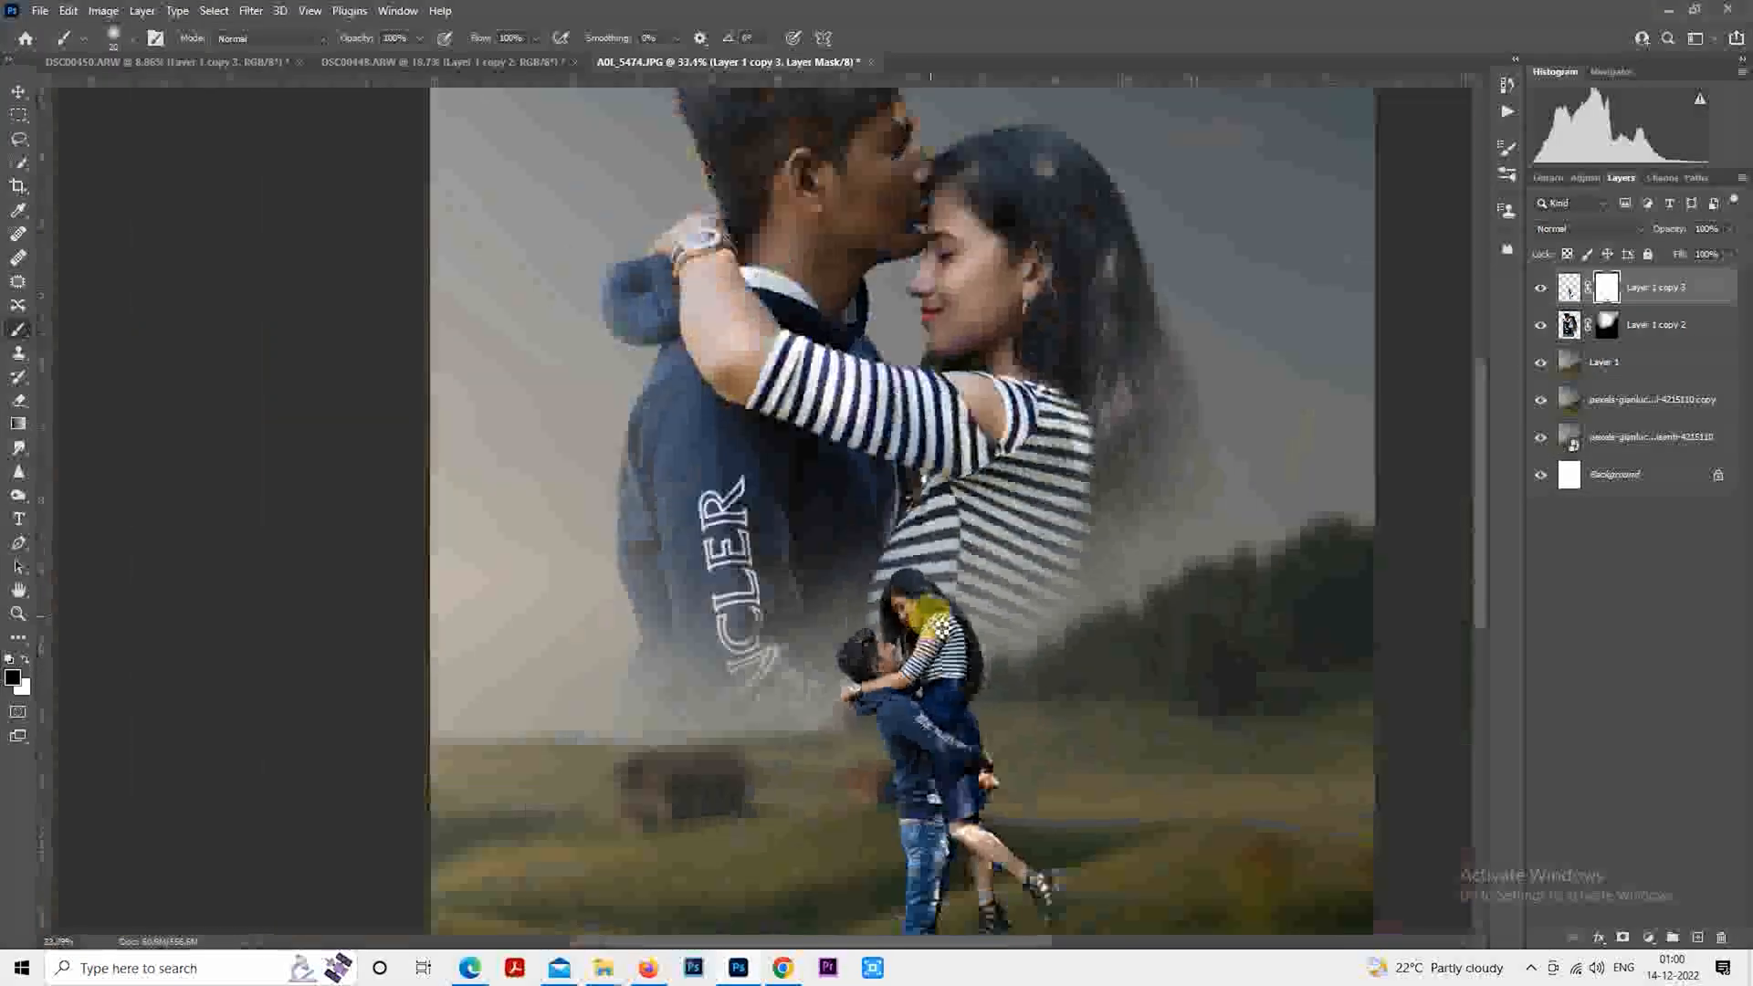
pyautogui.scroll(-1, 929, 620)
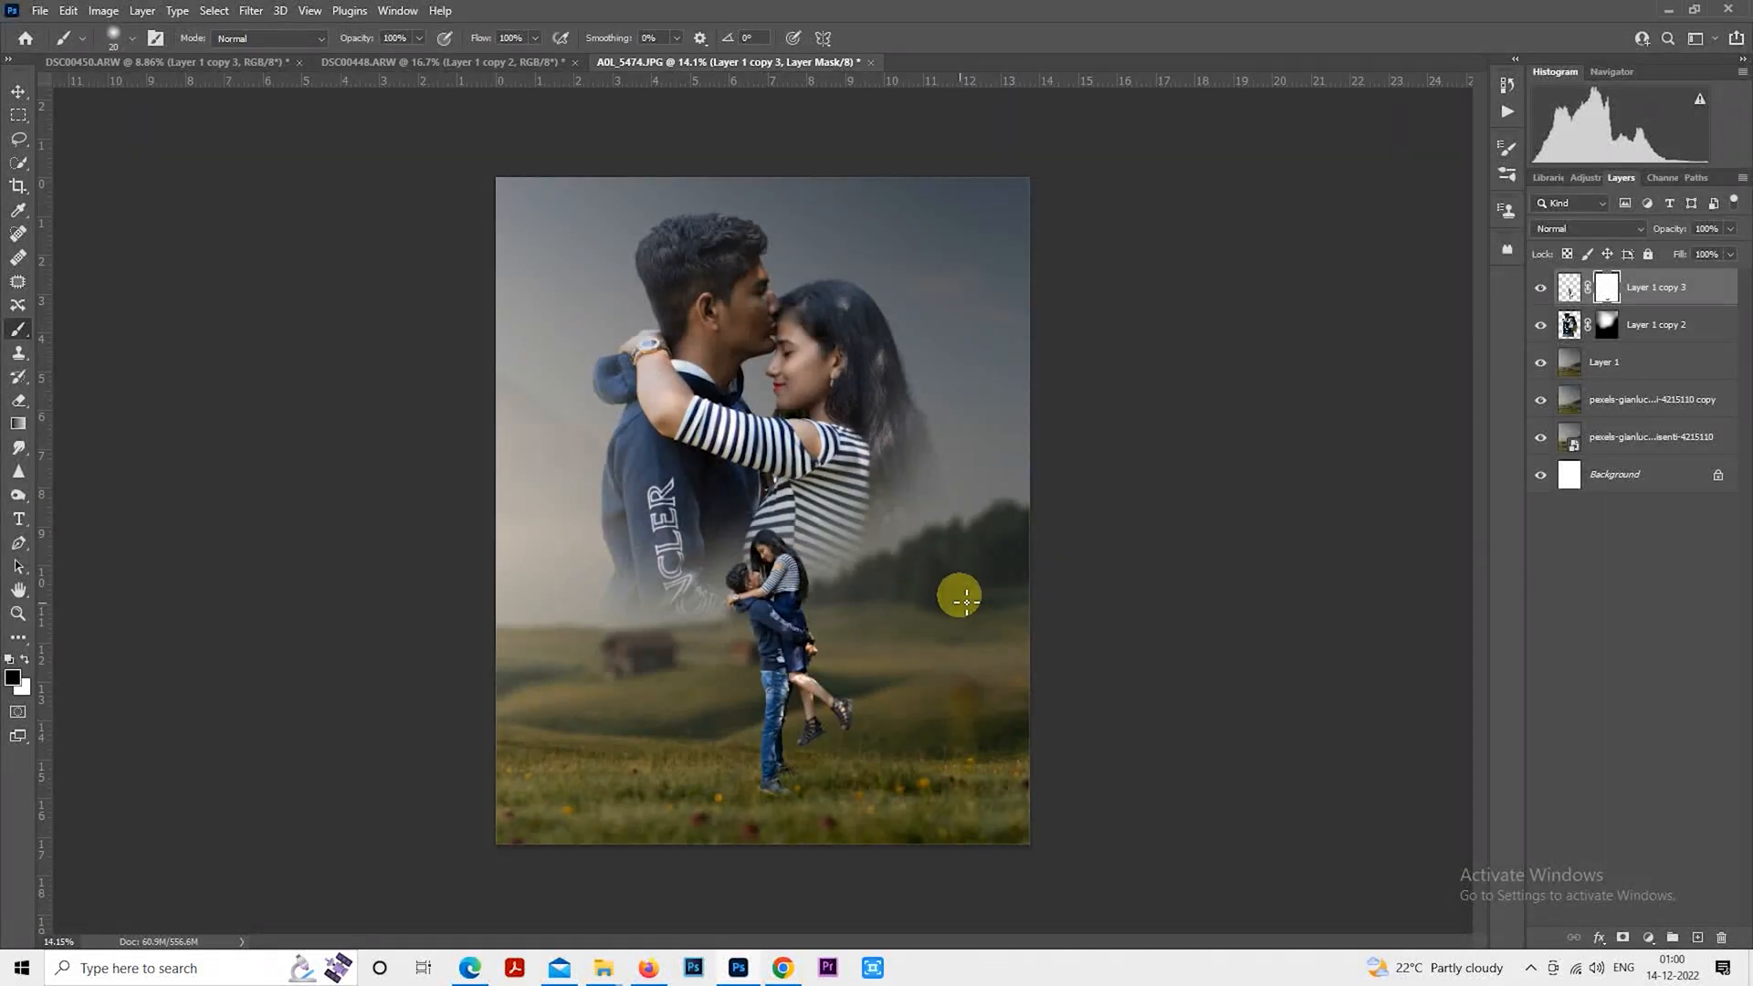
# Try Overlay blending on Layer 1 copy 2, the close-up couple, and settle on Normal mode at 37% opacity
pyautogui.click(1643, 331)
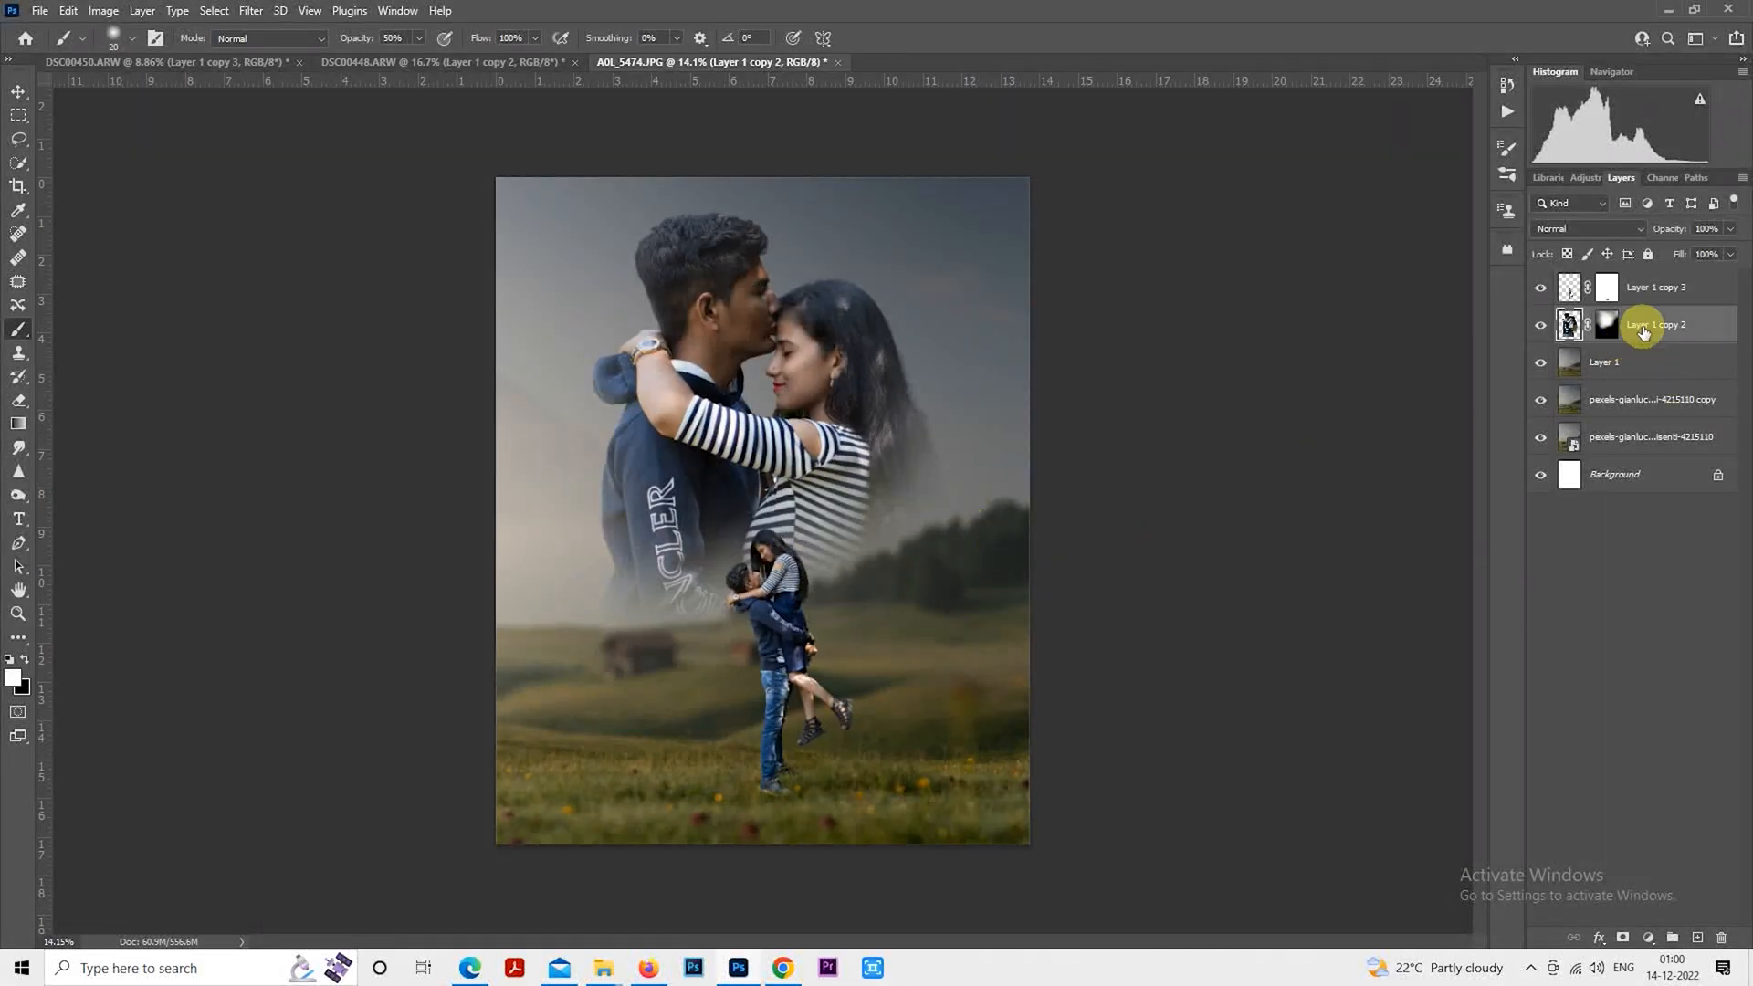
pyautogui.click(1720, 228)
pyautogui.write('50')
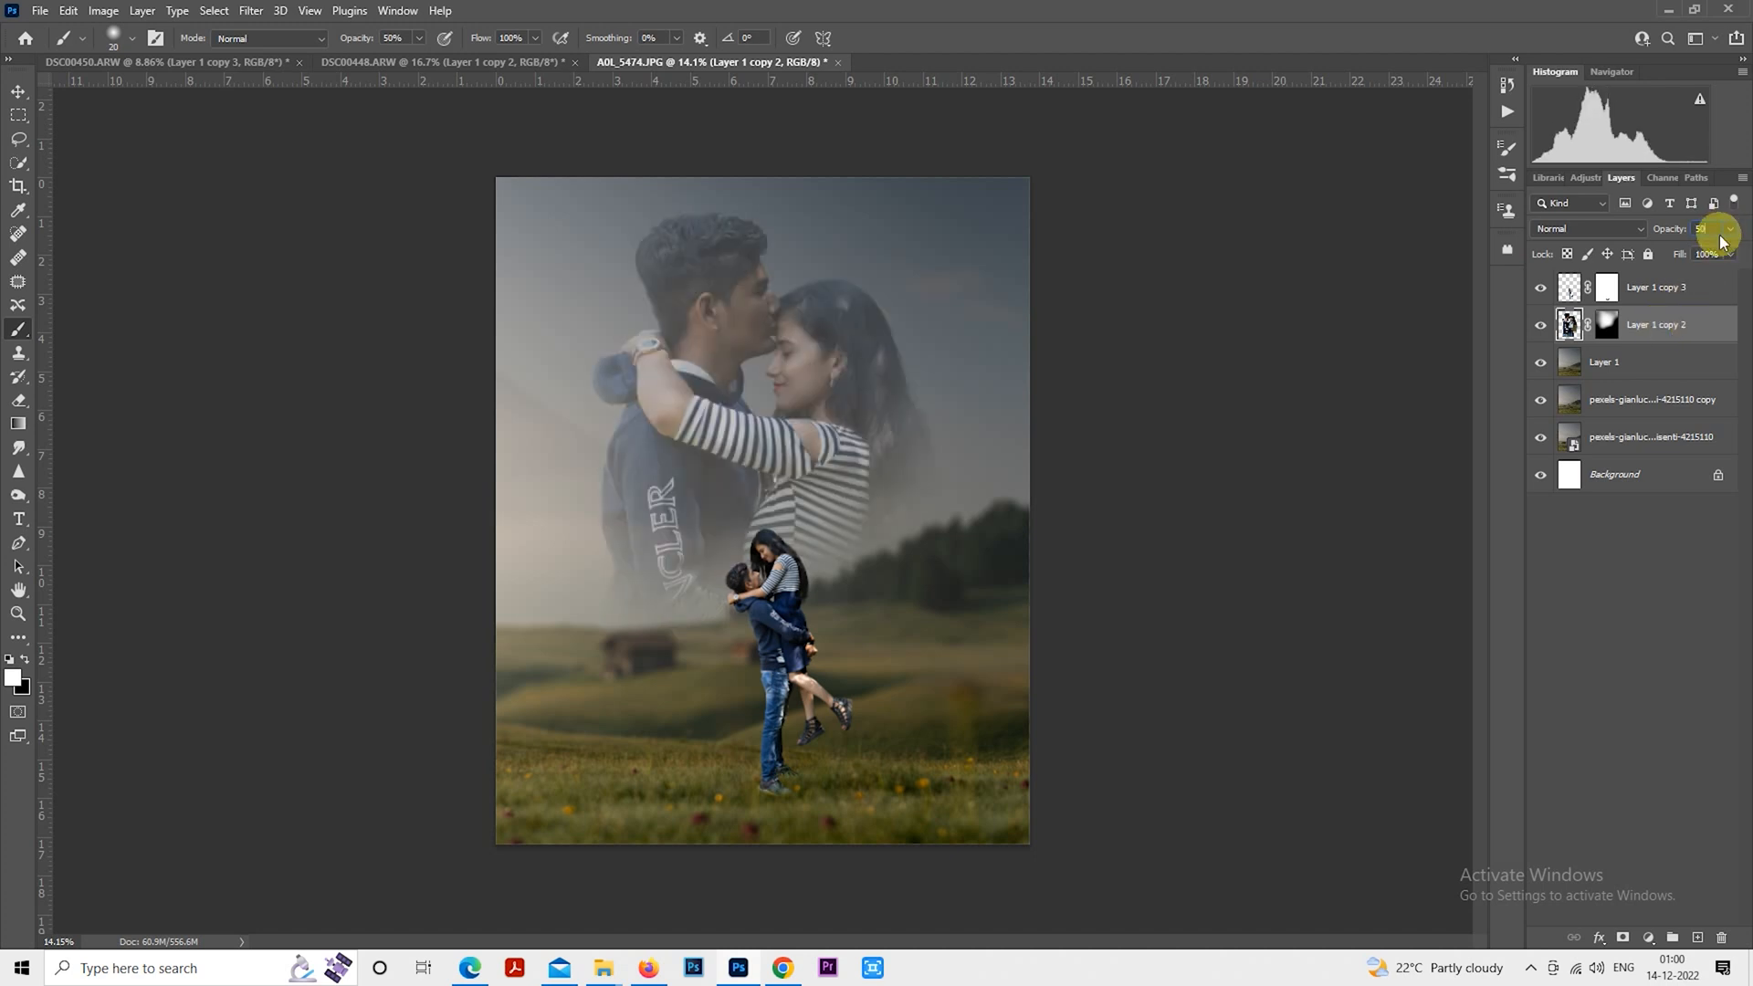
pyautogui.click(1609, 228)
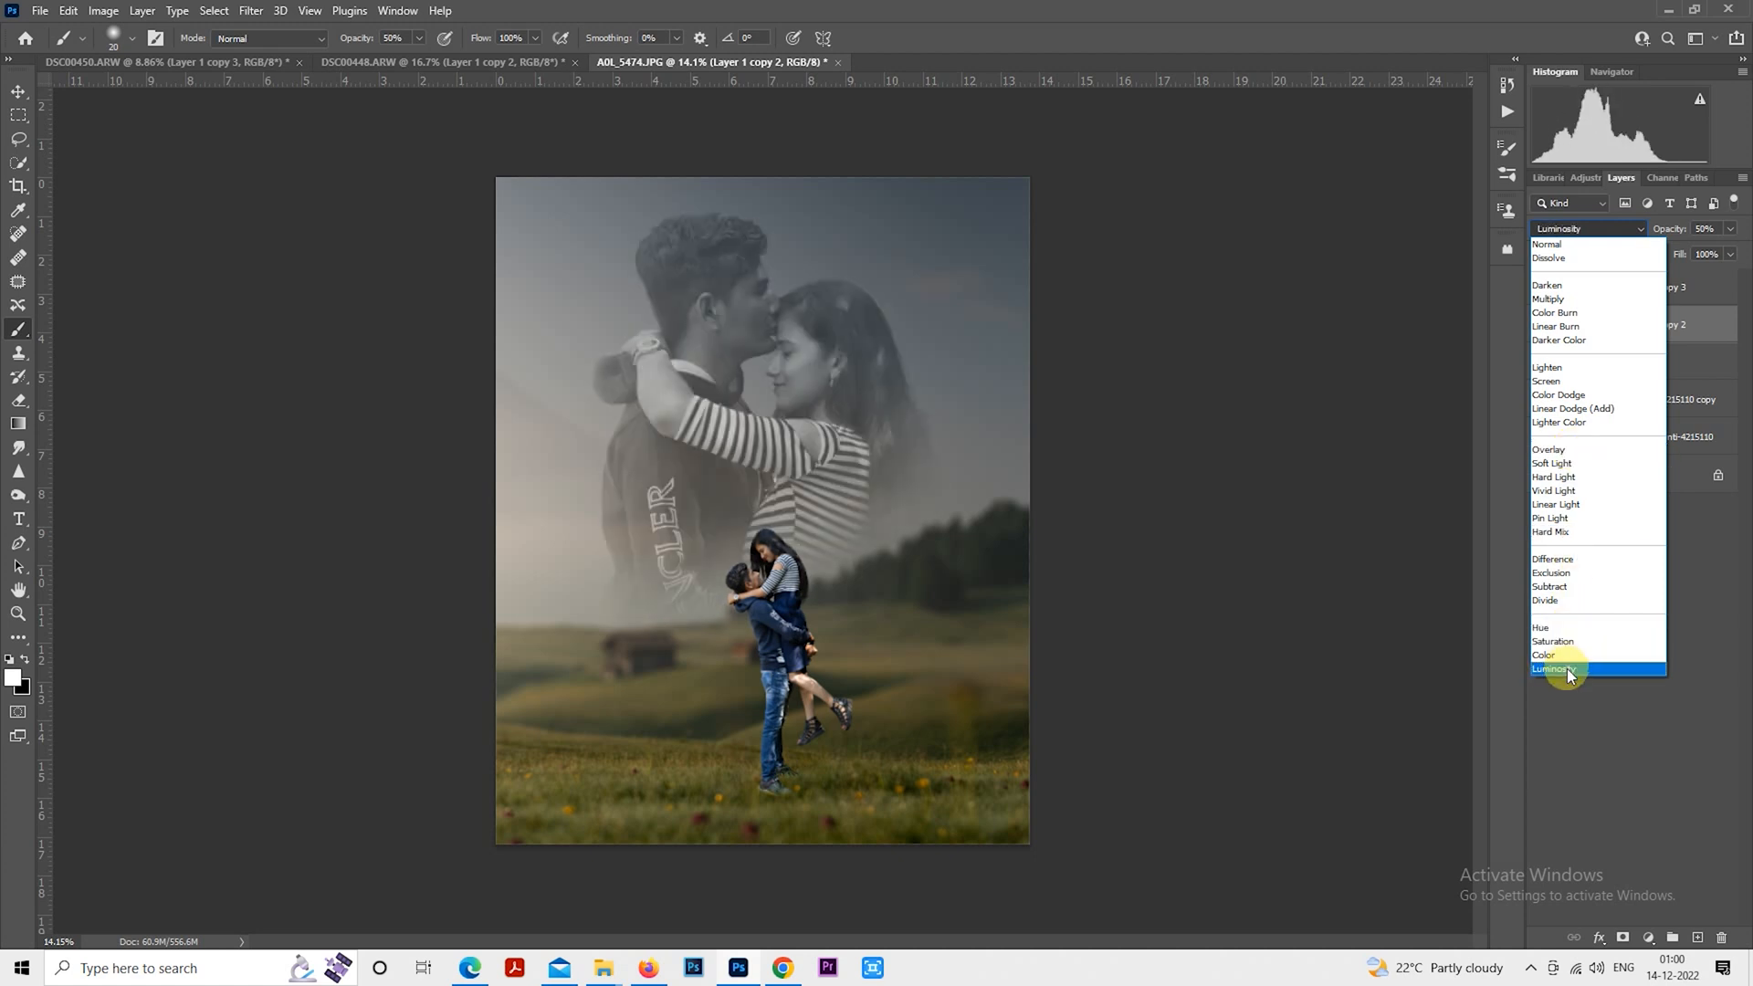
pyautogui.click(1550, 449)
pyautogui.moveTo(1685, 223); pyautogui.dragTo(1746, 214)
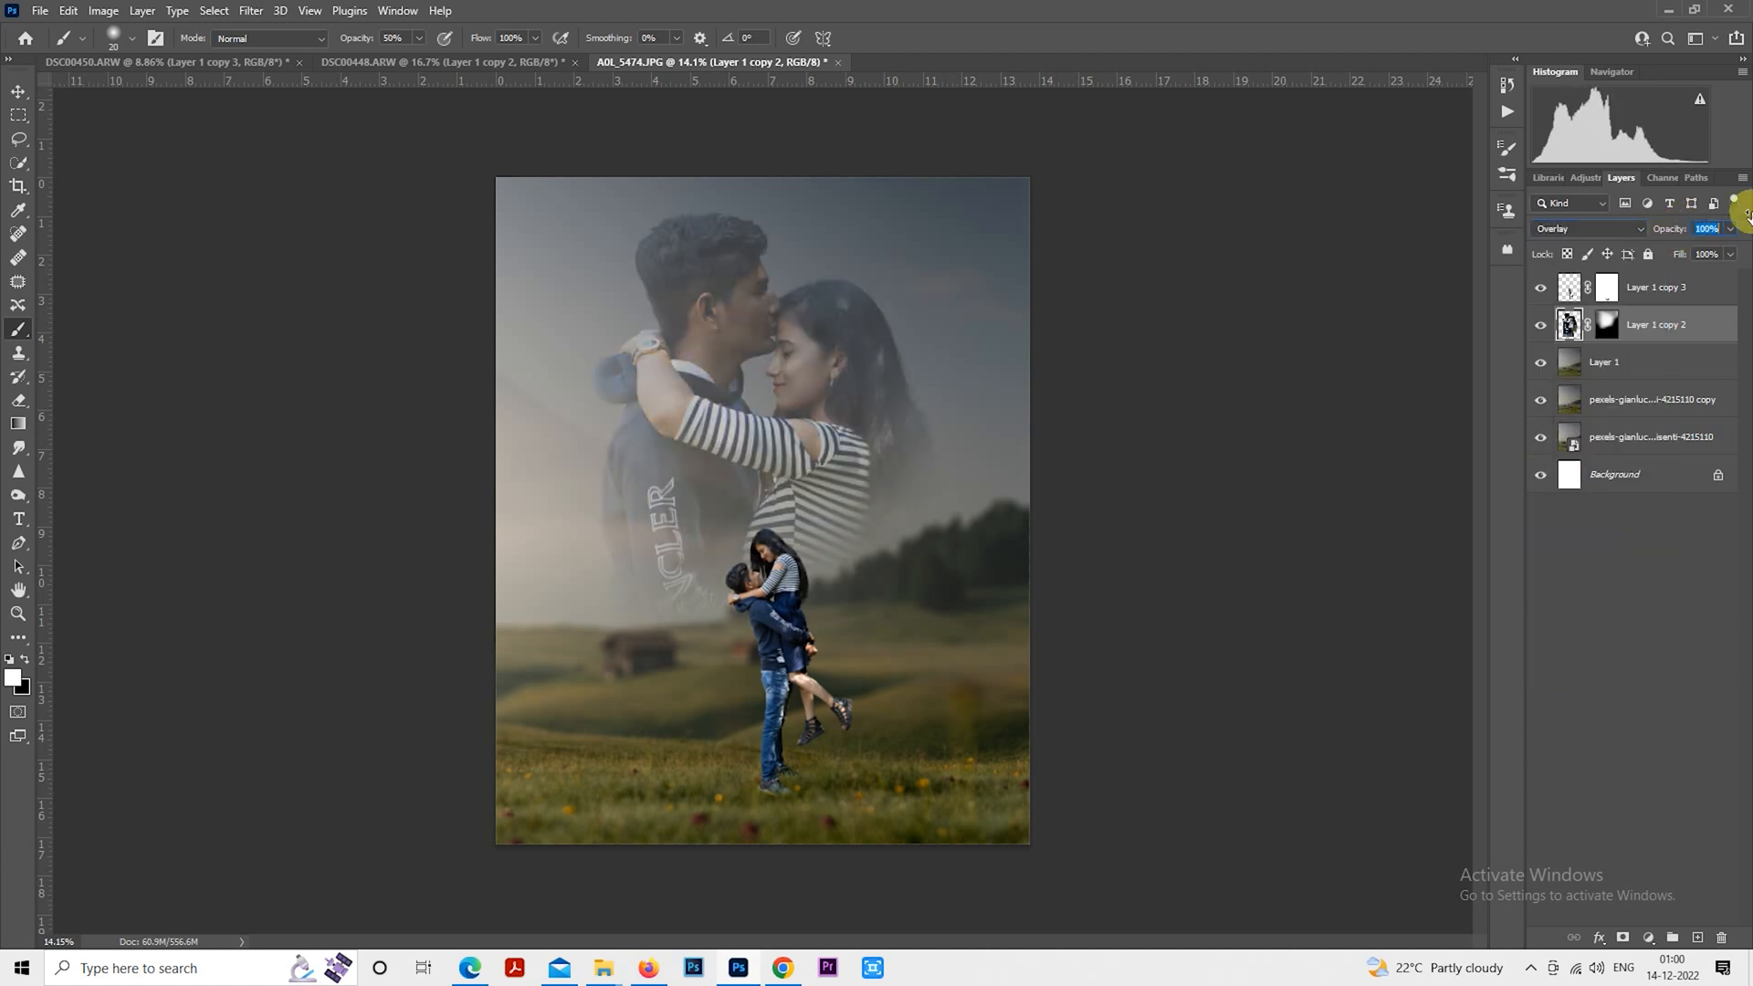
pyautogui.click(1596, 232)
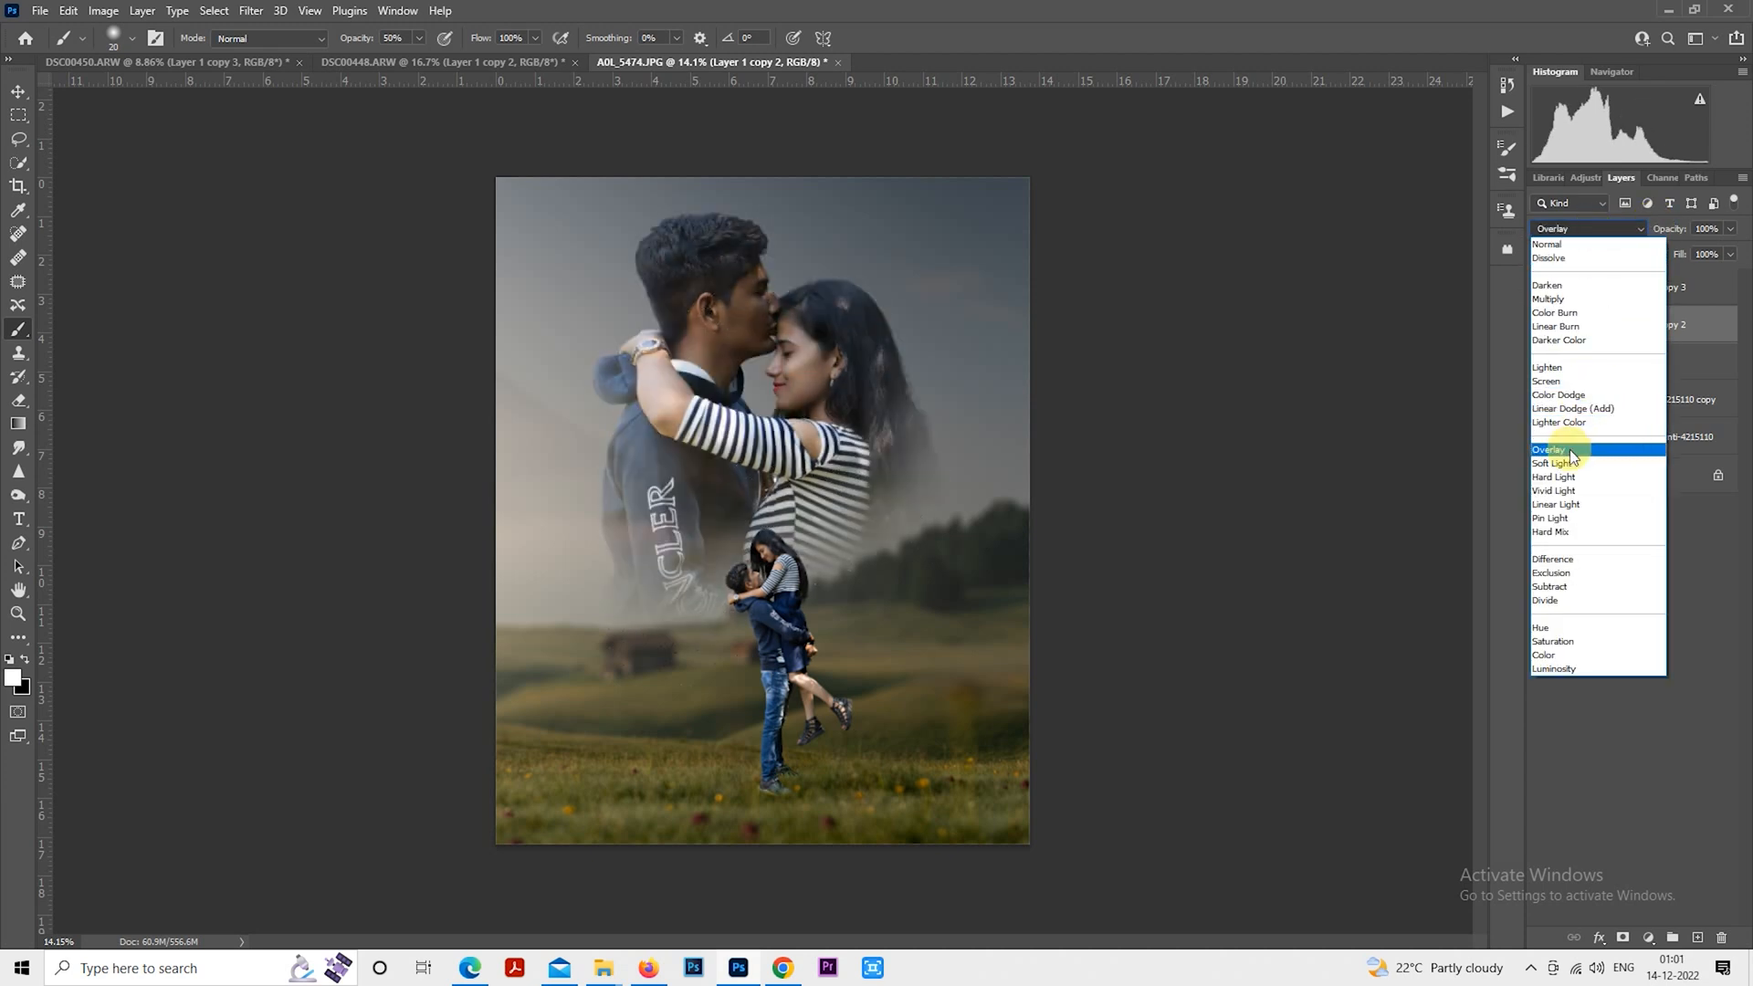
pyautogui.click(1573, 246)
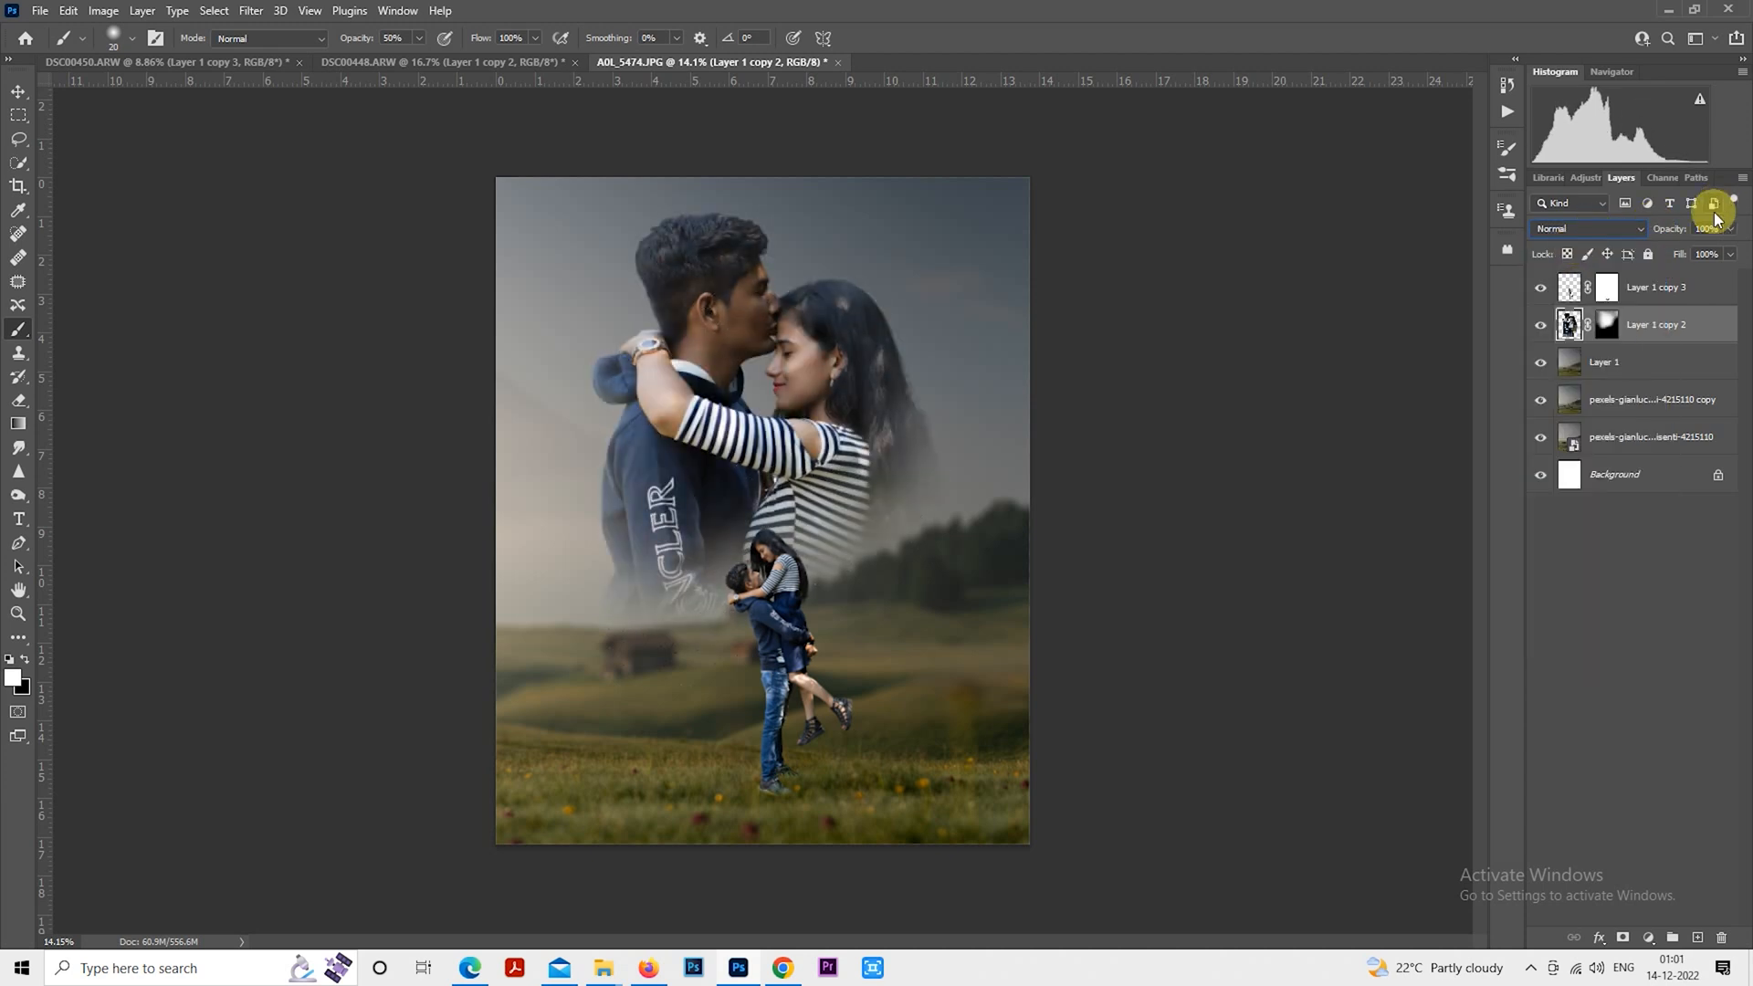
pyautogui.write('50')
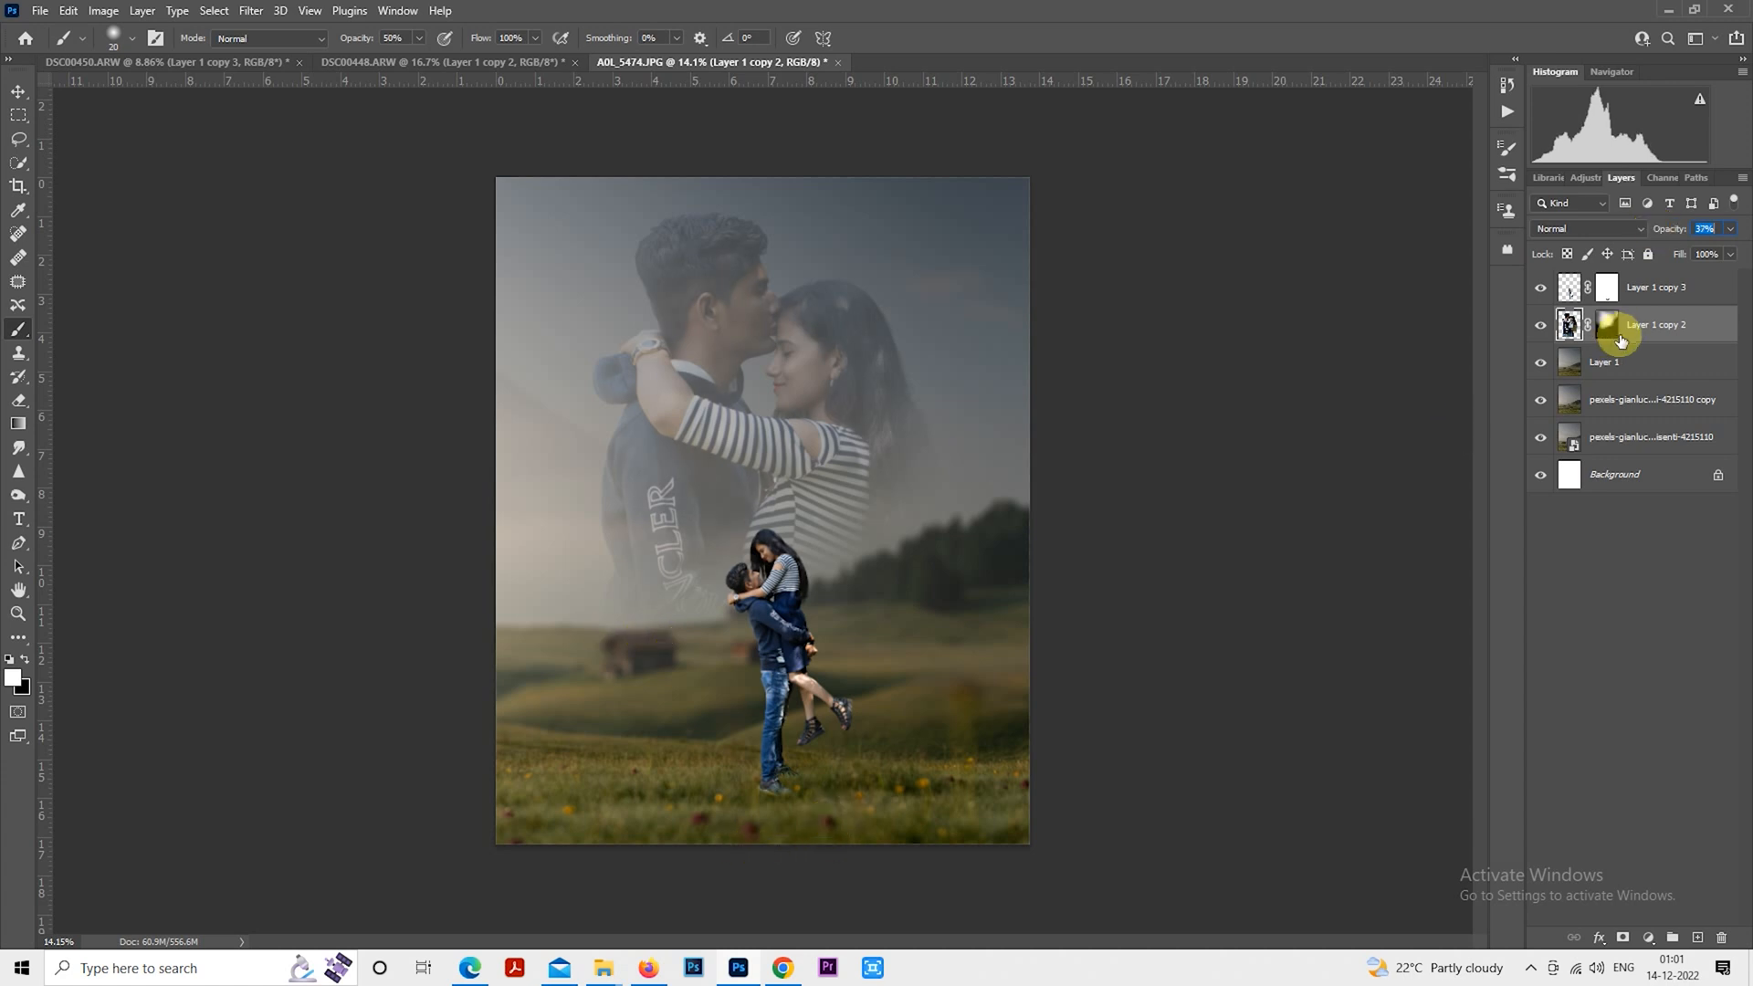
# Nudge the full-length couple slightly to the left and the faded close-up couple slightly down
pyautogui.click(1570, 290)
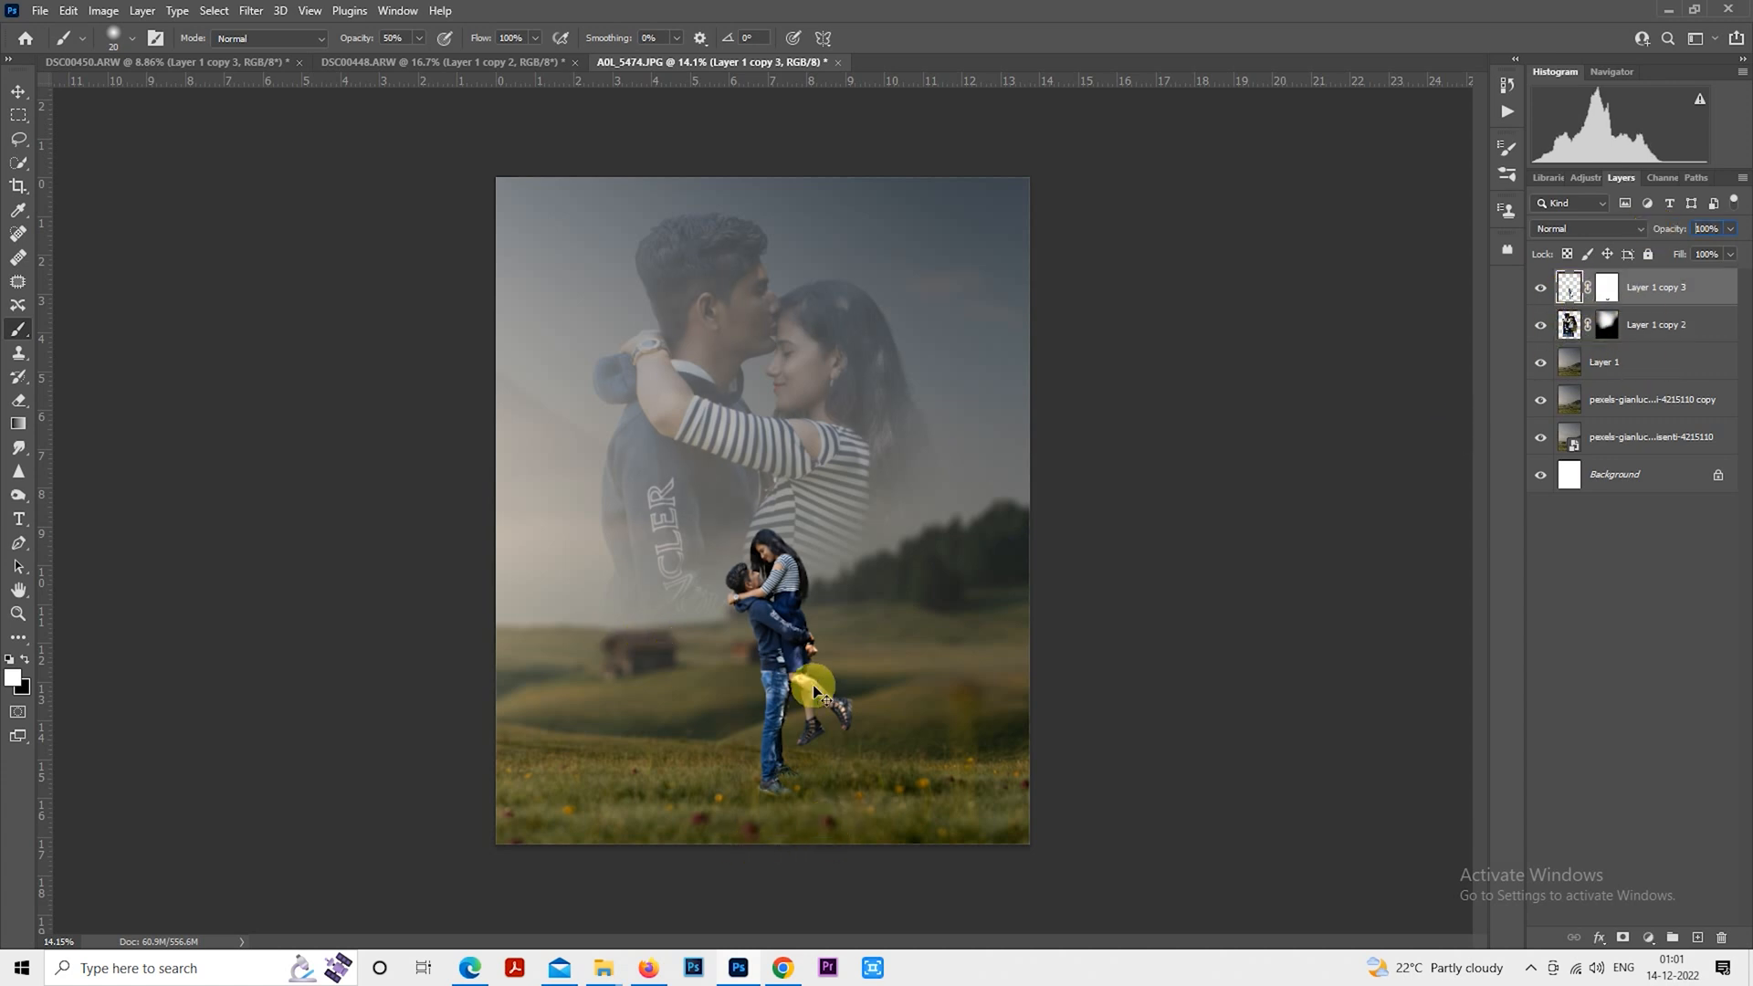
pyautogui.moveTo(814, 683); pyautogui.dragTo(806, 683)
pyautogui.scroll(1, 749, 724)
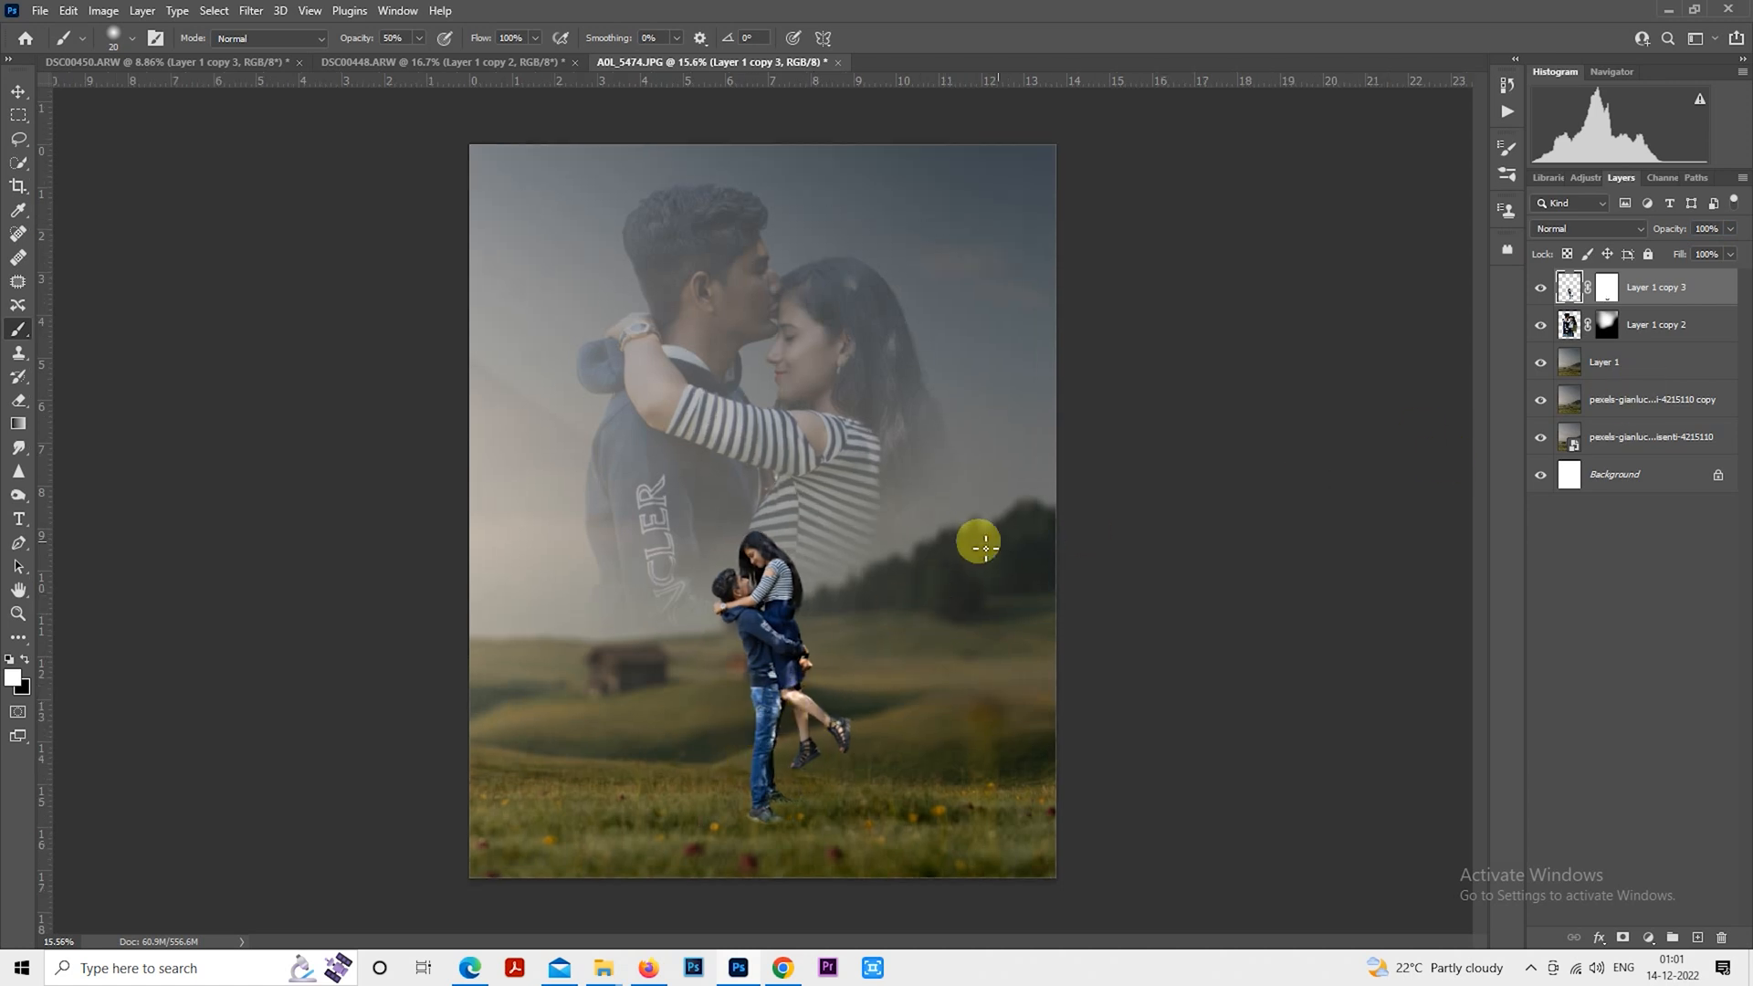
pyautogui.click(1567, 327)
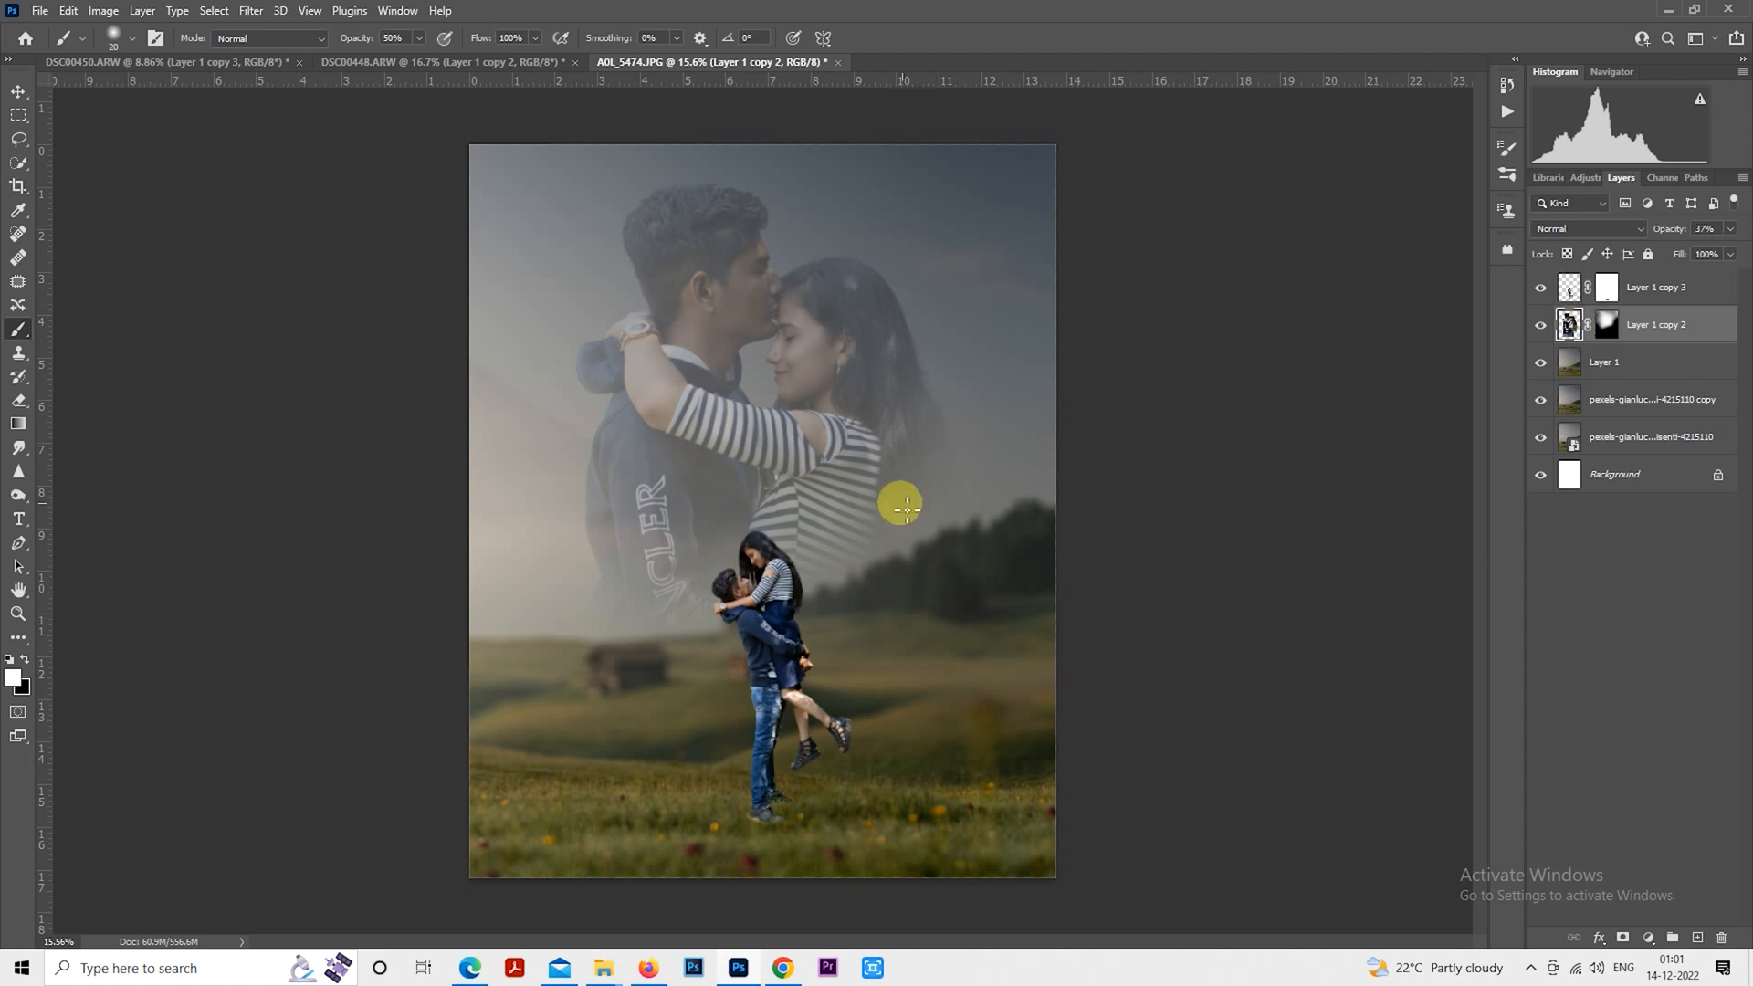
pyautogui.moveTo(897, 500); pyautogui.dragTo(899, 512)
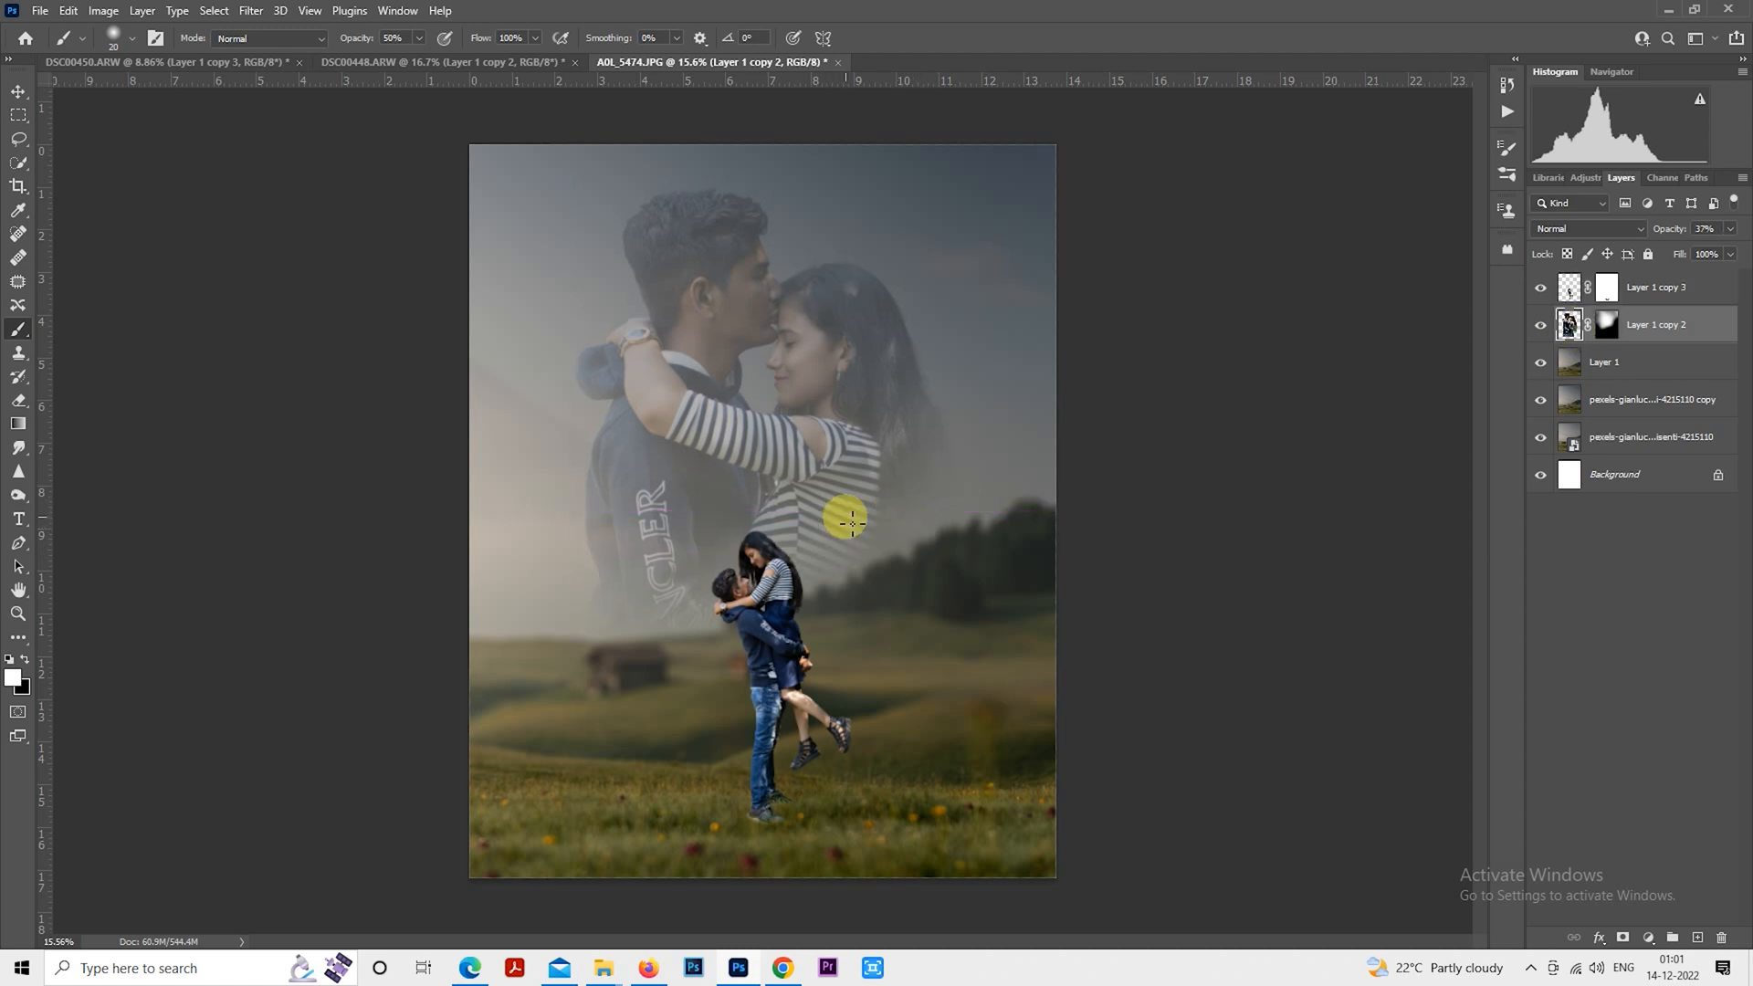
pyautogui.scroll(-1, 852, 523)
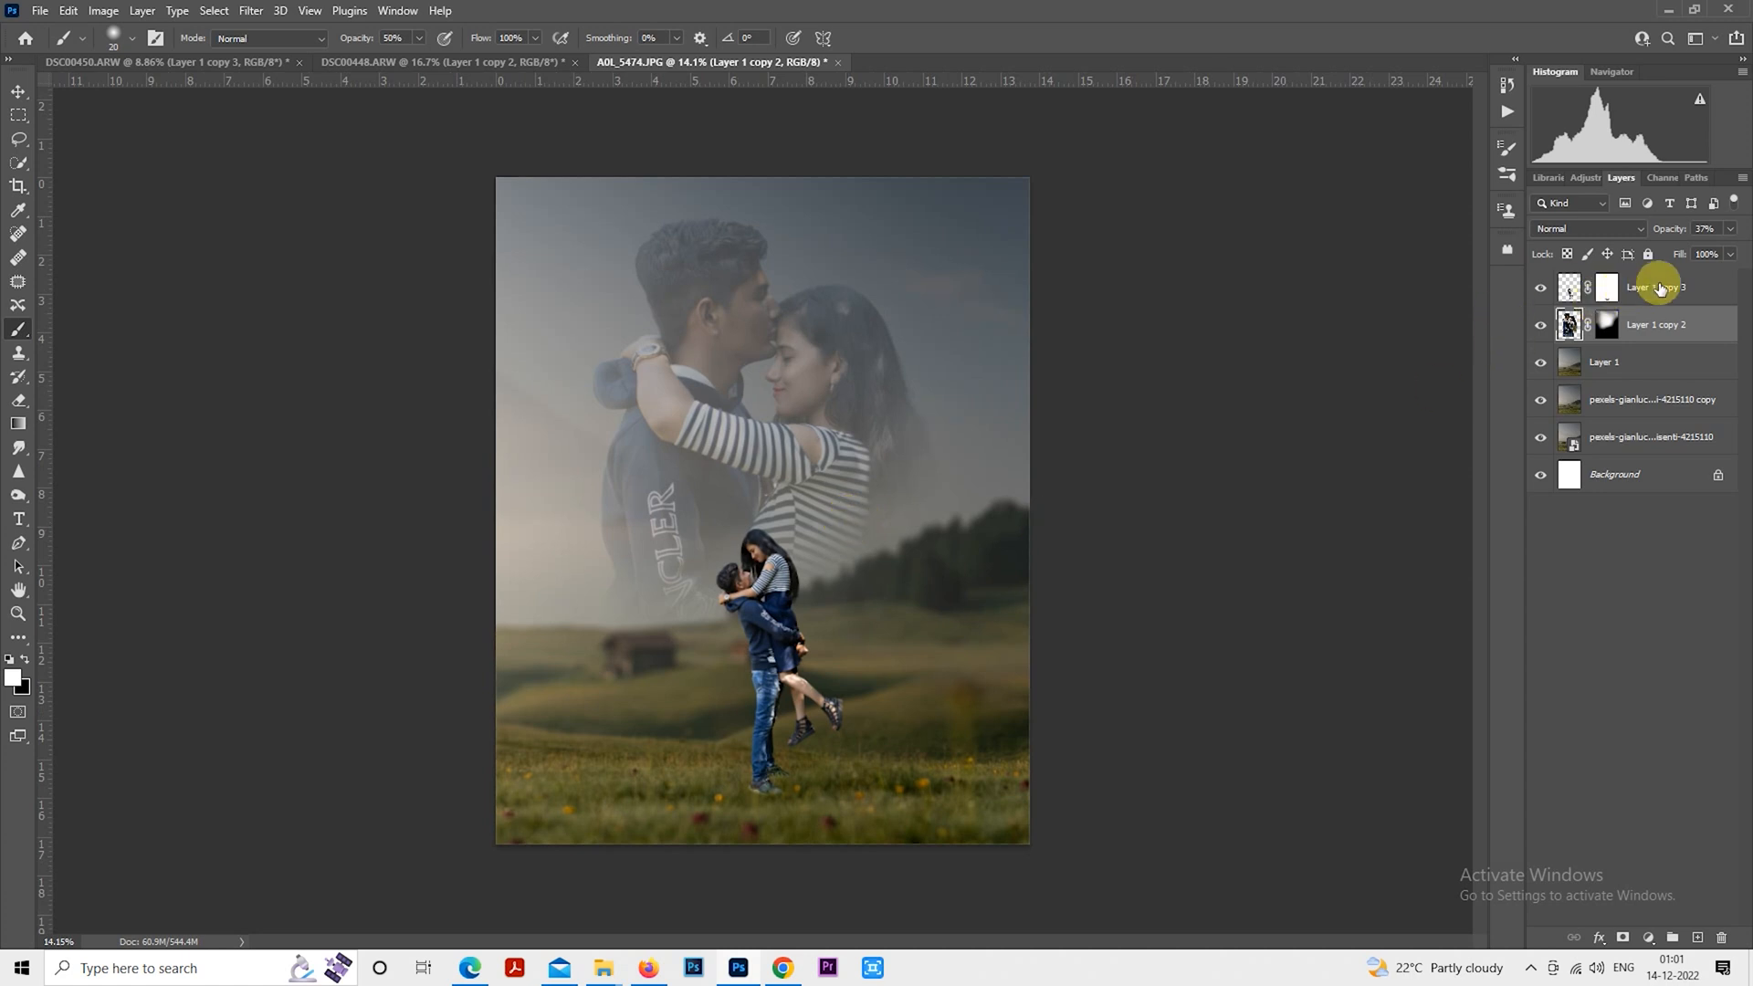
# Lasso a strip of foreground grass on Layer 1 from the image's lower-left corner to below the couple's feet
pyautogui.click(1660, 289)
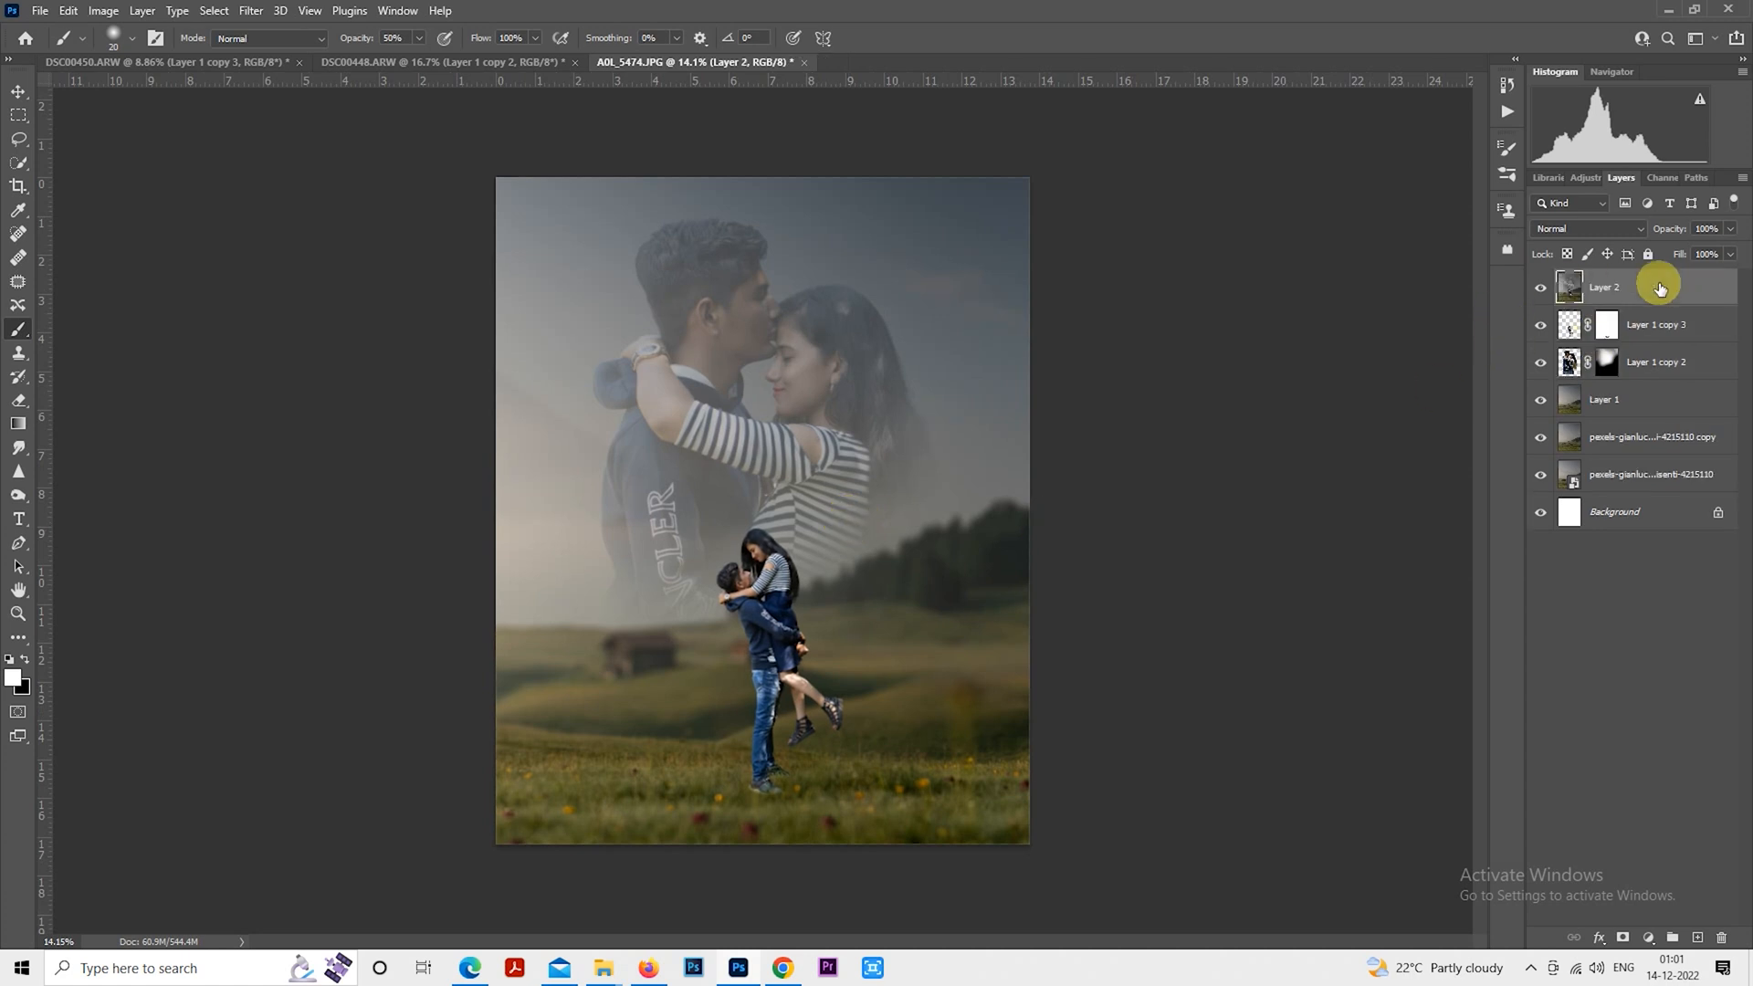
pyautogui.scroll(3, 793, 834)
pyautogui.scroll(2, 792, 835)
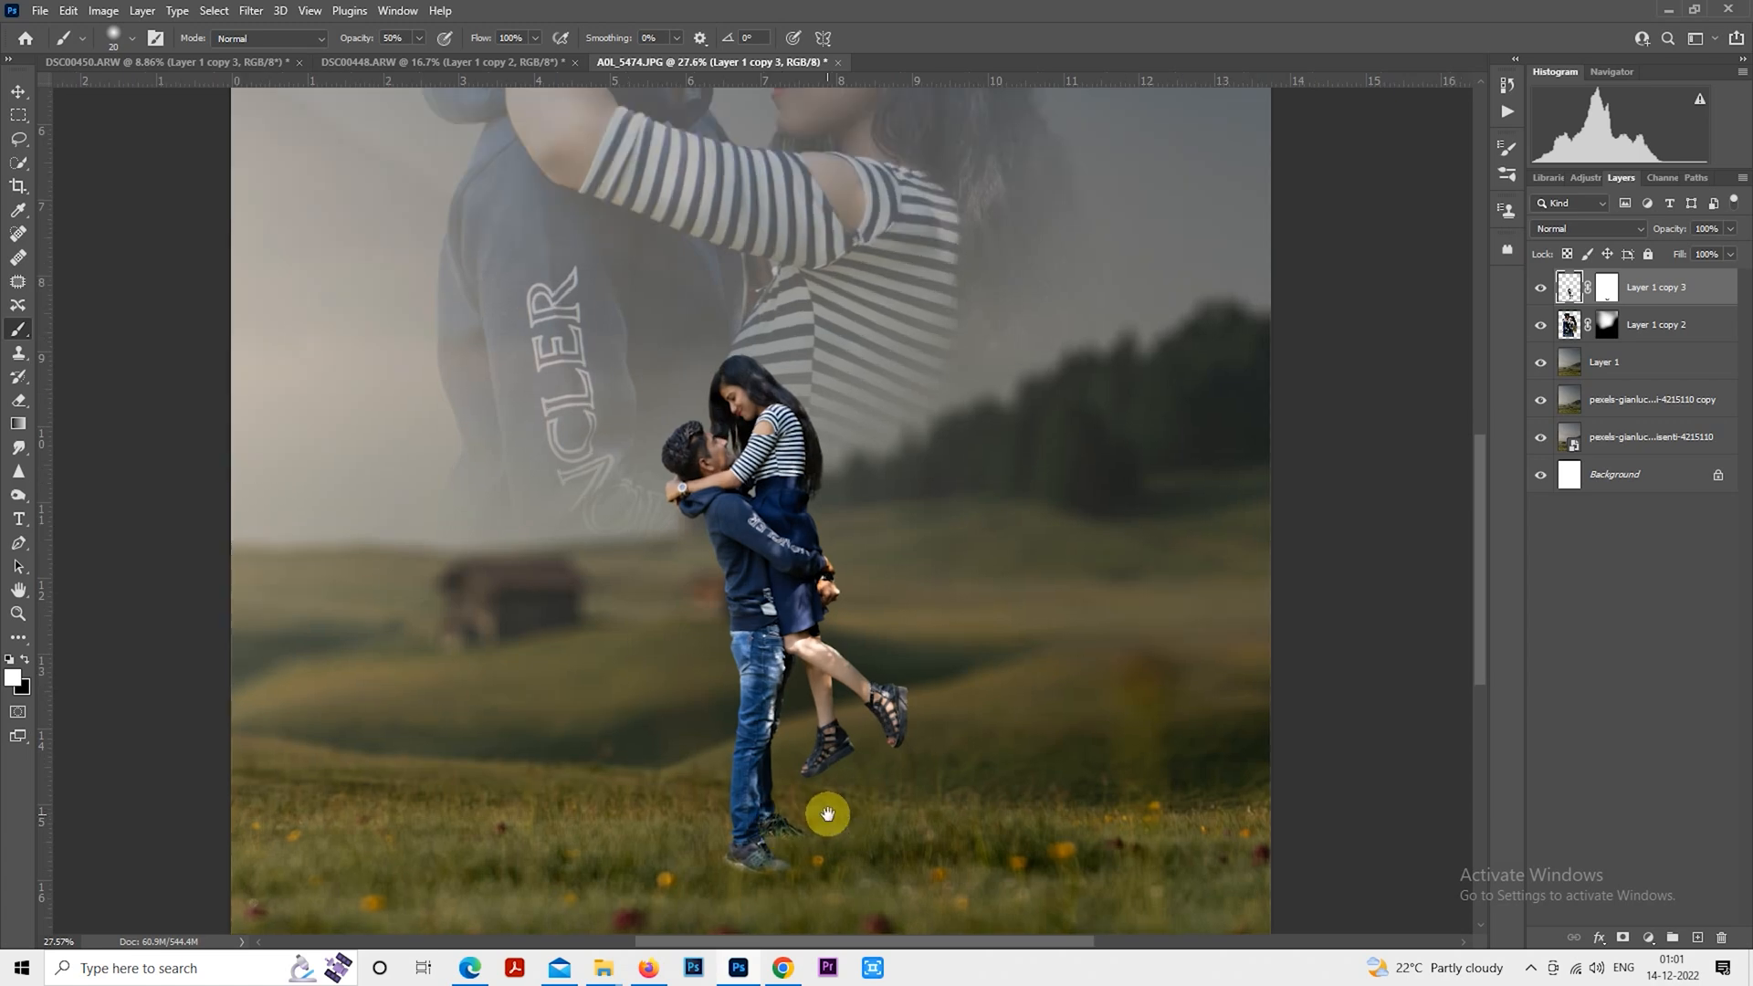
pyautogui.moveTo(835, 824); pyautogui.dragTo(783, 433)
pyautogui.scroll(-3, 782, 430)
pyautogui.scroll(1, 781, 430)
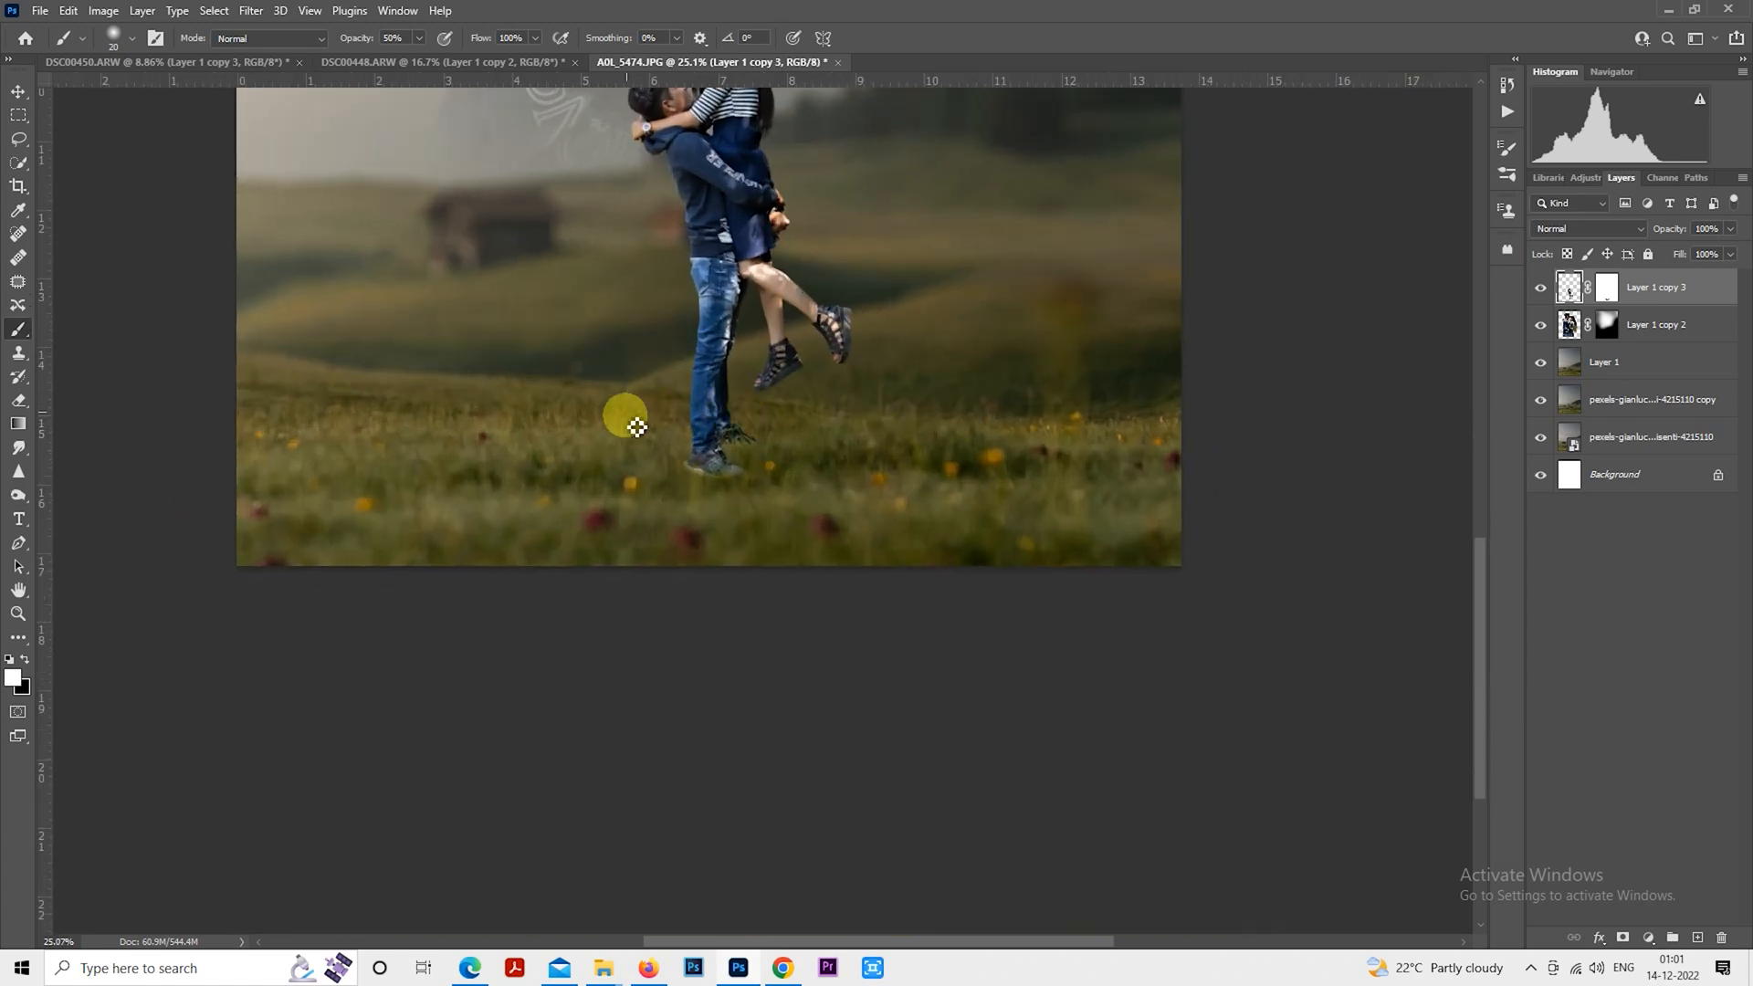
pyautogui.click(20, 138)
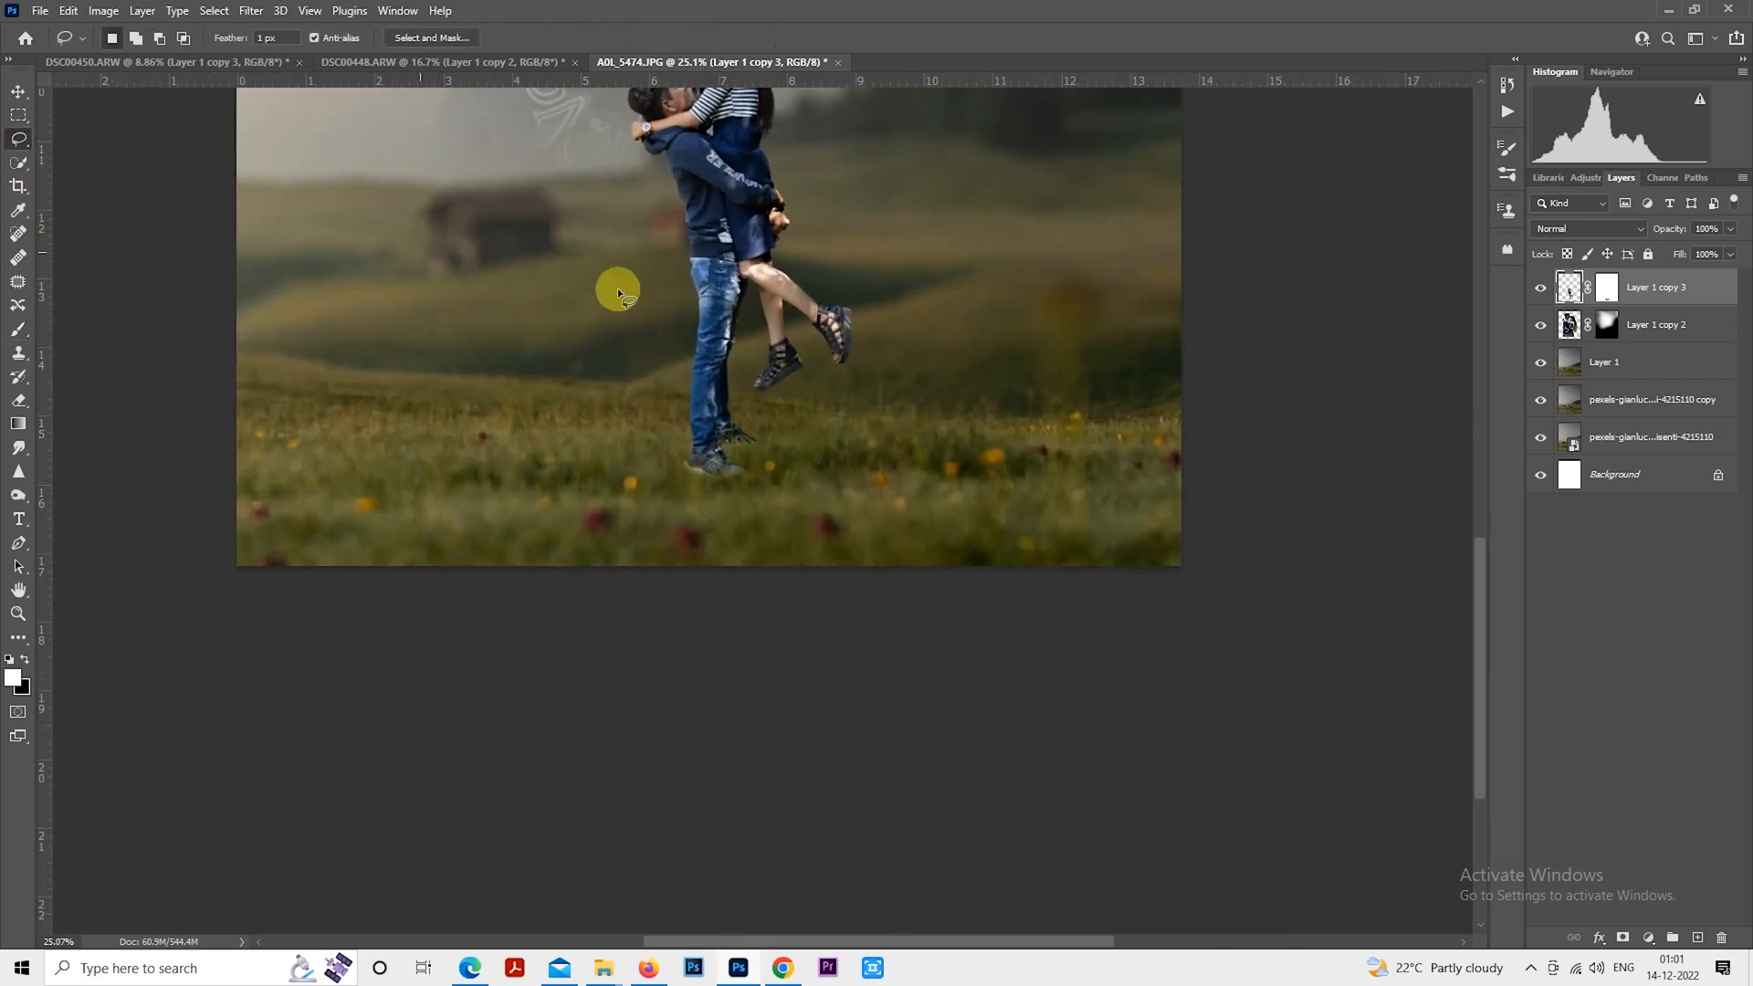
pyautogui.click(1604, 361)
pyautogui.scroll(1, 492, 536)
pyautogui.moveTo(400, 537); pyautogui.dragTo(477, 587)
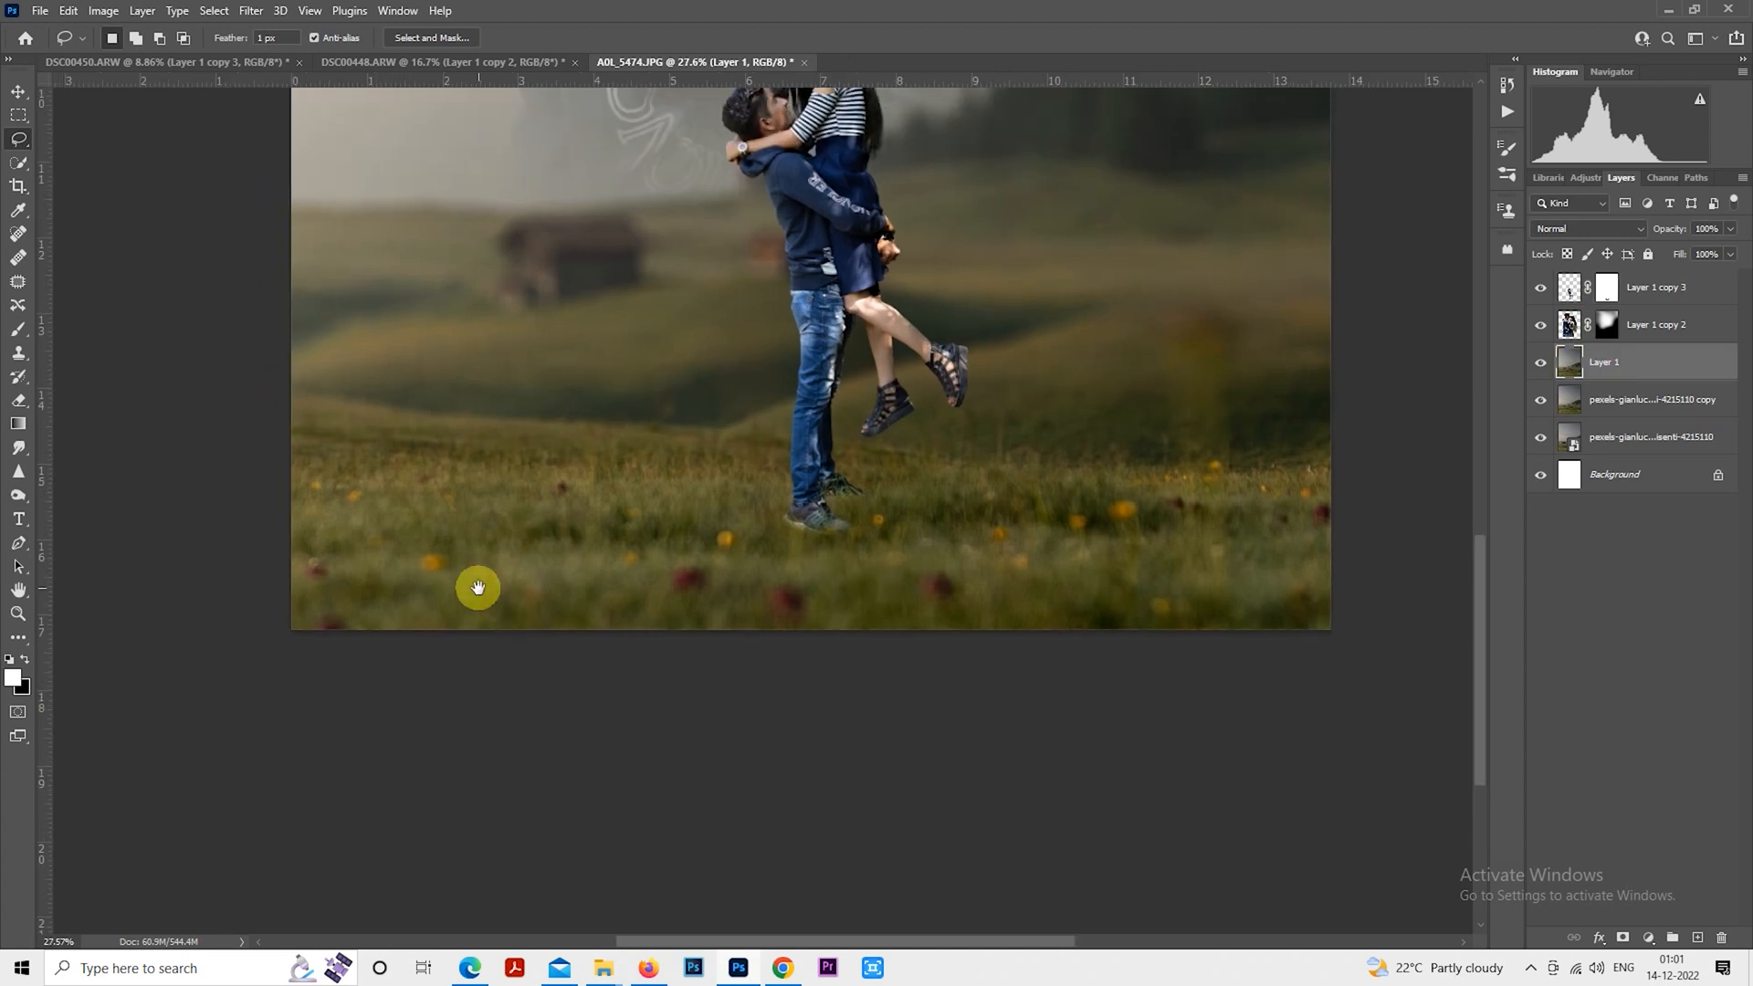
pyautogui.moveTo(292, 558); pyautogui.dragTo(445, 553)
pyautogui.moveTo(869, 634); pyautogui.dragTo(294, 694)
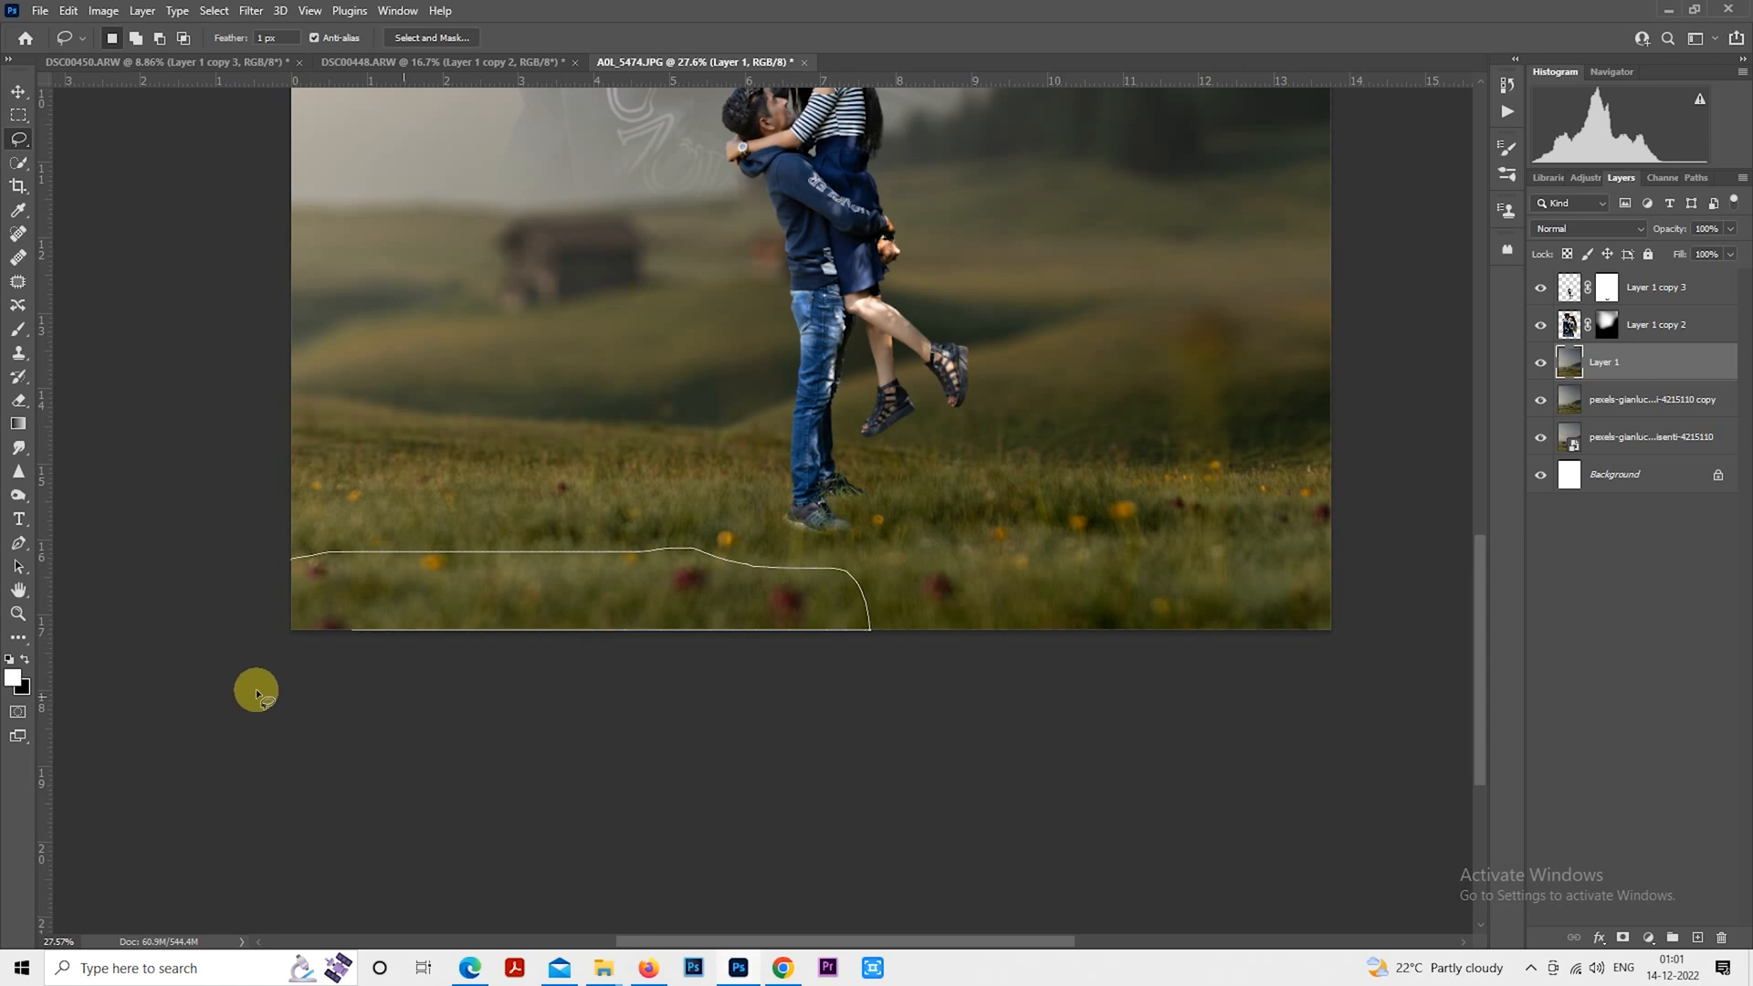
pyautogui.moveTo(286, 562); pyautogui.dragTo(291, 559)
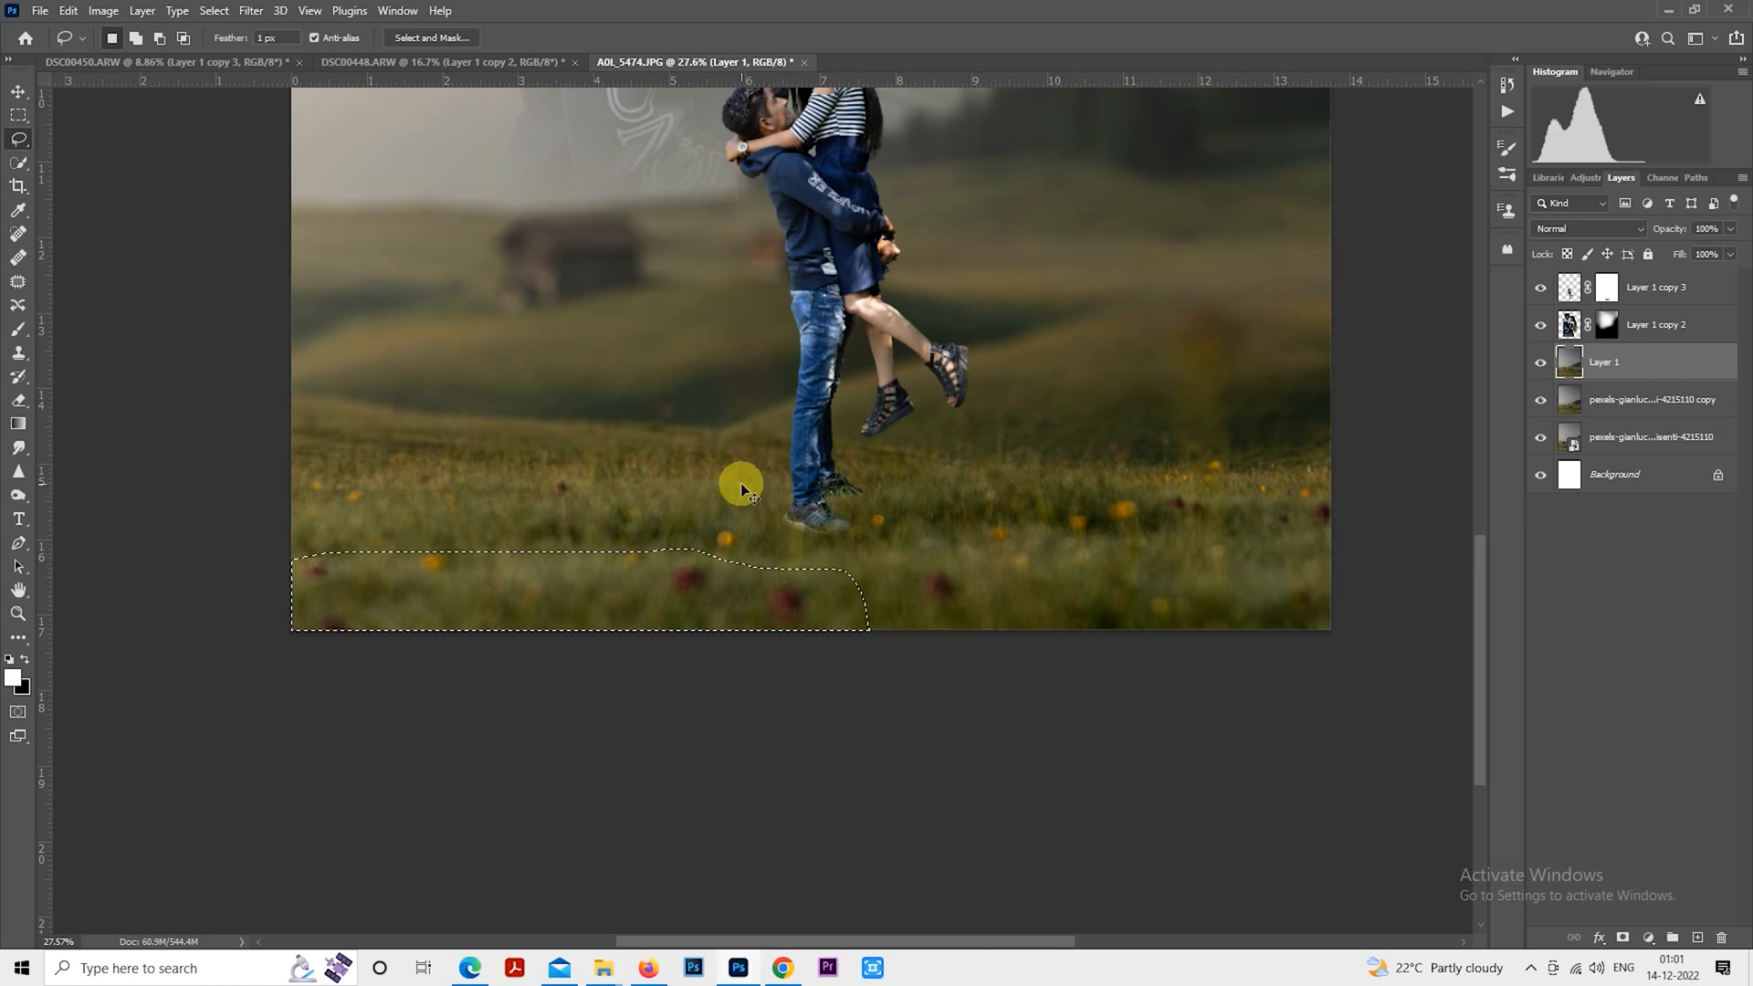
# Copy the selected grass to a new layer and place that layer at the top of the stack
pyautogui.hotkey('ctrl', 'j')
pyautogui.click(28, 120)
pyautogui.scroll(-2, 755, 575)
pyautogui.moveTo(1639, 365); pyautogui.dragTo(1649, 272)
pyautogui.scroll(-2, 802, 743)
# Enlarge and tilt the copied grass strip with Free Transform so that it spans the meadow across the couple's legs
pyautogui.rightClick(659, 718)
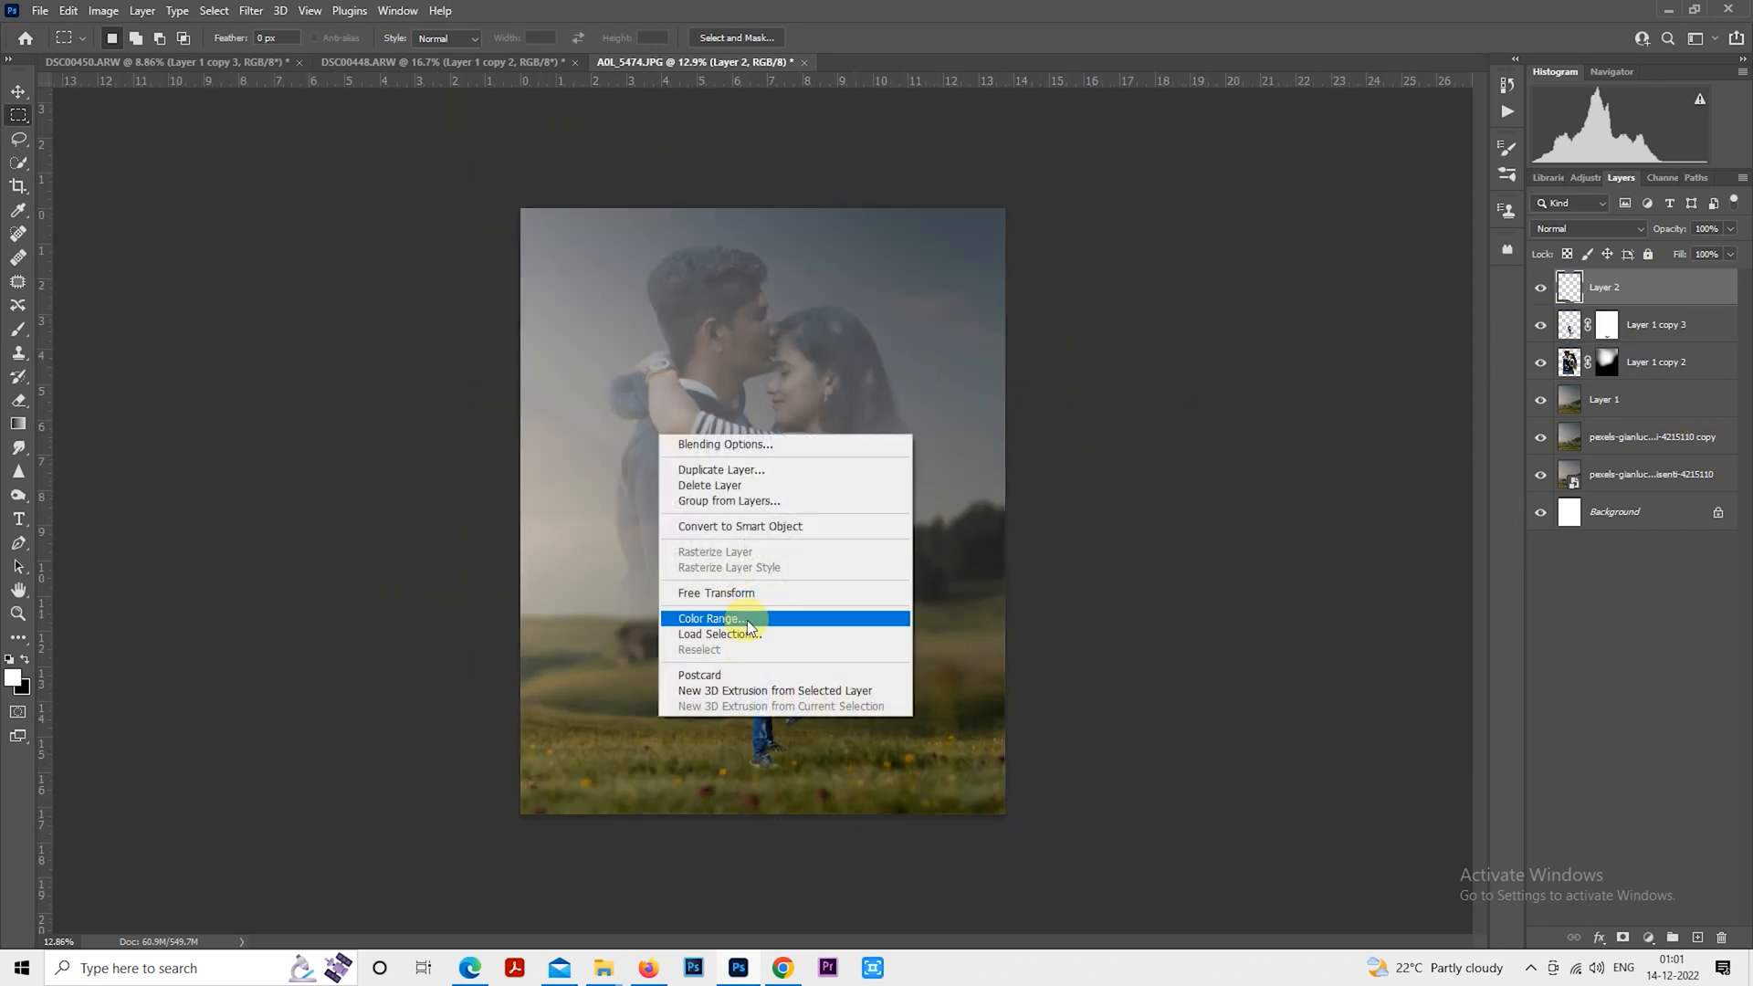
pyautogui.click(758, 634)
pyautogui.moveTo(790, 817); pyautogui.dragTo(946, 833)
pyautogui.moveTo(928, 922); pyautogui.dragTo(1014, 810)
pyautogui.moveTo(642, 834)
pyautogui.mouseDown()
pyautogui.moveTo(630, 845)
pyautogui.moveTo(643, 836)
pyautogui.mouseUp()
pyautogui.moveTo(668, 754); pyautogui.dragTo(763, 660)
pyautogui.moveTo(724, 767); pyautogui.dragTo(634, 807)
pyautogui.moveTo(986, 715); pyautogui.dragTo(978, 712)
pyautogui.moveTo(892, 782); pyautogui.dragTo(898, 764)
pyautogui.moveTo(694, 801); pyautogui.dragTo(728, 829)
pyautogui.moveTo(924, 760); pyautogui.dragTo(928, 773)
pyautogui.moveTo(795, 847); pyautogui.dragTo(650, 782)
pyautogui.moveTo(803, 727)
pyautogui.mouseDown()
pyautogui.moveTo(792, 715)
pyautogui.moveTo(793, 743)
pyautogui.mouseUp()
pyautogui.moveTo(560, 798); pyautogui.dragTo(808, 705)
pyautogui.press('Return')
pyautogui.press('m')
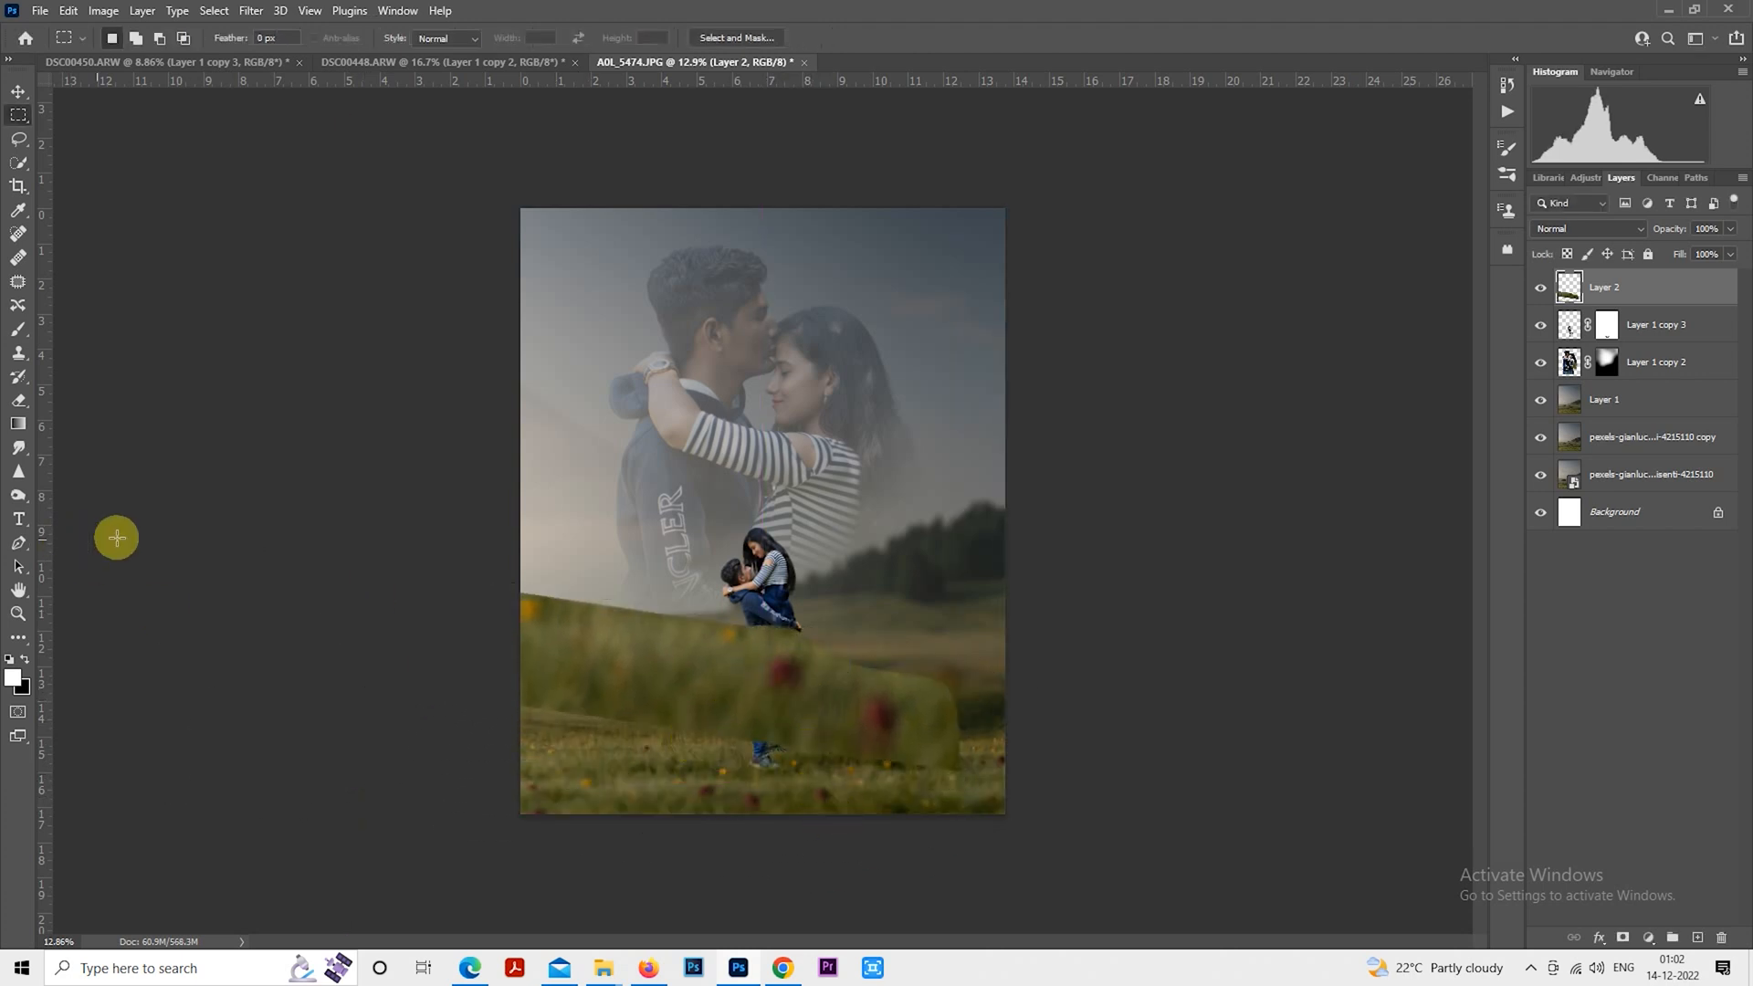
# Erase the part of the grass strip covering the couple and soften its edges with a large soft Eraser
pyautogui.click(9, 330)
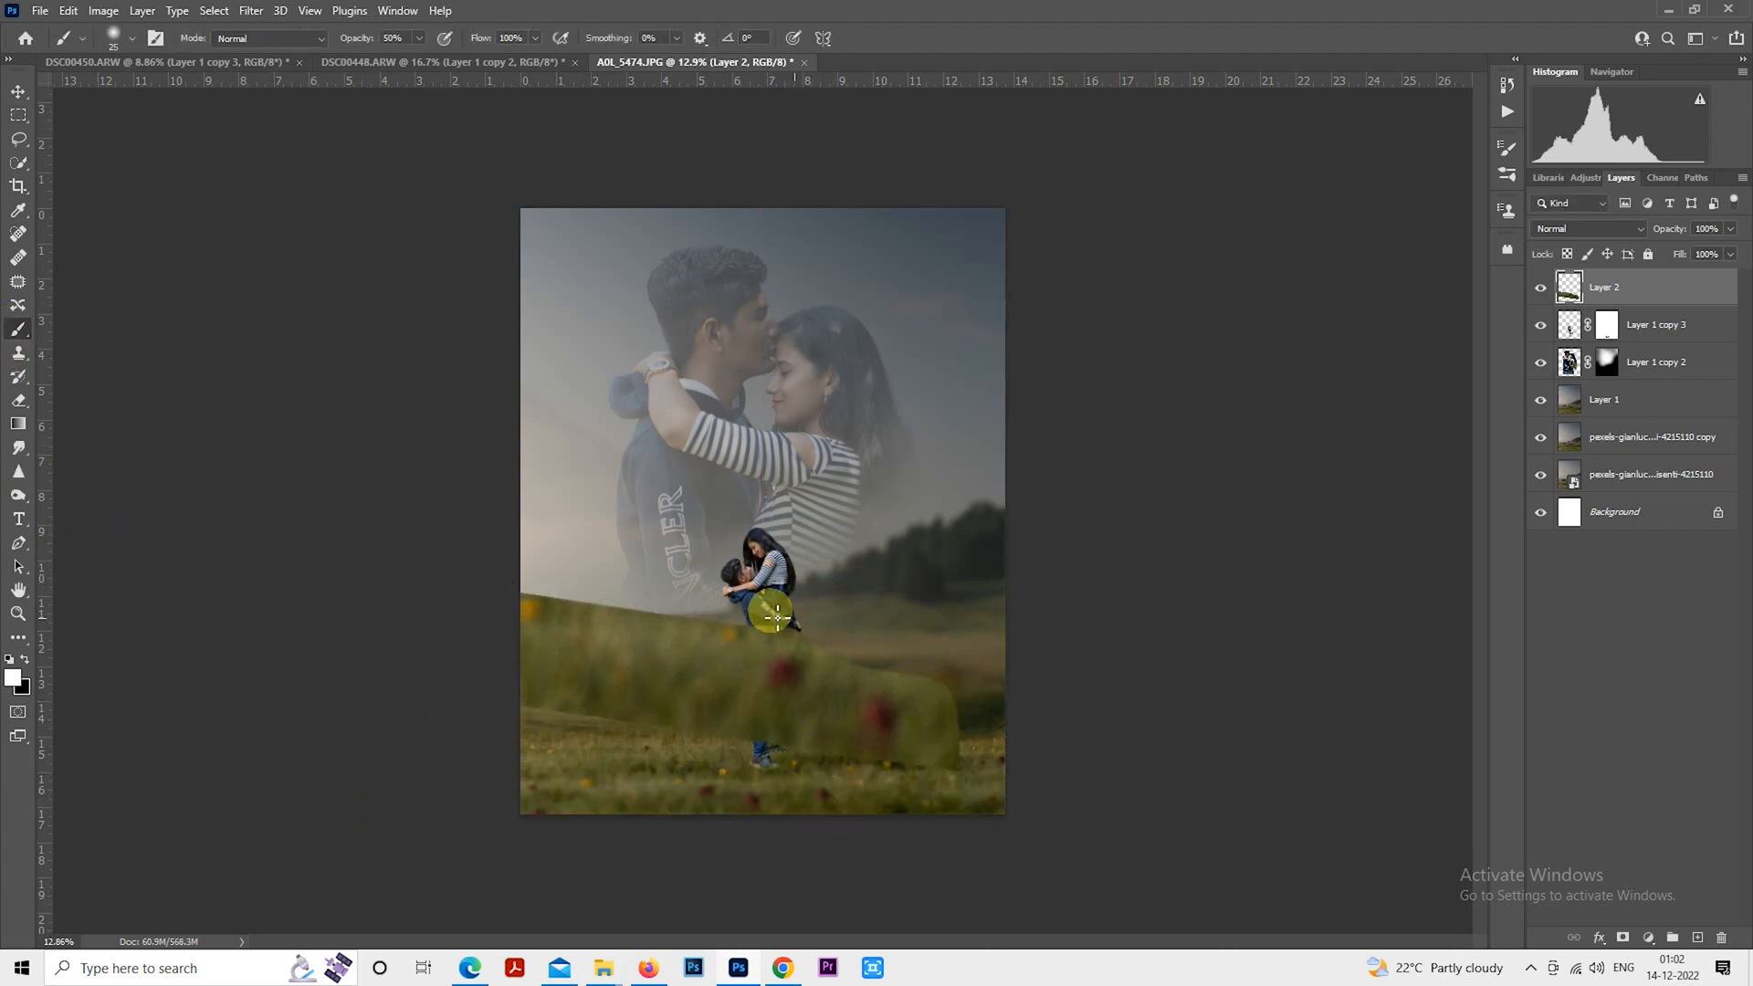
pyautogui.click(19, 399)
pyautogui.moveTo(676, 738)
pyautogui.mouseDown()
pyautogui.moveTo(724, 754)
pyautogui.moveTo(698, 753)
pyautogui.moveTo(803, 707)
pyautogui.moveTo(741, 566)
pyautogui.moveTo(762, 599)
pyautogui.moveTo(683, 548)
pyautogui.mouseUp()
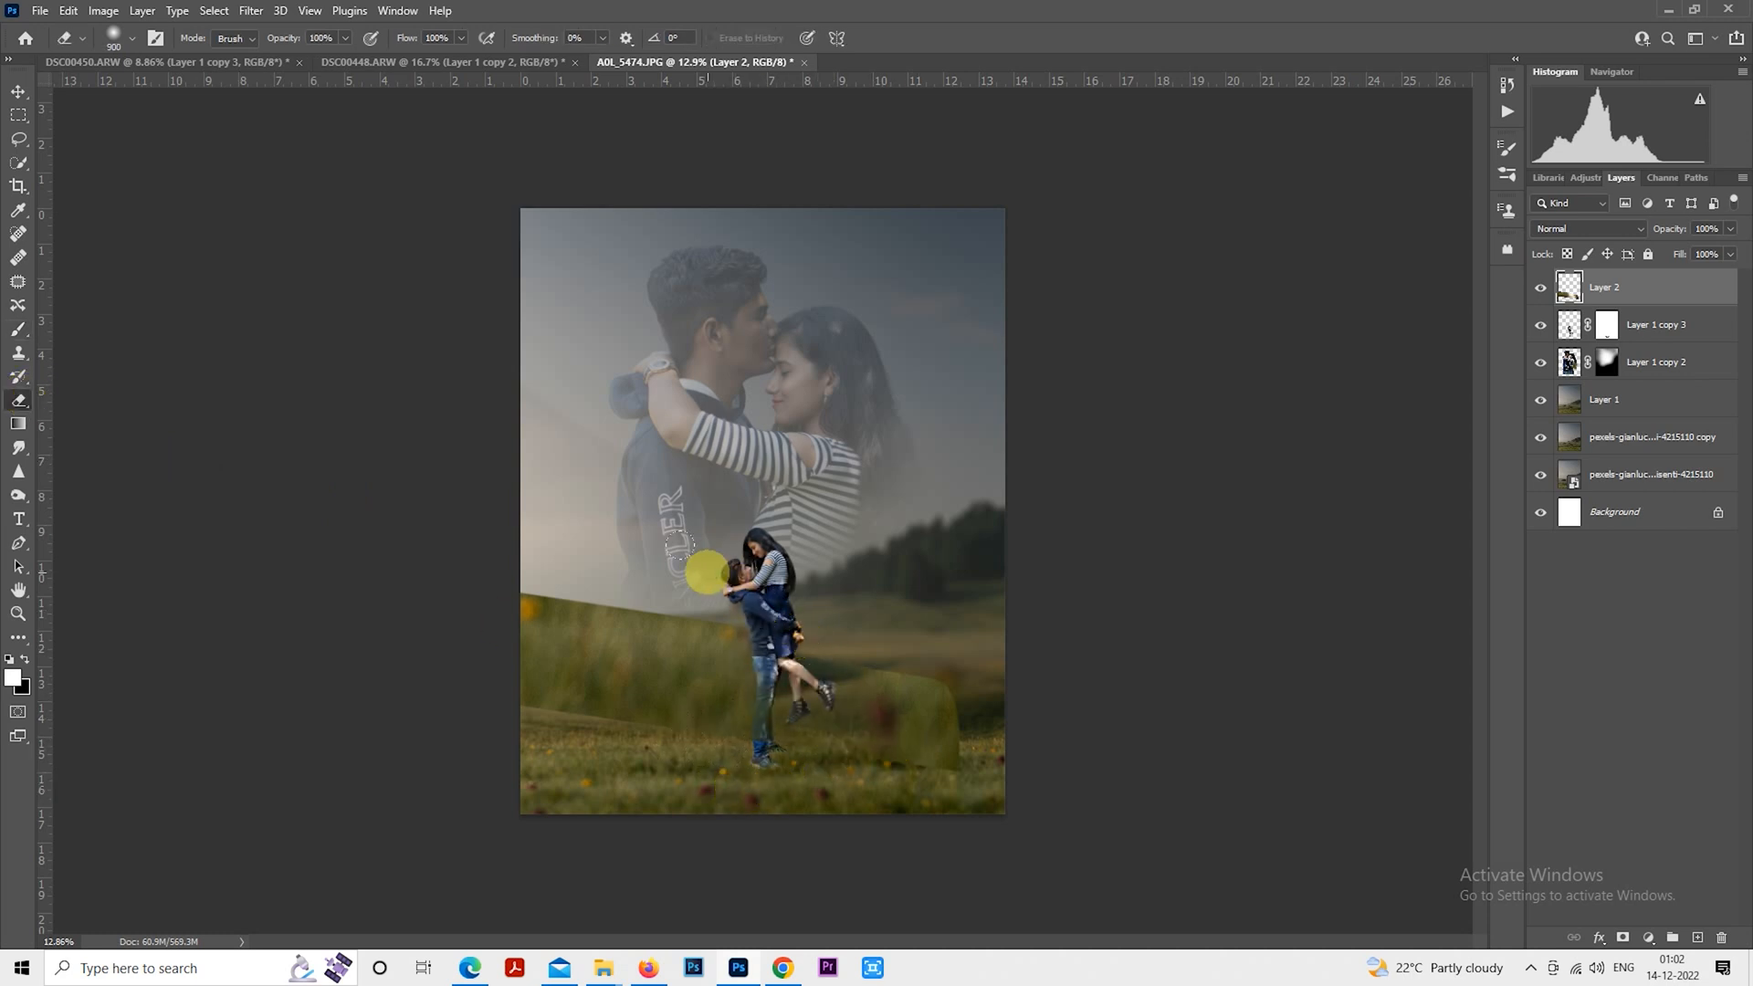
pyautogui.moveTo(885, 704)
pyautogui.mouseDown()
pyautogui.moveTo(919, 684)
pyautogui.moveTo(856, 637)
pyautogui.moveTo(947, 725)
pyautogui.moveTo(925, 582)
pyautogui.moveTo(924, 726)
pyautogui.mouseUp()
# Move the grass piece on Layer 2 down to the lower-left corner of the image as foreground
pyautogui.click(17, 116)
pyautogui.rightClick(574, 544)
pyautogui.click(727, 701)
pyautogui.moveTo(688, 685); pyautogui.dragTo(601, 808)
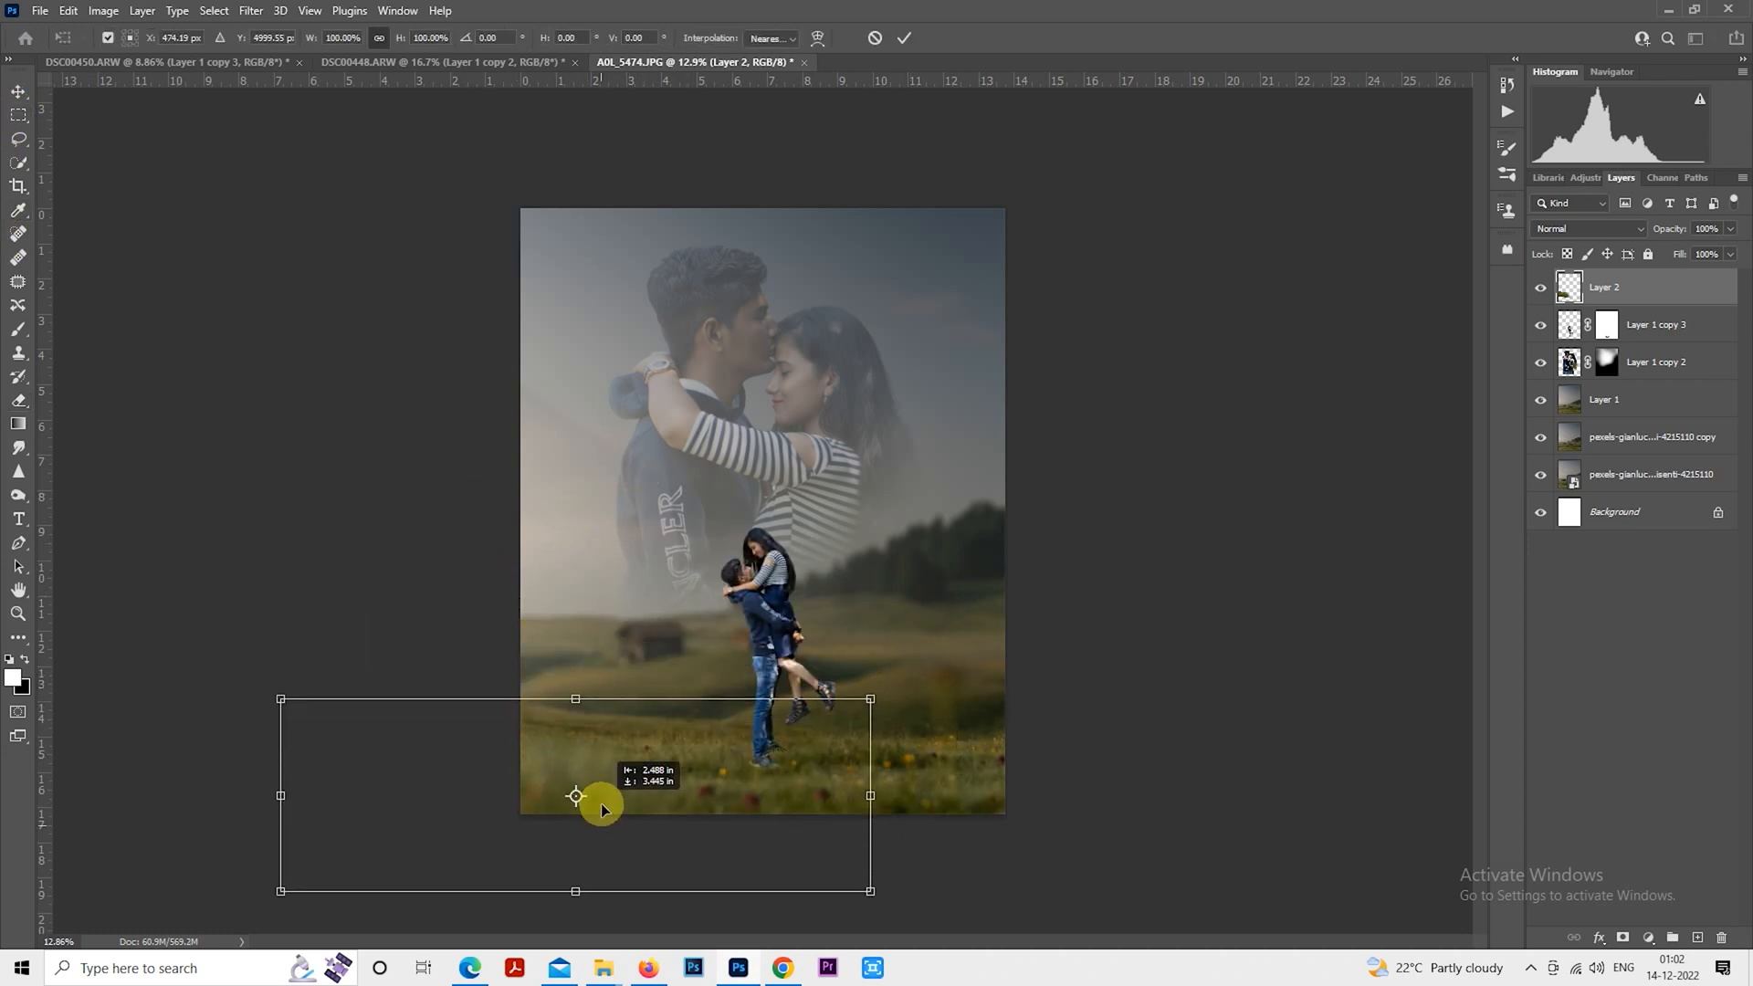
pyautogui.moveTo(717, 790); pyautogui.dragTo(784, 801)
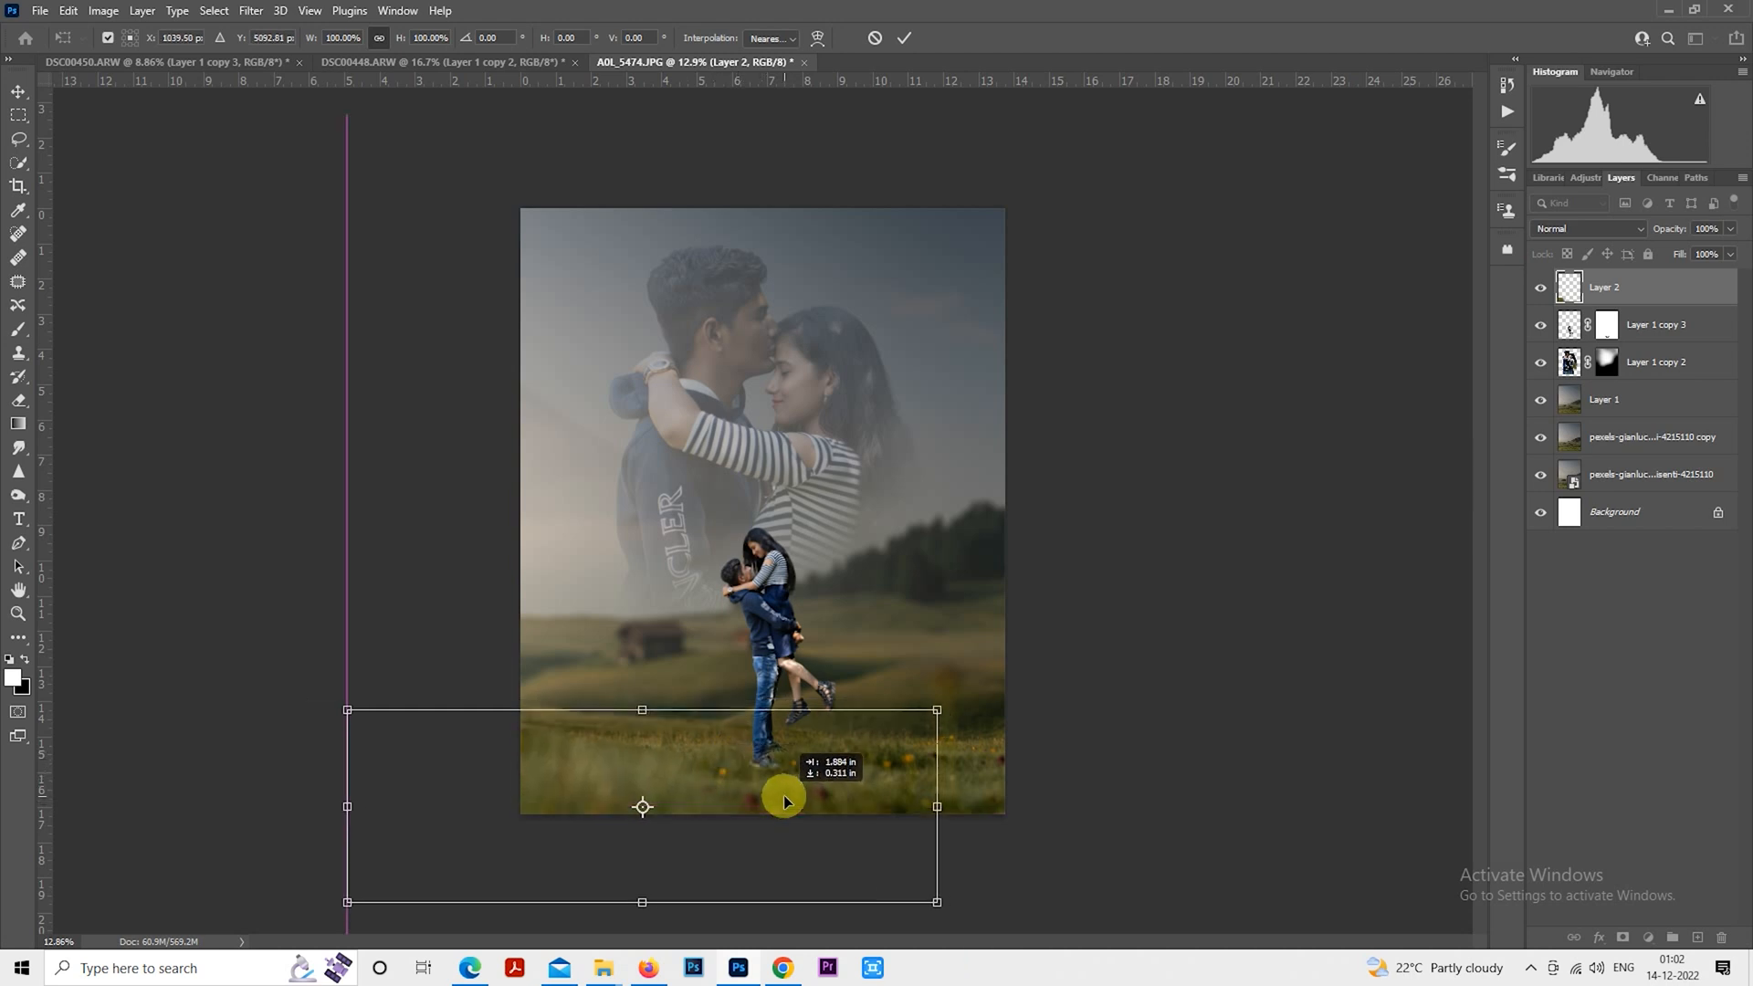
pyautogui.press('Return')
# Apply a Gaussian Blur with a radius of 173.3 pixels to the grass on Layer 2
pyautogui.click(251, 10)
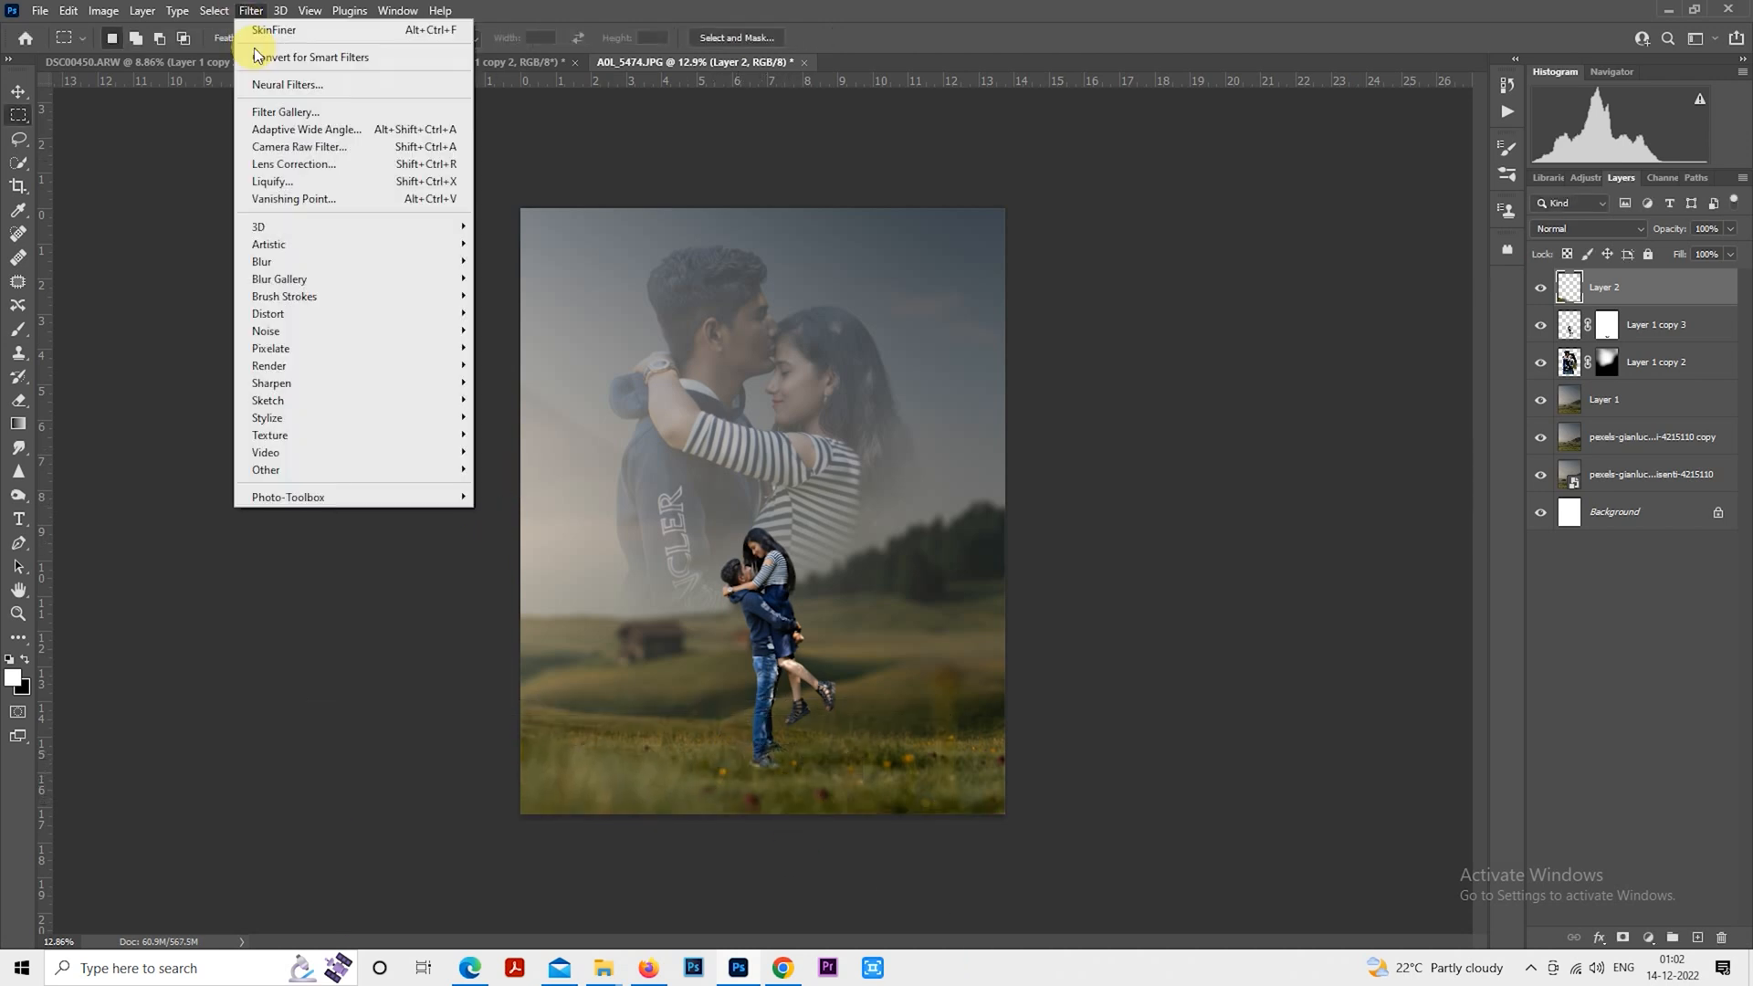
pyautogui.moveTo(334, 262)
pyautogui.click(552, 330)
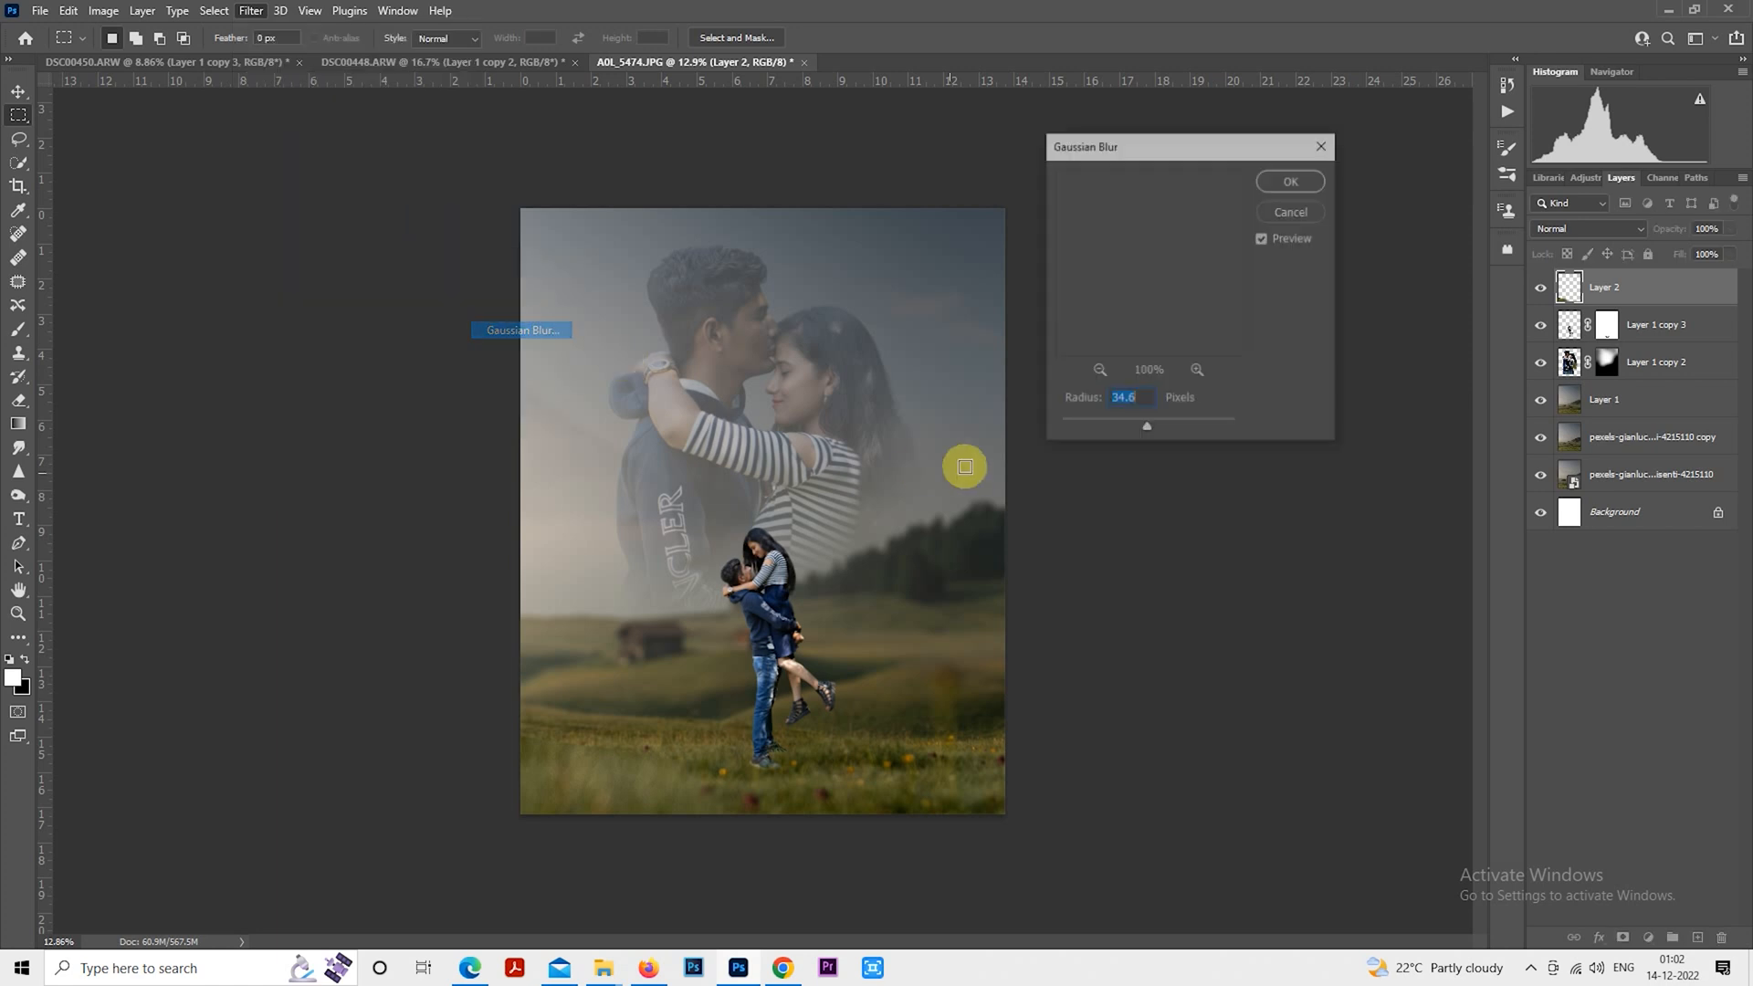
pyautogui.moveTo(1164, 421); pyautogui.dragTo(1201, 421)
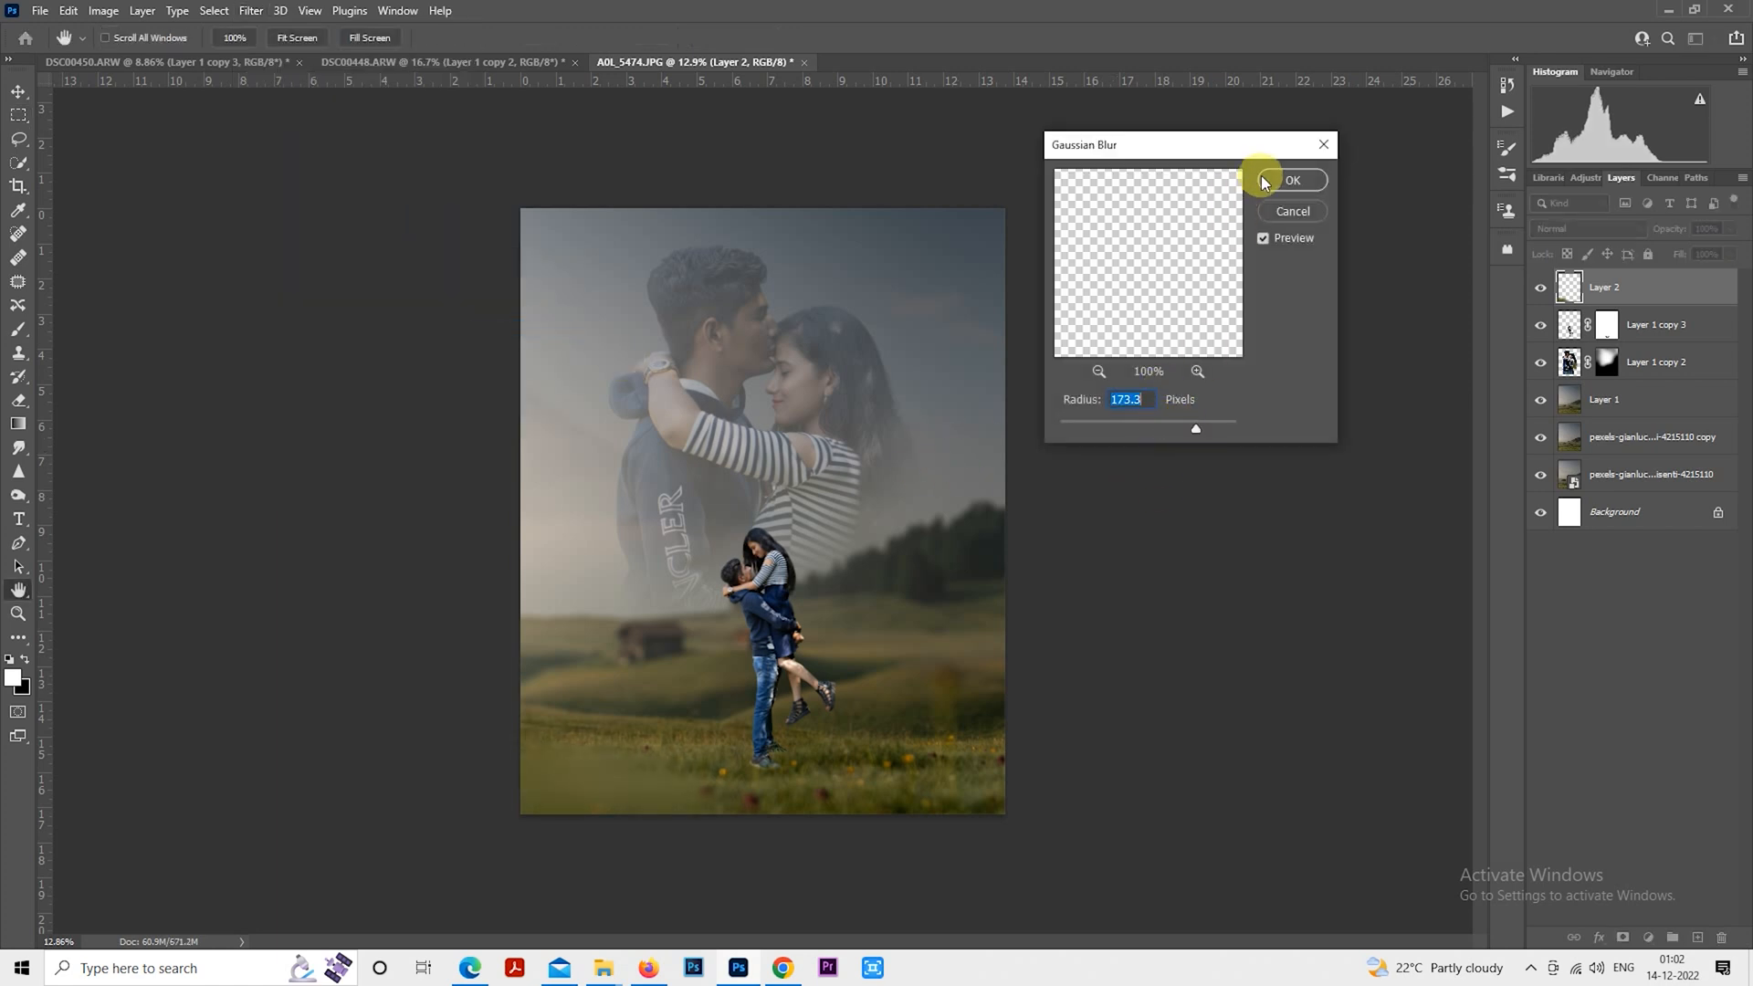
pyautogui.click(1289, 180)
pyautogui.press('m')
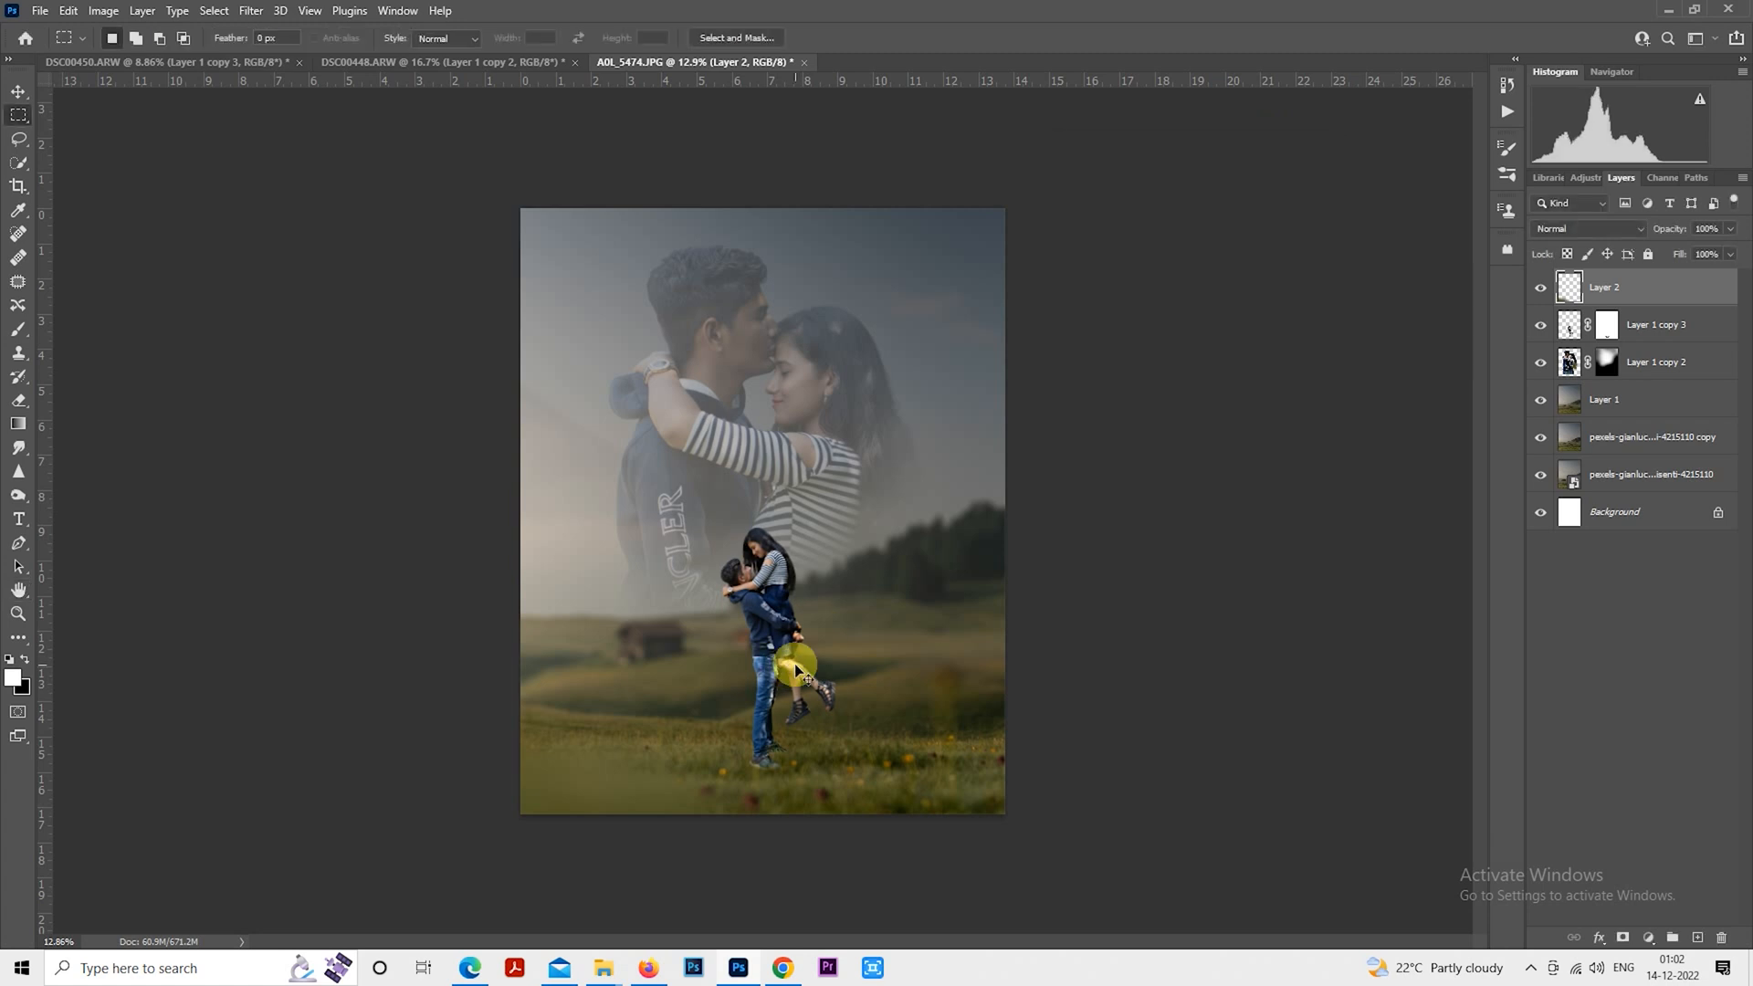
# Duplicate the blurred grass layer, tilt the copy about 19 degrees and position it over the lower-right corner of the image
pyautogui.hotkey('ctrl', 'j')
pyautogui.rightClick(1006, 731)
pyautogui.click(1178, 587)
pyautogui.moveTo(1365, 611); pyautogui.dragTo(1317, 555)
pyautogui.moveTo(1147, 717)
pyautogui.mouseDown()
pyautogui.moveTo(1177, 670)
pyautogui.moveTo(1250, 658)
pyautogui.moveTo(1123, 716)
pyautogui.mouseUp()
pyautogui.moveTo(1412, 524); pyautogui.dragTo(1382, 480)
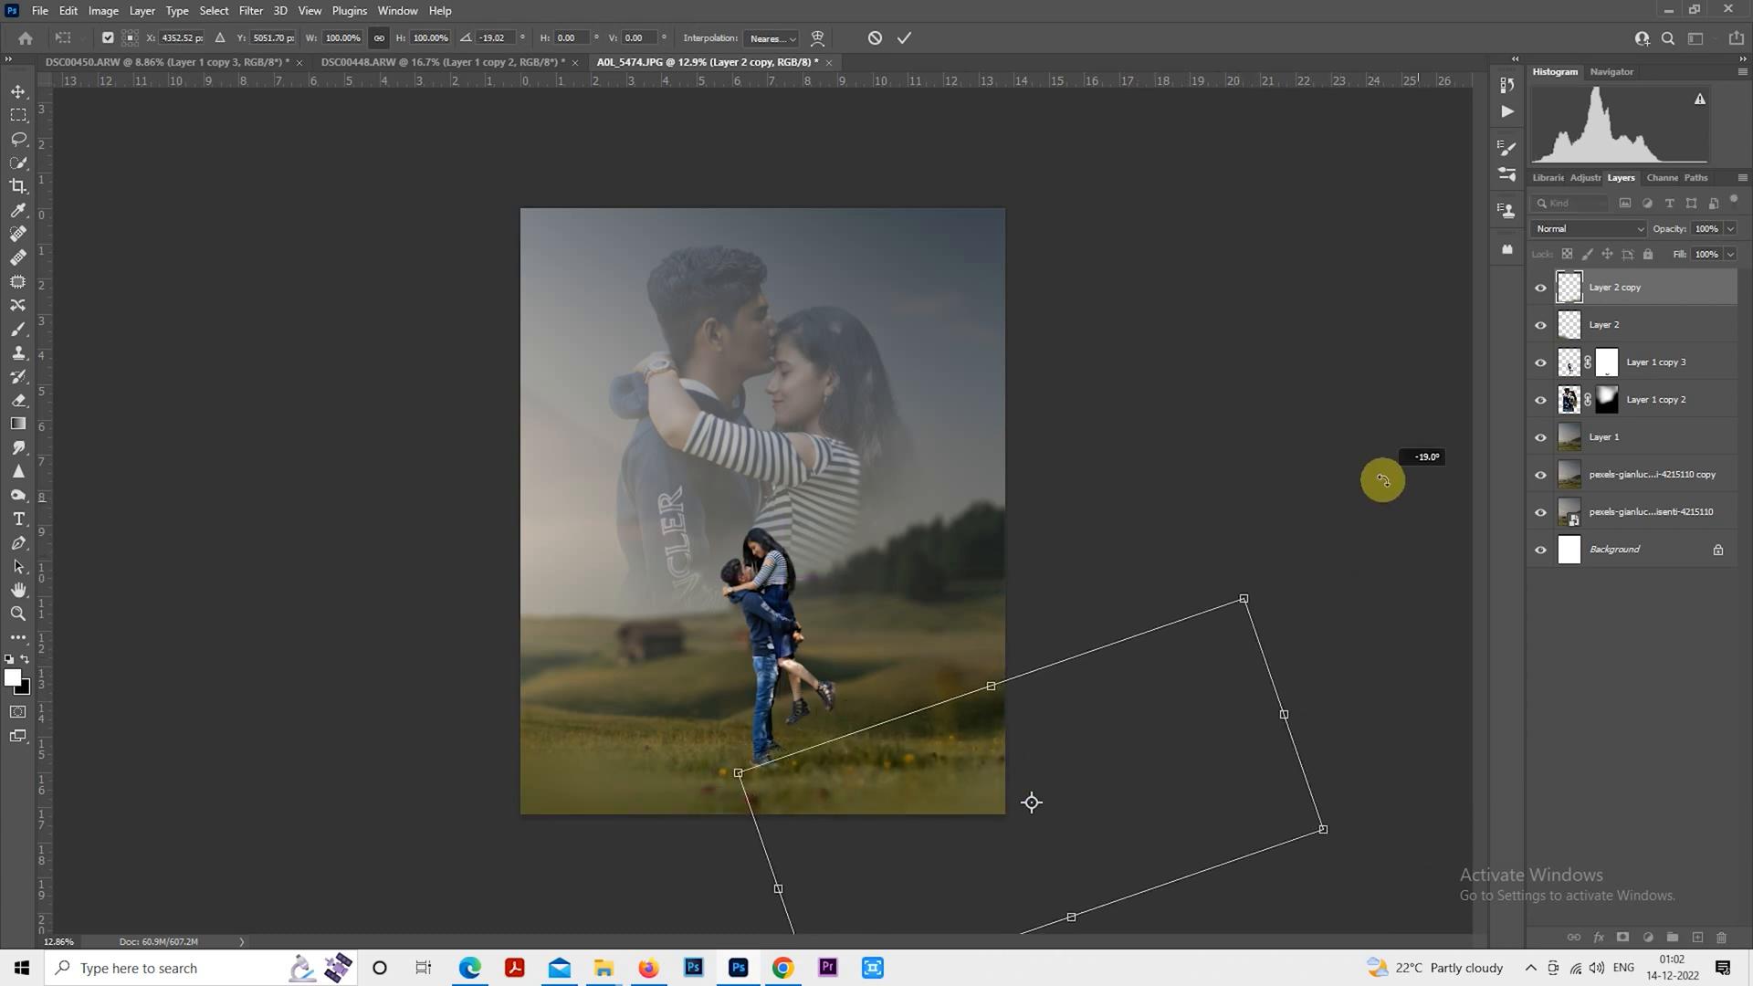
pyautogui.moveTo(1236, 669); pyautogui.dragTo(1305, 643)
pyautogui.press('Return')
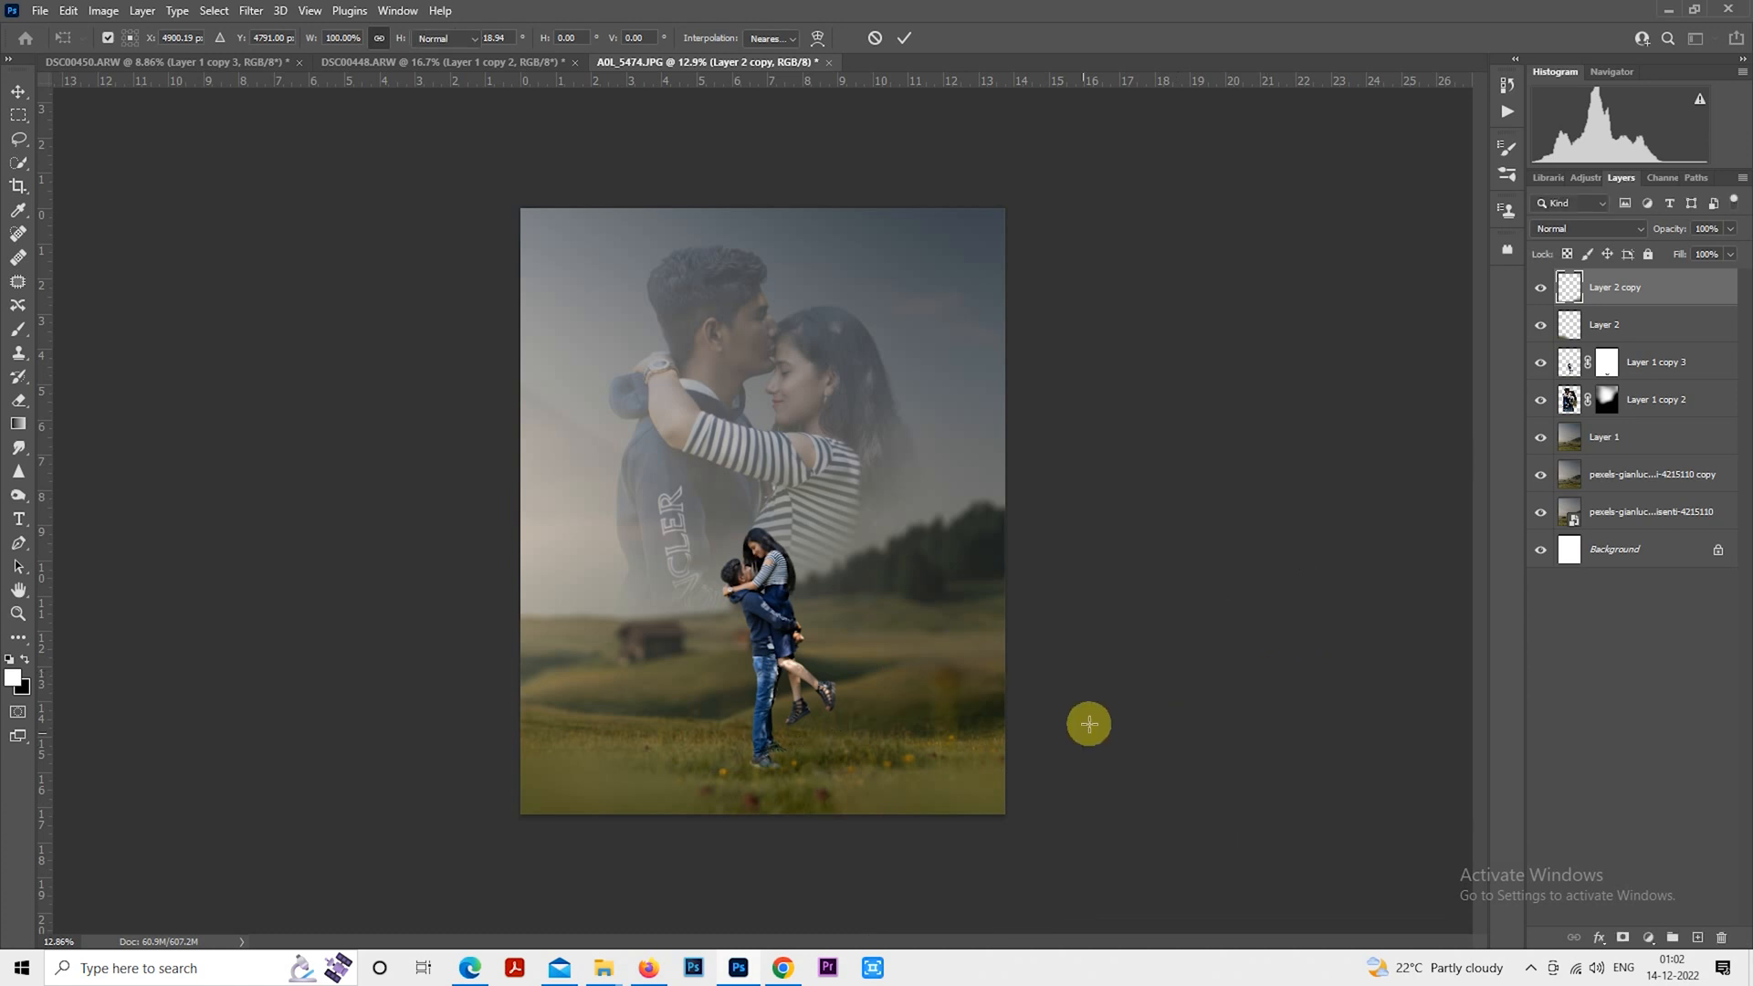
# Reposition the blurred grass on Layer 2 and Layer 2 copy in the lower corners of the image
pyautogui.scroll(1, 1020, 681)
pyautogui.click(1568, 329)
pyautogui.moveTo(758, 730); pyautogui.dragTo(662, 677)
pyautogui.click(1643, 305)
pyautogui.moveTo(1085, 759)
pyautogui.mouseDown()
pyautogui.moveTo(1111, 710)
pyautogui.moveTo(1083, 732)
pyautogui.moveTo(1114, 751)
pyautogui.mouseUp()
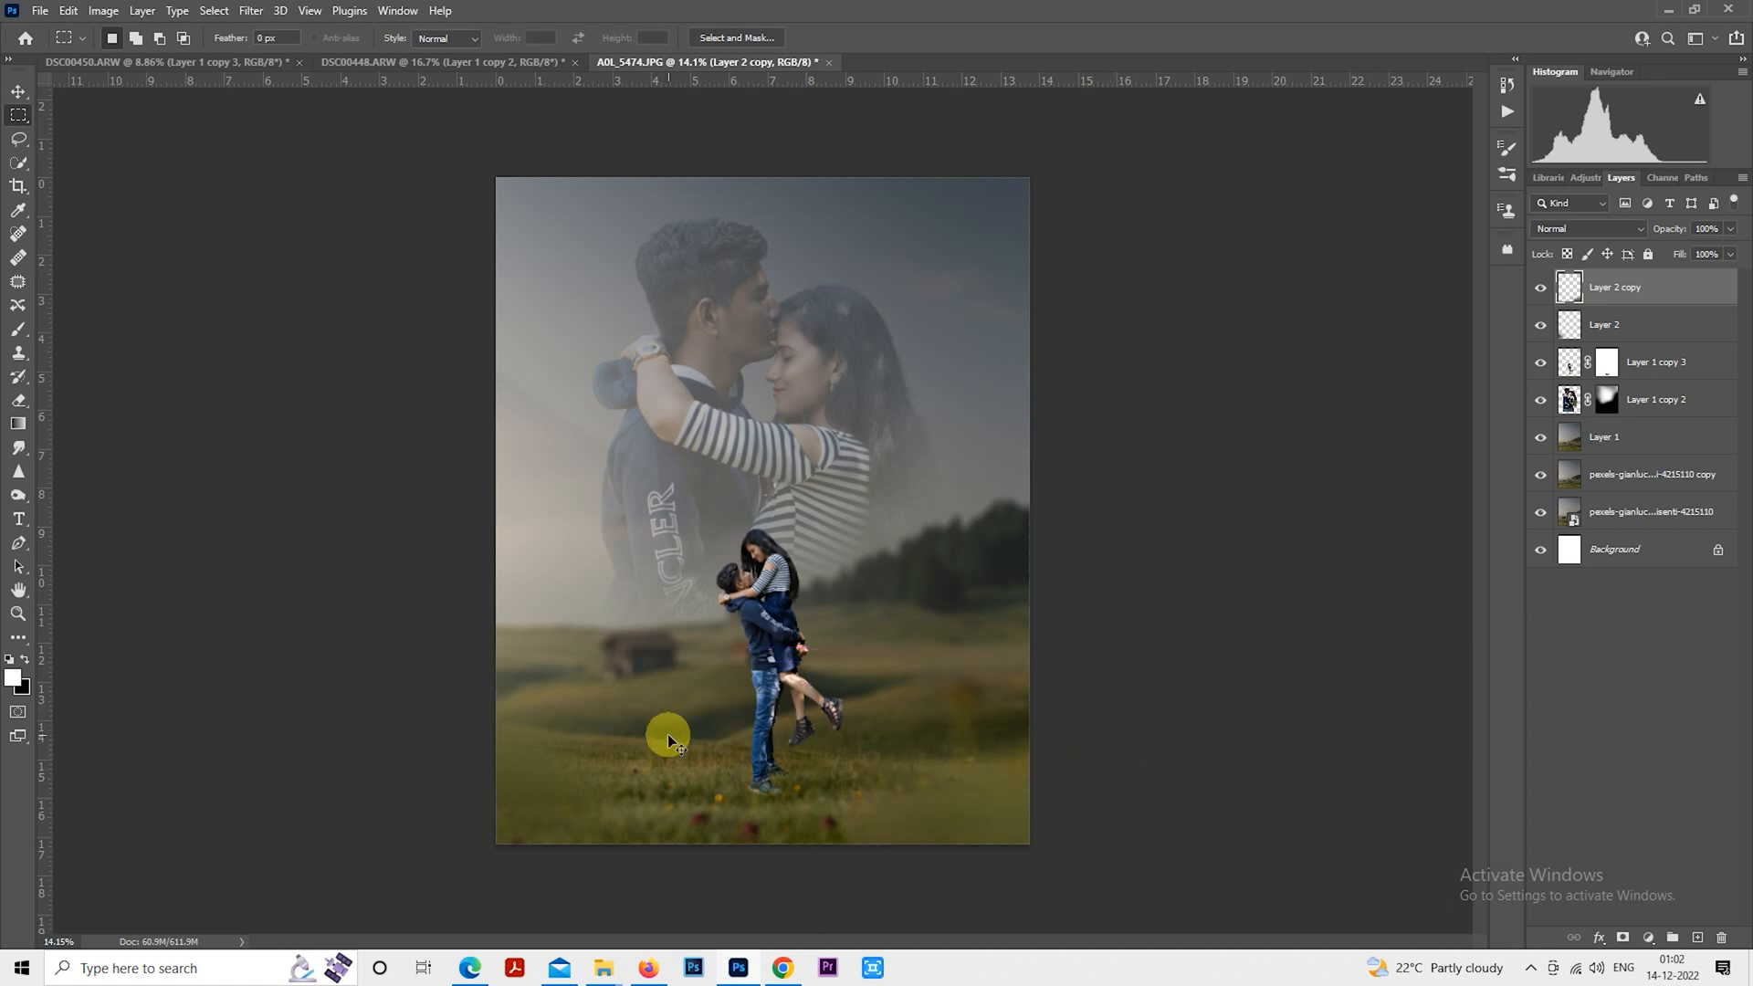
pyautogui.click(1600, 338)
pyautogui.moveTo(704, 666); pyautogui.dragTo(722, 684)
# Compare the image with Layer 2 hidden and shown, and shift both grass pieces down toward the image's bottom edge
pyautogui.click(1541, 329)
pyautogui.click(1541, 326)
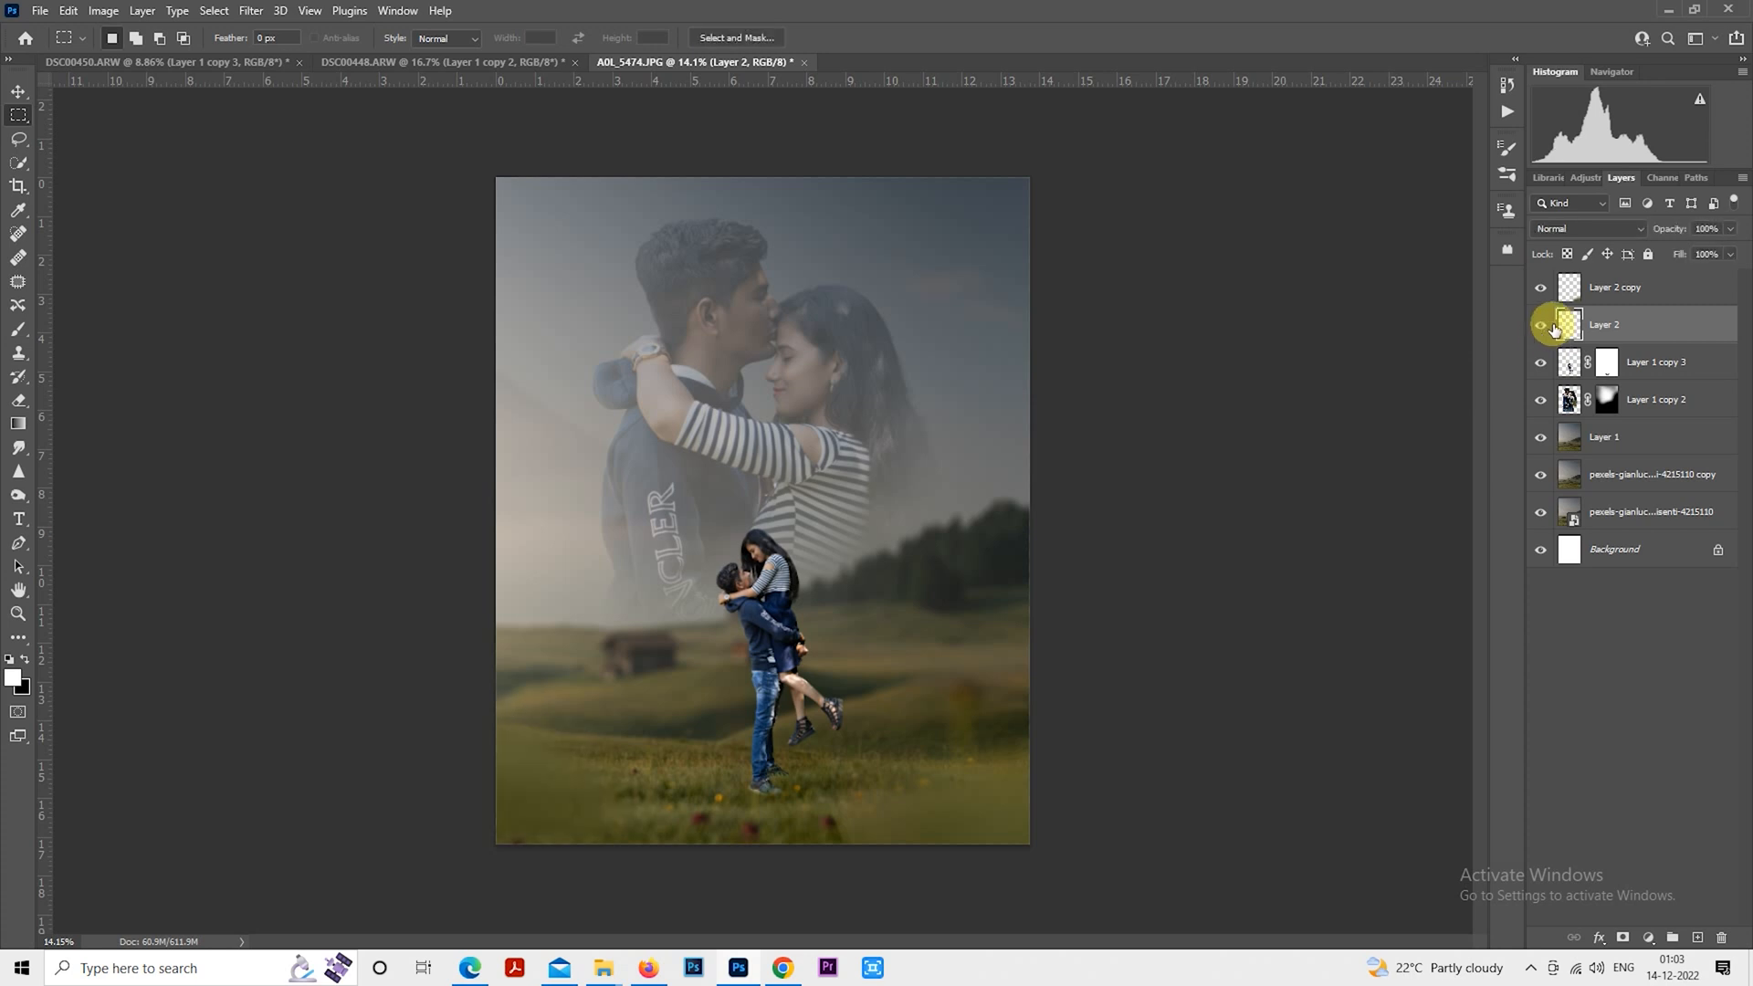
pyautogui.moveTo(816, 688); pyautogui.dragTo(813, 699)
pyautogui.click(1620, 290)
pyautogui.moveTo(934, 650); pyautogui.dragTo(977, 696)
pyautogui.click(1598, 329)
pyautogui.moveTo(731, 719); pyautogui.dragTo(756, 769)
pyautogui.scroll(1, 873, 567)
pyautogui.click(1613, 294)
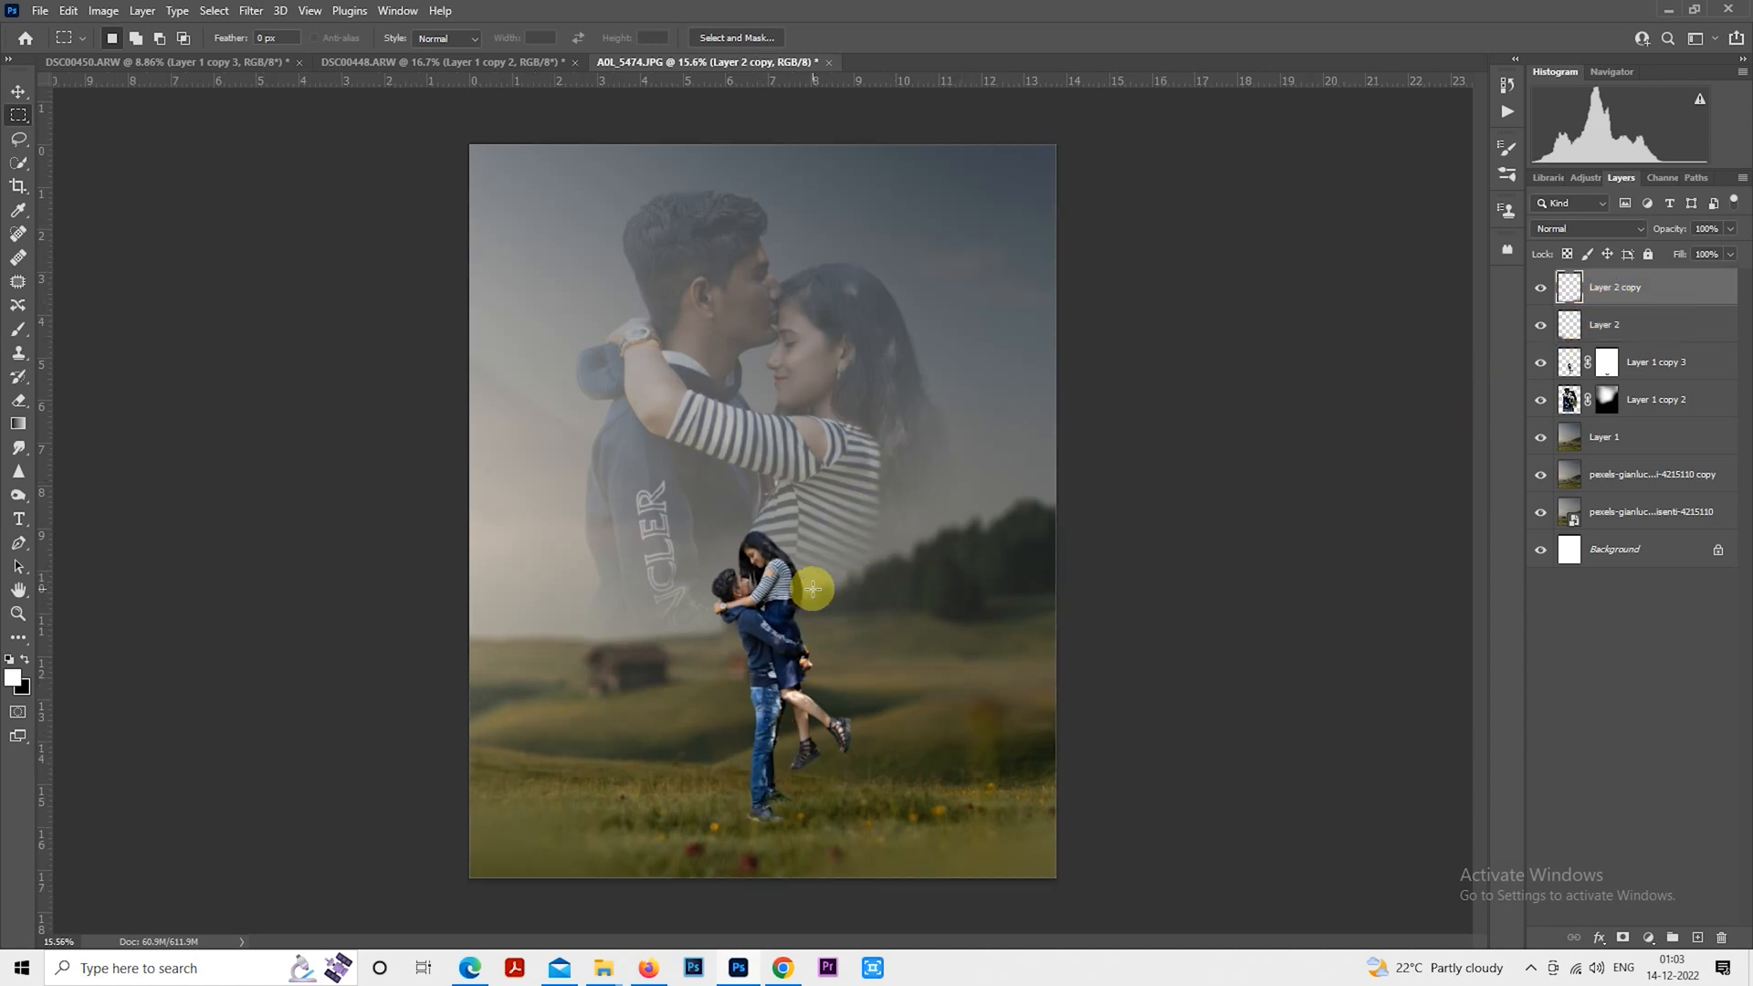
# Stamp all visible layers into a new merged layer at the top of the stack and duplicate it
pyautogui.hotkey('ctrl', 'shift', 'alt', 'e')
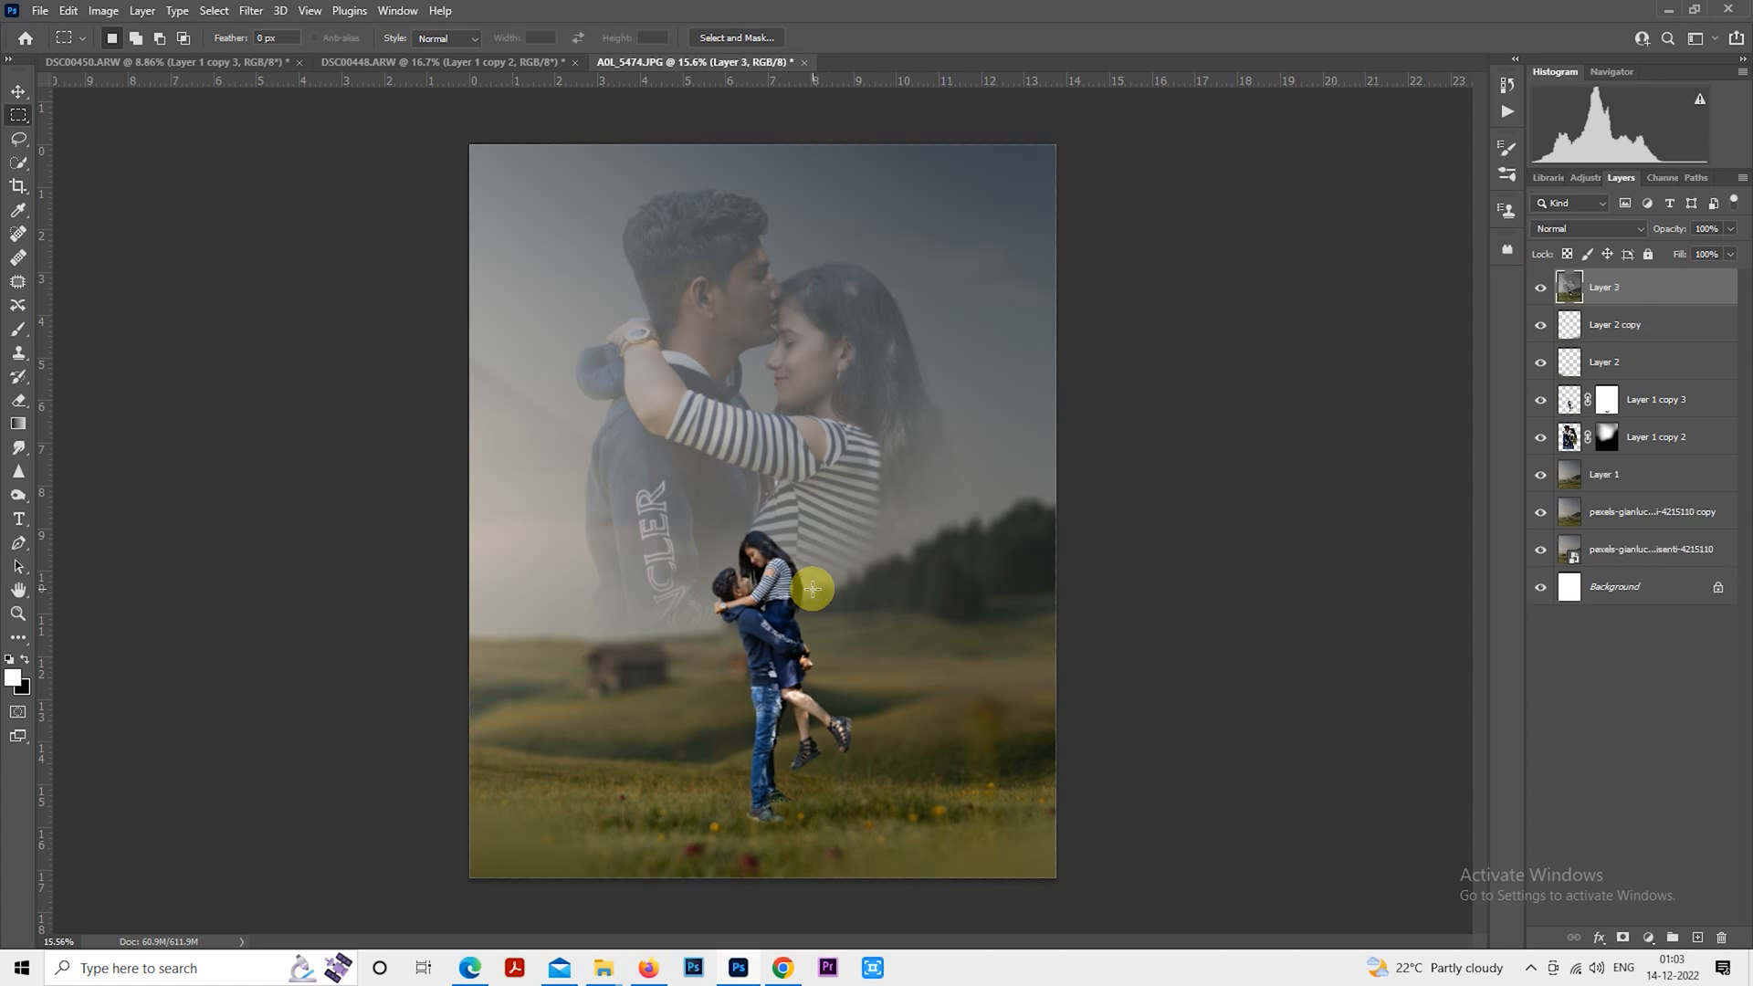
pyautogui.hotkey('ctrl', 'j')
pyautogui.scroll(-1, 509, 594)
pyautogui.scroll(-1, 630, 554)
pyautogui.scroll(1, 817, 442)
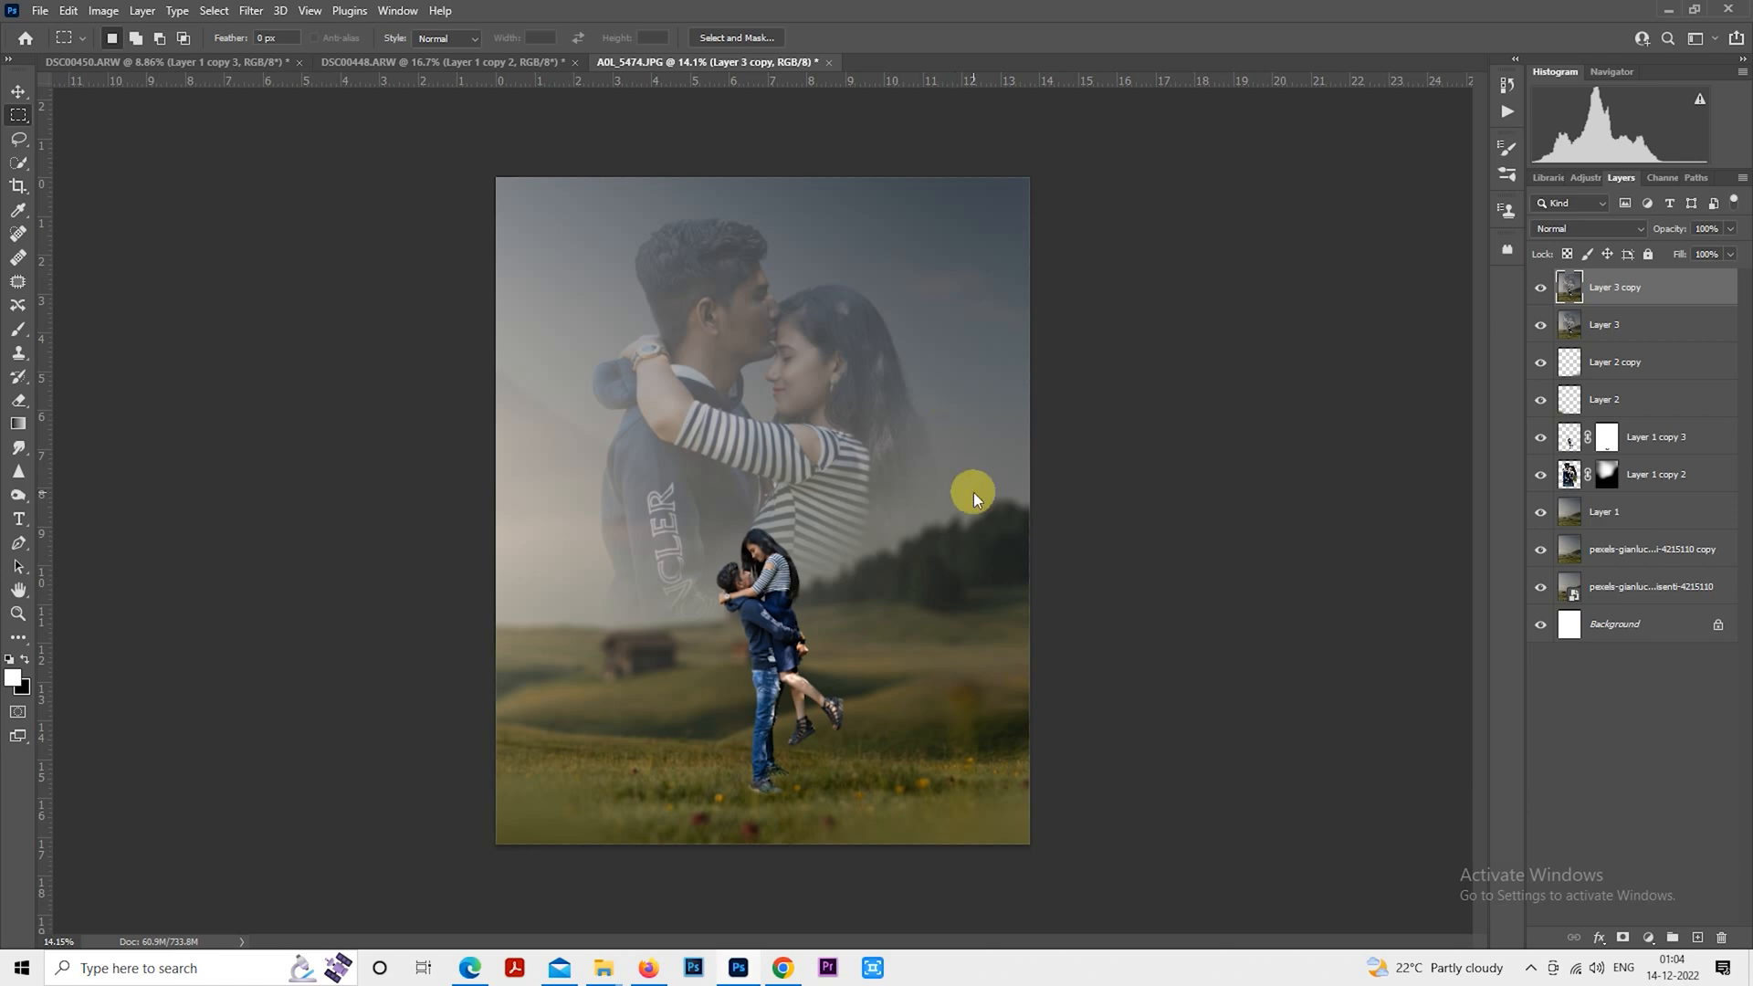
# Open the Camera Raw Filter on the duplicated merged layer and apply a muted brown color preset
pyautogui.hotkey('ctrl', 'shift', 'a')
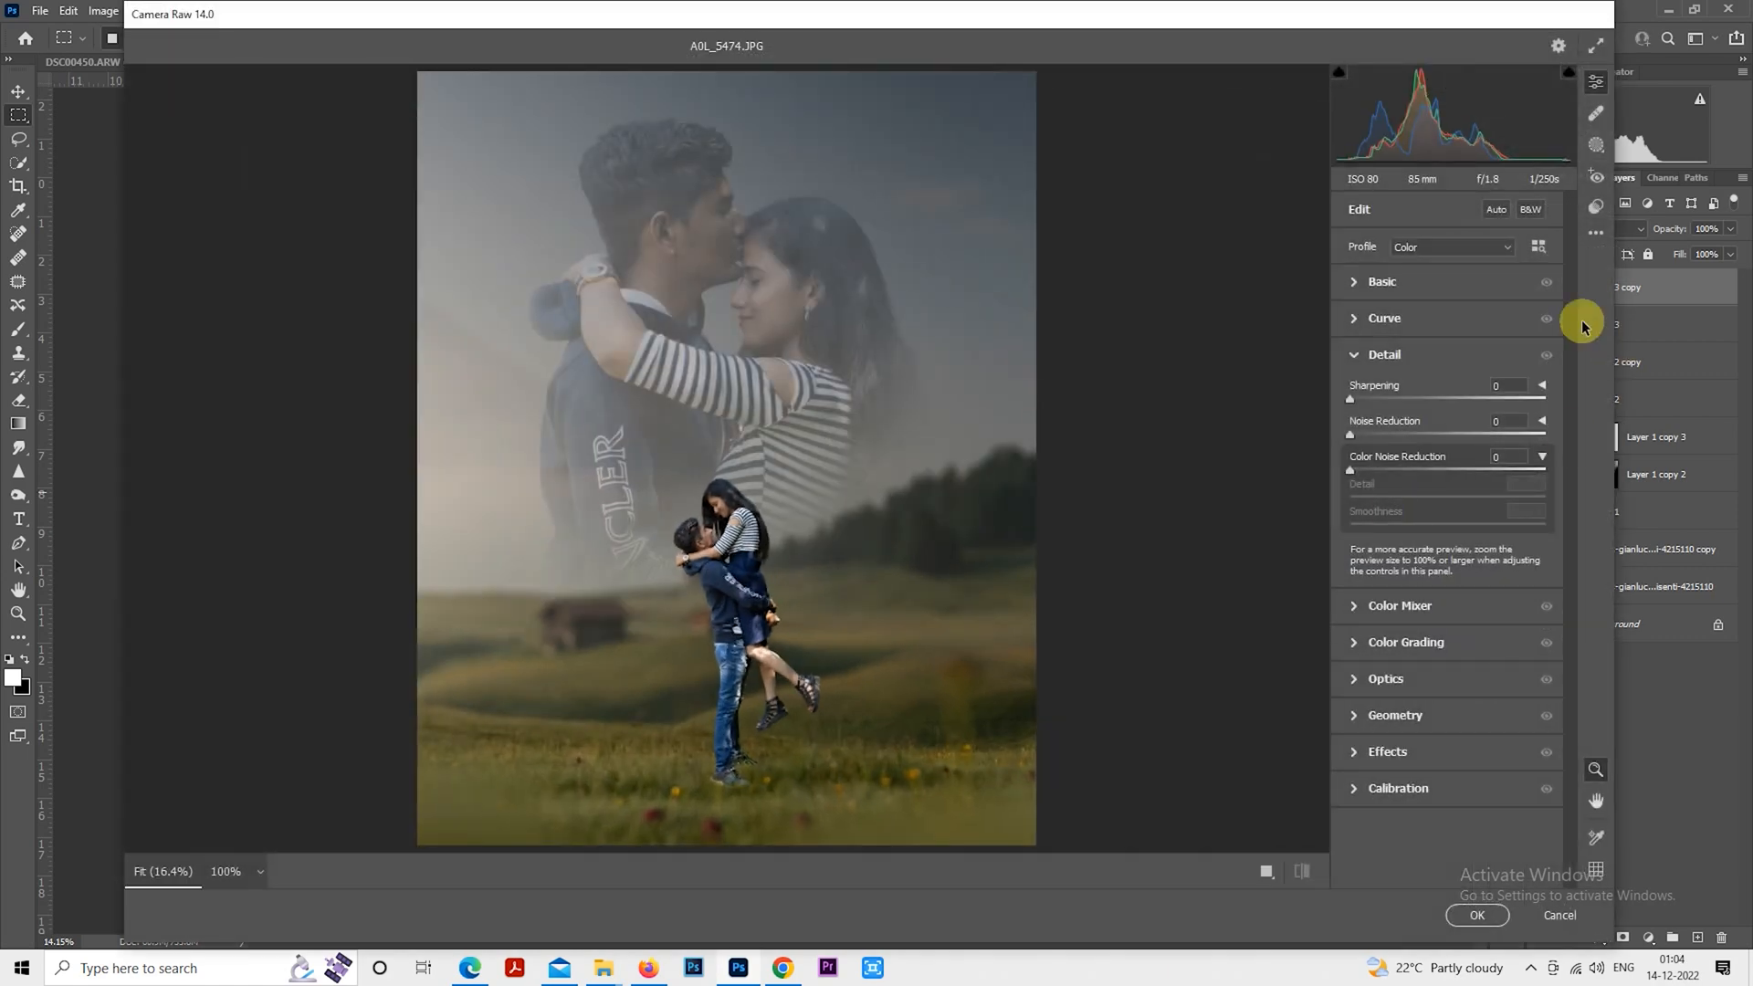
pyautogui.click(1595, 209)
pyautogui.moveTo(1569, 341); pyautogui.dragTo(1580, 435)
pyautogui.click(1455, 419)
# Set Camera Raw sharpening to 22 and vignetting to -10, with midpoint 0, roundness +50 and feather 100
pyautogui.click(1596, 89)
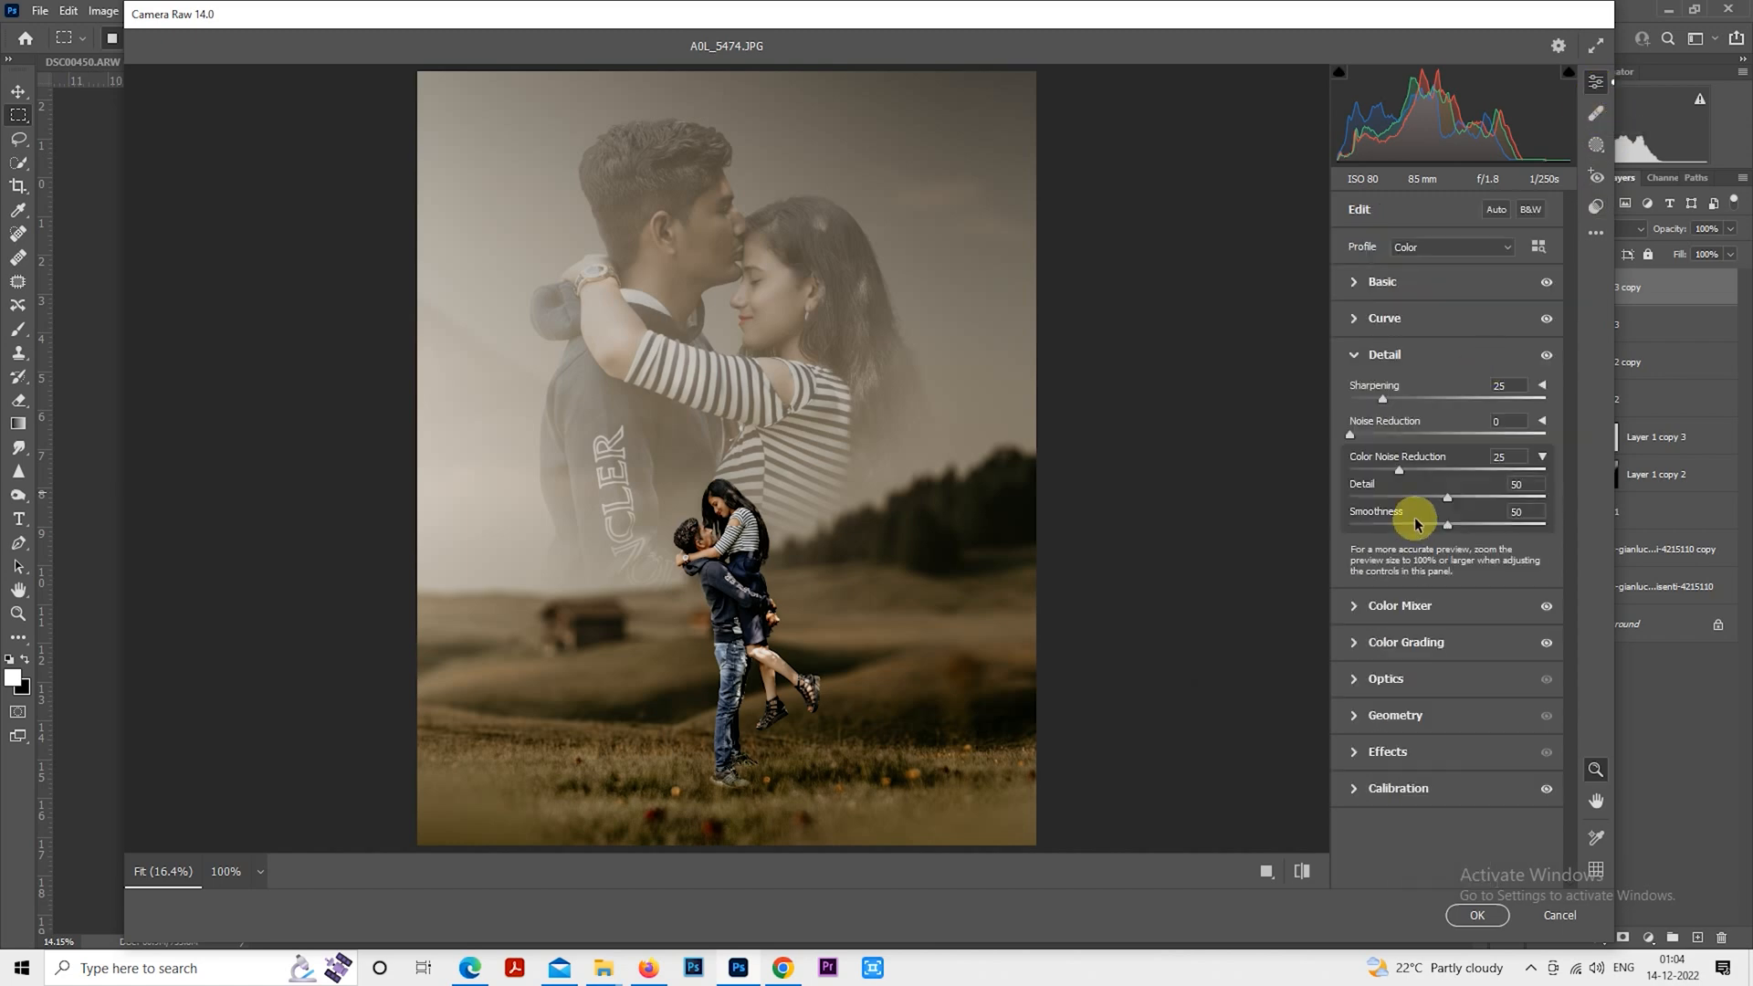
pyautogui.moveTo(1415, 407); pyautogui.dragTo(1384, 411)
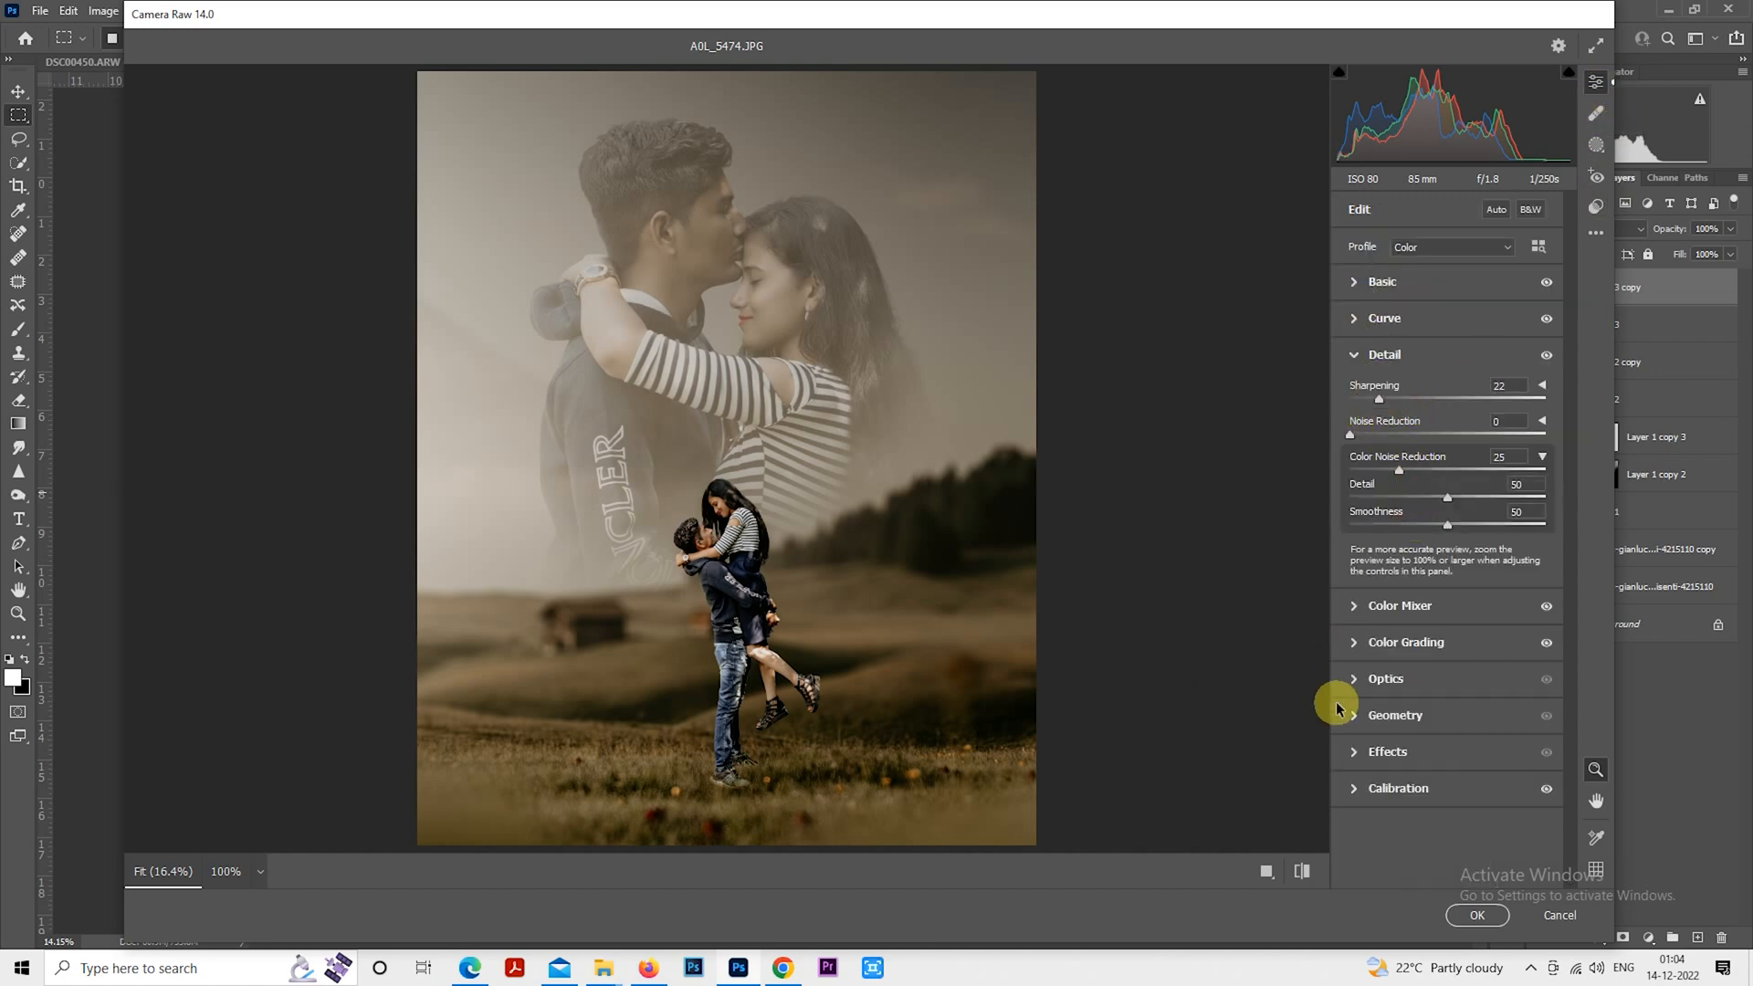
pyautogui.click(1360, 753)
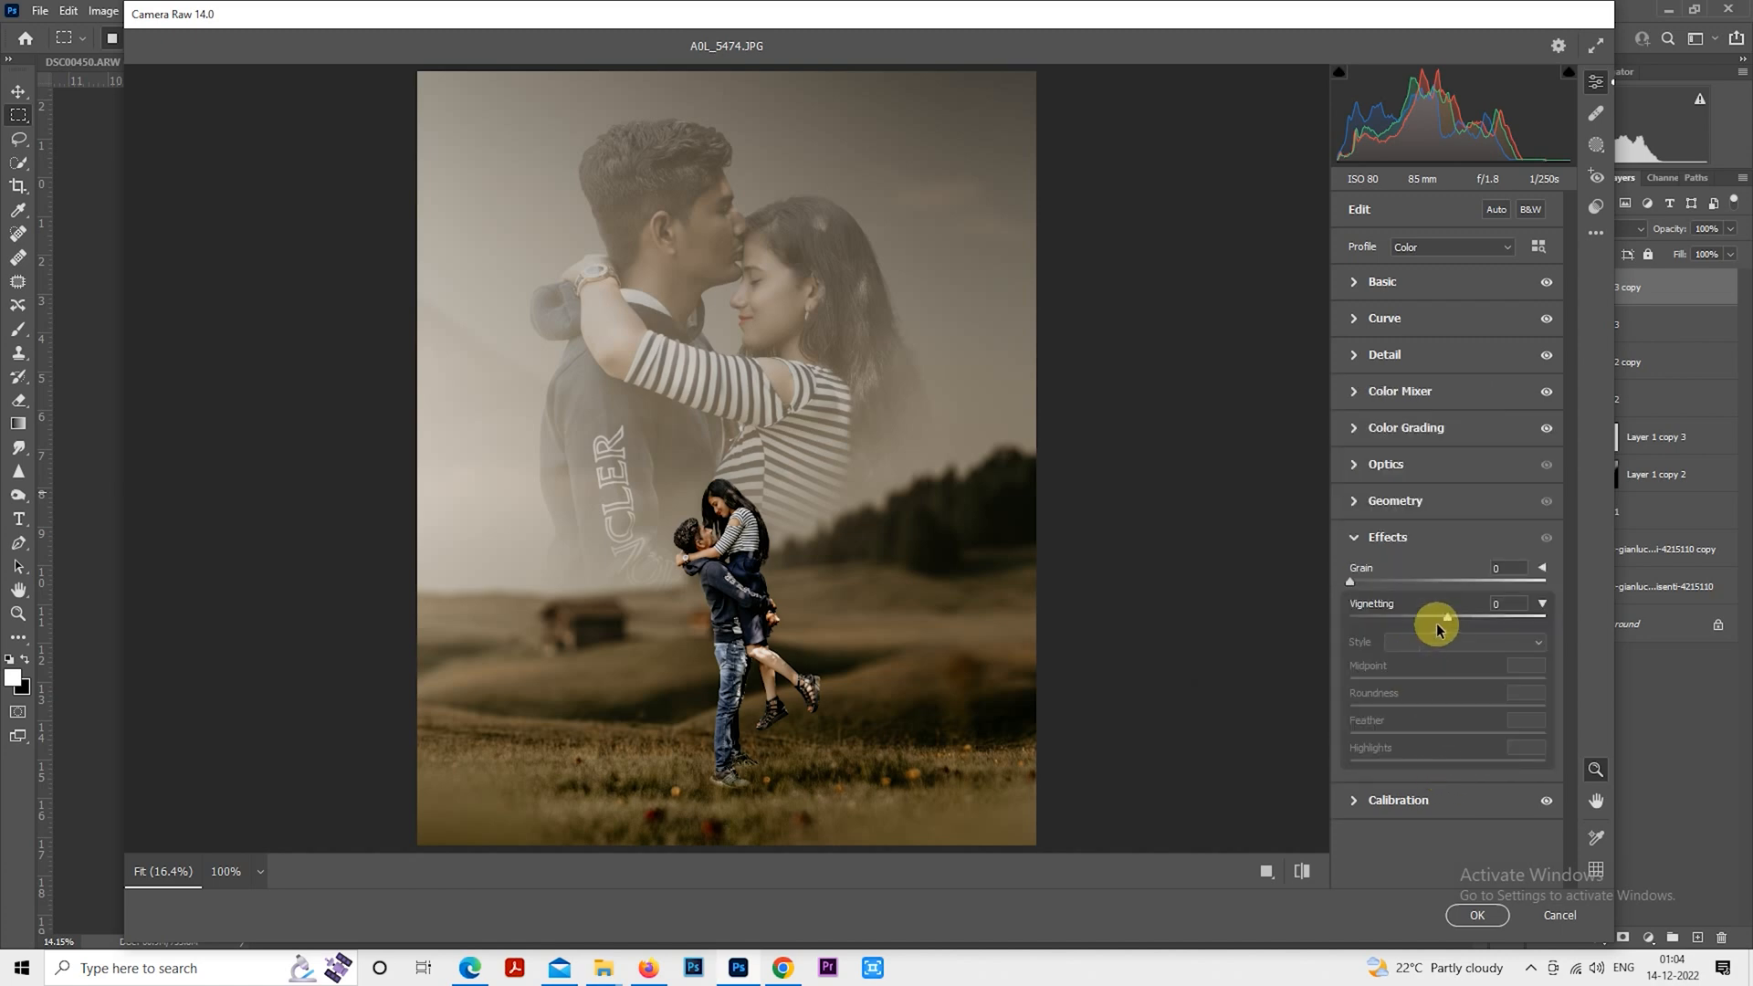
pyautogui.moveTo(1447, 622); pyautogui.dragTo(1439, 617)
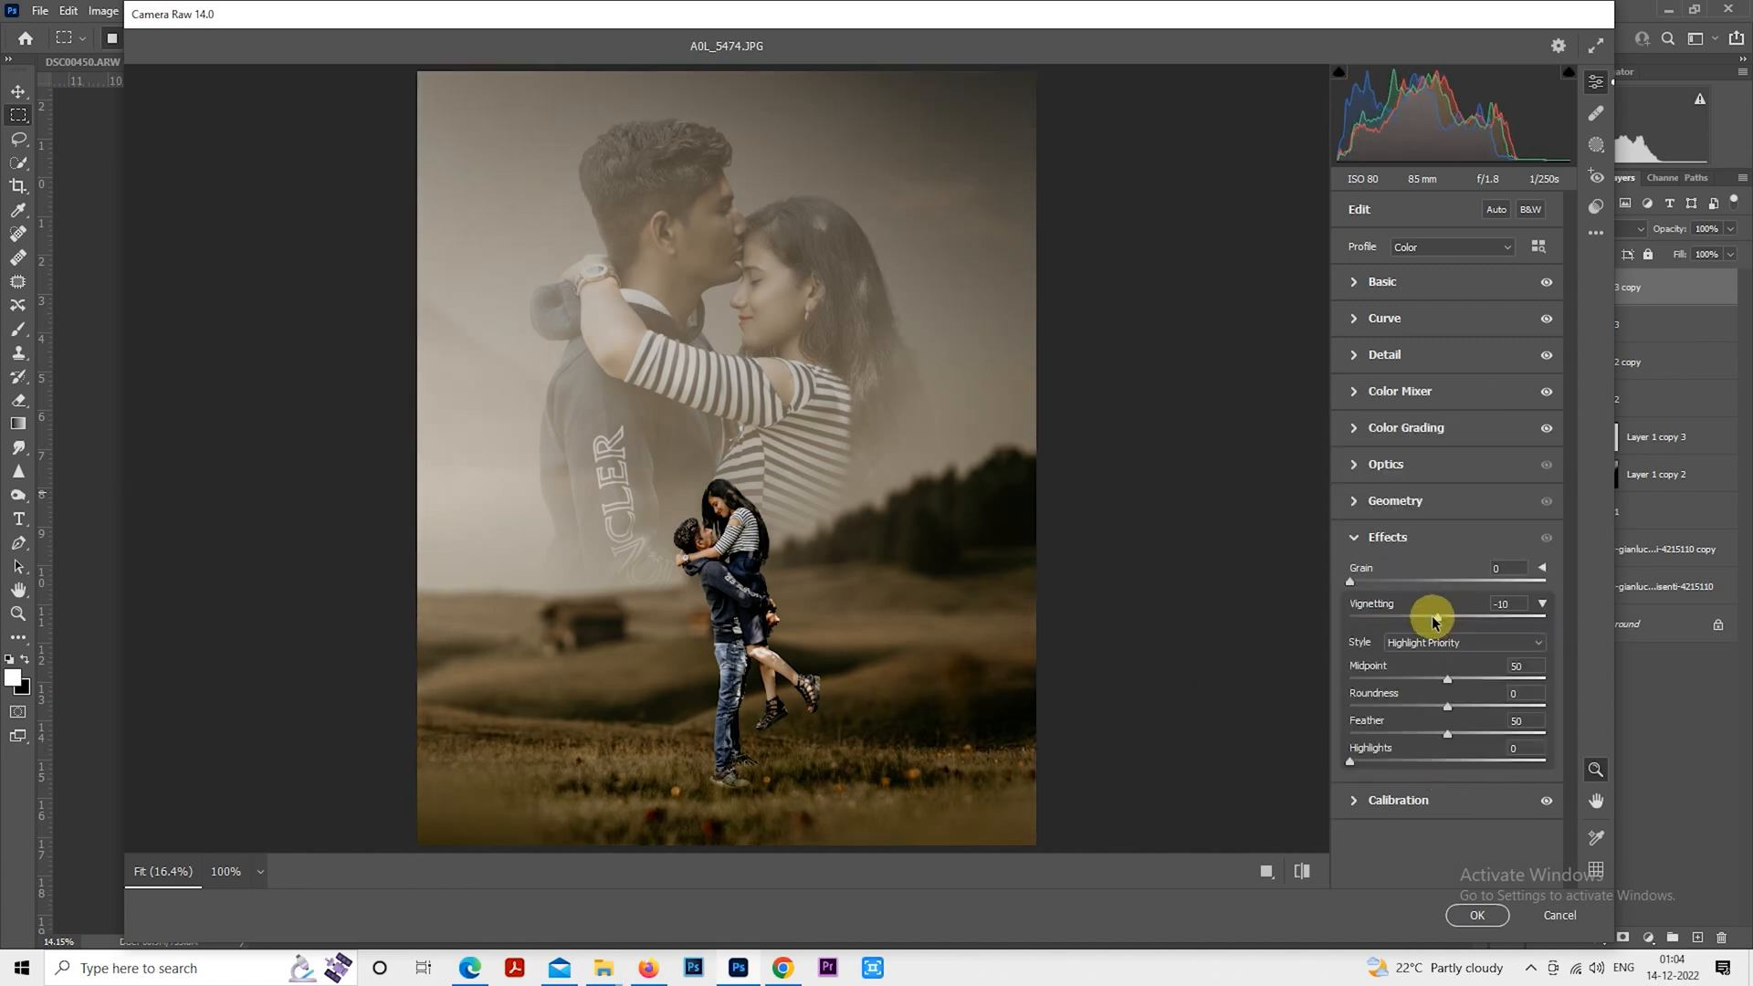
pyautogui.moveTo(1447, 683); pyautogui.dragTo(1597, 724)
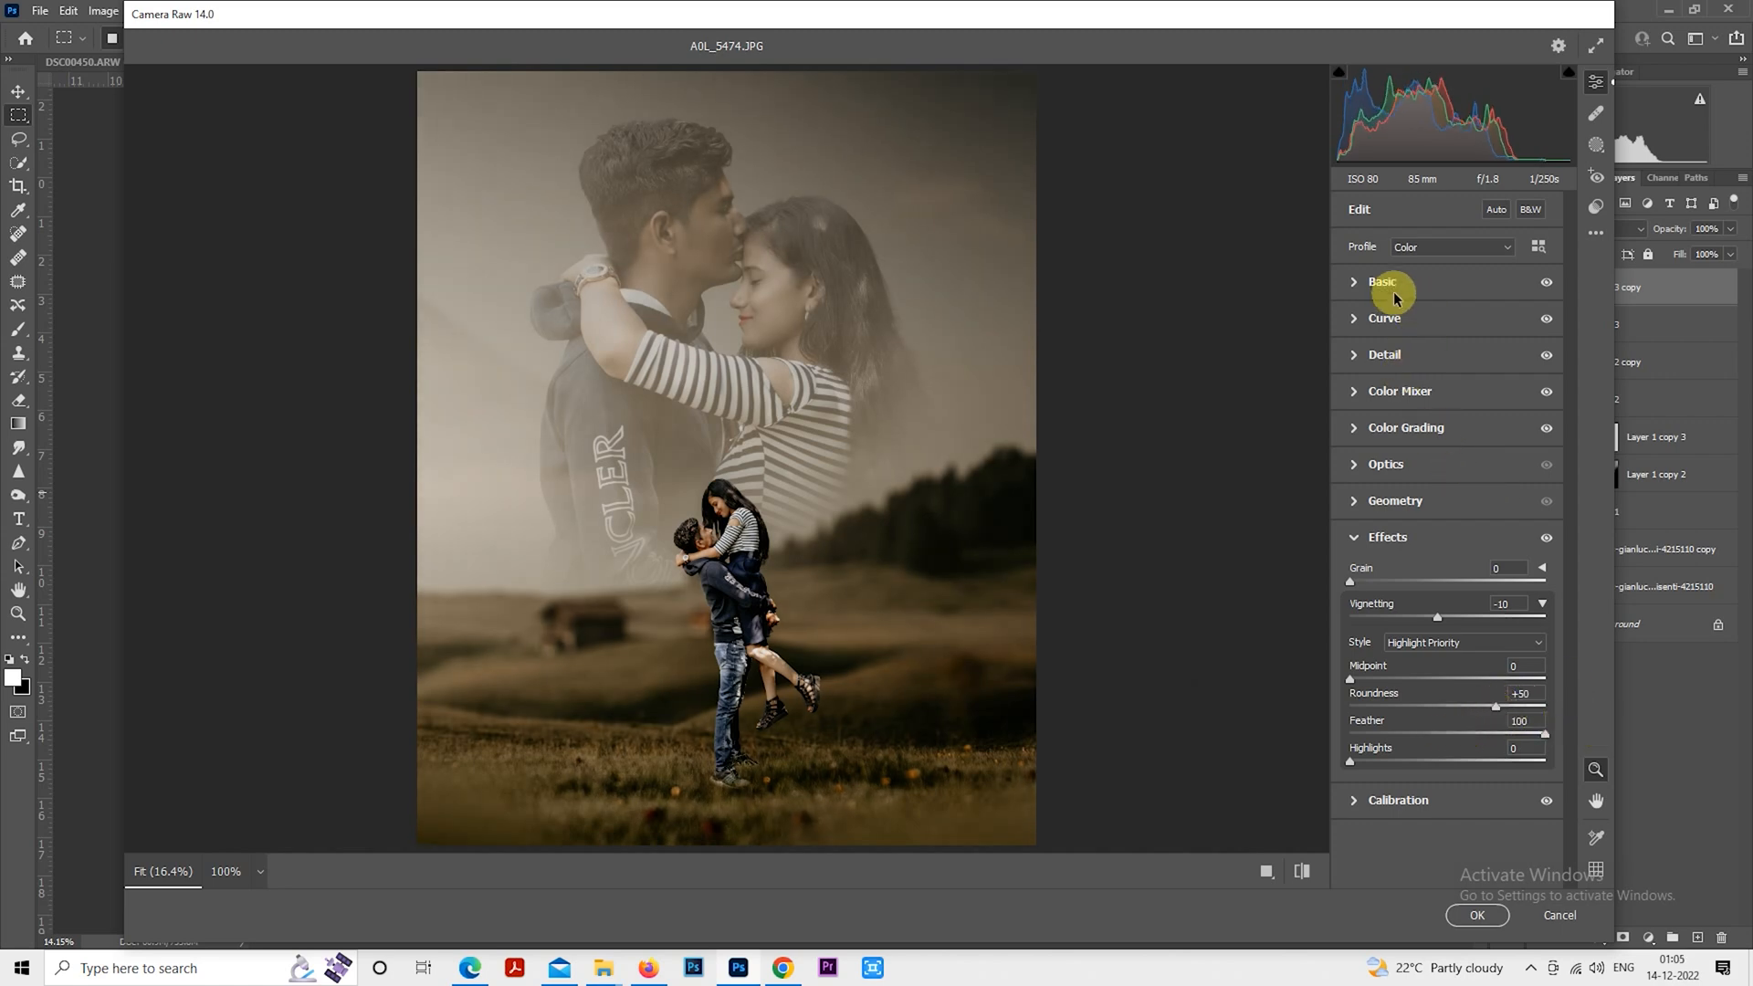
# Set the basic tones to Contrast -51, Highlights -100, Shadows +63 and Blacks -25
pyautogui.click(1353, 282)
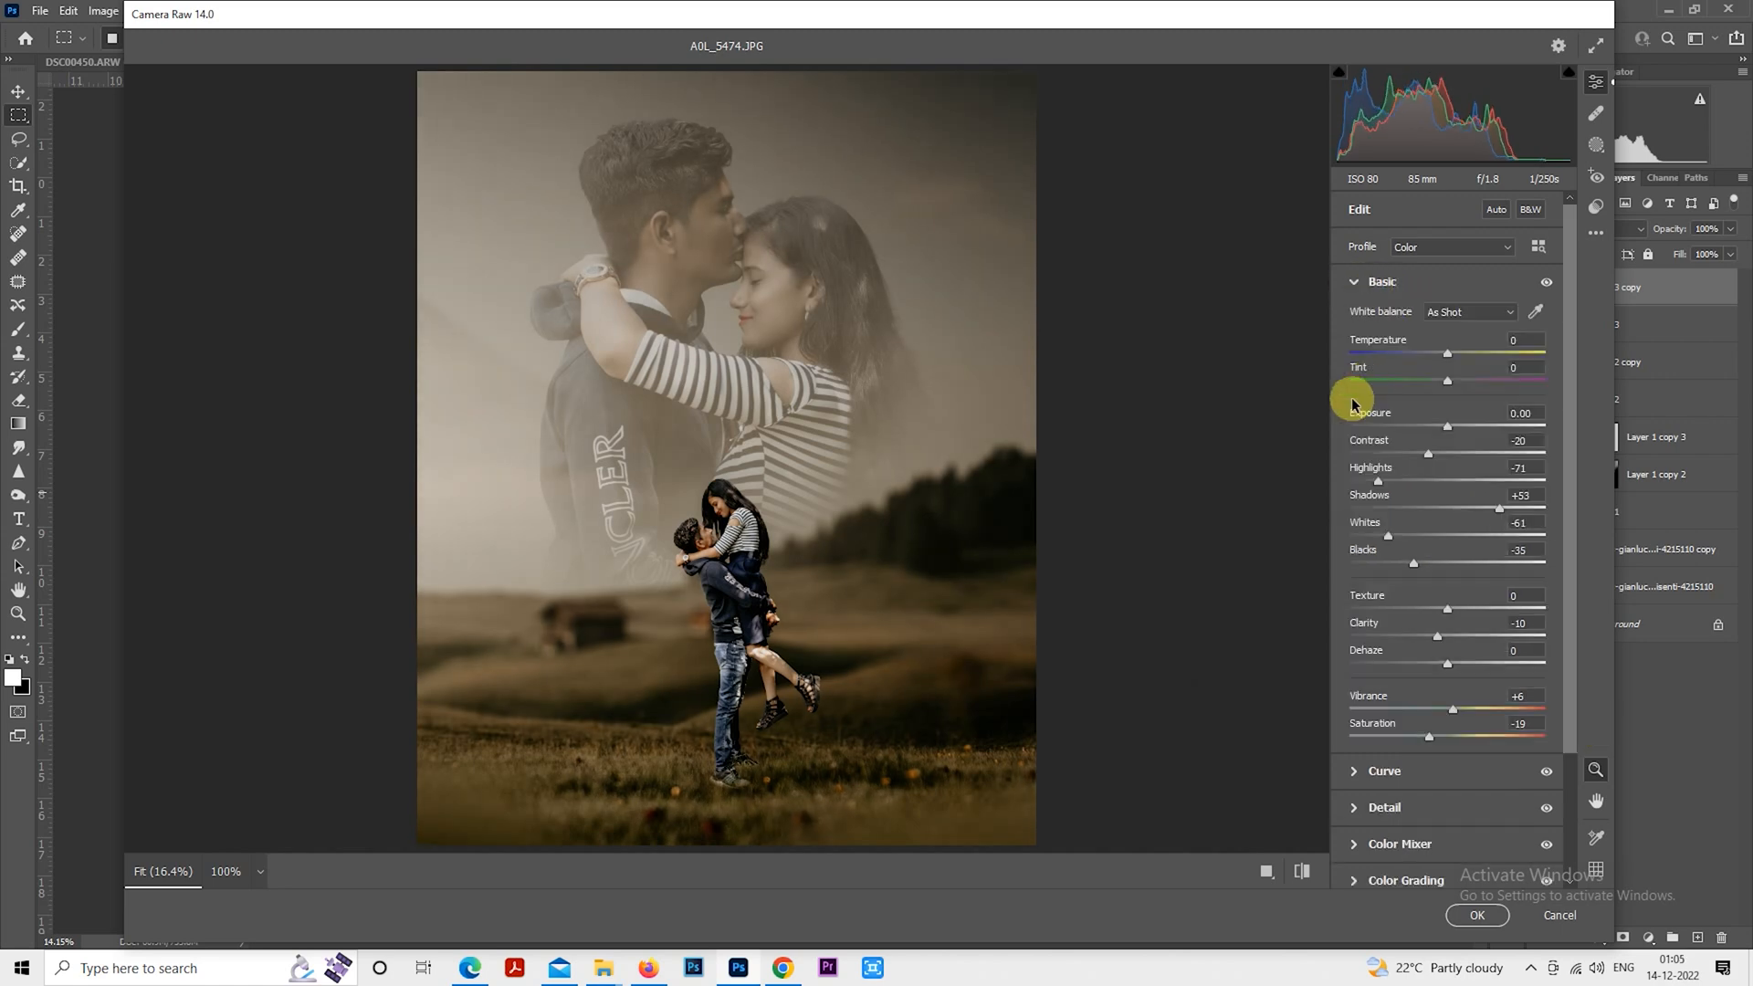
pyautogui.click(1400, 452)
pyautogui.moveTo(1402, 452); pyautogui.dragTo(1352, 482)
pyautogui.moveTo(1524, 509); pyautogui.dragTo(1528, 506)
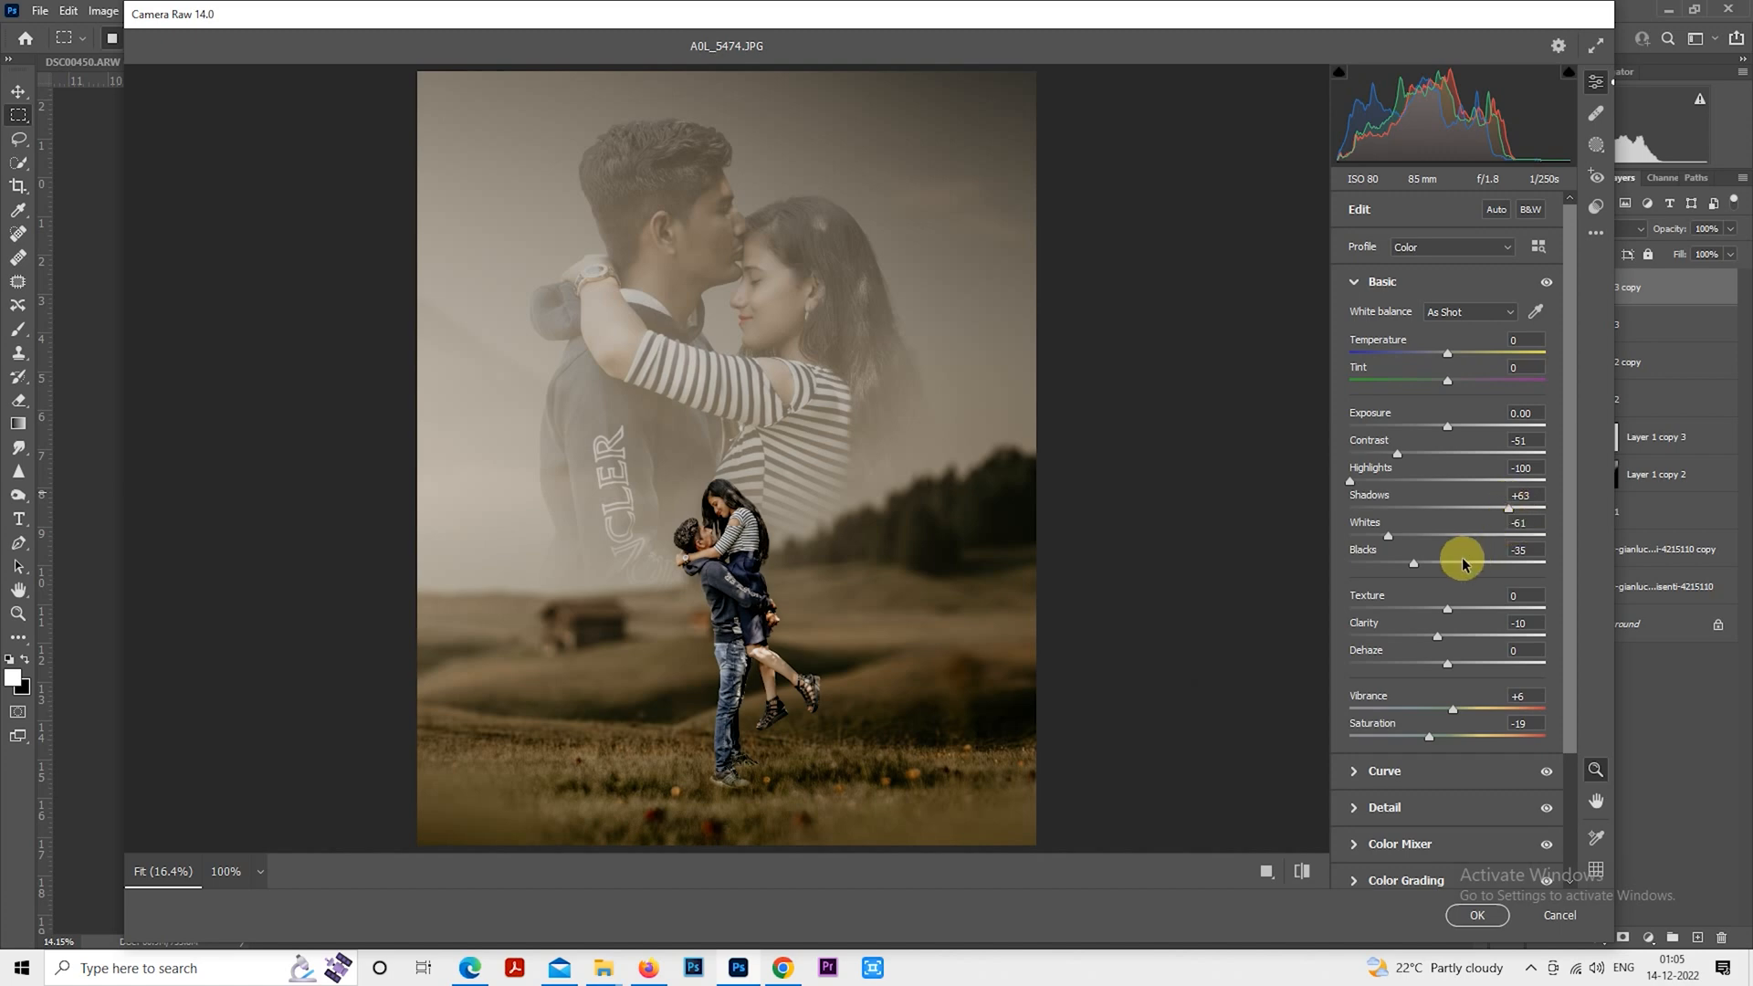
pyautogui.moveTo(1445, 568); pyautogui.dragTo(1421, 560)
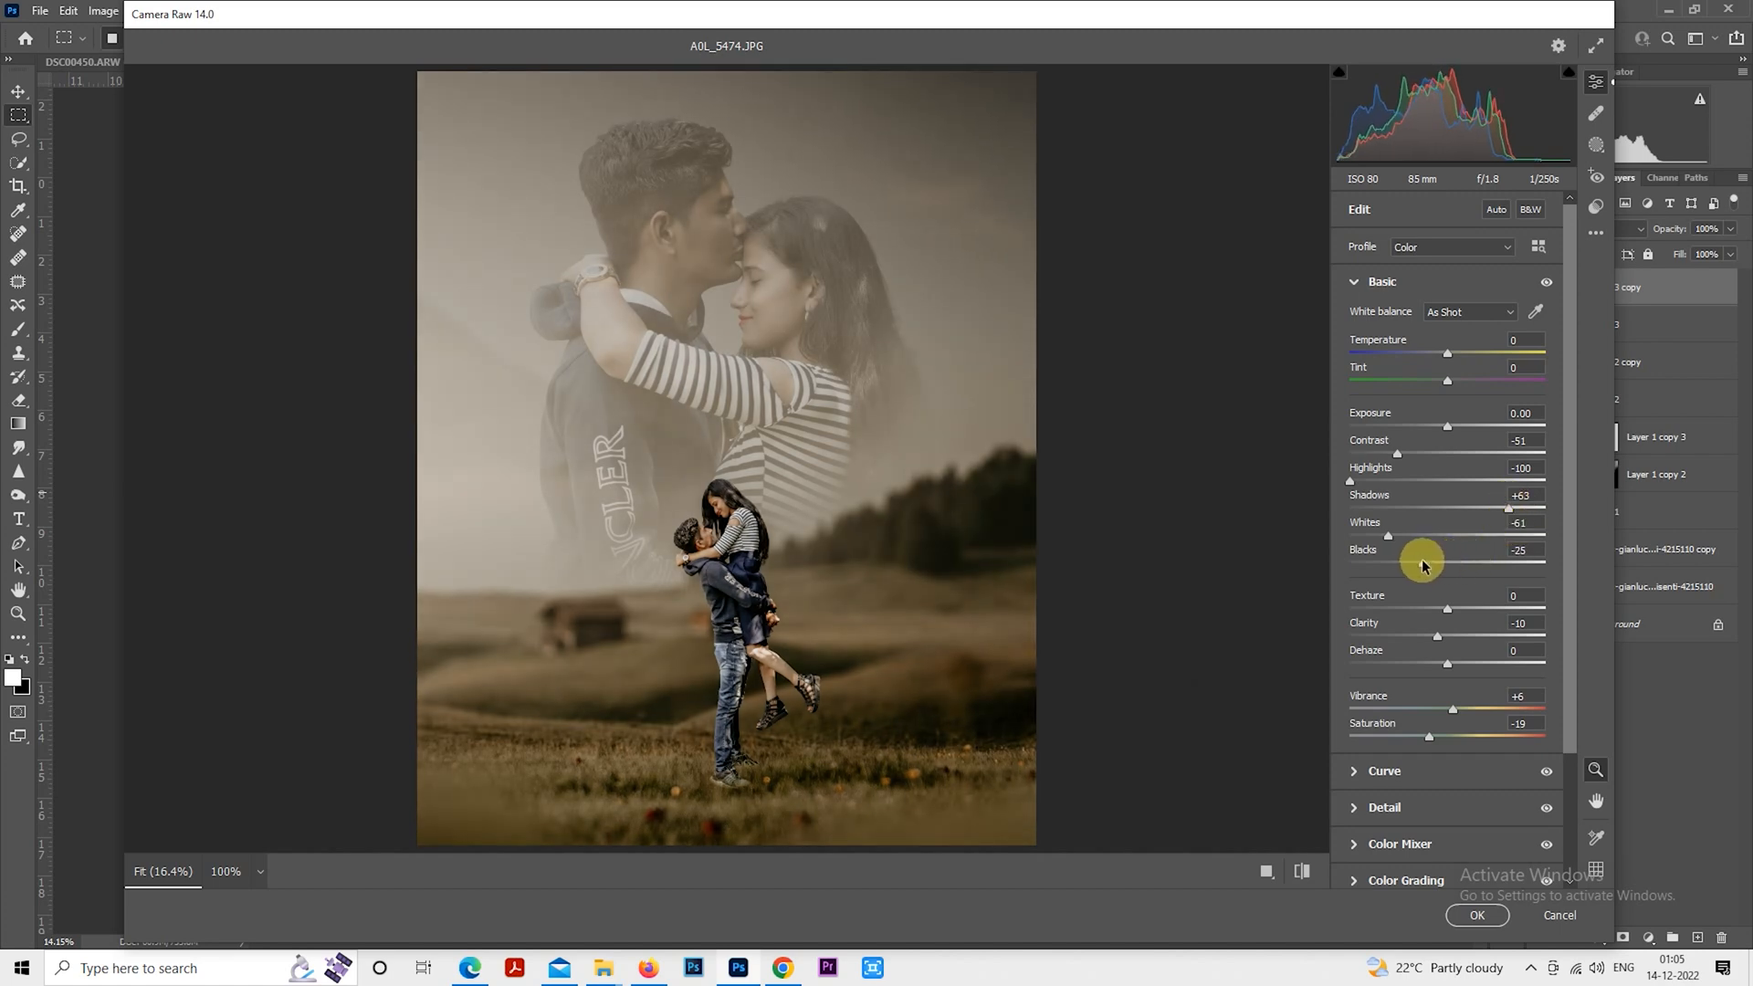
pyautogui.click(1354, 285)
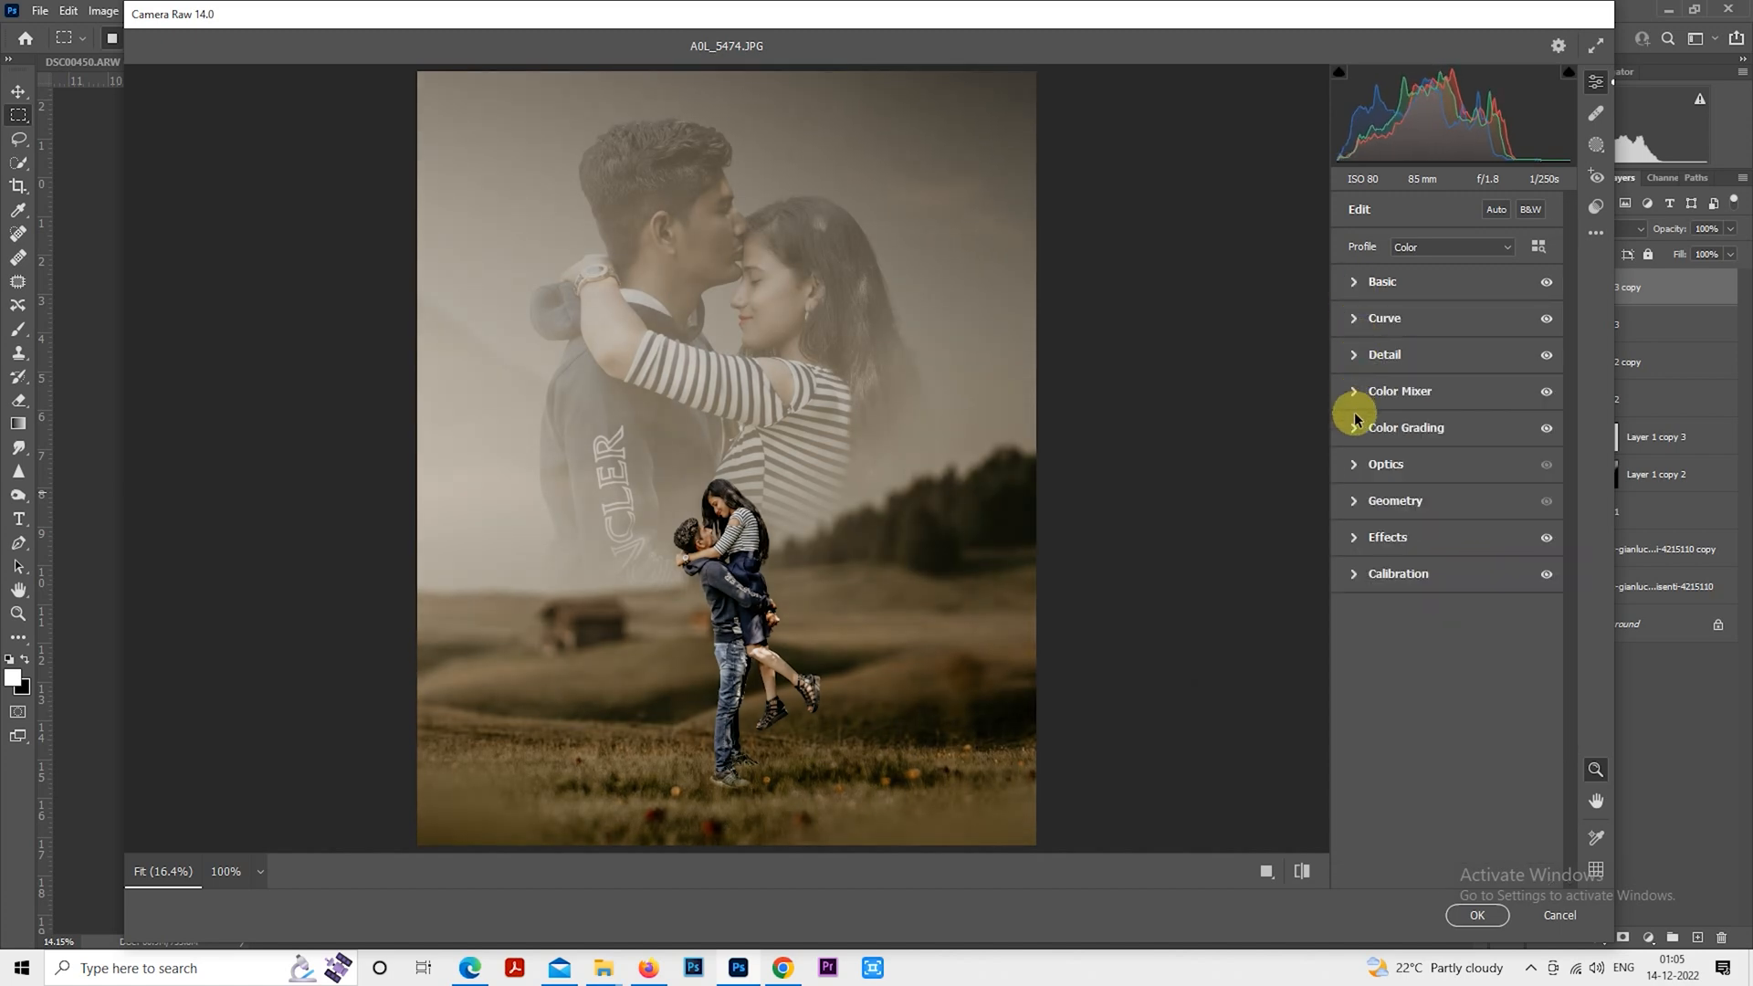
# Set the luminance of the oranges to +37 in the Color Mixer
pyautogui.click(1358, 393)
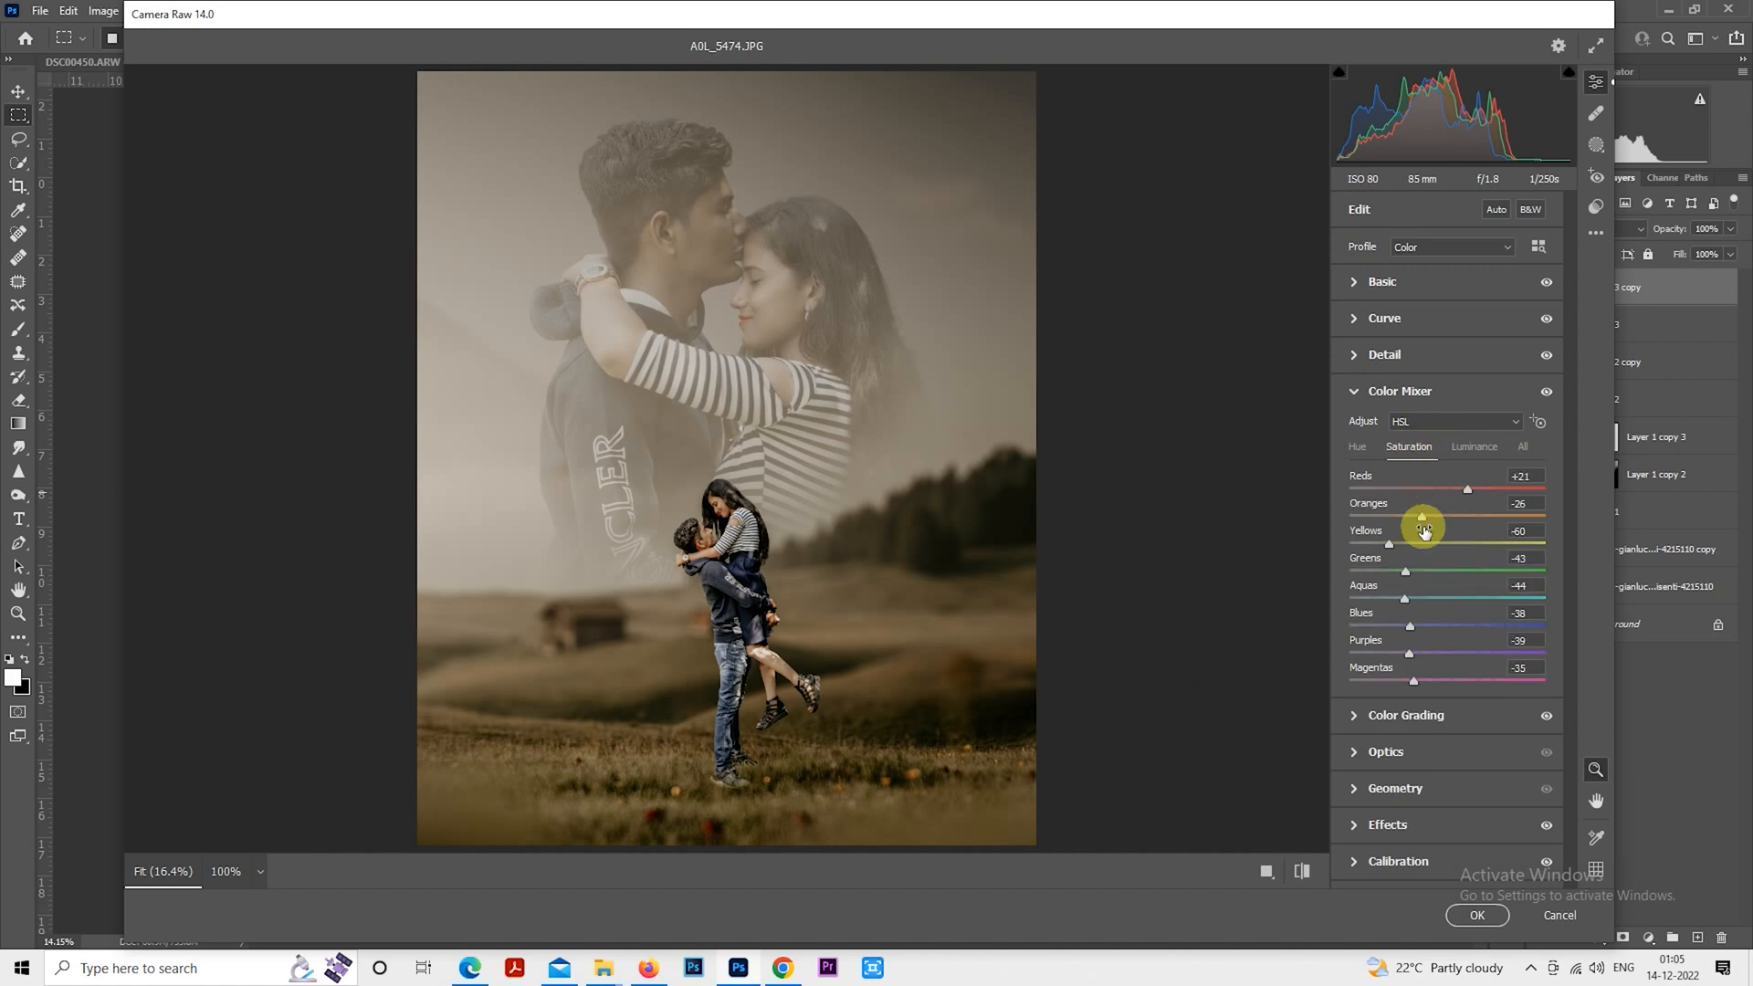
pyautogui.click(1464, 447)
pyautogui.click(1498, 516)
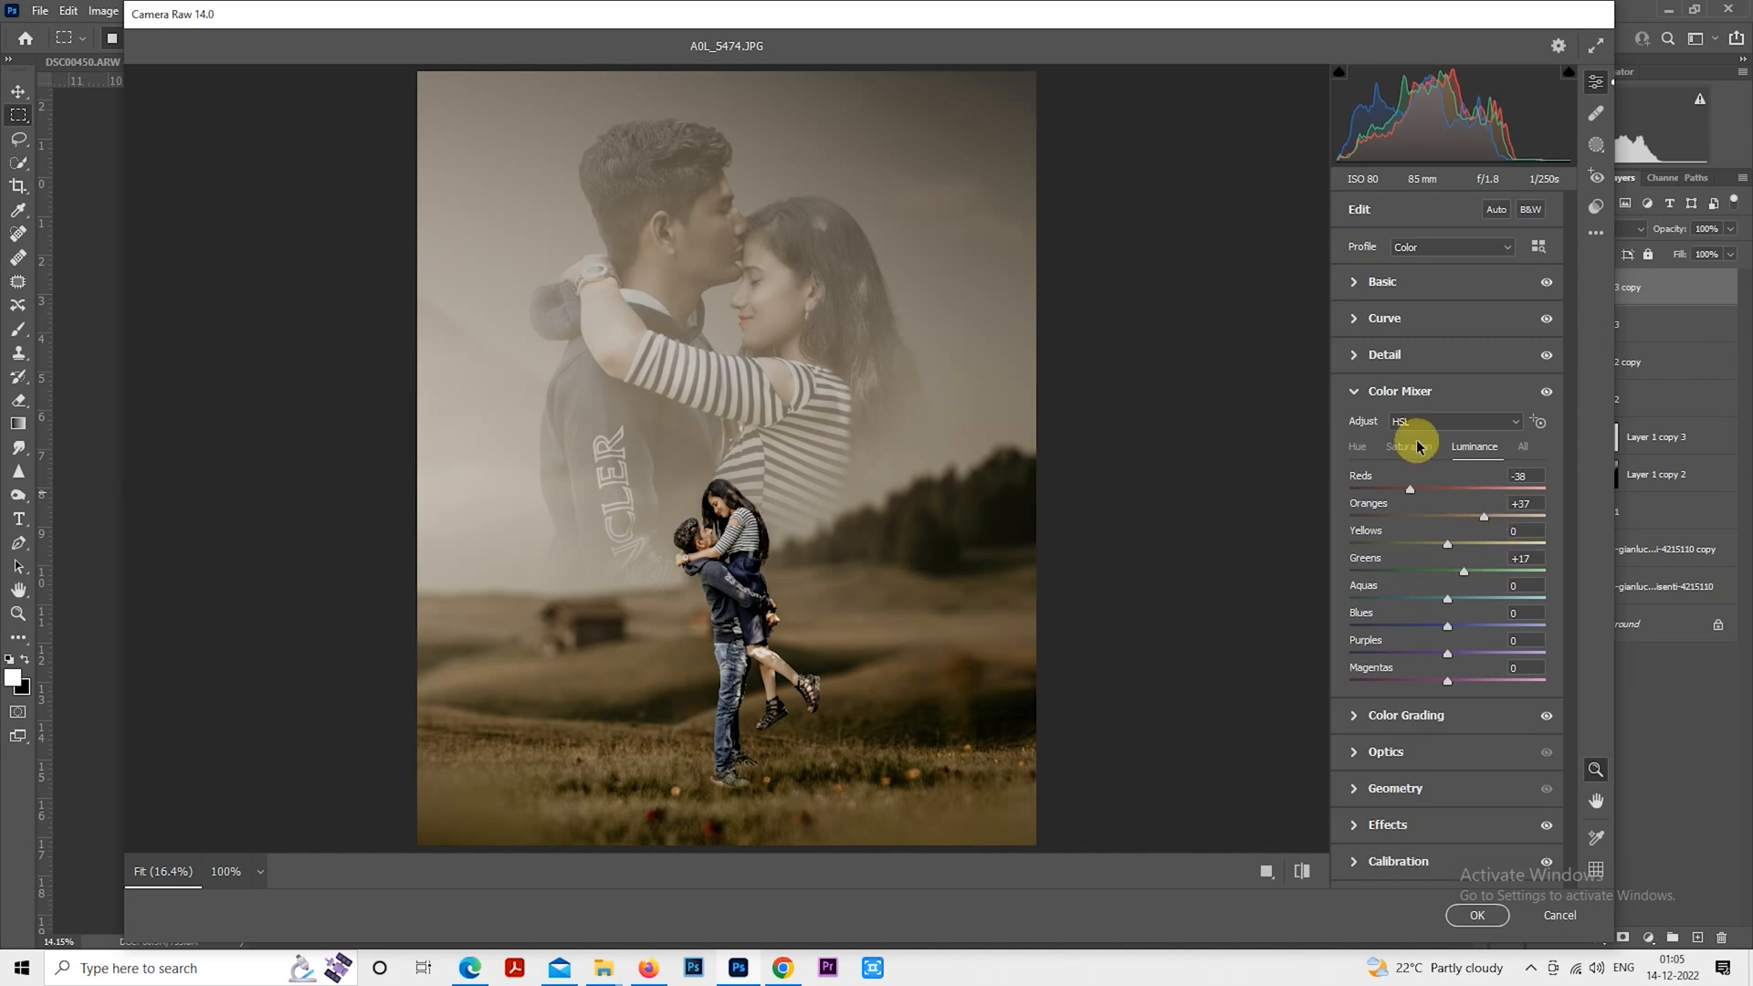
# Readjust the basic tones to Contrast -33, Shadows +43 and Blacks -19
pyautogui.click(1361, 290)
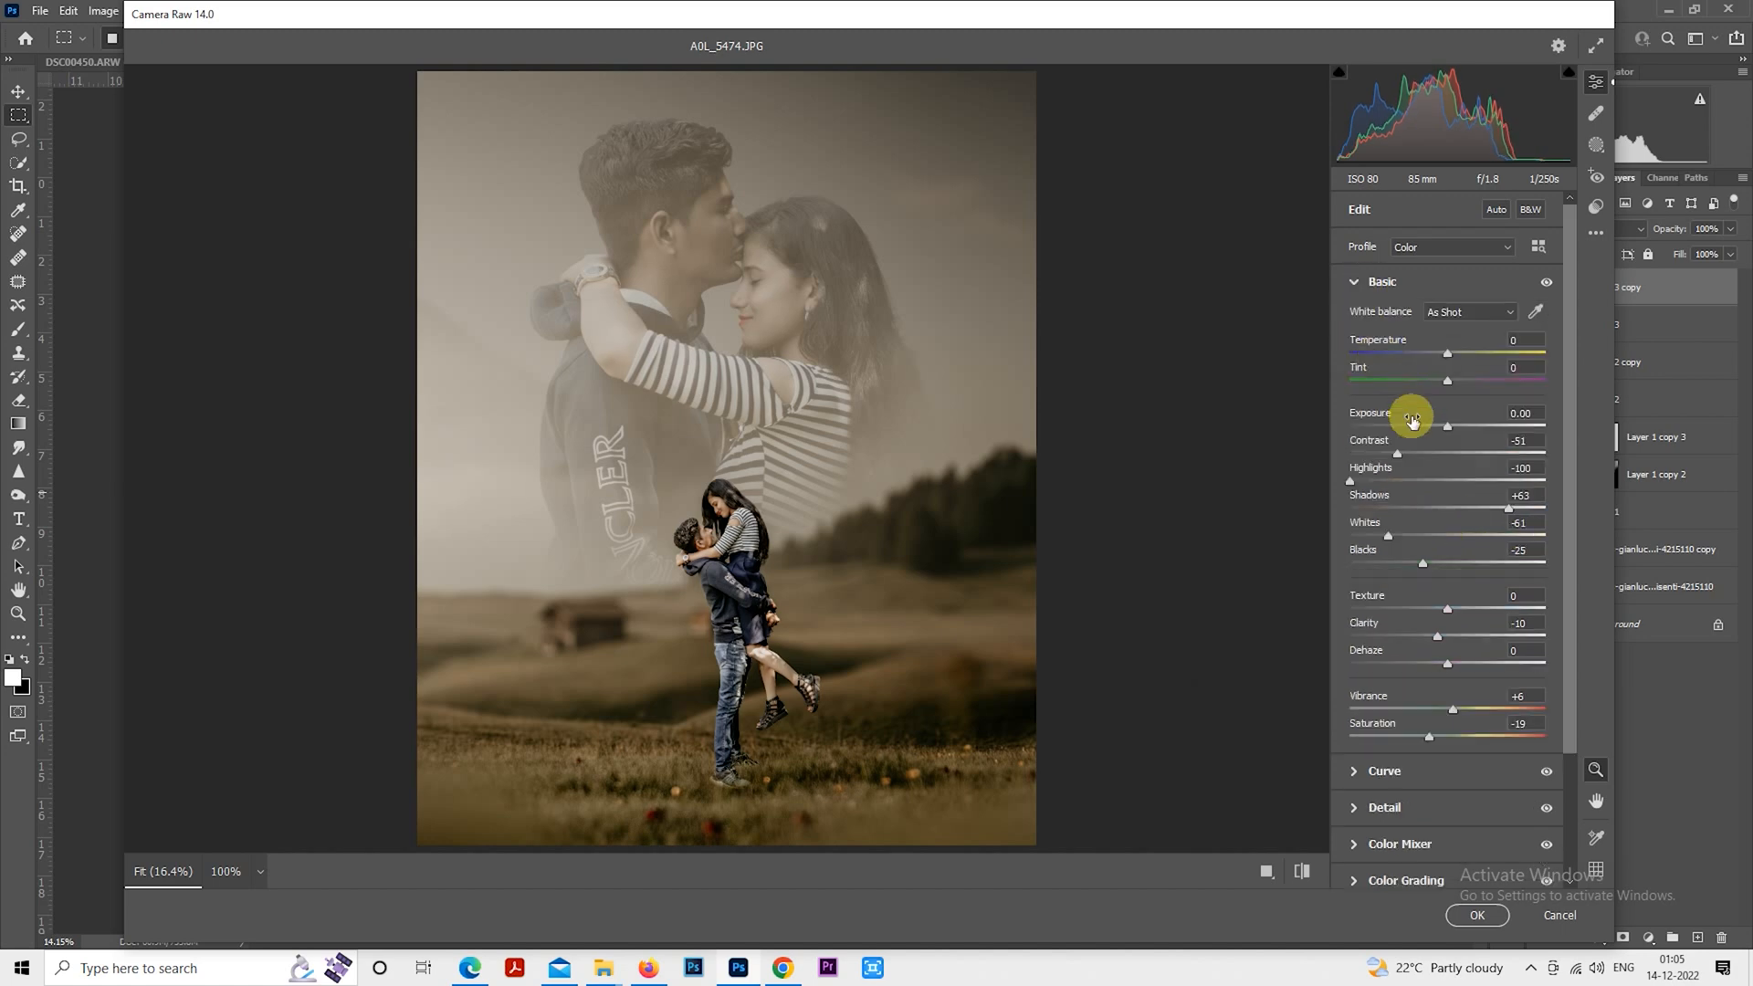
pyautogui.moveTo(1378, 453); pyautogui.dragTo(1416, 450)
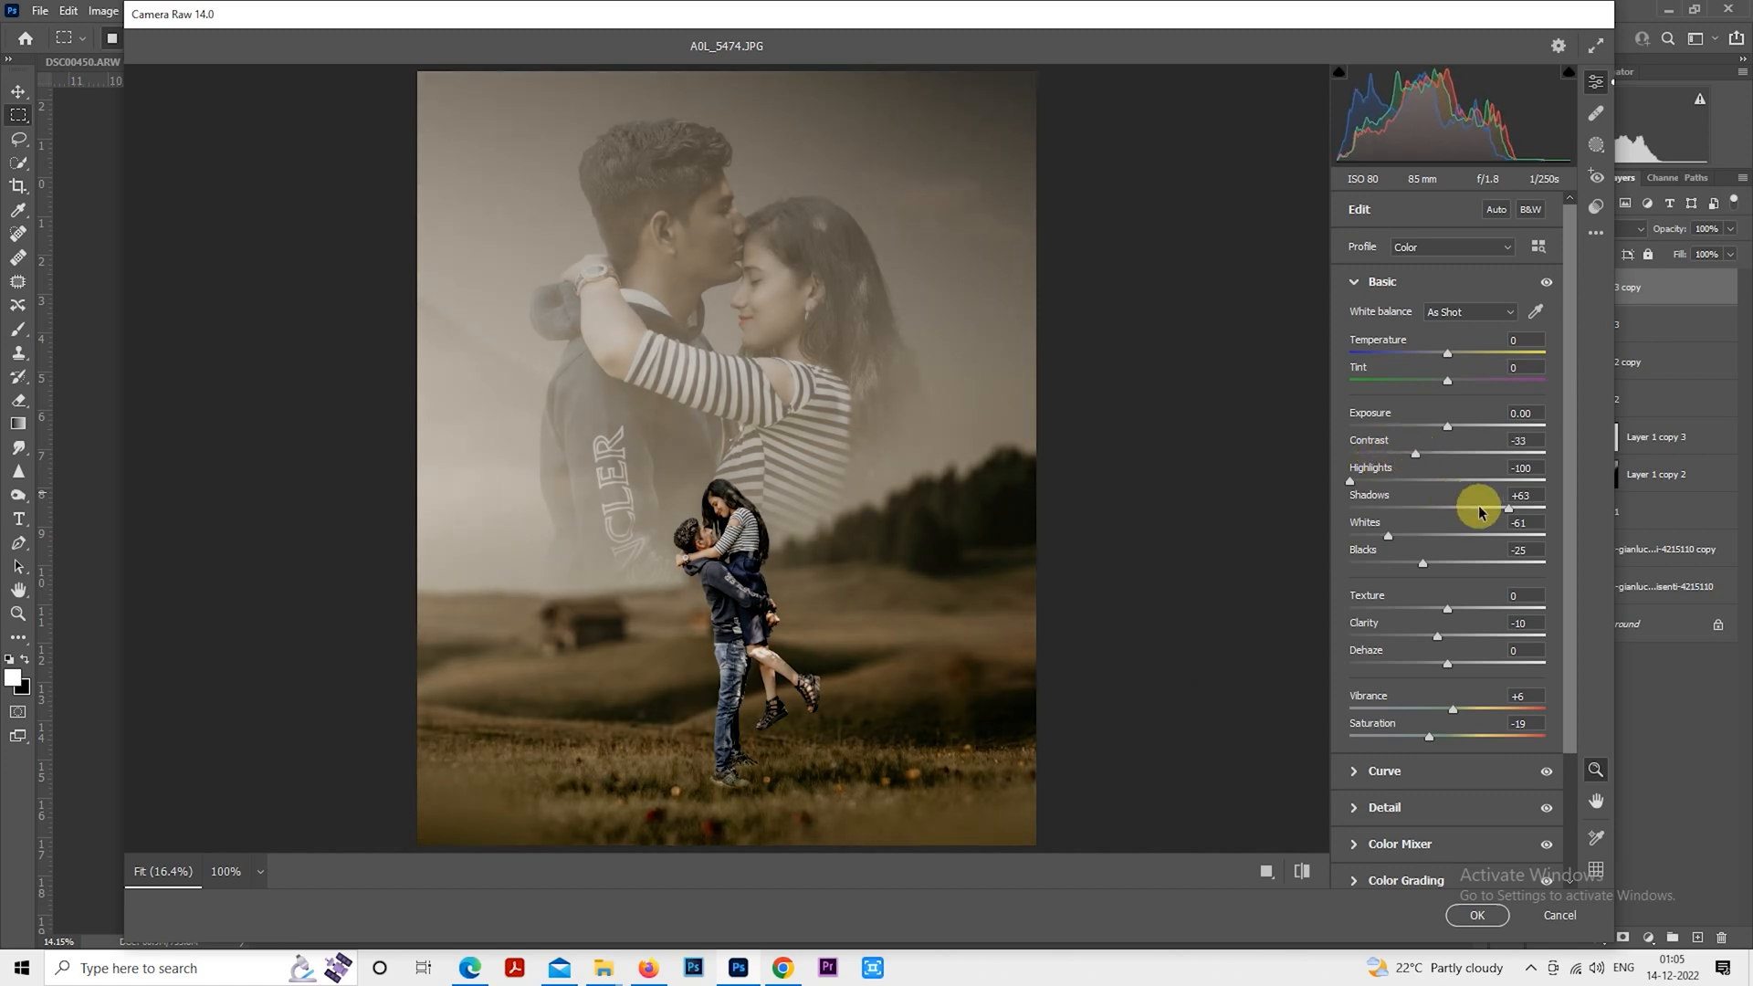
pyautogui.moveTo(1486, 508); pyautogui.dragTo(1490, 508)
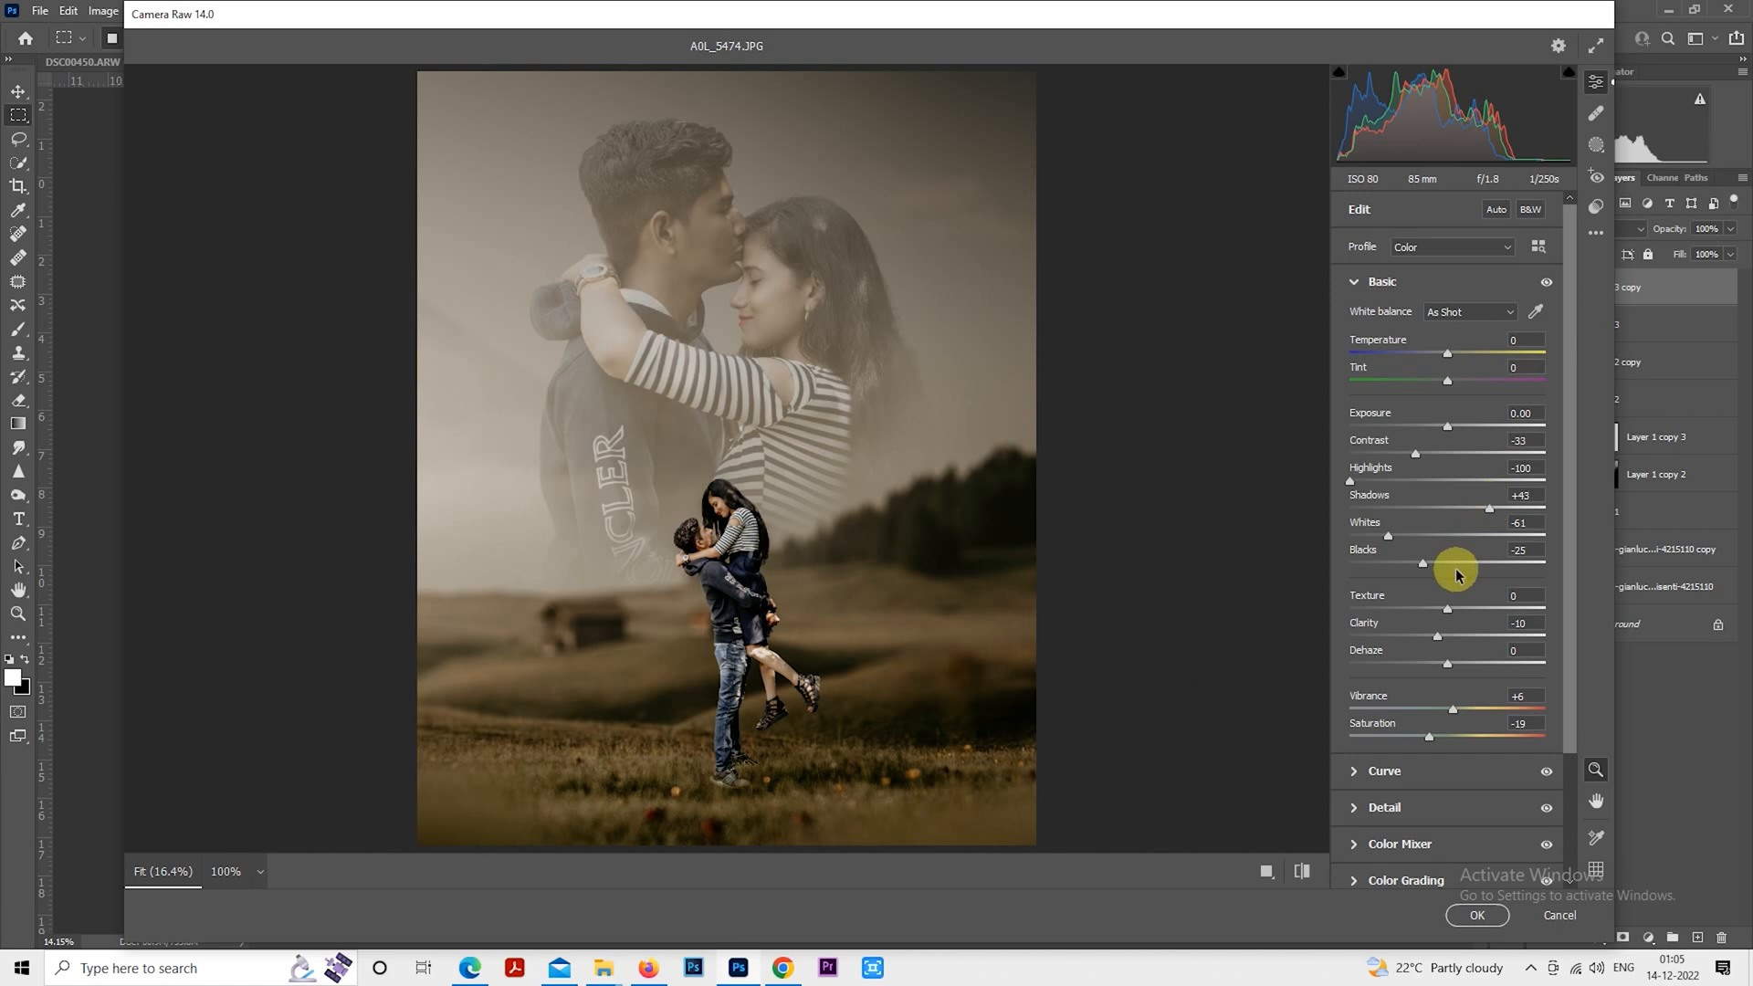
pyautogui.moveTo(1423, 562); pyautogui.dragTo(1429, 562)
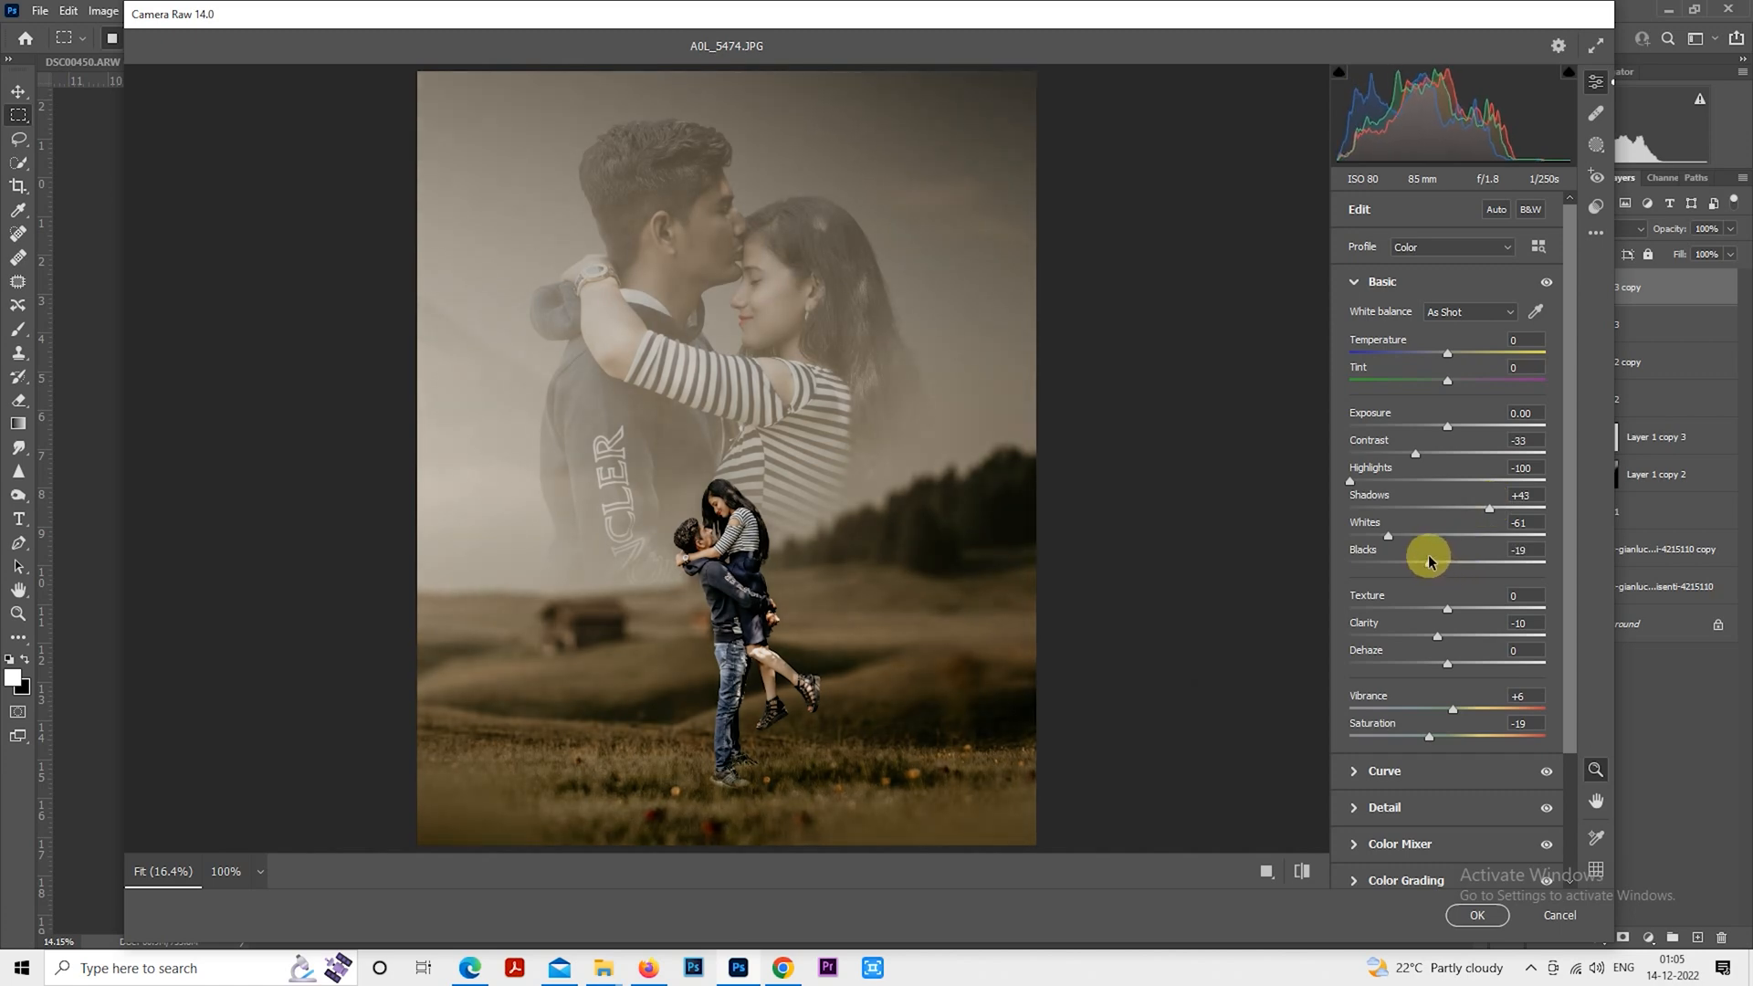
pyautogui.click(1353, 282)
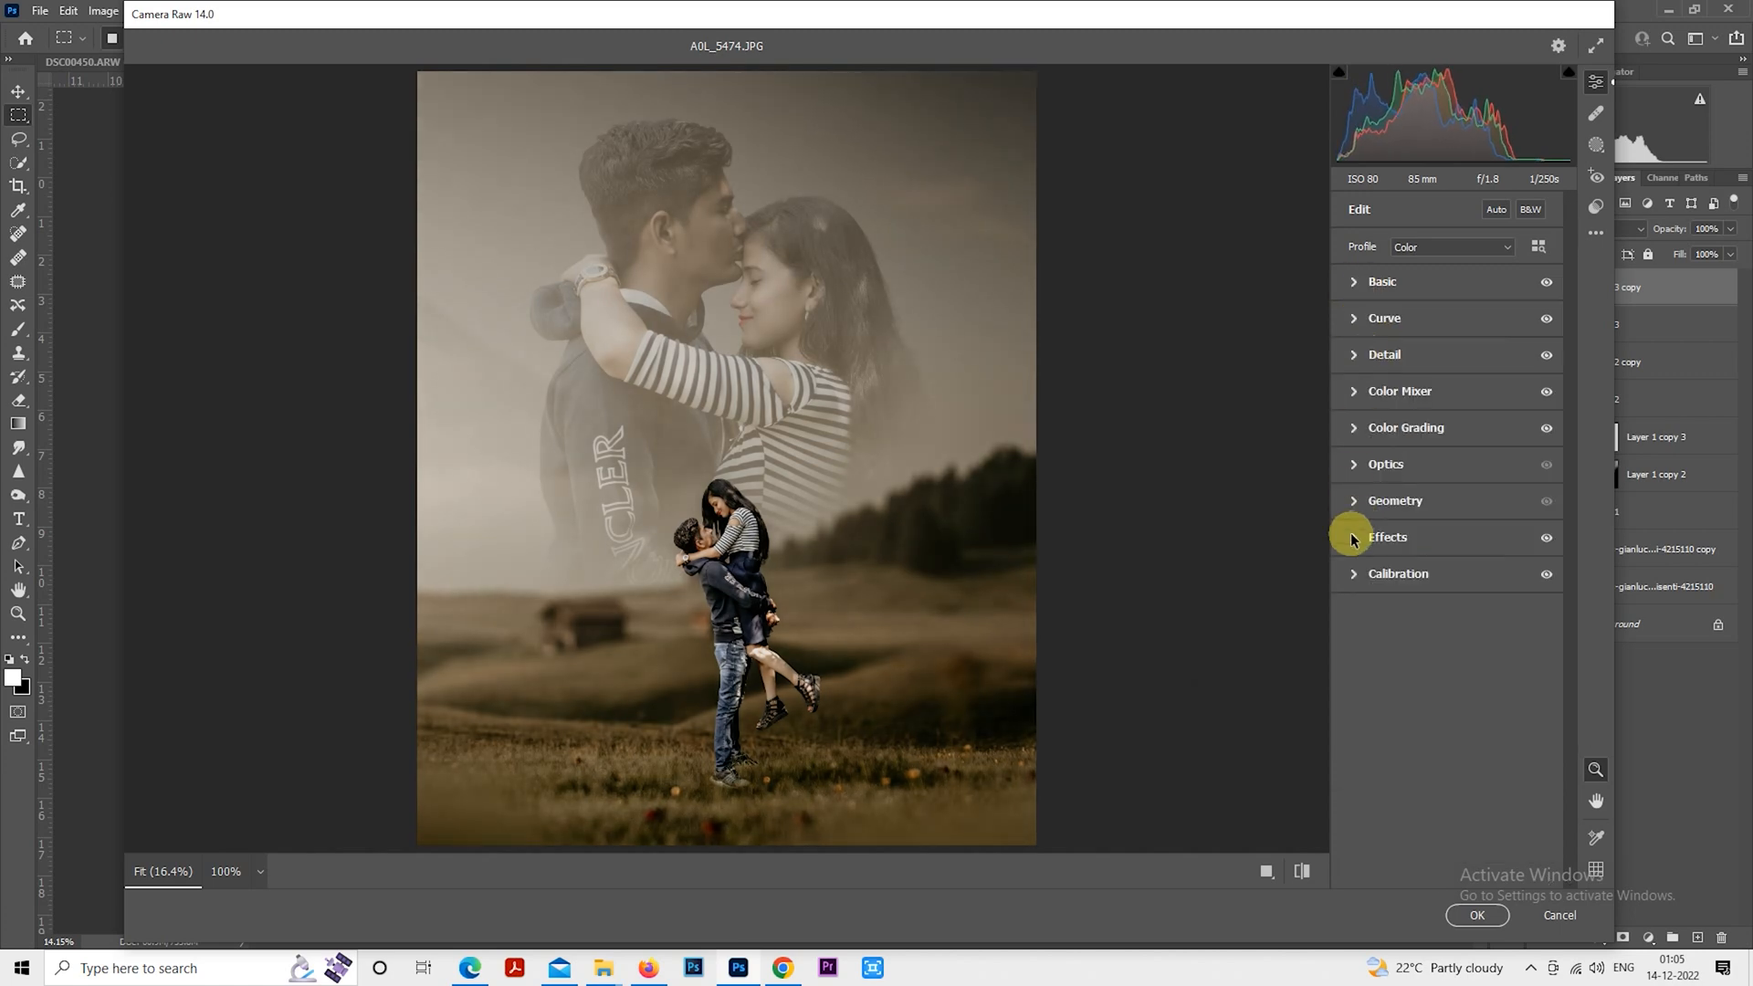
# Fine-tune the vignetting effect to -12
pyautogui.click(1353, 539)
pyautogui.moveTo(1436, 607); pyautogui.dragTo(1432, 614)
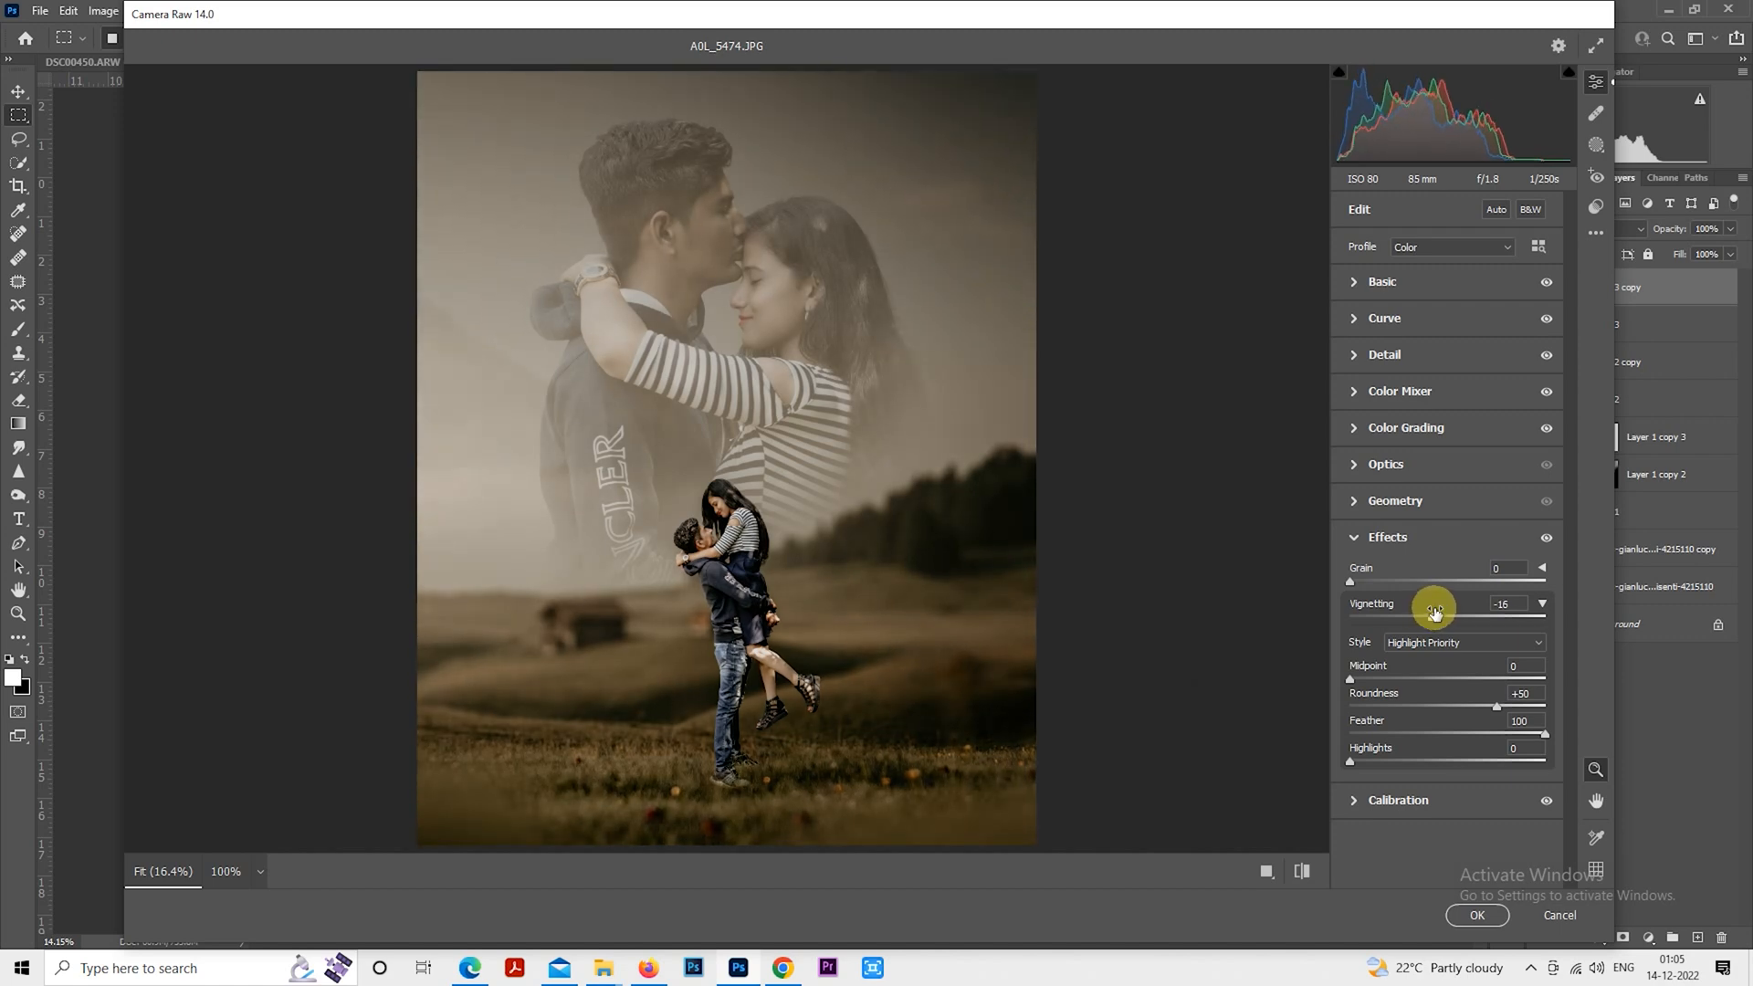
pyautogui.moveTo(1431, 619); pyautogui.dragTo(1435, 617)
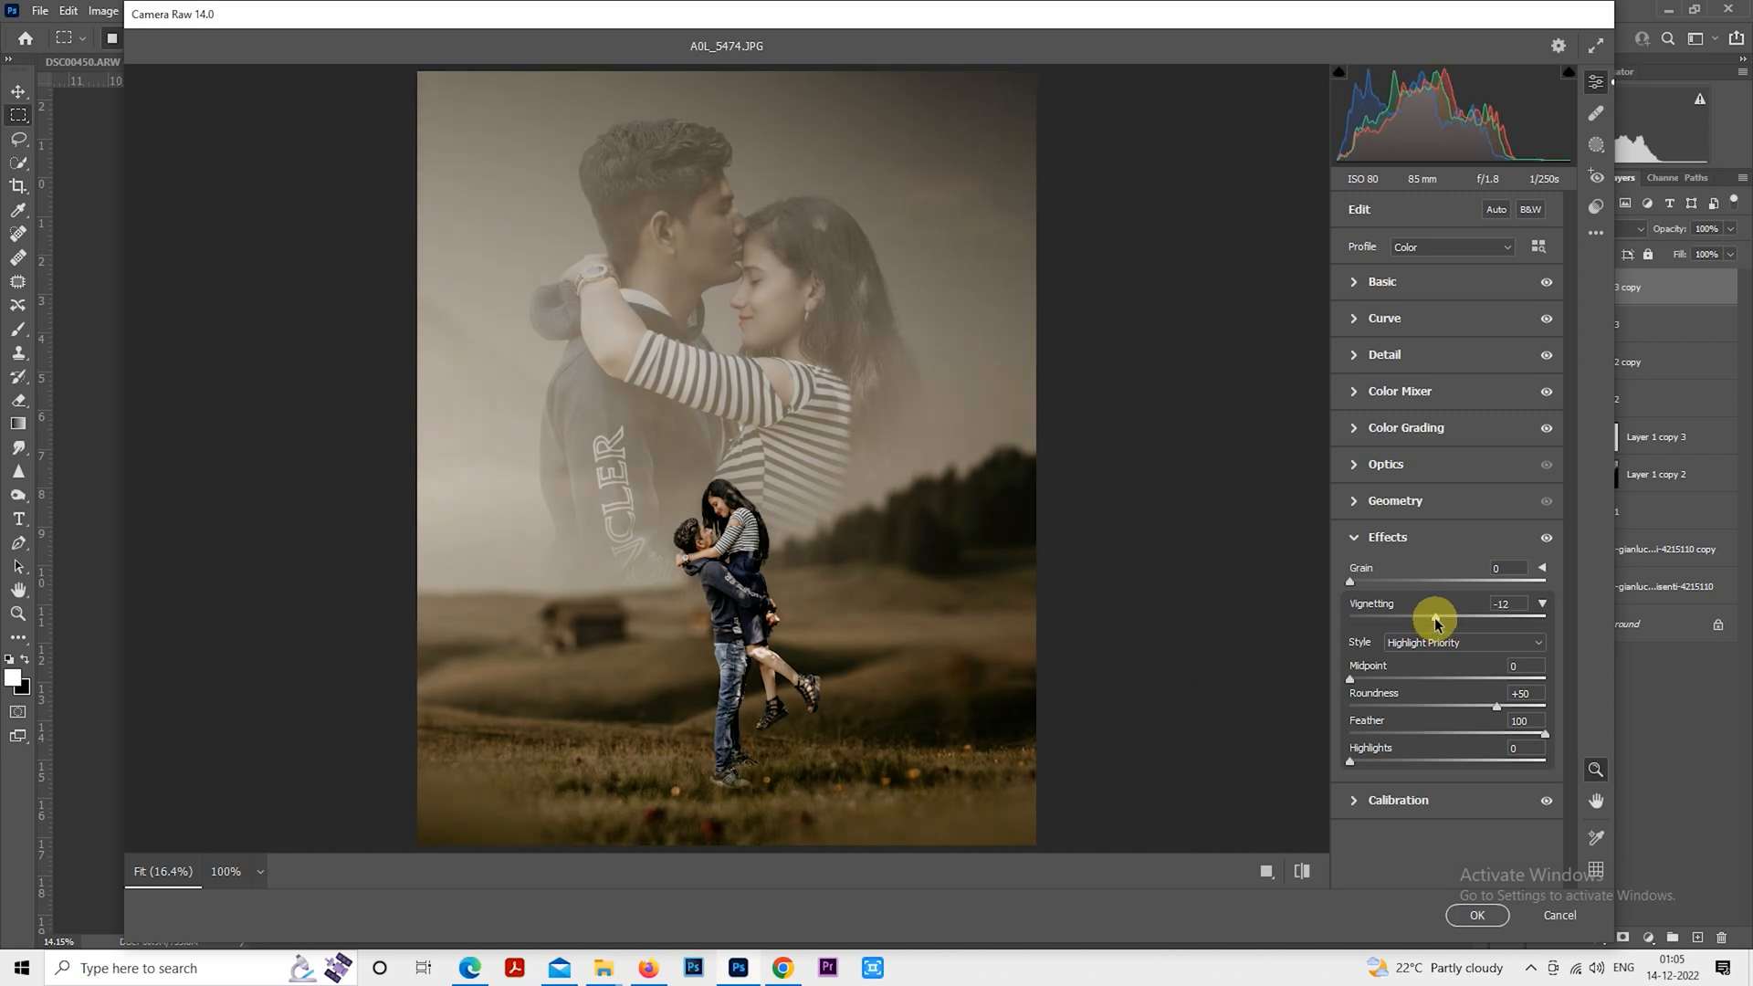
# Set Shadows to about +58, compare the before and after views, and apply the Camera Raw grading
pyautogui.click(1352, 285)
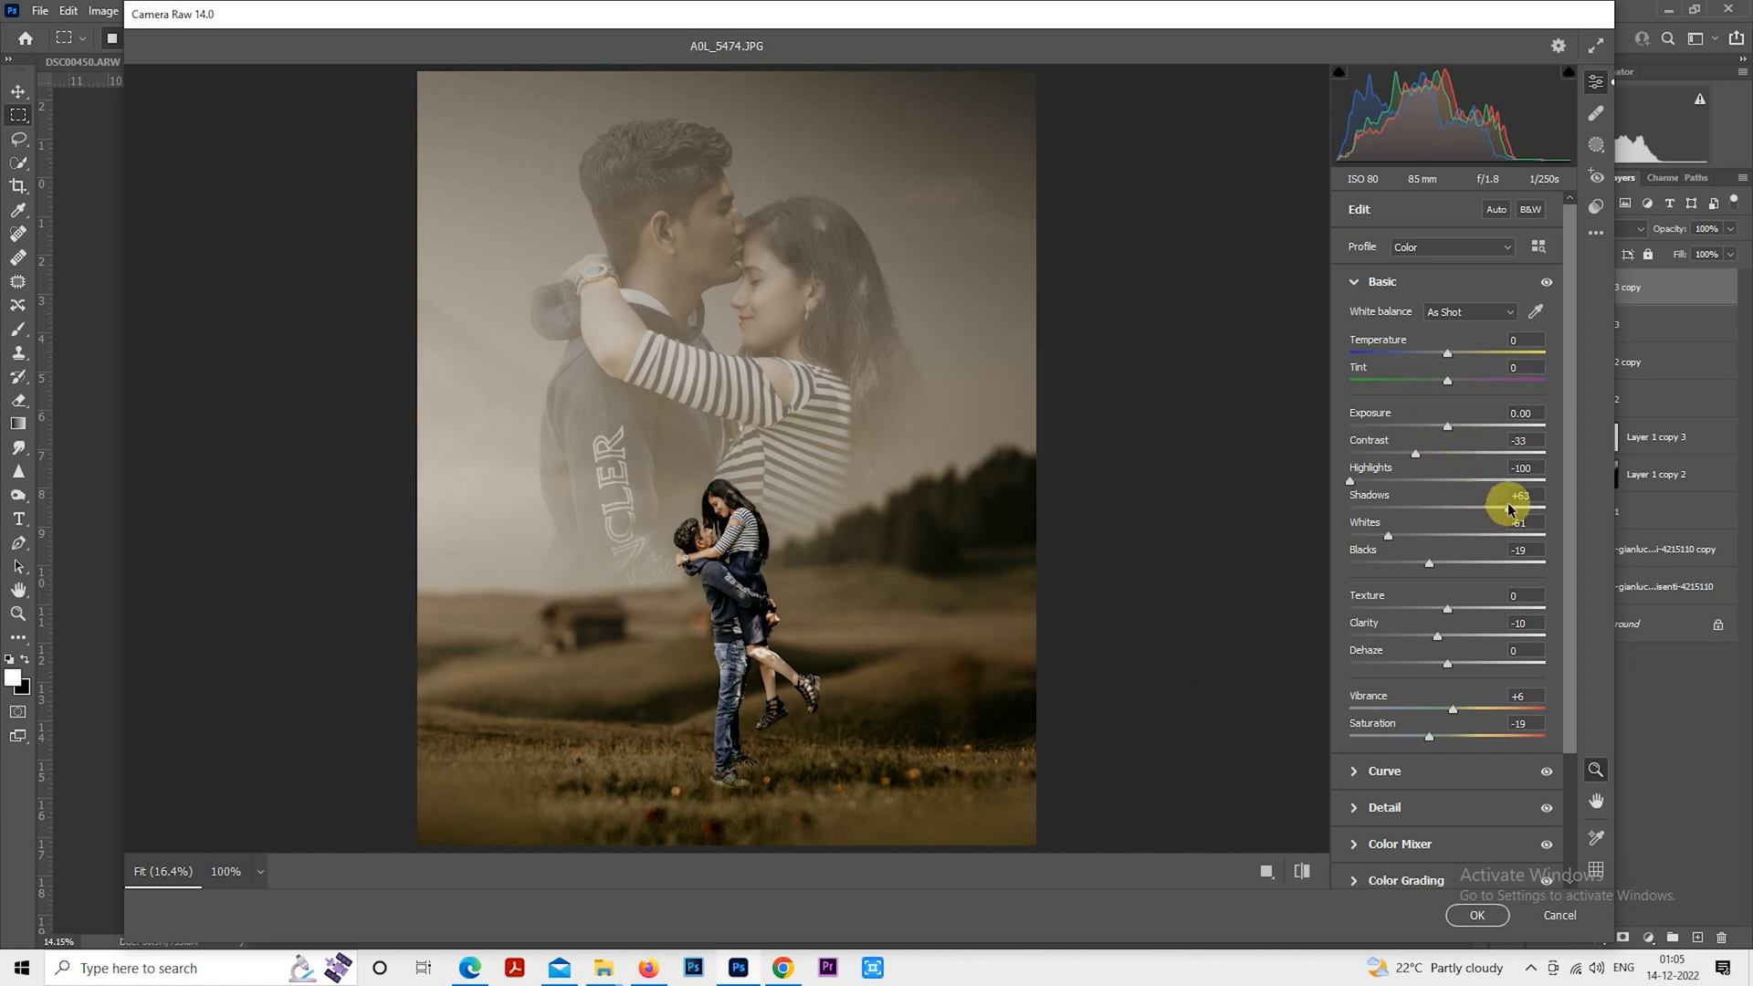
pyautogui.moveTo(1507, 508); pyautogui.dragTo(1504, 509)
pyautogui.click(1302, 871)
pyautogui.click(1302, 871)
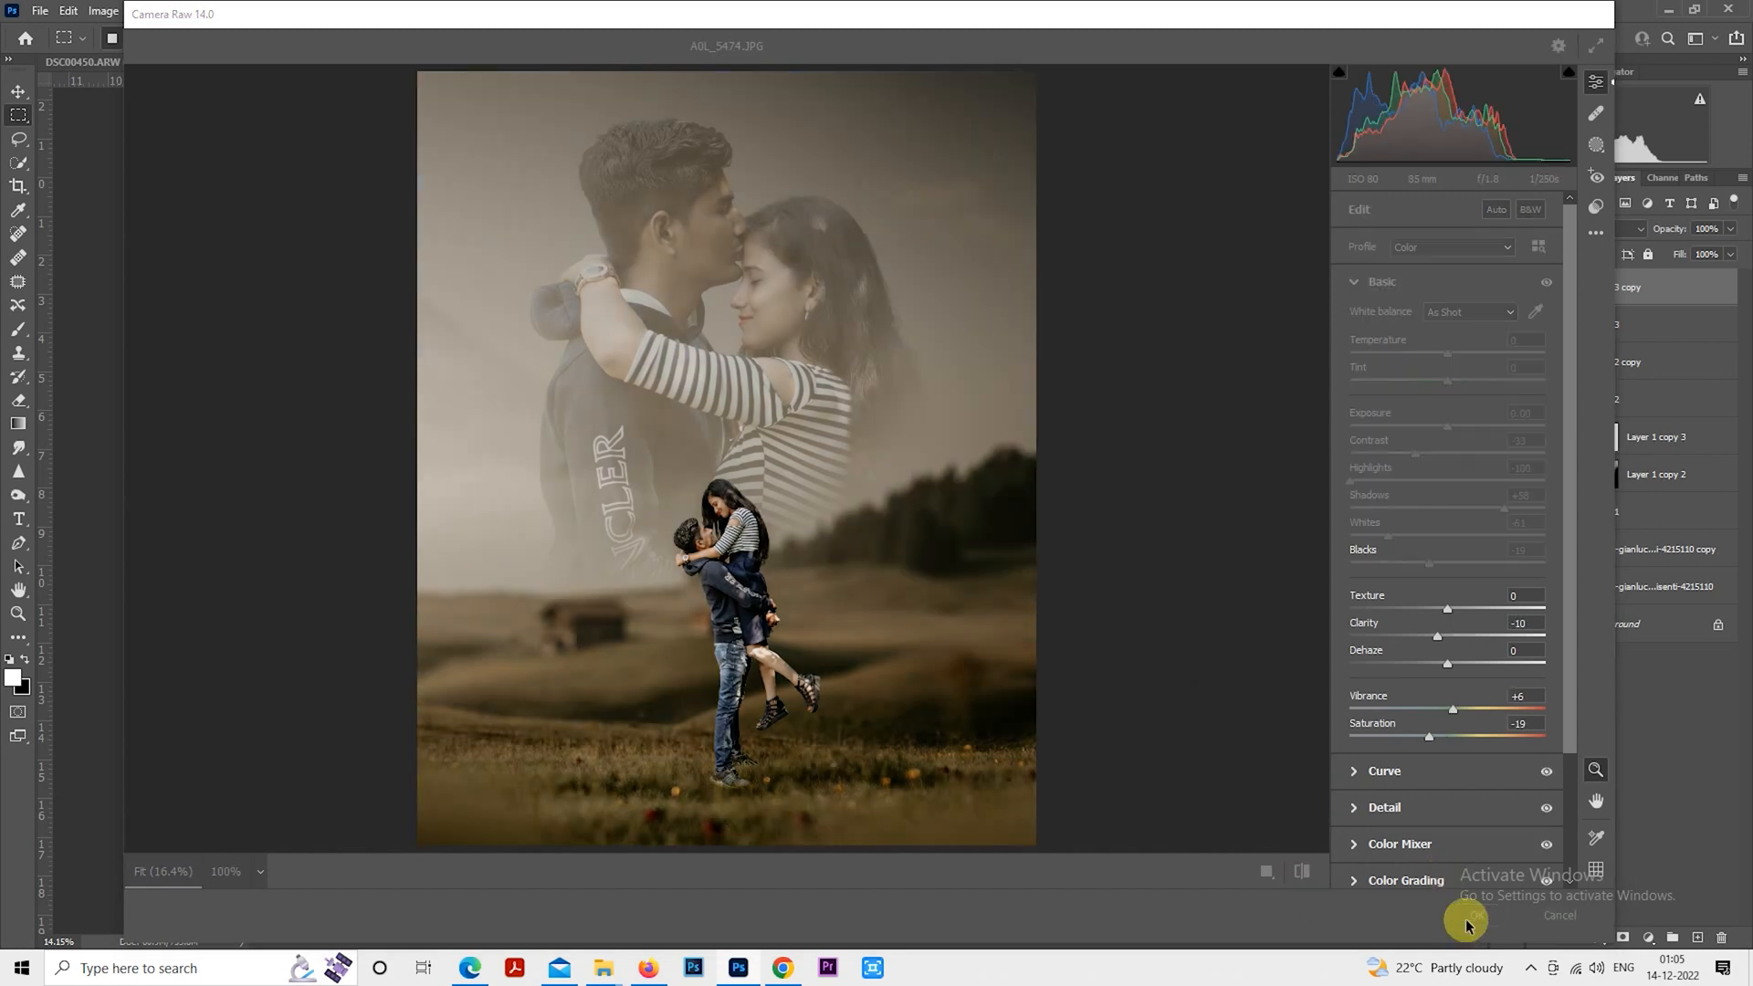
pyautogui.click(1476, 915)
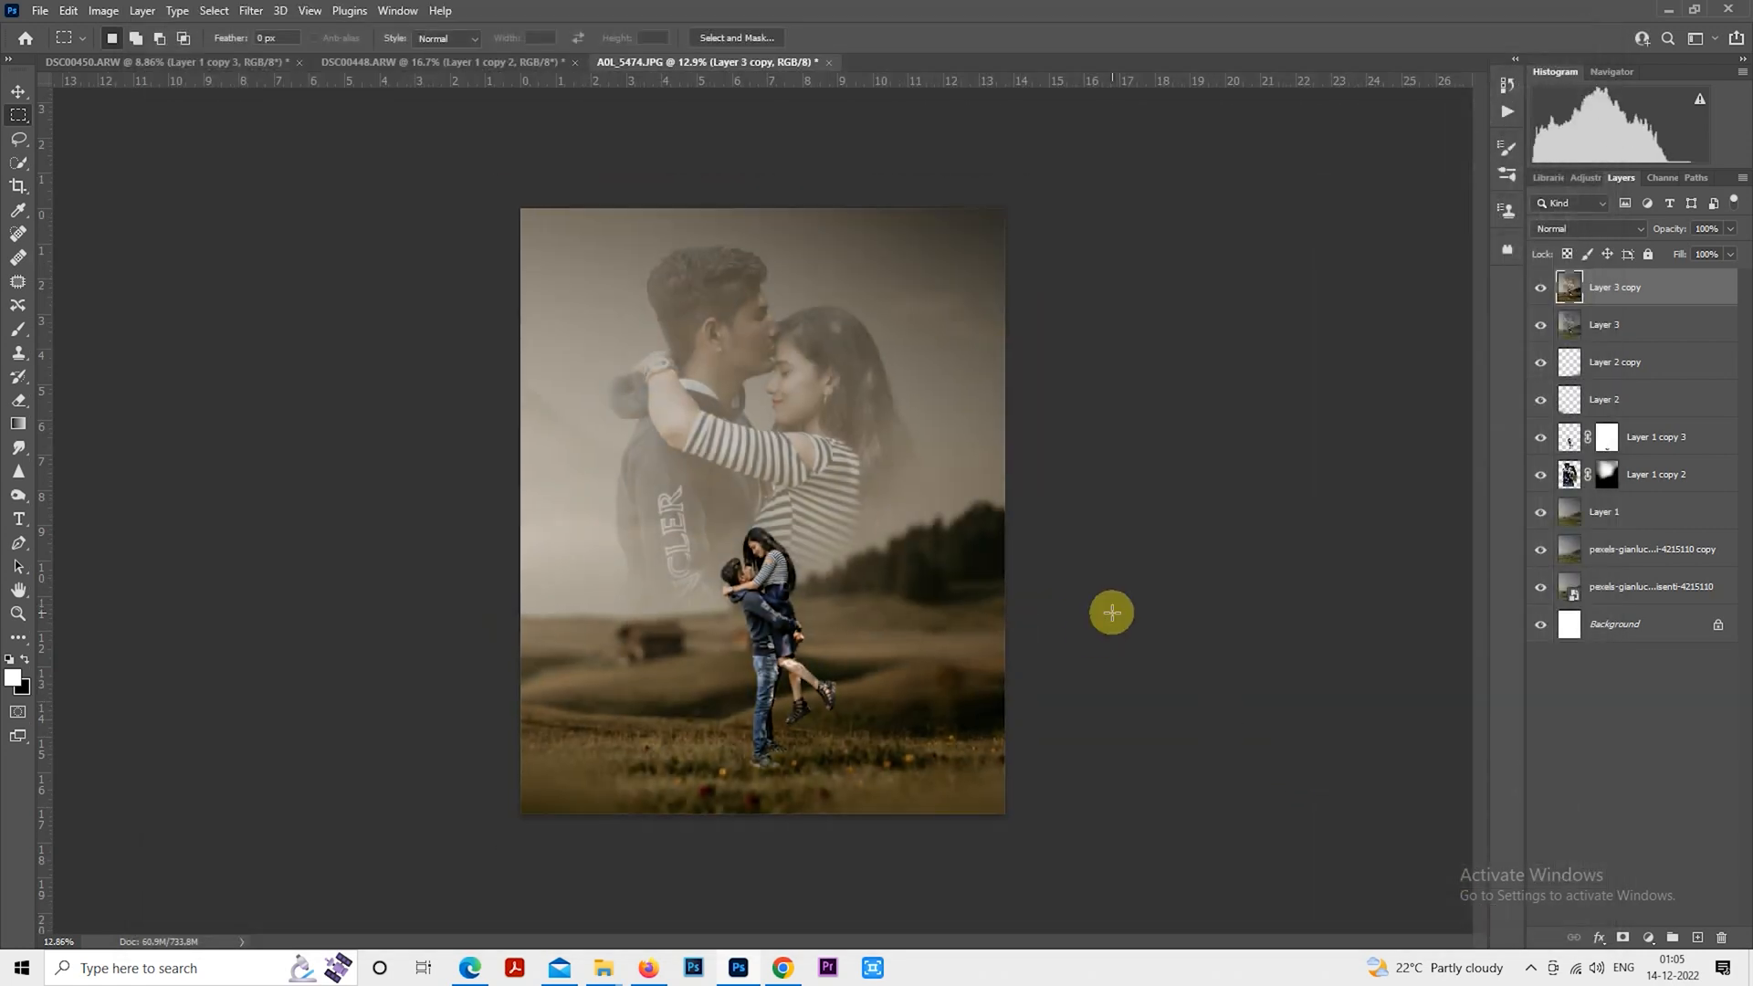
# Add a Color Lookup adjustment layer above the graded image and choose the Crisp_Winter.look 3DLUT after trying several presets
pyautogui.click(1649, 938)
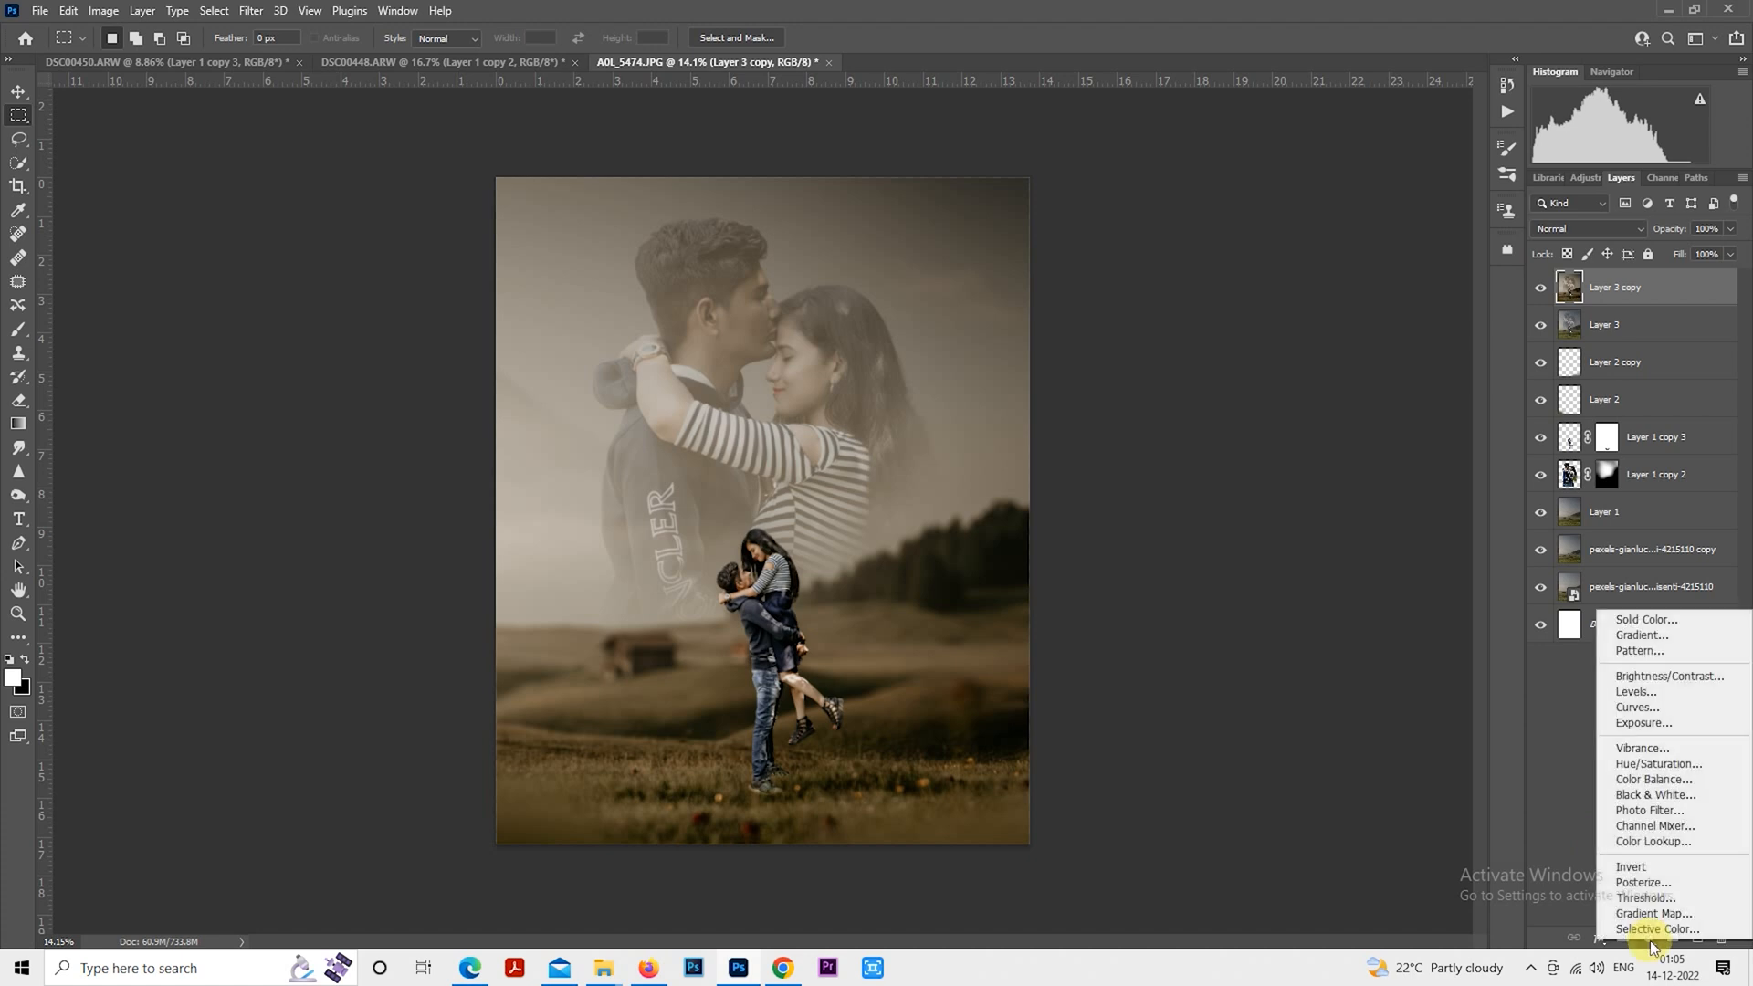
pyautogui.click(1656, 843)
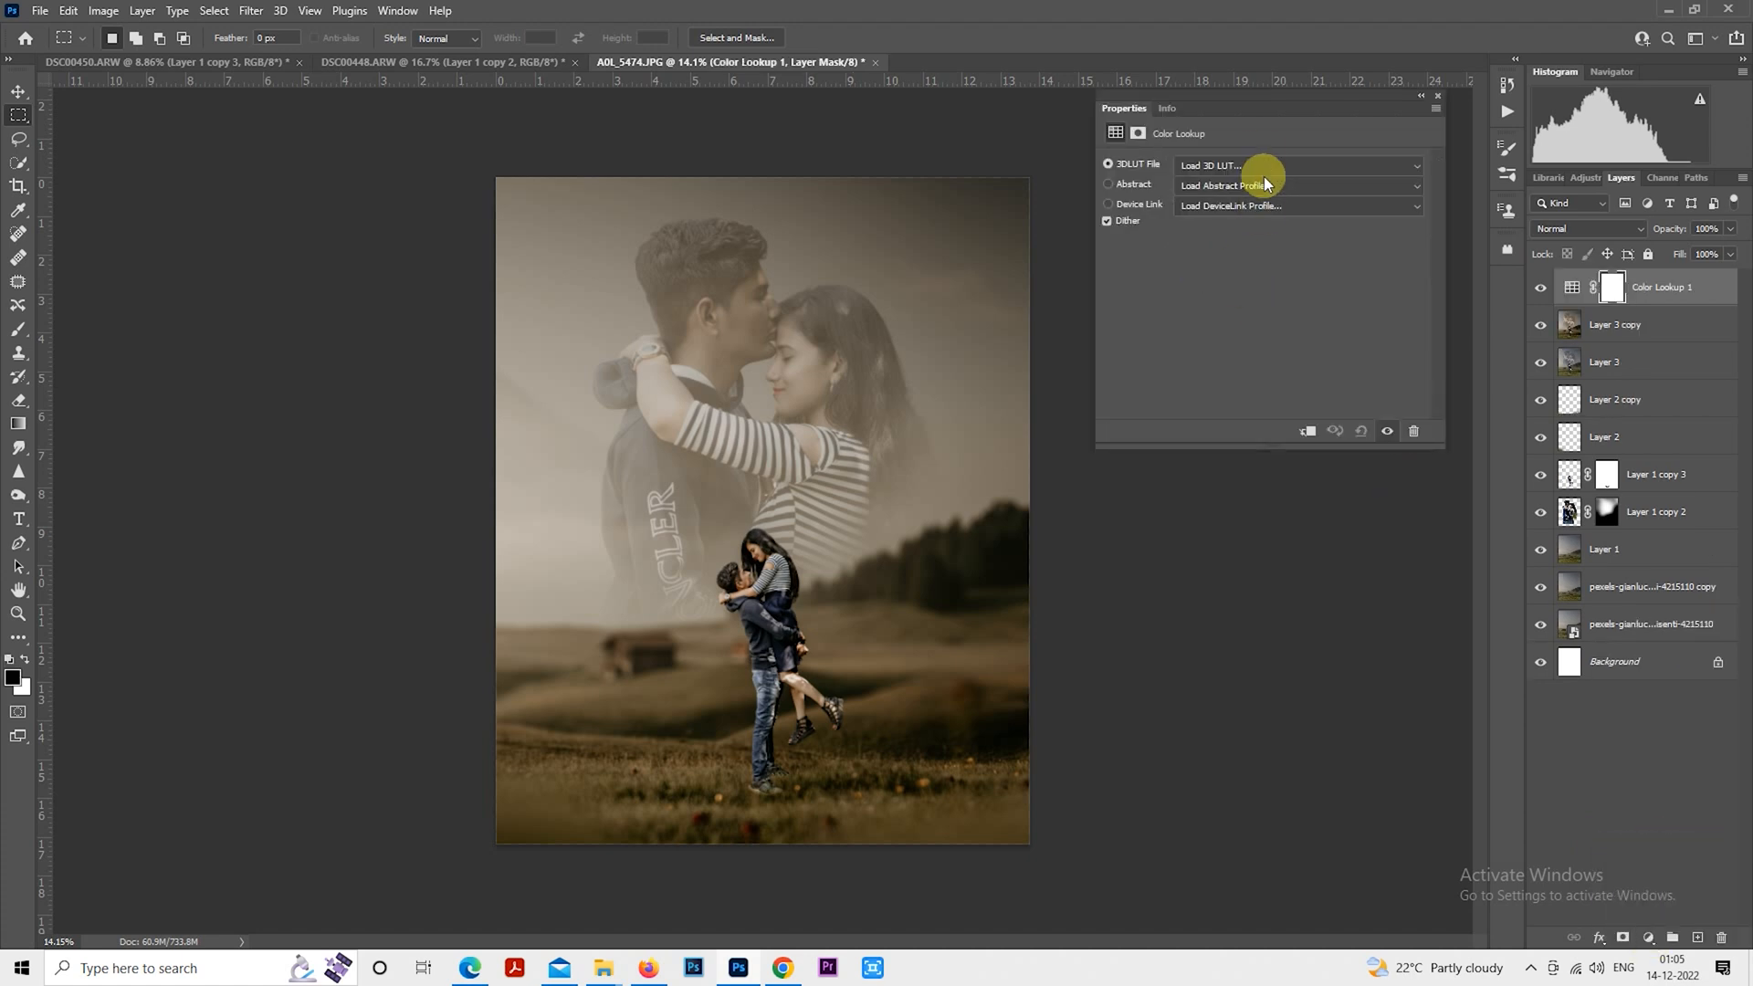
pyautogui.click(1260, 165)
pyautogui.click(1241, 235)
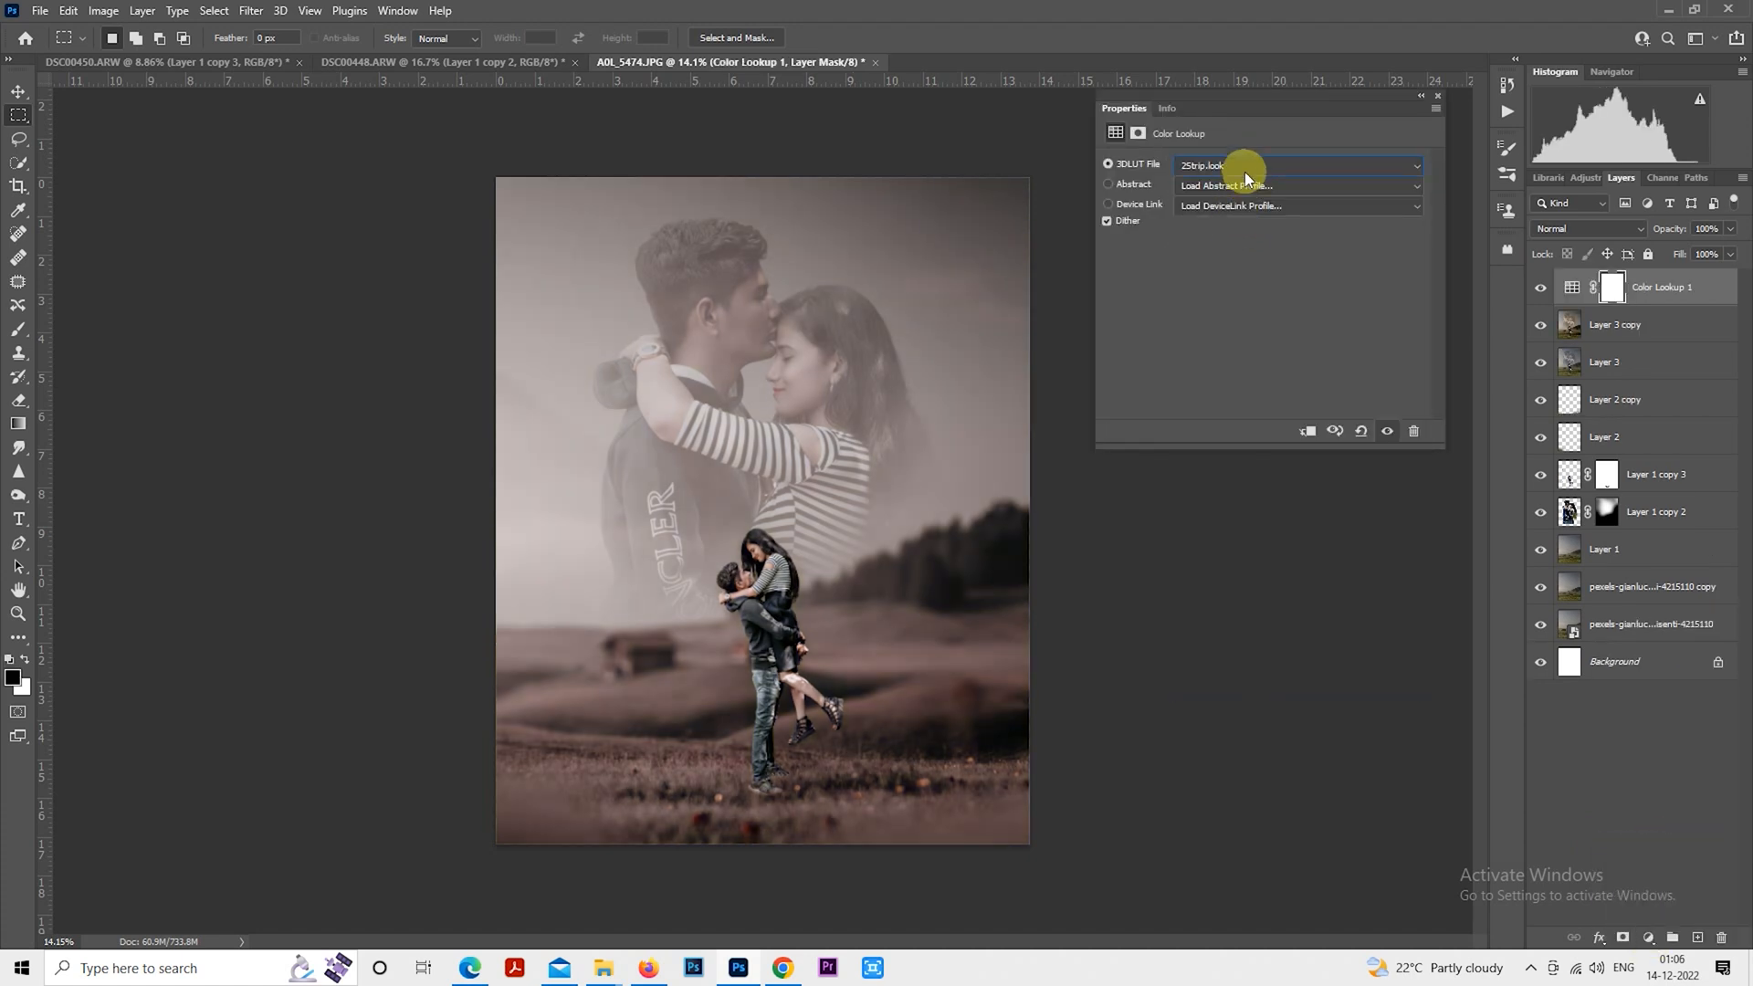
pyautogui.press('Down')
pyautogui.press('Down')
pyautogui.press('Down')
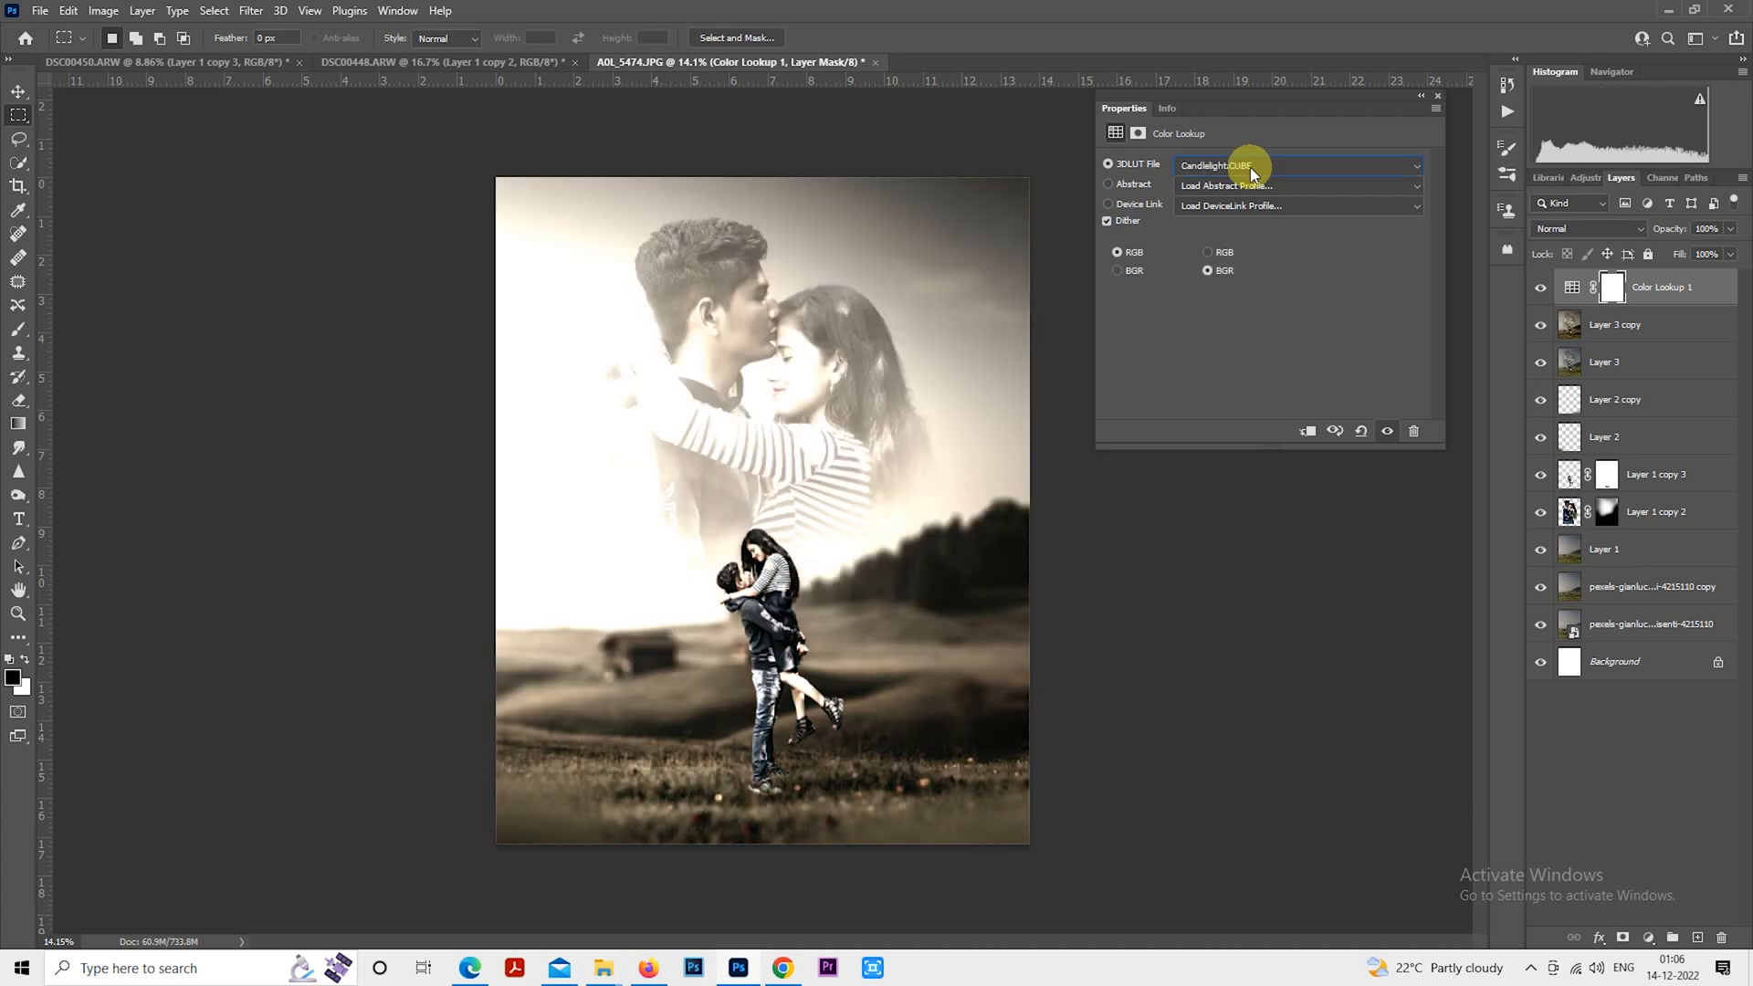
pyautogui.press('Down')
pyautogui.press('Down')
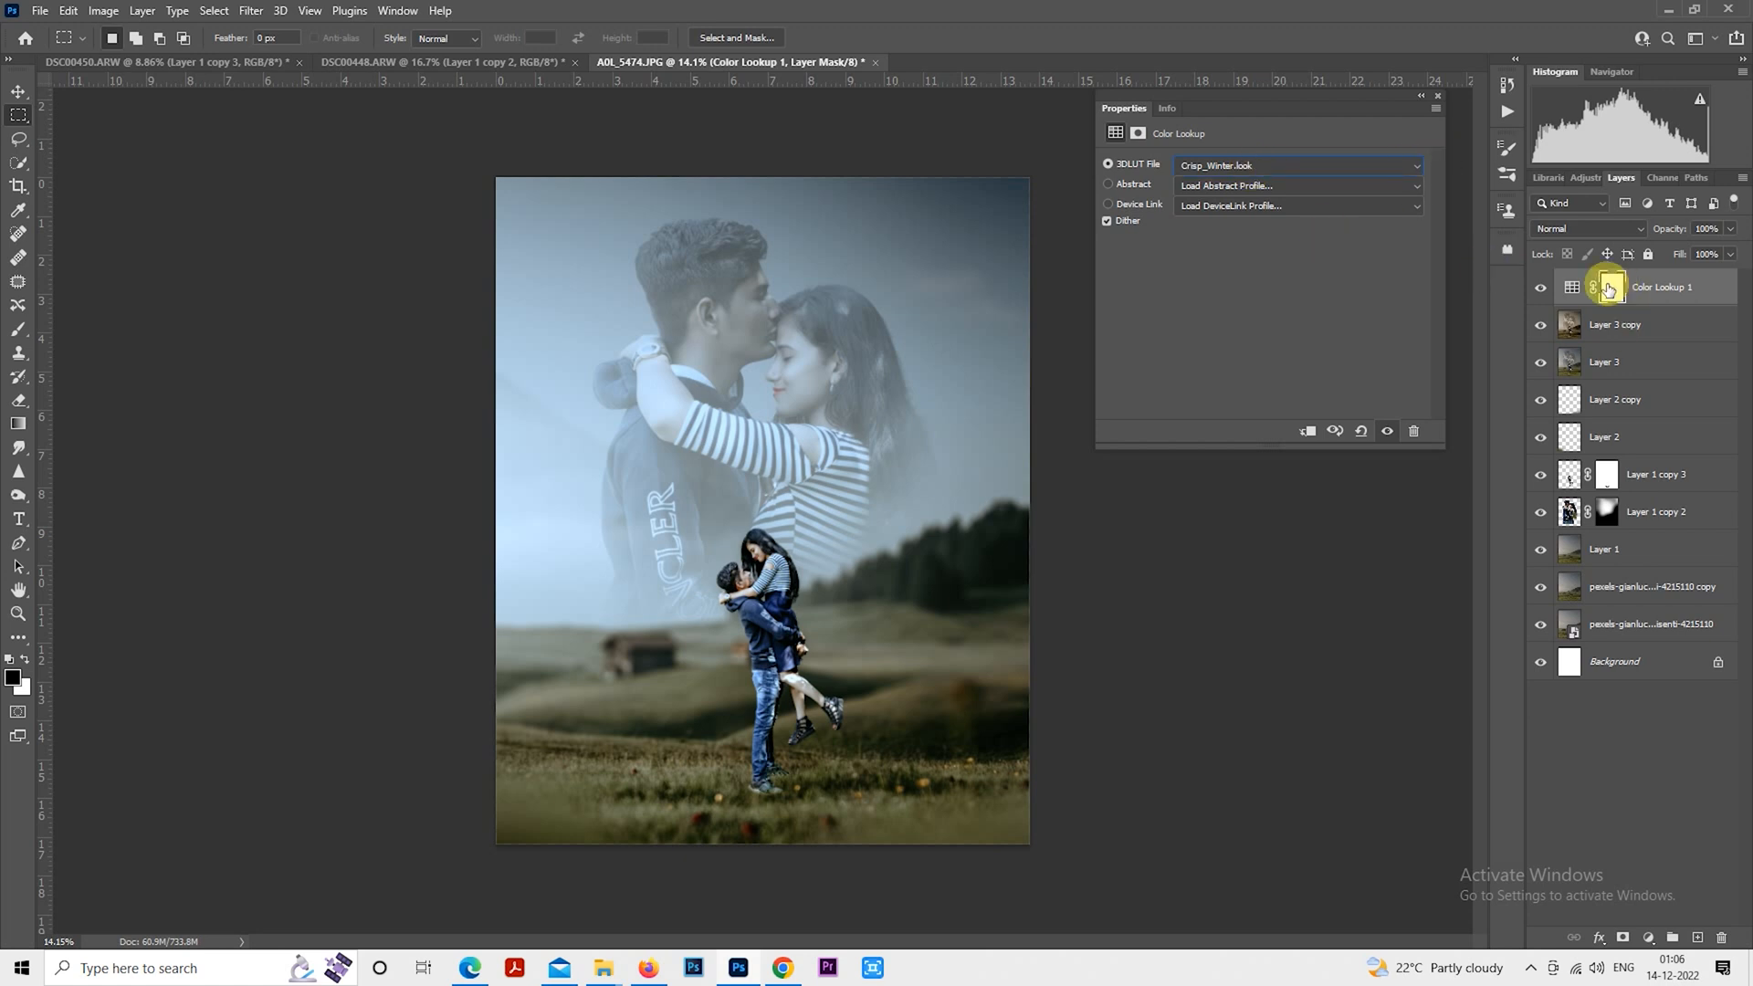
# Compare the image with and without the Color Lookup and Layer 3 copy grades, and reduce the Color Lookup layer's opacity to about 21%
pyautogui.click(1540, 289)
pyautogui.click(1540, 288)
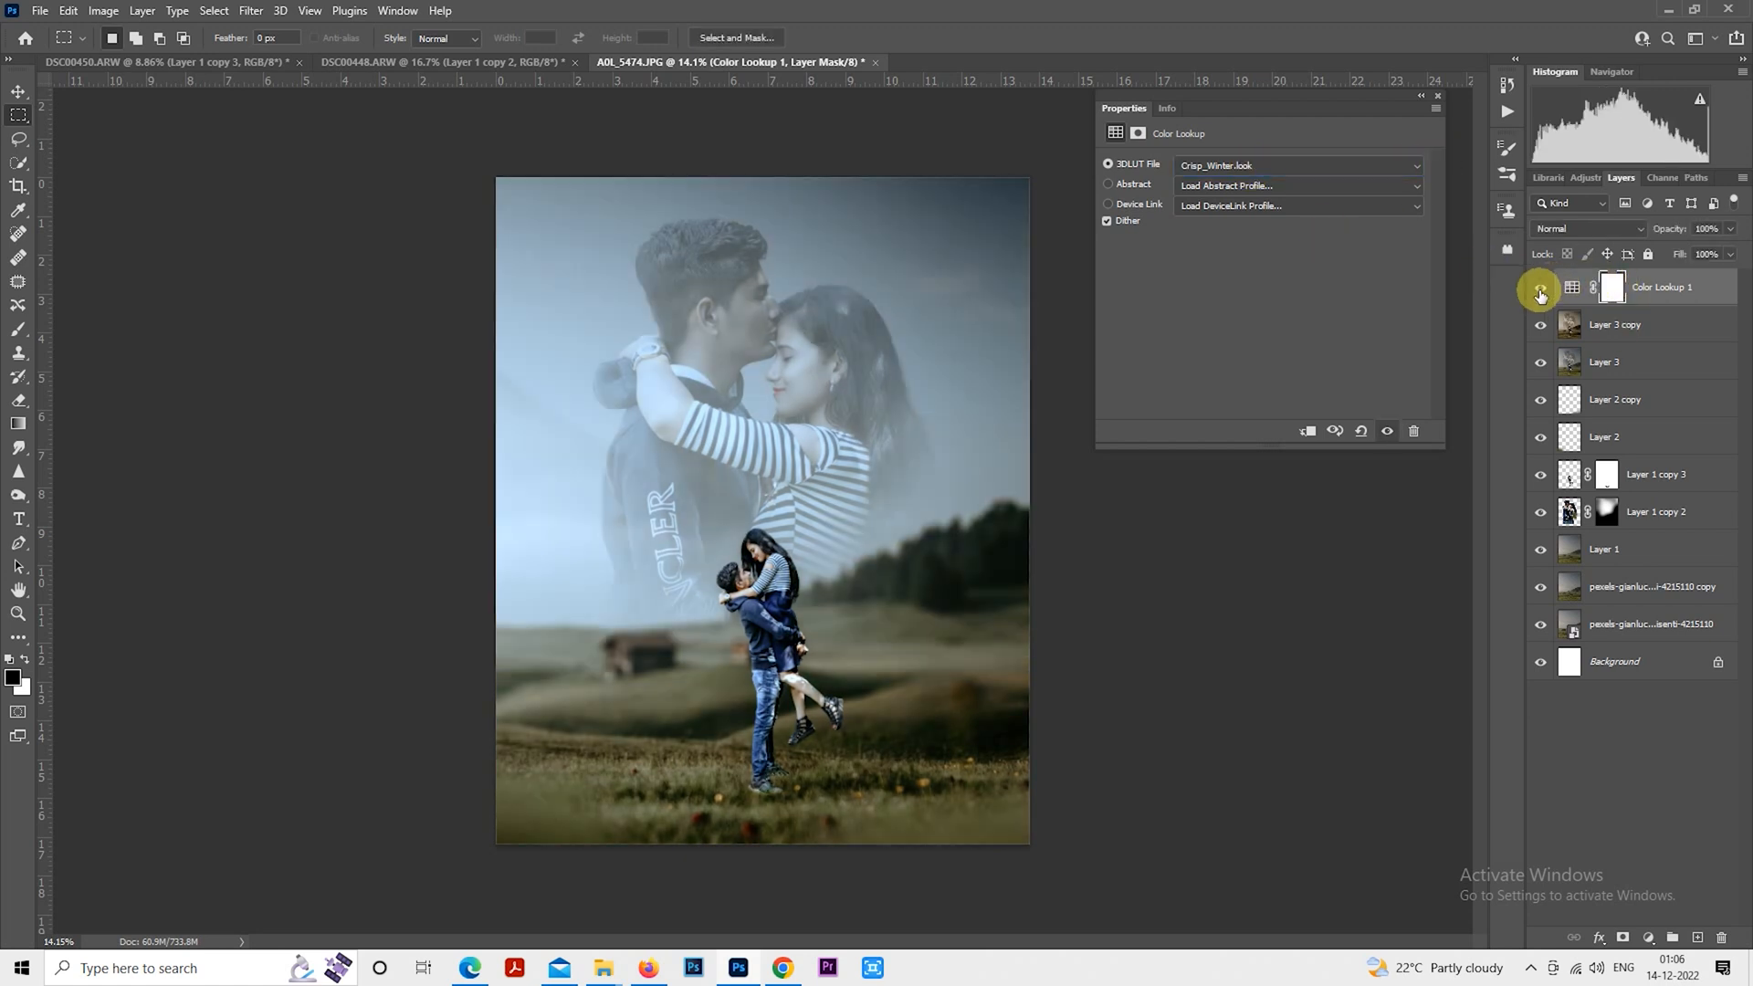
pyautogui.click(1541, 327)
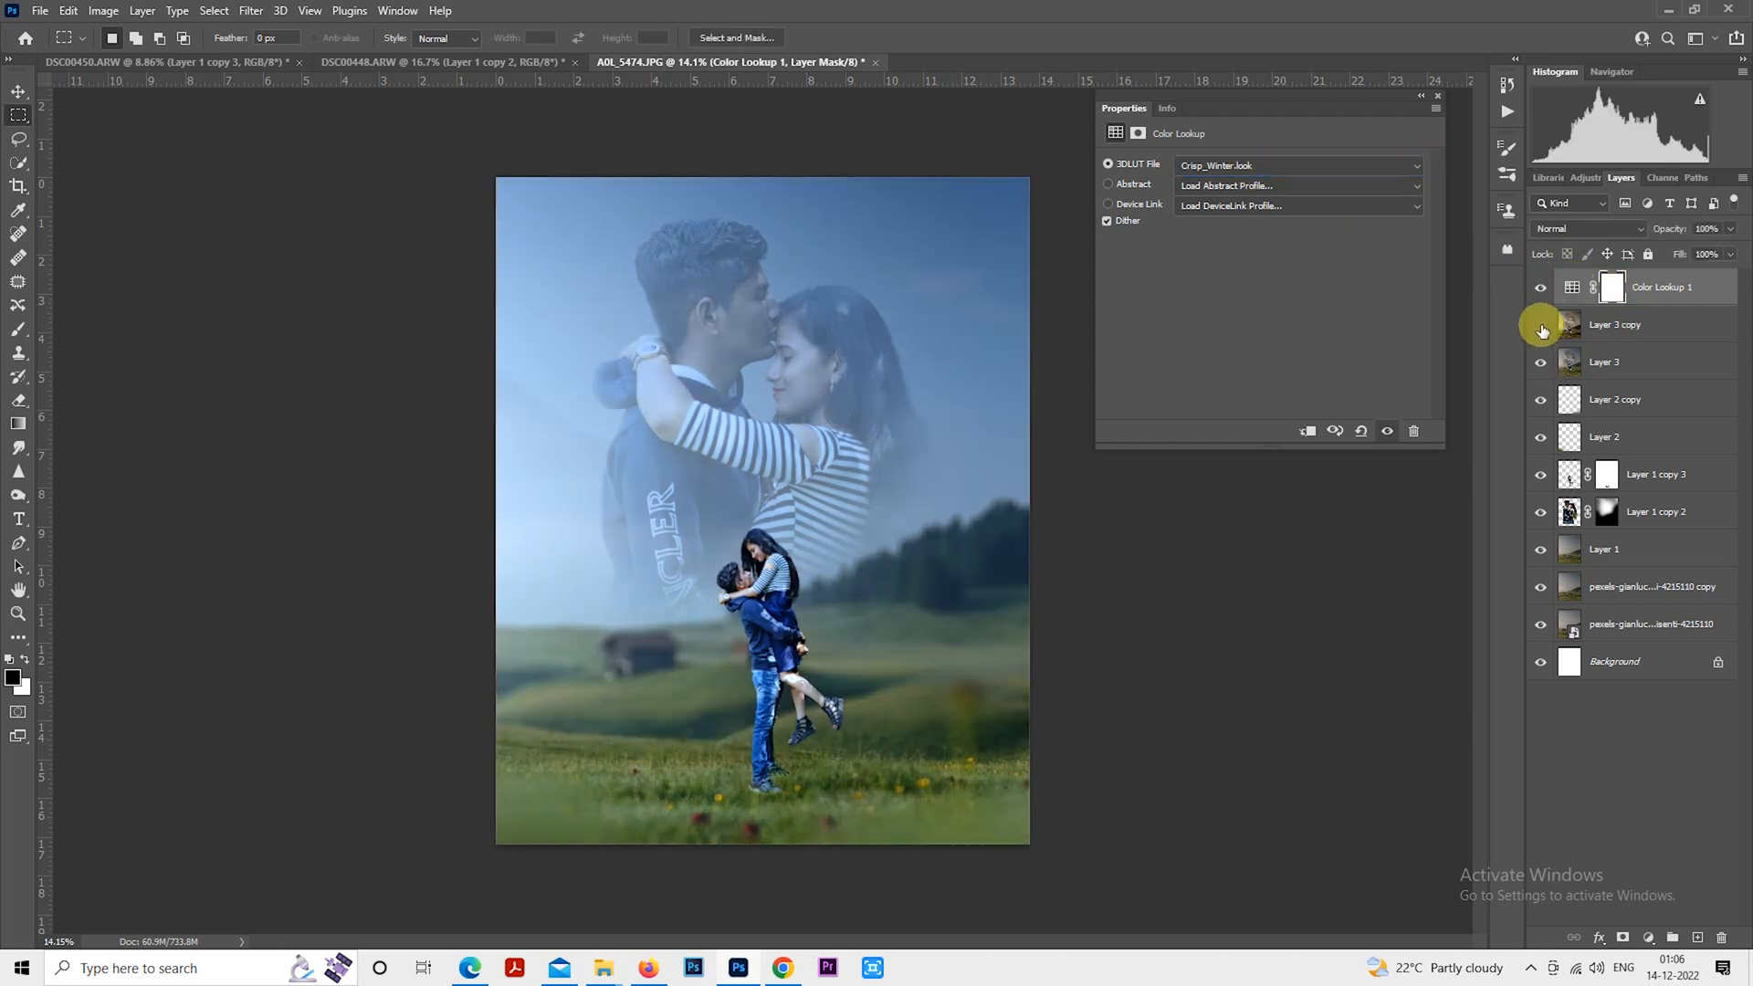
pyautogui.click(1541, 327)
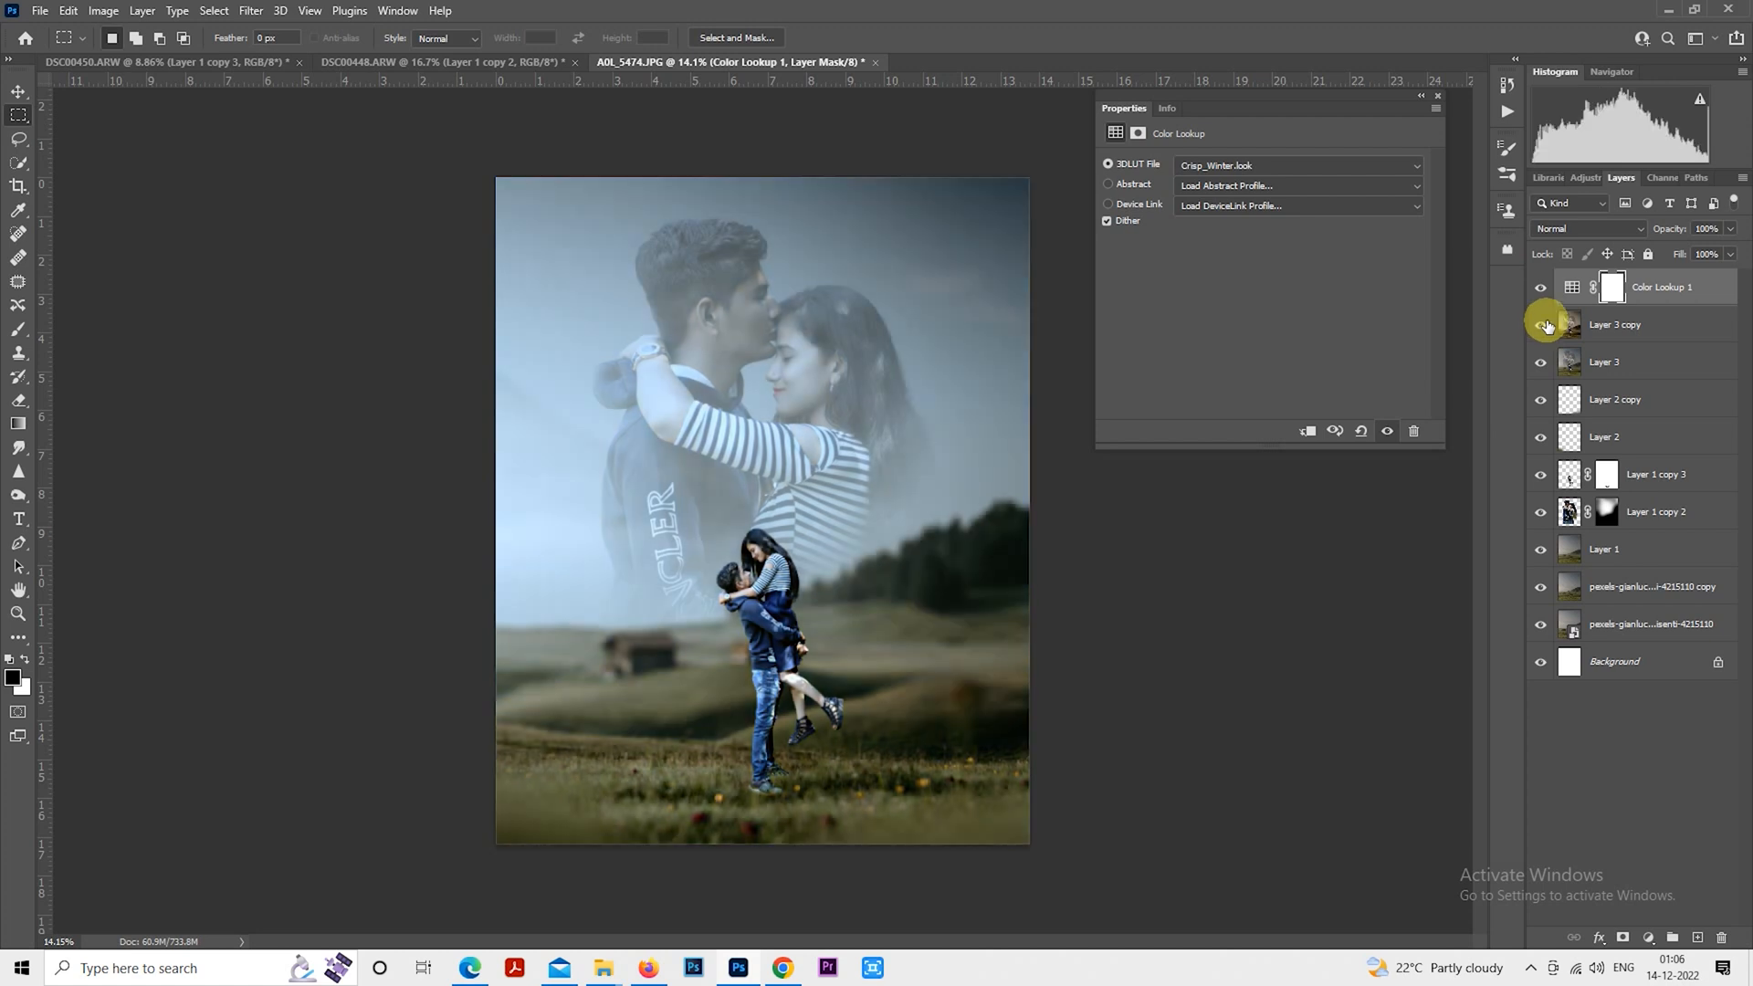
pyautogui.click(1667, 230)
pyautogui.moveTo(1612, 237)
pyautogui.mouseDown()
pyautogui.moveTo(1549, 236)
pyautogui.moveTo(1587, 237)
pyautogui.mouseUp()
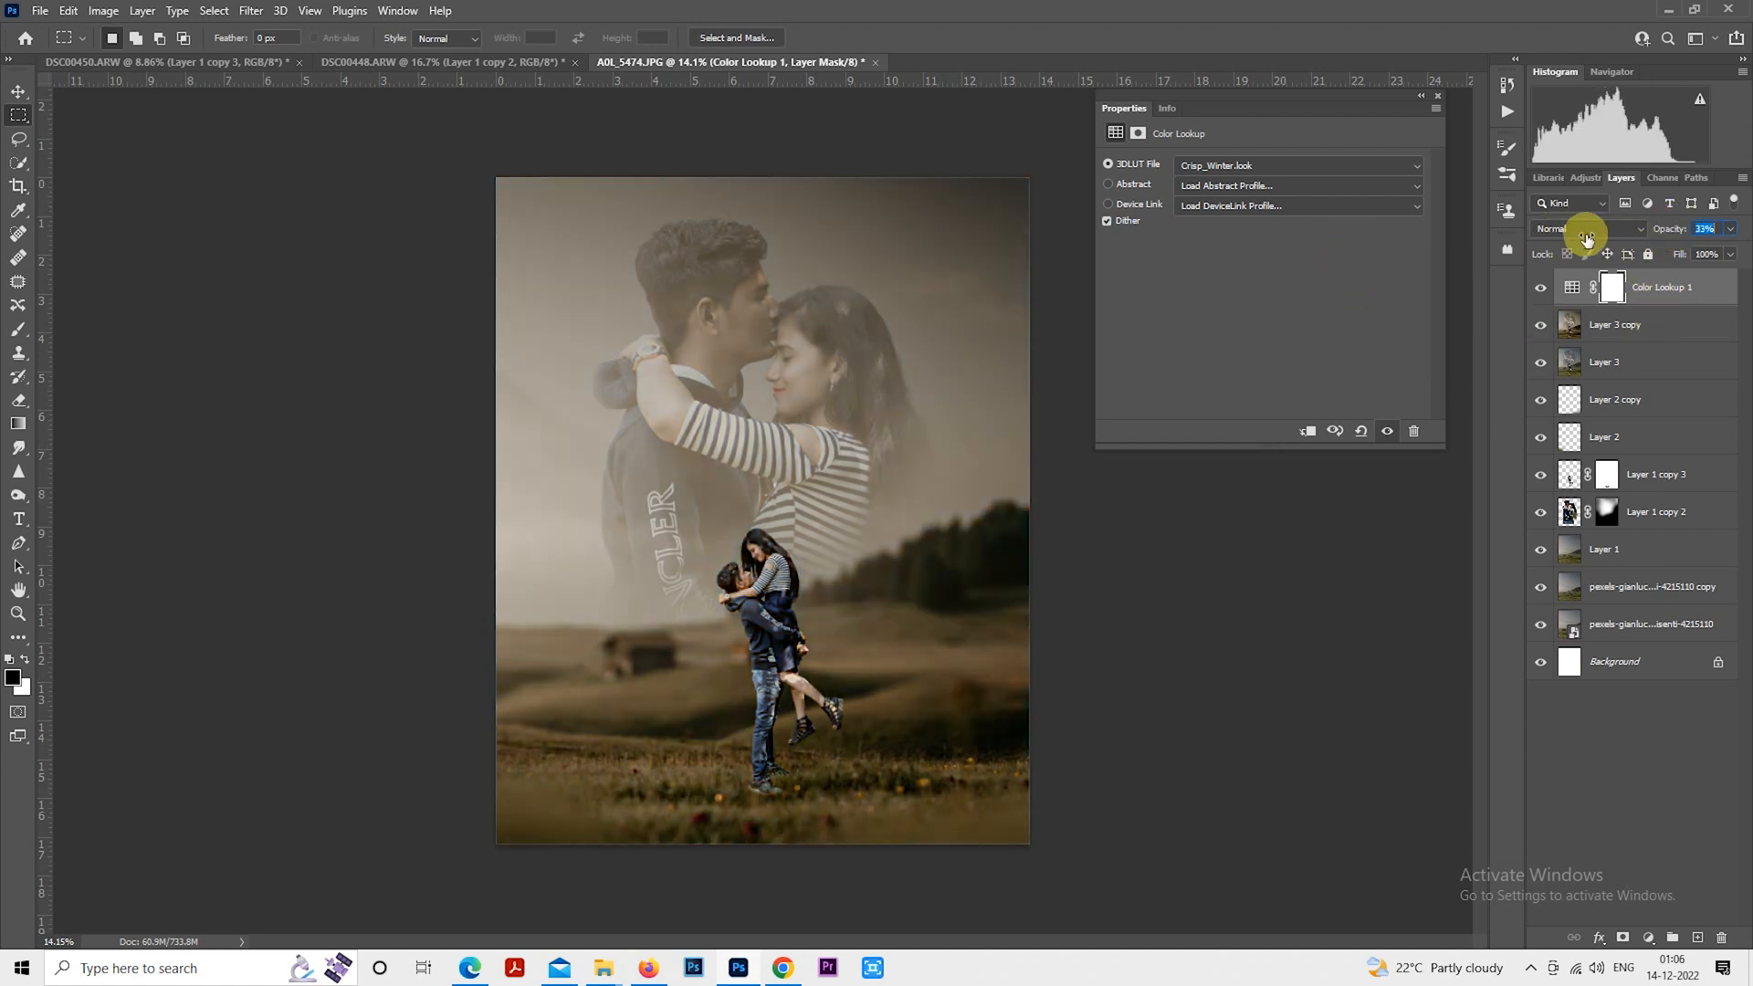
pyautogui.click(1440, 96)
pyautogui.click(1671, 230)
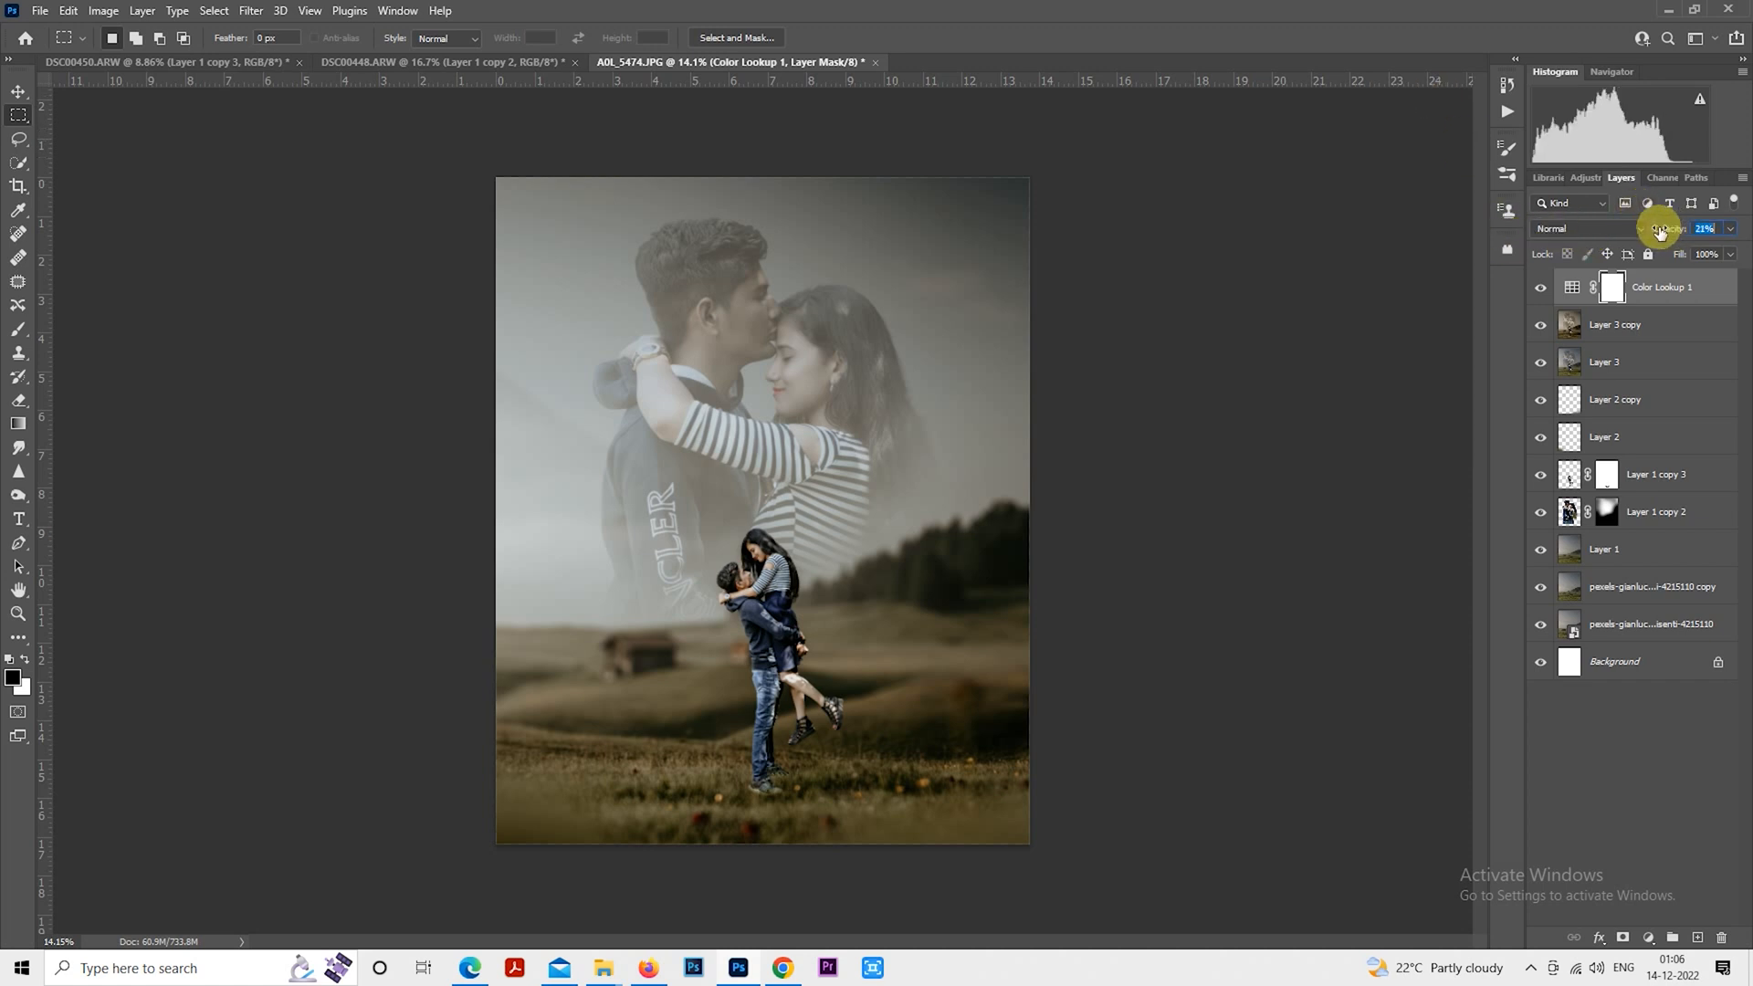
pyautogui.moveTo(1671, 230); pyautogui.dragTo(1672, 229)
# Create a new layer on top, draw a dark gradient fading upward from the photo's lower edge, and lower its opacity to 61%
pyautogui.click(1698, 938)
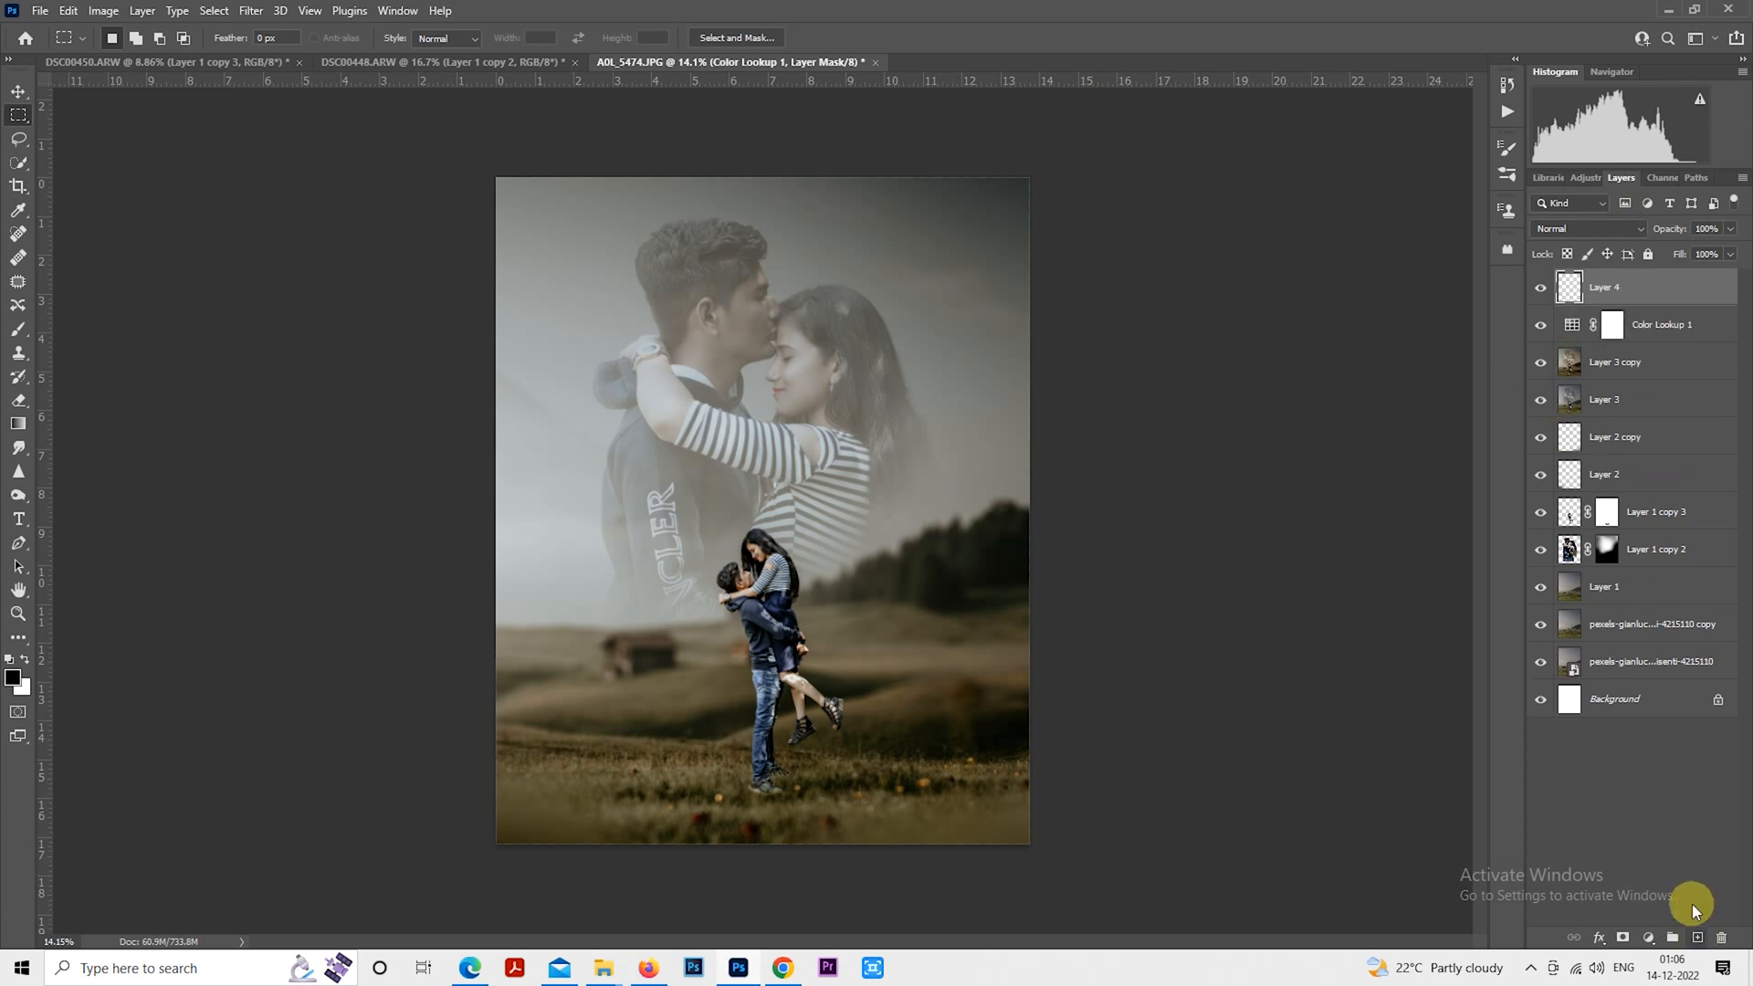
pyautogui.press('x')
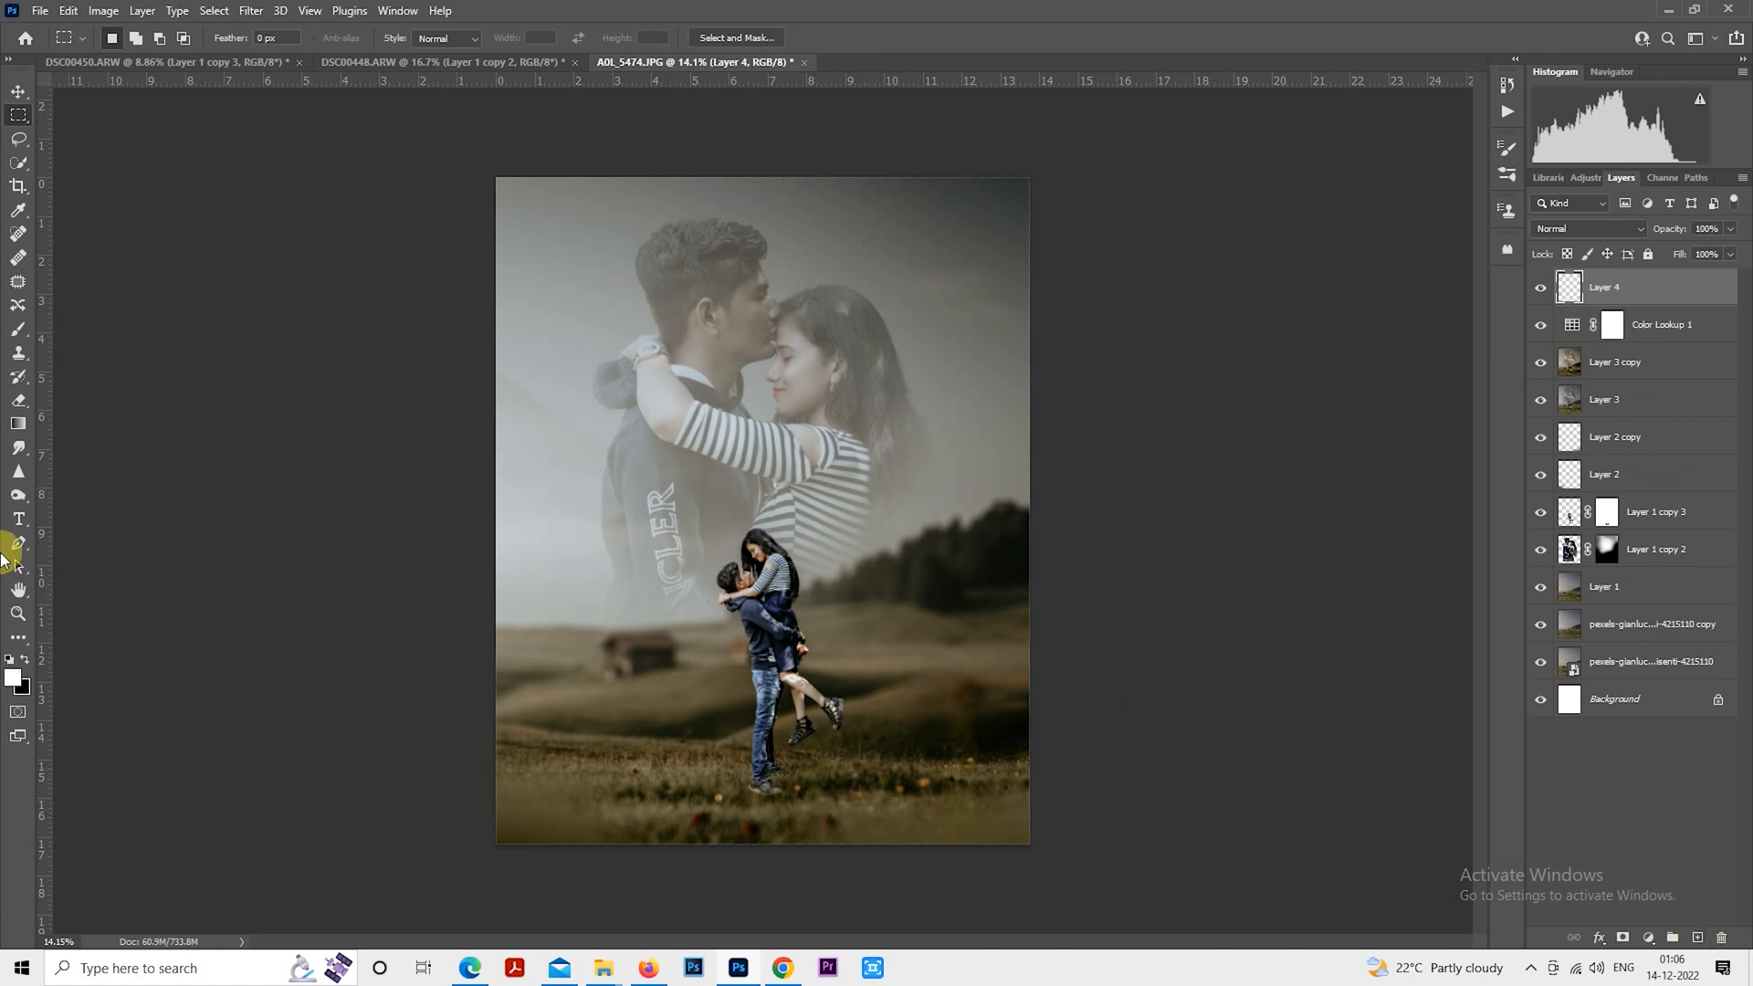
pyautogui.click(22, 422)
pyautogui.moveTo(720, 885); pyautogui.dragTo(720, 719)
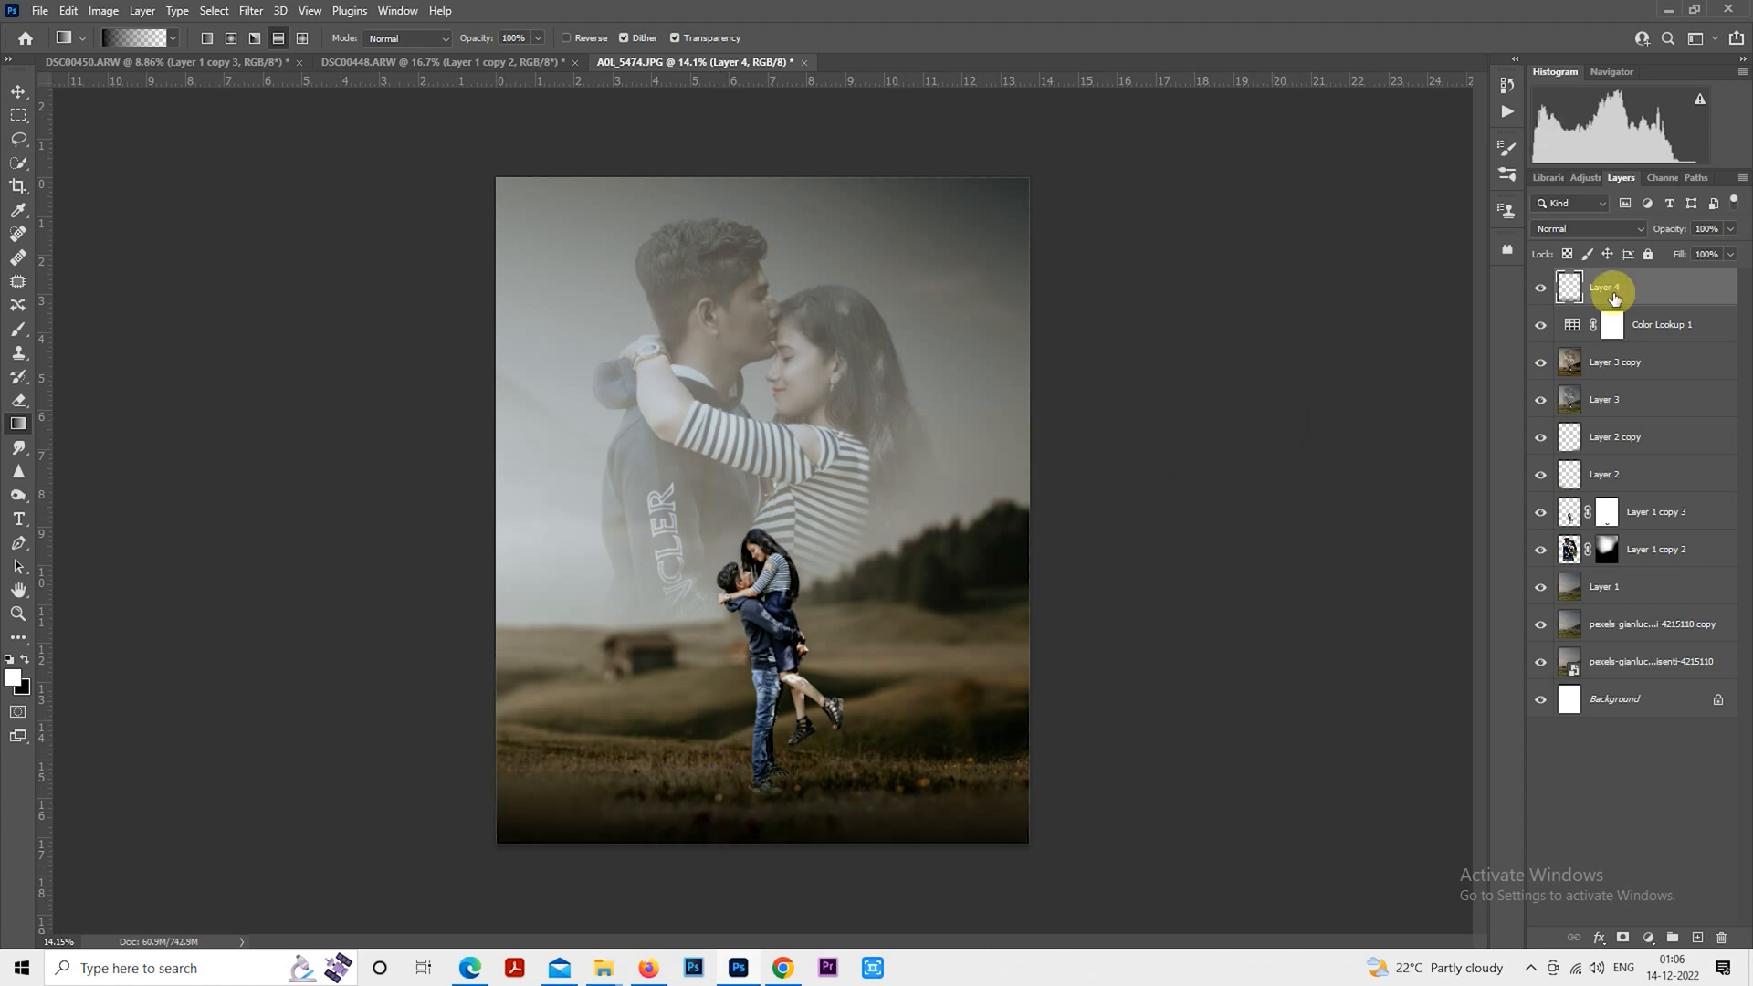
pyautogui.moveTo(1680, 227); pyautogui.dragTo(1637, 236)
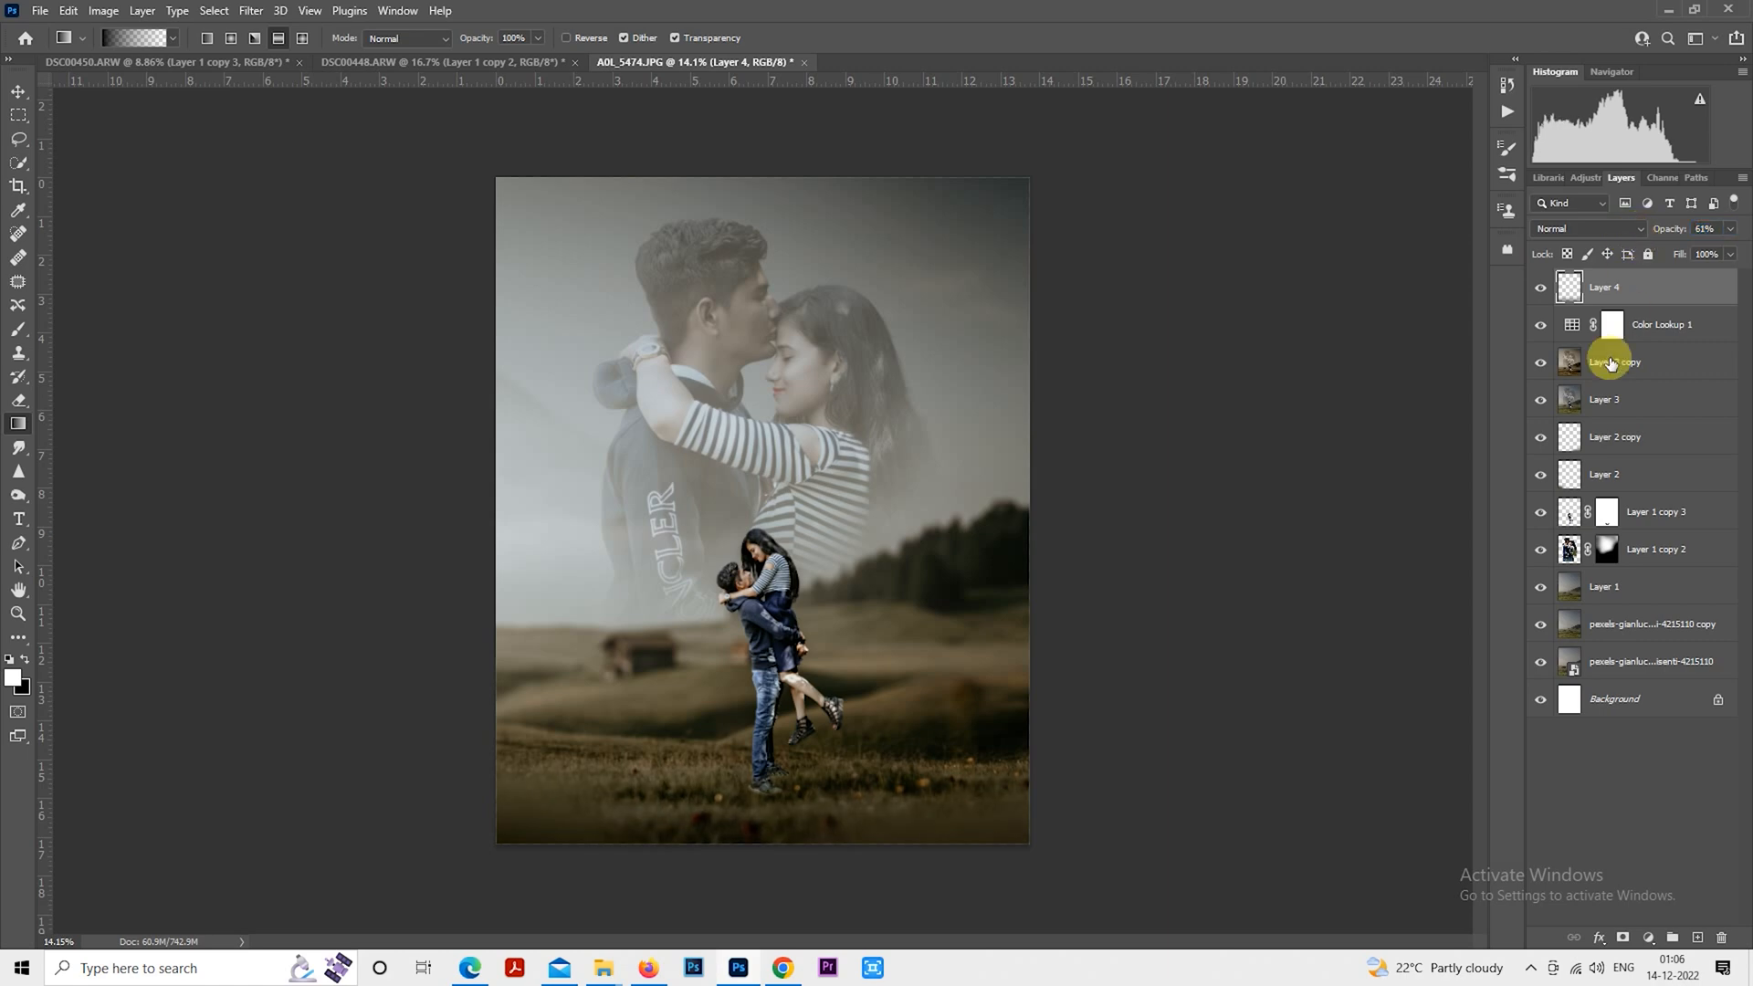
# Duplicate Layer 3 copy and use the Clone Stamp to cover the green grass blade and patchy marks on the woman's raised leg with skin
pyautogui.click(1598, 382)
pyautogui.hotkey('ctrl', 'j')
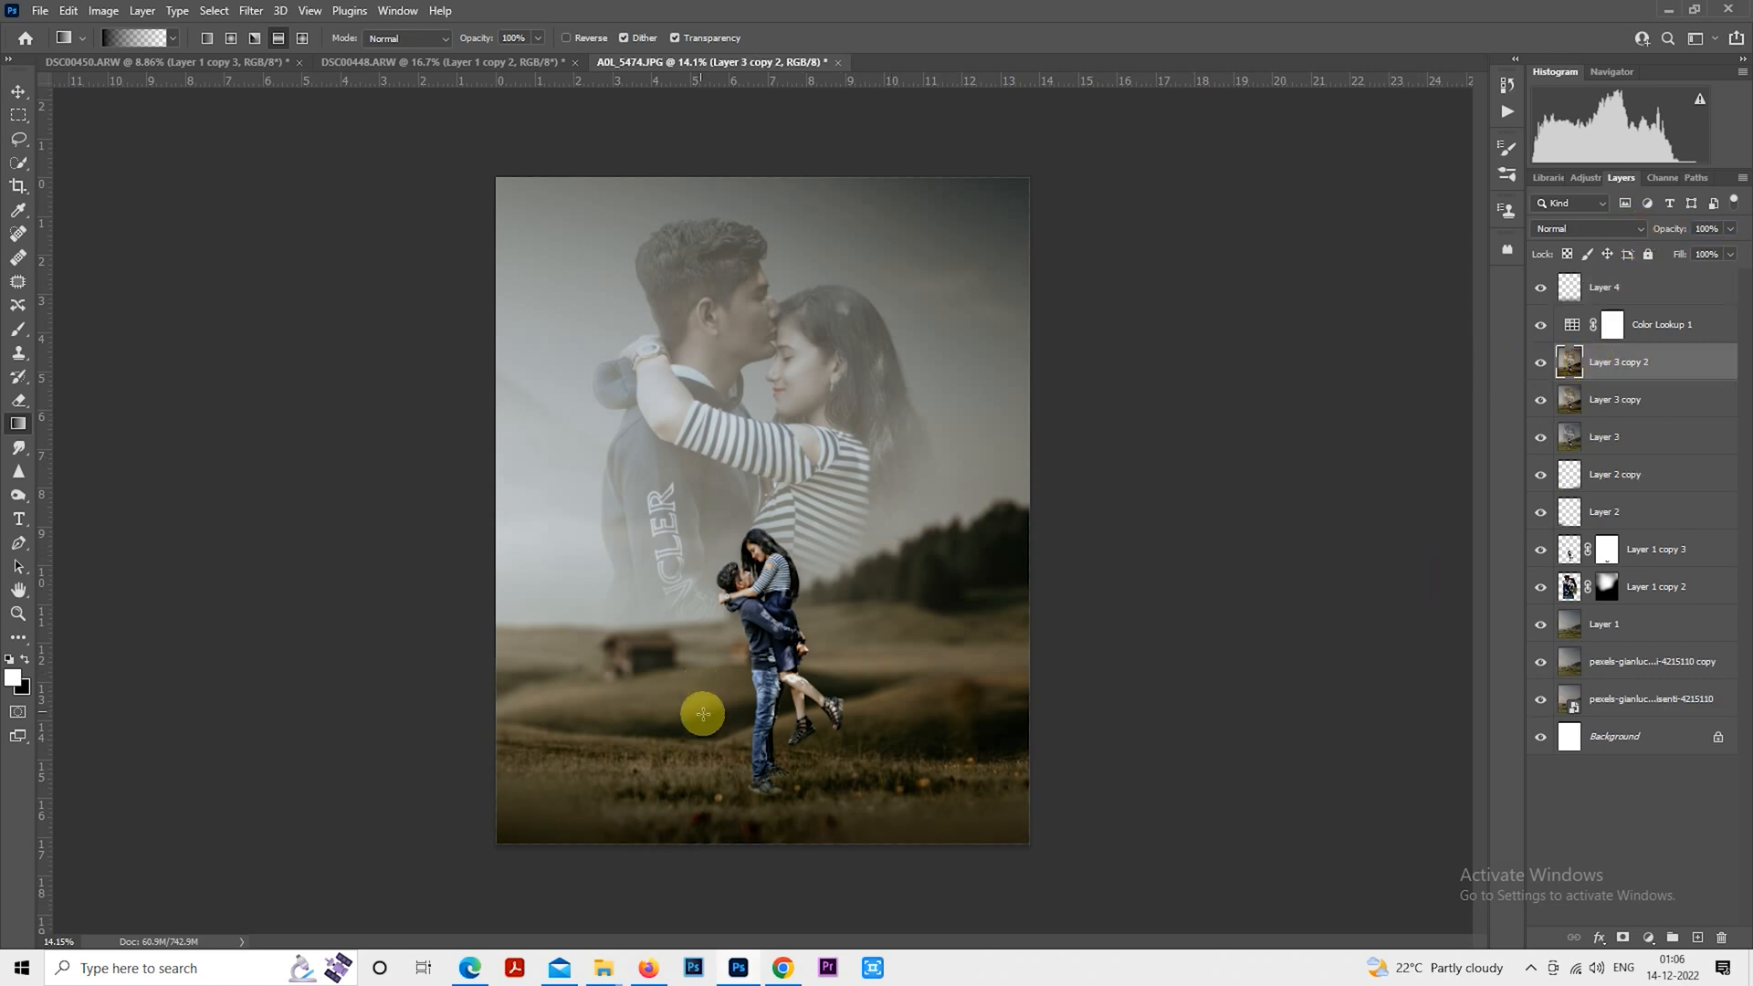
pyautogui.scroll(3, 803, 721)
pyautogui.scroll(10, 827, 735)
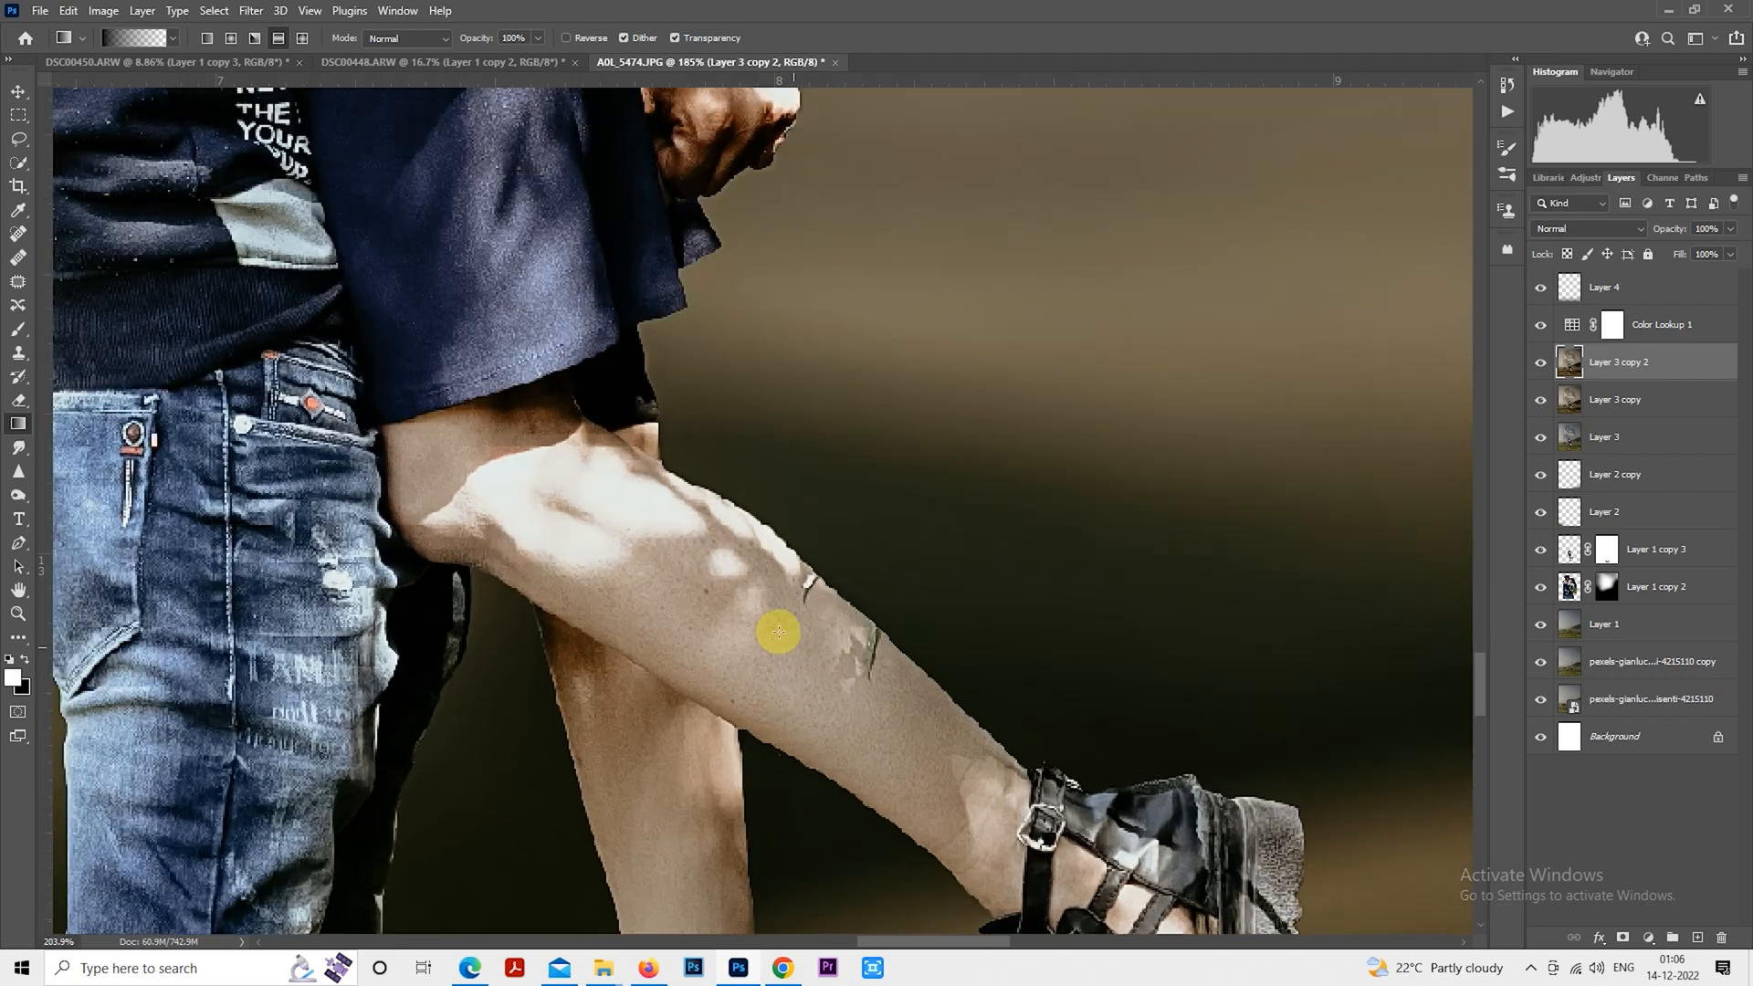
pyautogui.scroll(2, 833, 613)
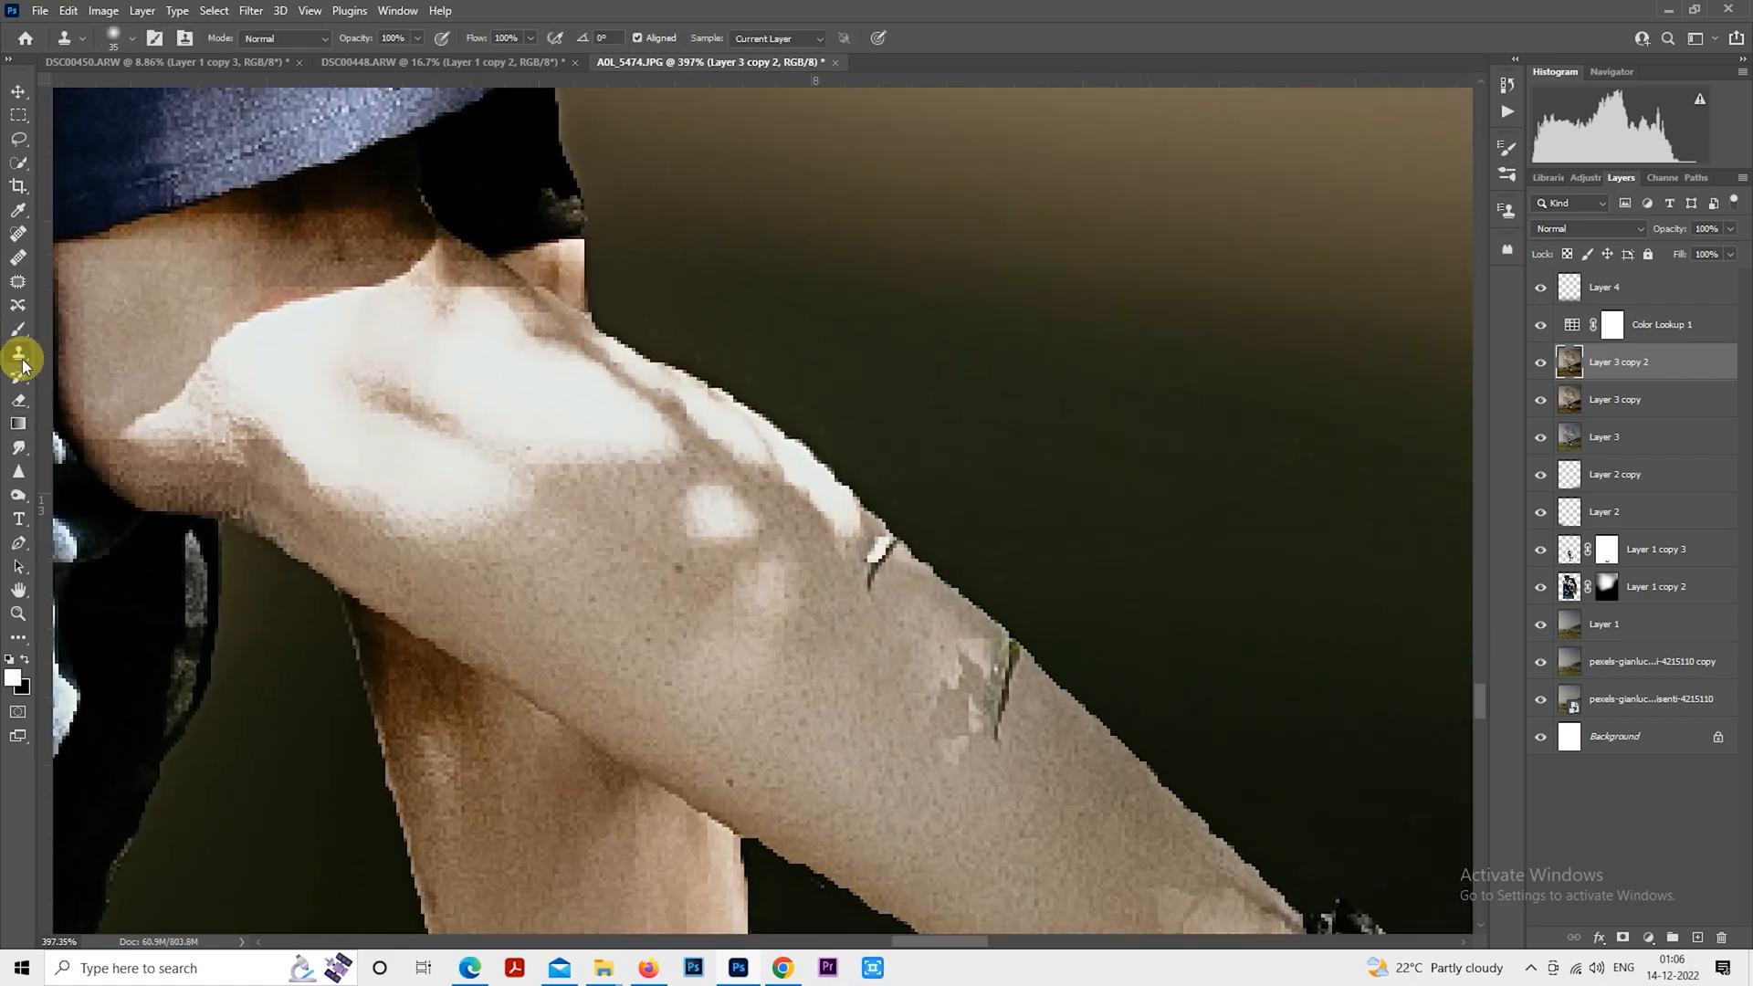
pyautogui.click(22, 359)
pyautogui.scroll(3, 841, 589)
pyautogui.moveTo(900, 548); pyautogui.dragTo(646, 493)
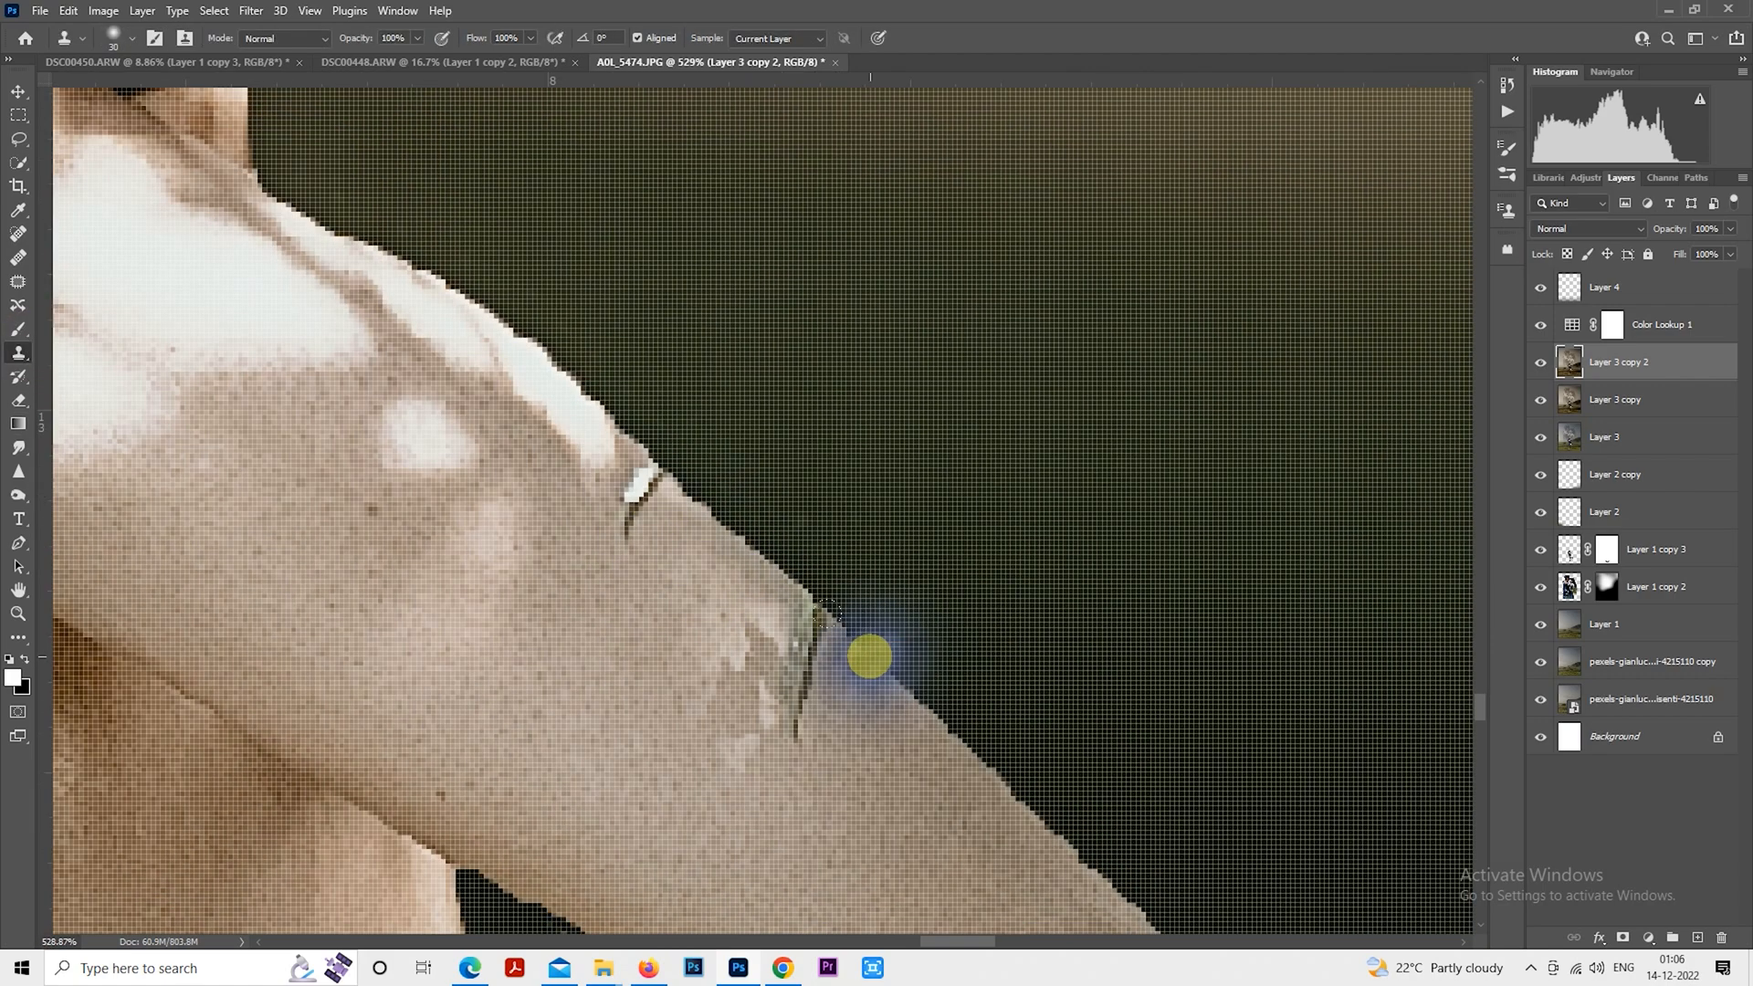
pyautogui.keyDown('alt'); pyautogui.click(888, 663); pyautogui.keyUp('alt')
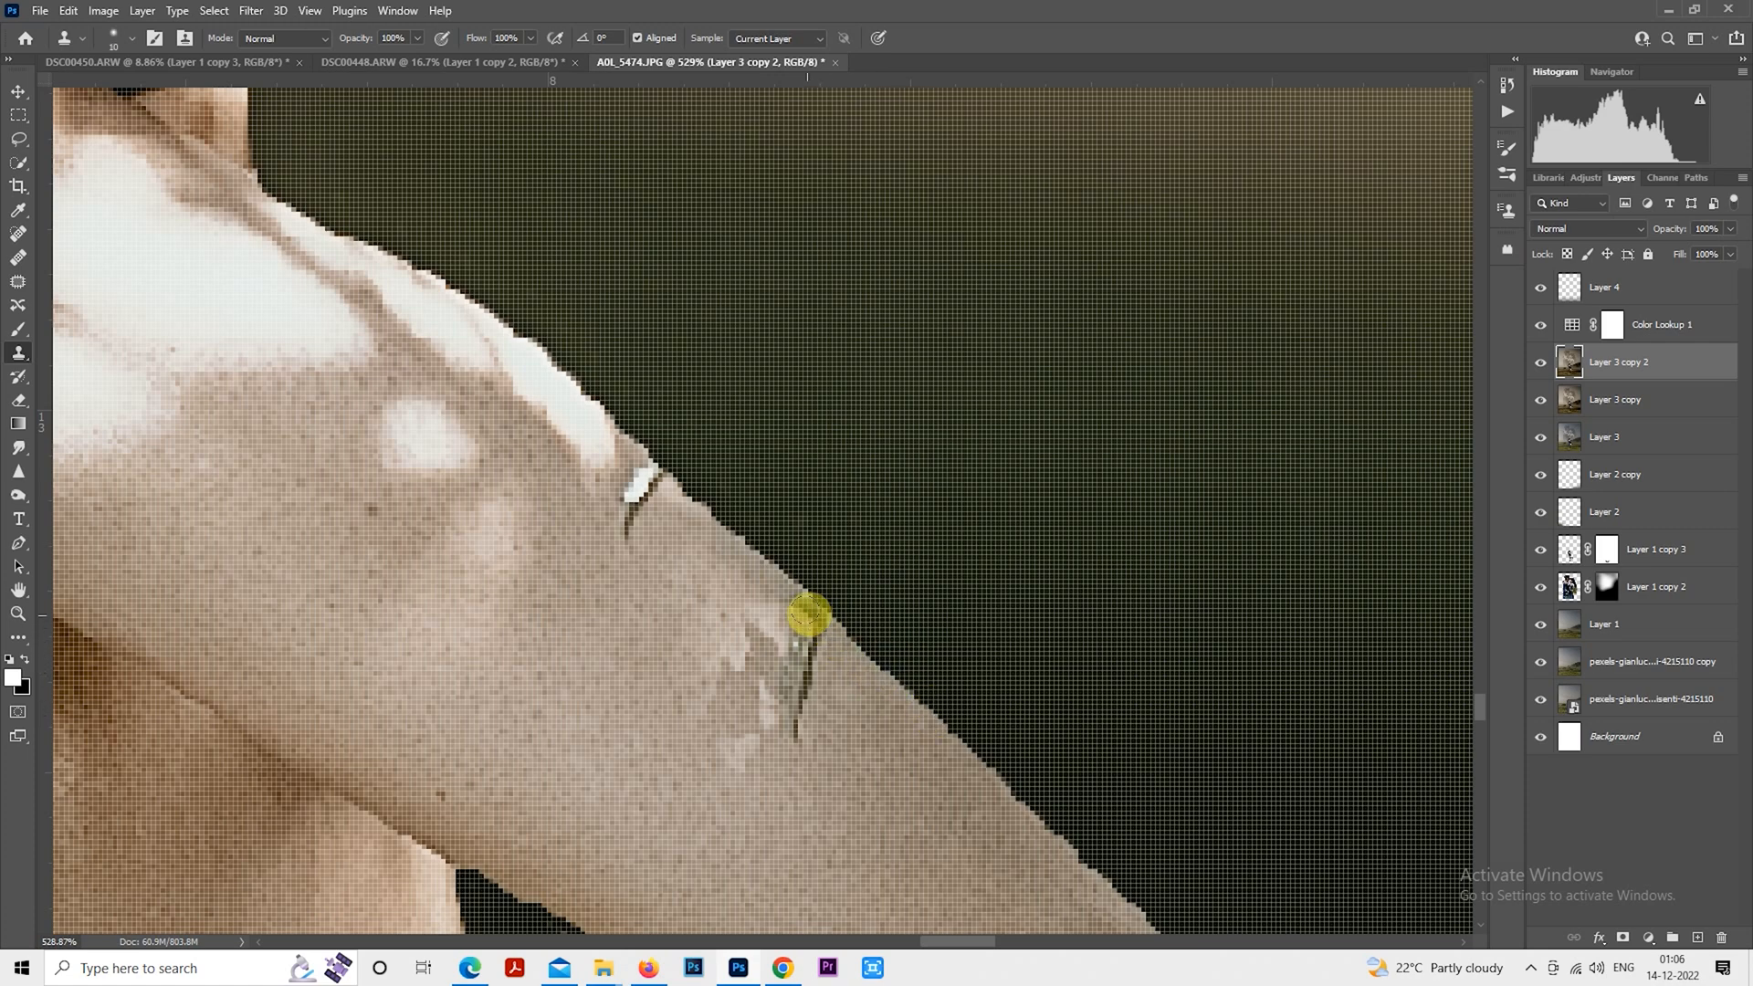
pyautogui.moveTo(809, 632)
pyautogui.mouseDown()
pyautogui.moveTo(793, 664)
pyautogui.moveTo(796, 713)
pyautogui.moveTo(737, 590)
pyautogui.moveTo(716, 628)
pyautogui.moveTo(743, 727)
pyautogui.moveTo(709, 740)
pyautogui.moveTo(691, 656)
pyautogui.mouseUp()
# Clone along the raised leg's upper outline around the small white mark to clean up the edge
pyautogui.scroll(-5, 691, 655)
pyautogui.scroll(4, 904, 598)
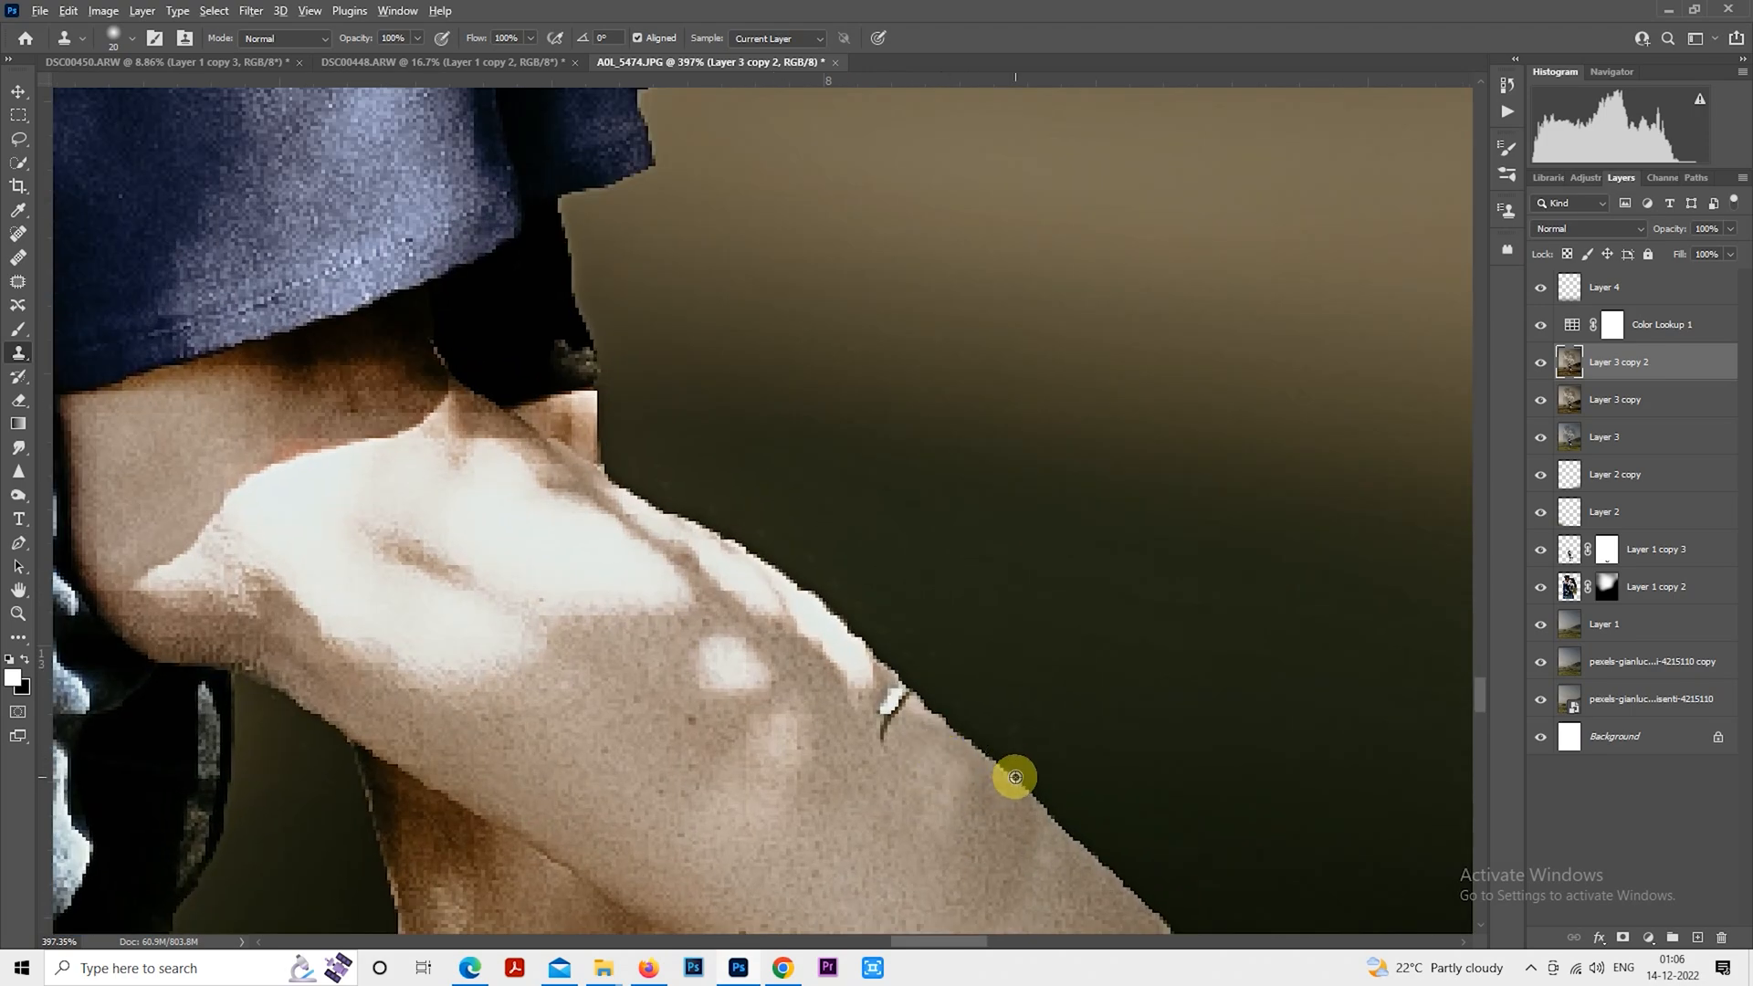
pyautogui.keyDown('alt'); pyautogui.click(1015, 782); pyautogui.keyUp('alt')
pyautogui.moveTo(912, 702); pyautogui.dragTo(904, 691)
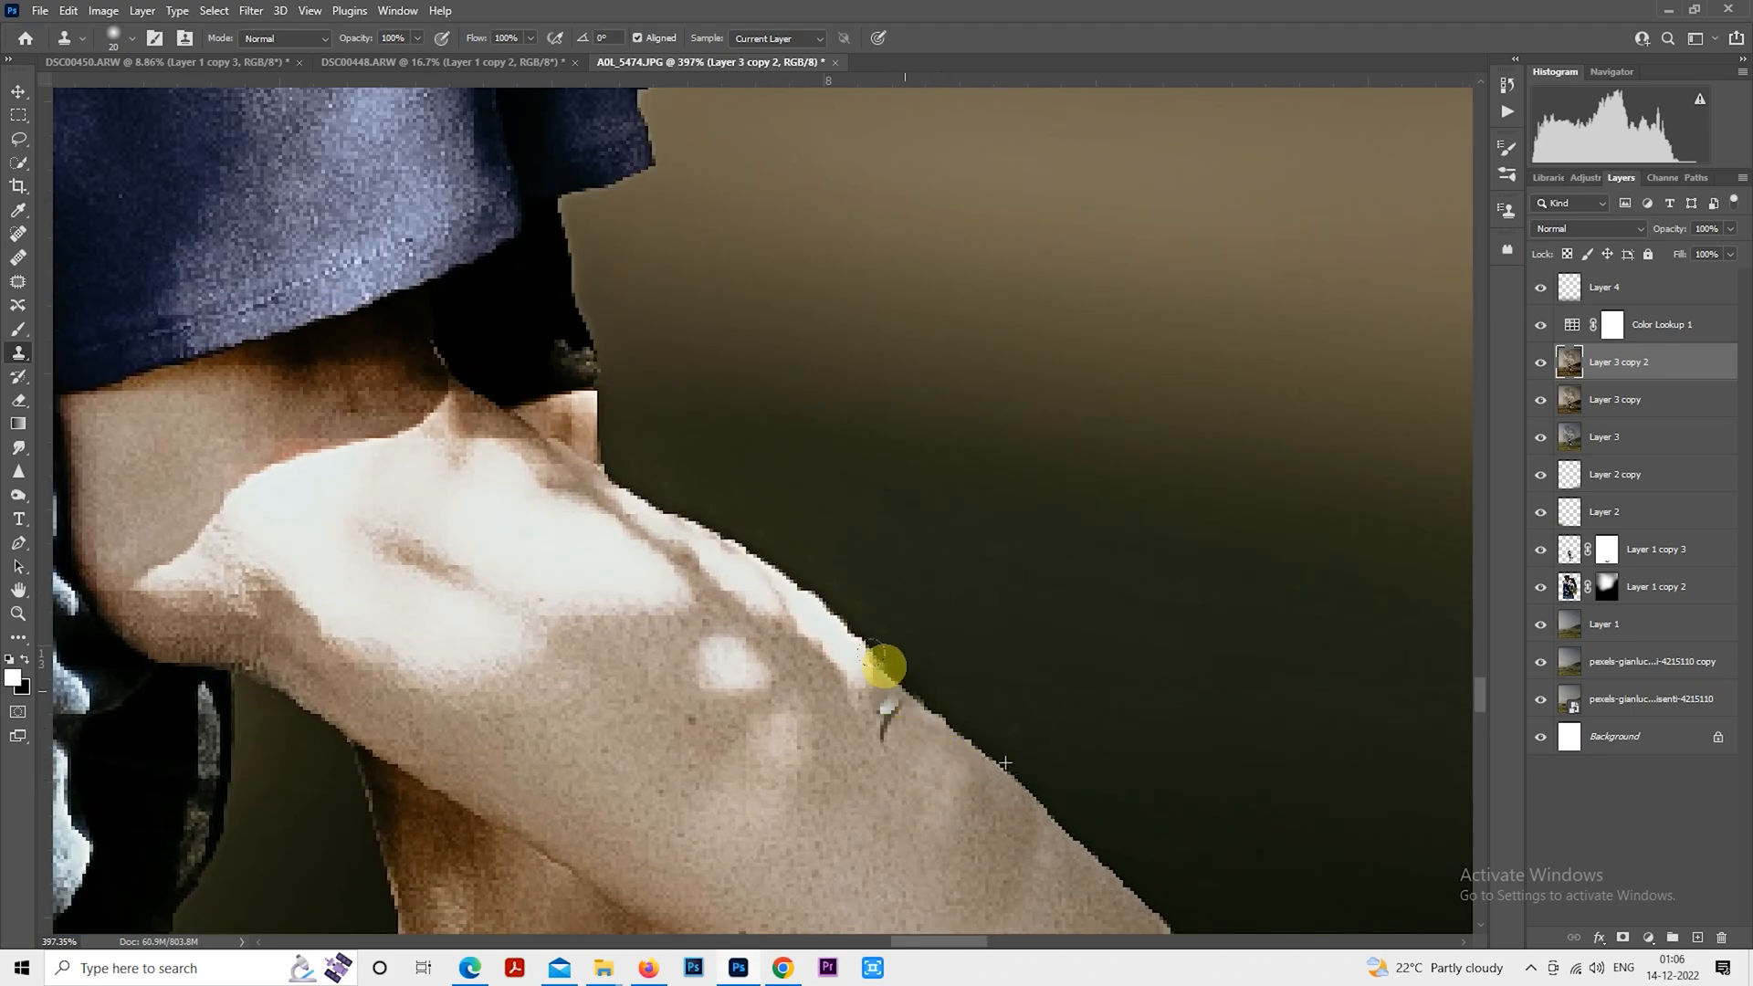
pyautogui.scroll(1, 890, 666)
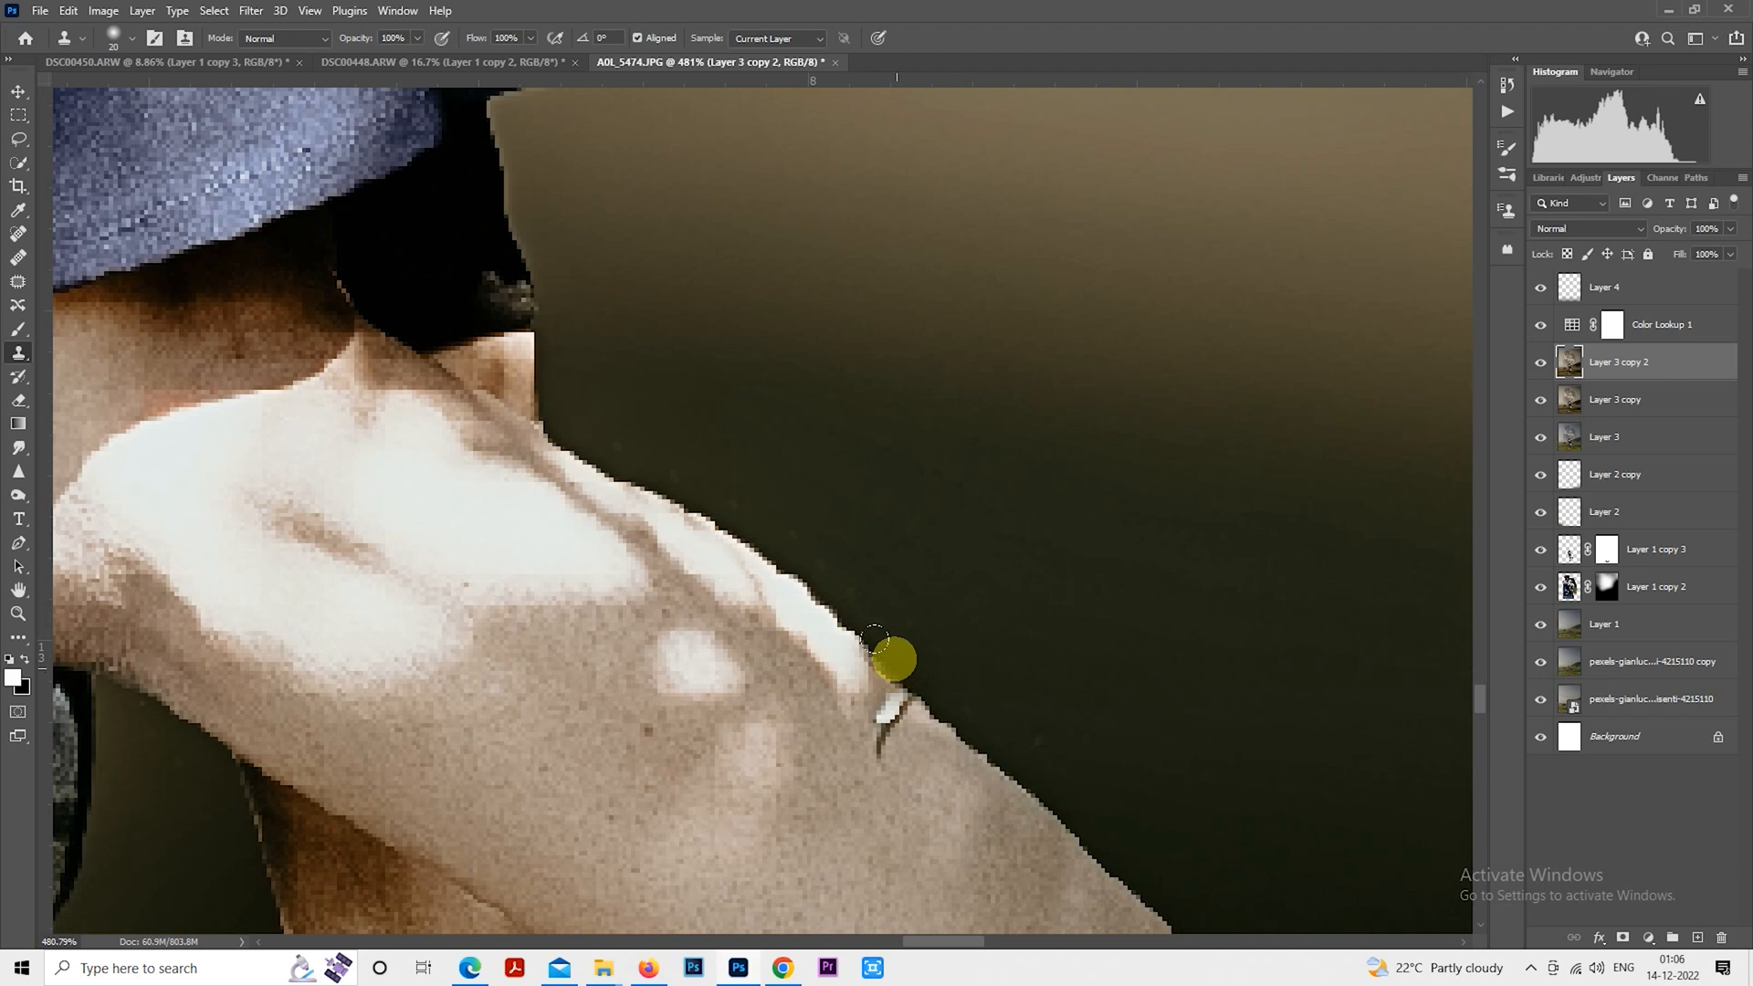
pyautogui.scroll(-1, 956, 659)
pyautogui.moveTo(1014, 719); pyautogui.dragTo(913, 555)
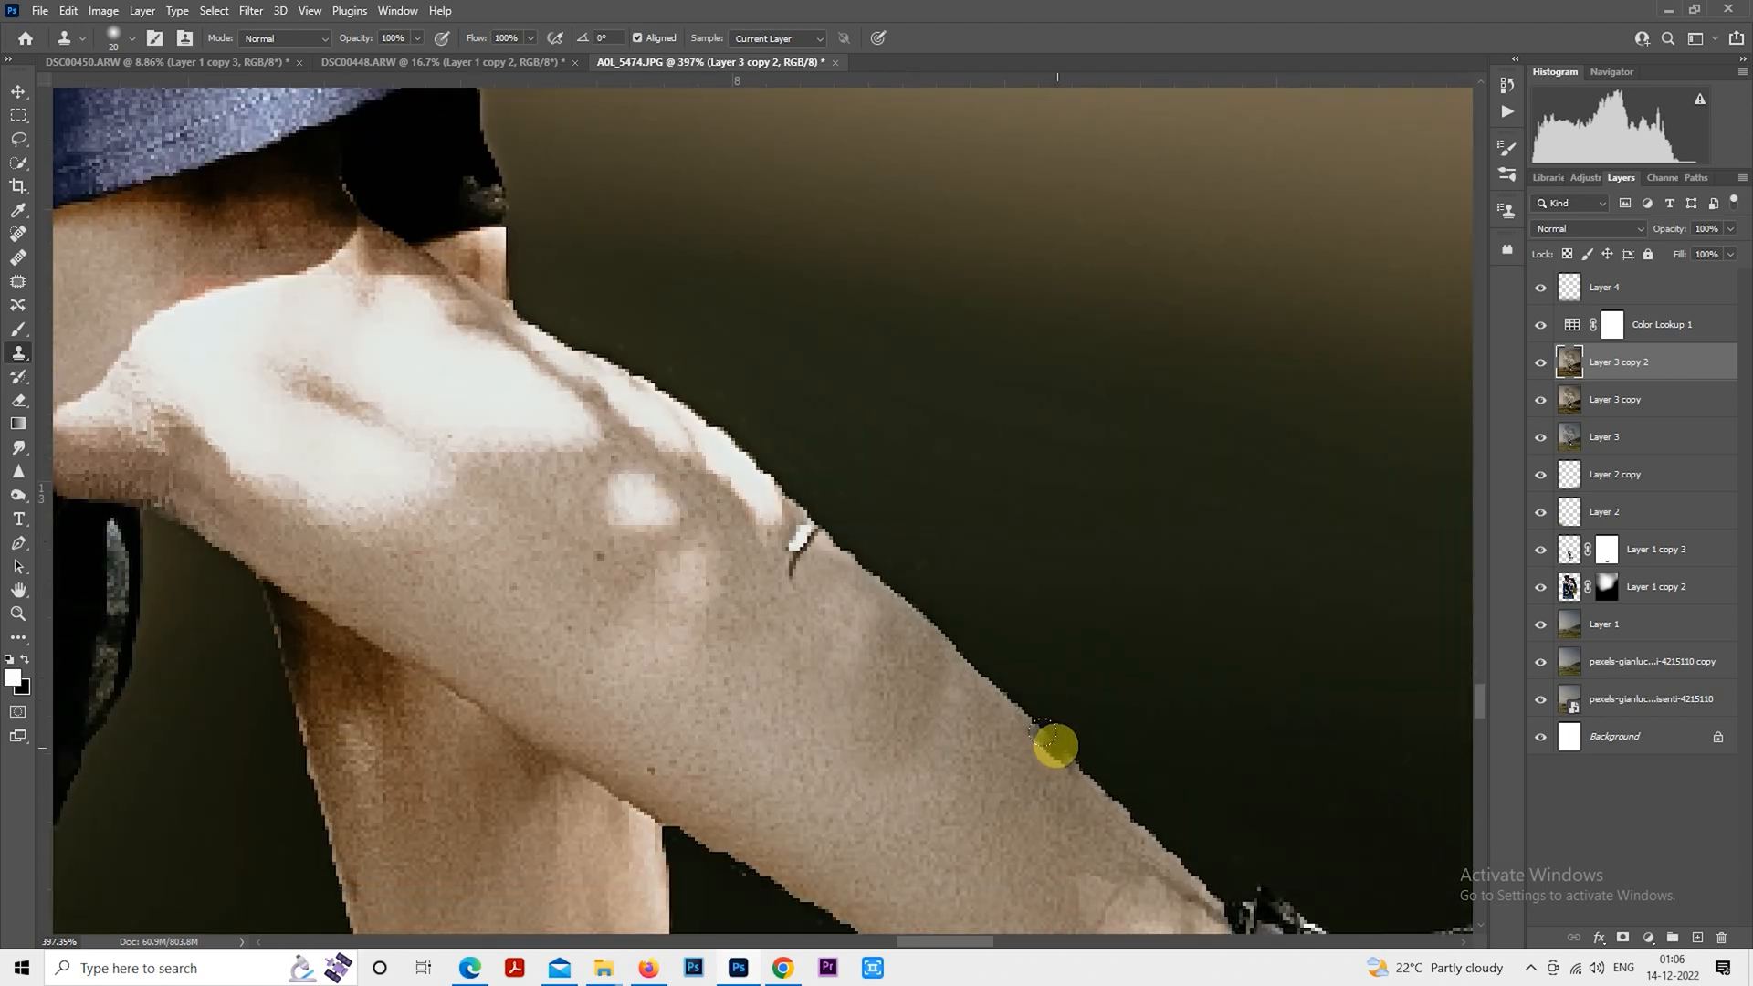
pyautogui.scroll(2, 1052, 740)
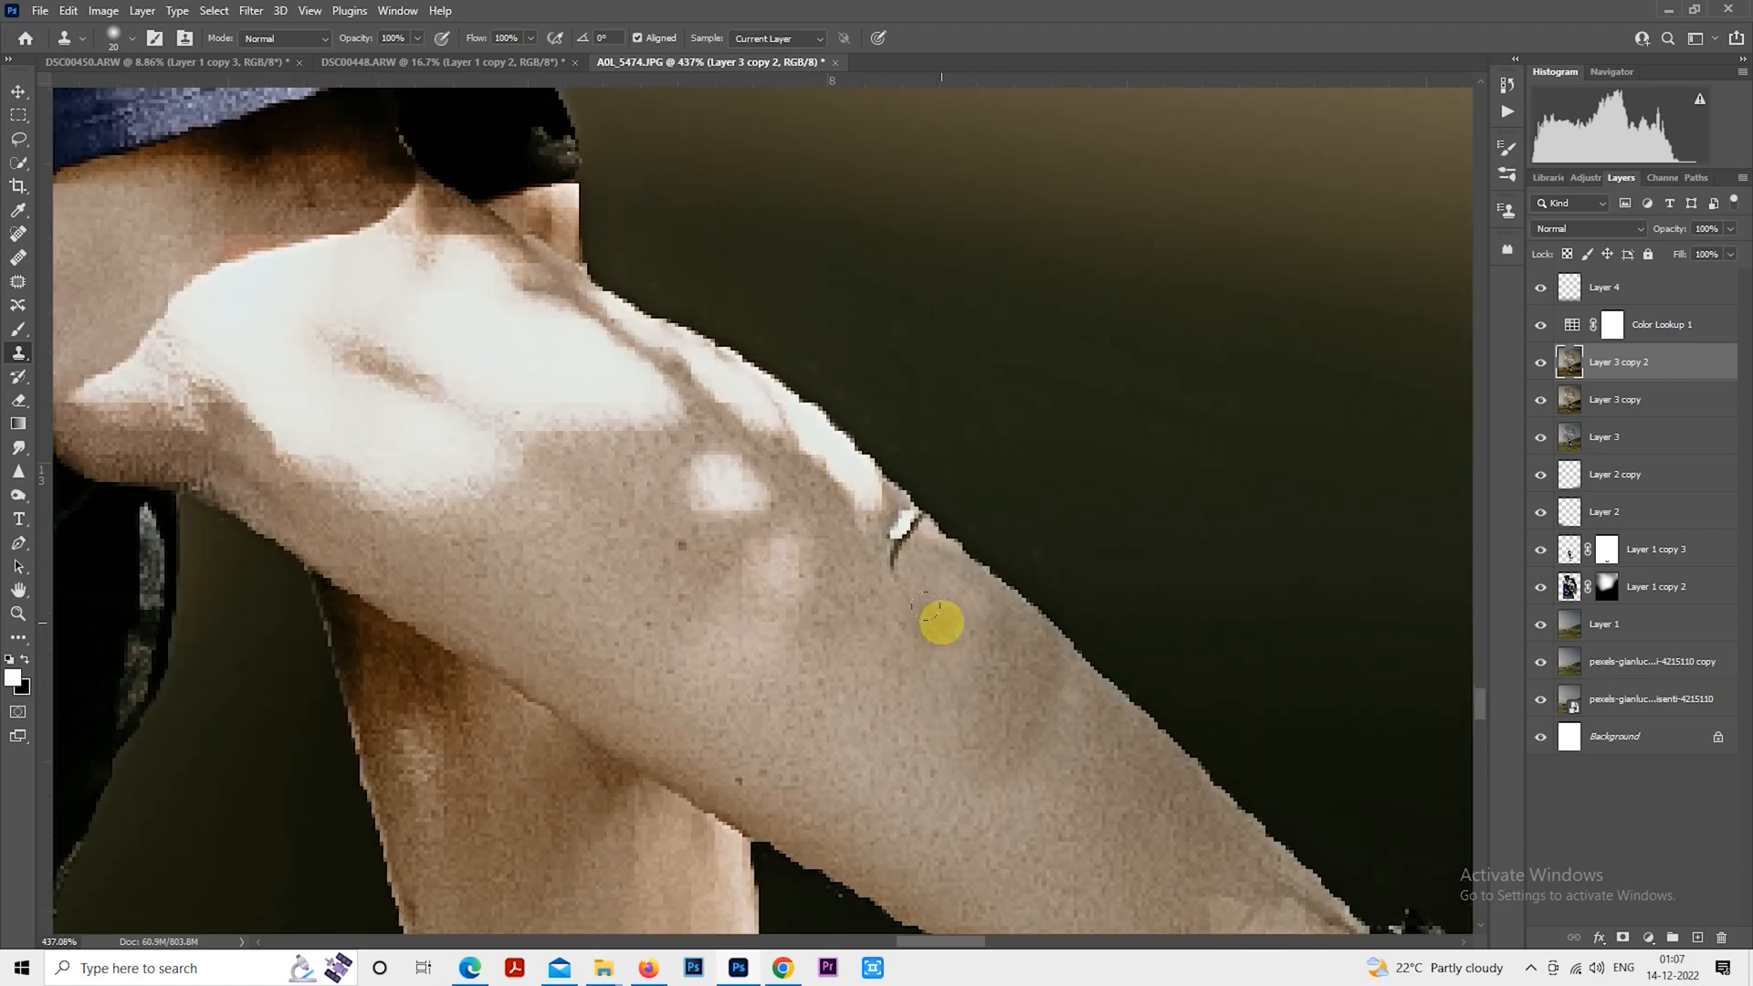
pyautogui.moveTo(957, 610); pyautogui.dragTo(975, 681)
pyautogui.scroll(-1, 661, 642)
pyautogui.moveTo(661, 641); pyautogui.dragTo(852, 661)
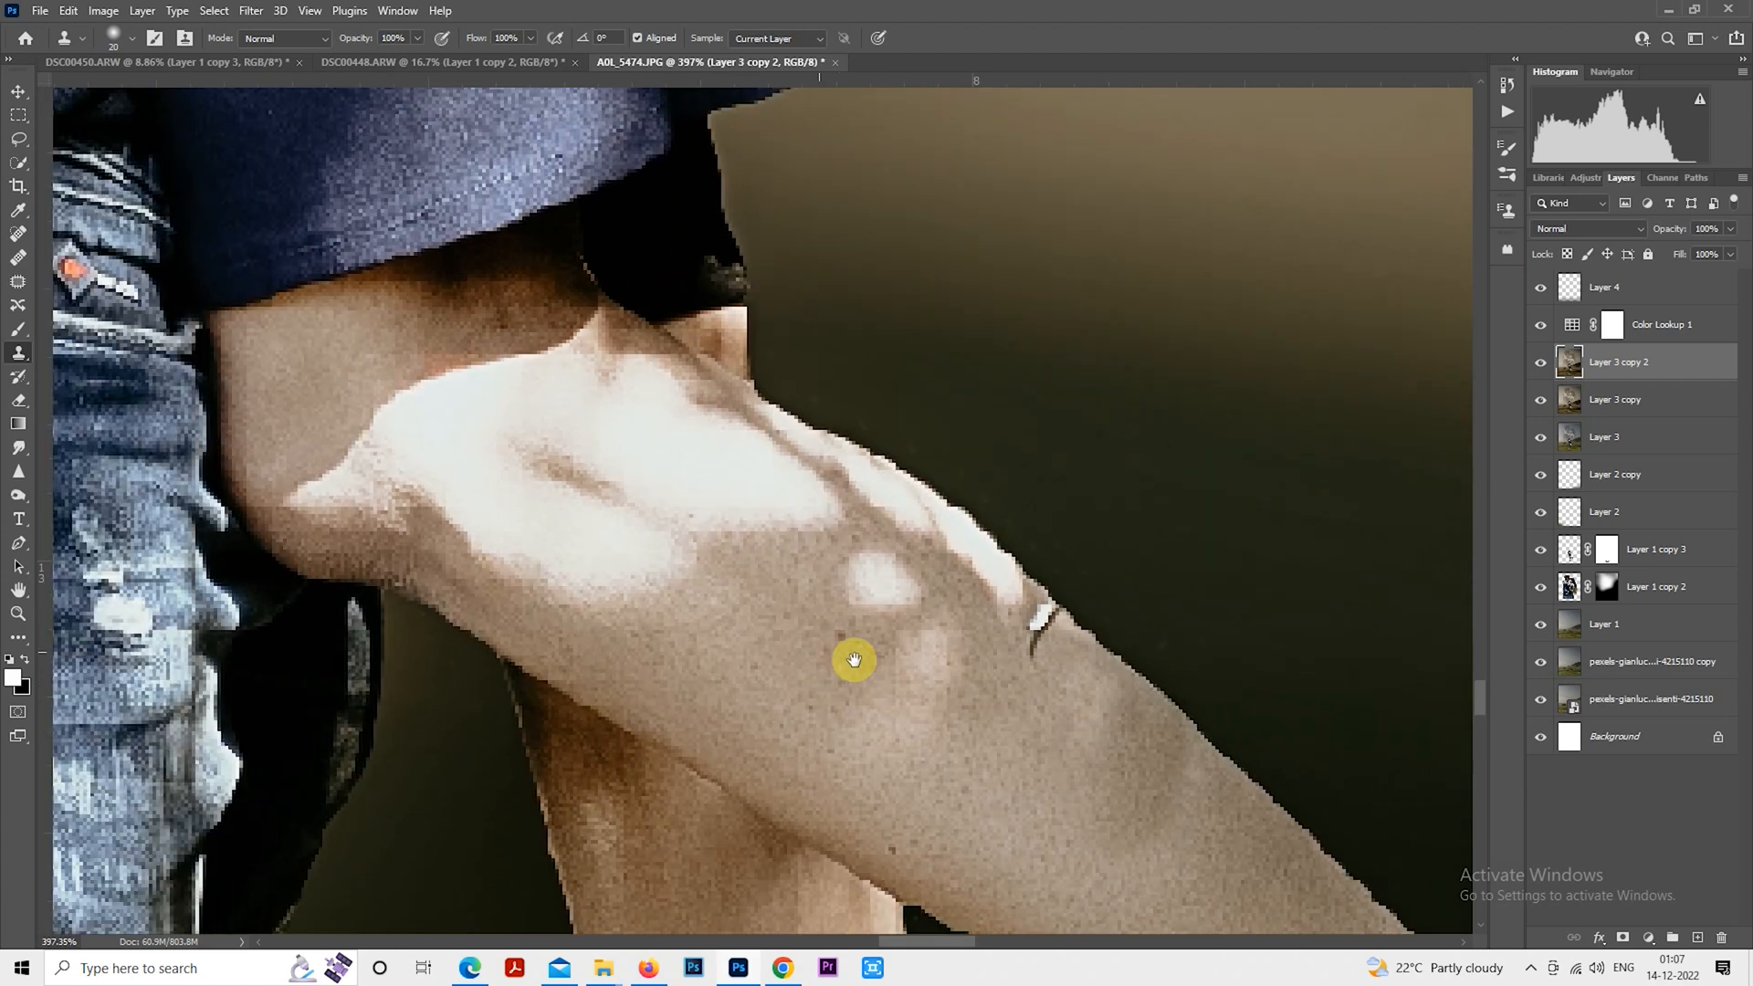
# Clone even skin texture over the bright highlight patches in the middle of the raised thigh
pyautogui.press(']')
pyautogui.keyDown('alt'); pyautogui.click(827, 645); pyautogui.keyUp('alt')
pyautogui.moveTo(872, 630)
pyautogui.mouseDown()
pyautogui.moveTo(896, 602)
pyautogui.moveTo(927, 602)
pyautogui.mouseUp()
pyautogui.moveTo(859, 650)
pyautogui.mouseDown()
pyautogui.moveTo(939, 630)
pyautogui.moveTo(910, 687)
pyautogui.moveTo(889, 681)
pyautogui.moveTo(684, 502)
pyautogui.moveTo(707, 533)
pyautogui.moveTo(657, 510)
pyautogui.moveTo(628, 549)
pyautogui.moveTo(600, 545)
pyautogui.moveTo(593, 507)
pyautogui.moveTo(633, 519)
pyautogui.moveTo(572, 548)
pyautogui.moveTo(533, 536)
pyautogui.moveTo(517, 502)
pyautogui.moveTo(568, 481)
pyautogui.moveTo(812, 589)
pyautogui.moveTo(837, 624)
pyautogui.moveTo(734, 638)
pyautogui.moveTo(845, 663)
pyautogui.moveTo(727, 652)
pyautogui.moveTo(848, 687)
pyautogui.moveTo(960, 608)
pyautogui.moveTo(1016, 650)
pyautogui.moveTo(867, 503)
pyautogui.moveTo(793, 478)
pyautogui.moveTo(787, 454)
pyautogui.moveTo(761, 442)
pyautogui.moveTo(785, 476)
pyautogui.moveTo(734, 498)
pyautogui.moveTo(706, 439)
pyautogui.moveTo(722, 414)
pyautogui.moveTo(664, 385)
pyautogui.moveTo(673, 444)
pyautogui.moveTo(608, 439)
pyautogui.moveTo(651, 473)
pyautogui.moveTo(613, 415)
pyautogui.moveTo(646, 369)
pyautogui.moveTo(600, 346)
pyautogui.moveTo(562, 414)
pyautogui.moveTo(649, 492)
pyautogui.moveTo(820, 587)
pyautogui.mouseUp()
pyautogui.scroll(-2, 639, 484)
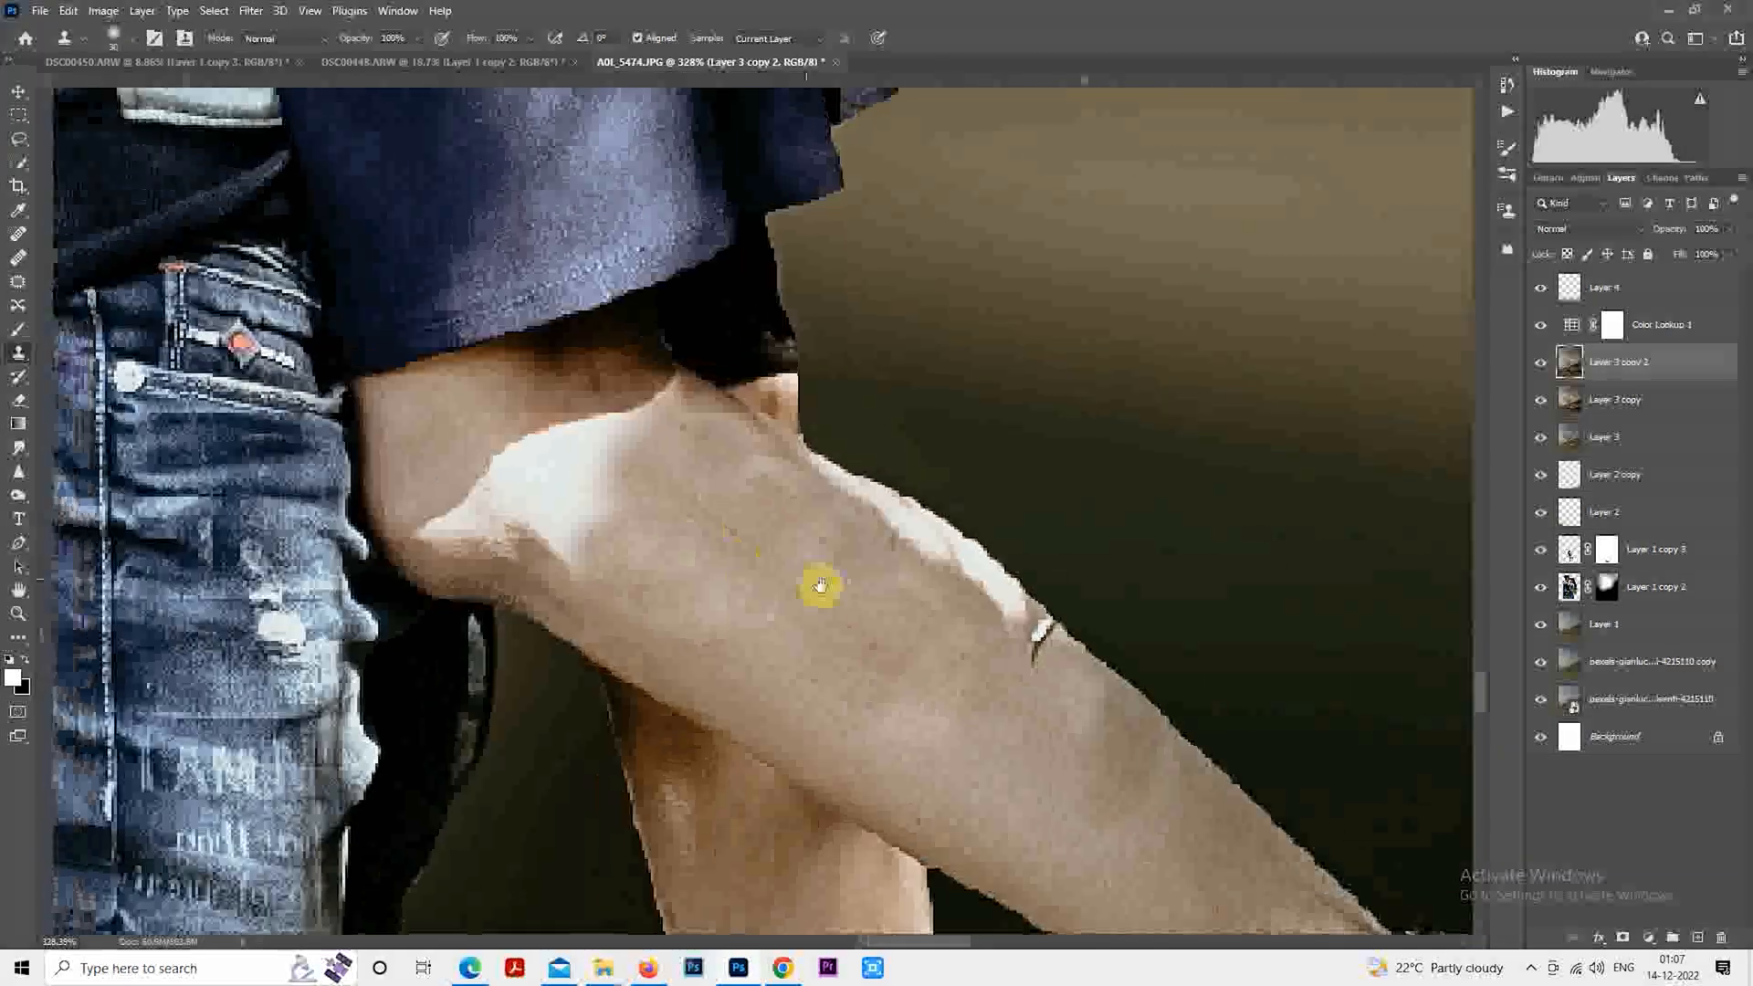
# Cover the remaining bright highlight on the thigh beside the man's jeans with cloned skin
pyautogui.keyDown('alt'); pyautogui.click(868, 702); pyautogui.keyUp('alt')
pyautogui.click(687, 602)
pyautogui.moveTo(665, 579)
pyautogui.mouseDown()
pyautogui.moveTo(605, 516)
pyautogui.moveTo(669, 496)
pyautogui.moveTo(676, 459)
pyautogui.moveTo(719, 440)
pyautogui.moveTo(696, 483)
pyautogui.moveTo(739, 579)
pyautogui.moveTo(851, 662)
pyautogui.mouseUp()
pyautogui.press(']')
pyautogui.press(']')
pyautogui.press(']')
pyautogui.moveTo(677, 521)
pyautogui.mouseDown()
pyautogui.moveTo(564, 518)
pyautogui.moveTo(575, 530)
pyautogui.moveTo(522, 552)
pyautogui.moveTo(540, 526)
pyautogui.moveTo(593, 554)
pyautogui.moveTo(543, 517)
pyautogui.moveTo(521, 543)
pyautogui.moveTo(613, 553)
pyautogui.moveTo(588, 553)
pyautogui.moveTo(745, 517)
pyautogui.moveTo(753, 430)
pyautogui.moveTo(788, 460)
pyautogui.moveTo(753, 527)
pyautogui.moveTo(692, 540)
pyautogui.moveTo(583, 491)
pyautogui.moveTo(697, 549)
pyautogui.moveTo(726, 445)
pyautogui.moveTo(731, 554)
pyautogui.moveTo(775, 508)
pyautogui.moveTo(811, 560)
pyautogui.moveTo(853, 554)
pyautogui.moveTo(566, 439)
pyautogui.mouseUp()
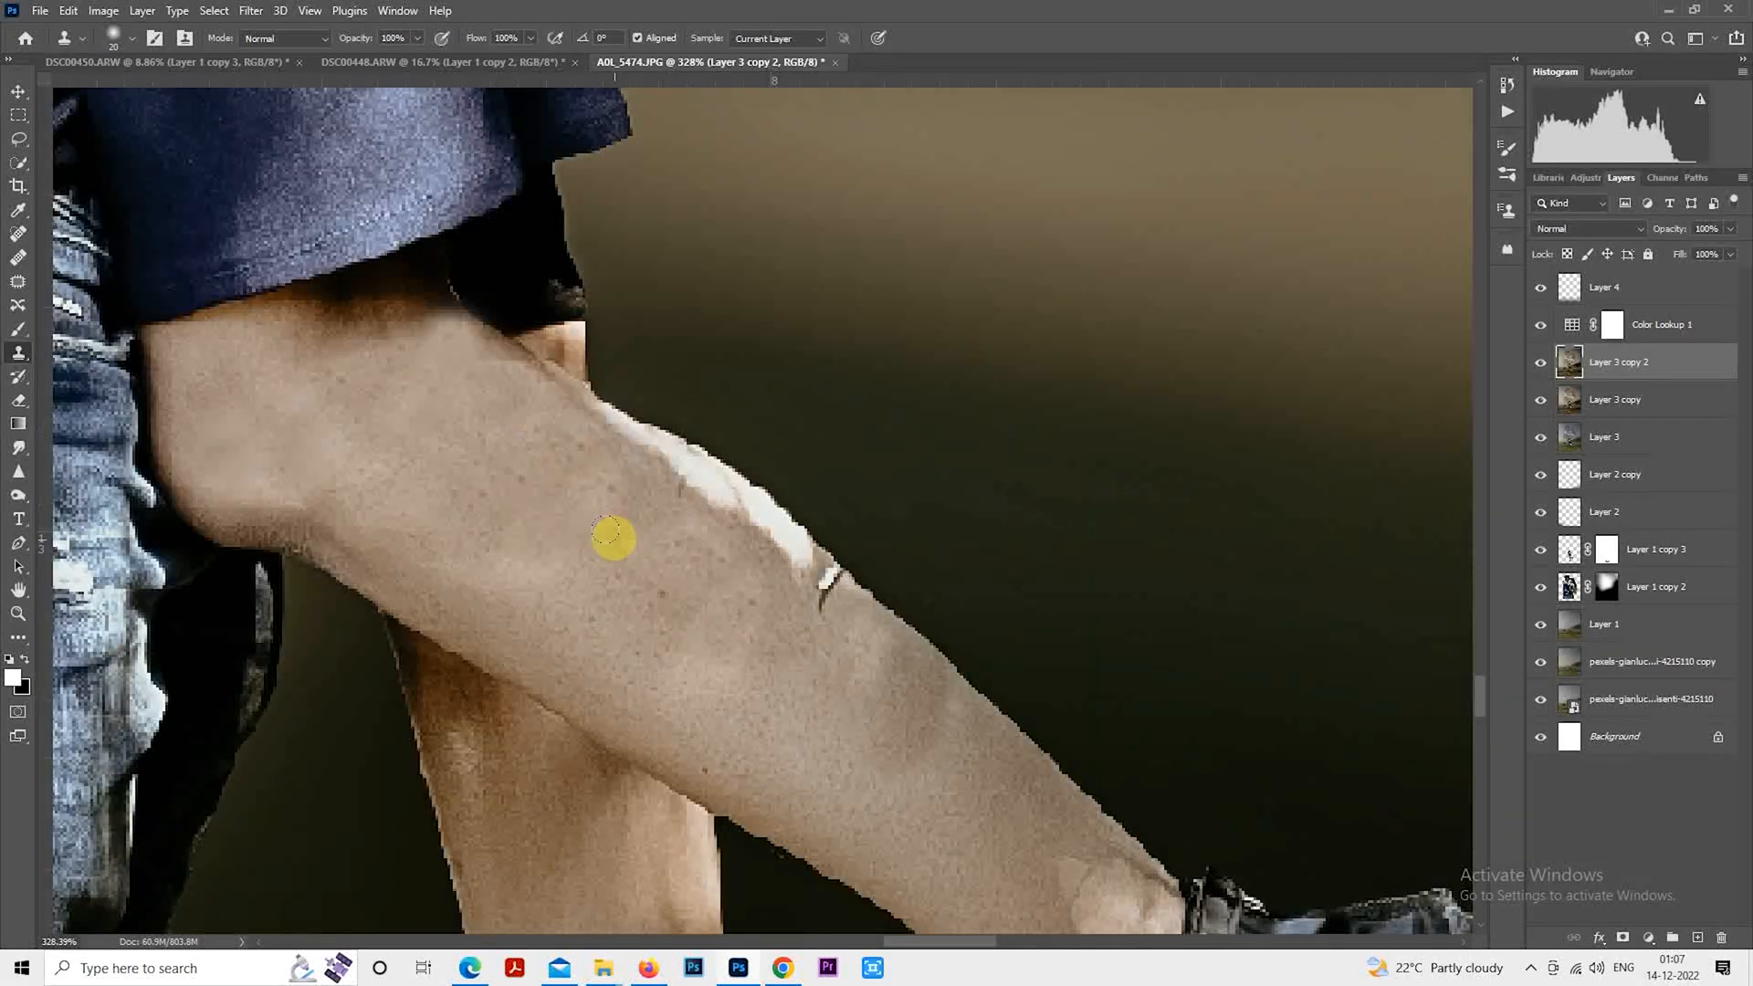
# Clone skin over the bright strip along the raised leg's upper edge and over the small white mark at its end
pyautogui.scroll(1, 603, 527)
pyautogui.scroll(-2, 539, 575)
pyautogui.press(']')
pyautogui.press(']')
pyautogui.press(']')
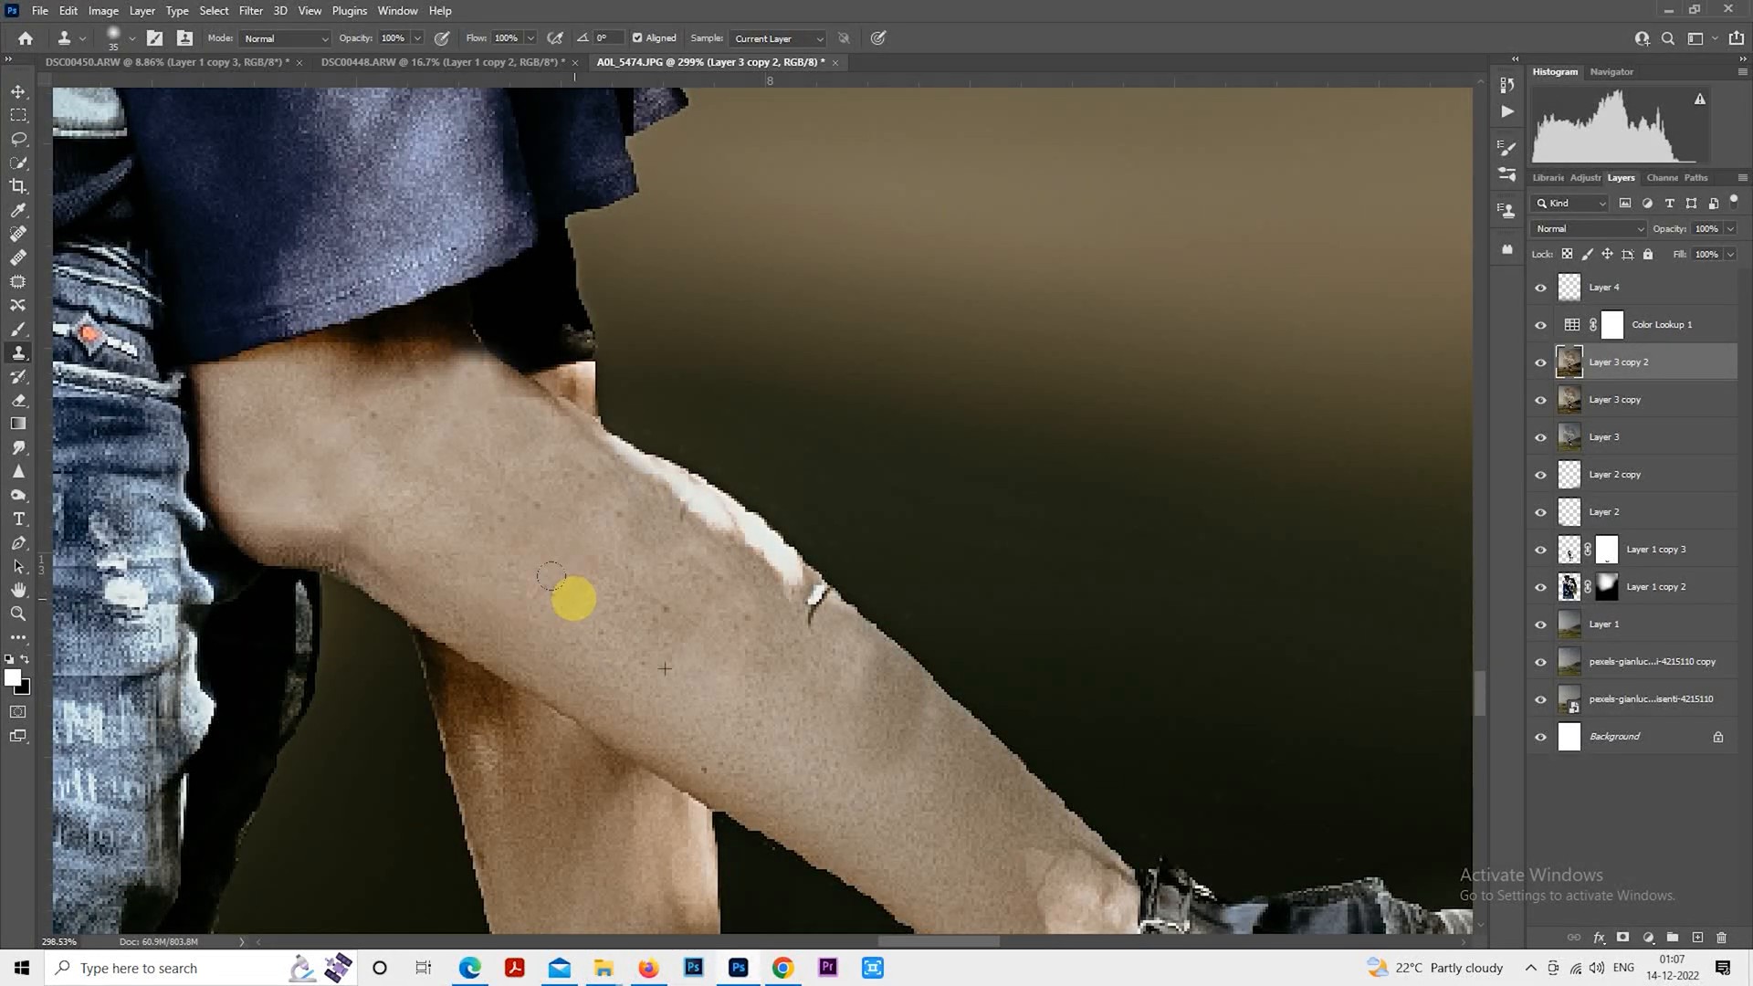
pyautogui.scroll(1, 630, 557)
pyautogui.scroll(1, 573, 488)
pyautogui.press('[')
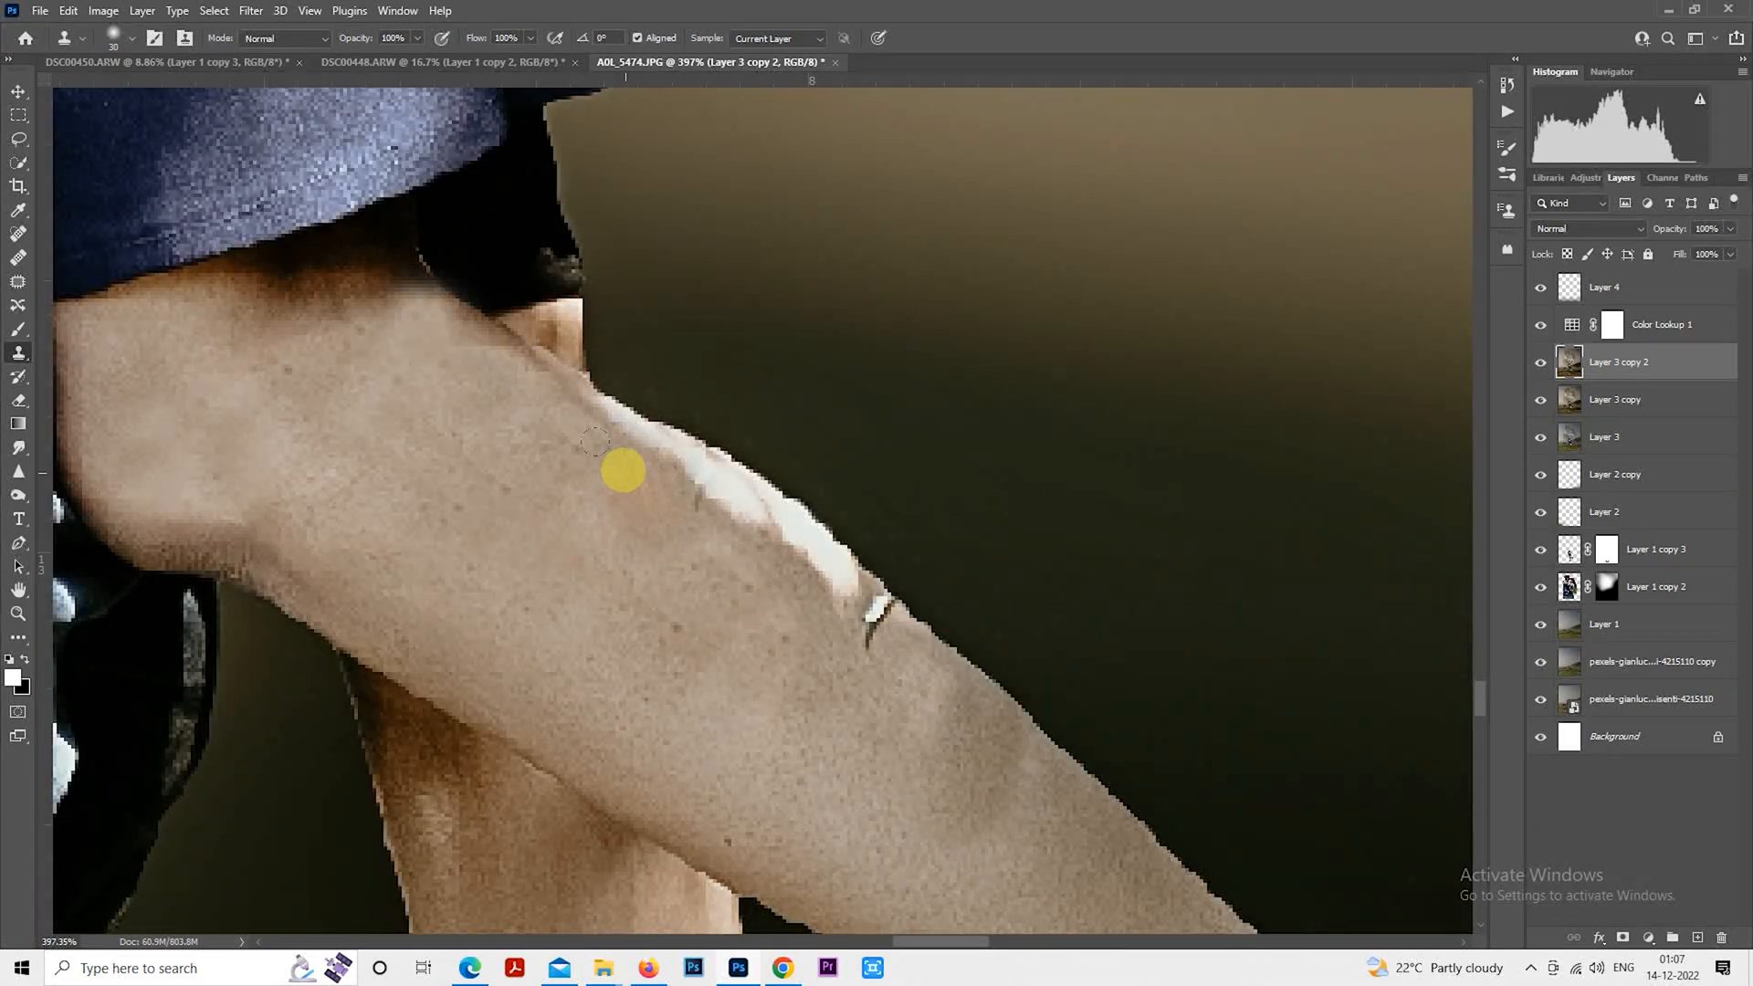
pyautogui.moveTo(605, 420)
pyautogui.mouseDown()
pyautogui.moveTo(694, 463)
pyautogui.moveTo(598, 418)
pyautogui.moveTo(638, 438)
pyautogui.moveTo(625, 449)
pyautogui.moveTo(762, 531)
pyautogui.mouseUp()
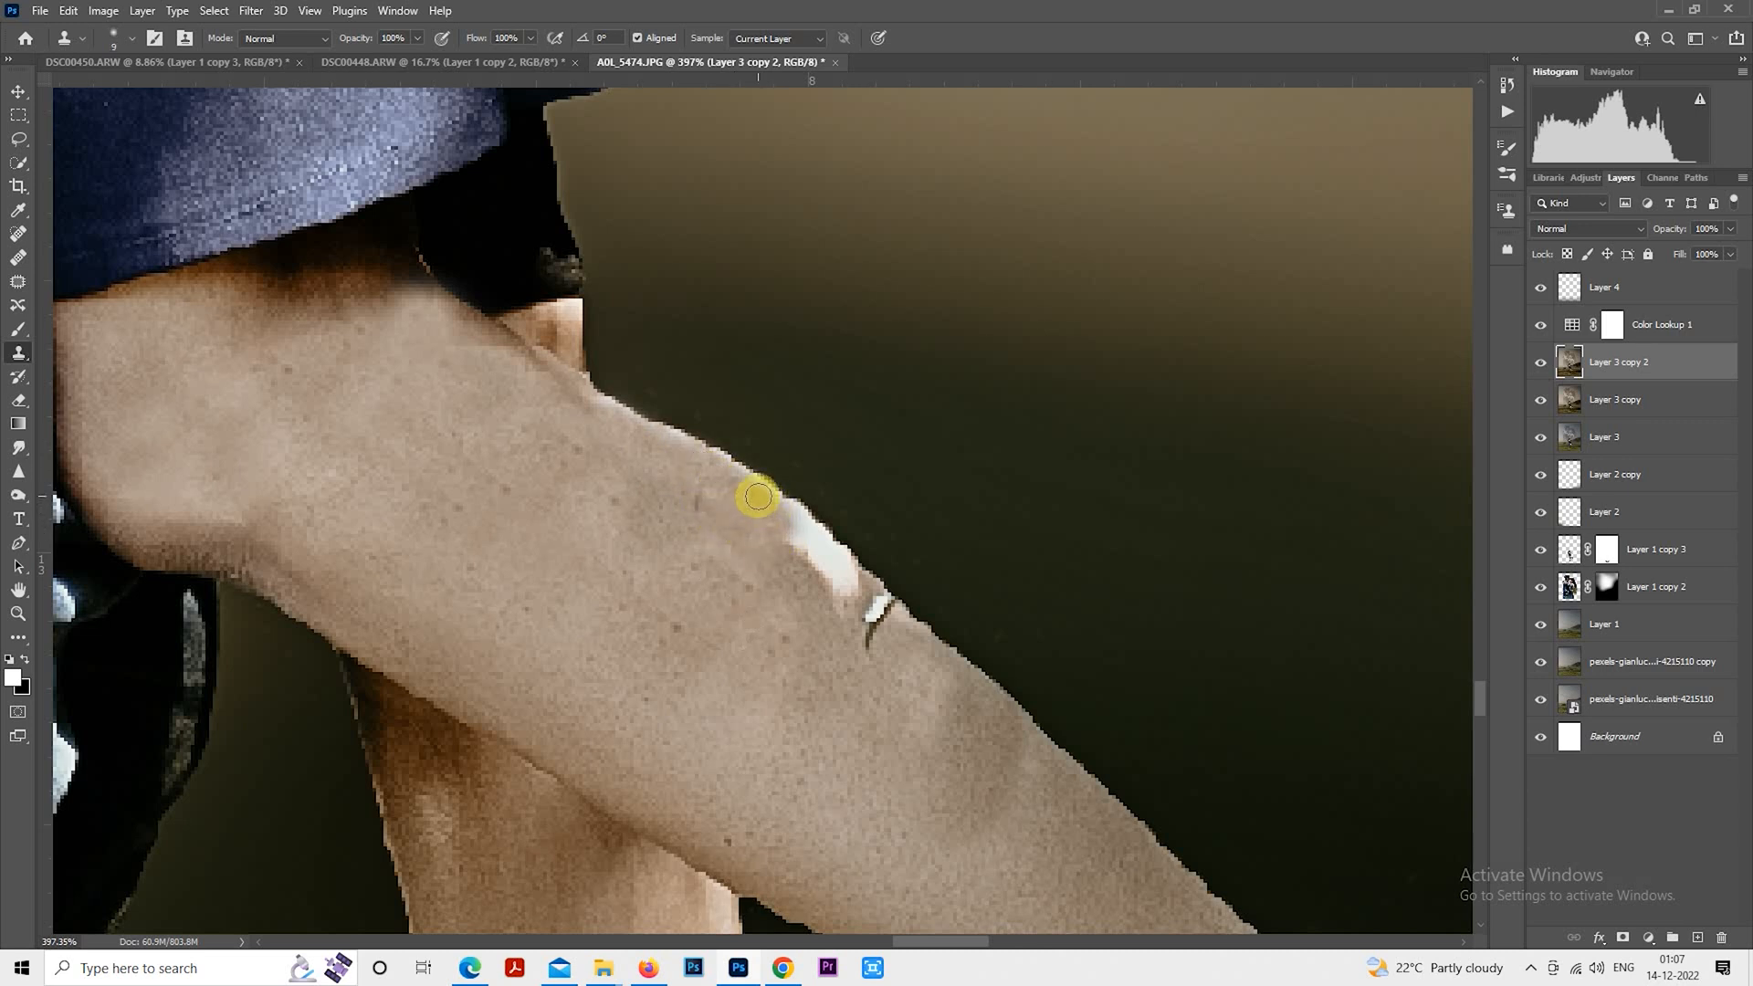
pyautogui.moveTo(804, 535); pyautogui.dragTo(800, 546)
pyautogui.press(']')
pyautogui.click(873, 606)
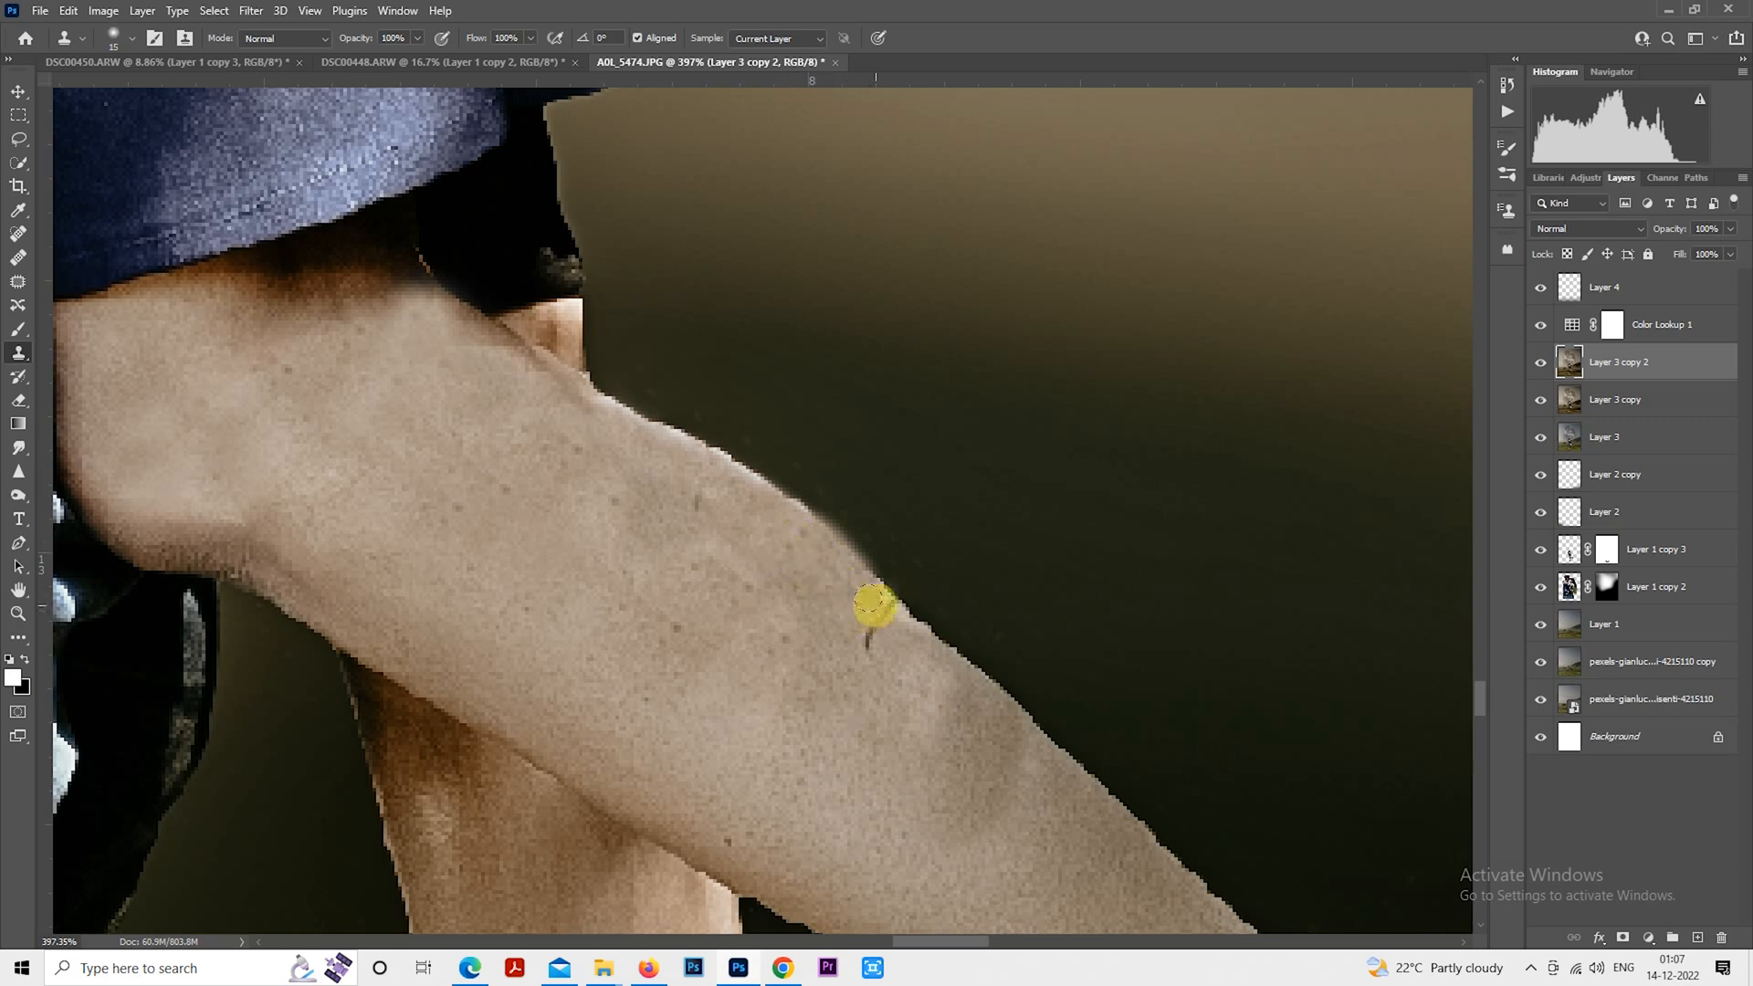
# Clone along the raised leg's upper edge with a smaller brush to remove the remaining white fringe
pyautogui.scroll(2, 676, 458)
pyautogui.press('[')
pyautogui.press('[')
pyautogui.press('[')
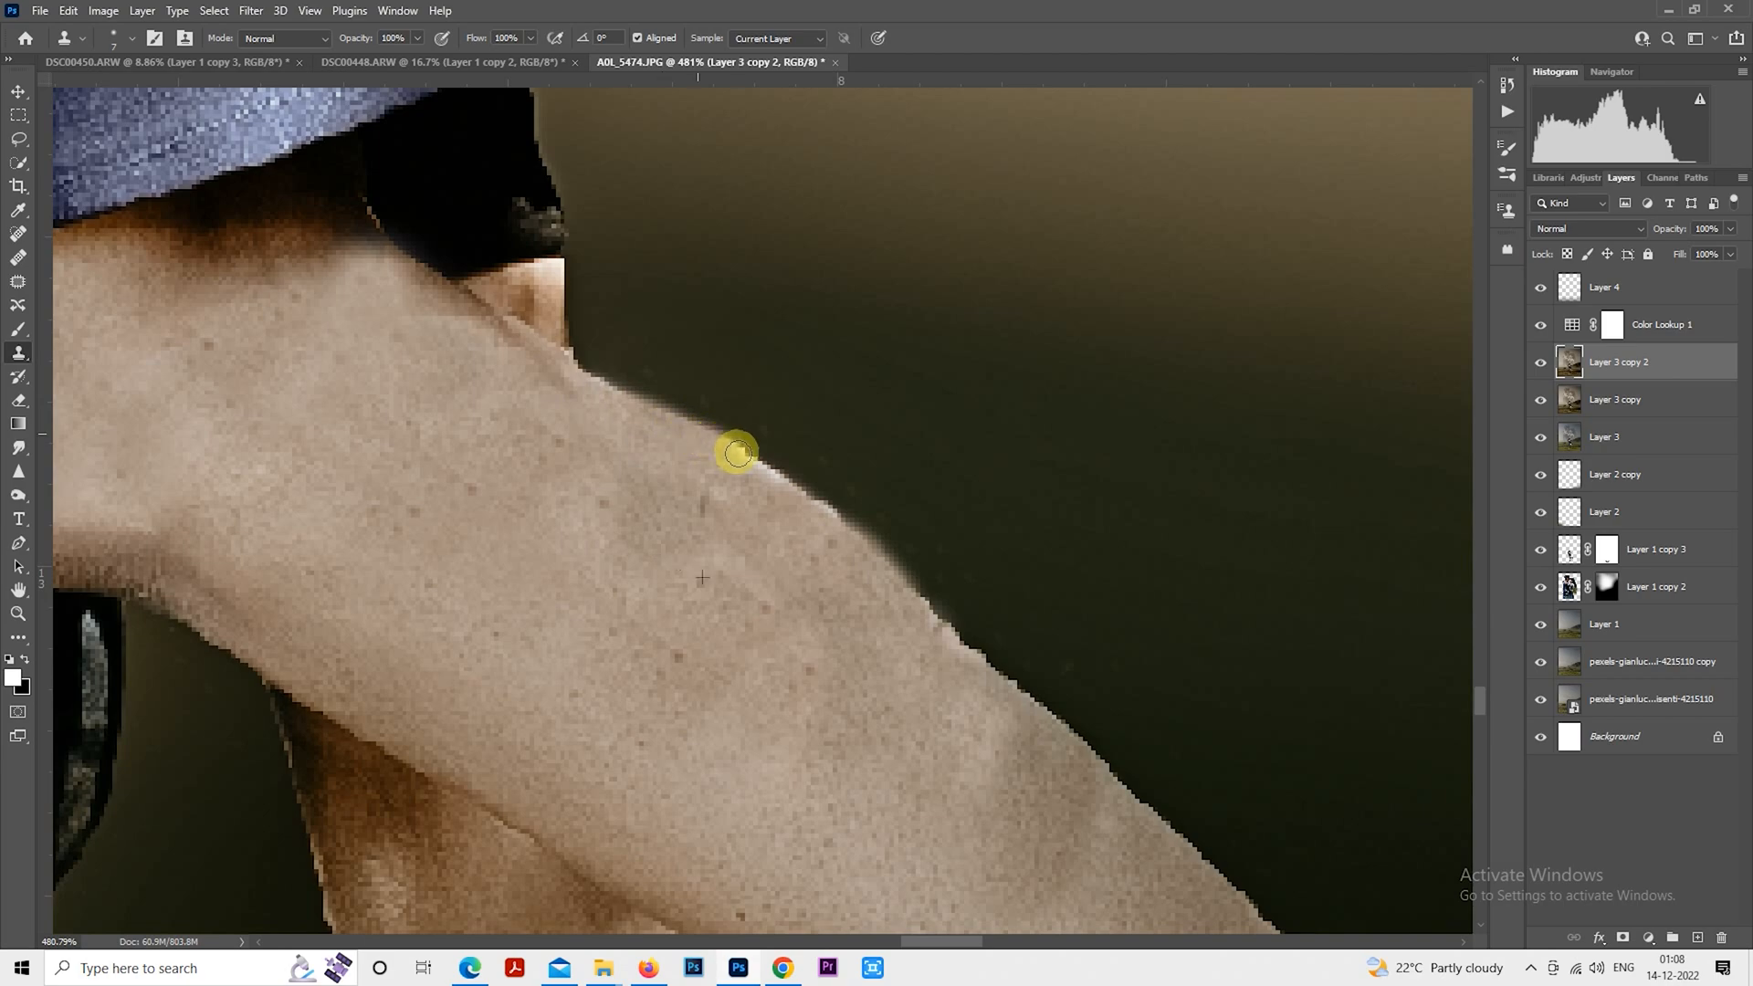
pyautogui.scroll(2, 830, 548)
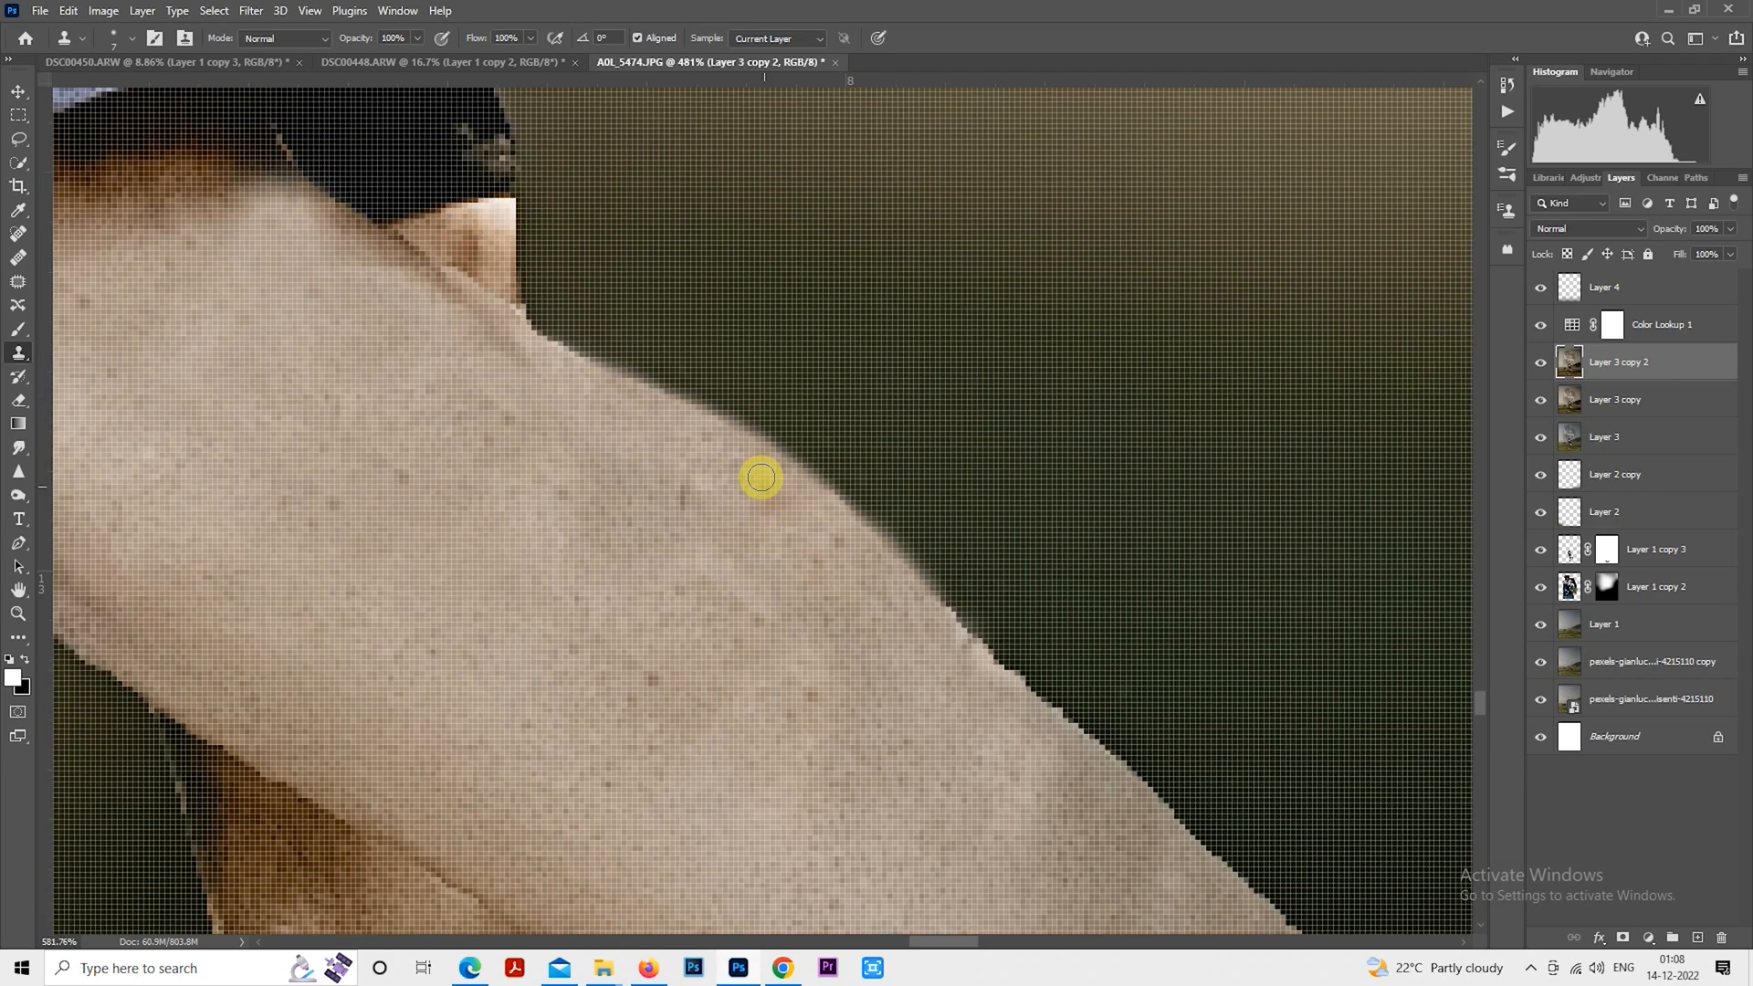
pyautogui.scroll(-2, 769, 507)
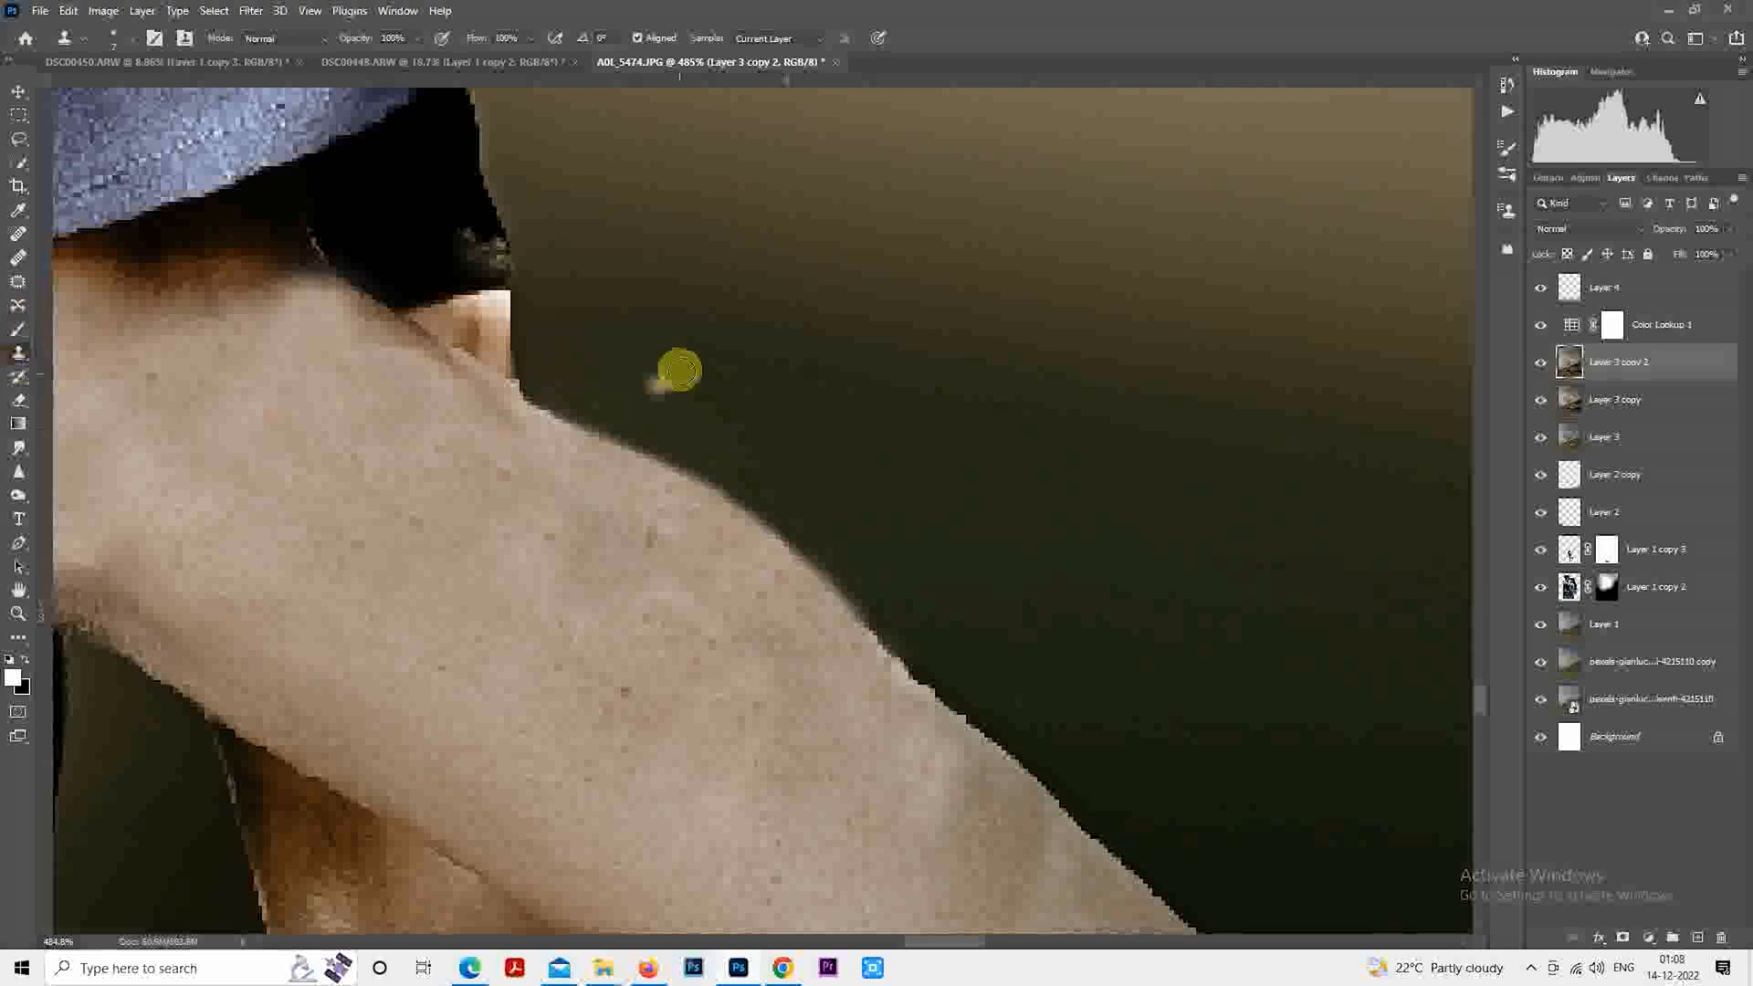
pyautogui.scroll(1, 712, 402)
pyautogui.scroll(-1, 768, 442)
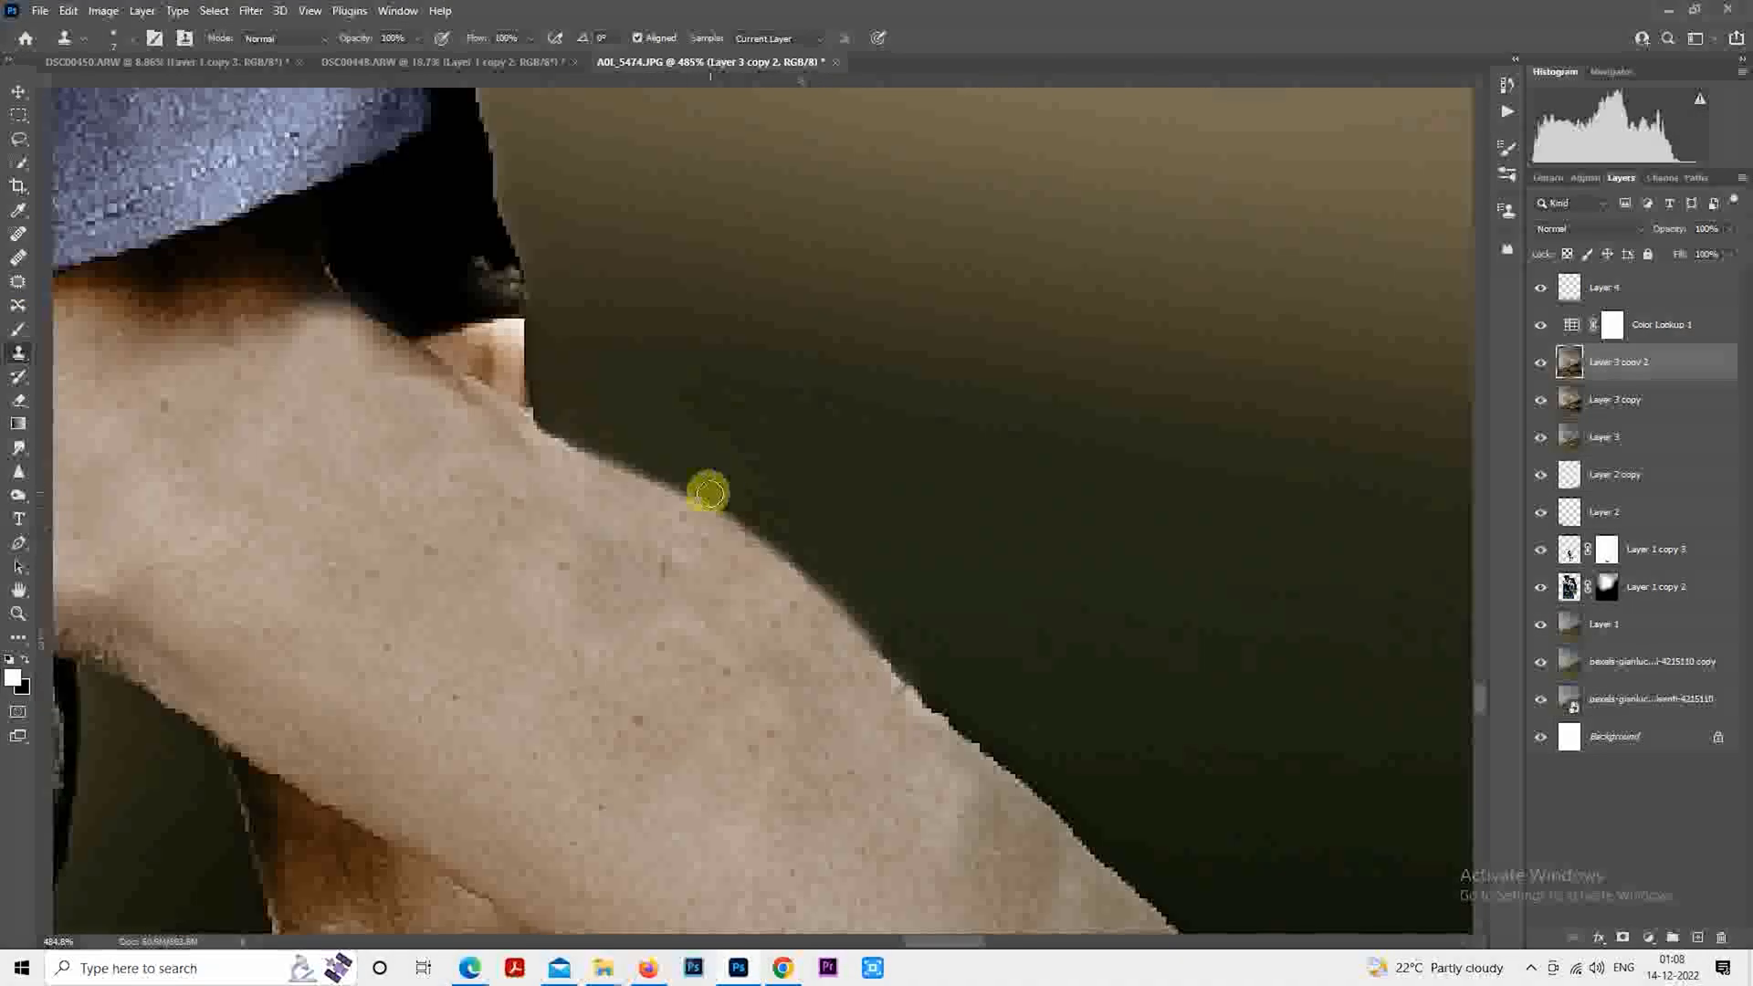
pyautogui.moveTo(564, 438)
pyautogui.mouseDown()
pyautogui.moveTo(803, 557)
pyautogui.moveTo(812, 538)
pyautogui.moveTo(755, 559)
pyautogui.moveTo(723, 512)
pyautogui.moveTo(903, 647)
pyautogui.moveTo(712, 506)
pyautogui.moveTo(741, 518)
pyautogui.moveTo(570, 443)
pyautogui.moveTo(549, 415)
pyautogui.mouseUp()
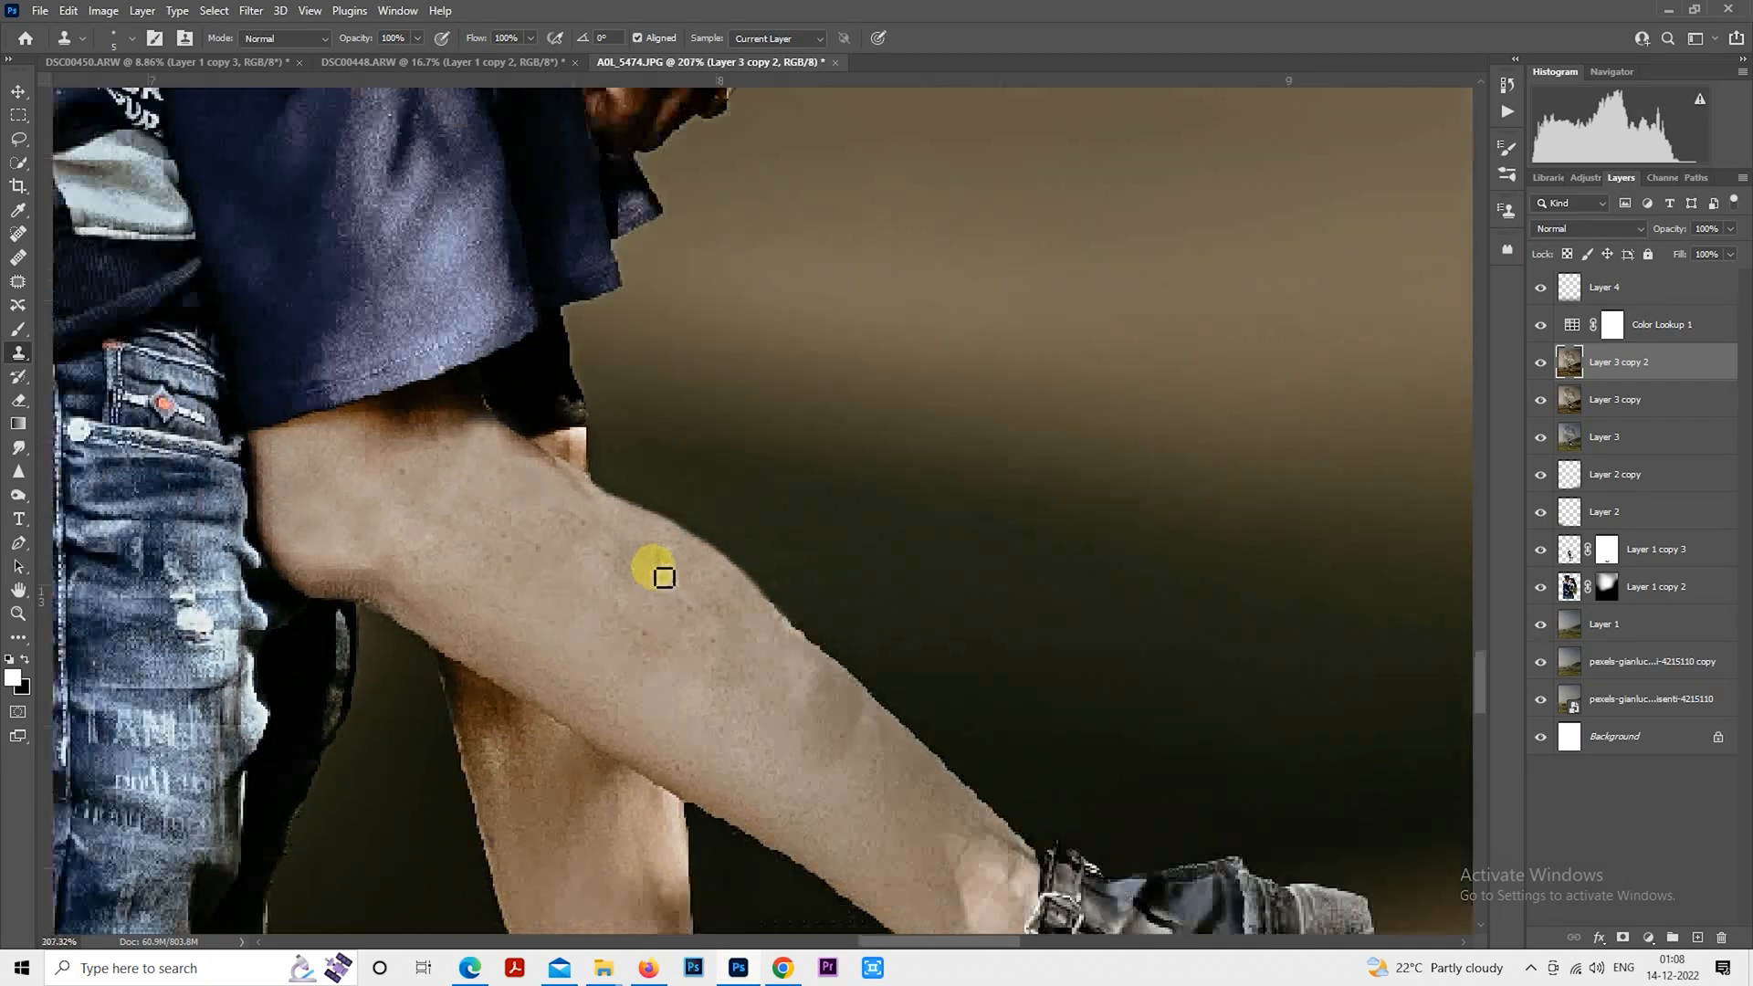
# Smooth the blotchy, speckled skin on the raised leg and the standing leg with the Mixer Brush
pyautogui.moveTo(658, 575)
pyautogui.mouseDown()
pyautogui.moveTo(634, 626)
pyautogui.moveTo(794, 572)
pyautogui.moveTo(1038, 676)
pyautogui.moveTo(413, 471)
pyautogui.mouseUp()
pyautogui.click(18, 637)
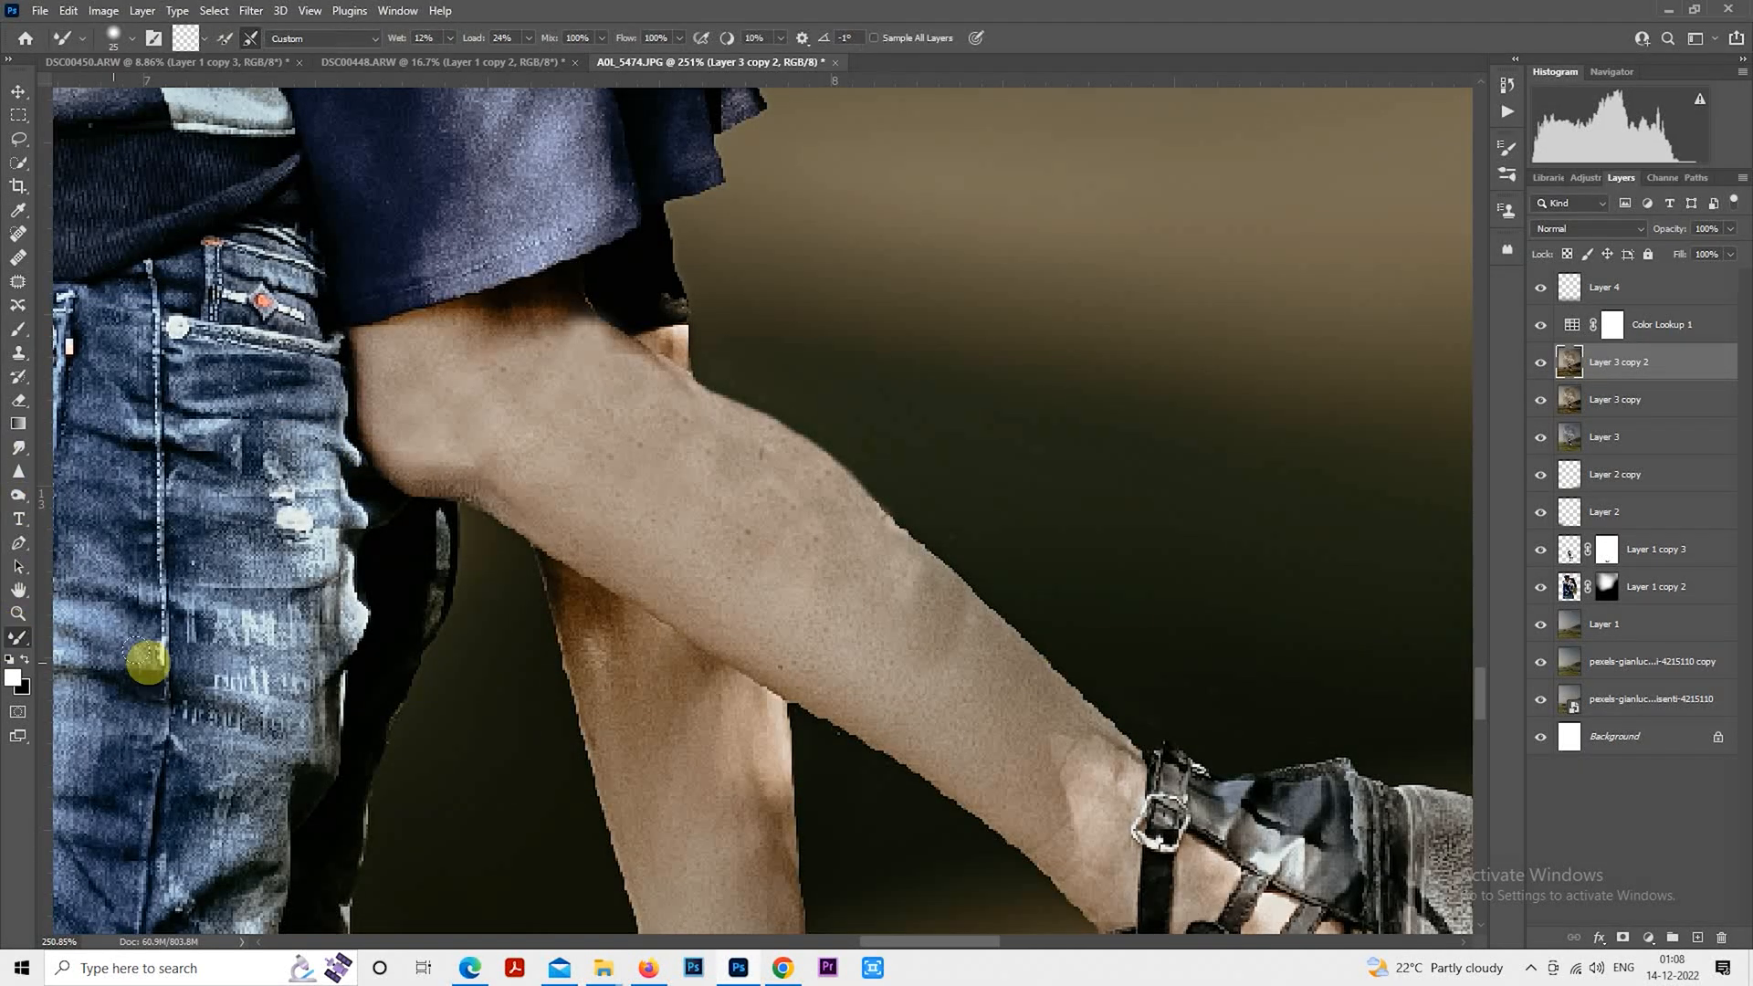
pyautogui.scroll(-1, 744, 580)
pyautogui.moveTo(740, 572)
pyautogui.mouseDown()
pyautogui.moveTo(573, 470)
pyautogui.moveTo(844, 614)
pyautogui.moveTo(666, 482)
pyautogui.moveTo(709, 495)
pyautogui.moveTo(521, 406)
pyautogui.moveTo(774, 545)
pyautogui.moveTo(854, 617)
pyautogui.moveTo(830, 592)
pyautogui.moveTo(908, 628)
pyautogui.moveTo(738, 496)
pyautogui.moveTo(857, 629)
pyautogui.moveTo(654, 456)
pyautogui.moveTo(700, 466)
pyautogui.moveTo(746, 495)
pyautogui.moveTo(587, 428)
pyautogui.moveTo(551, 436)
pyautogui.moveTo(472, 381)
pyautogui.moveTo(475, 396)
pyautogui.moveTo(417, 377)
pyautogui.moveTo(420, 412)
pyautogui.moveTo(417, 367)
pyautogui.moveTo(430, 355)
pyautogui.moveTo(416, 421)
pyautogui.moveTo(627, 465)
pyautogui.moveTo(514, 438)
pyautogui.moveTo(582, 503)
pyautogui.moveTo(481, 378)
pyautogui.moveTo(678, 462)
pyautogui.moveTo(634, 415)
pyautogui.moveTo(694, 441)
pyautogui.moveTo(773, 532)
pyautogui.moveTo(709, 499)
pyautogui.moveTo(781, 571)
pyautogui.moveTo(775, 540)
pyautogui.moveTo(655, 442)
pyautogui.moveTo(726, 475)
pyautogui.moveTo(631, 473)
pyautogui.moveTo(593, 444)
pyautogui.moveTo(925, 688)
pyautogui.moveTo(886, 597)
pyautogui.moveTo(733, 445)
pyautogui.moveTo(769, 476)
pyautogui.moveTo(670, 430)
pyautogui.moveTo(619, 455)
pyautogui.moveTo(556, 402)
pyautogui.moveTo(532, 447)
pyautogui.moveTo(735, 545)
pyautogui.moveTo(606, 521)
pyautogui.mouseUp()
pyautogui.press('[')
pyautogui.press('[')
pyautogui.press(']')
pyautogui.press(']')
pyautogui.press('[')
pyautogui.scroll(-5, 685, 731)
pyautogui.scroll(4, 703, 793)
pyautogui.press('[')
pyautogui.moveTo(675, 759)
pyautogui.mouseDown()
pyautogui.moveTo(603, 611)
pyautogui.moveTo(627, 680)
pyautogui.moveTo(653, 707)
pyautogui.moveTo(670, 691)
pyautogui.moveTo(686, 750)
pyautogui.moveTo(709, 661)
pyautogui.moveTo(741, 847)
pyautogui.mouseUp()
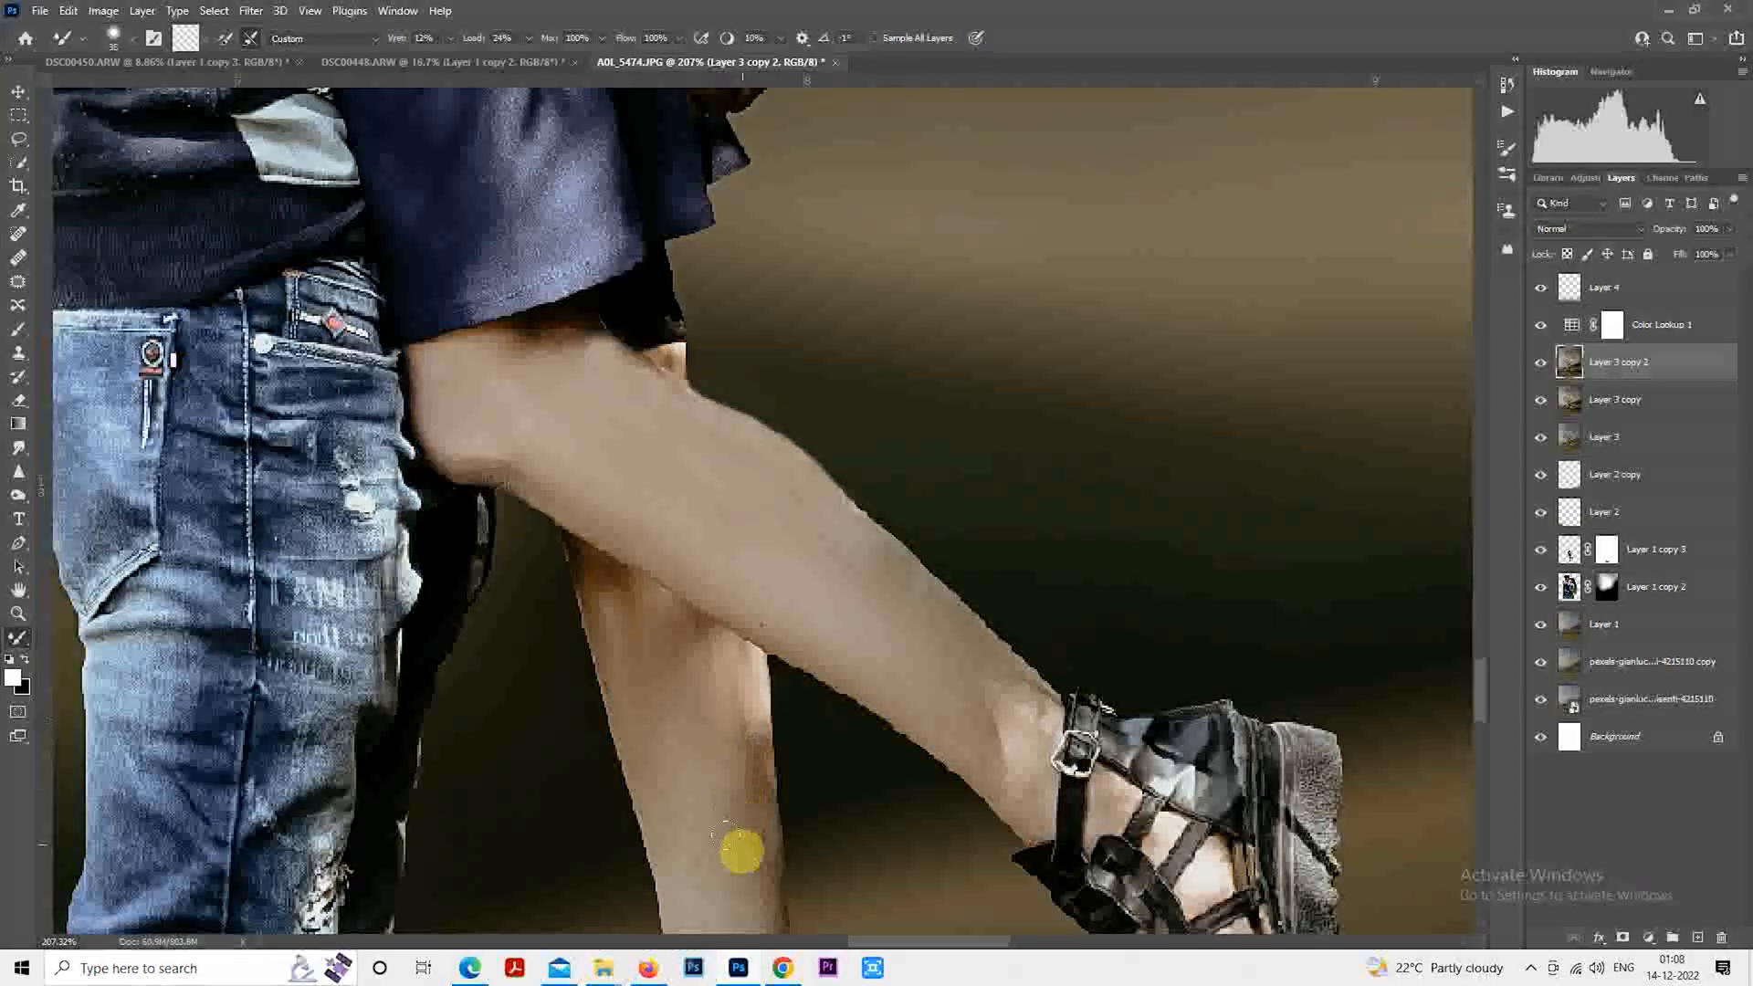
# Blend the remaining uneven skin tones along the raised leg's upper edge and middle with the Mixer Brush
pyautogui.scroll(-8, 742, 848)
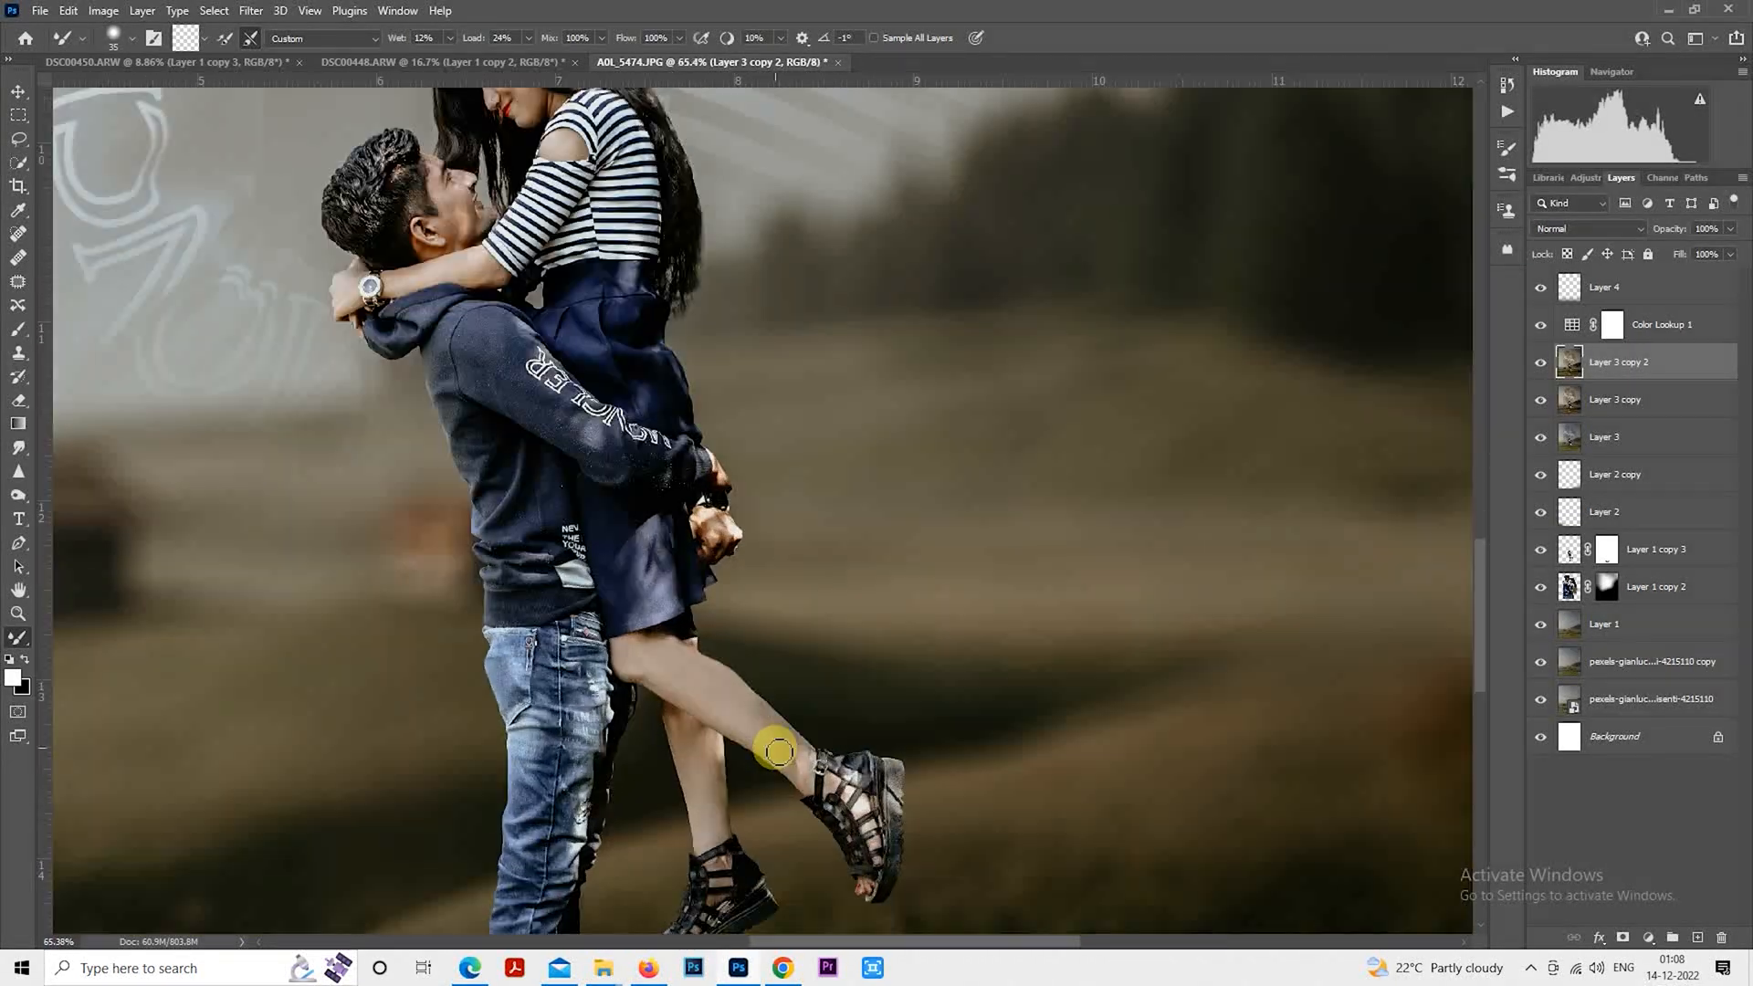
pyautogui.scroll(8, 778, 751)
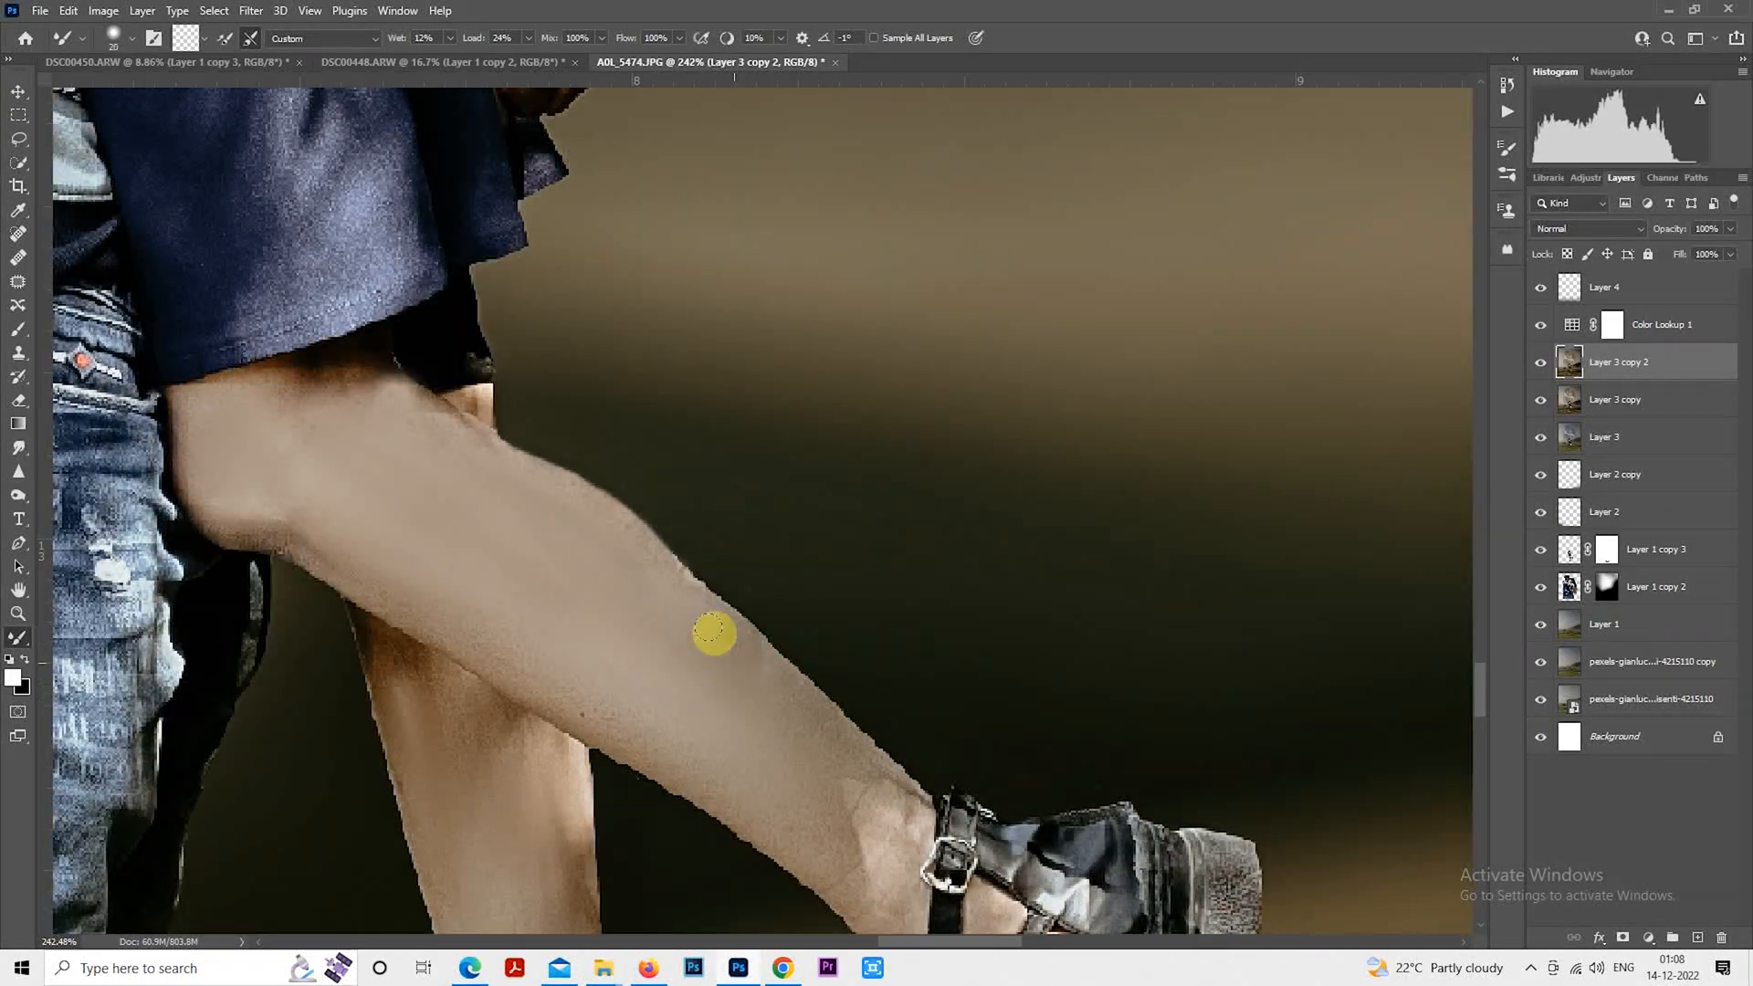
pyautogui.moveTo(699, 611)
pyautogui.mouseDown()
pyautogui.moveTo(780, 695)
pyautogui.moveTo(550, 525)
pyautogui.moveTo(560, 551)
pyautogui.moveTo(445, 525)
pyautogui.moveTo(711, 702)
pyautogui.moveTo(691, 677)
pyautogui.moveTo(761, 699)
pyautogui.moveTo(599, 623)
pyautogui.moveTo(602, 672)
pyautogui.moveTo(531, 638)
pyautogui.moveTo(691, 731)
pyautogui.moveTo(686, 672)
pyautogui.moveTo(657, 628)
pyautogui.moveTo(786, 716)
pyautogui.moveTo(662, 638)
pyautogui.mouseUp()
pyautogui.scroll(-3, 704, 704)
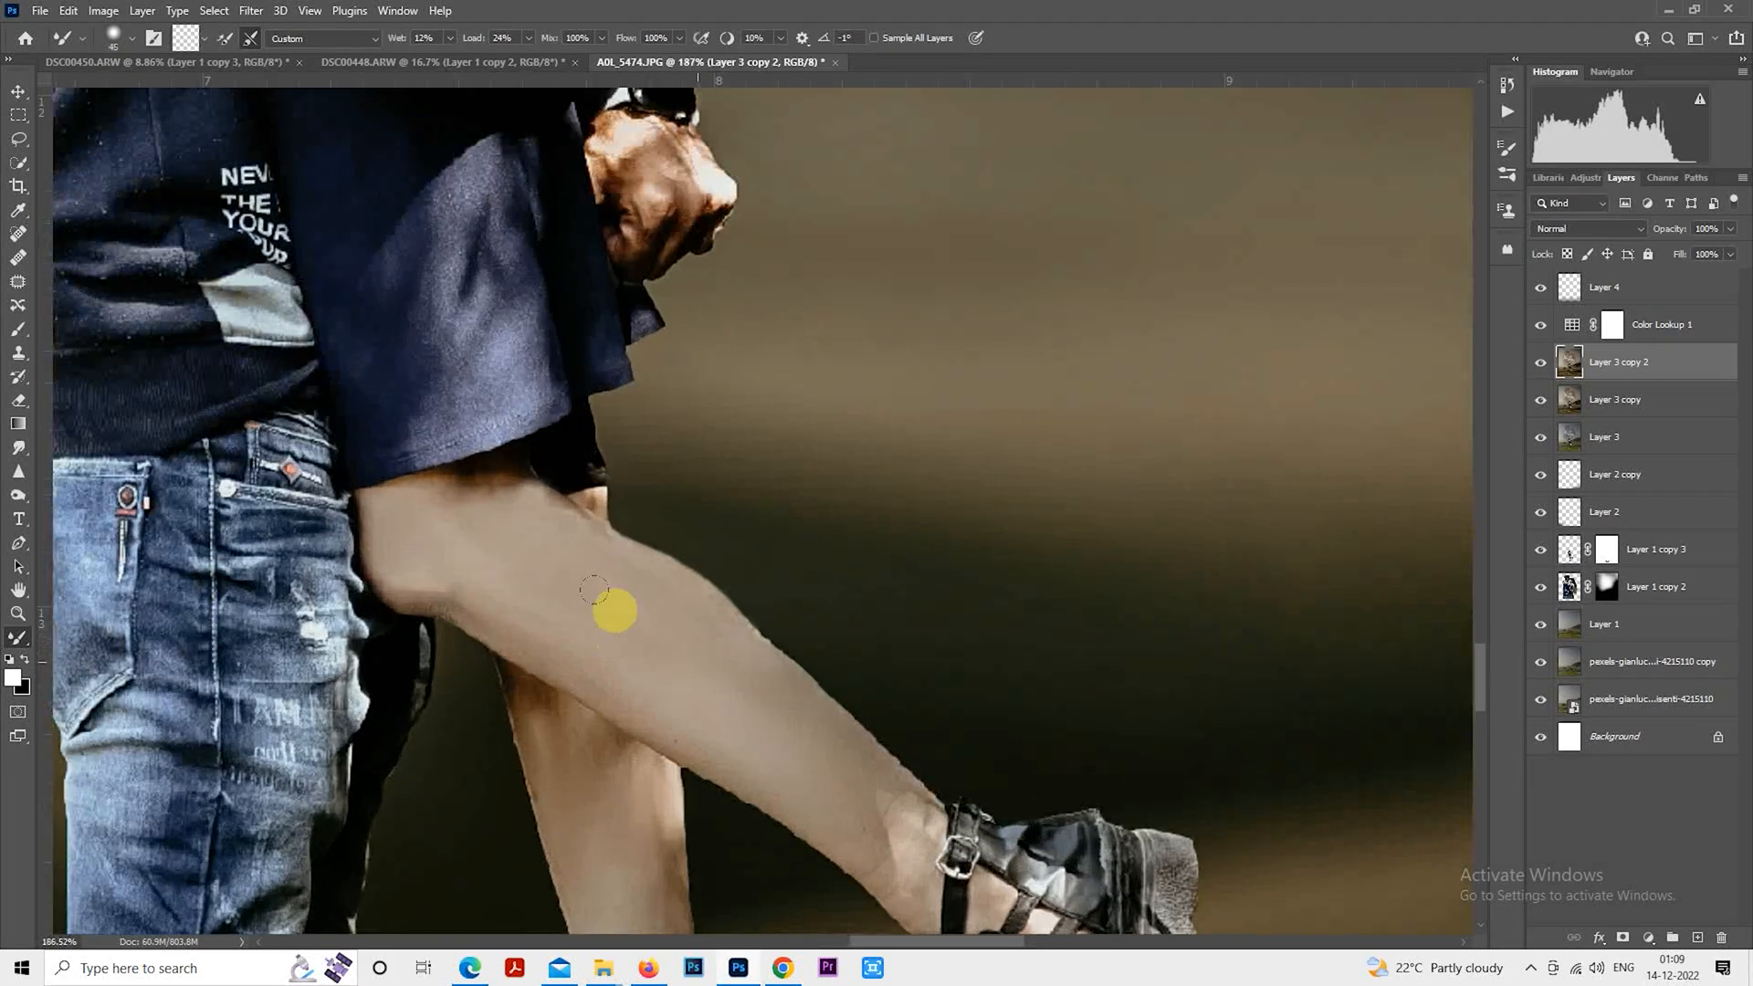
pyautogui.moveTo(594, 591)
pyautogui.mouseDown()
pyautogui.moveTo(454, 525)
pyautogui.moveTo(525, 569)
pyautogui.moveTo(596, 573)
pyautogui.moveTo(652, 631)
pyautogui.mouseUp()
pyautogui.scroll(-5, 662, 648)
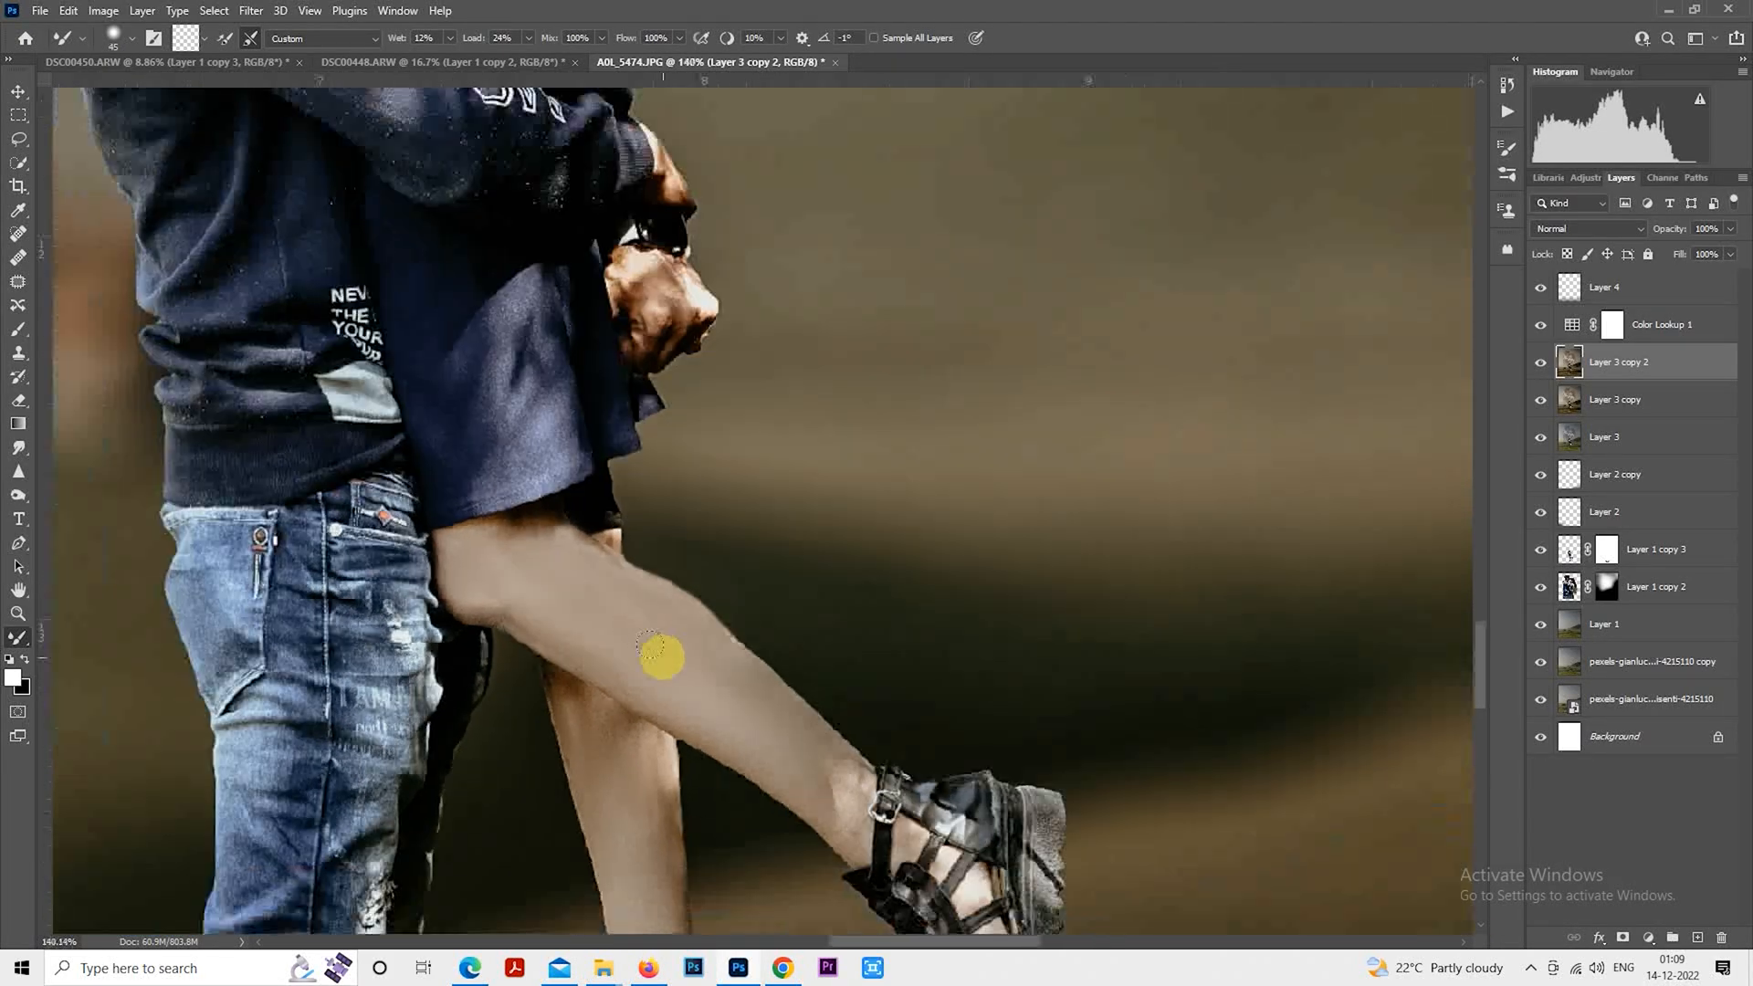
pyautogui.scroll(-6, 682, 664)
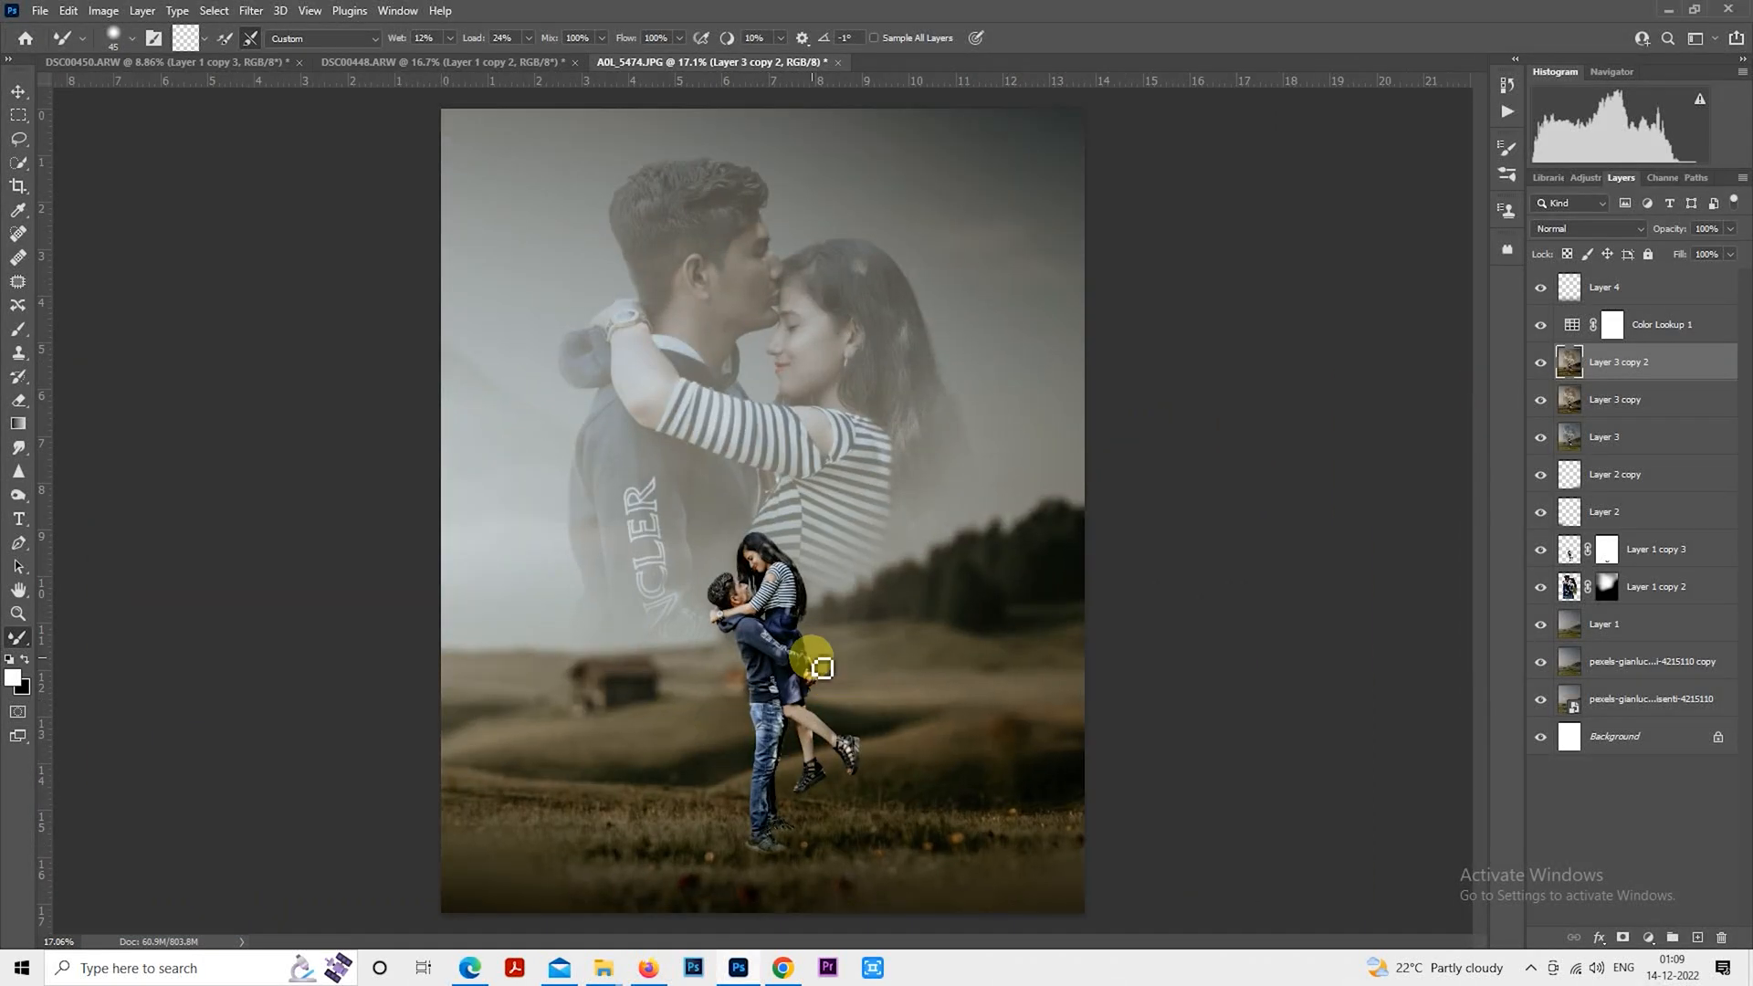
pyautogui.scroll(-1, 873, 576)
pyautogui.scroll(-2, 873, 576)
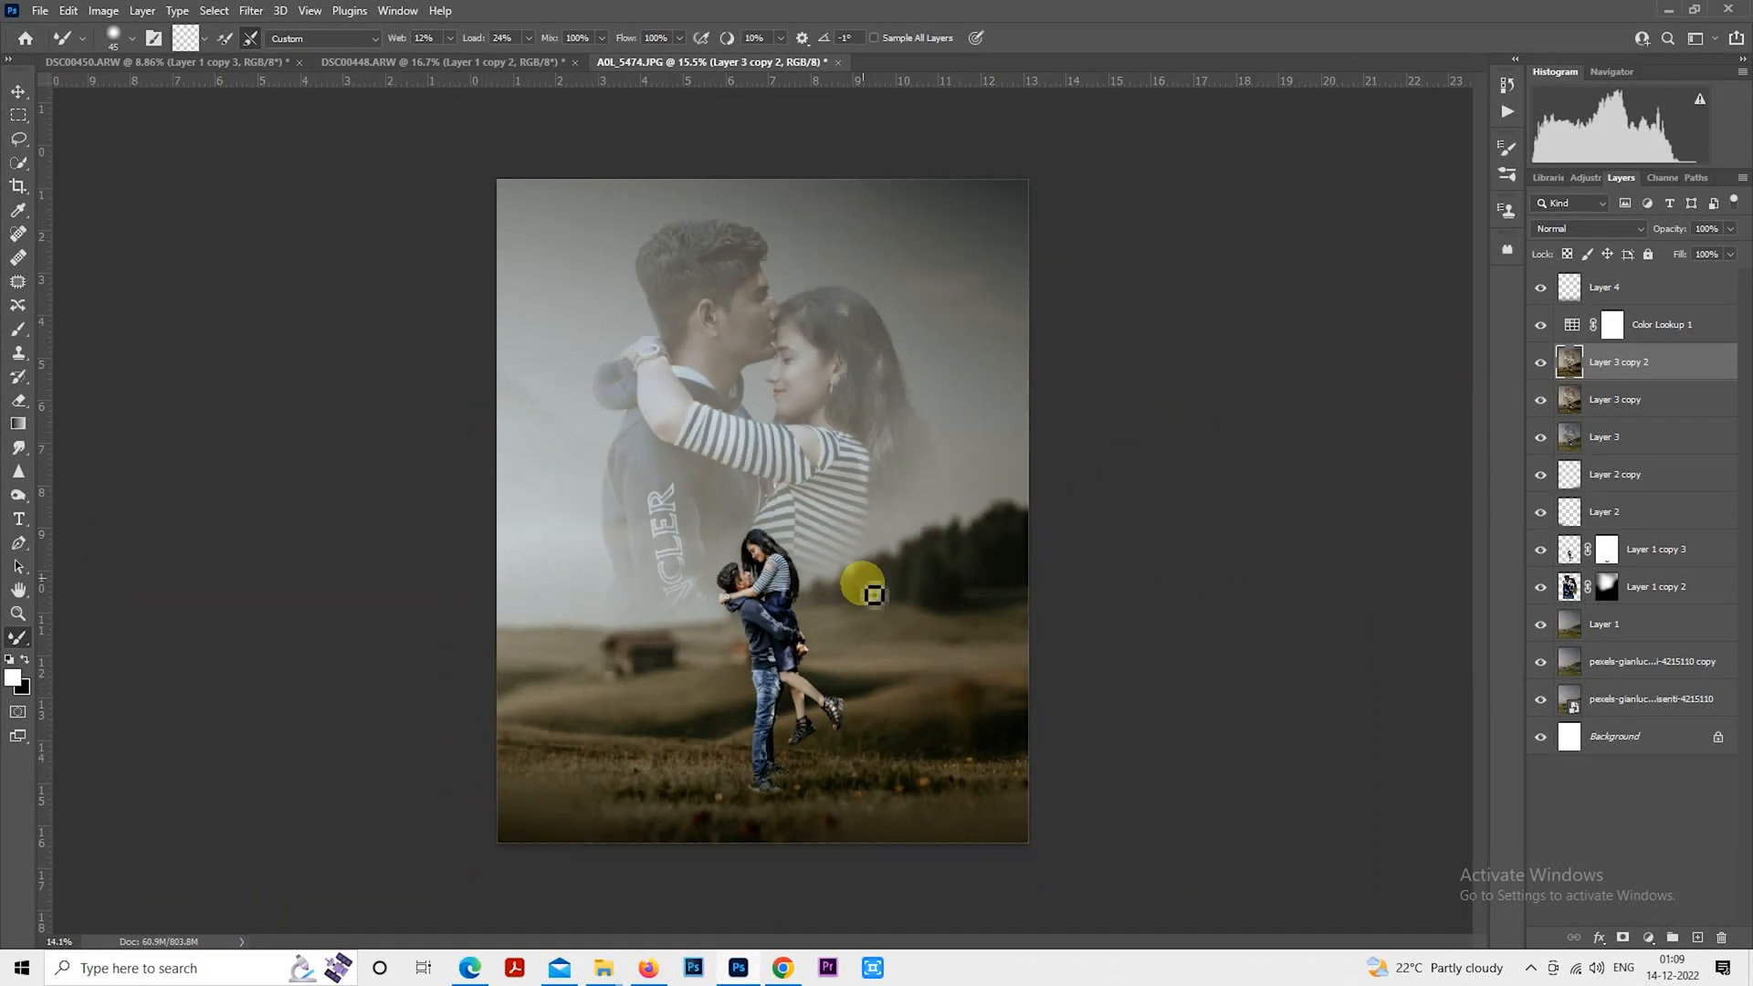
# Add a new layer above Layer 4 and paint one soft white glow mid-picture with a 2200 px brush at 100% opacity
pyautogui.click(1604, 287)
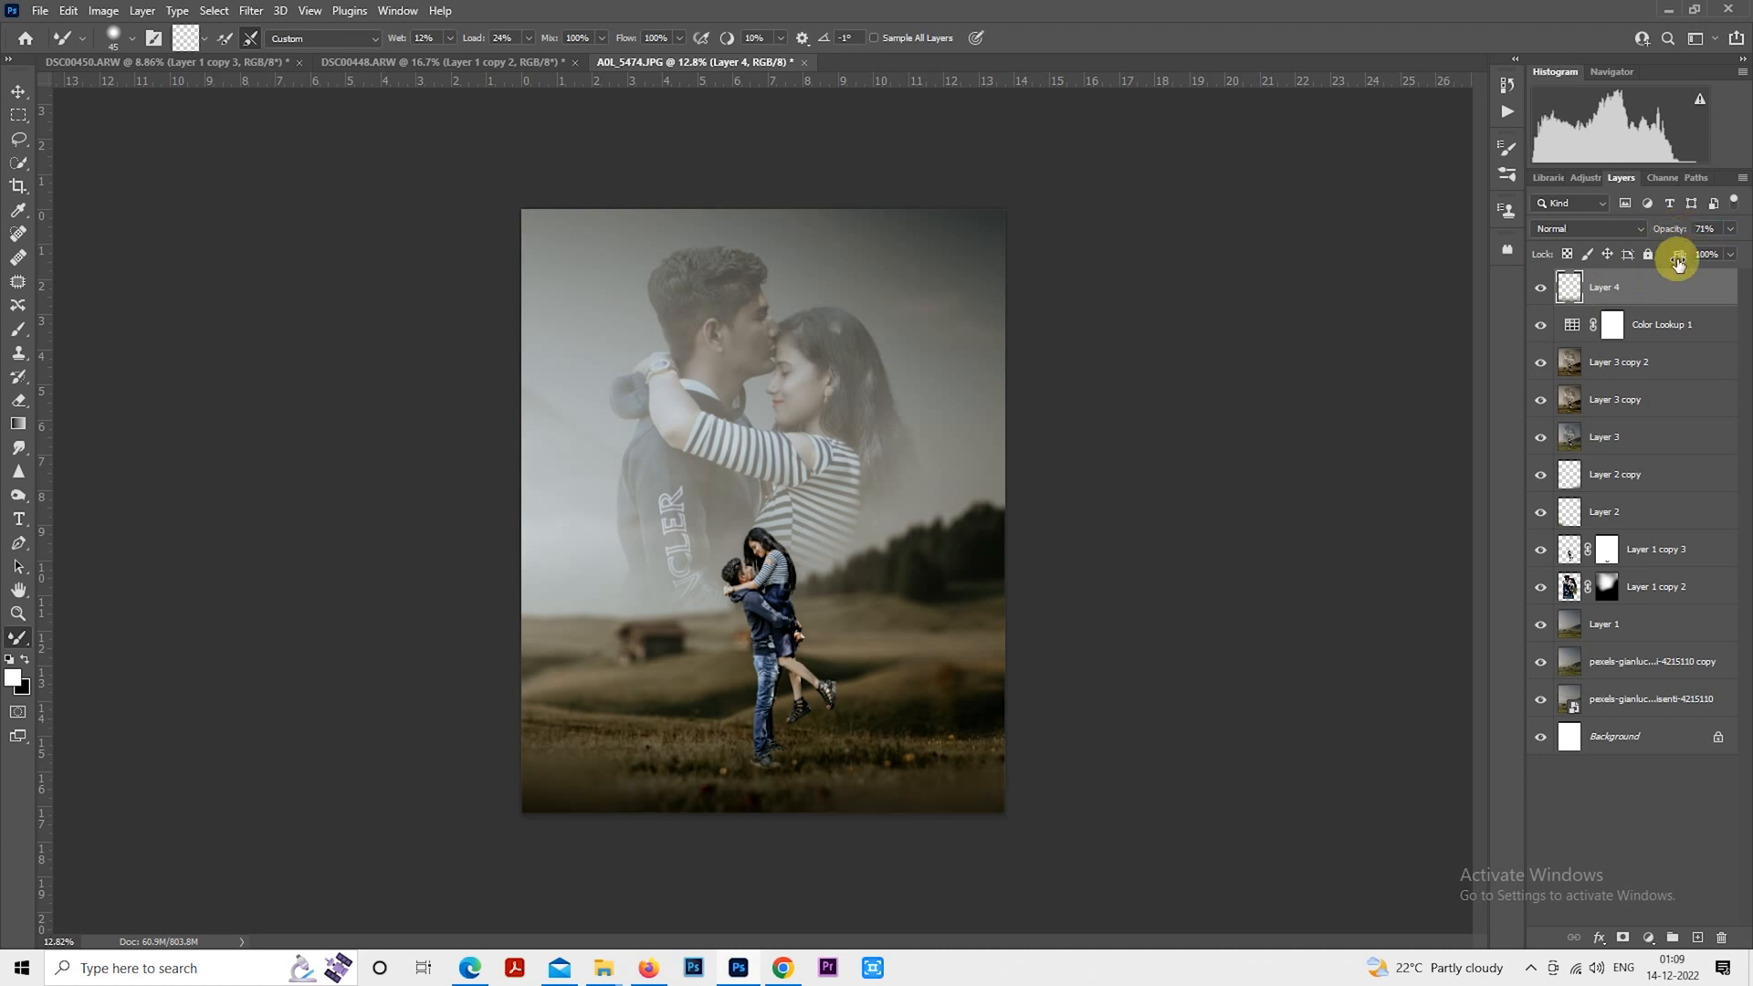
pyautogui.click(1697, 938)
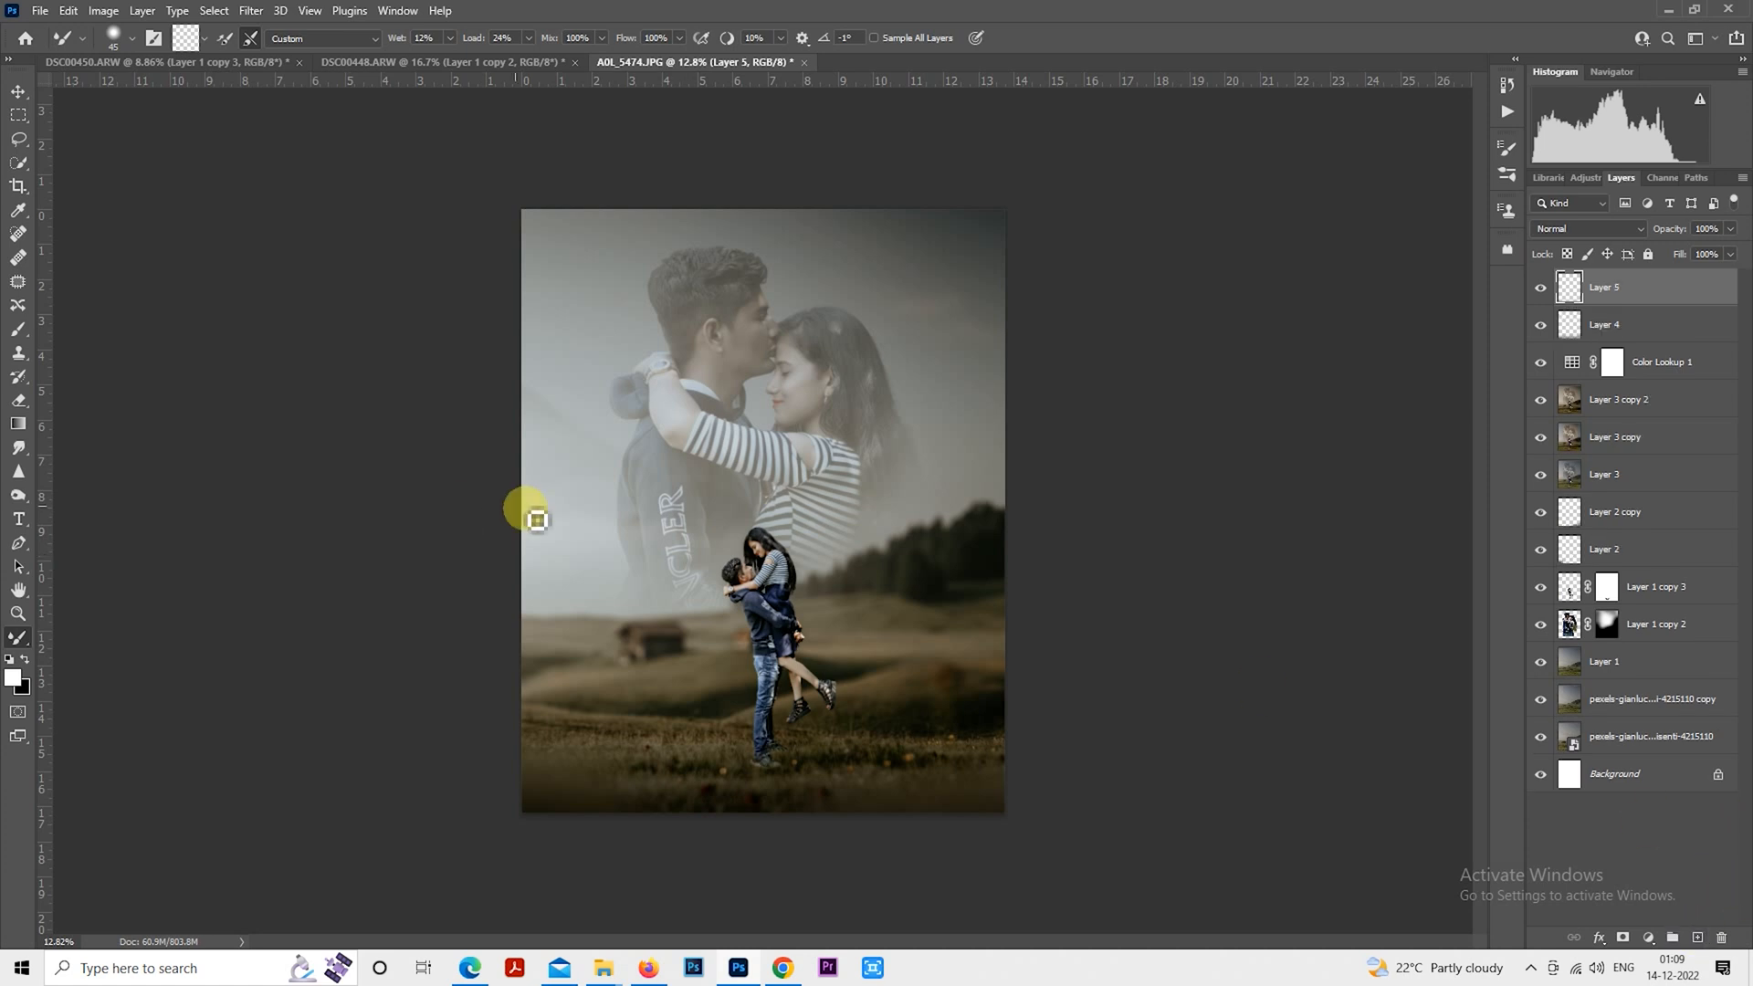
pyautogui.click(18, 331)
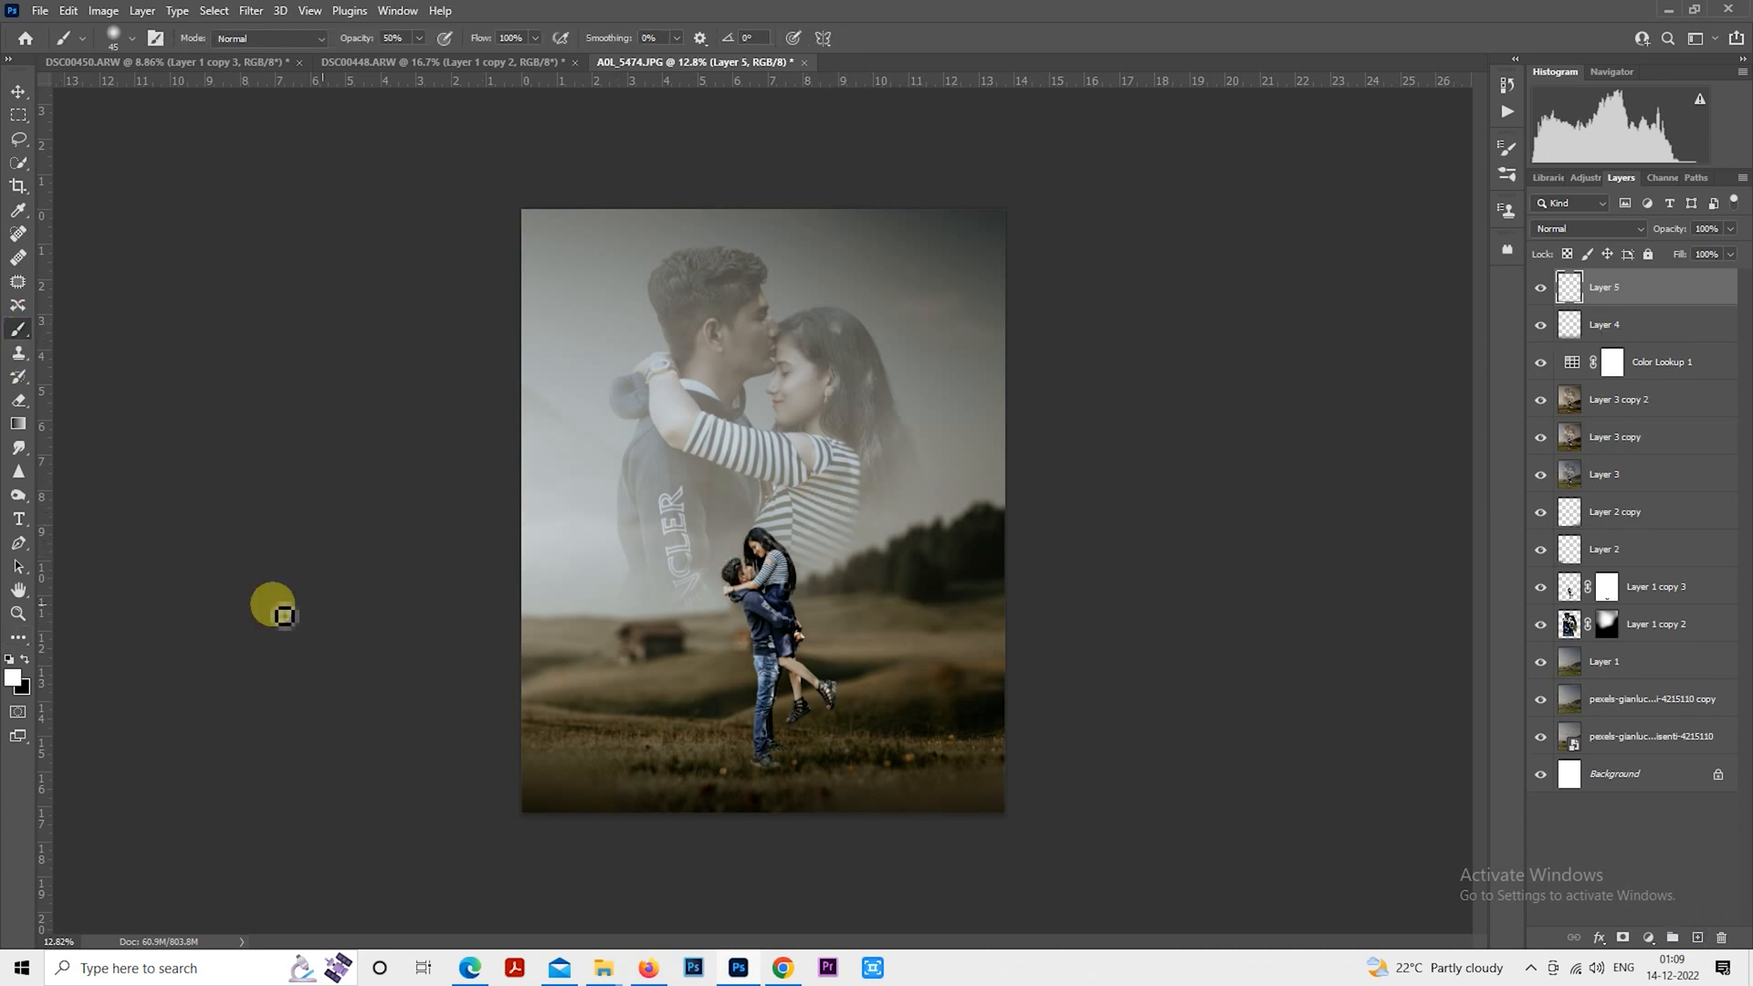
pyautogui.click(13, 677)
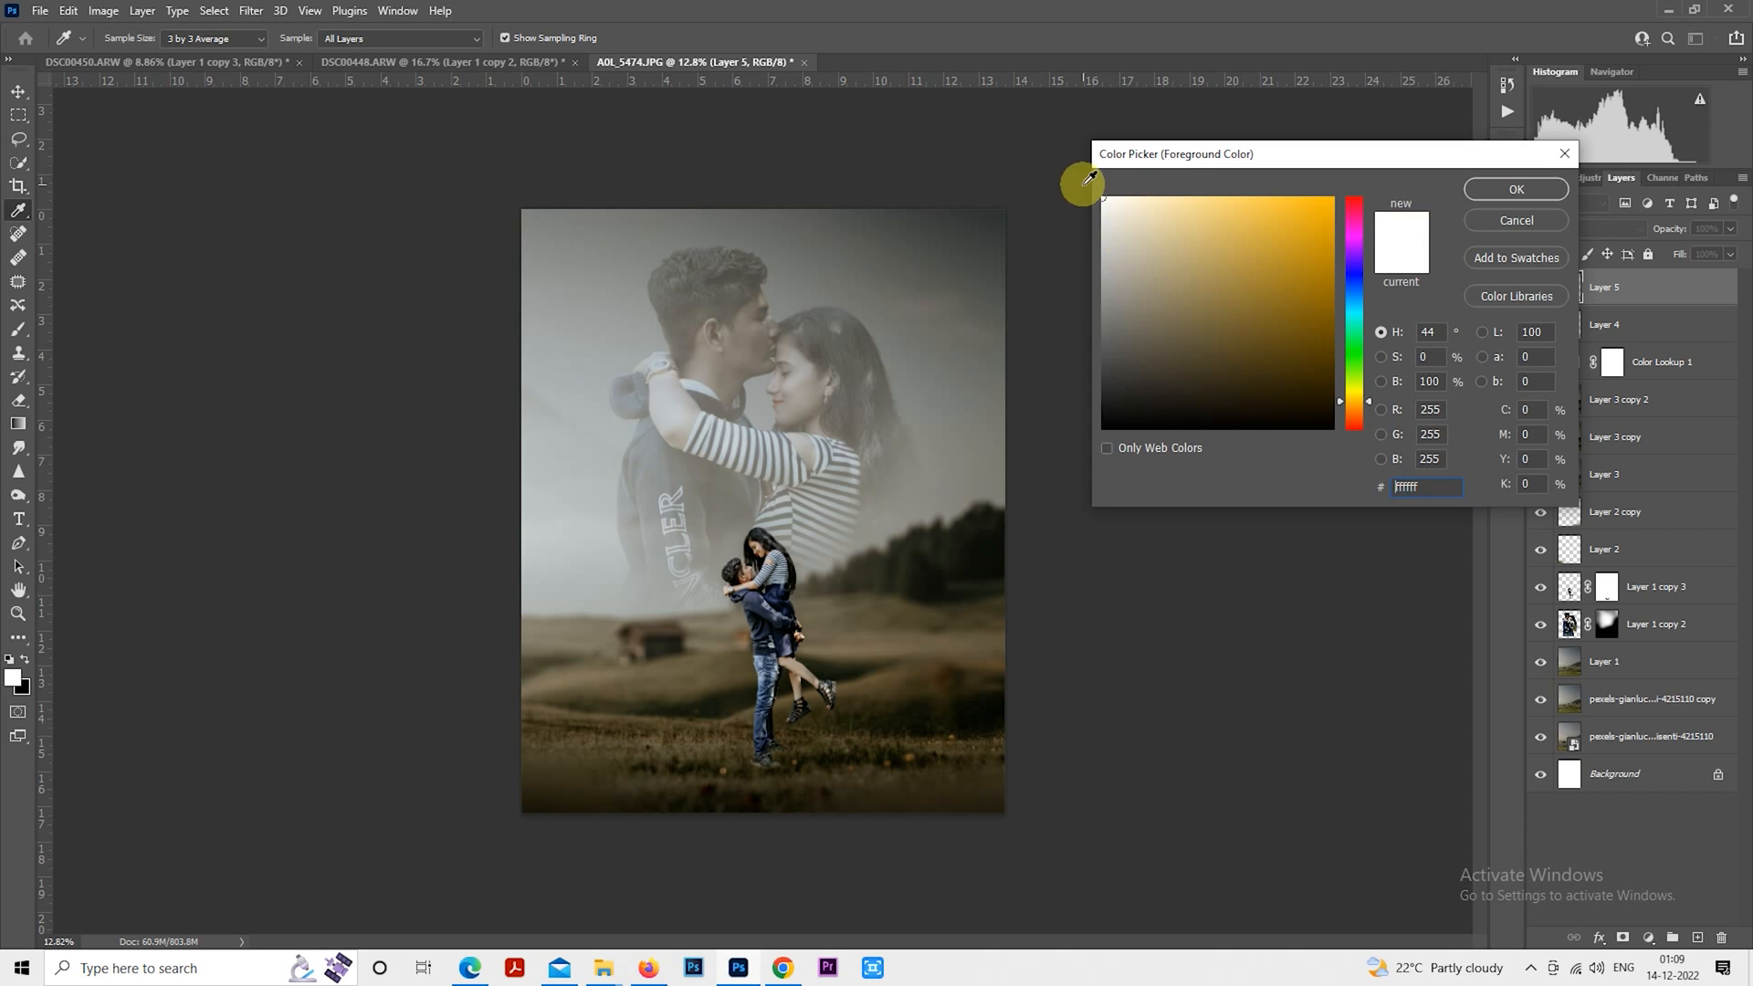
pyautogui.click(1469, 188)
pyautogui.click(18, 115)
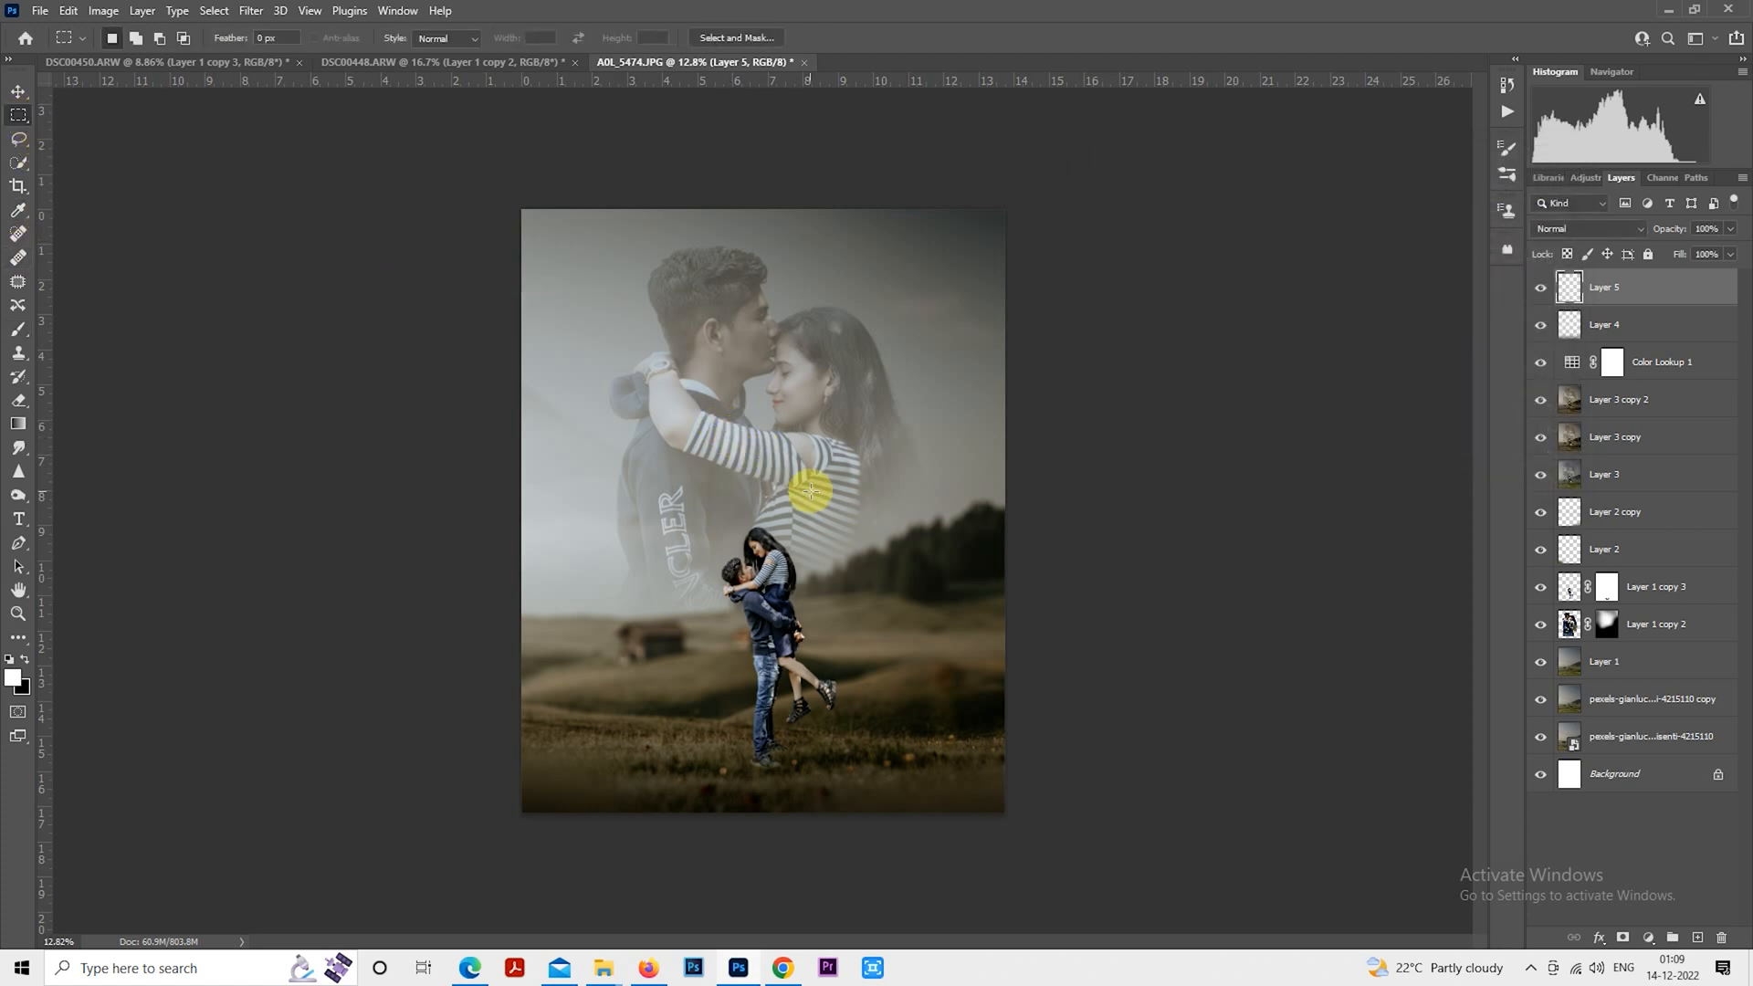
pyautogui.click(20, 331)
pyautogui.click(419, 37)
pyautogui.moveTo(417, 58); pyautogui.dragTo(505, 58)
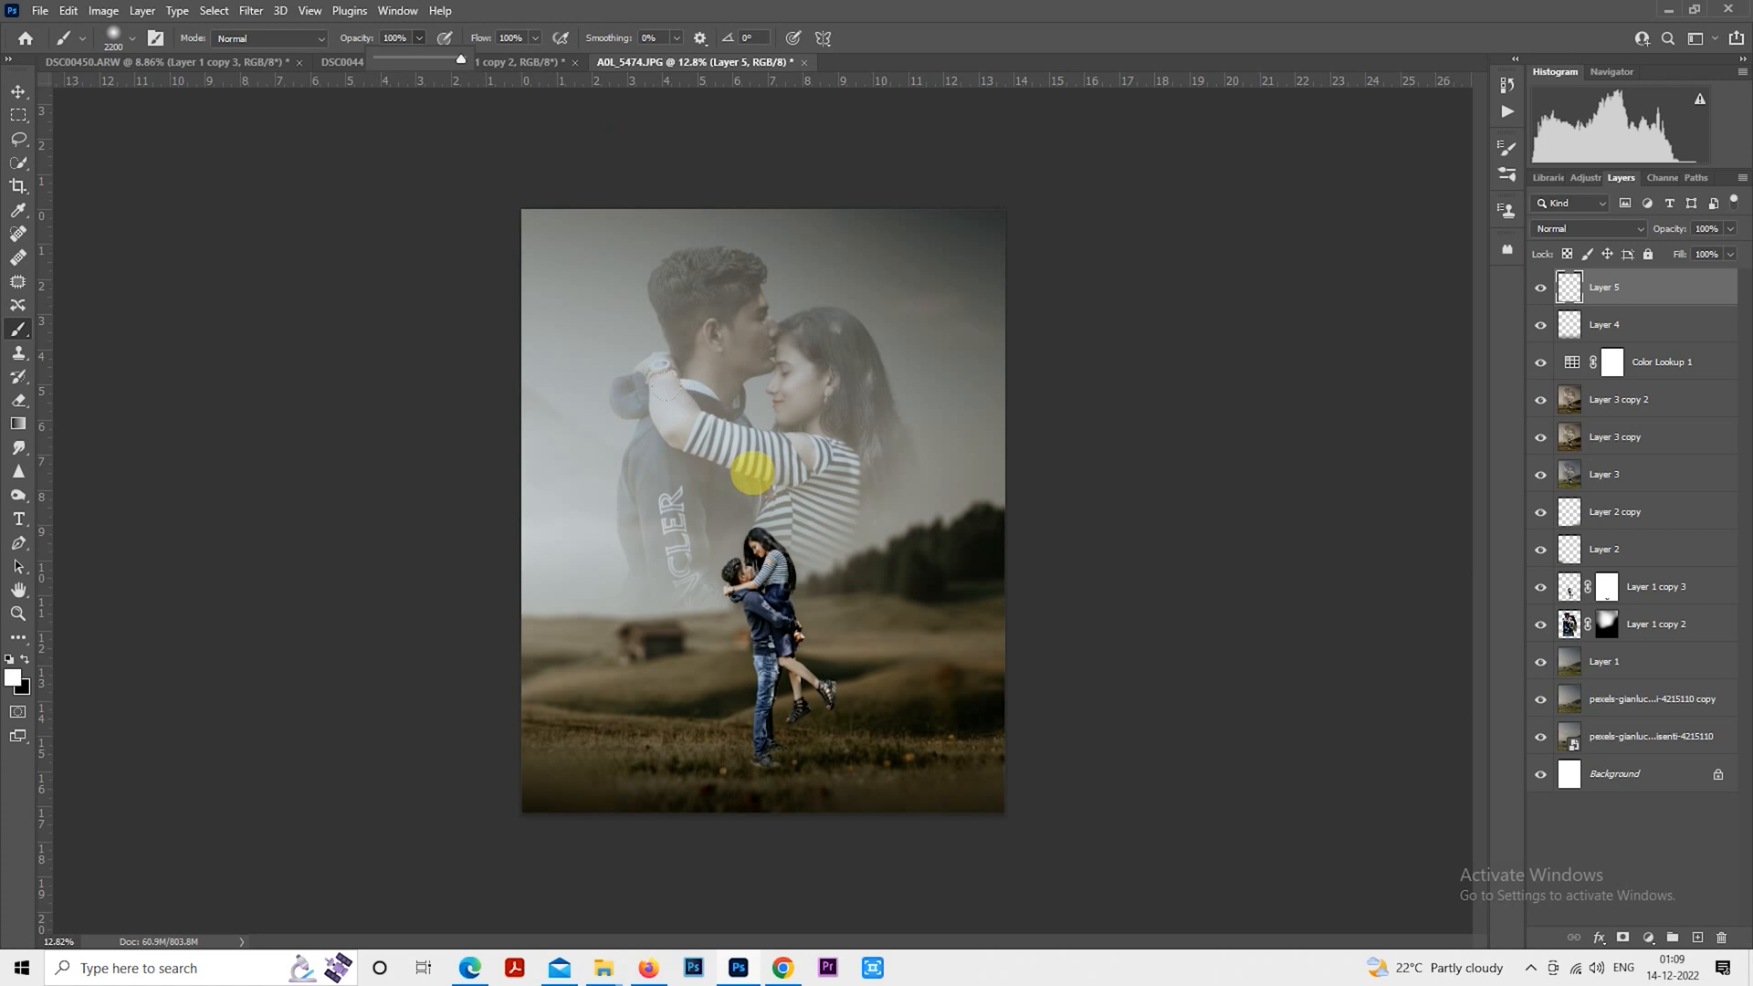
pyautogui.click(767, 498)
# Enlarge the white glow with a free transform and center it on the photo's left edge, near the horizon
pyautogui.click(20, 112)
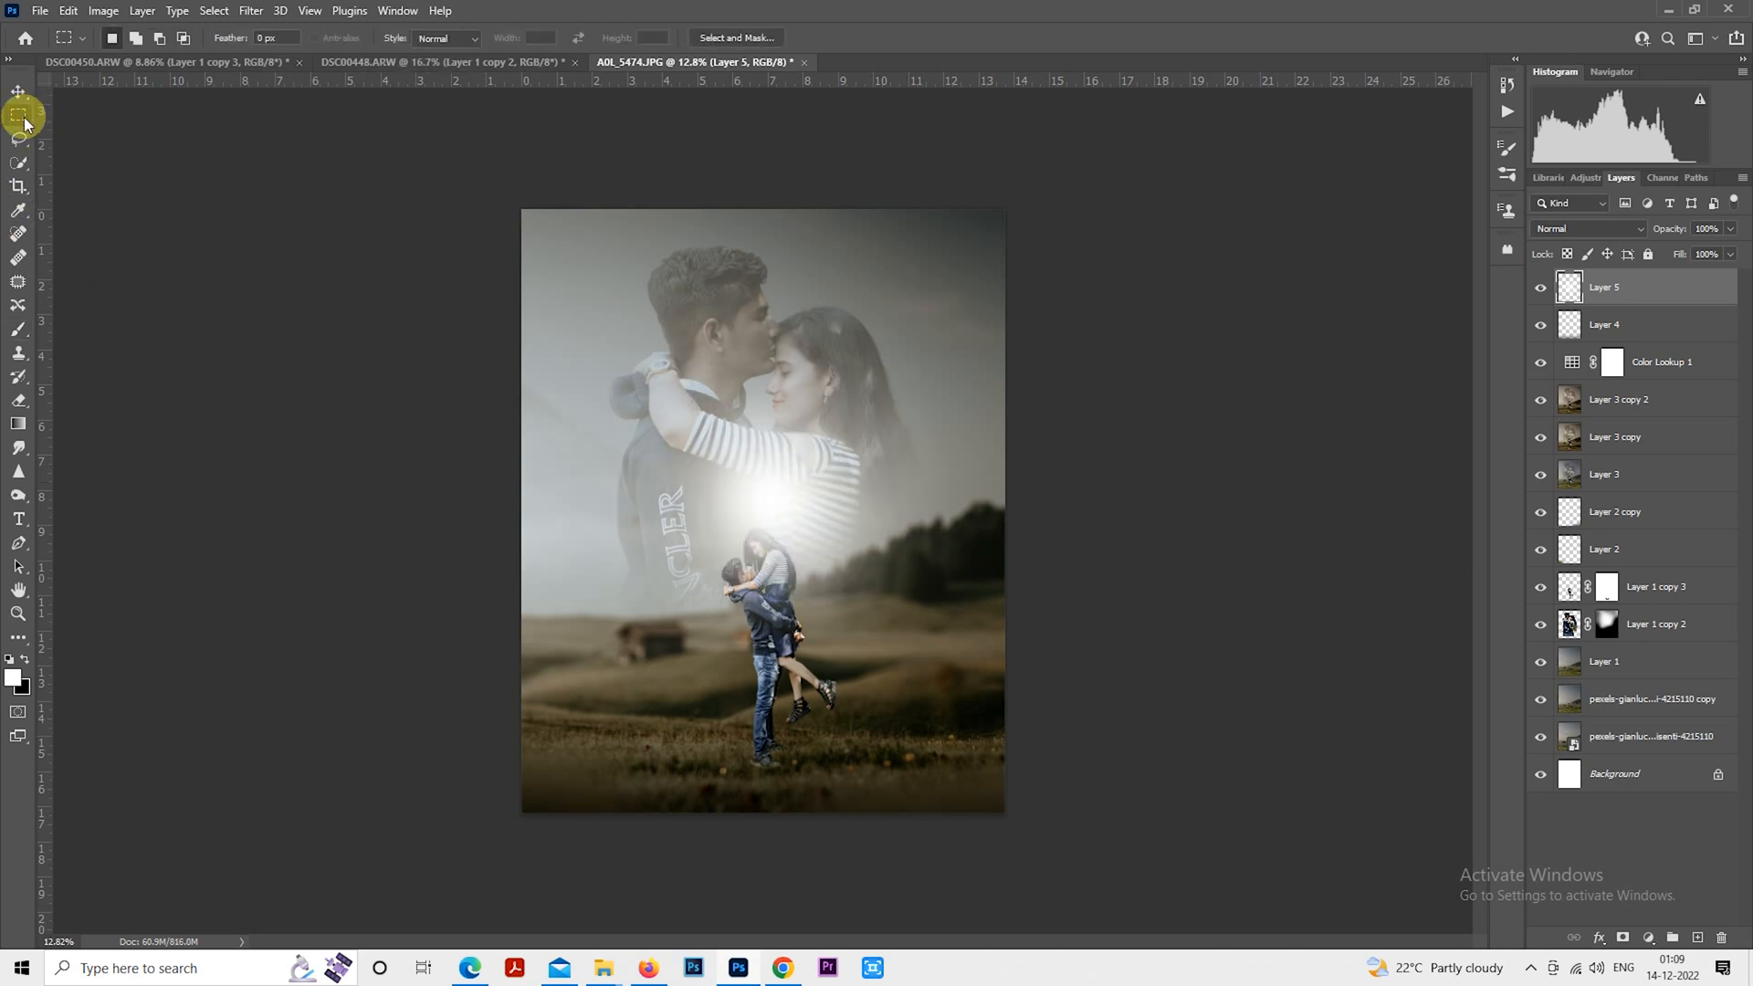
pyautogui.rightClick(680, 399)
pyautogui.click(833, 587)
pyautogui.moveTo(863, 520); pyautogui.dragTo(606, 591)
pyautogui.scroll(-2, 627, 604)
pyautogui.moveTo(732, 736)
pyautogui.mouseDown()
pyautogui.moveTo(895, 912)
pyautogui.moveTo(829, 885)
pyautogui.moveTo(744, 728)
pyautogui.mouseUp()
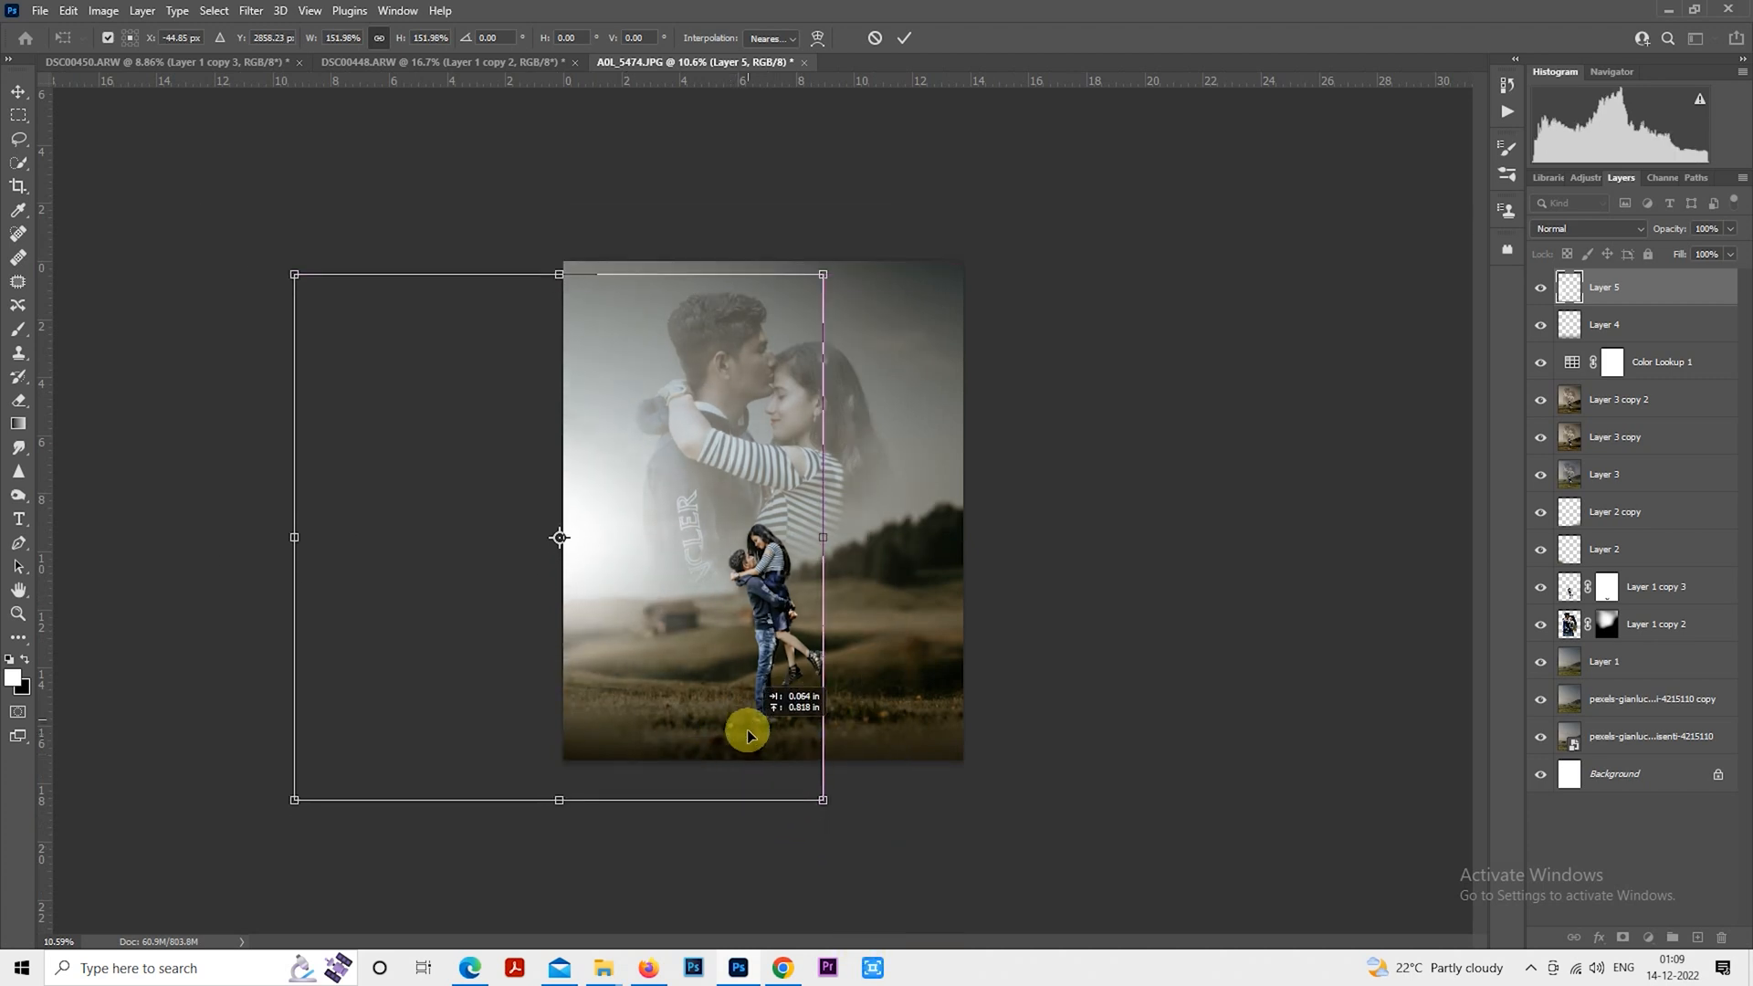
pyautogui.moveTo(825, 806); pyautogui.dragTo(798, 784)
pyautogui.press('Return')
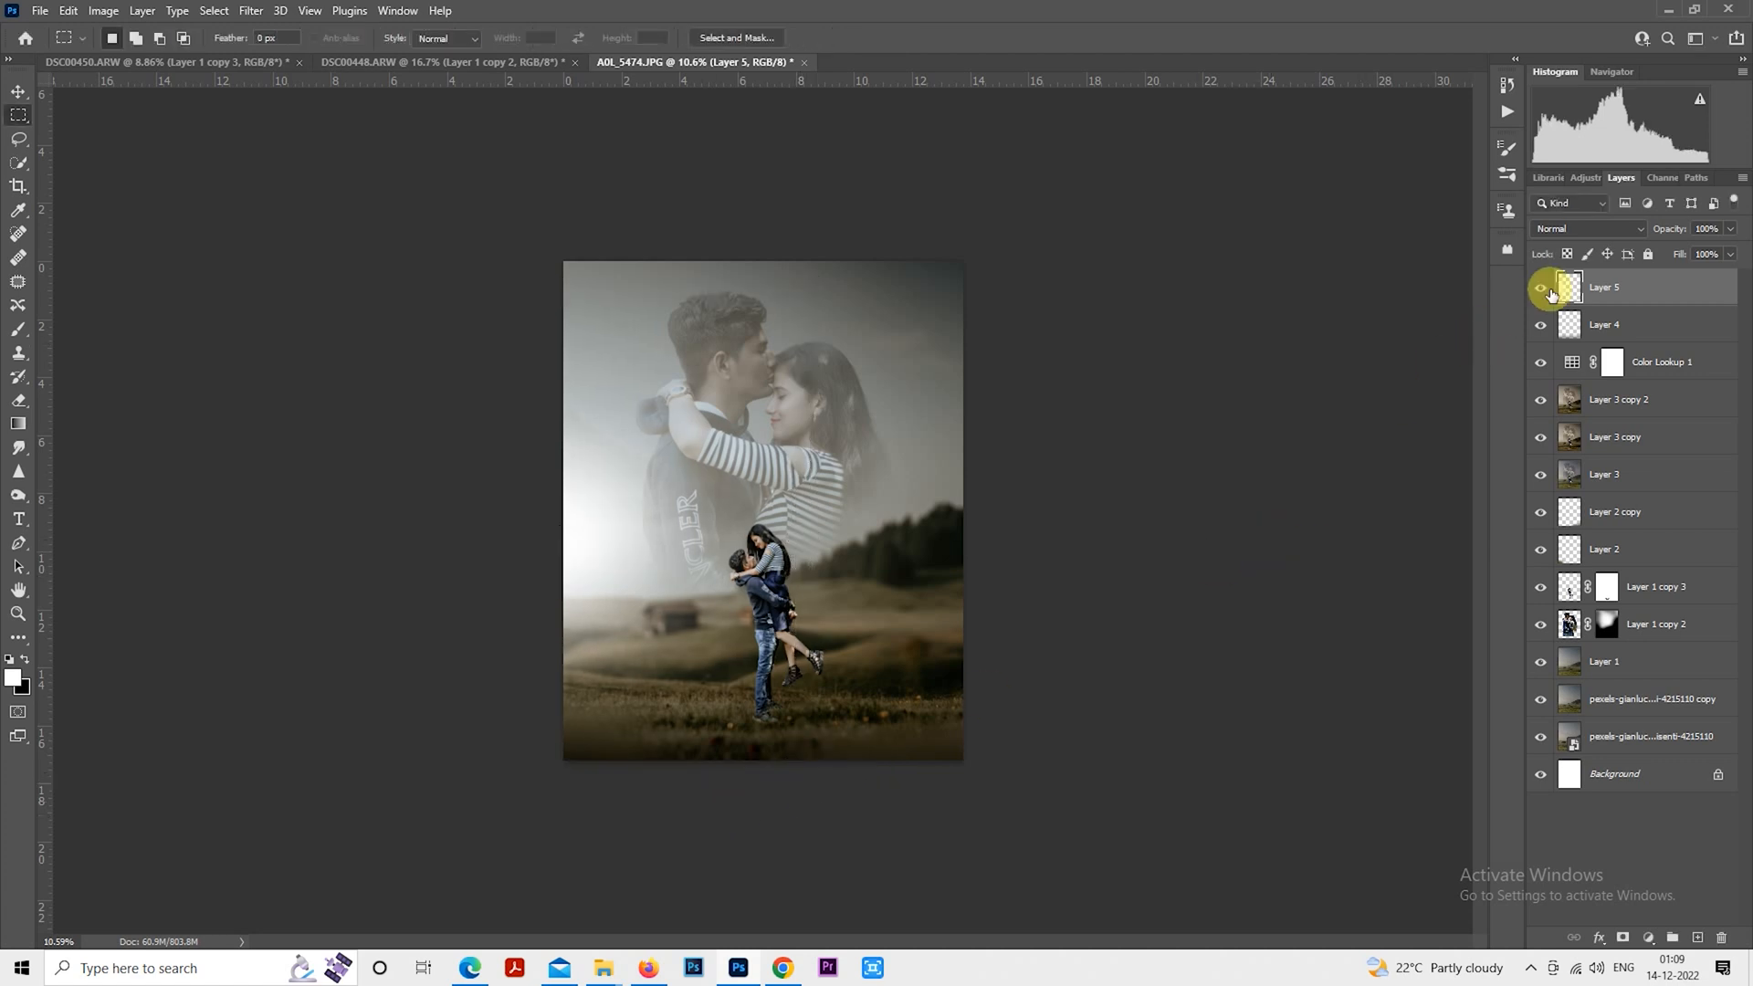
# Lower the white glow layer's opacity to 53%
pyautogui.moveTo(1658, 228); pyautogui.dragTo(1604, 237)
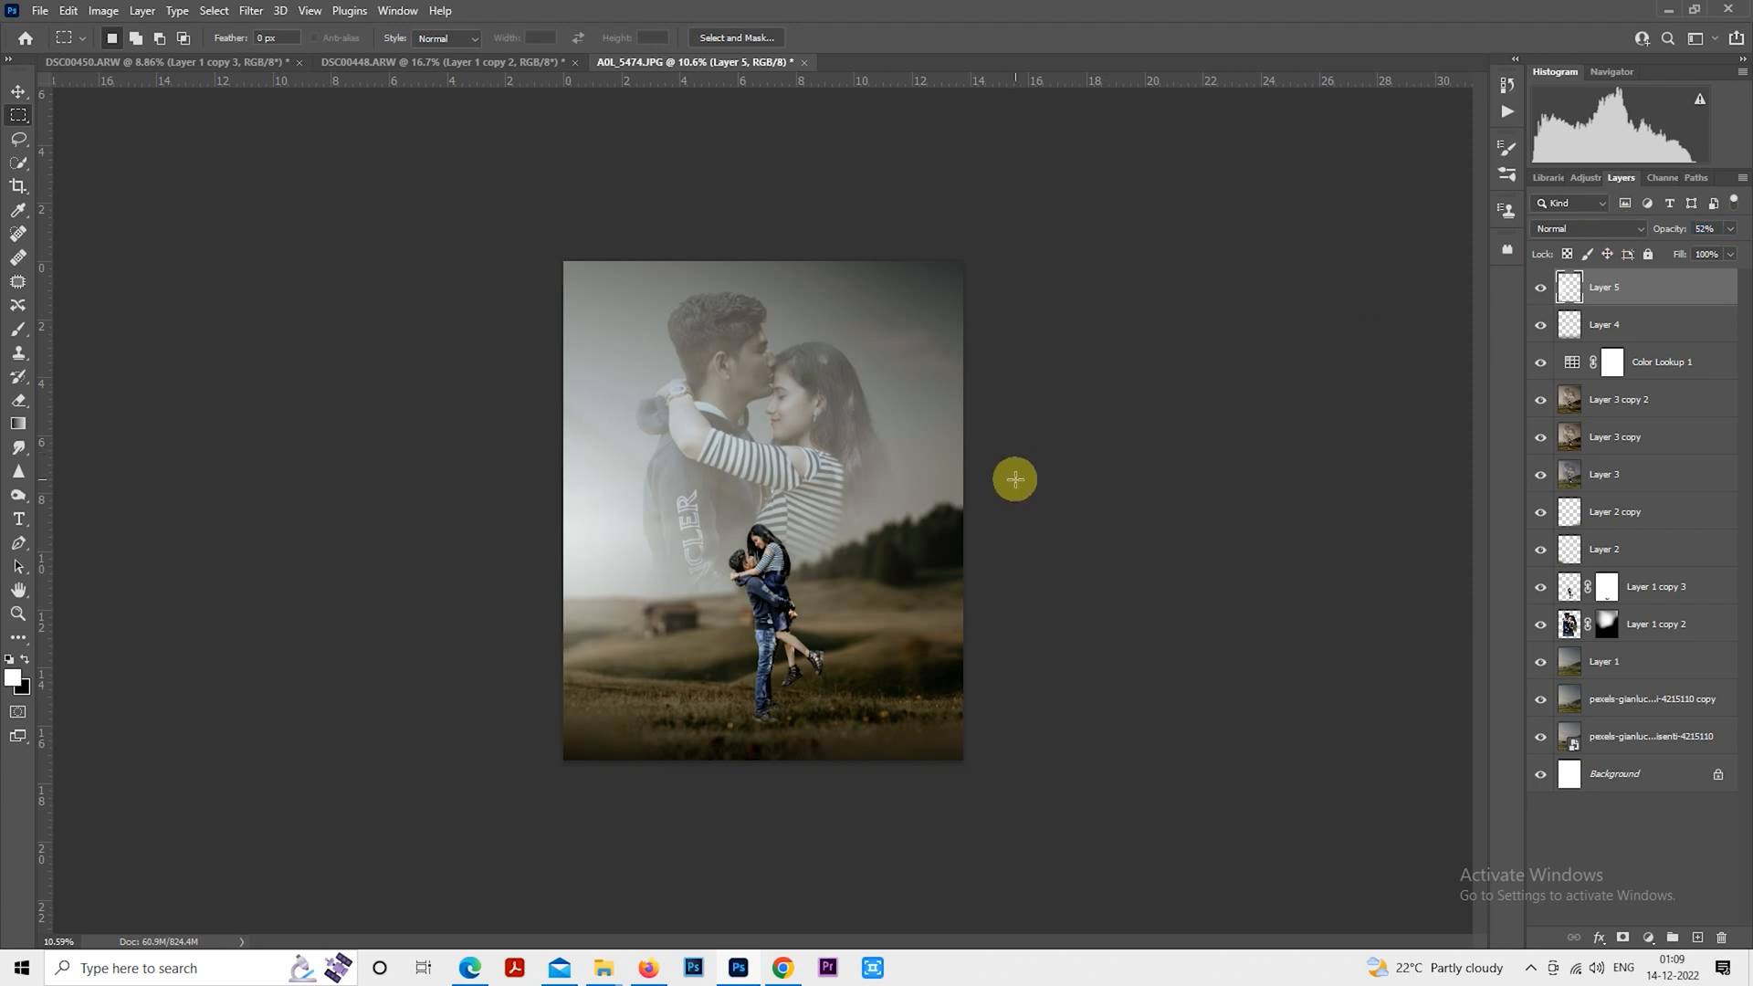
pyautogui.scroll(3, 1013, 479)
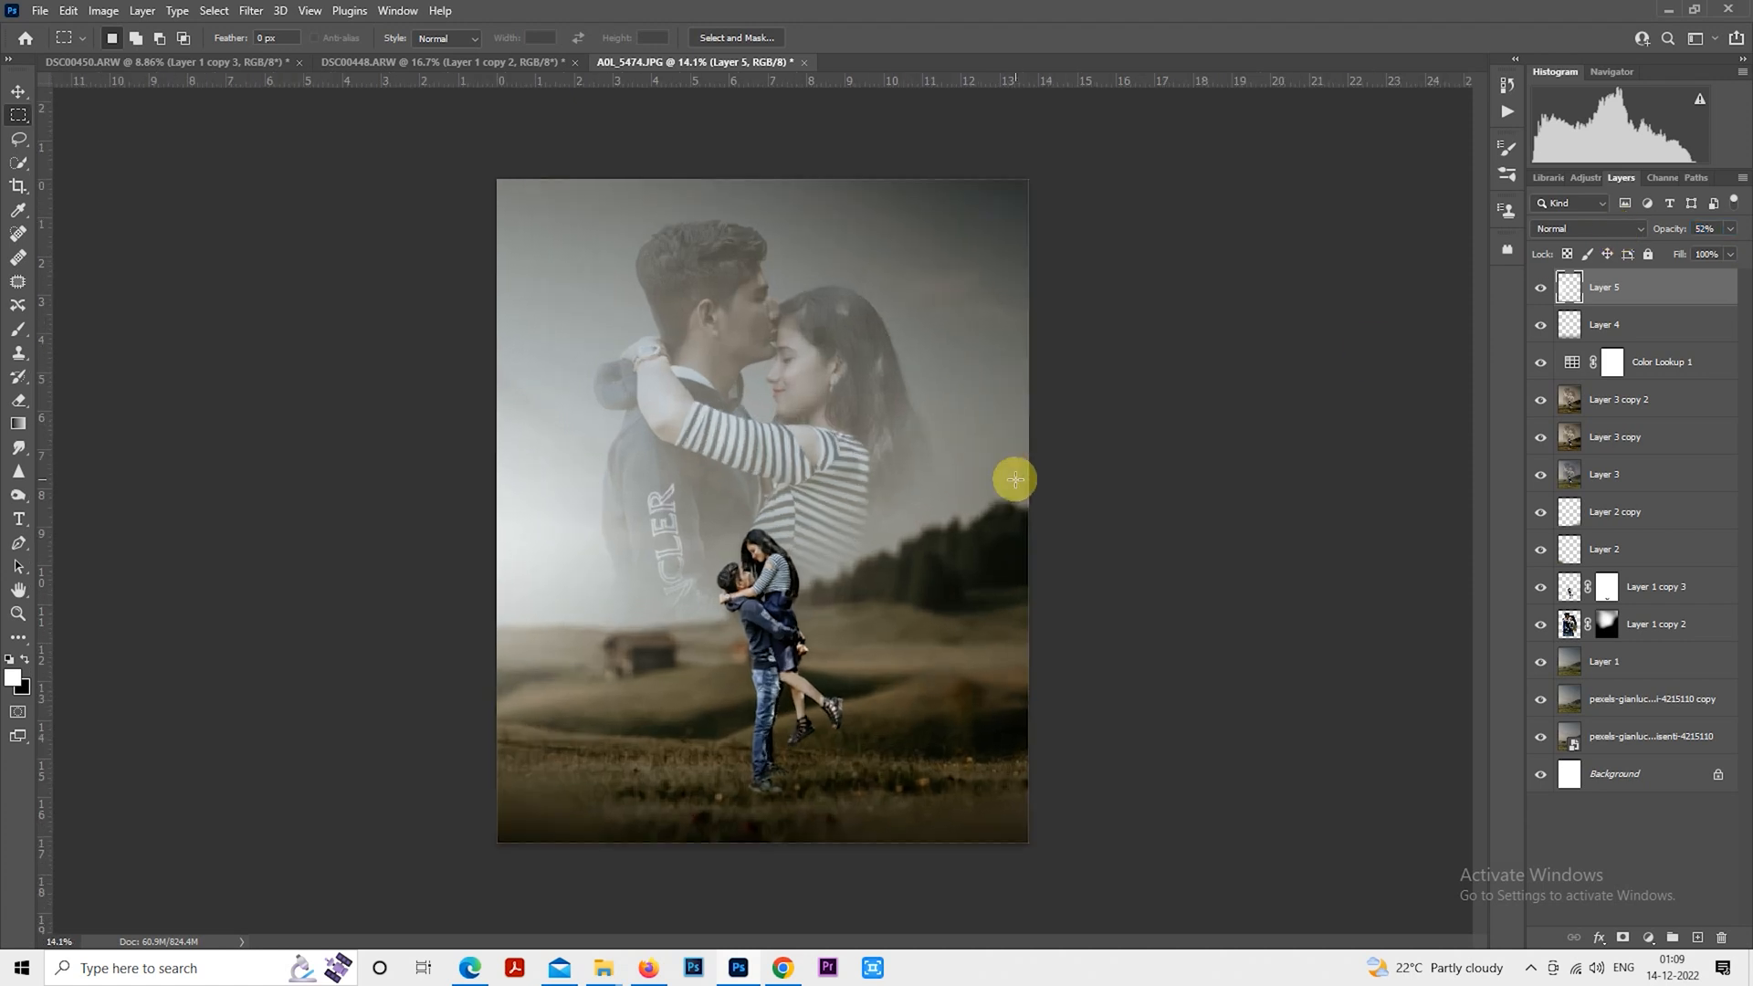
pyautogui.moveTo(1646, 235); pyautogui.dragTo(1645, 236)
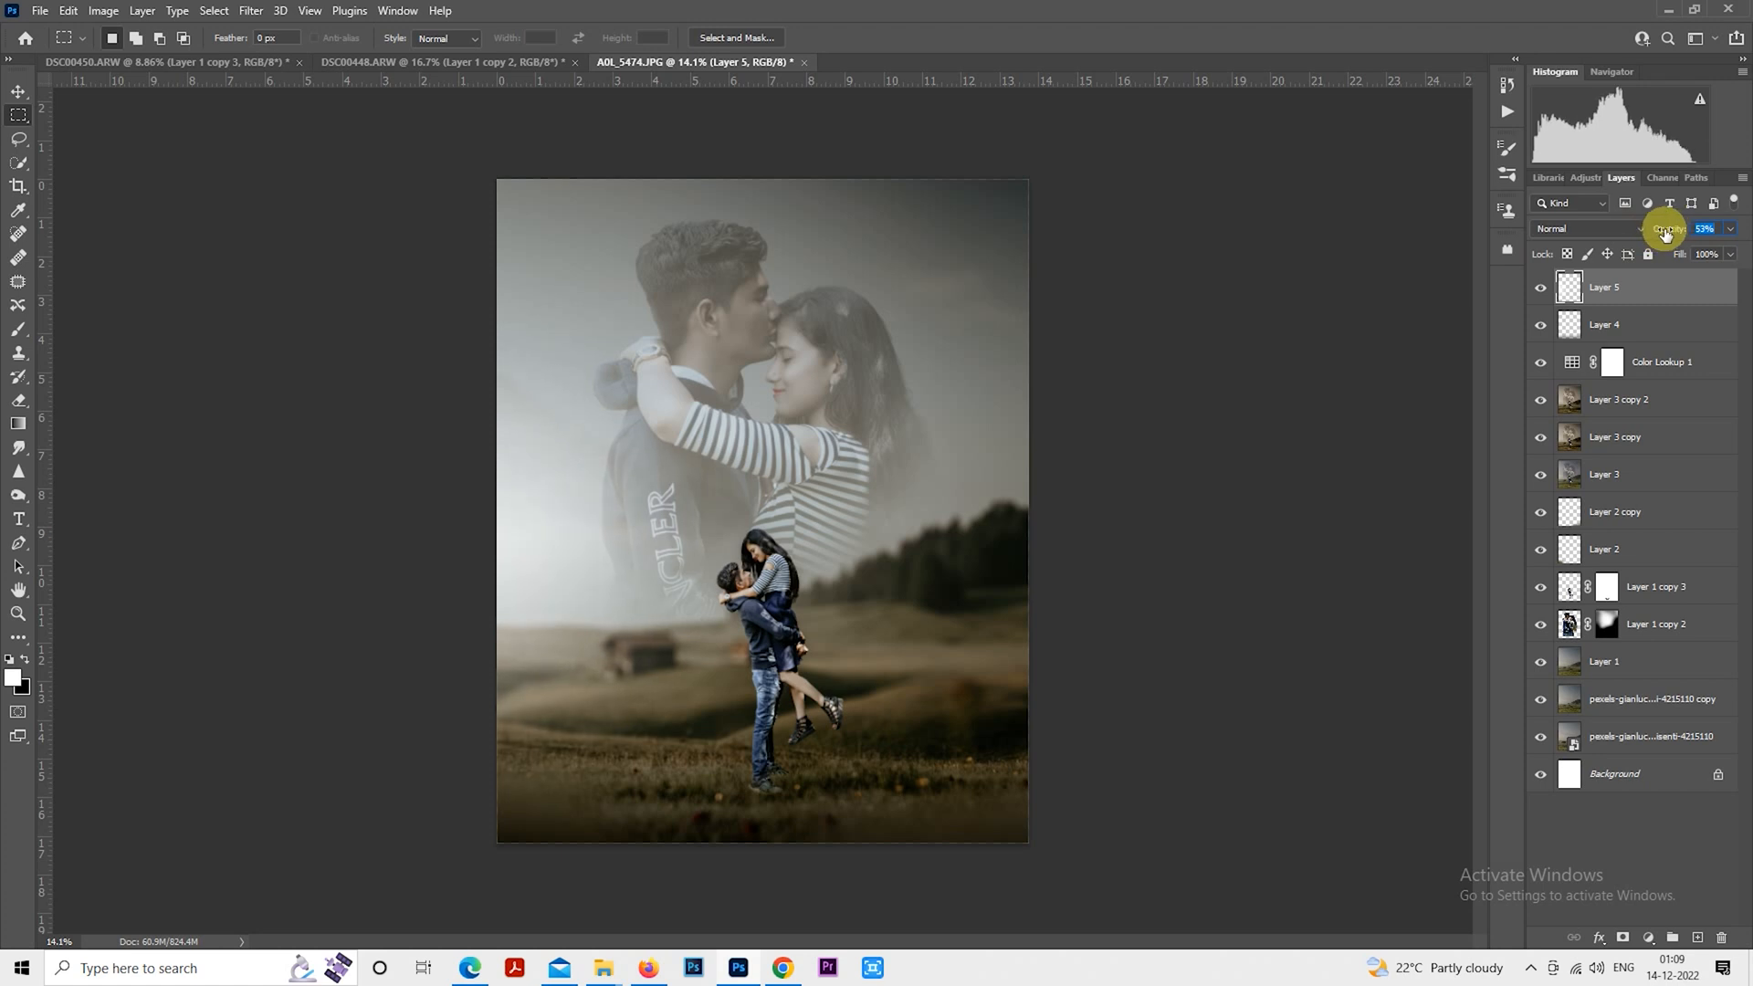
pyautogui.scroll(1, 961, 549)
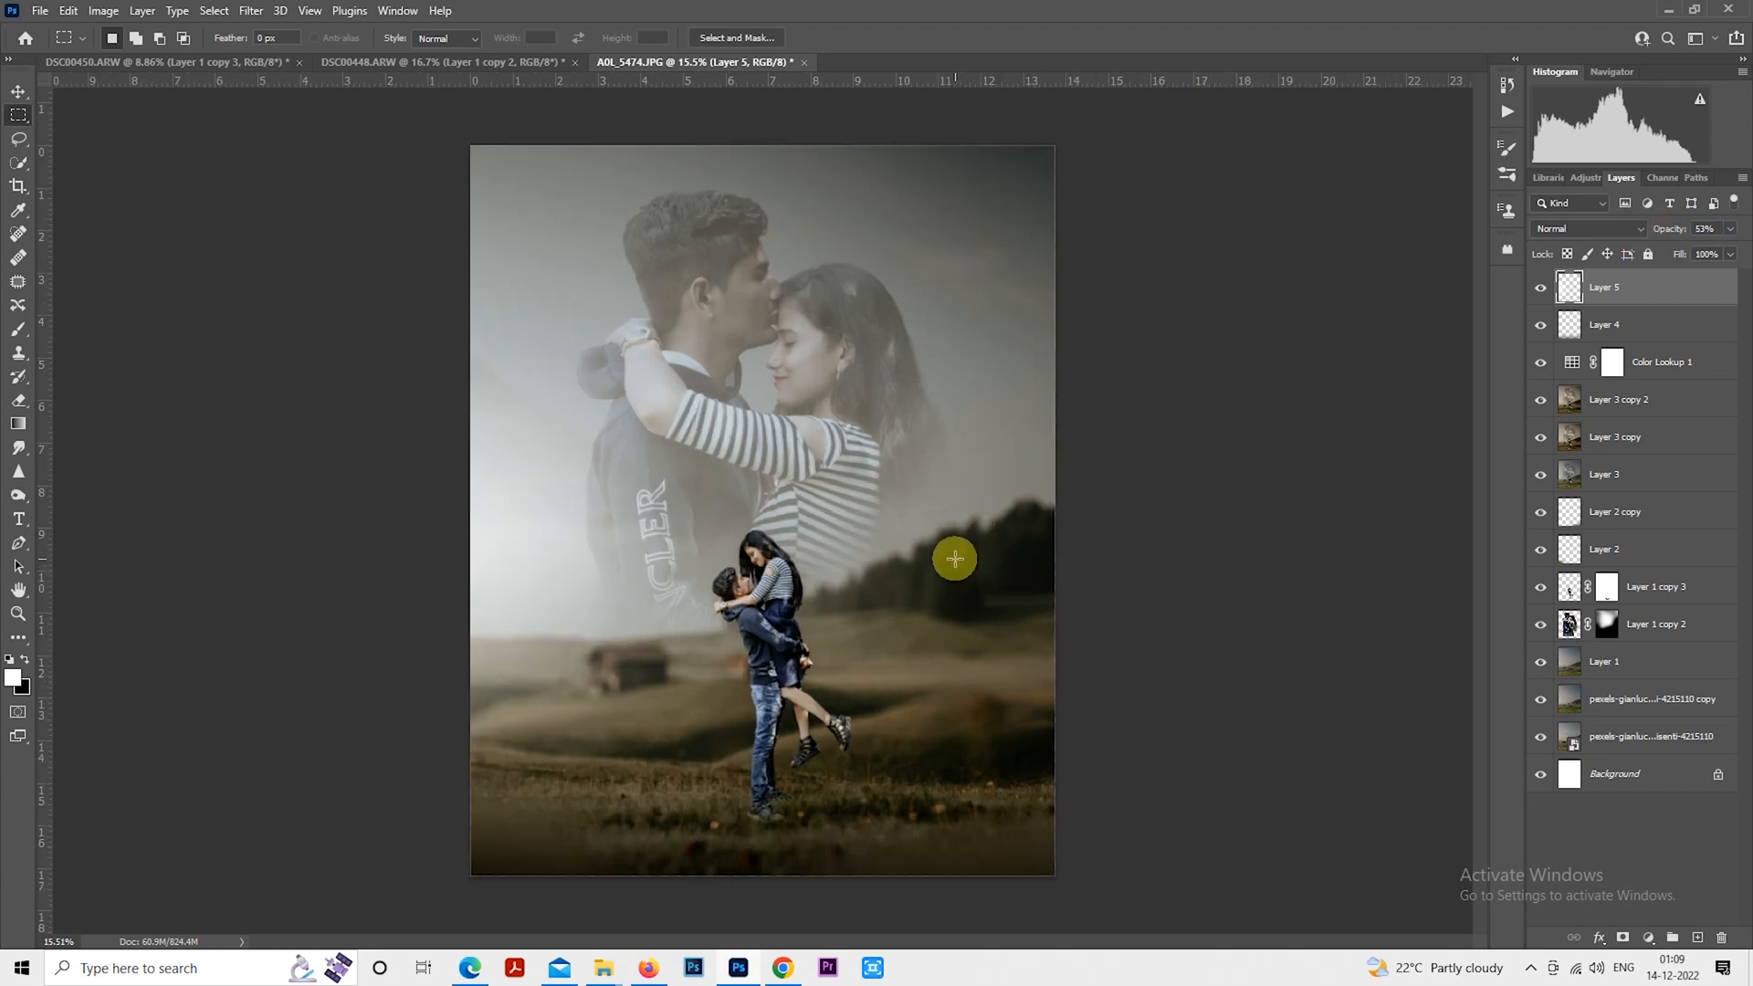